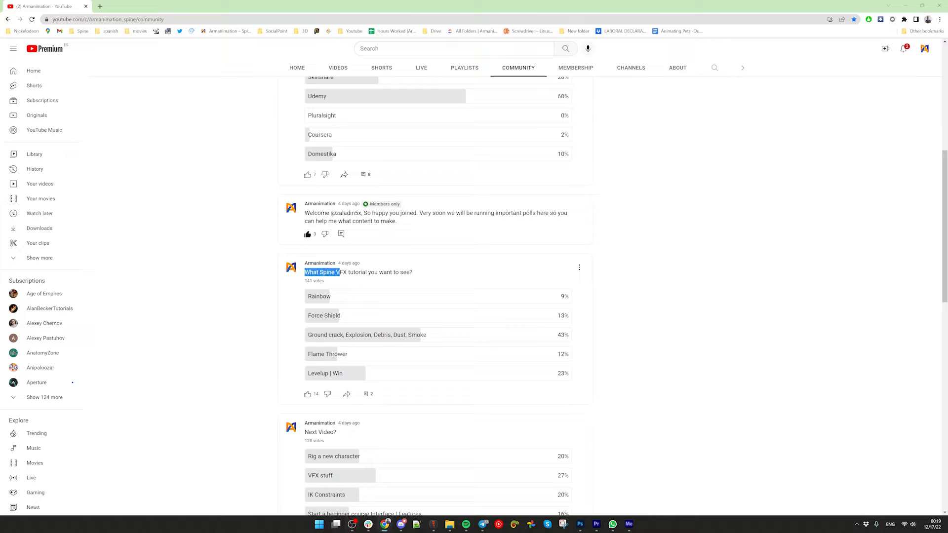
Review the channel's community poll results on Spine tutorials and view the channel membership options.
scroll(370, 334, down, 2)
scroll(271, 382, up, 3)
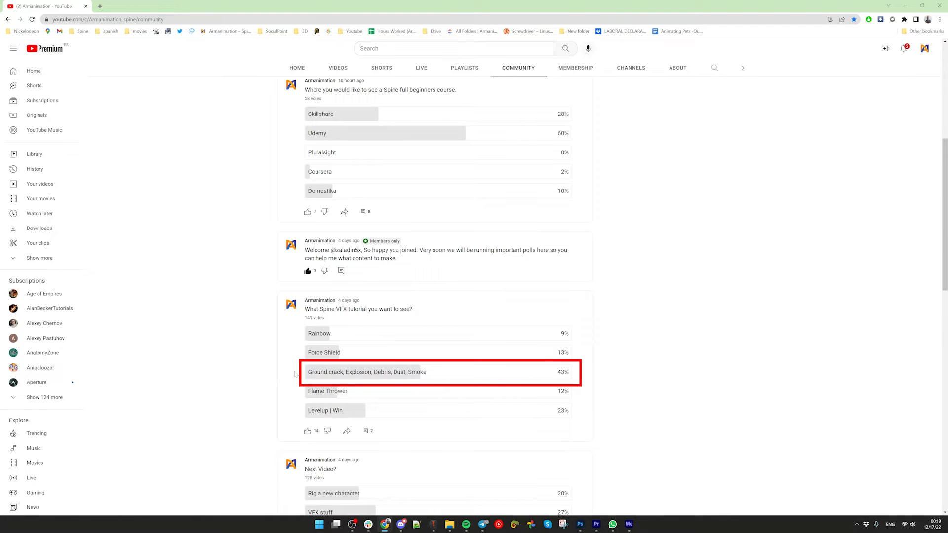
scroll(463, 358, up, 1)
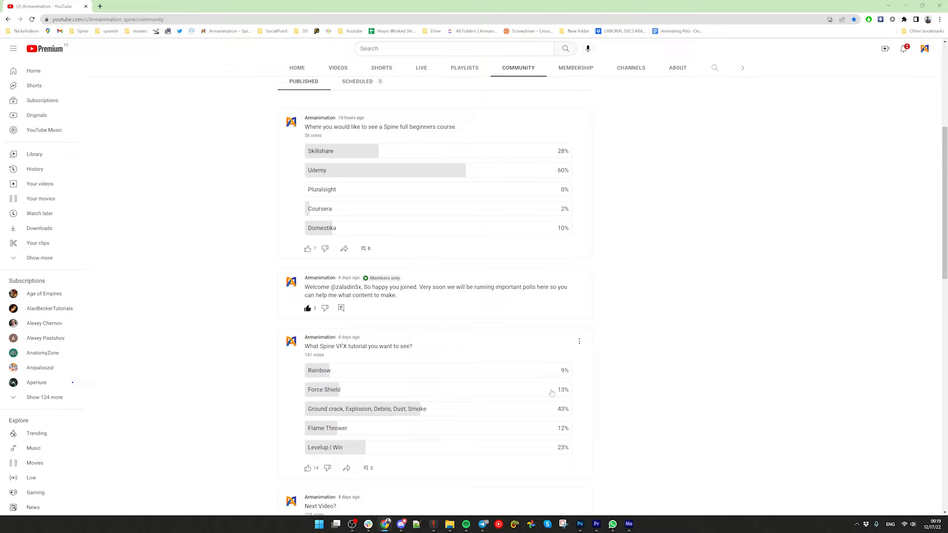
scroll(519, 372, up, 5)
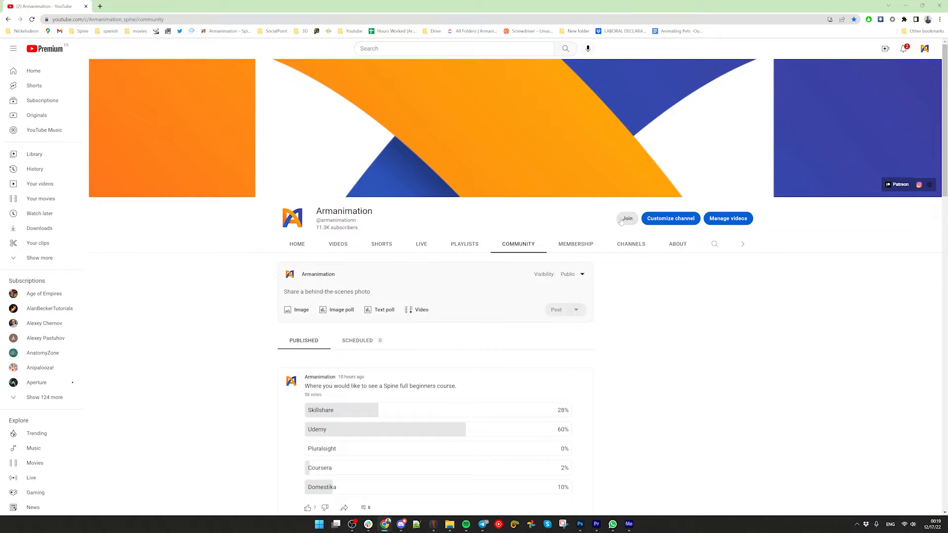
click(627, 218)
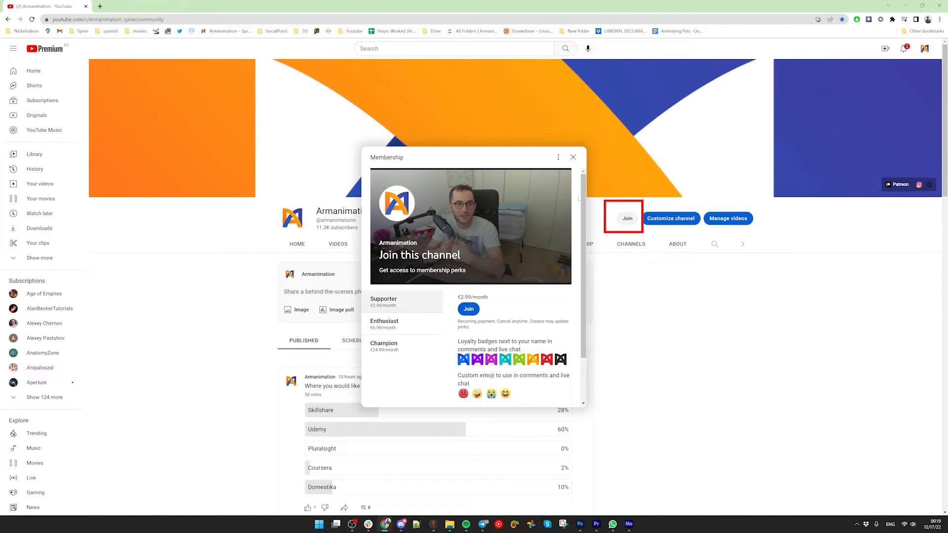
click(573, 157)
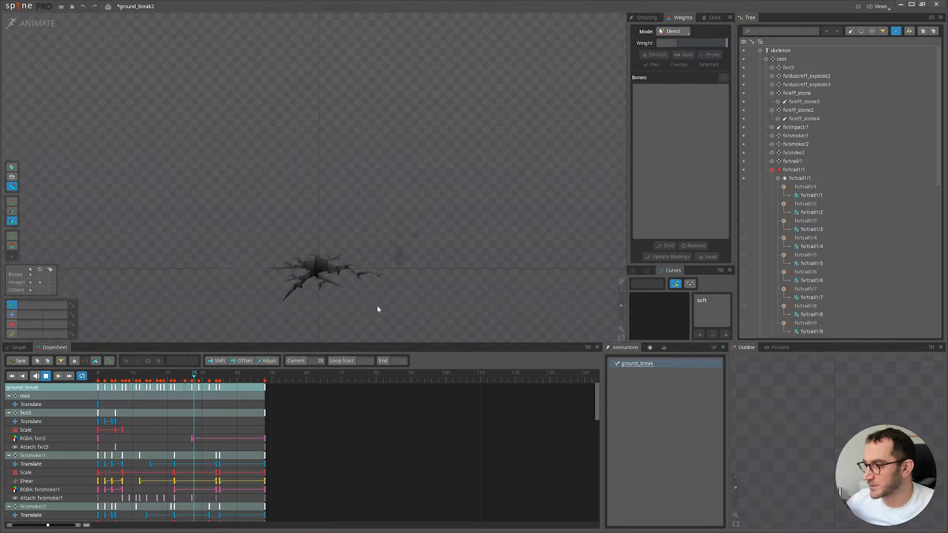
Switch to Spine and play the ground_hit_impact animation to examine its debris, dust, impact, particles, smoke and sparks sequences.
scroll(484, 287, up, 2)
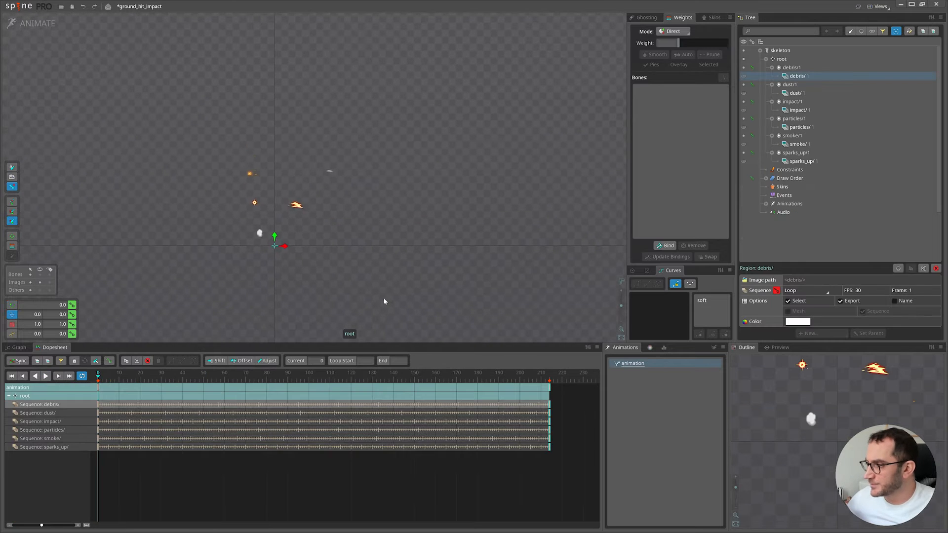
key(space)
scroll(312, 256, up, 2)
key(d)
scroll(316, 255, up, 2)
drag(233, 244, 298, 298)
scroll(297, 295, up, 1)
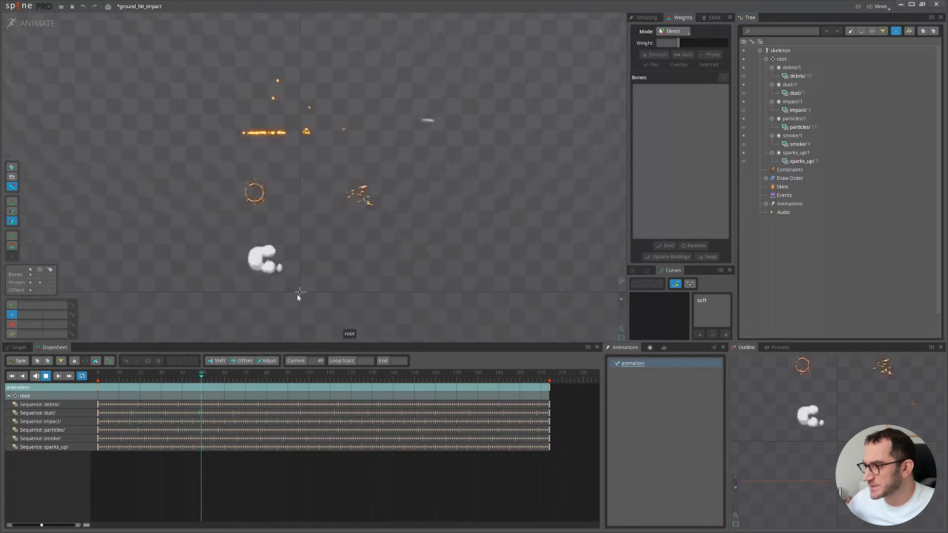
drag(390, 276, 354, 301)
scroll(395, 295, up, 1)
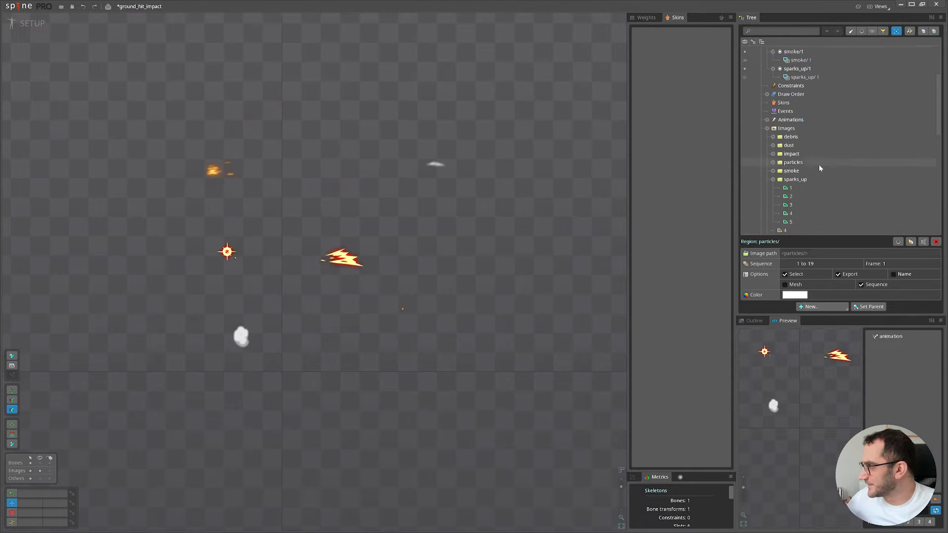
Add all loose image files, from 4 through smoke, from the Images folder to the empty area beside the existing sequences.
scroll(818, 166, down, 2)
click(774, 136)
click(795, 144)
scroll(810, 158, down, 3)
scroll(818, 170, down, 5)
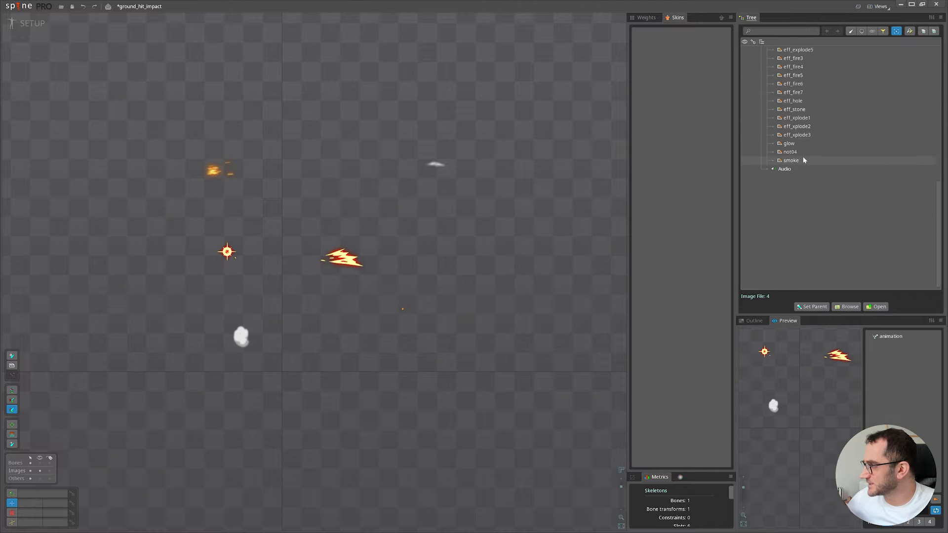
scroll(471, 294, down, 2)
shift+click(810, 161)
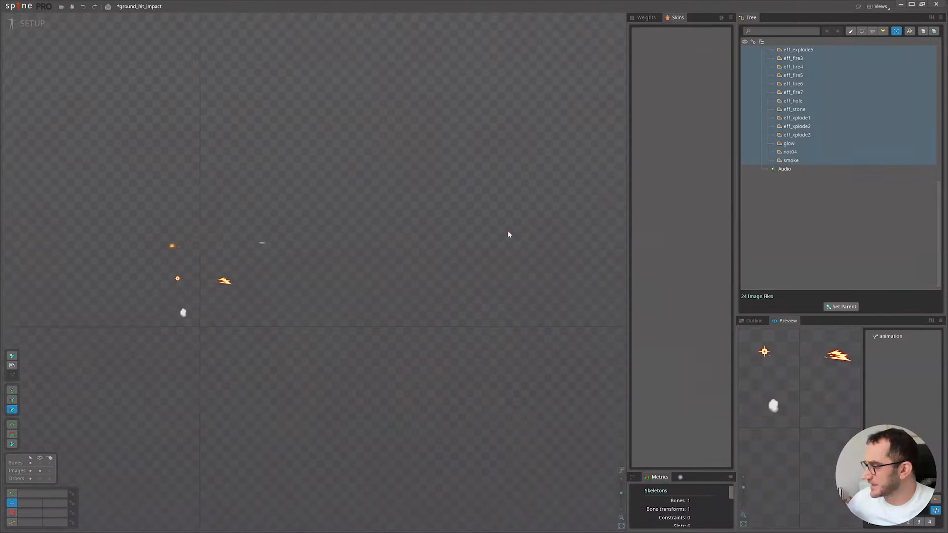
drag(825, 84, 398, 270)
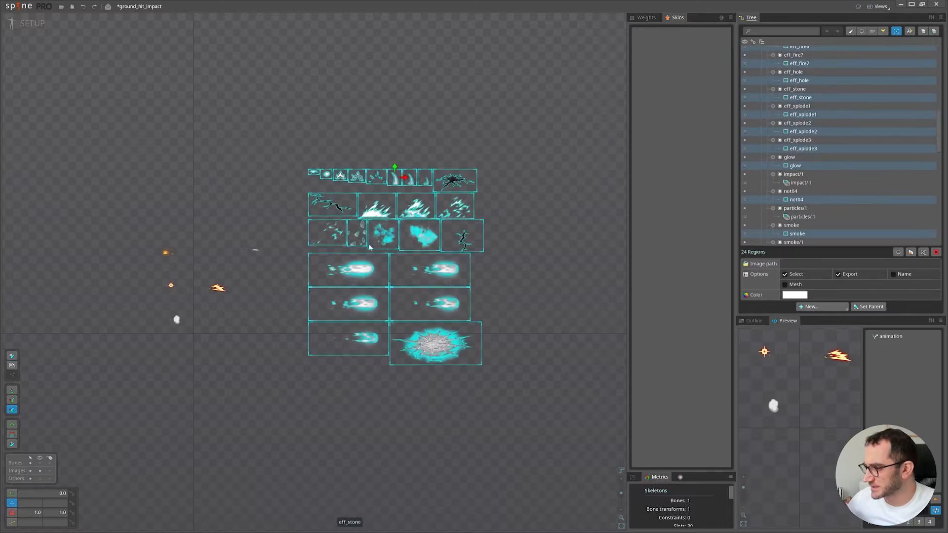
Inspect the explosion splash images and the glowing fire trail images.
scroll(536, 273, up, 2)
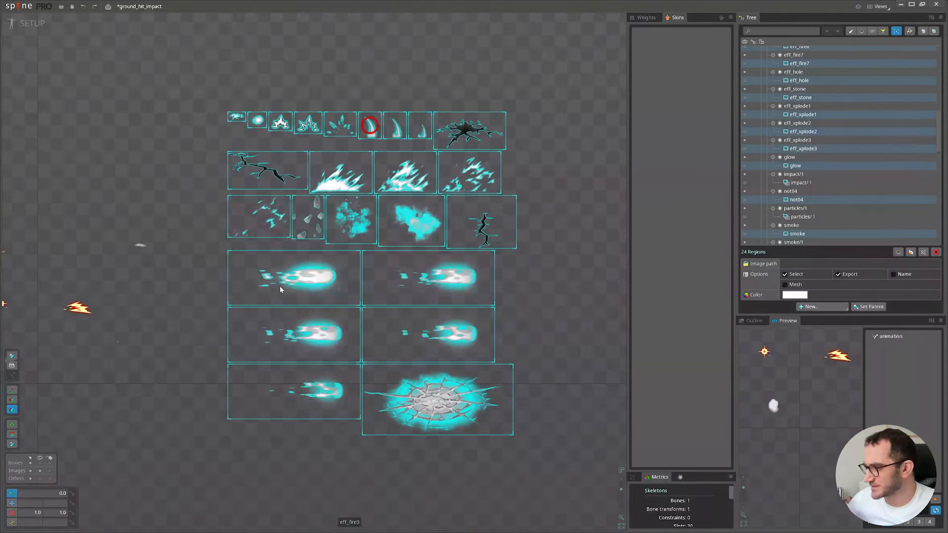
click(356, 180)
ctrl+click(405, 175)
ctrl+click(469, 175)
ctrl+click(262, 218)
click(308, 291)
ctrl+click(302, 333)
ctrl+click(422, 284)
ctrl+click(445, 333)
ctrl+click(319, 391)
Move the large cracked-ground image from the lowest row to beside the c2 ground hole.
ctrl+click(435, 400)
click(511, 431)
drag(511, 432, 650, 174)
Inspect the ground cracks, curved spikes, burst images and glow in the upper rows.
click(469, 132)
click(235, 180)
click(451, 206)
click(374, 133)
scroll(374, 132, up, 3)
ctrl+click(410, 131)
ctrl+click(449, 138)
scroll(398, 167, up, 2)
drag(231, 112, 361, 164)
click(302, 161)
ctrl+click(359, 163)
ctrl+click(410, 166)
click(251, 155)
scroll(265, 192, down, 2)
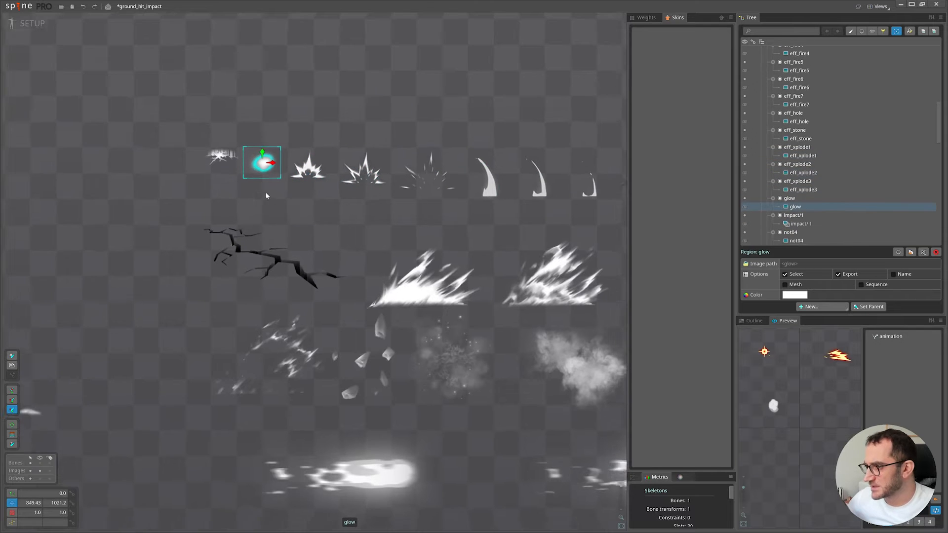
Try placing the c2_glow image over the c2 ground hole, scaled up to about 3.64.
click(235, 168)
drag(302, 123, 215, 64)
drag(215, 64, 141, 398)
drag(142, 398, 352, 214)
key(x)
drag(297, 194, 334, 104)
scroll(346, 148, down, 3)
scroll(318, 243, up, 5)
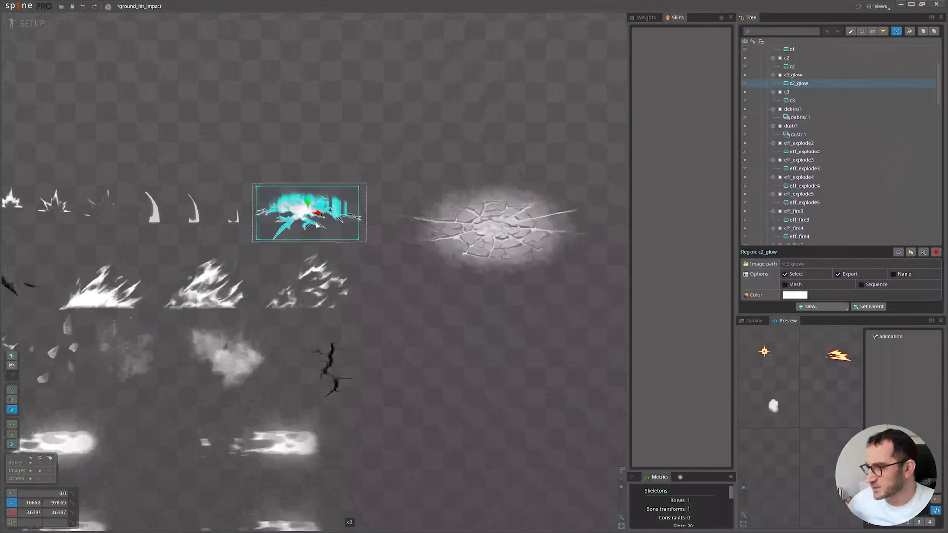
key(Escape)
scroll(369, 304, down, 6)
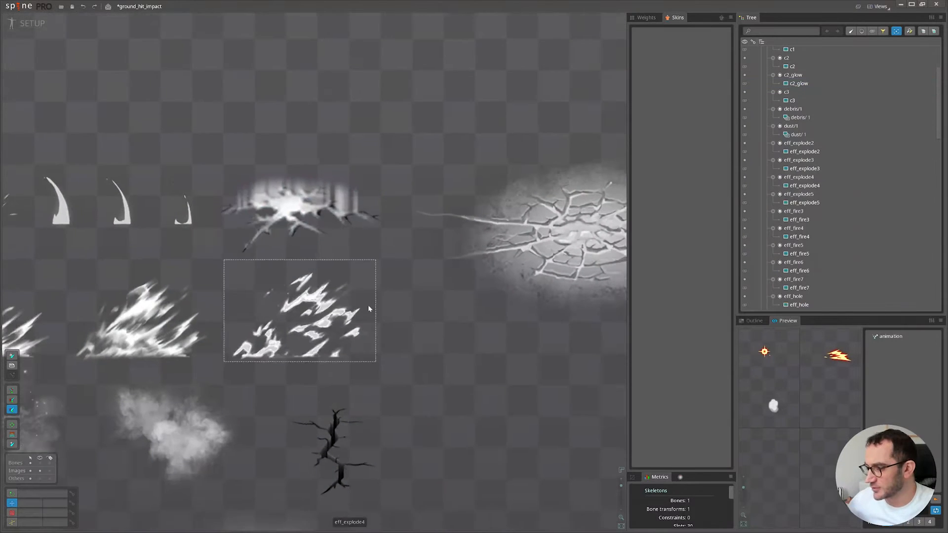
Undo the scaling and placement of the c2_glow image.
key(ctrl+z)
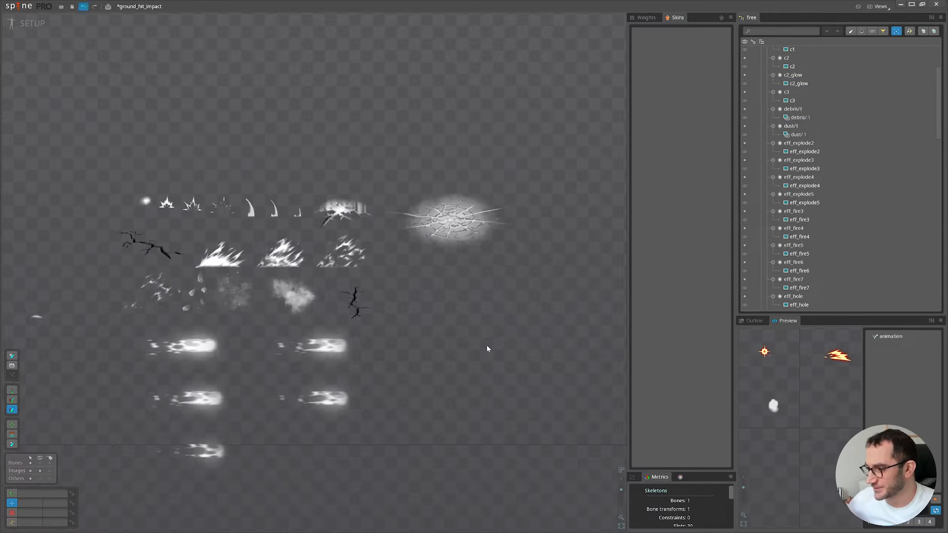
key(ctrl+z)
scroll(485, 347, down, 3)
drag(379, 333, 451, 247)
scroll(451, 247, up, 5)
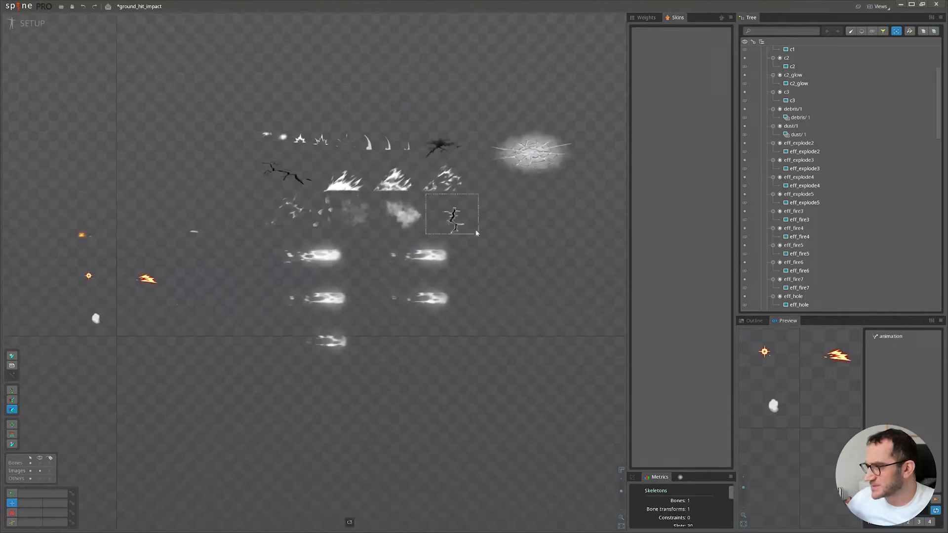
Test the c3 crack against the c2 ground hole and set it down at about X 1736.3, Y 734.08.
click(425, 265)
scroll(451, 254, up, 2)
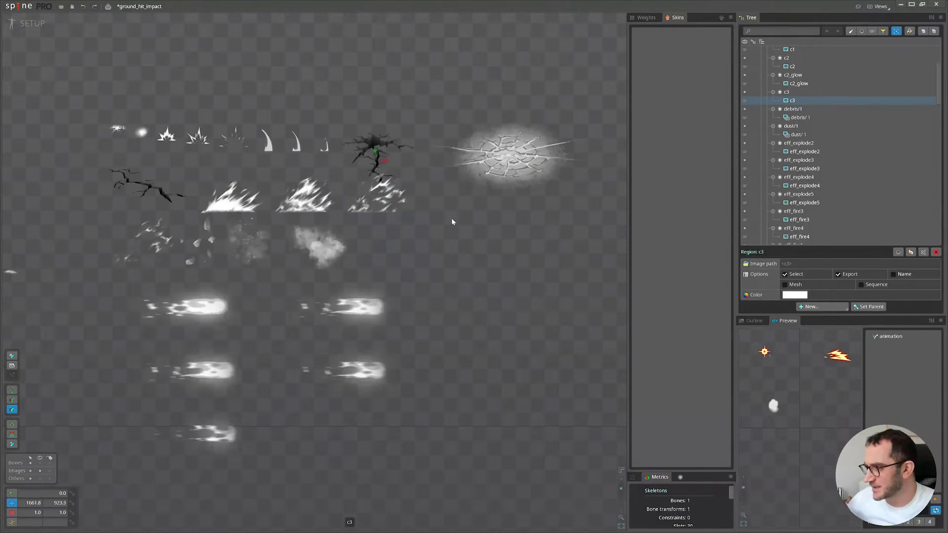
drag(442, 214, 480, 292)
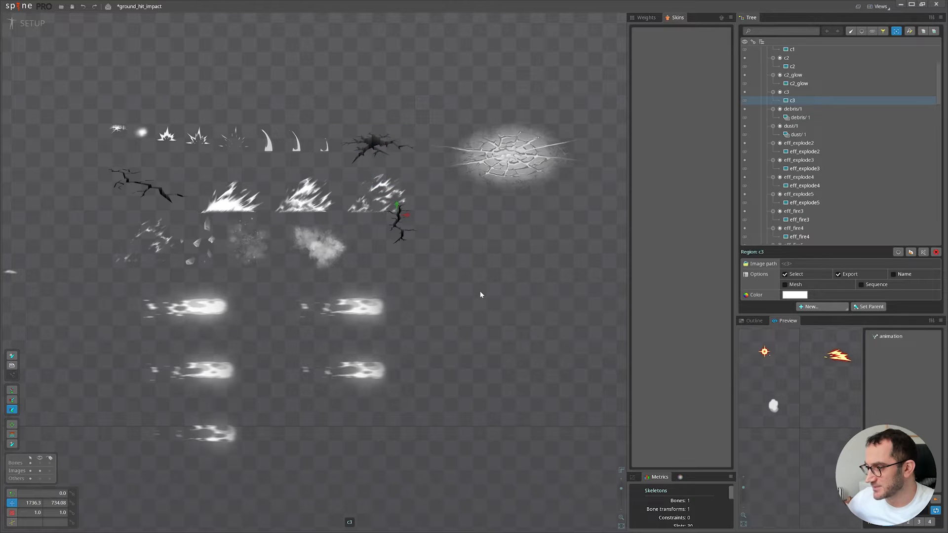
Try the c1 and c3 cracks as extensions of the c2 ground hole, scaling c3 to about 0.667.
drag(126, 198, 440, 176)
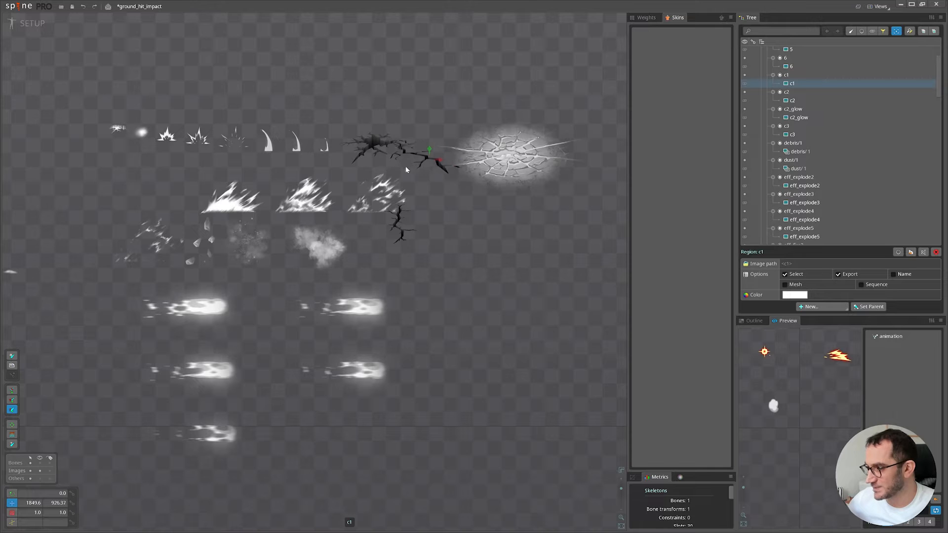
drag(403, 230, 424, 132)
scroll(398, 169, up, 4)
key(x)
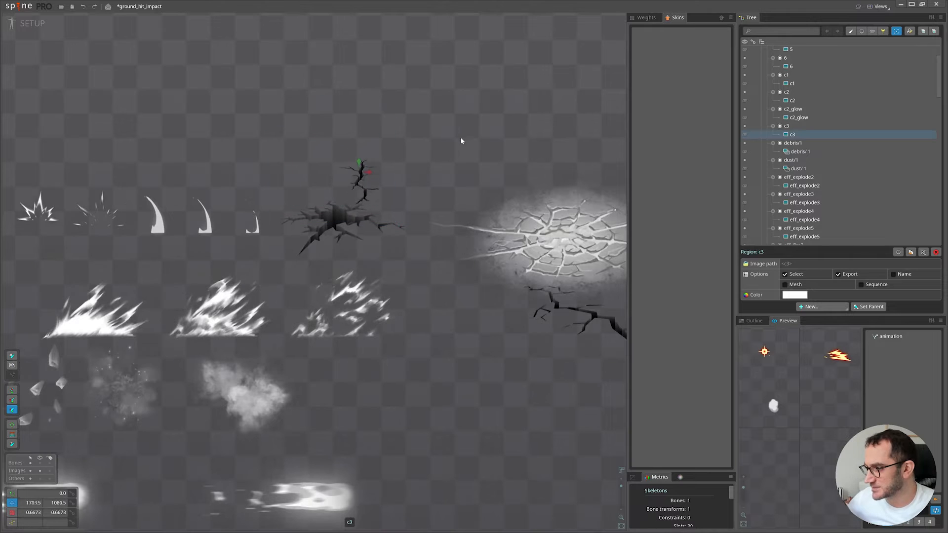
scroll(447, 327, down, 2)
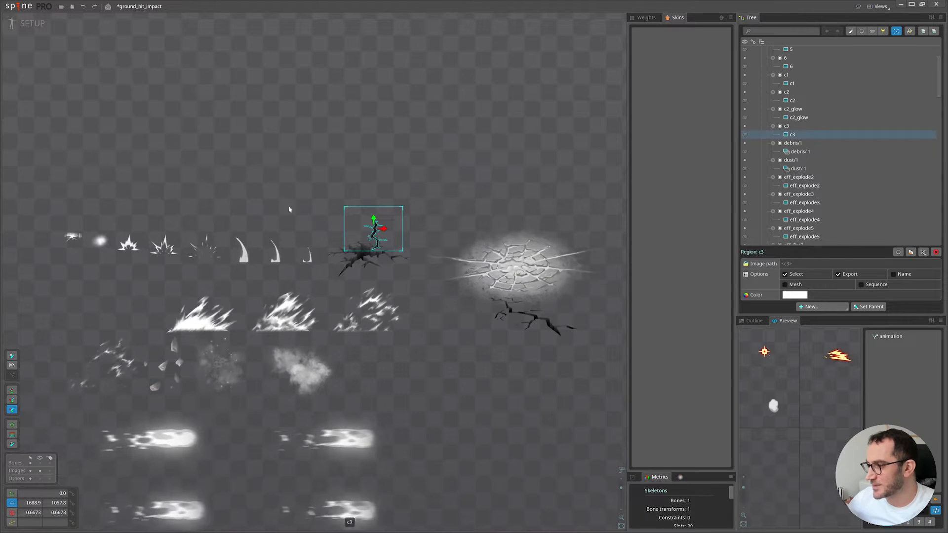
Undo the trial moves of the c1 and c3 cracks and the scaling of c3.
scroll(328, 279, down, 3)
key(ctrl+z)
key(ctrl+z)
key(ctrl+z)
key(ctrl+z)
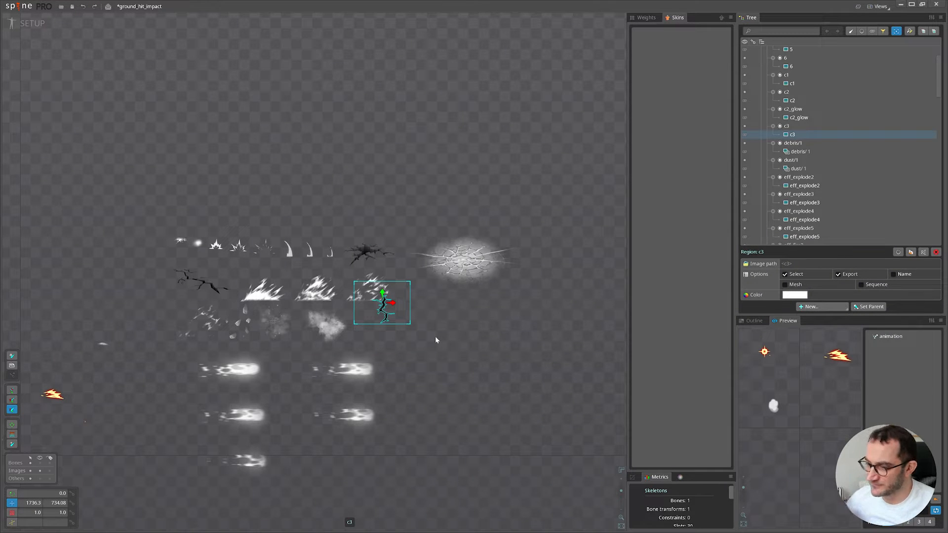
Try rotating the smoke image to about 245 degrees and moving it, and undo both changes.
scroll(429, 339, down, 2)
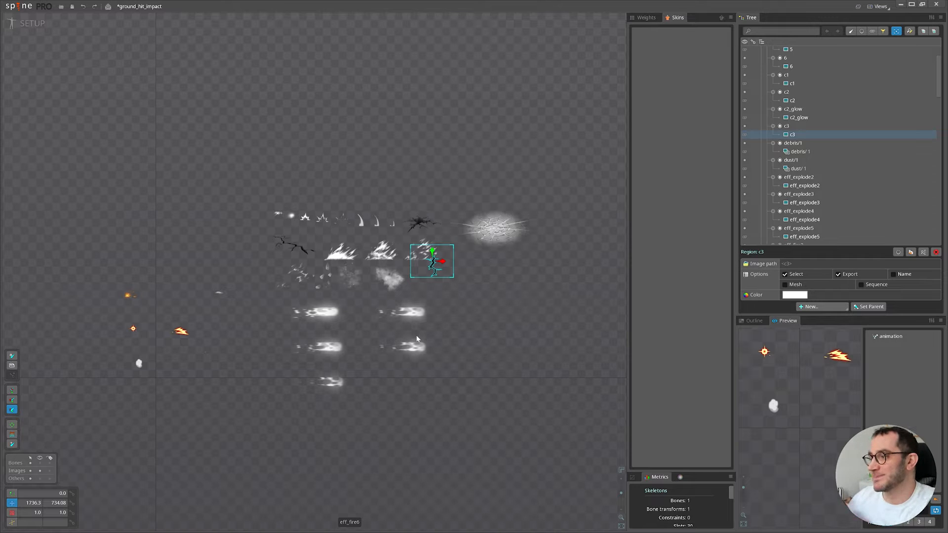
scroll(290, 257, up, 2)
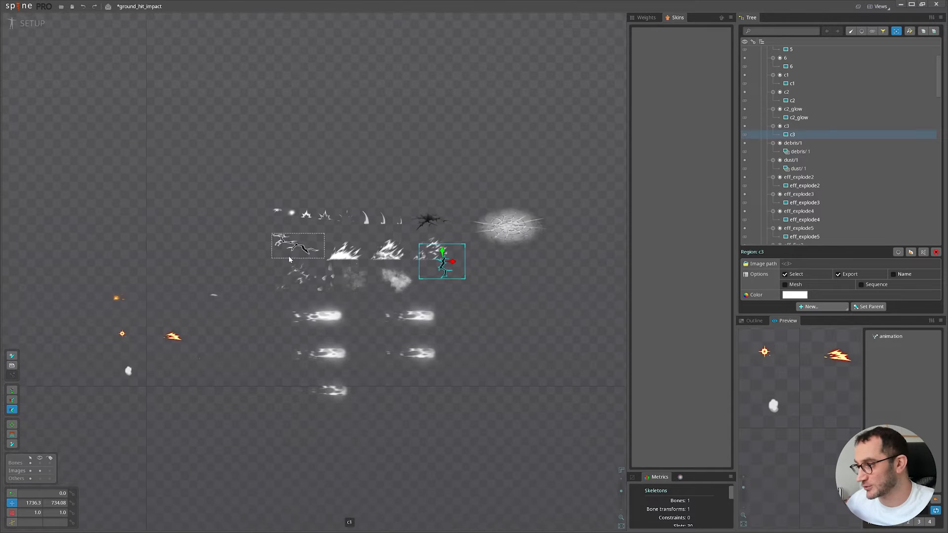
drag(377, 363, 421, 343)
scroll(422, 342, down, 2)
scroll(484, 249, up, 5)
click(413, 239)
scroll(500, 333, down, 3)
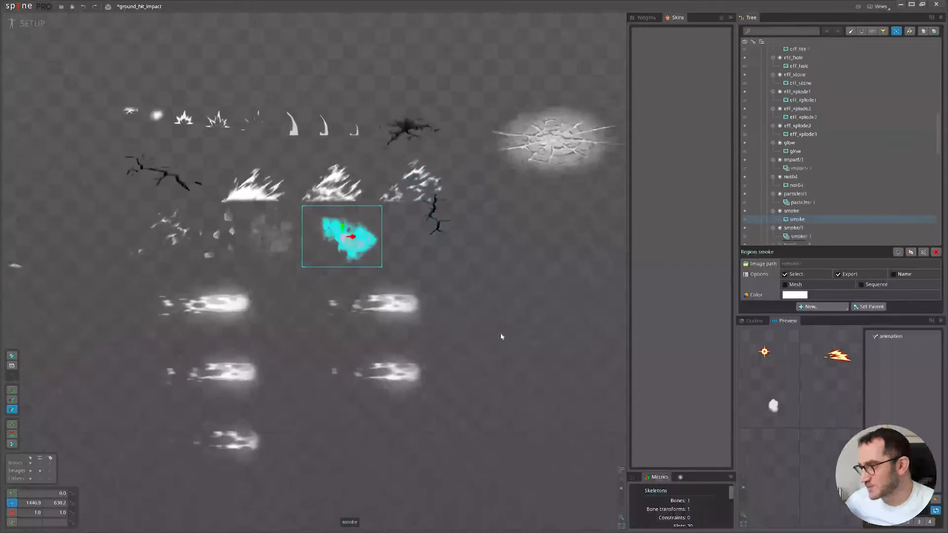
key(c)
drag(484, 276, 349, 356)
key(v)
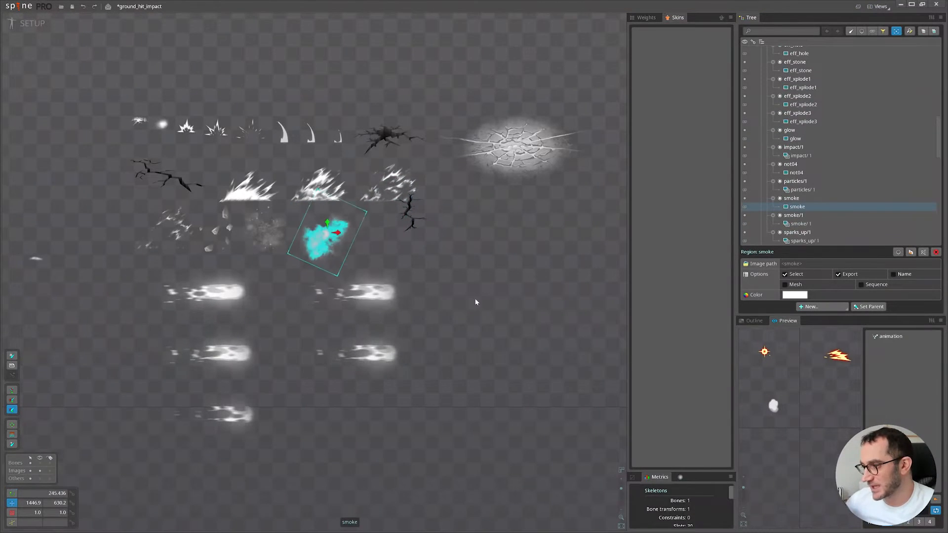
drag(477, 300, 508, 193)
key(ctrl+z)
key(ctrl+z)
Try transforming the not04 dust image and the eff_stone debris image, undoing each trial.
click(271, 246)
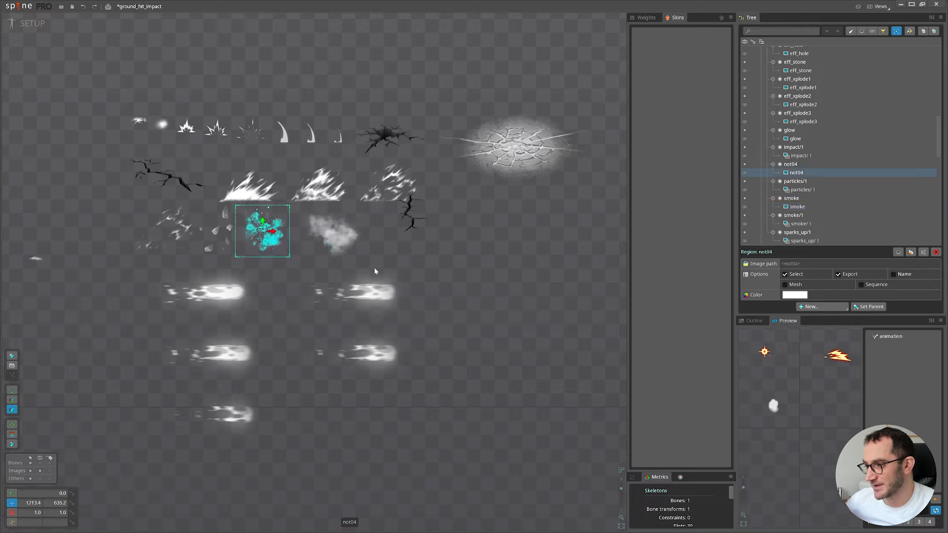
drag(505, 261, 168, 267)
key(ctrl+z)
click(216, 230)
drag(491, 307, 378, 268)
scroll(112, 222, up, 1)
scroll(111, 220, up, 1)
key(ctrl+z)
scroll(324, 245, down, 3)
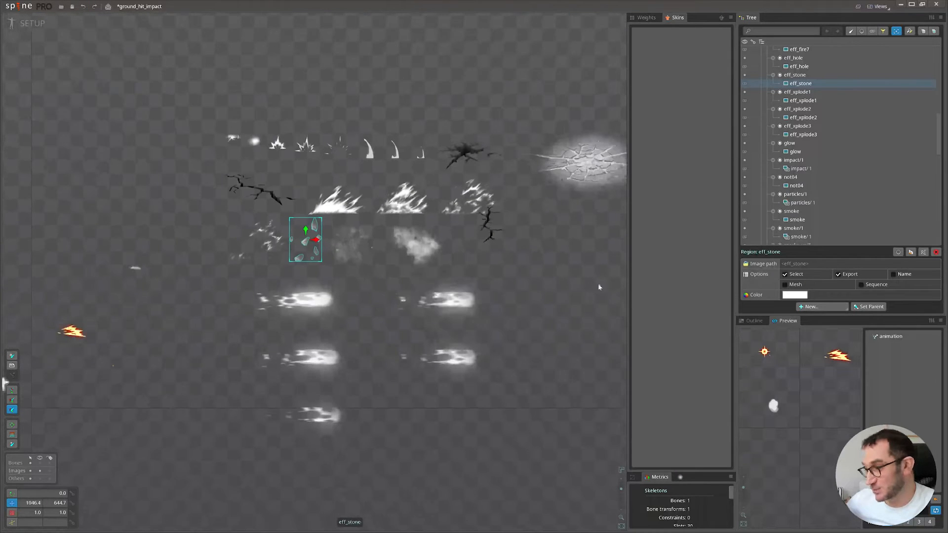
Examine the explosion splash images together as a possible frame sequence.
scroll(265, 253, up, 1)
scroll(262, 251, up, 1)
click(260, 247)
drag(426, 250, 344, 264)
ctrl+click(284, 200)
ctrl+click(370, 197)
ctrl+click(460, 193)
ctrl+click(485, 227)
scroll(572, 201, down, 4)
Create a c2 bone under root for the c2 ground hole image, positioned at the image.
drag(529, 208, 626, 214)
drag(451, 325, 424, 313)
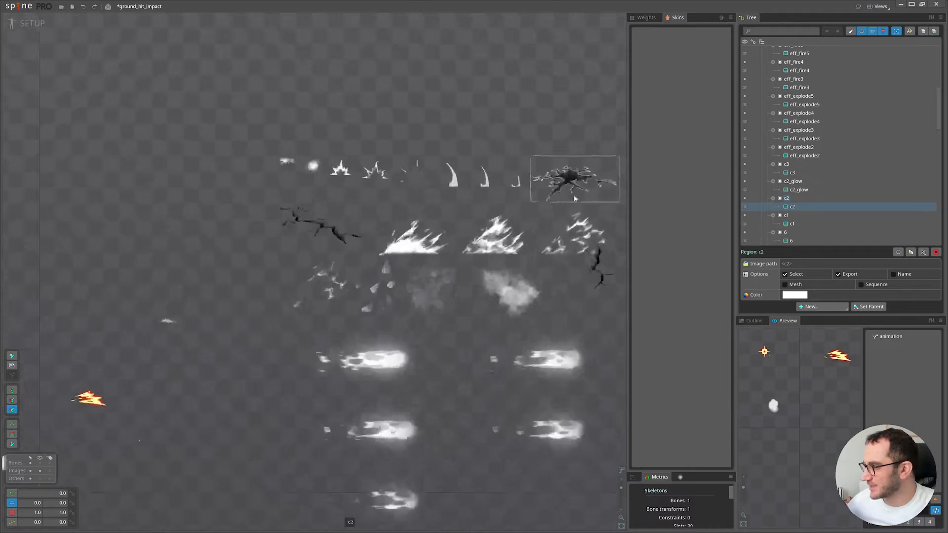
drag(576, 194, 312, 194)
scroll(62, 56, down, 2)
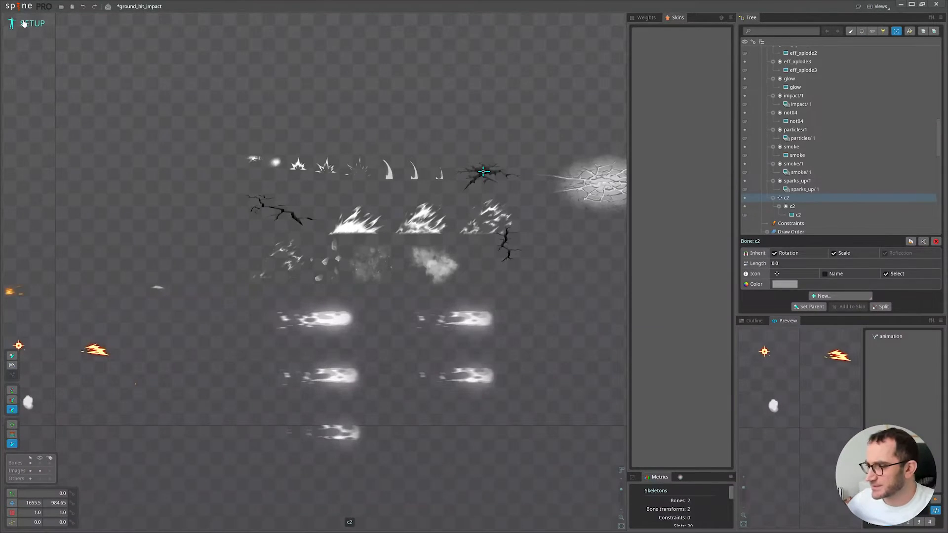
In Animate mode, key the c2 bone near the origin at scale 0.3456 on frame 0, growing to 2.5916, and save the project.
click(24, 23)
drag(436, 238, 218, 347)
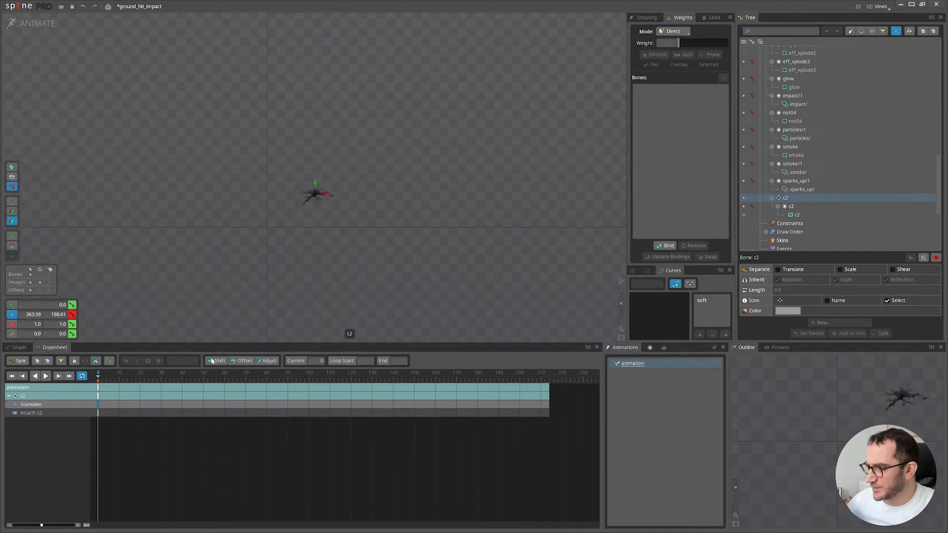
drag(365, 241, 343, 278)
key(x)
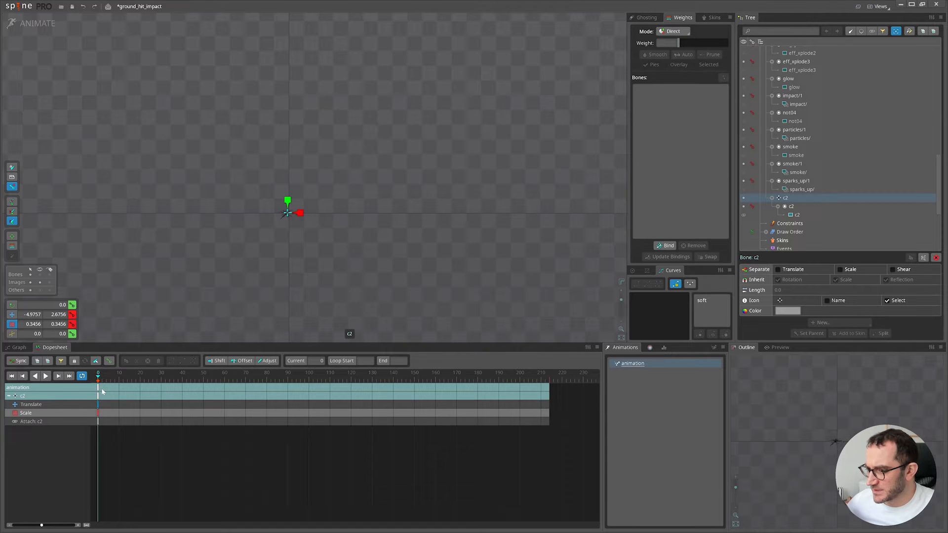
drag(313, 283, 489, 230)
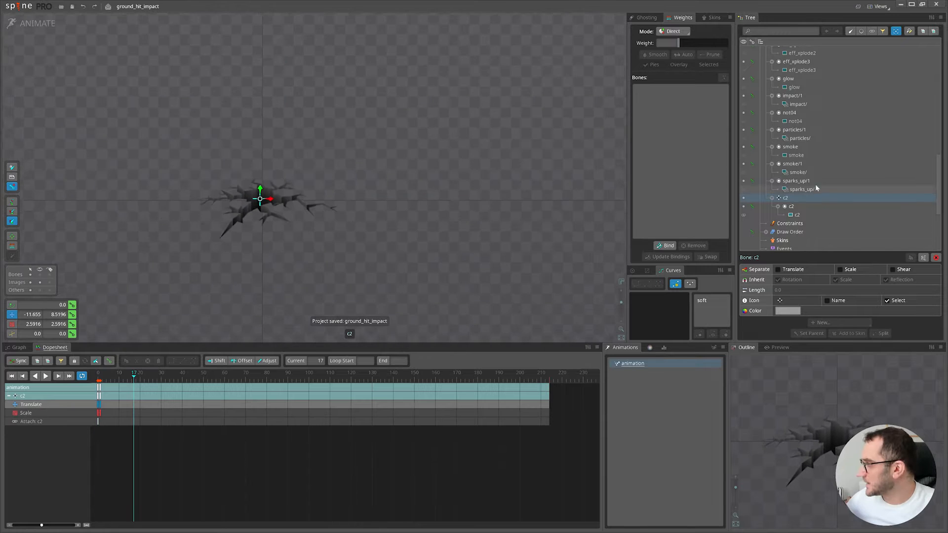
In Setup mode, place the c2_glow image just above the c2 ground hole and try scaling it, undoing the scale trial.
scroll(816, 187, up, 2)
click(37, 23)
scroll(490, 254, down, 3)
scroll(360, 226, up, 3)
scroll(568, 238, up, 7)
click(335, 147)
drag(463, 111, 513, 137)
key(ctrl+z)
key(ctrl+z)
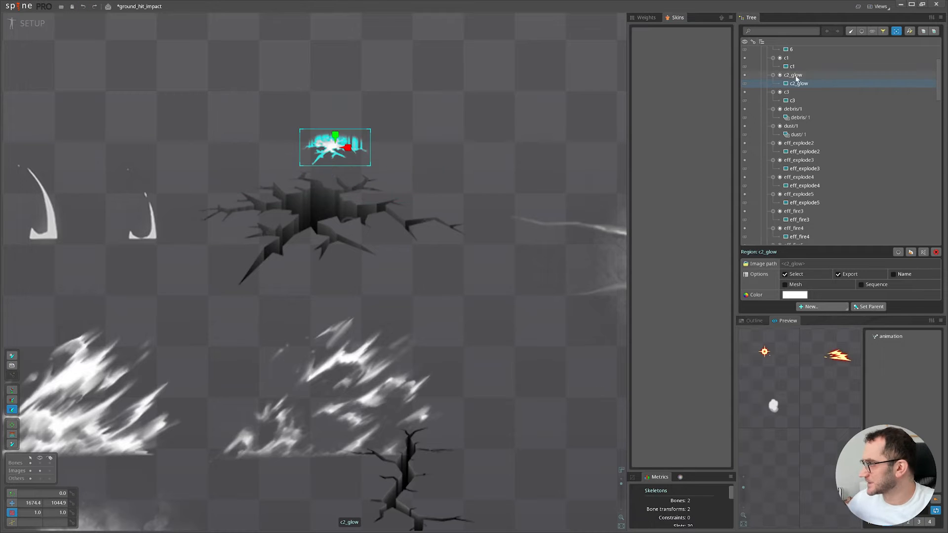
Parent the c2_glow slot to the c2 bone, then move and scale its image to about 3.81 to cover the ground hole.
click(794, 76)
key(p)
click(318, 209)
key(v)
drag(487, 114, 464, 183)
key(x)
drag(464, 182, 514, 118)
key(v)
Set the c2_glow slot's blending to Additive and tint the slot color orange.
click(785, 294)
click(788, 316)
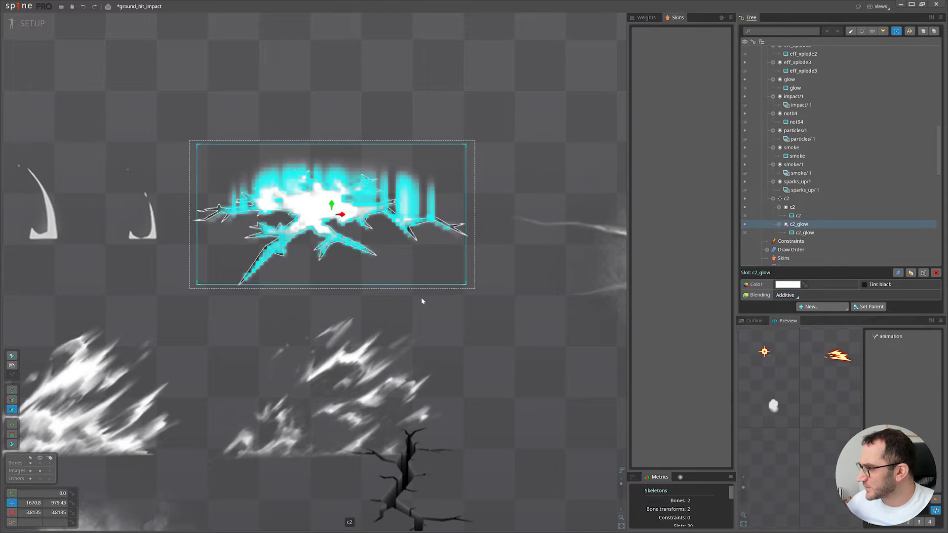
key(space)
scroll(422, 301, down, 3)
click(322, 174)
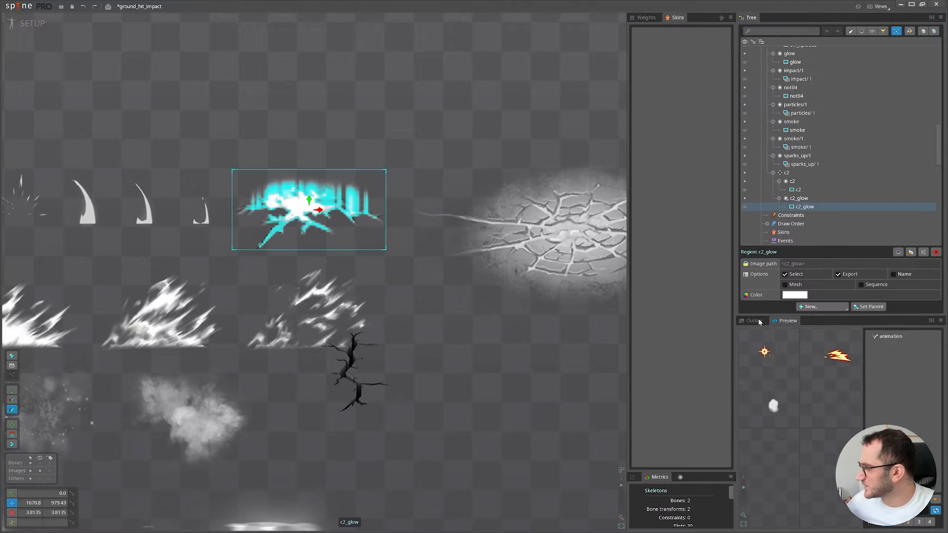
click(804, 199)
click(679, 477)
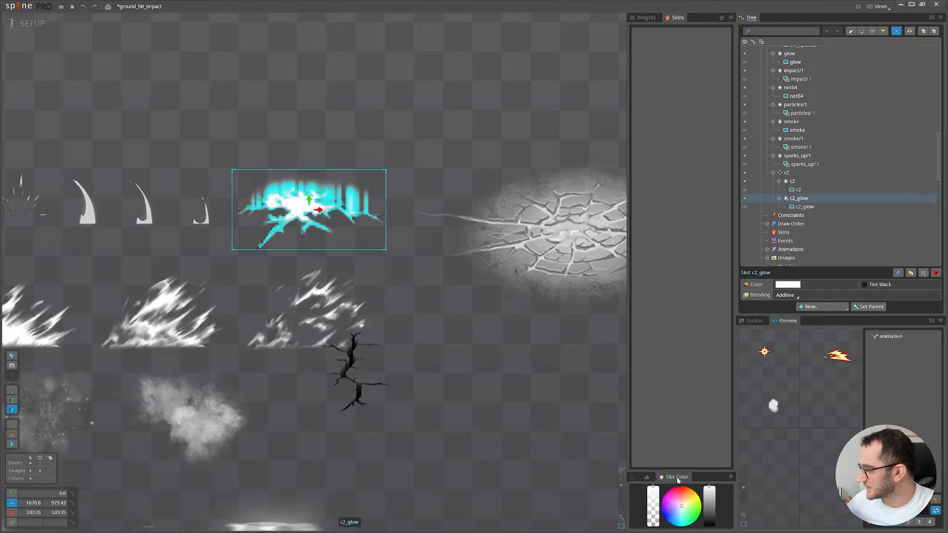
mouse_move(657, 493)
mouse_down()
mouse_move(658, 503)
mouse_move(705, 493)
mouse_move(691, 490)
mouse_up()
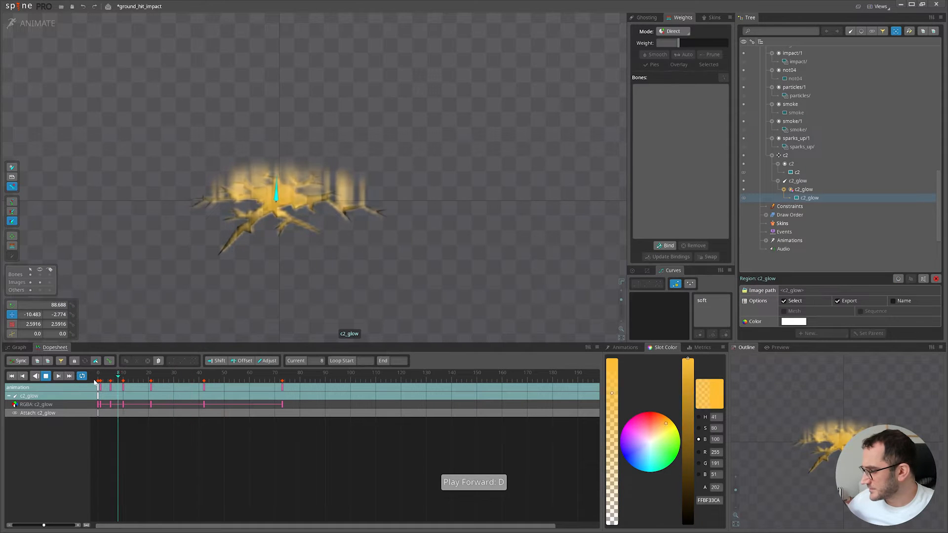
In Animate mode, scrub and play the c2_glow color animation from frame 0 to check its timing.
drag(96, 382, 113, 382)
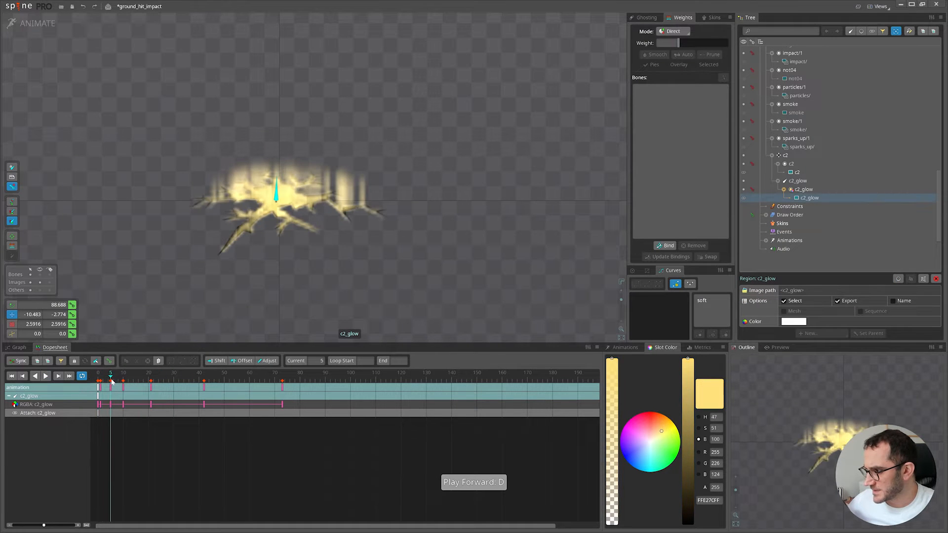
key(d)
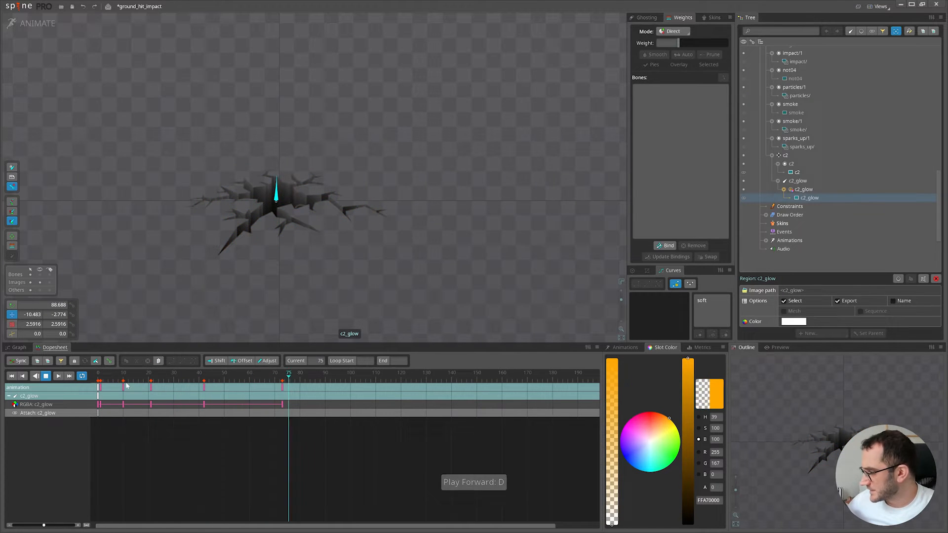
click(97, 378)
key(d)
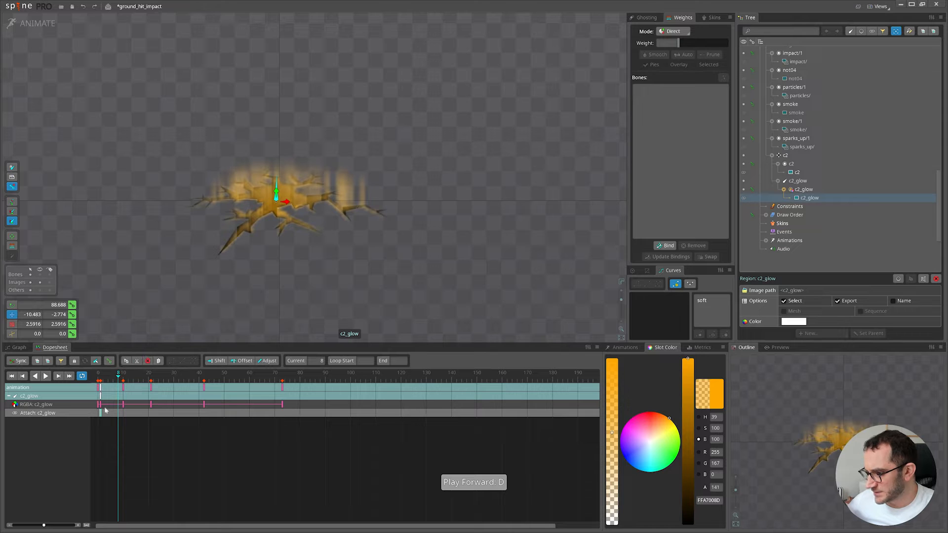
click(96, 379)
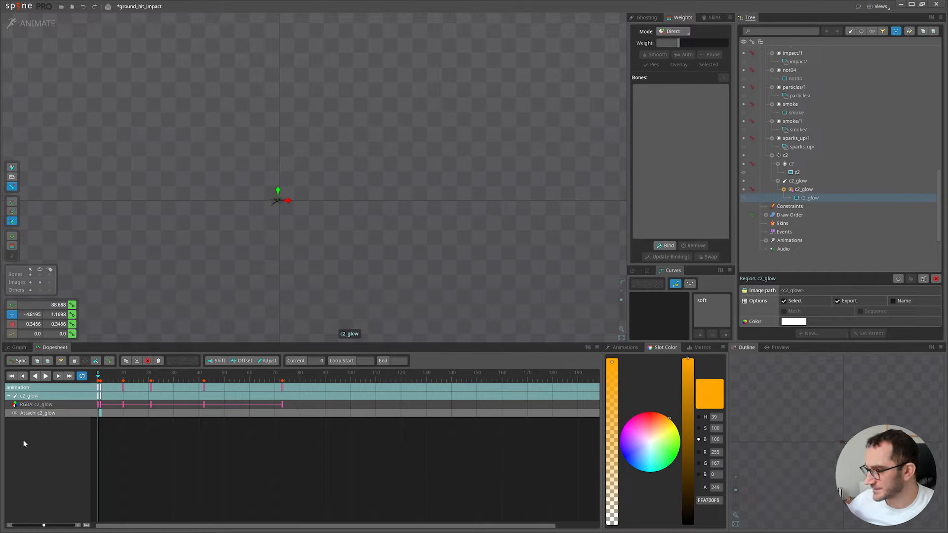
key(d)
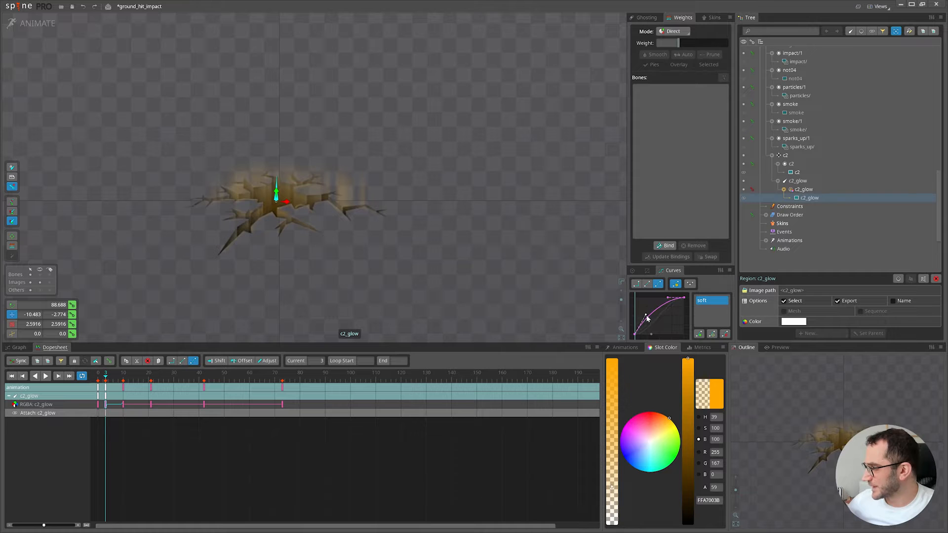
Make the c2_glow slot color fully transparent (FFA70000) on frame 3 and play the animation from frame 0.
click(103, 377)
click(106, 376)
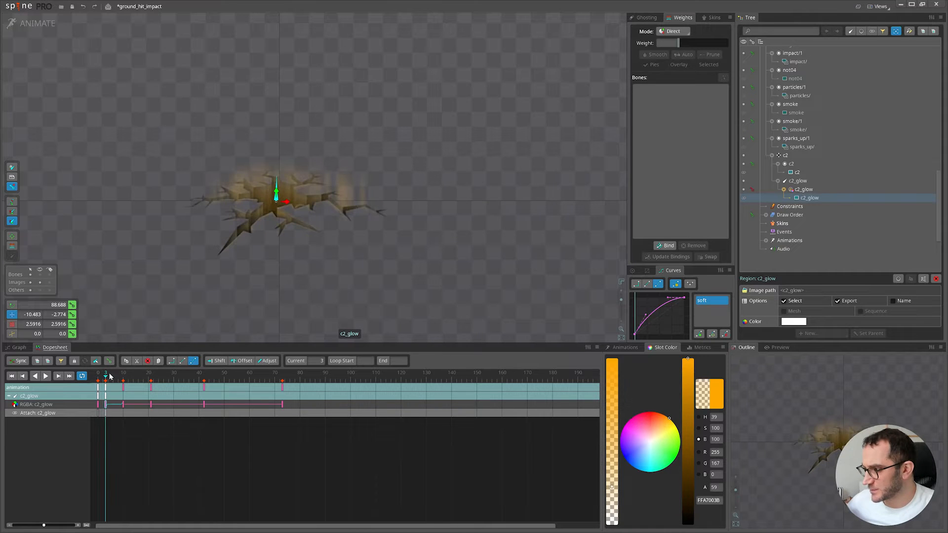
drag(613, 487, 546, 520)
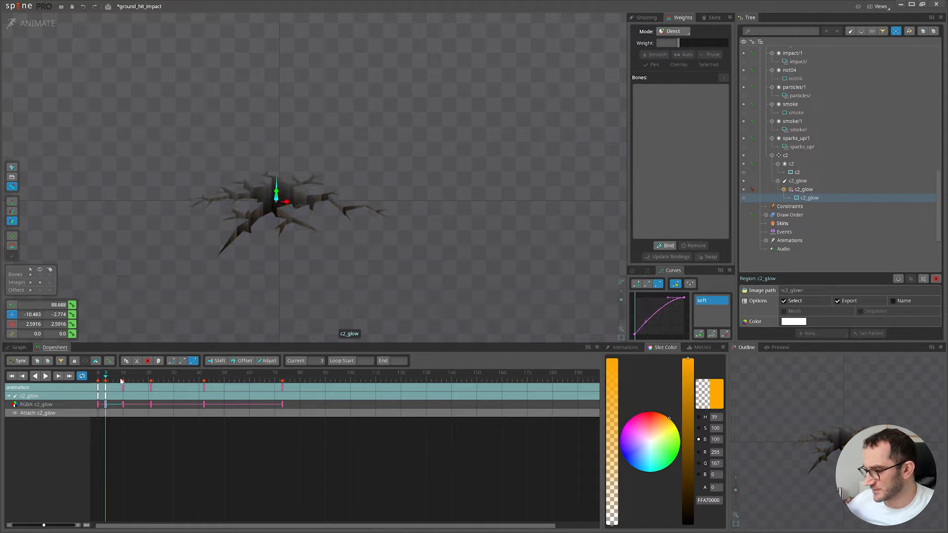
click(98, 405)
drag(106, 376, 70, 376)
key(d)
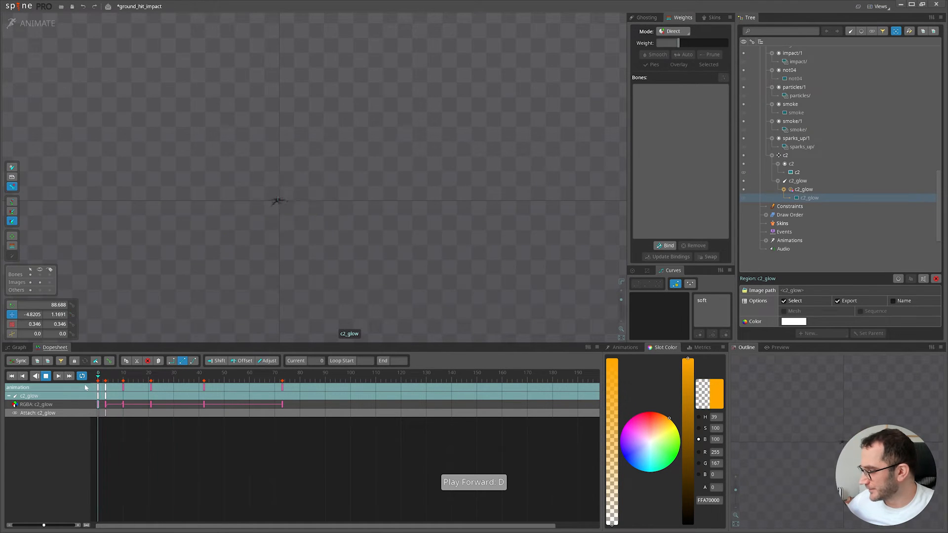
key(d)
Move the c2_glow keys on frame 3 to frame 2 and replay the animation from the start.
click(109, 378)
drag(106, 389, 105, 386)
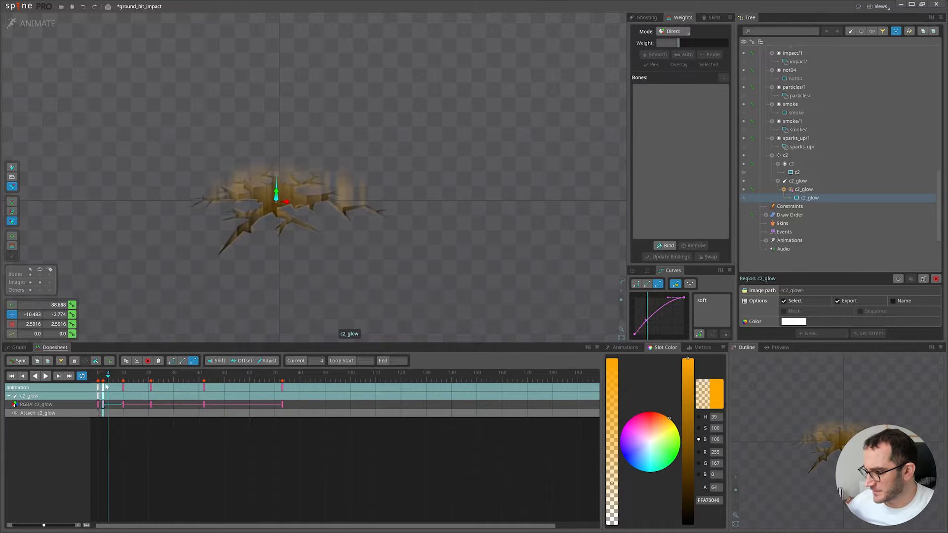
key(d)
click(98, 379)
key(d)
click(94, 379)
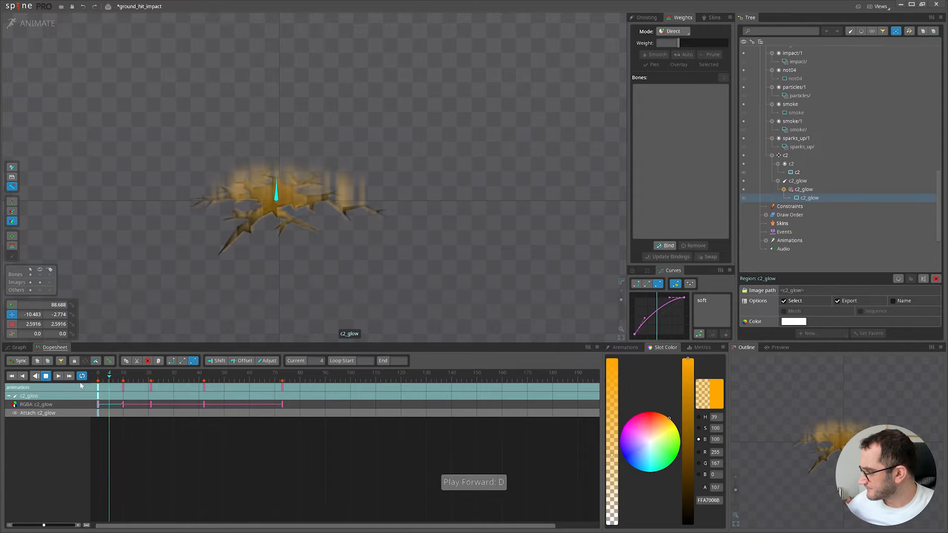
In Setup mode, create an impact/2 bone under root at a copy of the star-shaped impact image, holding that copy.
scroll(535, 287, down, 2)
drag(535, 287, 424, 303)
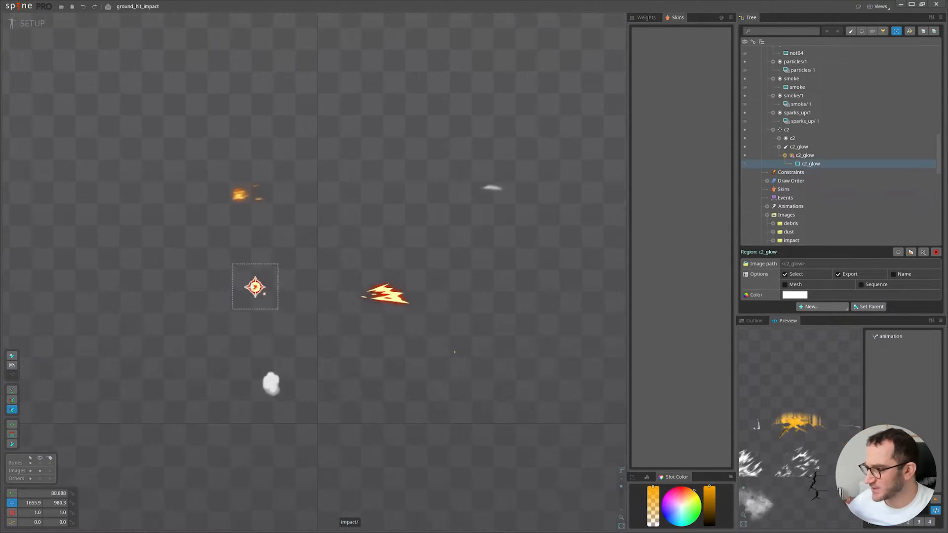
click(252, 287)
click(814, 72)
key(n)
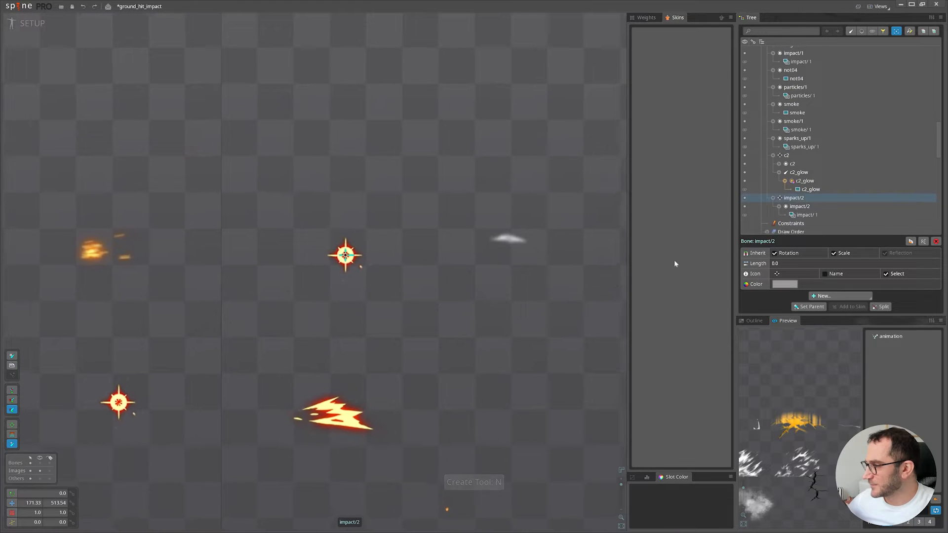
double_click(786, 199)
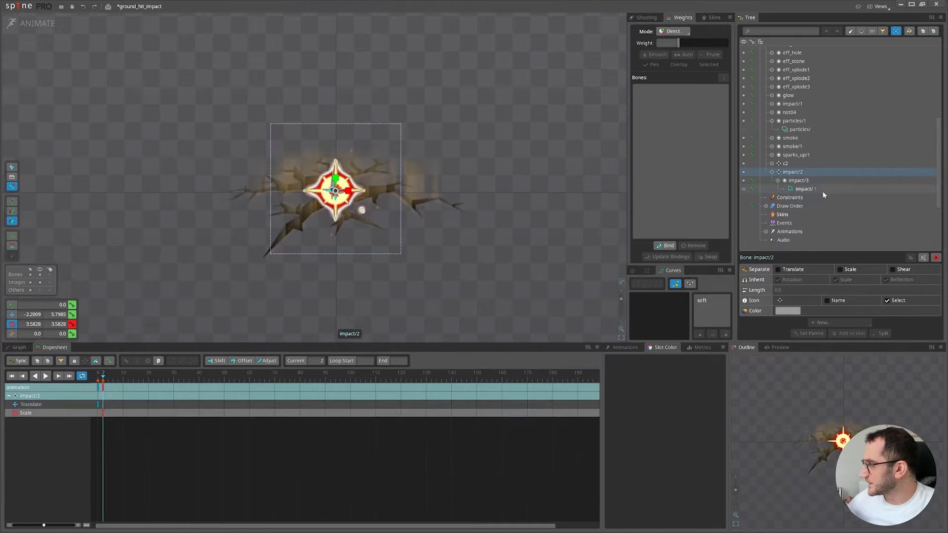
Key the impact image's sequence as Once at 30 FPS and move the sequence key to frame 0.
click(820, 190)
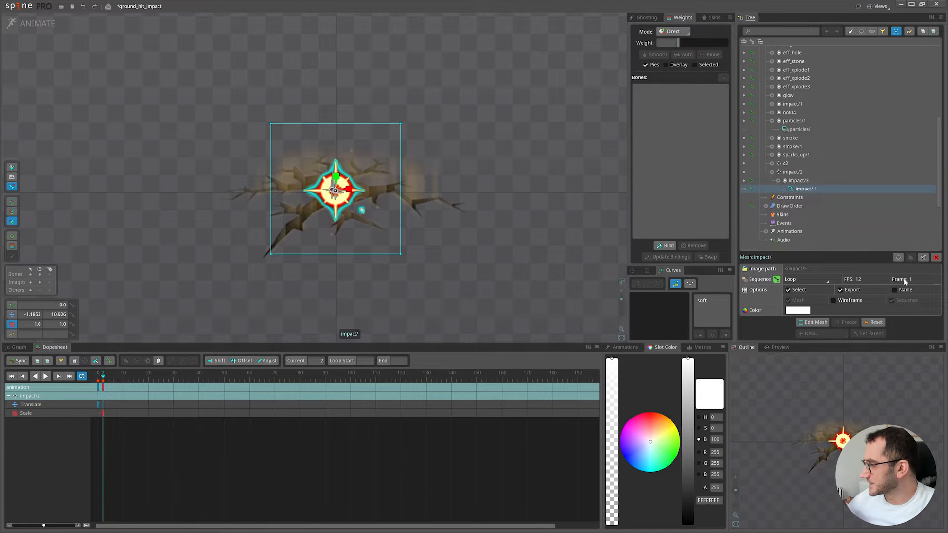
click(809, 284)
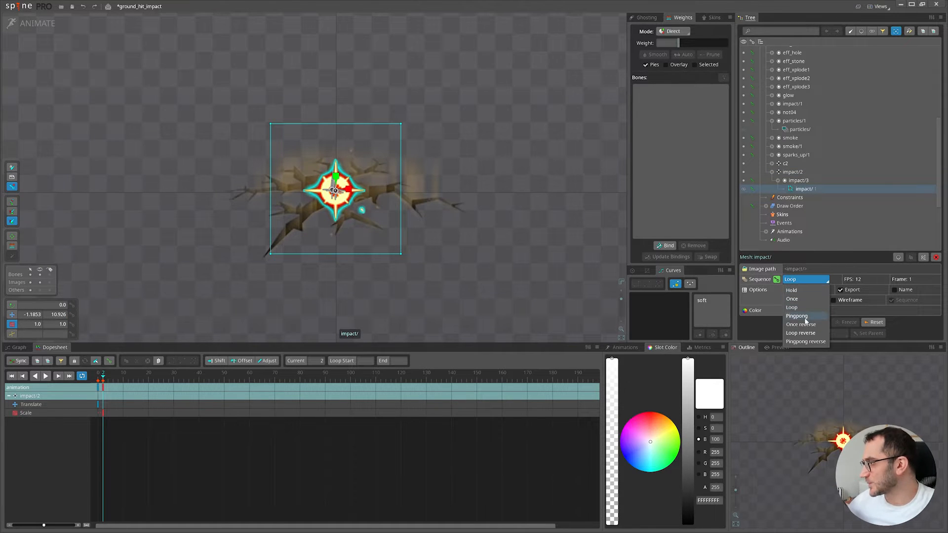
click(792, 299)
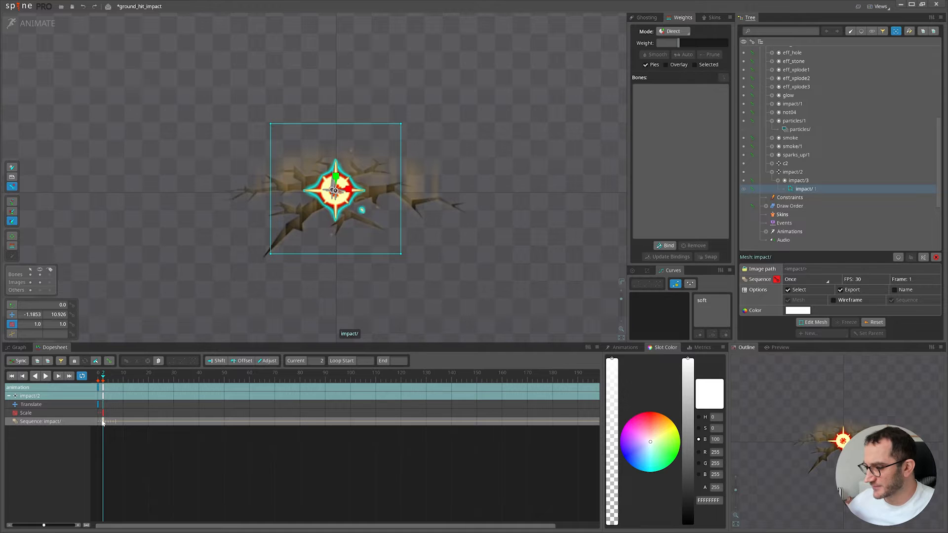
drag(103, 422, 100, 421)
click(92, 380)
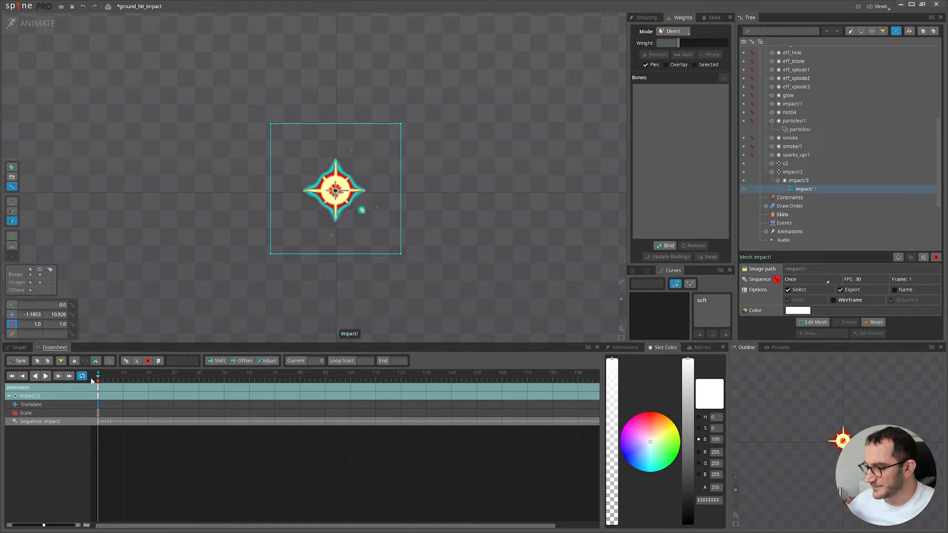
Step through the impact sequence frame by frame from frame 0 to examine each image over the cracked ground.
key(g)
key(f)
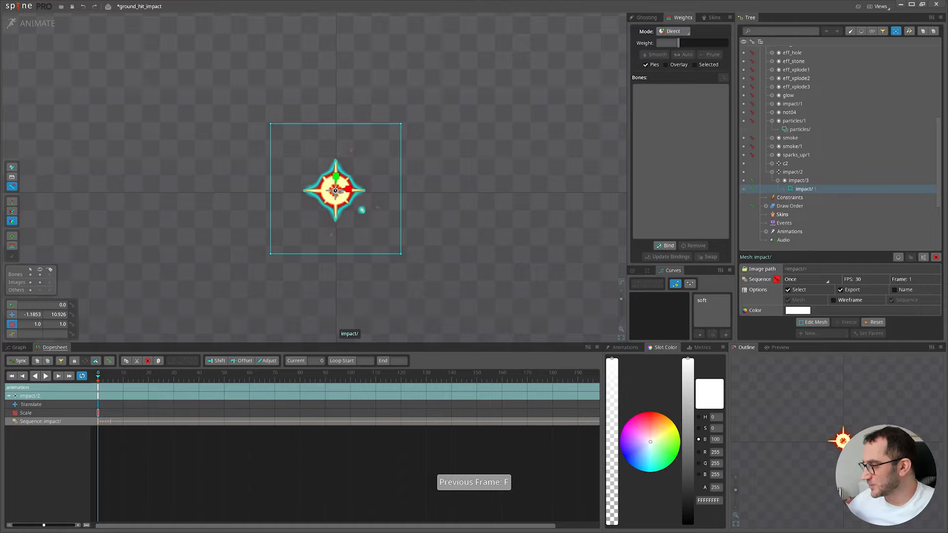
key(r)
key(r)
key(r)
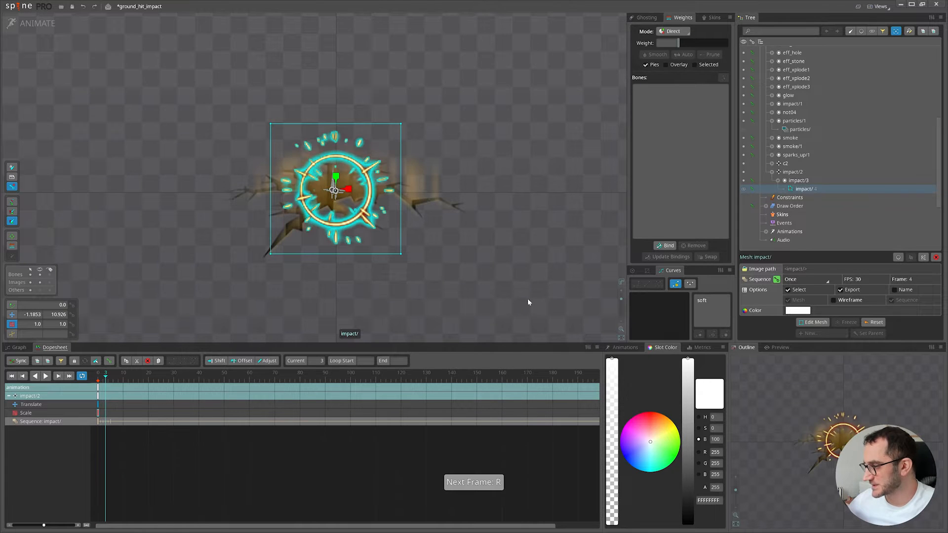
key(r)
key(r)
key(r)
Key the impact/3 slot's image as hidden on frame 5 and play back the impact.
drag(113, 379, 110, 379)
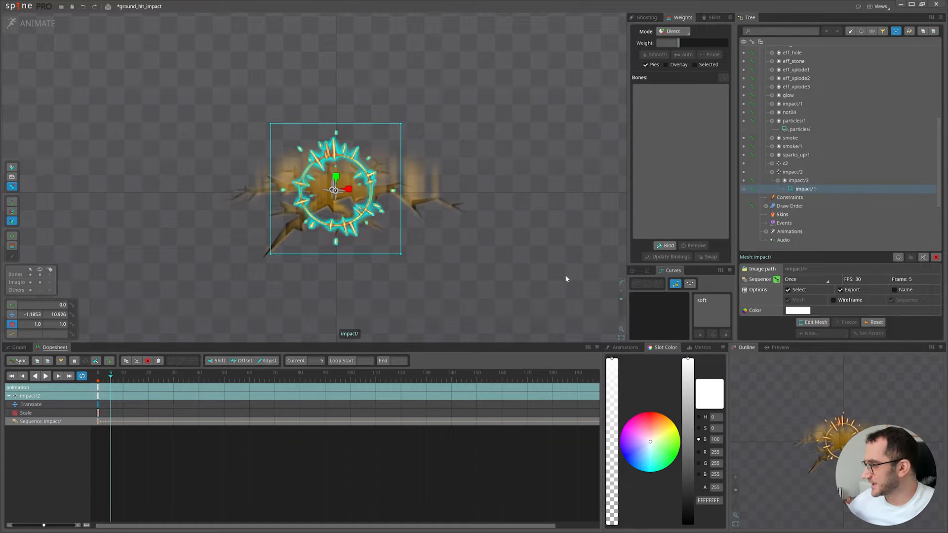
scroll(361, 302, up, 2)
click(744, 190)
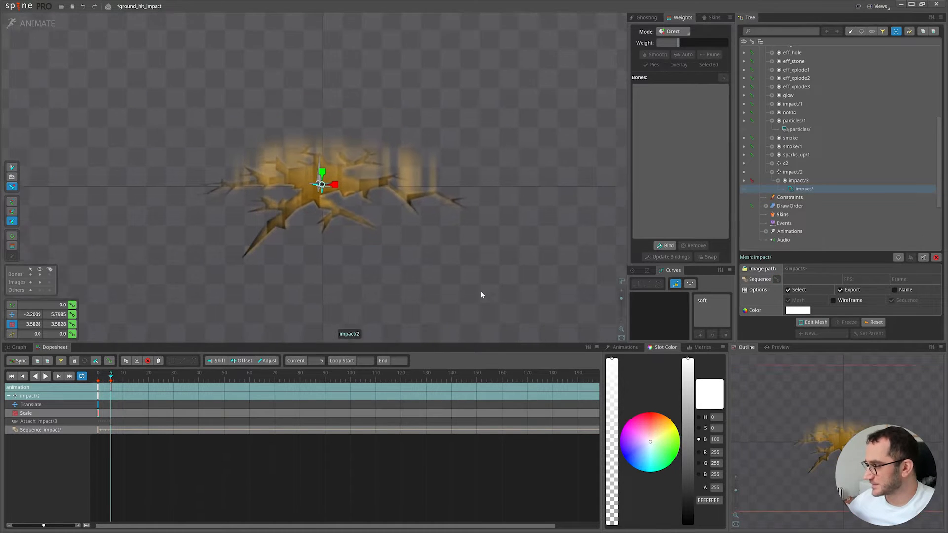
key(d)
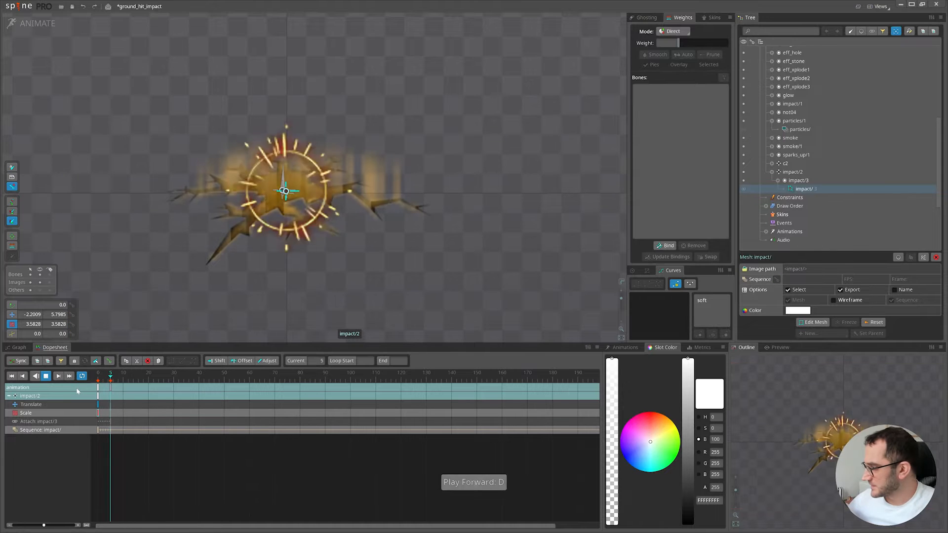
drag(103, 381, 108, 382)
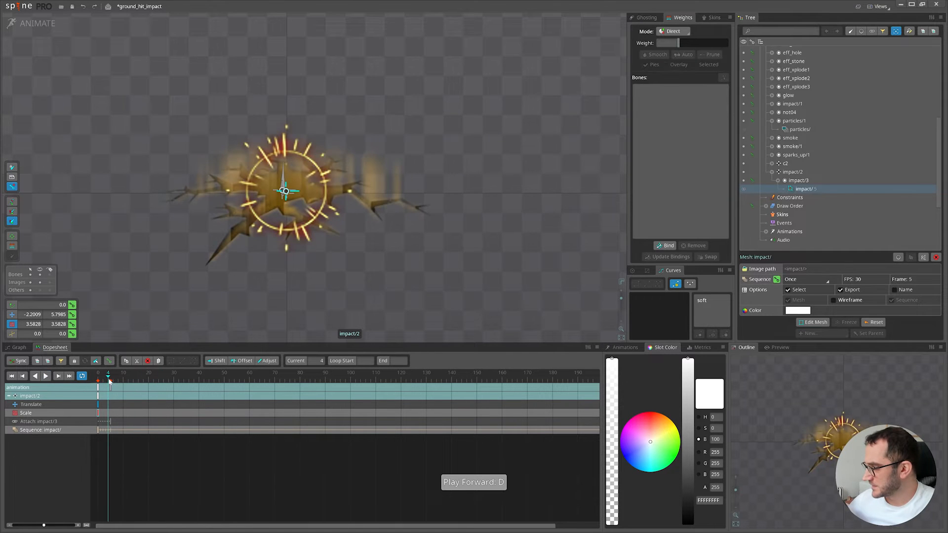
Key the impact/2 bone's scale at 7.2463 on frame 0 and scrub the first five frames.
key(x)
drag(297, 305, 537, 279)
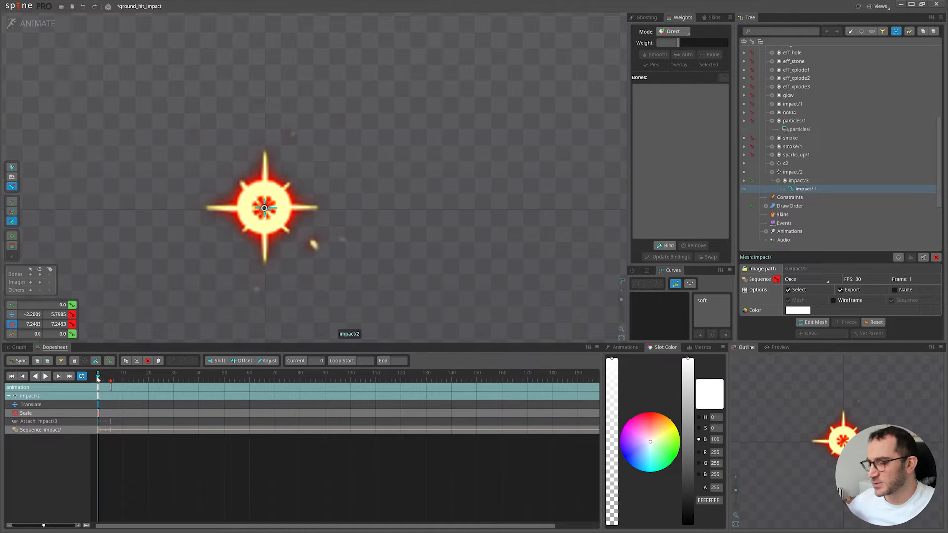
drag(98, 379, 110, 380)
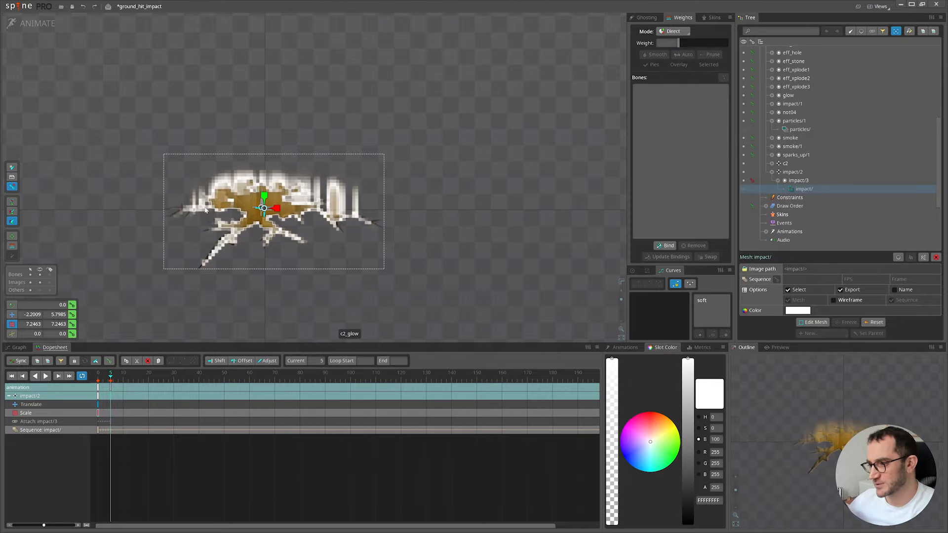
click(93, 383)
mouse_move(99, 382)
mouse_down()
mouse_move(111, 382)
mouse_move(97, 382)
mouse_up()
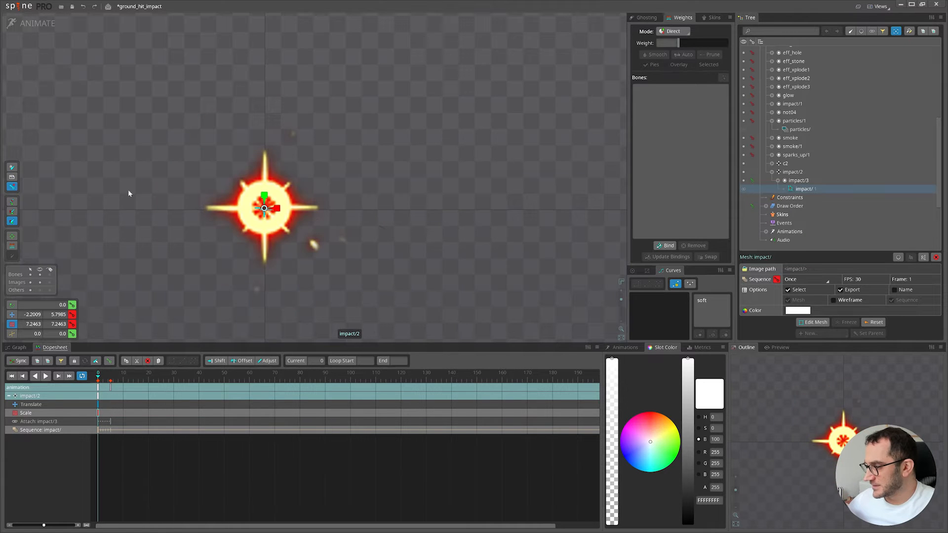
In Setup mode, trim the impact mesh to the upper half of its image and check frames 0 to 5 in Animate mode.
click(31, 24)
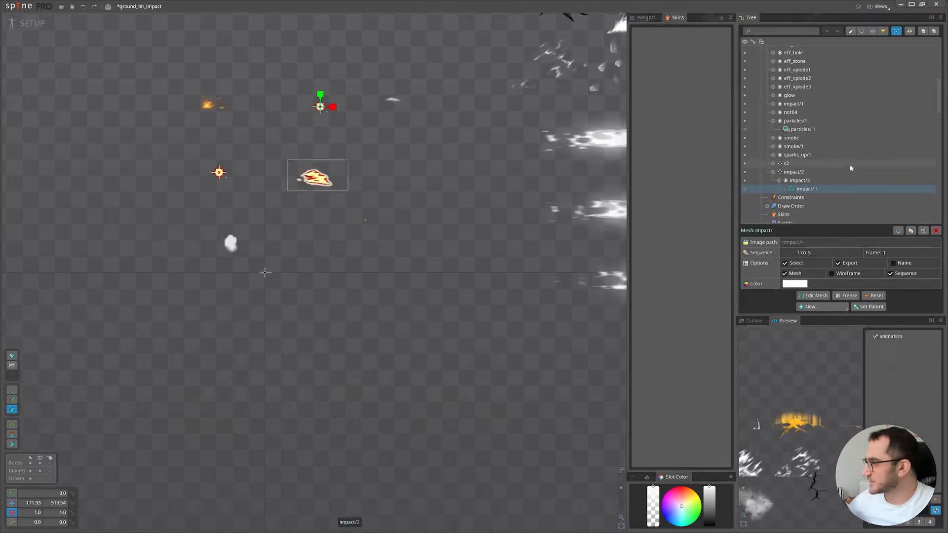
click(813, 296)
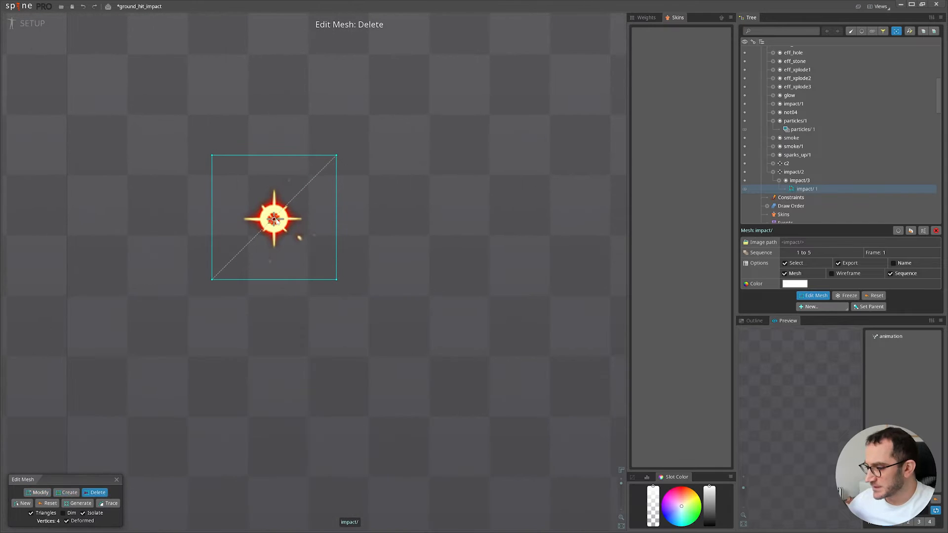
drag(240, 222, 334, 220)
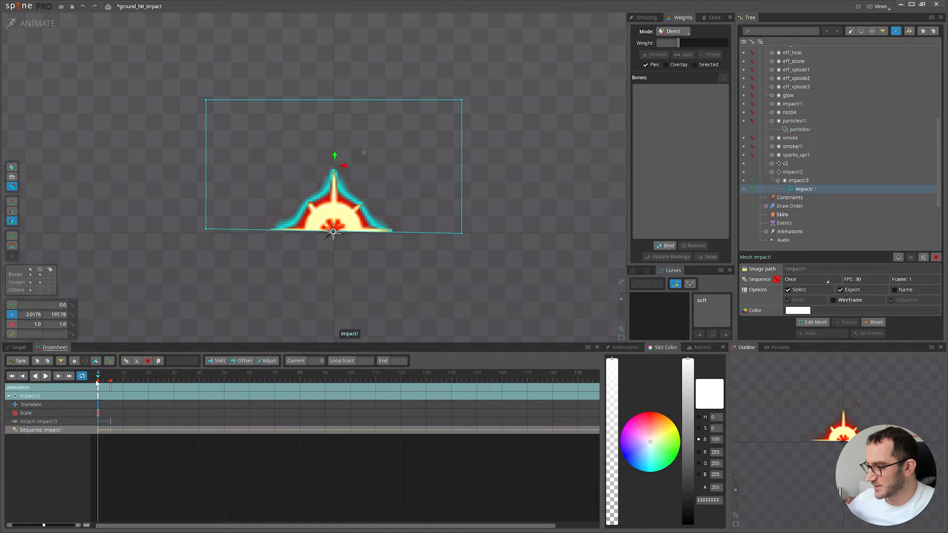
mouse_move(98, 382)
mouse_down()
mouse_move(106, 381)
mouse_move(98, 381)
mouse_up()
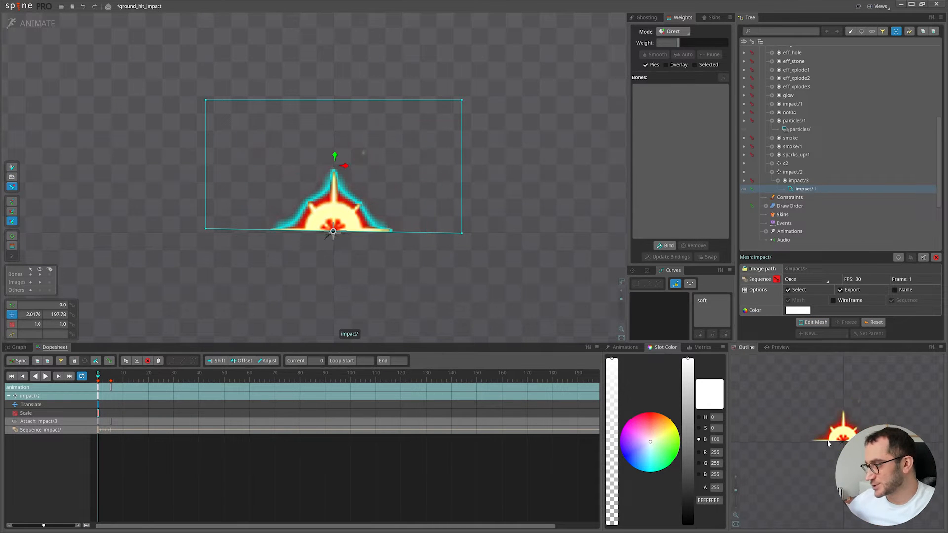
key(r)
mouse_move(106, 383)
mouse_down()
mouse_move(98, 381)
mouse_move(111, 379)
mouse_up()
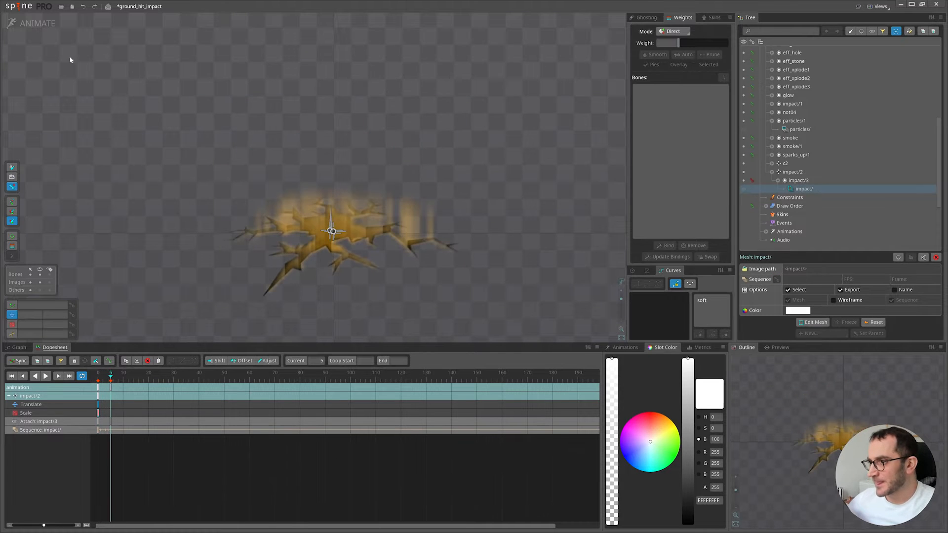
In Setup mode, duplicate the impact/3 slot together with its attachment.
click(37, 23)
click(826, 180)
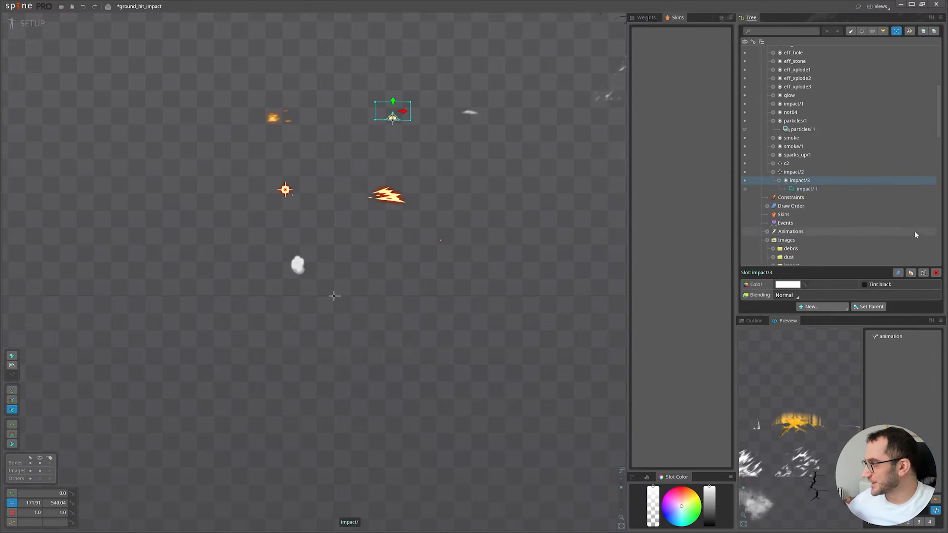
click(911, 274)
click(305, 289)
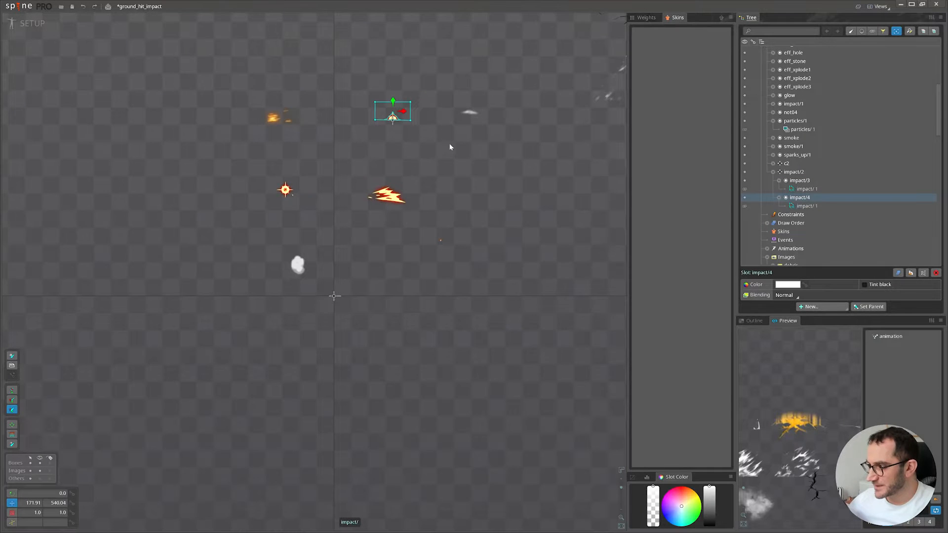
Rotate the duplicated impact/4 mesh by about 180 degrees and place it below the upper impact half.
scroll(450, 148, up, 5)
drag(461, 89, 247, 305)
scroll(294, 235, up, 5)
key(v)
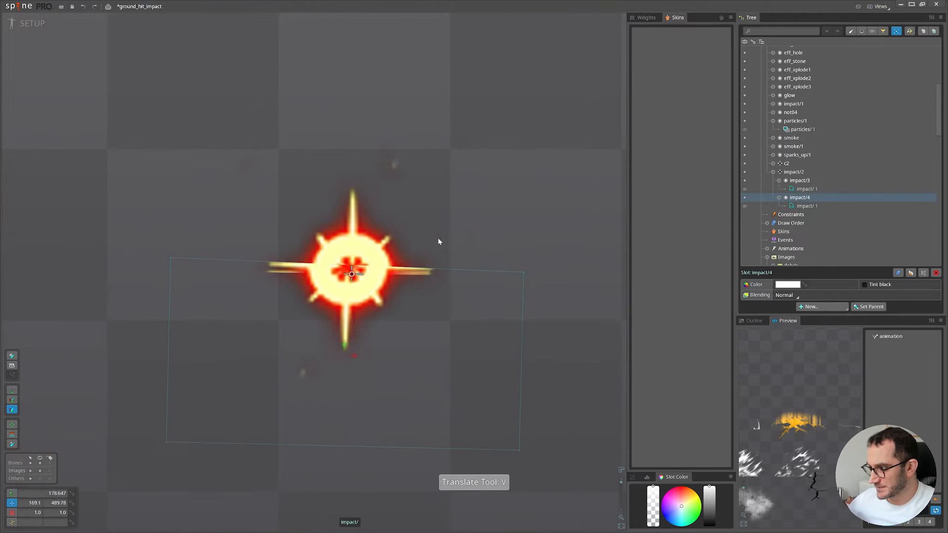
drag(439, 239, 439, 252)
Fine-tune the impact/4 mesh's position and its rotation to about 180.2 degrees so both halves meet along the middle.
key(c)
click(513, 204)
drag(514, 204, 511, 200)
key(ctrl+z)
click(428, 306)
key(c)
mouse_move(583, 299)
mouse_down()
mouse_move(586, 279)
mouse_move(576, 286)
mouse_up()
key(v)
key(c)
key(v)
scroll(560, 324, down, 2)
scroll(560, 324, down, 3)
In Animate mode on frame 2, flatten the impact/4 mesh by raising its lower vertices and spread the lower corners outward.
click(28, 27)
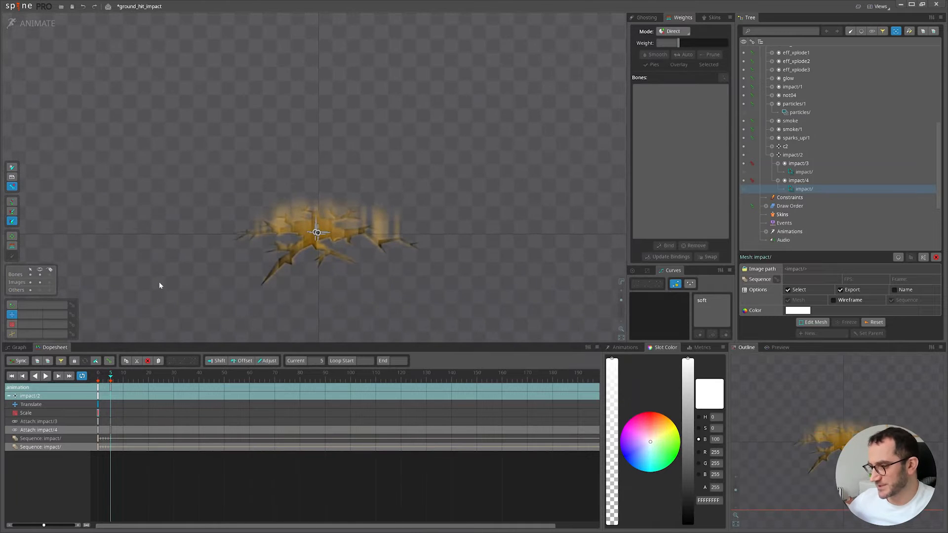
scroll(435, 200, down, 2)
drag(421, 236, 382, 205)
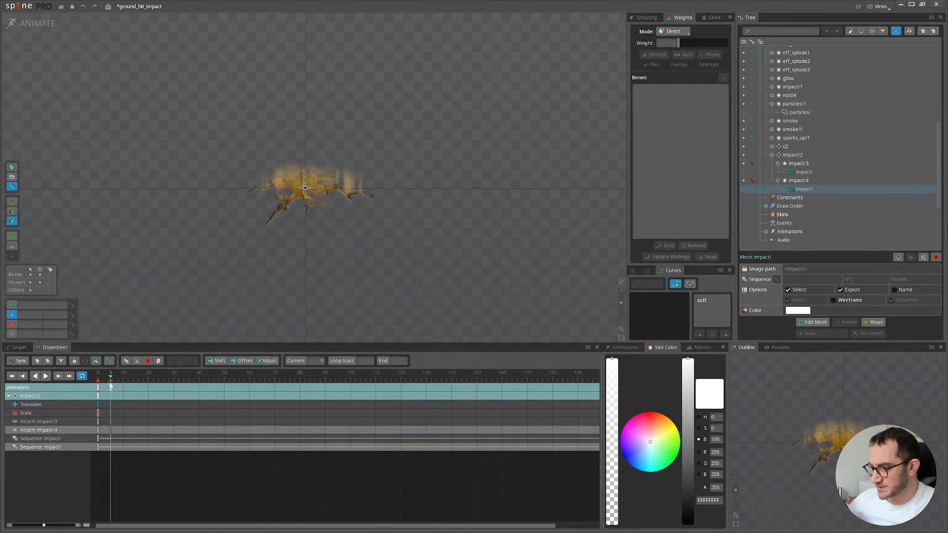
mouse_move(107, 380)
mouse_down()
mouse_move(95, 385)
mouse_move(103, 385)
mouse_up()
scroll(291, 254, up, 2)
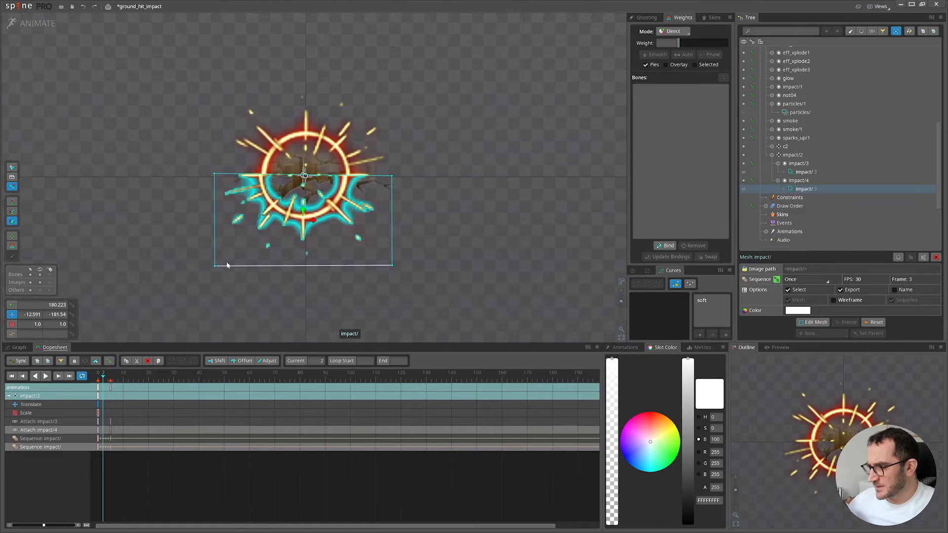
drag(295, 267, 298, 198)
key(v)
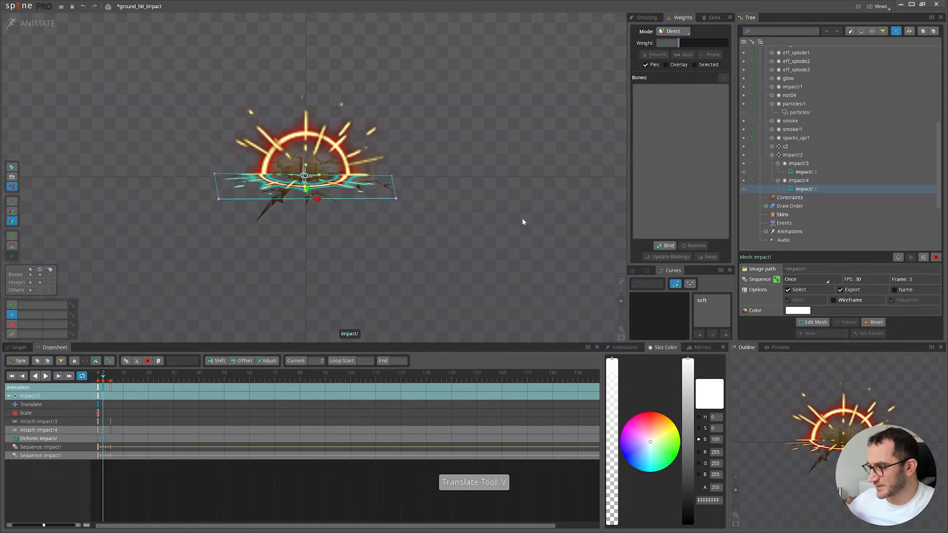
key(space)
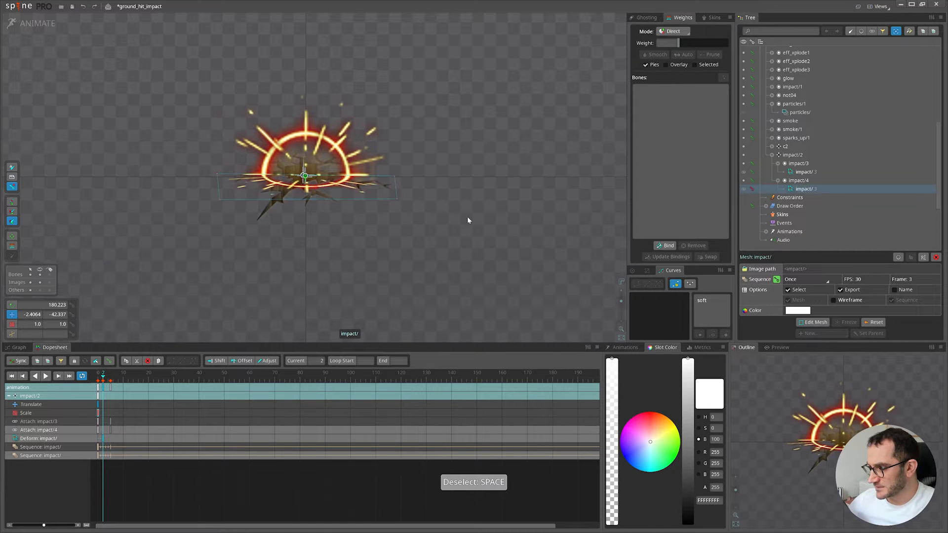
drag(242, 203, 198, 203)
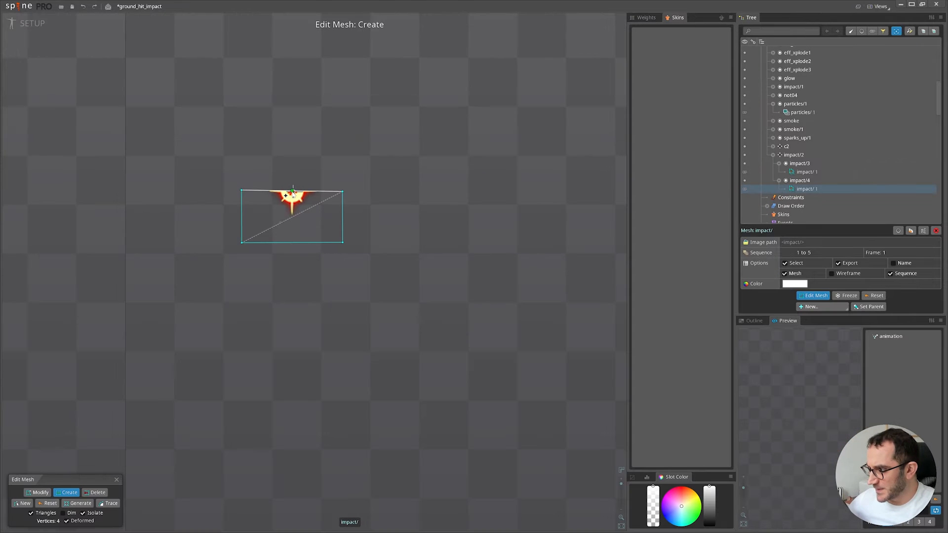
Add middle vertices to the impact/4 mesh's upper and lower edges in Setup mode, and place its deform key on frame 0.
click(306, 210)
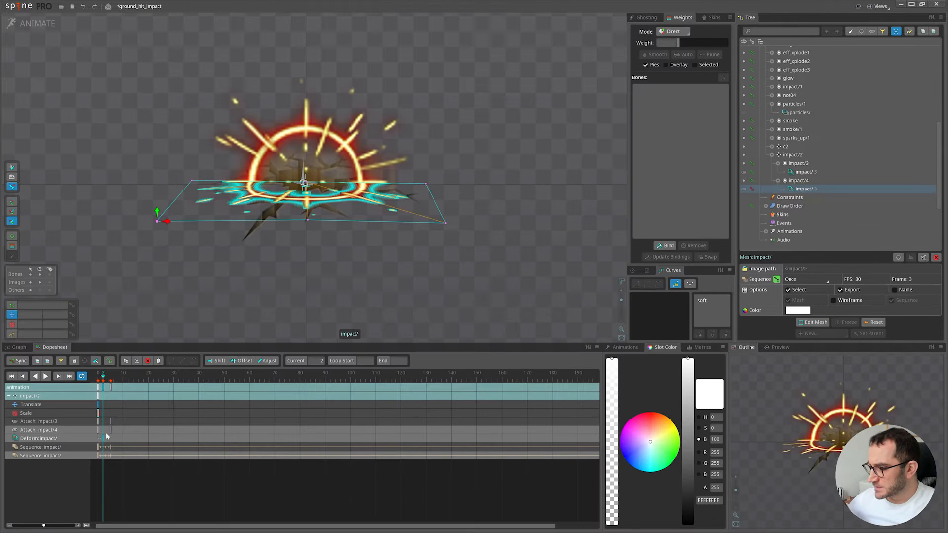
mouse_move(102, 377)
mouse_down()
mouse_move(87, 382)
mouse_move(107, 389)
mouse_up()
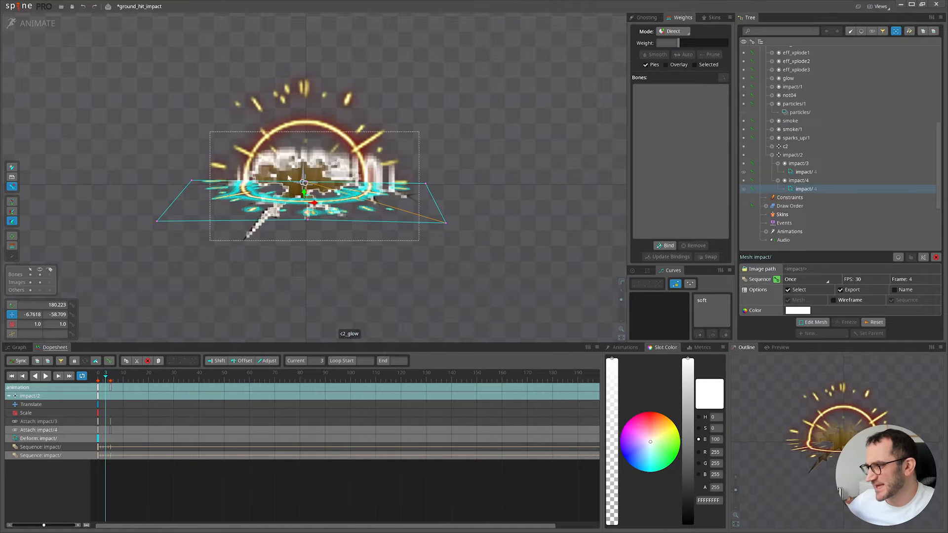
scroll(324, 213, up, 2)
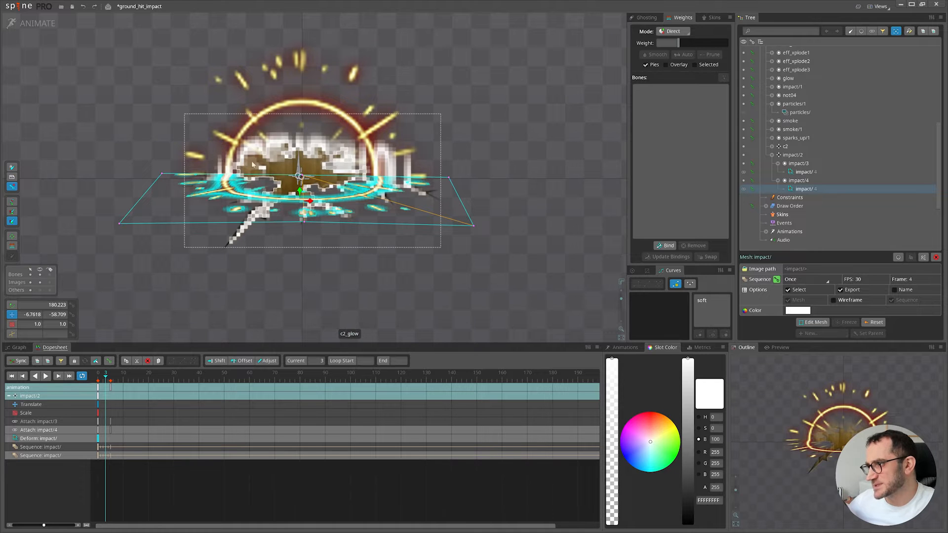
In Setup mode, extend the impact/4 mesh's upper edge over the full image and add side vertices along the middle row.
click(33, 24)
click(815, 295)
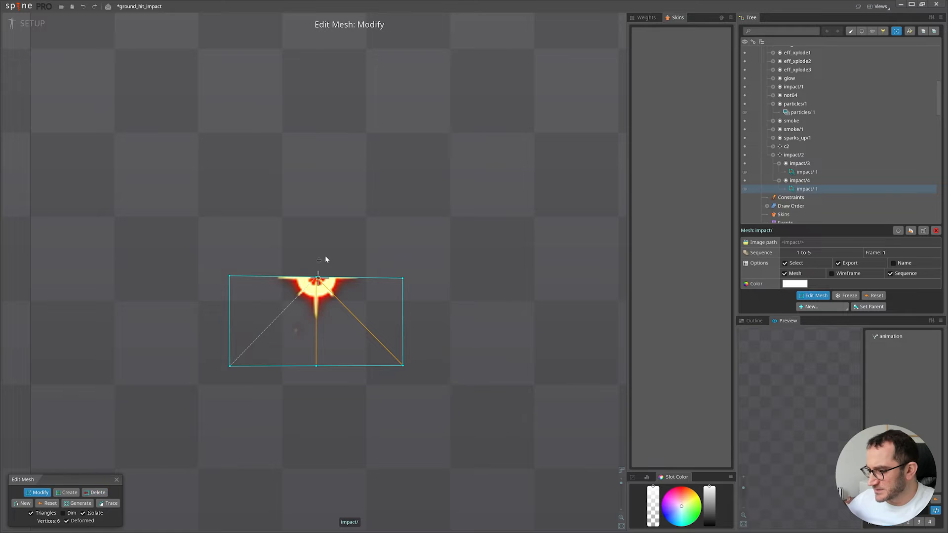
drag(230, 276, 228, 190)
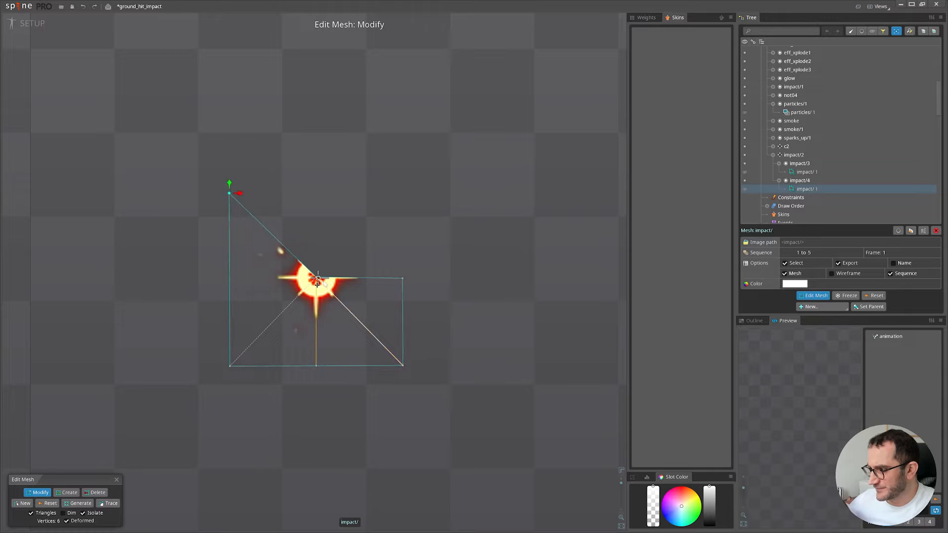
drag(324, 282, 321, 191)
drag(408, 282, 415, 191)
key(c)
click(390, 282)
click(244, 212)
click(400, 359)
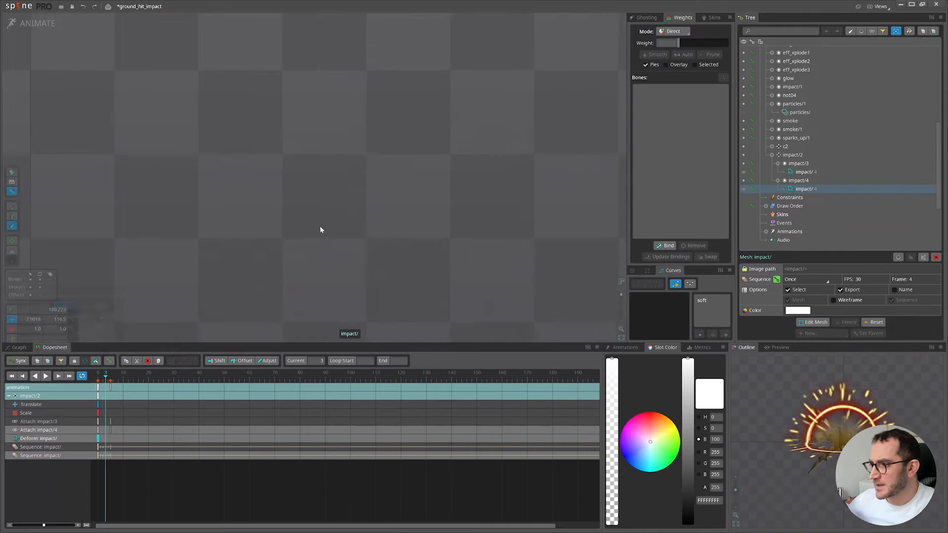
In Animate mode, lower the impact/4 mesh's three top vertices and pull the upper corners inward for a flattened ground perspective.
scroll(320, 229, down, 8)
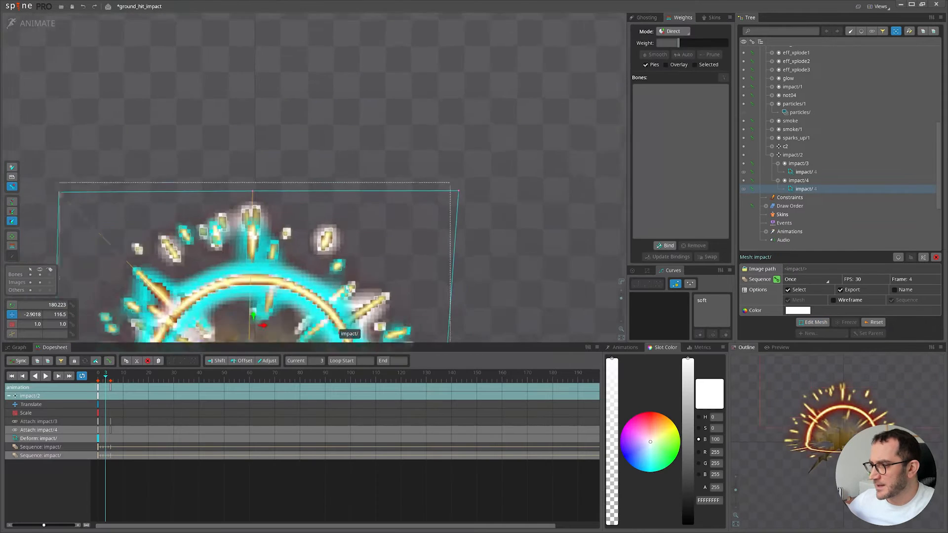
drag(327, 72, 330, 173)
drag(202, 71, 240, 165)
drag(199, 193, 203, 194)
drag(453, 71, 418, 177)
drag(240, 164, 237, 168)
In Setup mode, set the blending of the impact/3 and impact/4 slots to Additive.
click(37, 23)
click(800, 181)
ctrl+click(797, 166)
click(787, 315)
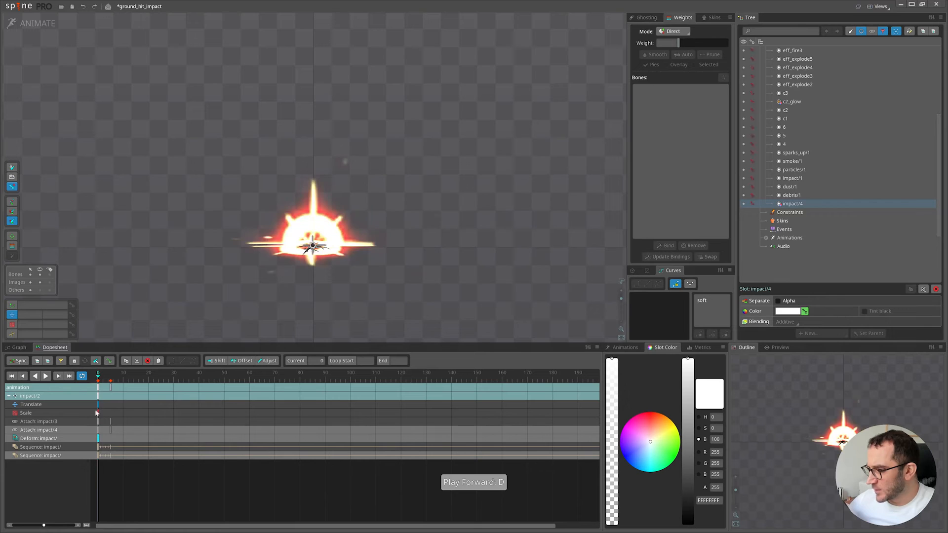
Copy all vertex positions of the impact/4 mesh from its frame 0 deform key and return to Setup mode.
click(99, 438)
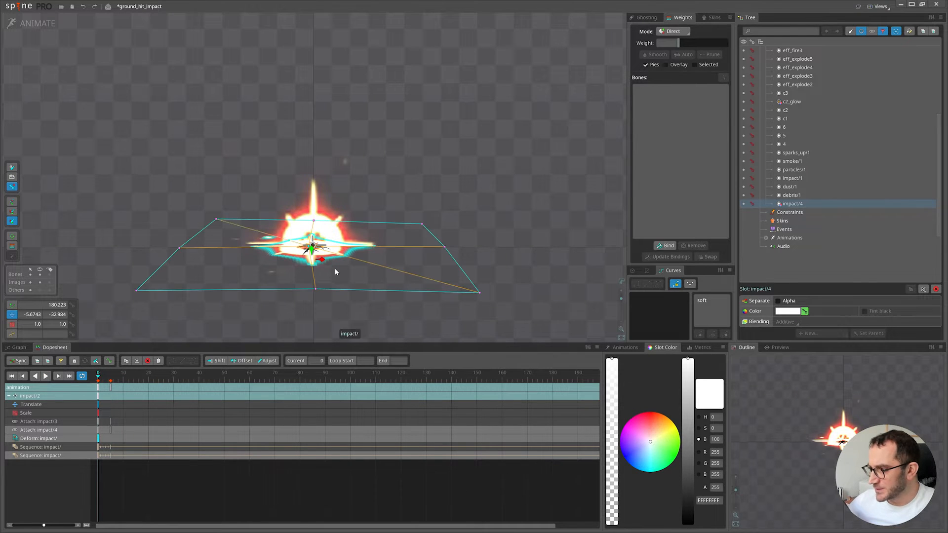
drag(80, 171, 613, 297)
key(ctrl+c)
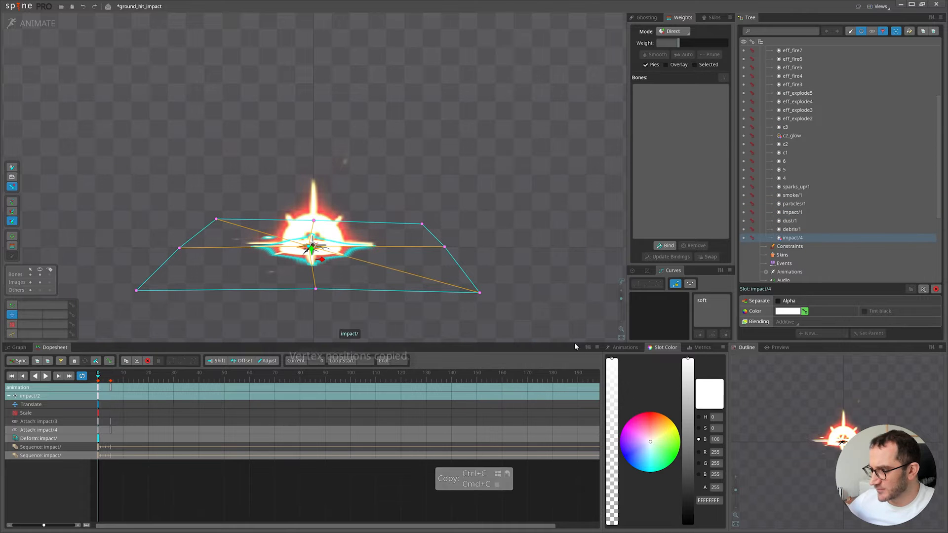
click(48, 27)
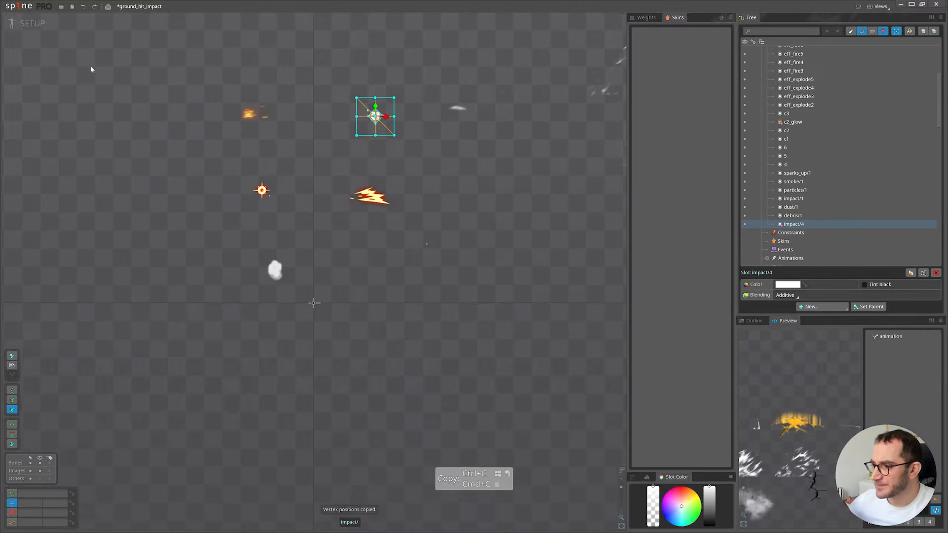
key(ctrl+v)
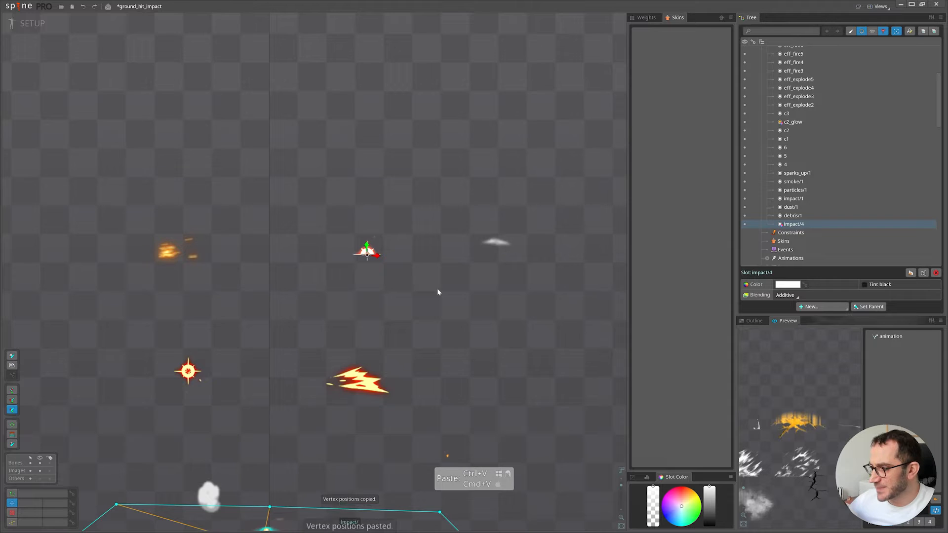
scroll(437, 289, down, 4)
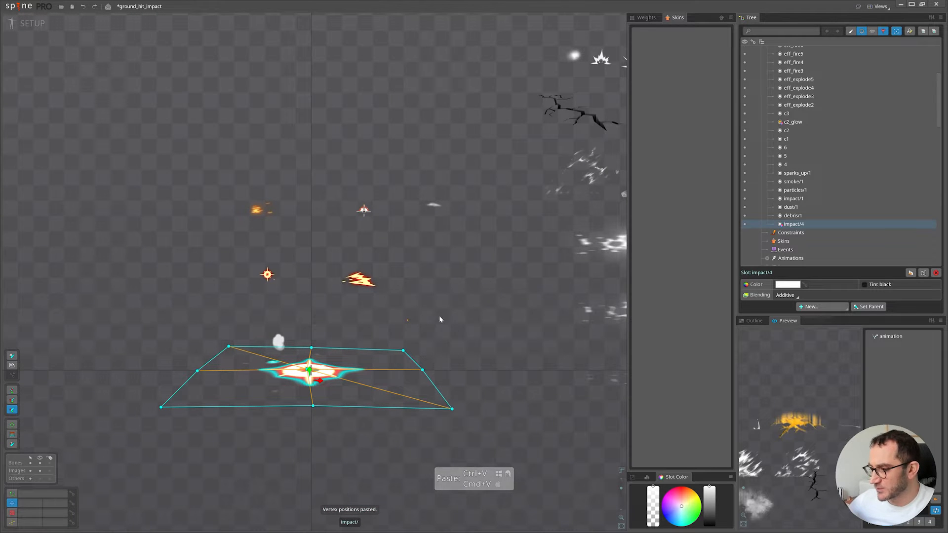
key(ctrl+z)
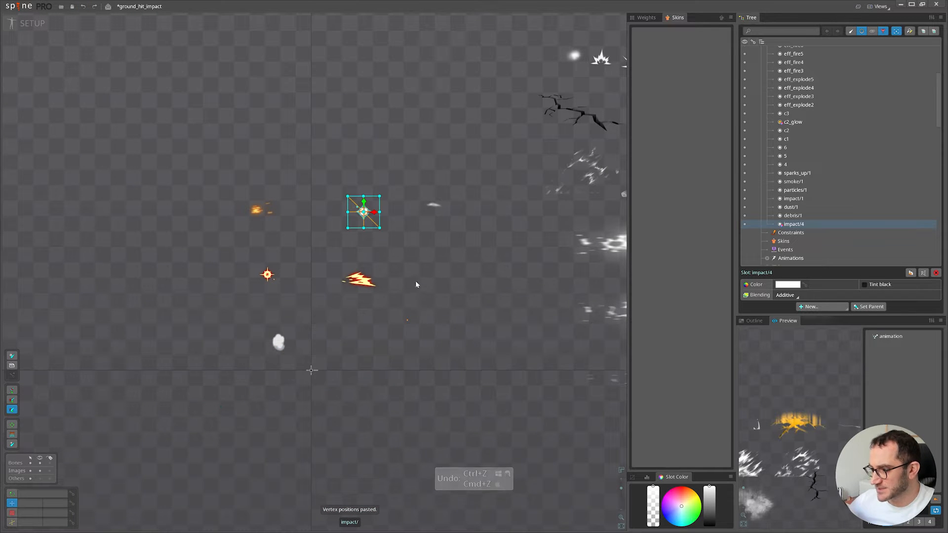
scroll(412, 202, up, 2)
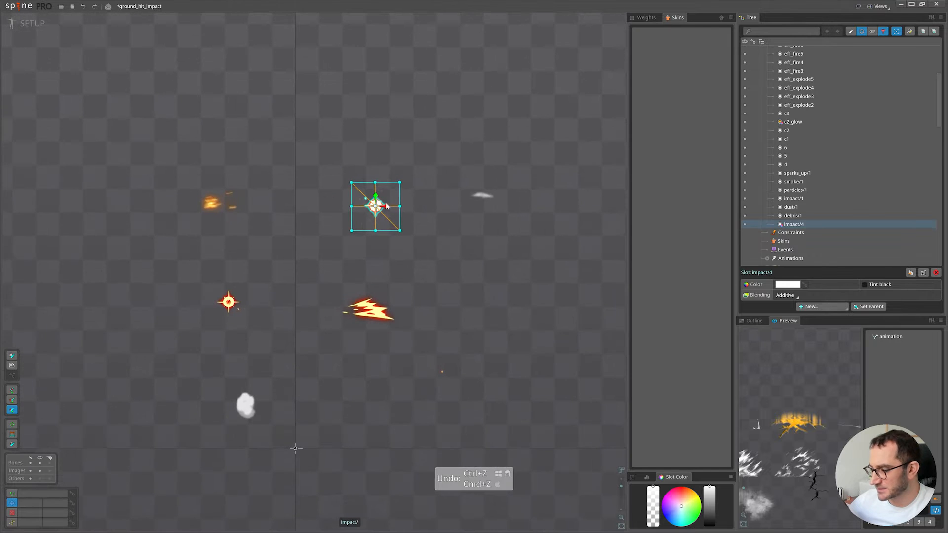
Paste the copied vertex positions onto the impact/4 setup mesh using local axes, and delete its deform key on frame 0.
key(ctrl+v)
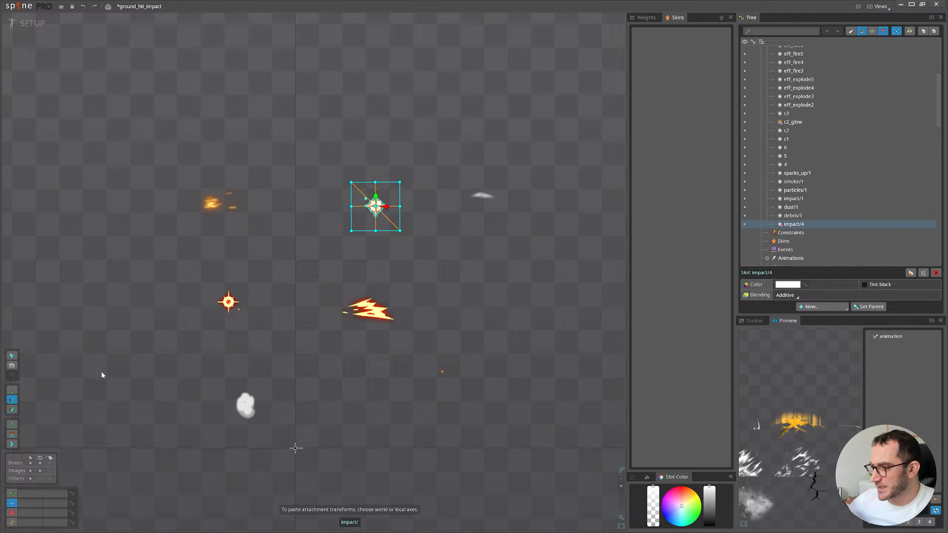
click(13, 392)
key(ctrl+v)
scroll(352, 236, up, 2)
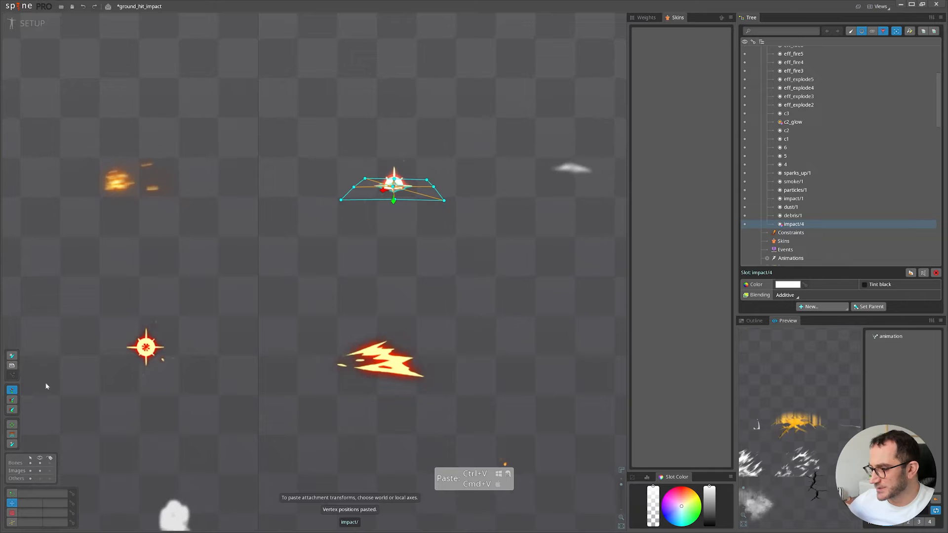
scroll(334, 334, down, 2)
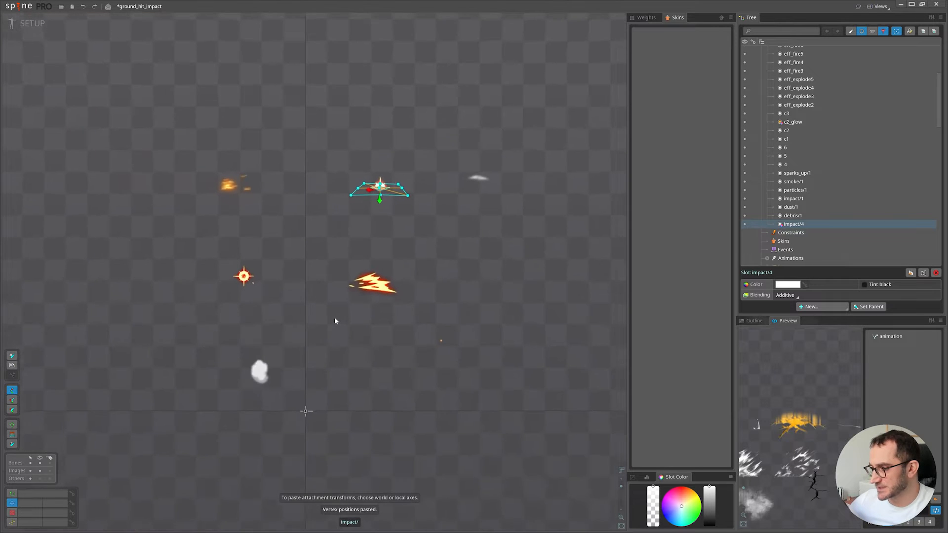
drag(429, 302, 418, 319)
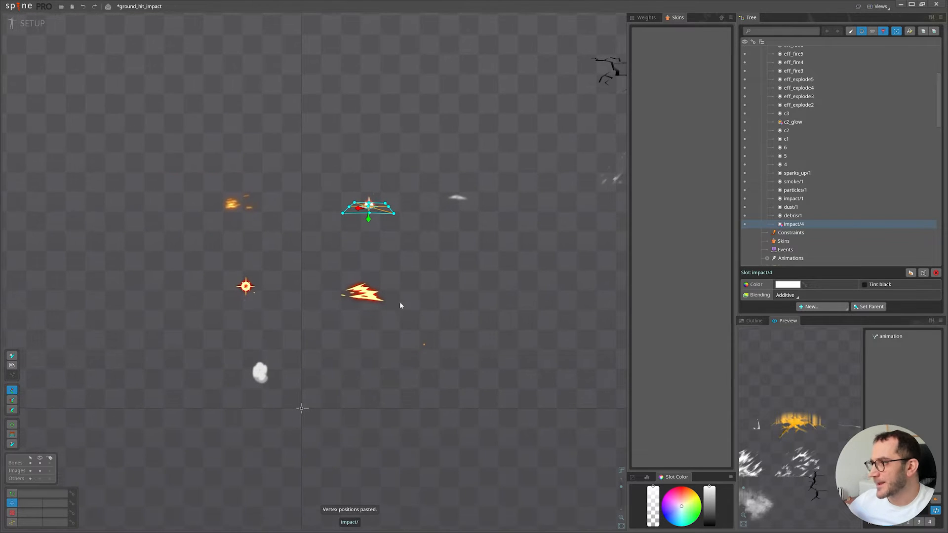
click(18, 18)
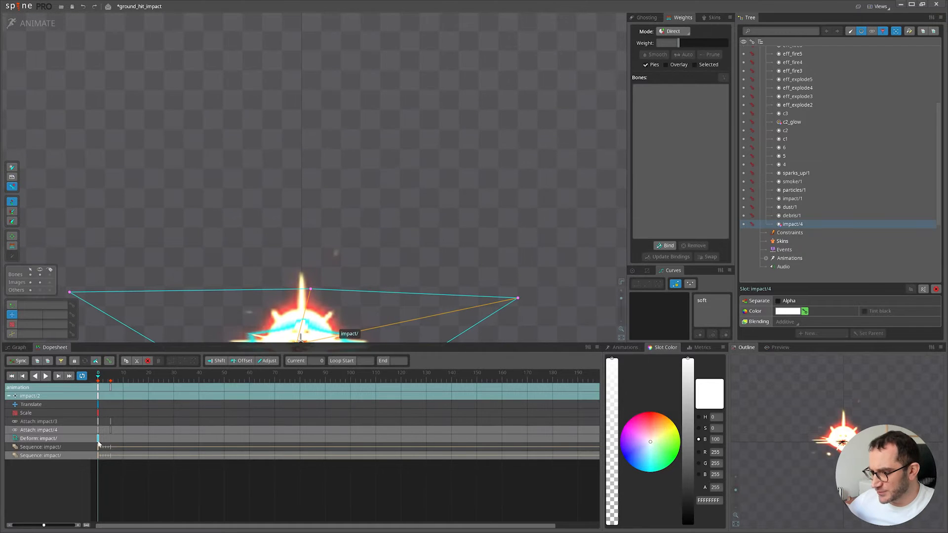
key(space)
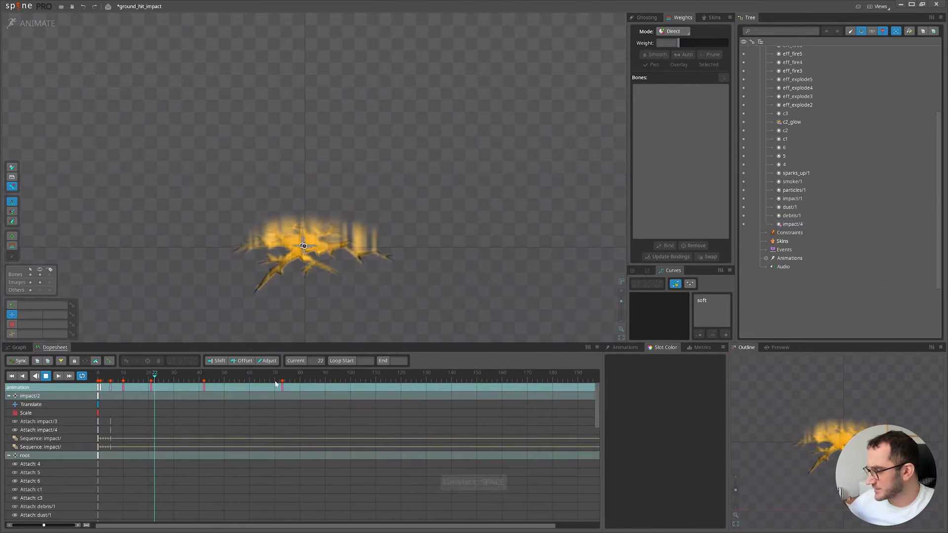
Move the impact/3 and impact/4 hide keys to frame 10 and fade both slots to alpha 0 between frames 5 and 10.
click(109, 387)
drag(110, 381, 123, 378)
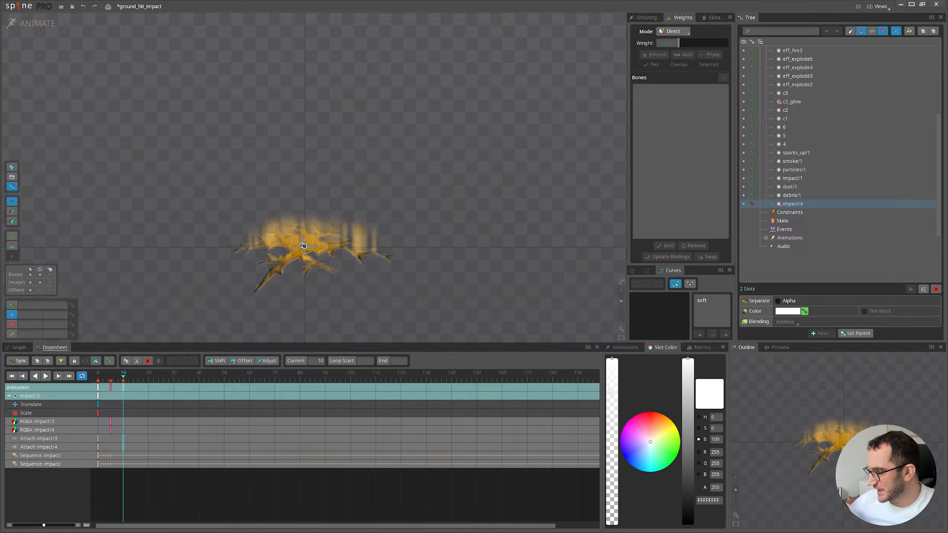
scroll(810, 191, up, 5)
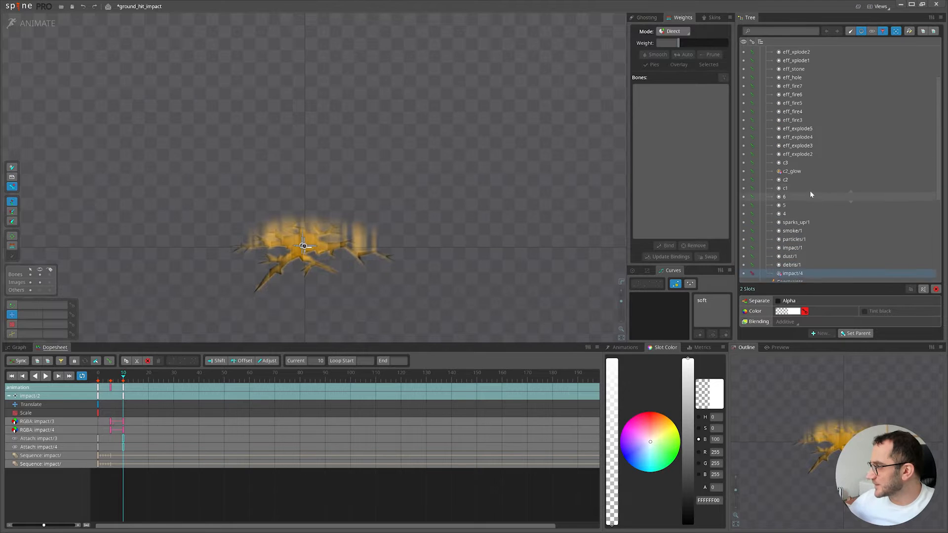
Turn off the tree's slots-only filter and key the impact/2 bone's scale at 7.2463 on frame 5.
click(860, 32)
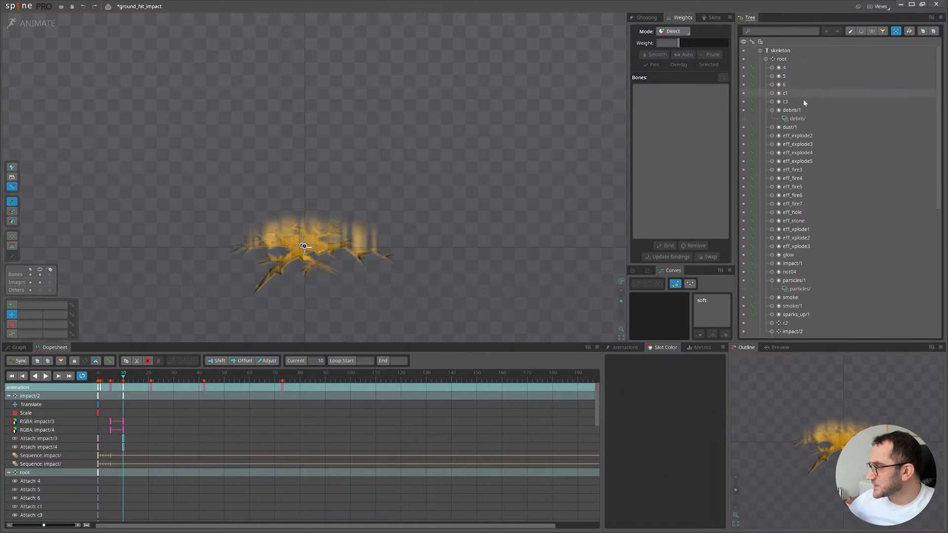
drag(357, 259, 357, 255)
mouse_move(114, 381)
mouse_down()
mouse_move(102, 381)
mouse_move(111, 379)
mouse_up()
click(296, 183)
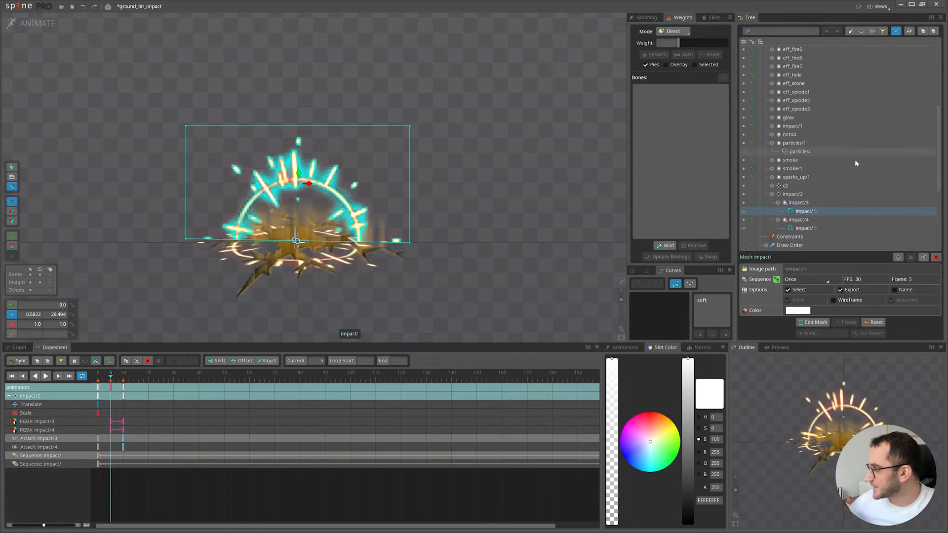
click(794, 195)
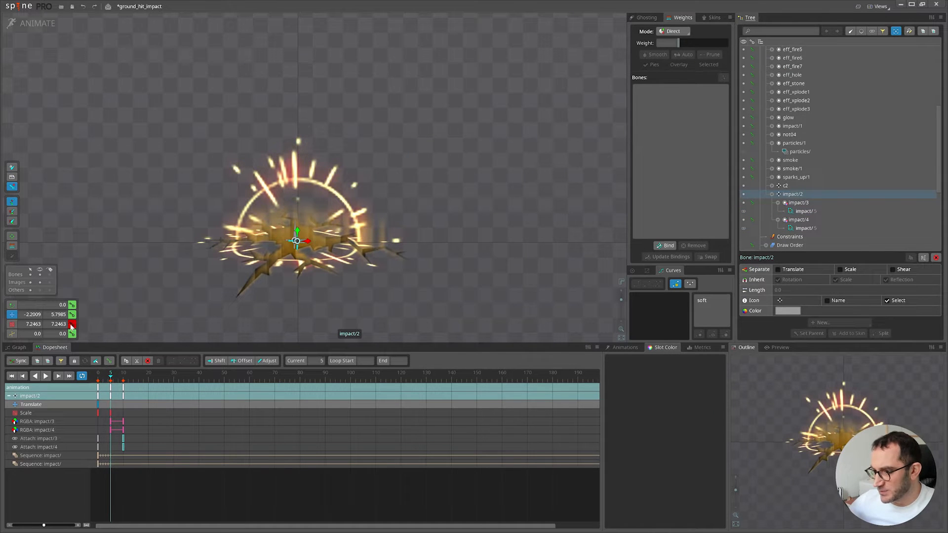
Key the impact/2 bone's scale at 8.8463 on frame 10.
click(124, 381)
key(x)
drag(493, 296, 518, 287)
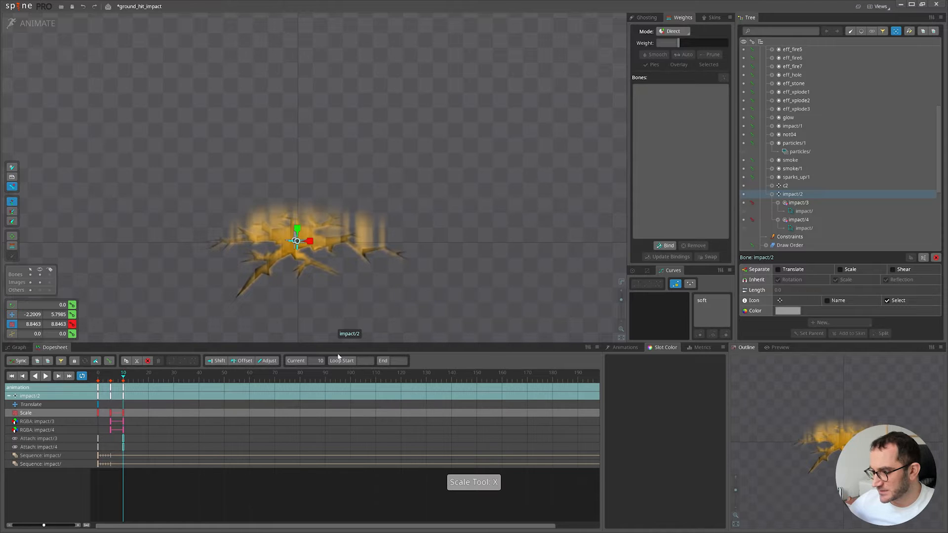
Remove the impact/2 bone's scale key on frame 5 and play back the burst from frame 0.
drag(105, 380, 97, 381)
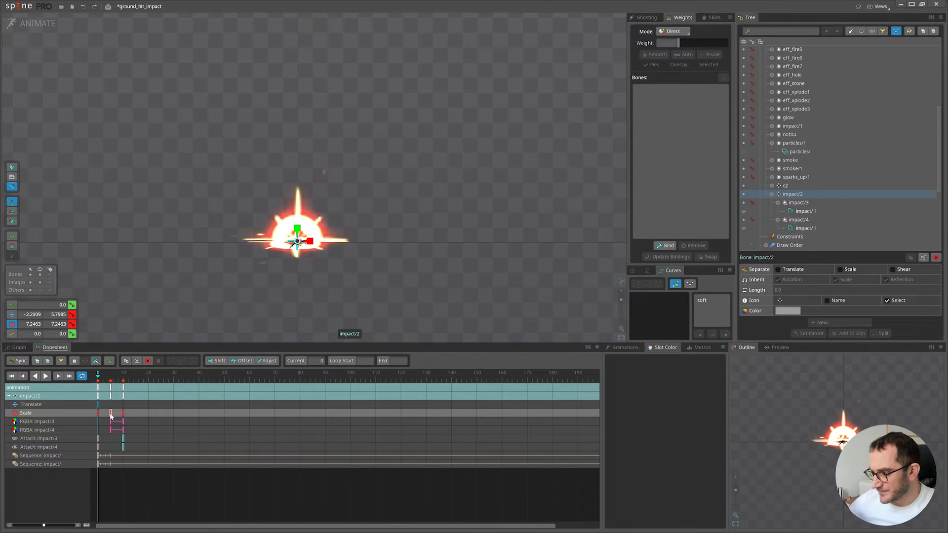
click(104, 381)
drag(119, 379, 103, 381)
drag(111, 414, 88, 415)
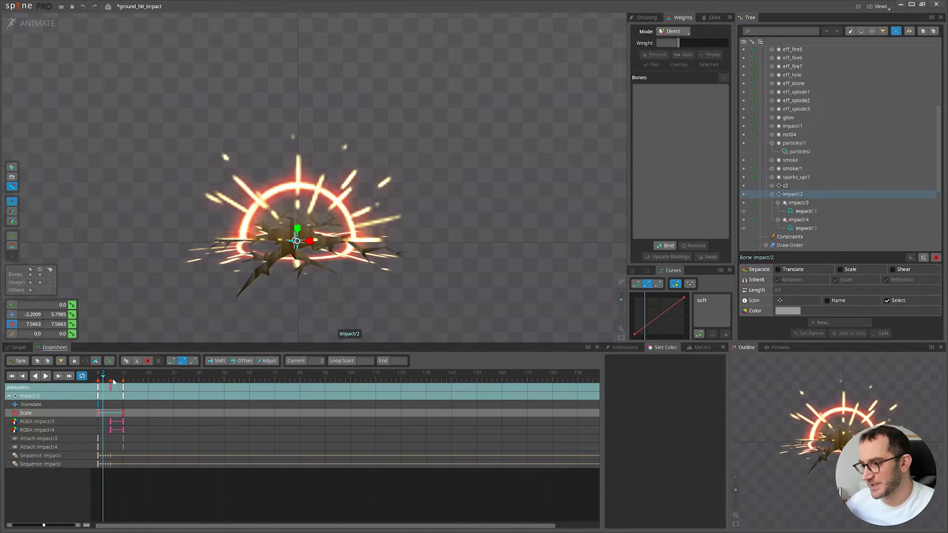
click(97, 378)
mouse_move(96, 378)
mouse_down()
mouse_move(117, 380)
mouse_move(95, 381)
mouse_up()
key(d)
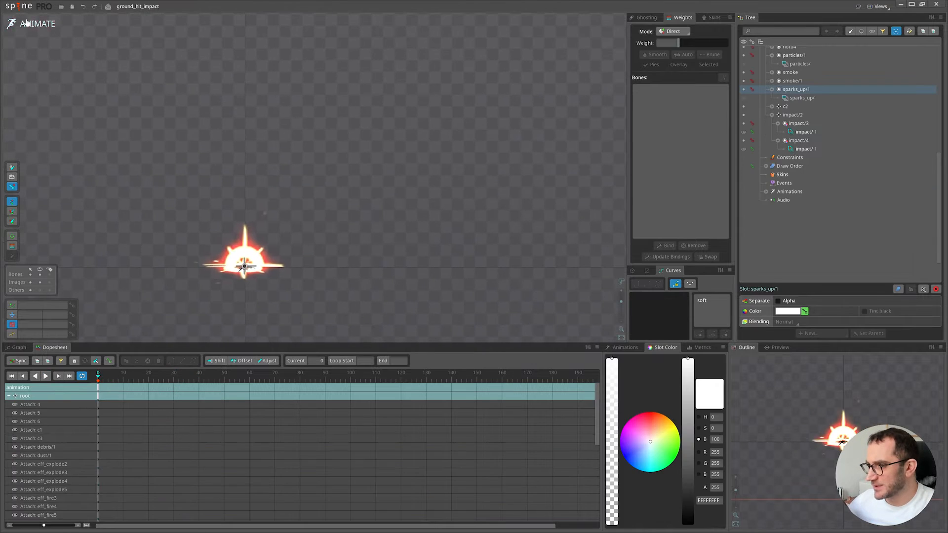
In Setup mode, align the eff_xplode2 and eff_xplode3 images on top of eff_xplode1.
click(29, 23)
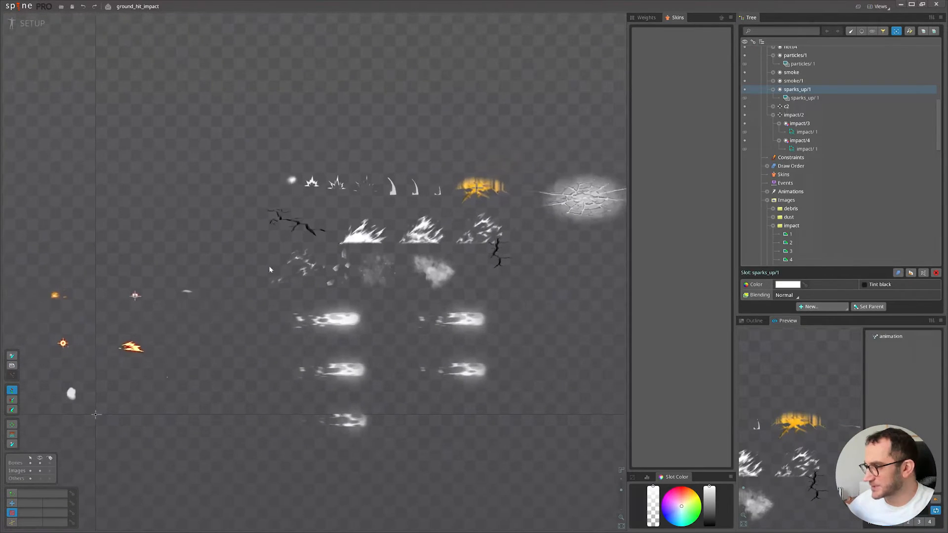
scroll(325, 191, up, 3)
click(299, 187)
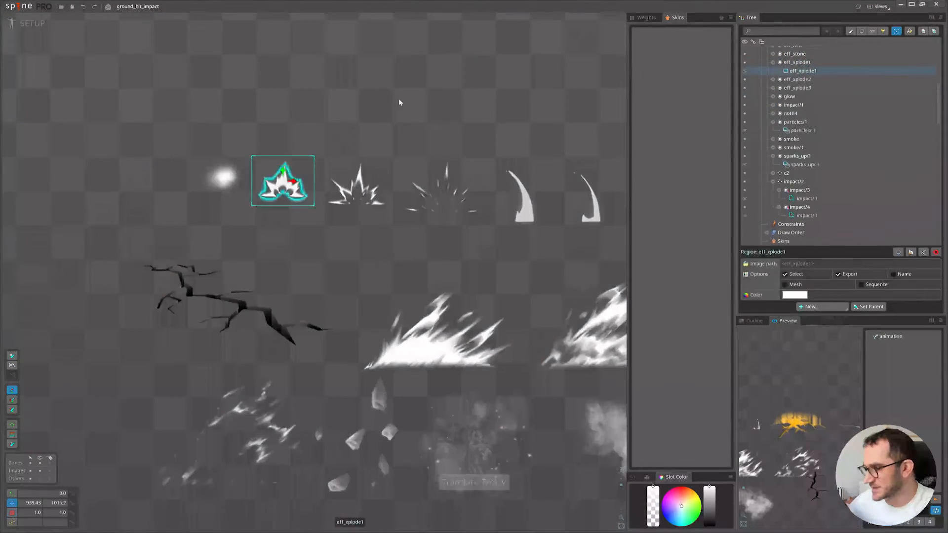
scroll(302, 188, up, 5)
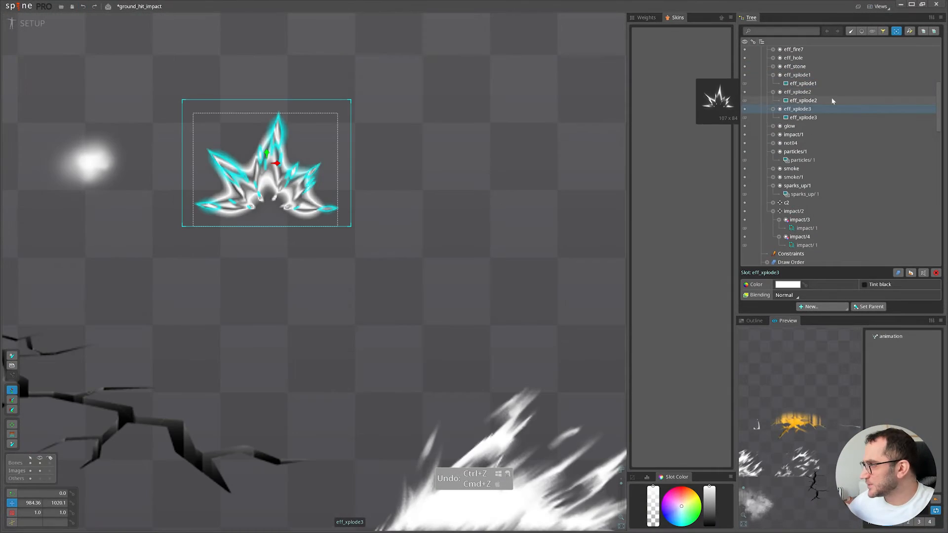
Move the eff_xplode2 and eff_xplode3 regions into the eff_xplode1 slot and delete their two emptied slots.
click(804, 117)
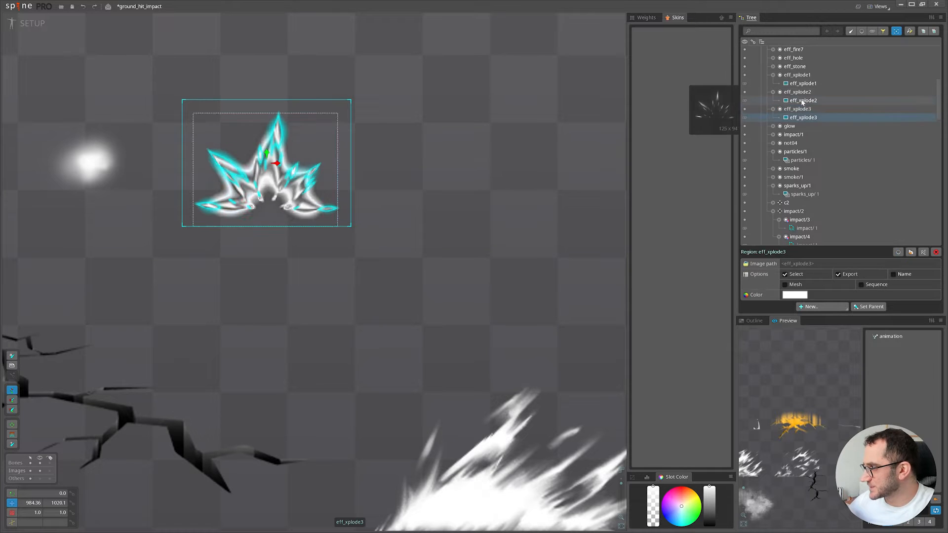
ctrl+click(803, 101)
drag(803, 100, 802, 78)
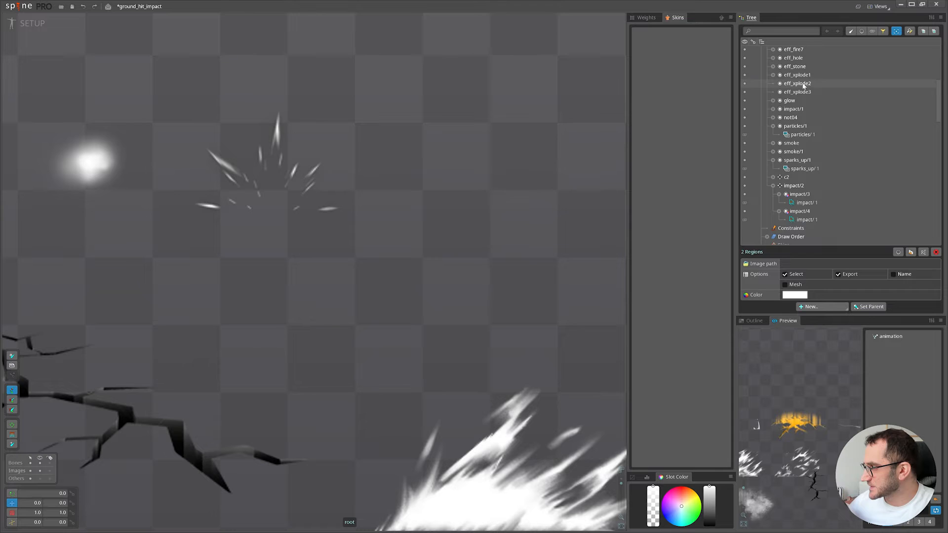
key(Delete)
key(Return)
Show the eff_xplode1 region in its slot and create a root child bone for the slot at the burst's base.
scroll(257, 190, up, 3)
scroll(302, 182, down, 4)
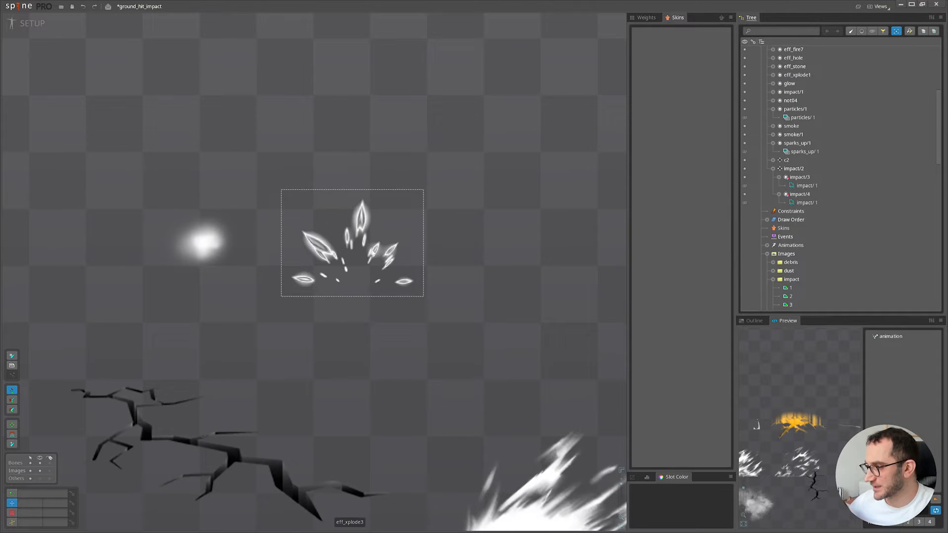
click(373, 253)
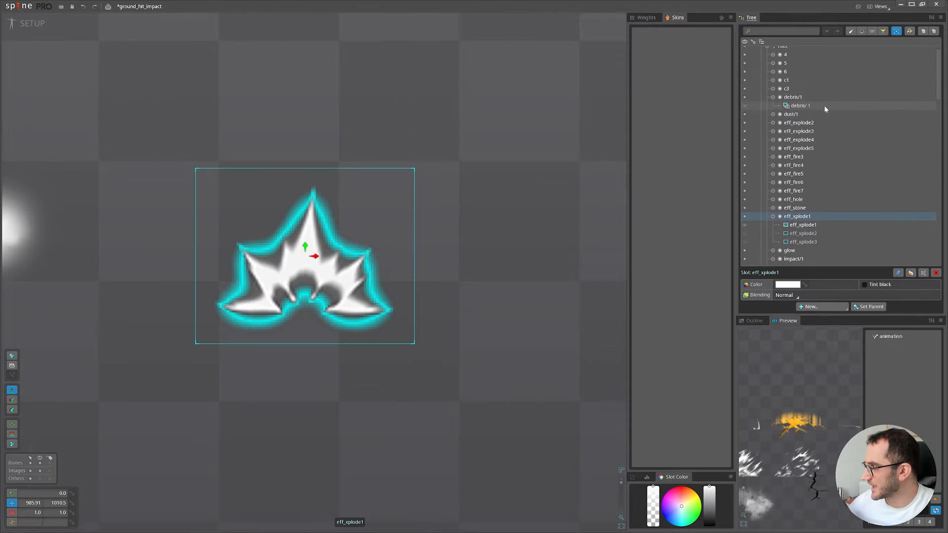
scroll(824, 105, up, 1)
click(792, 59)
key(n)
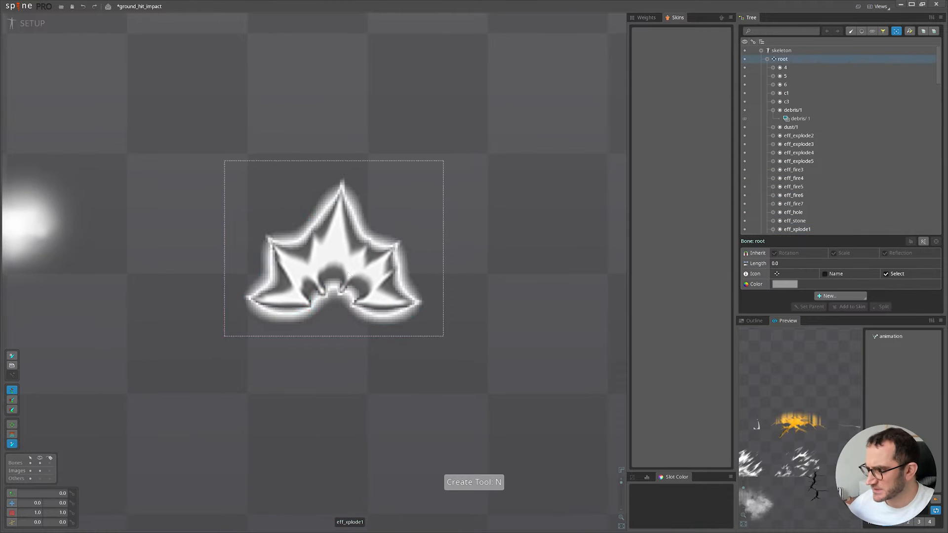
click(332, 305)
Try scaling the new eff_xplode1 bone in Setup mode and undo the change.
key(x)
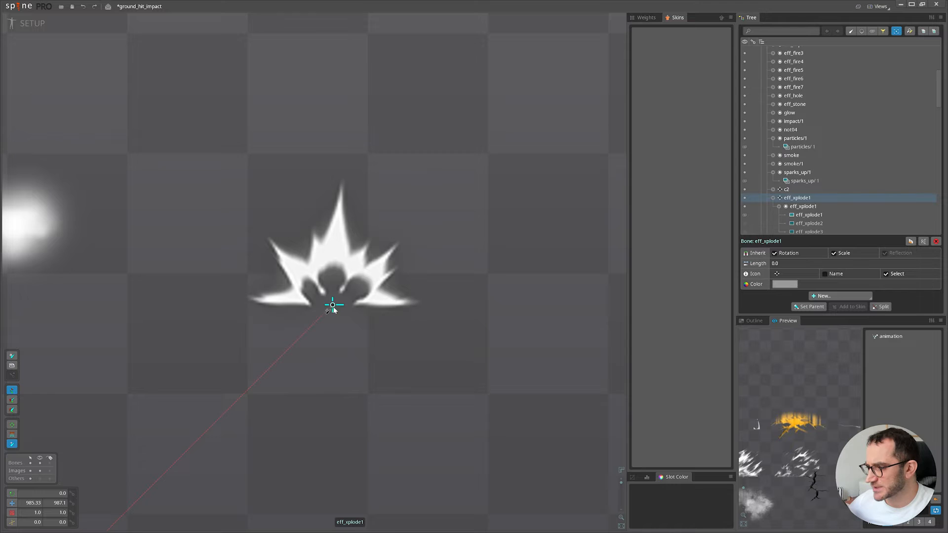
key(z)
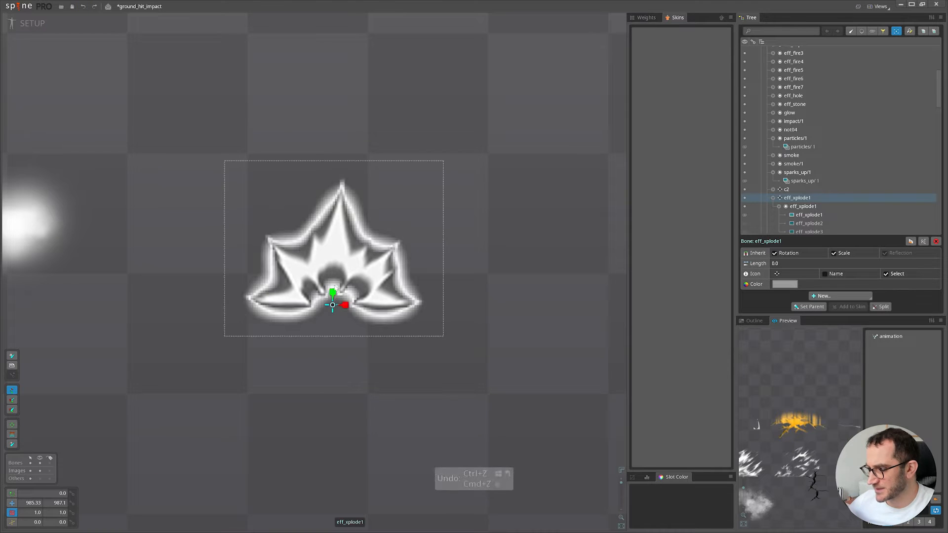
drag(333, 293, 309, 284)
key(ctrl+z)
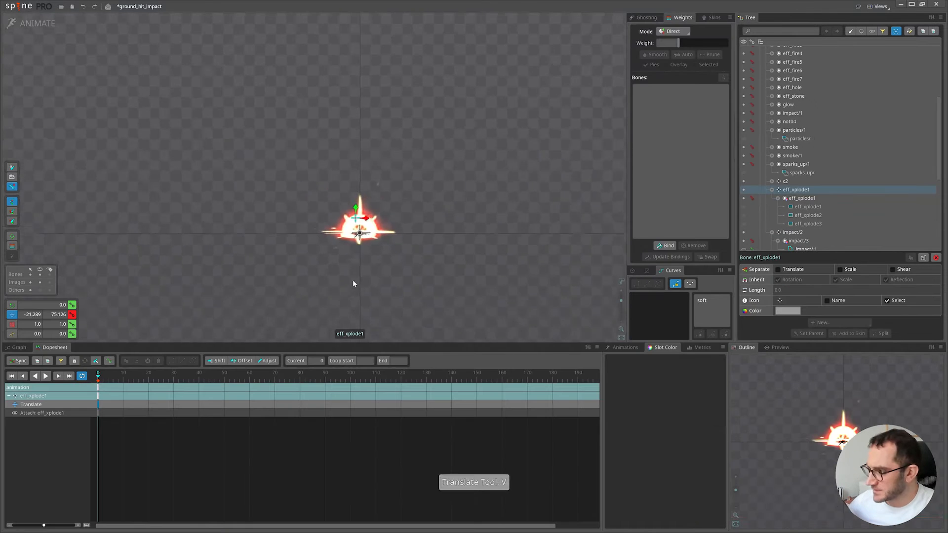
Animate the three eff_xplode attachments in sequence from frame 0, with their bone keyed at translate -1.1379, 9.178 and scale 5.8739.
key(v)
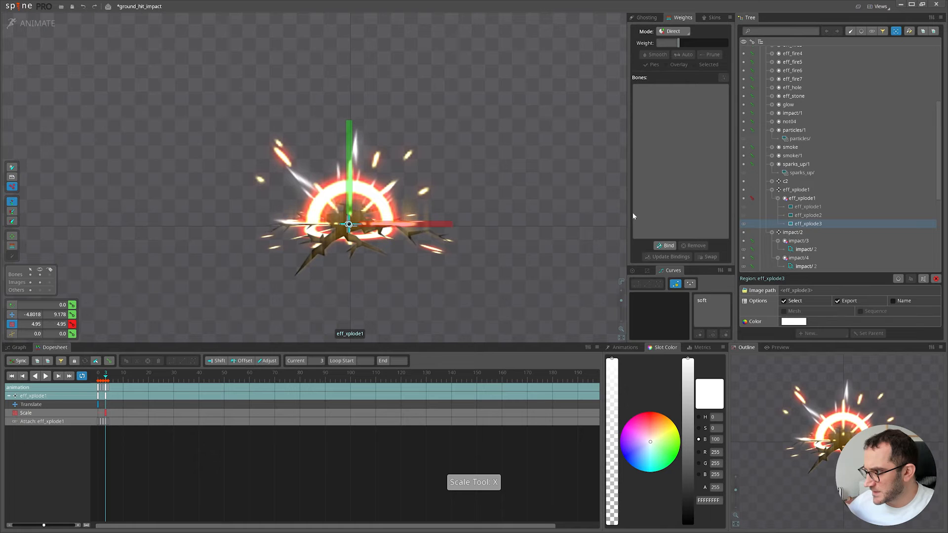
key(v)
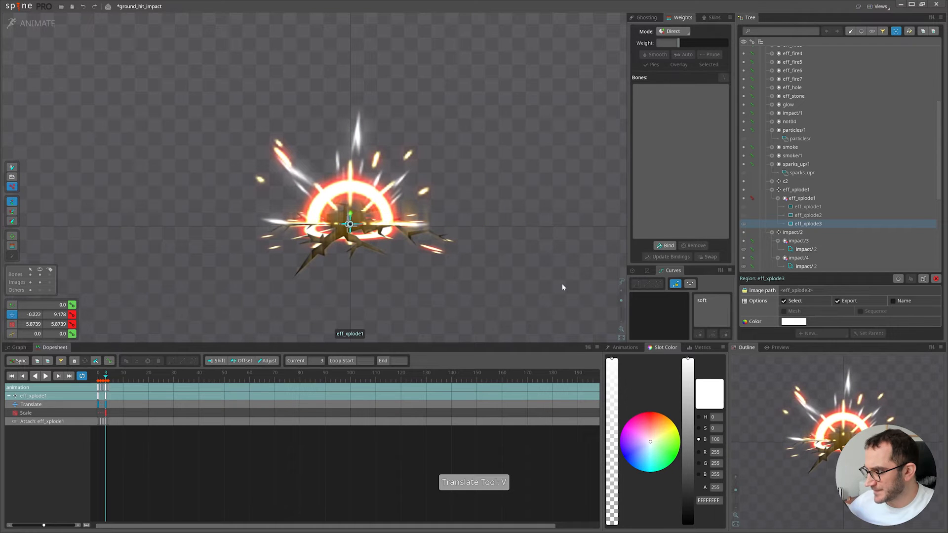
drag(106, 410, 111, 382)
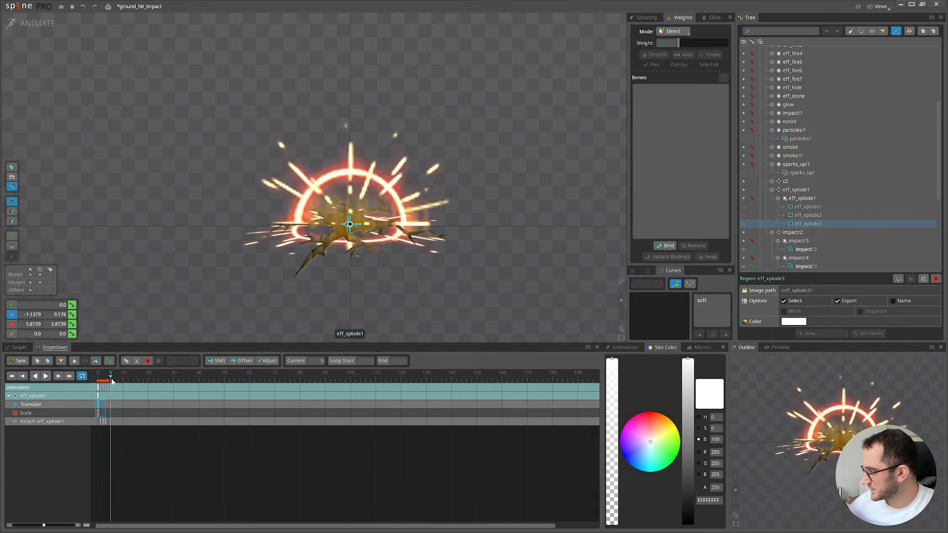
Play back the white explosion burst from frame 0 and save the project.
key(d)
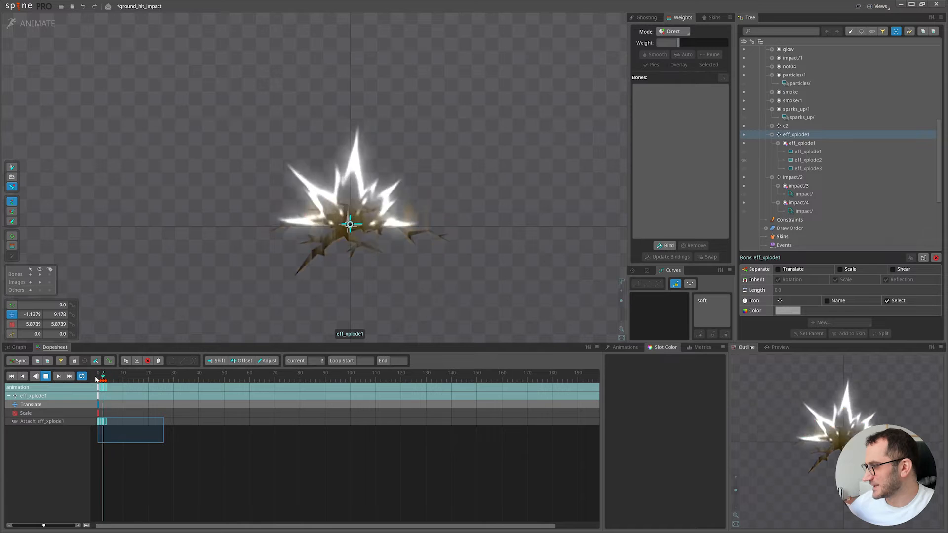
key(d)
drag(123, 375, 91, 379)
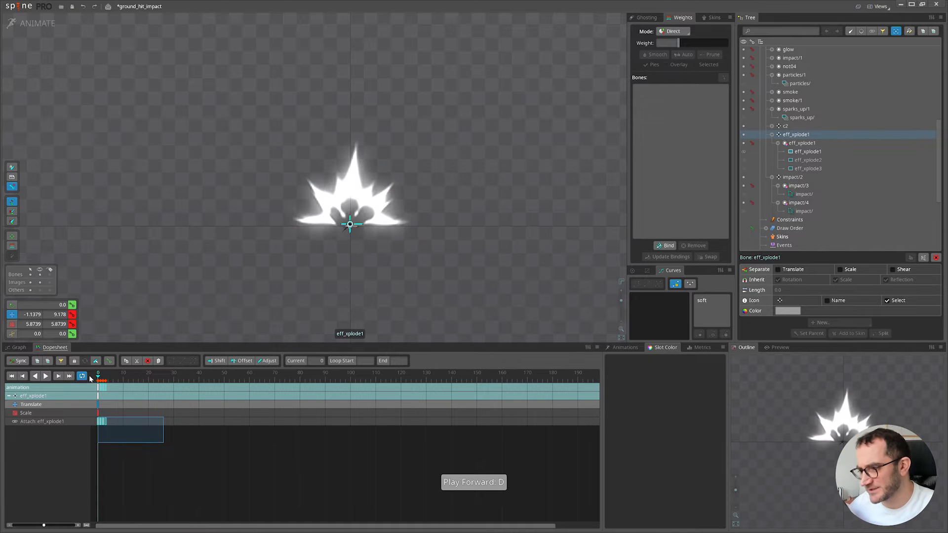
drag(455, 309, 374, 319)
key(ctrl+s)
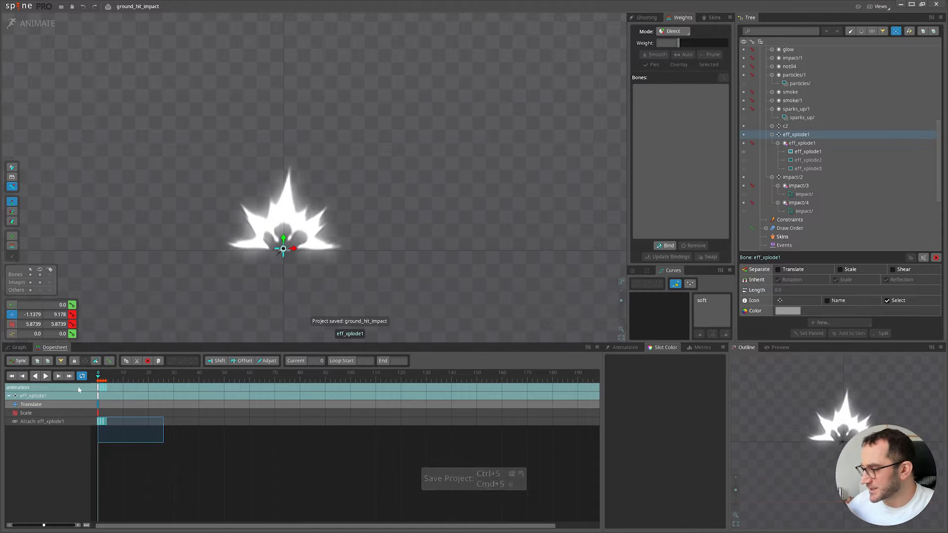
key(d)
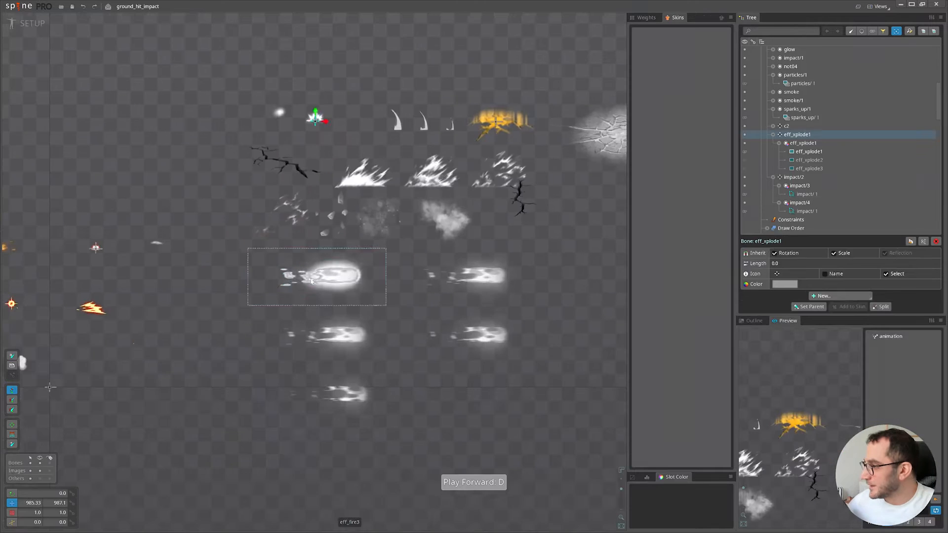
Create an eff_fire sequence region using images 3 to 7 and draw its root child bone from the fireball's head to its tail.
click(321, 275)
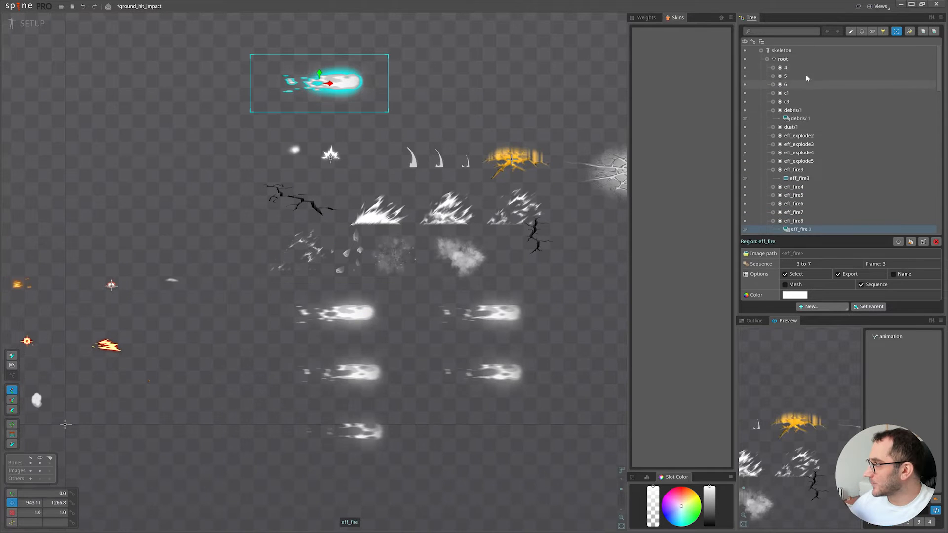
click(783, 59)
key(n)
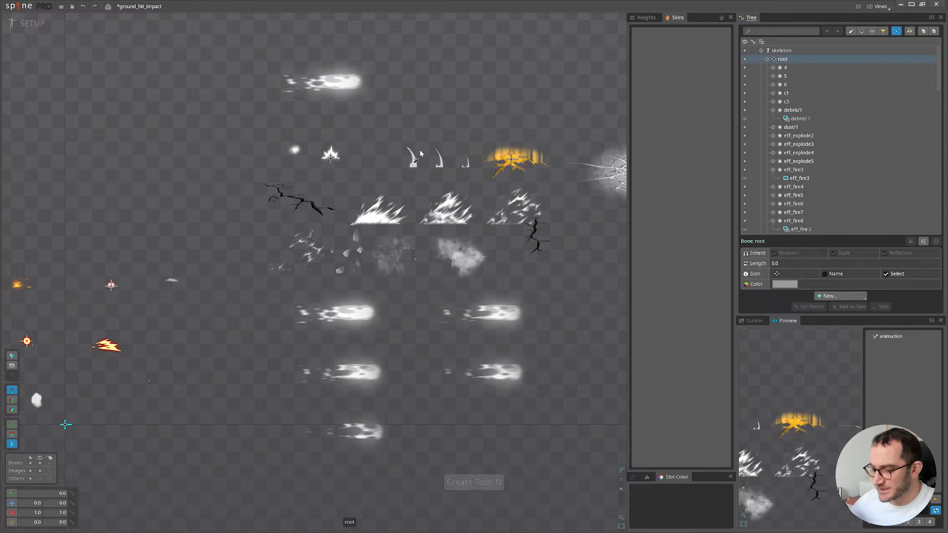
click(363, 84)
drag(266, 82, 363, 82)
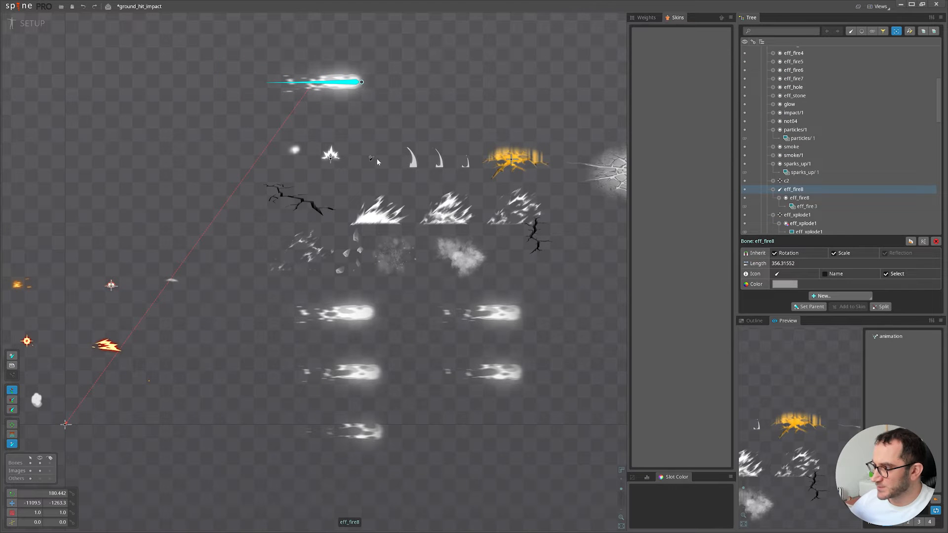
Try out shear, rotation and scale on the eff_fire8 bone, undoing each change.
scroll(380, 148, up, 5)
key(c)
key(z)
drag(384, 151, 389, 137)
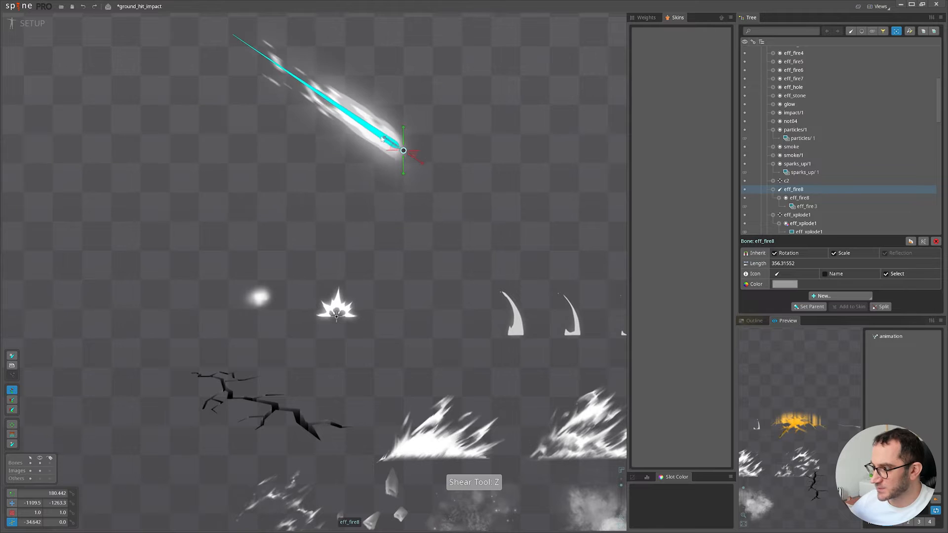
key(ctrl+z)
key(c)
drag(538, 84, 508, 61)
key(ctrl+z)
key(x)
drag(394, 150, 405, 169)
key(ctrl+z)
key(ctrl+z)
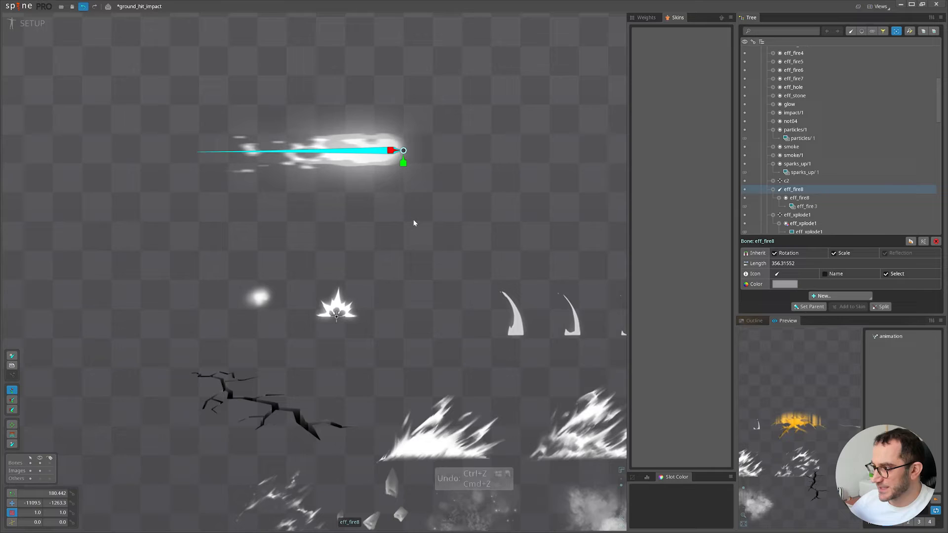
Save the project and, in Animate mode, shift all existing animation keys so the impact starts on frame 5.
key(ctrl+s)
scroll(425, 251, down, 3)
key(Tab)
key(space)
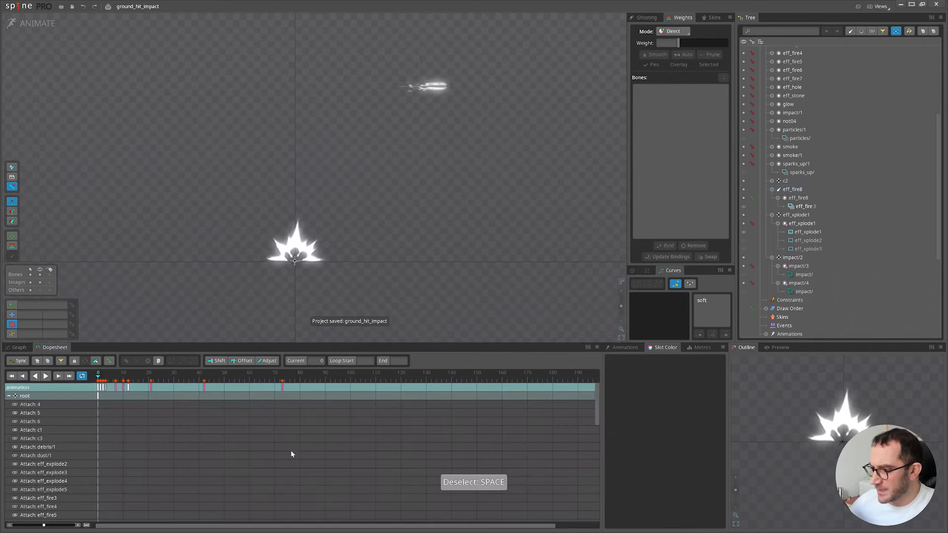
scroll(269, 385, down, 4)
drag(419, 440, 102, 386)
Rotate the eff_fire8 bone to -241.225 on frame 0 and move it close to the impact point on frame 5.
drag(513, 131, 341, 339)
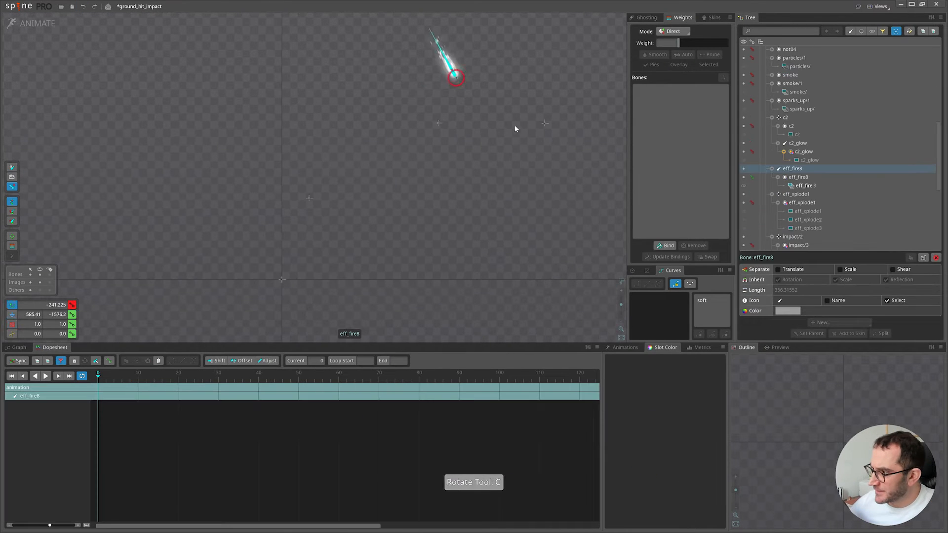
key(v)
drag(114, 377, 119, 377)
key(r)
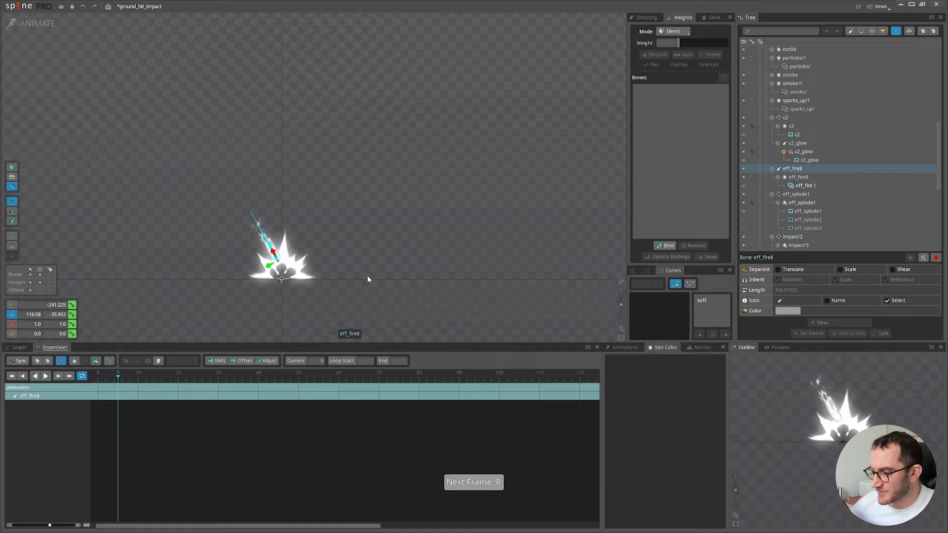
On frame 5, scale the eff_fire8 bone to 4.297 and place it on the impact point at 13.883, -9.6666.
key(x)
drag(390, 280, 367, 259)
key(v)
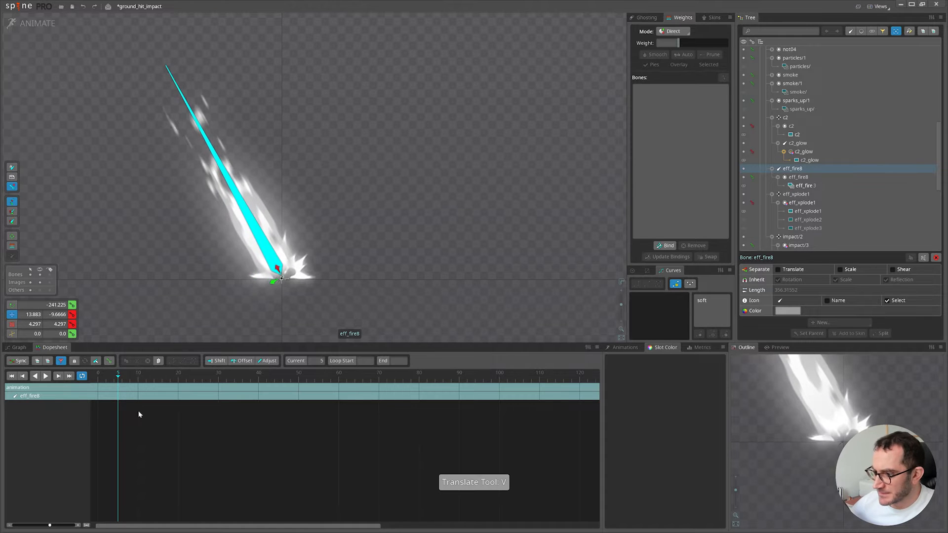
Move the fireball's frame 0 start position to 901.76, 56.296 and apply the soft curve to its frame 0 keys.
click(61, 361)
click(98, 376)
drag(458, 300, 382, 191)
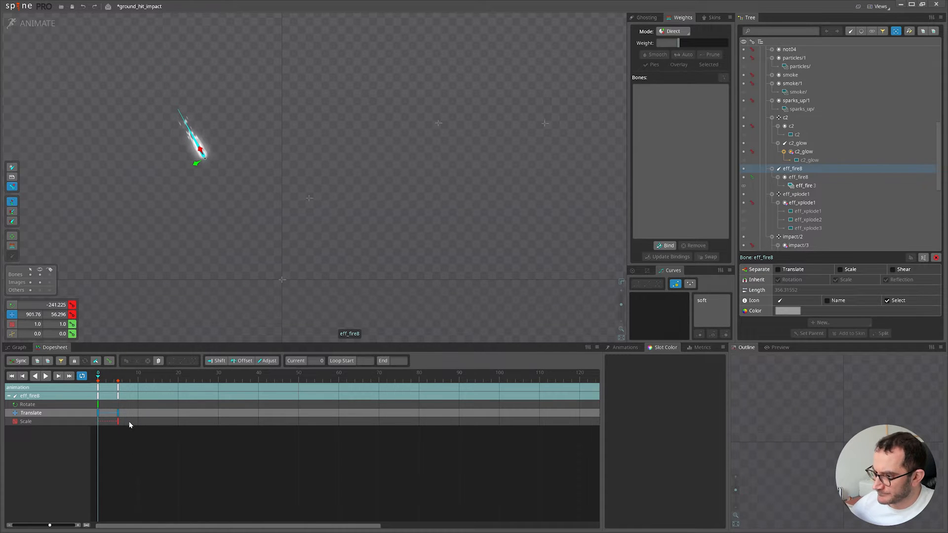
click(118, 379)
drag(114, 435, 95, 386)
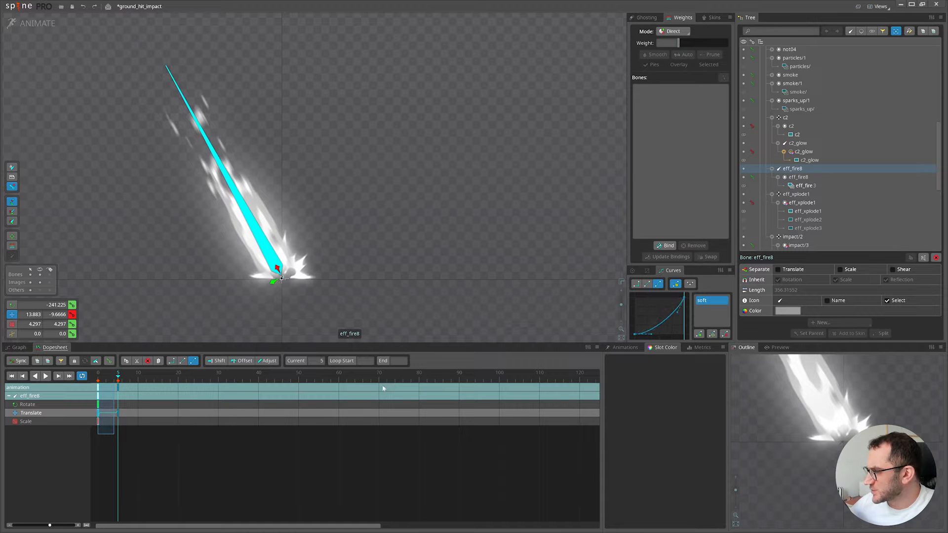
Play the animation, and on frame 5 key the eff_fire attachment's sequence mode to Once at 30 FPS.
key(d)
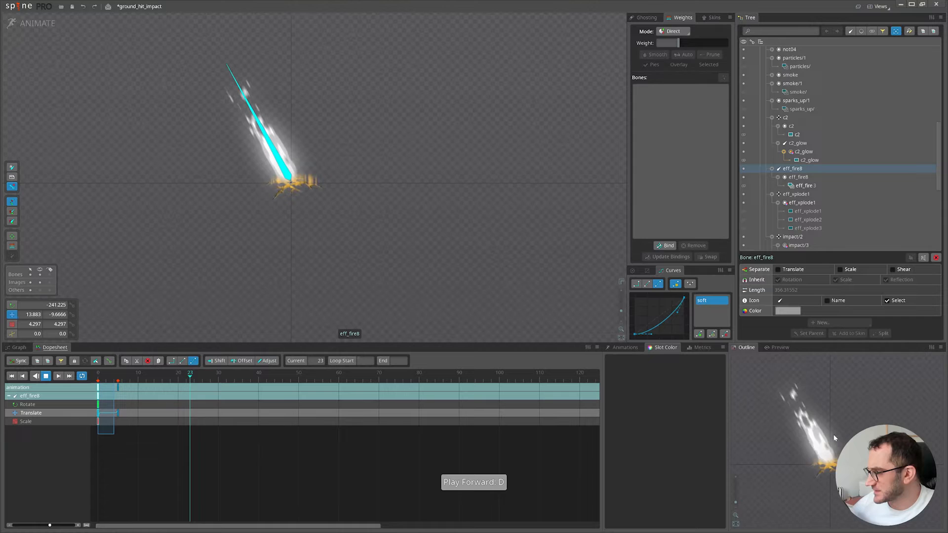
click(276, 119)
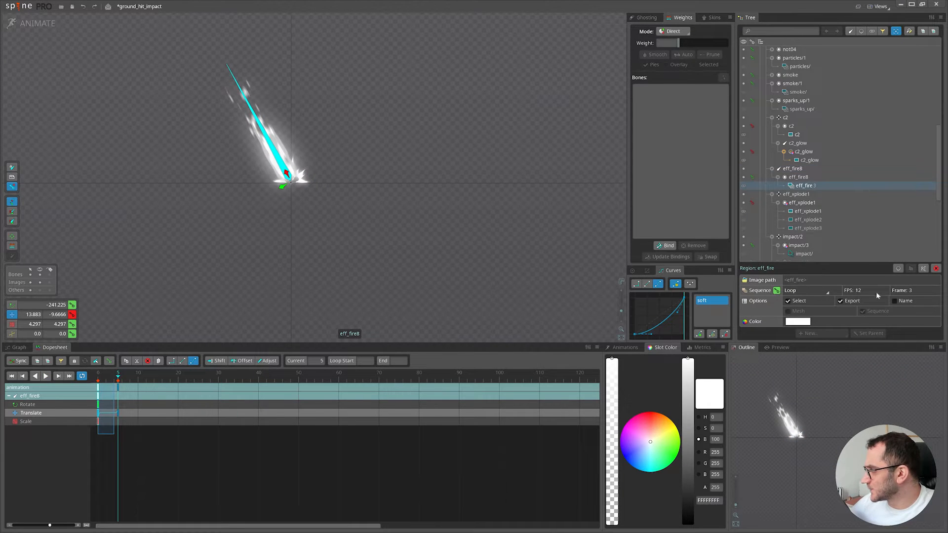
click(801, 293)
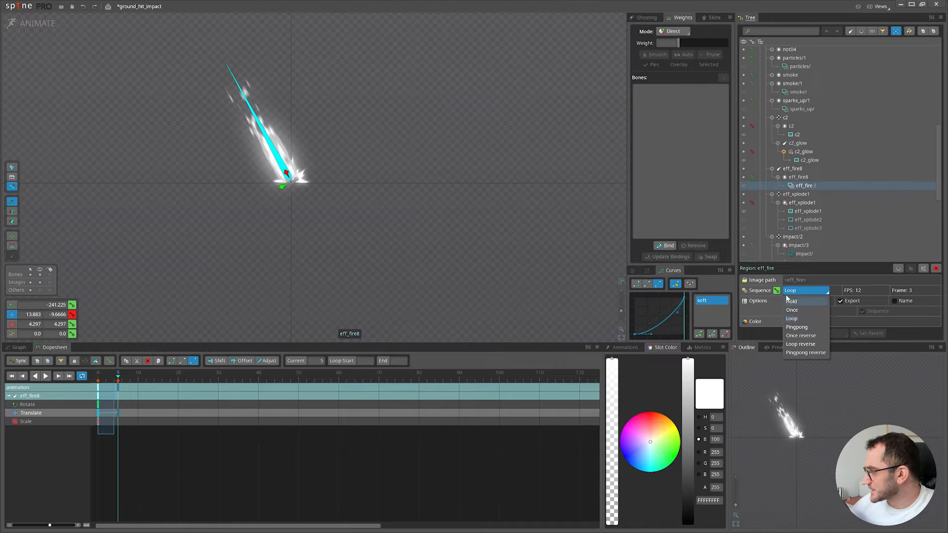
click(805, 310)
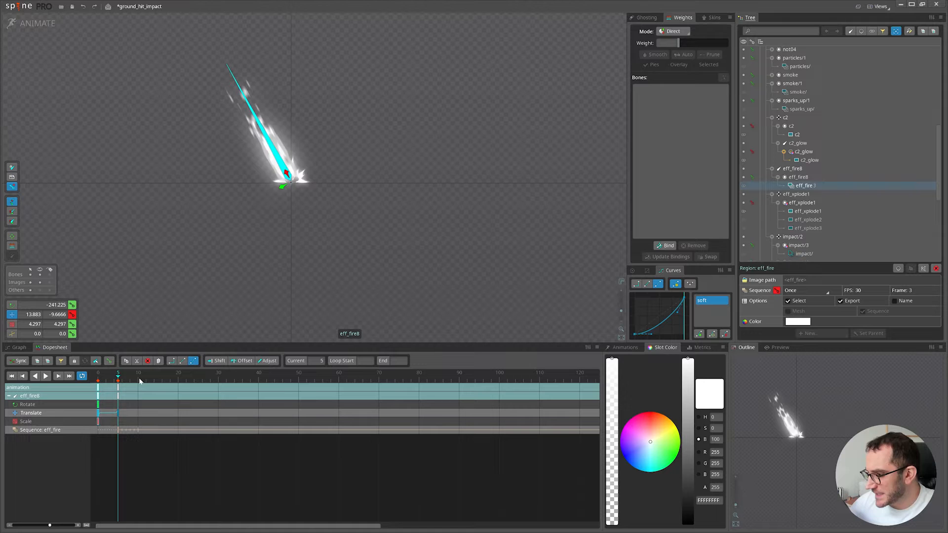
Hide the eff_fire attachment on frame 10 and play the animation.
click(141, 381)
click(744, 187)
click(45, 376)
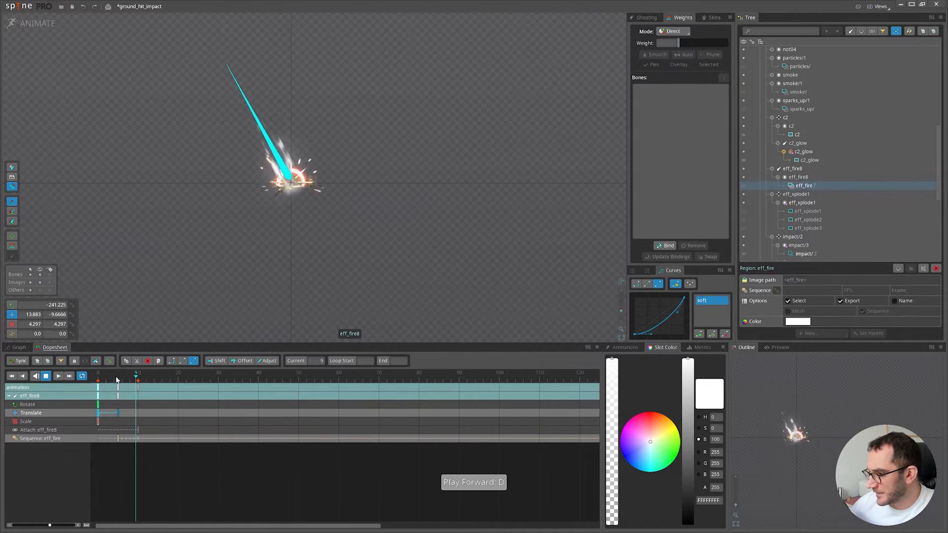
Try a sequence rate of 6 FPS for eff_fire on frame 5 and undo the latest changes.
click(135, 378)
click(118, 377)
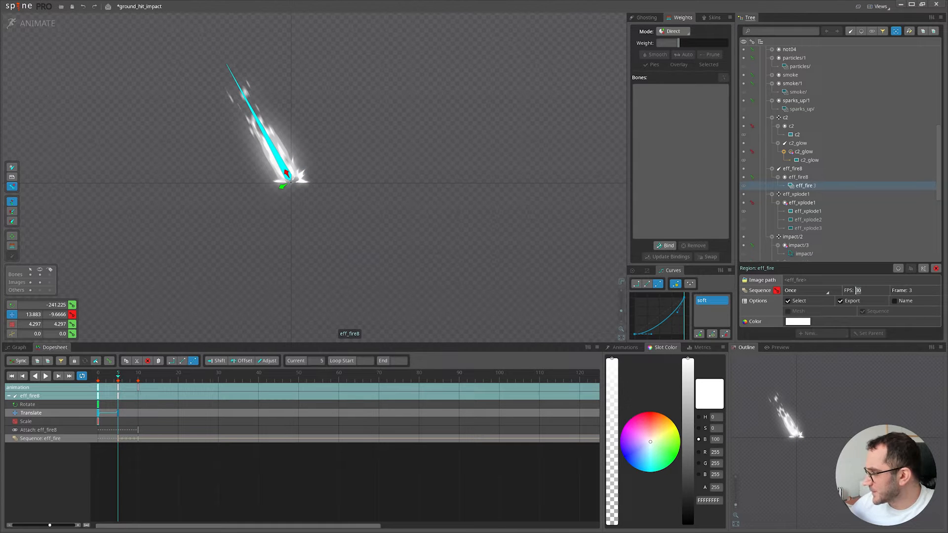
key(ctrl+z)
key(ctrl+z)
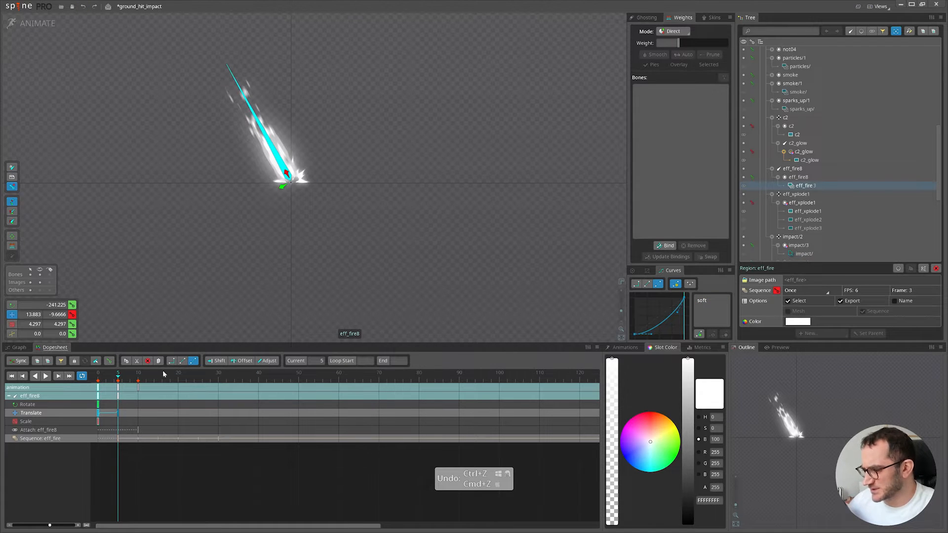
In Setup mode, turn off the fireball attachment's Sequence option and rename it eff_fire3, ending in Animate mode.
drag(297, 246, 307, 249)
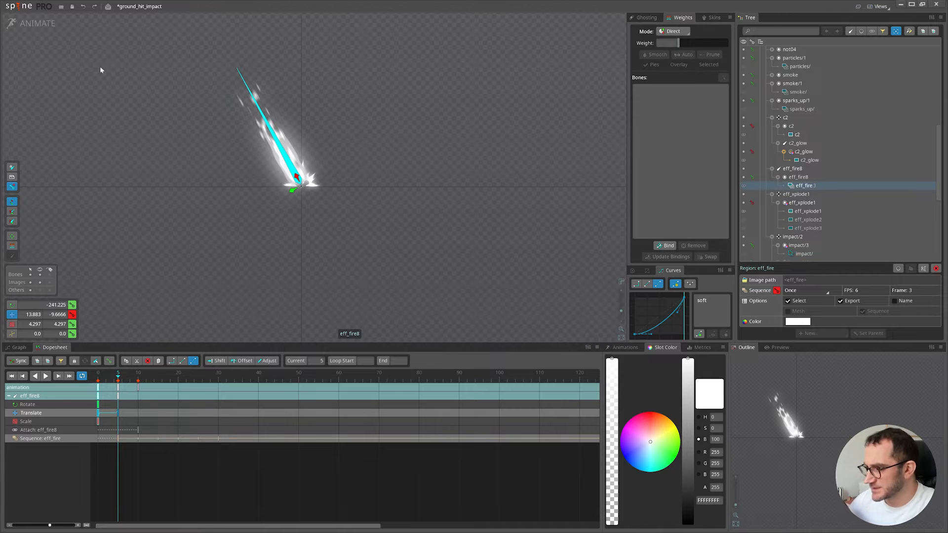
click(37, 29)
click(869, 285)
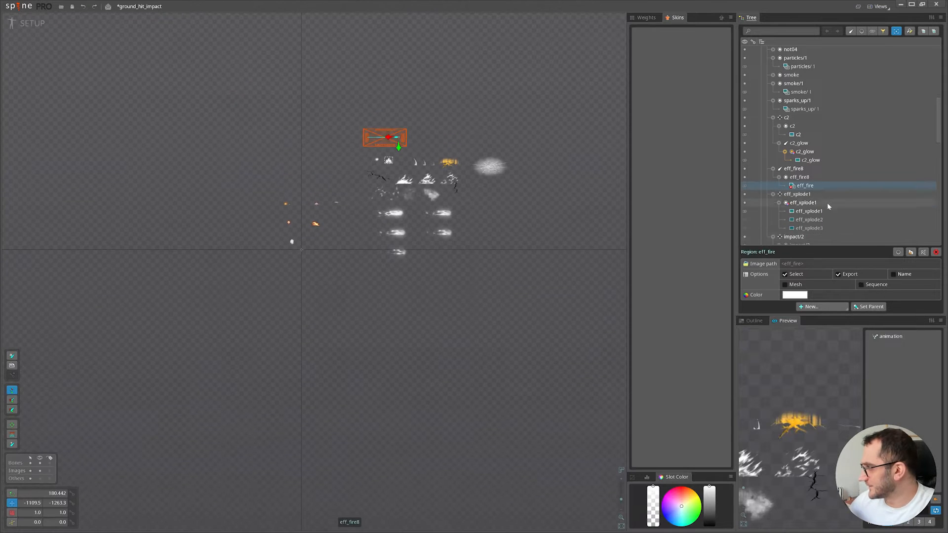
double_click(805, 186)
text(3)
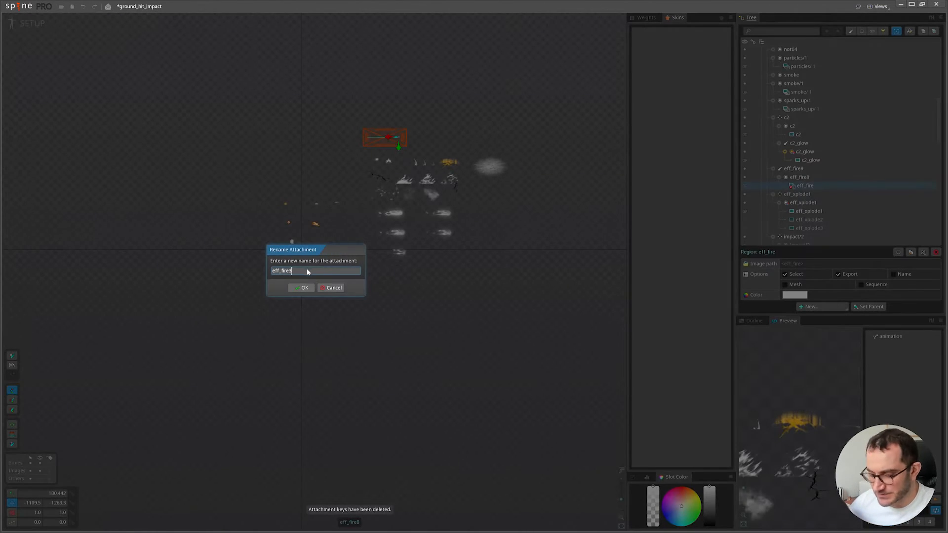
click(302, 288)
click(6, 28)
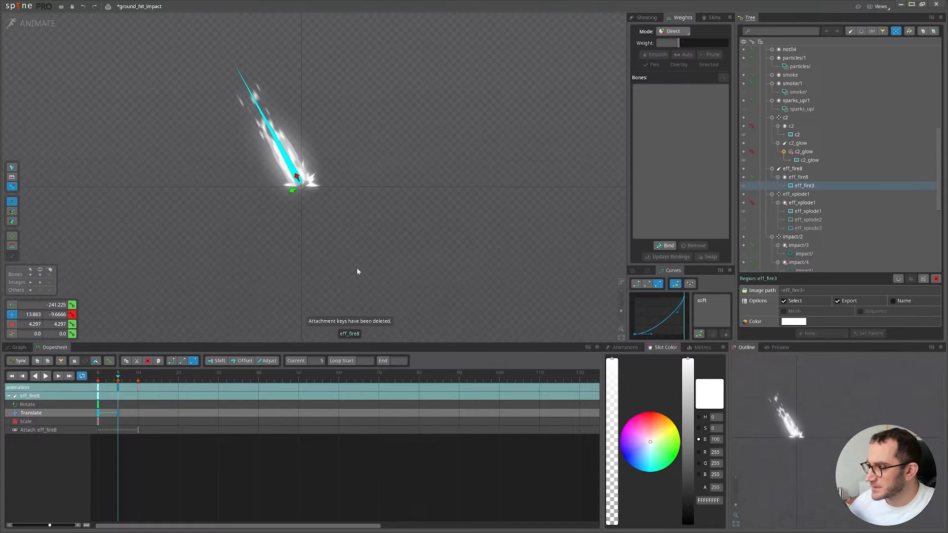
Key the eff_fire8 bone's final X scale at 0.9045, compress its keys to frames 0, 2 and 4, and play the result.
click(137, 433)
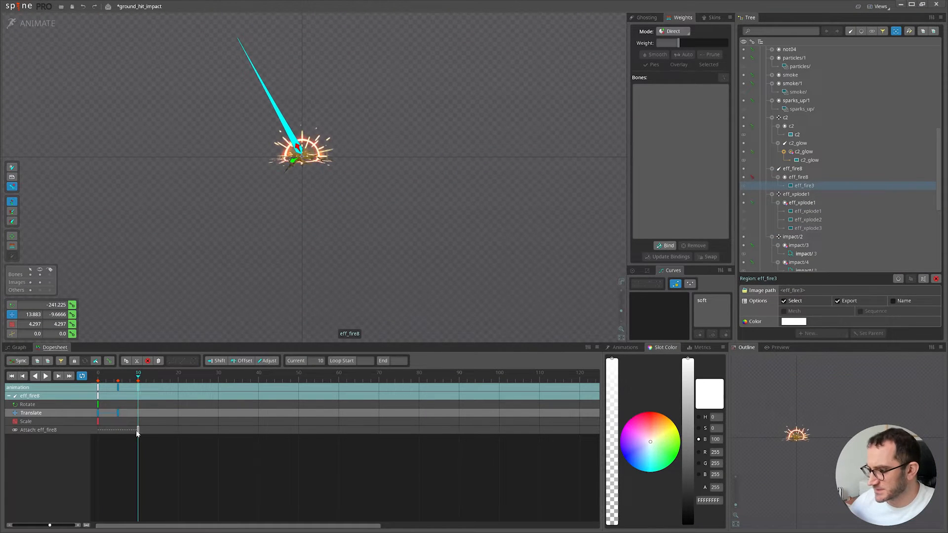
click(118, 379)
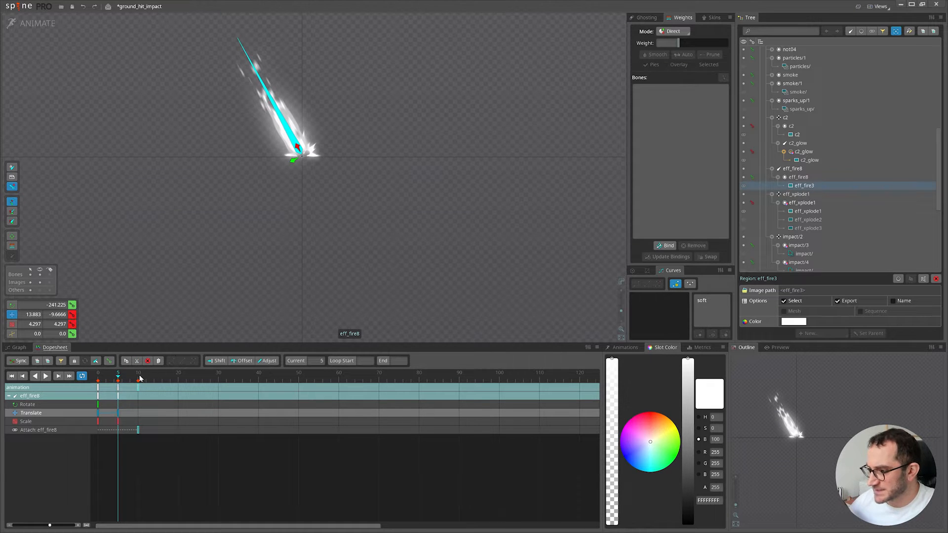
click(139, 379)
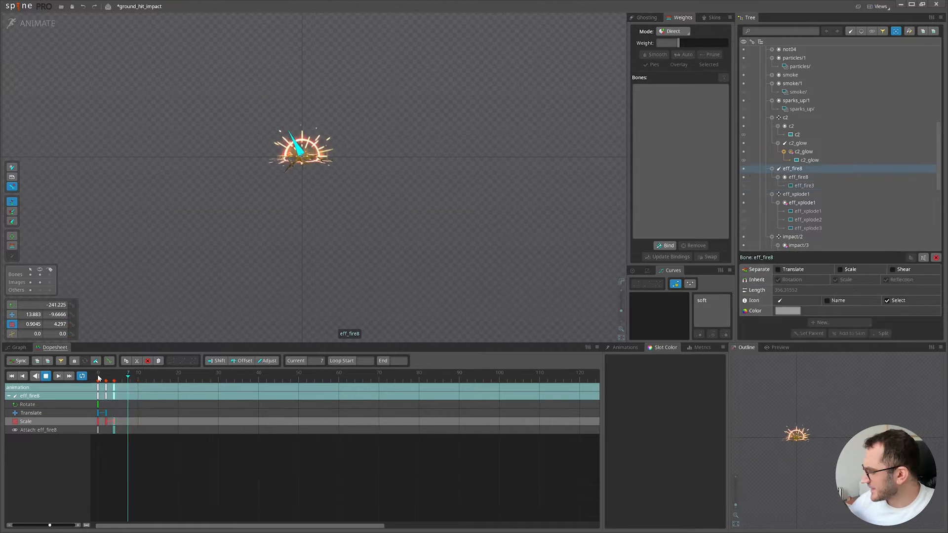
key(d)
Thin the fireball by setting the eff_fire8 bone's Y scale to 1.534 on frame 0 and 1.9743 on frame 2, checking it in playback.
mouse_move(100, 377)
mouse_down()
mouse_move(110, 377)
mouse_move(98, 376)
mouse_up()
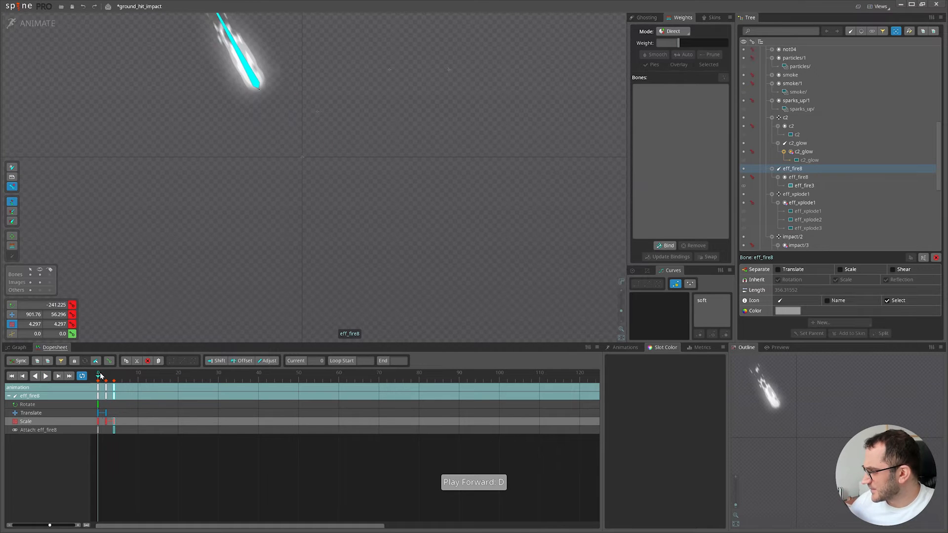
drag(268, 104, 253, 96)
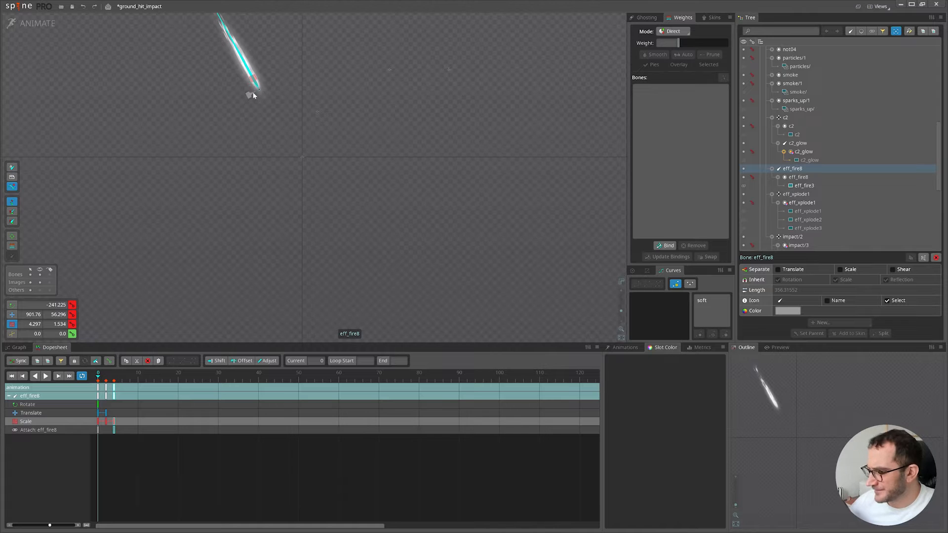
click(105, 421)
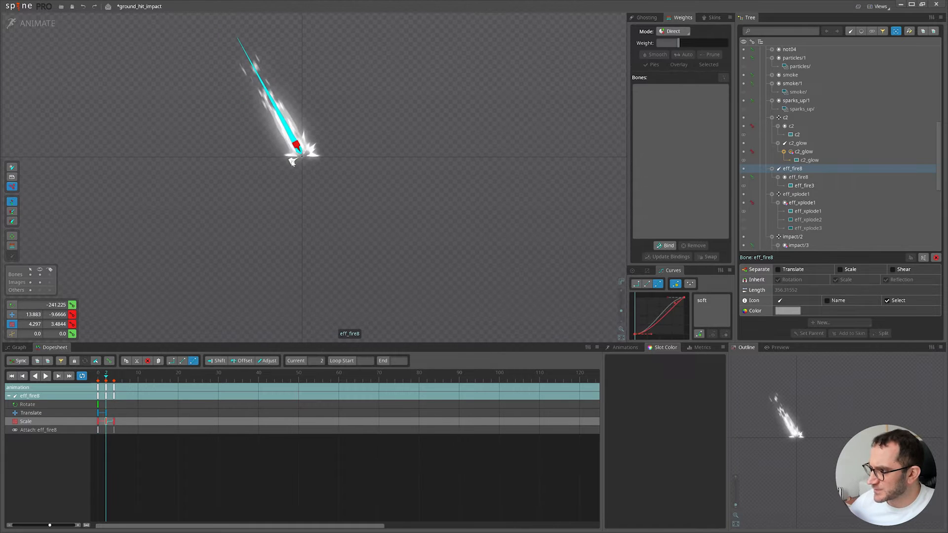
drag(294, 161, 295, 161)
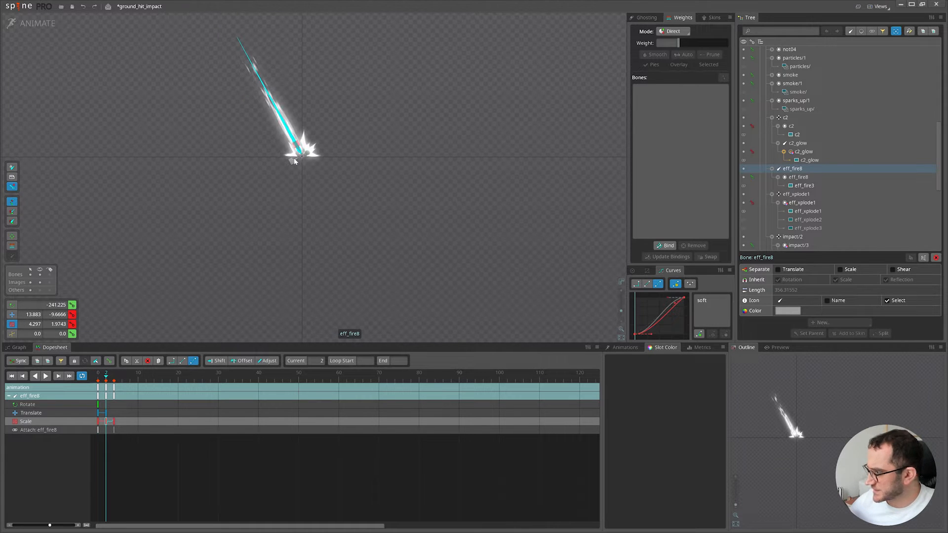
click(113, 421)
key(d)
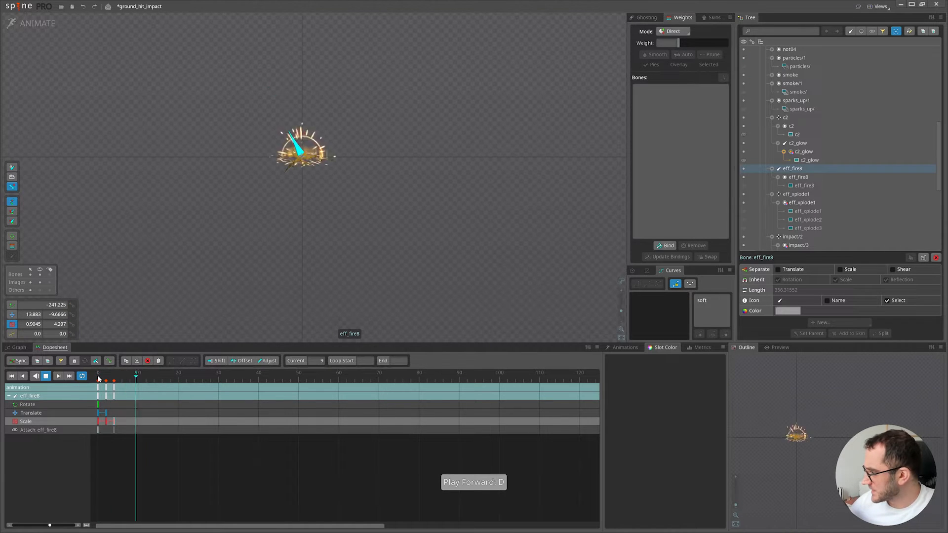
key(d)
Key the eff_fire8 slot color as yellow FFE000FF on frame 0 and set the slot's blending to Additive in Setup mode.
drag(115, 376, 98, 376)
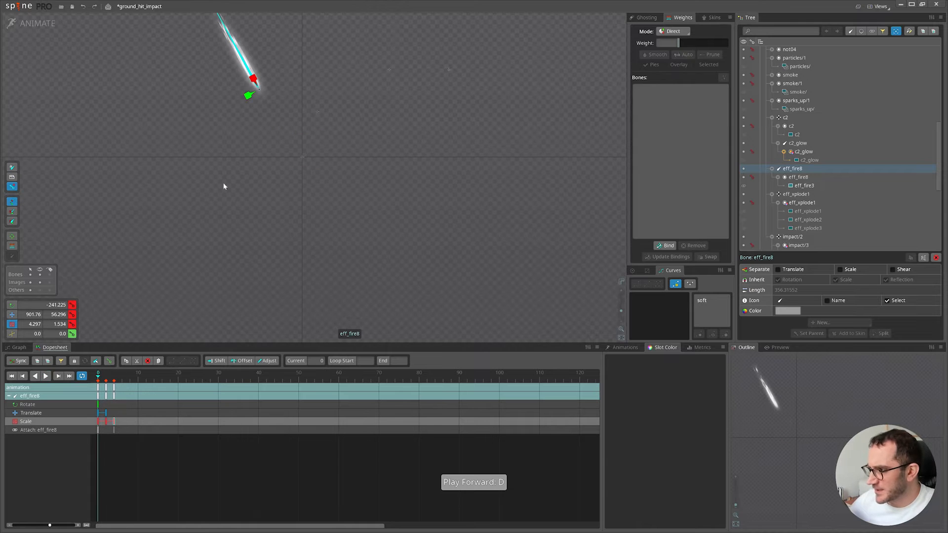
click(228, 58)
click(812, 177)
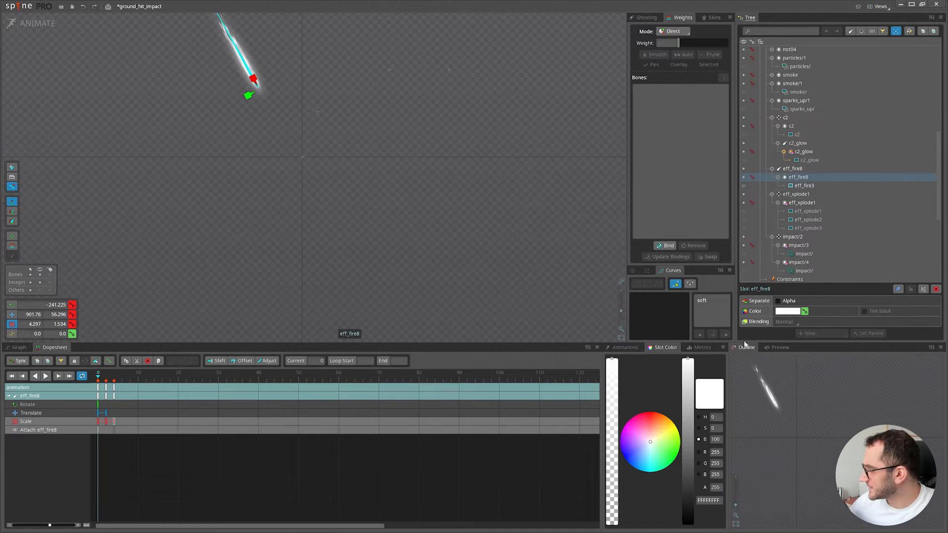
drag(652, 442, 690, 414)
click(28, 21)
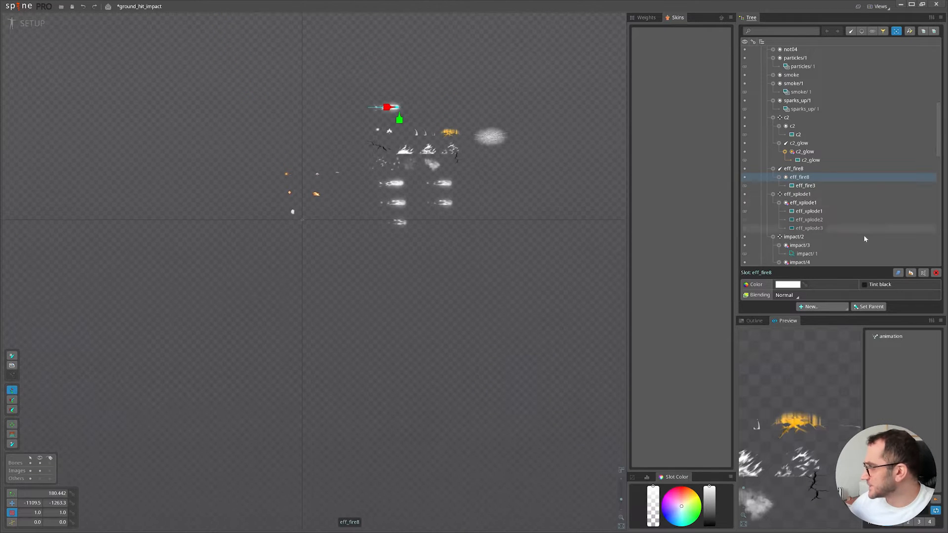
click(788, 294)
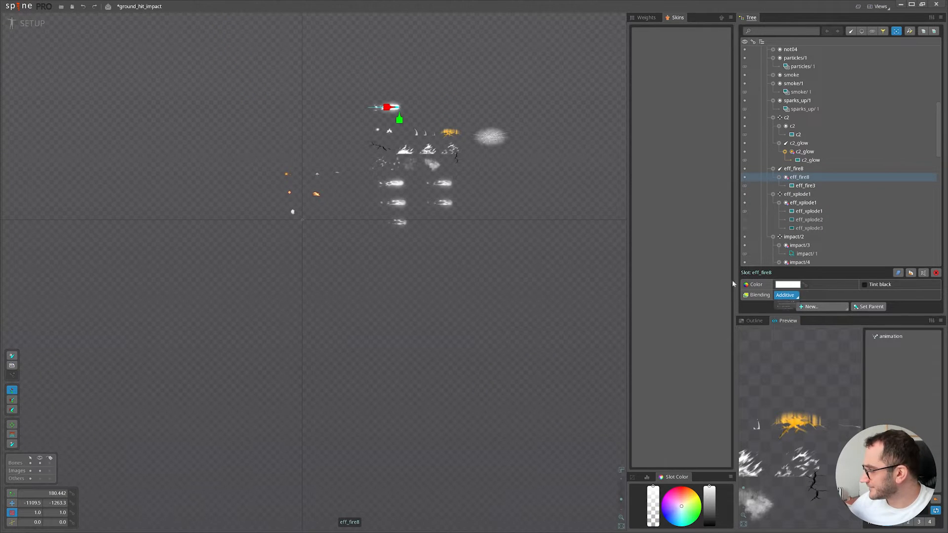
click(31, 23)
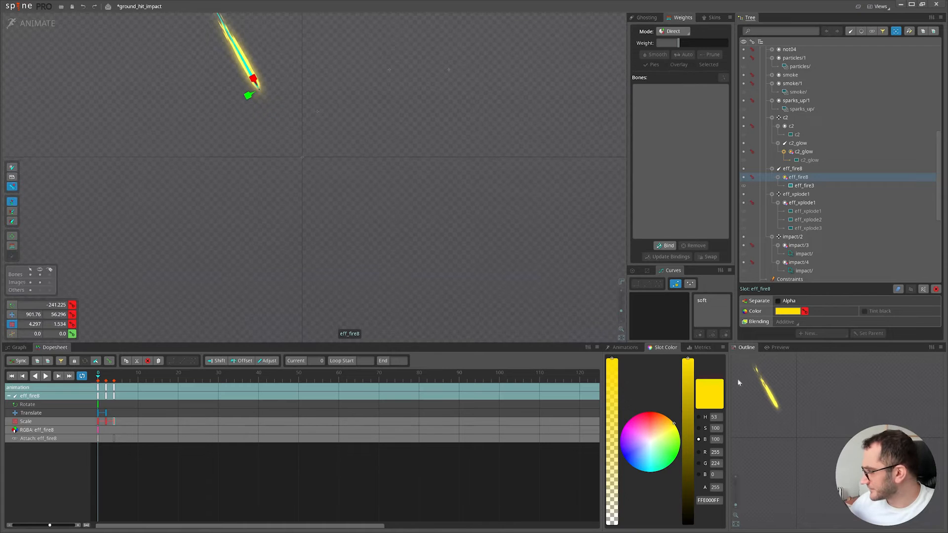
Scrub through the fireball's first frames and shift the eff_fire8 slot color from yellow slightly towards orange.
mouse_move(98, 378)
mouse_down()
mouse_move(119, 379)
mouse_move(102, 380)
mouse_up()
key(r)
key(r)
drag(674, 425, 668, 418)
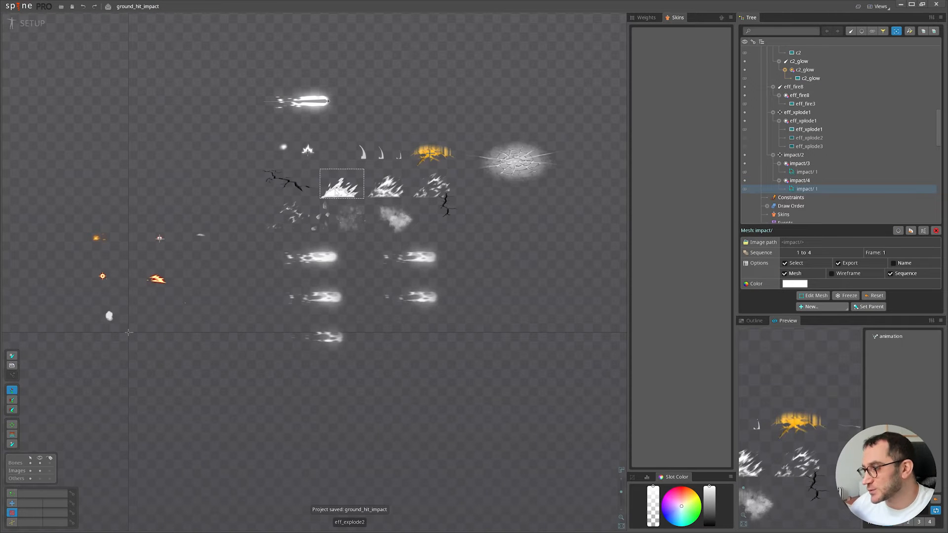
Duplicate the eff_explode2 image in Setup mode and place the copy above the other images at 1489.2, 1414.8.
scroll(337, 193, up, 2)
click(340, 191)
scroll(842, 86, up, 1)
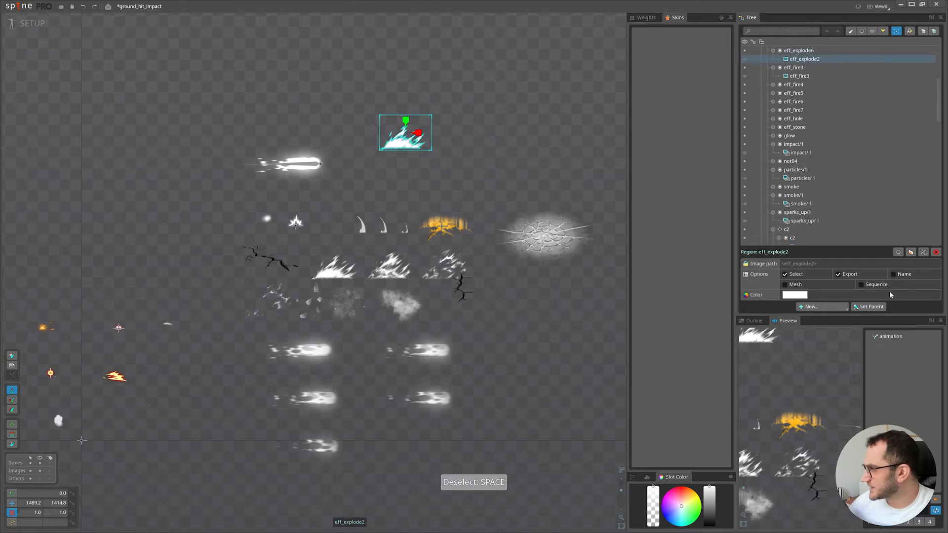
Turn the copied explosion attachment into a sequence named eff_explode that runs from image 2 to 5.
click(887, 287)
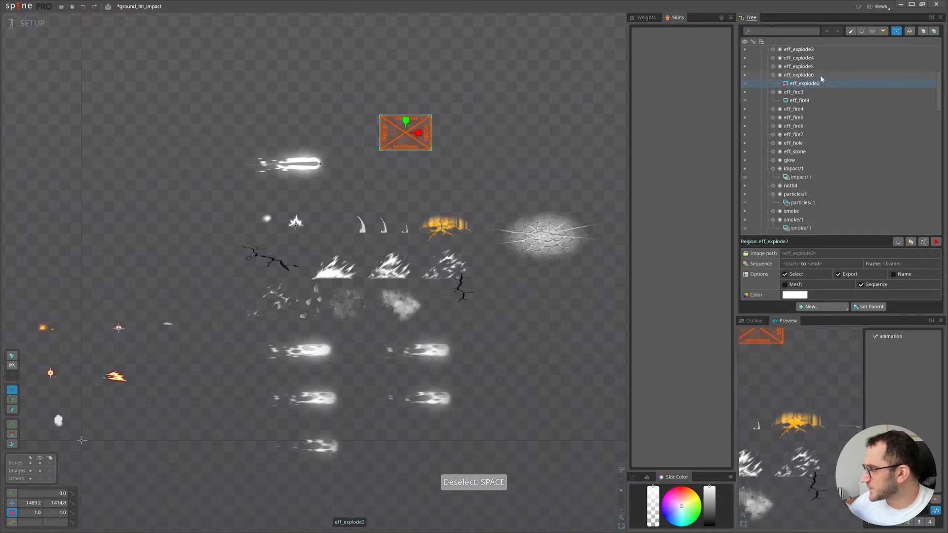
key(F2)
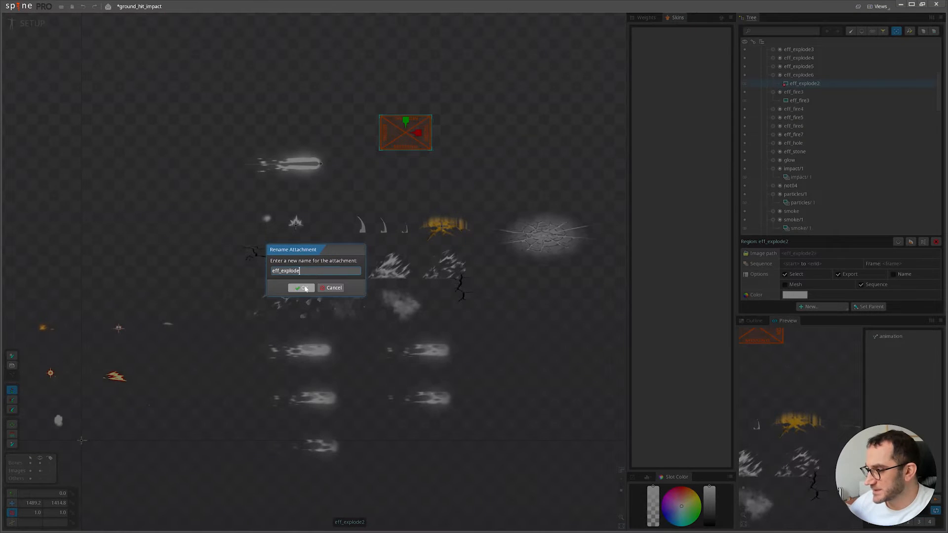
click(304, 288)
text(2)
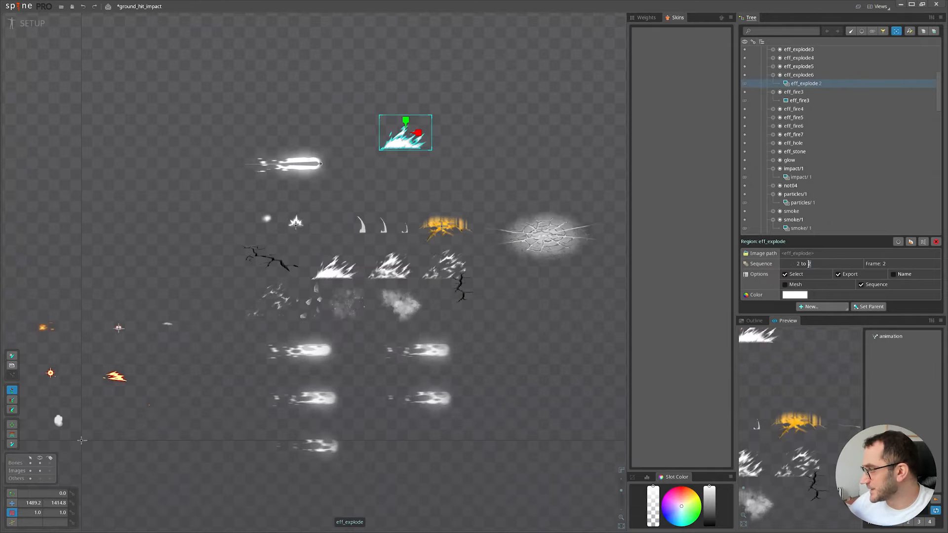
scroll(849, 182, up, 10)
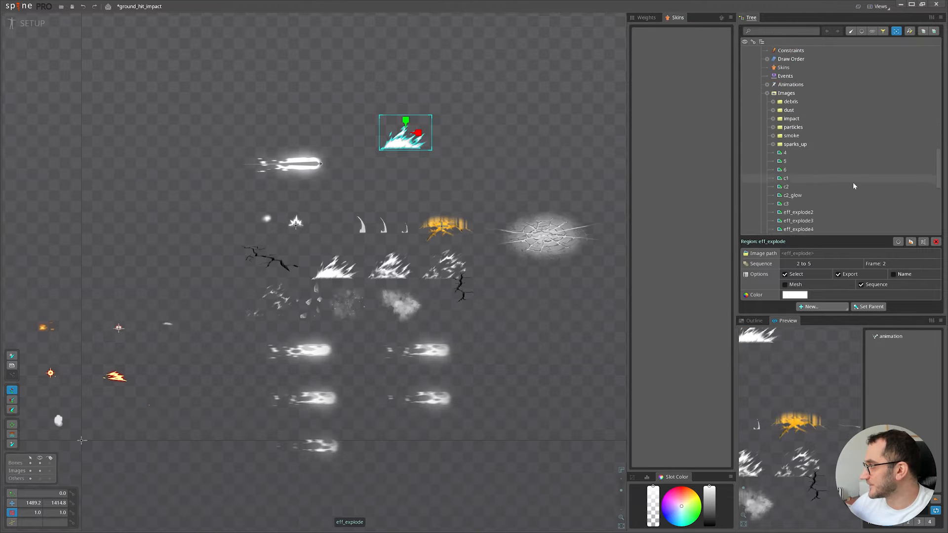
Create an upright bone about 148 long for the eff_explode6 slot, starting at the base center of its explosion image.
drag(488, 175, 468, 185)
key(space)
click(406, 156)
scroll(839, 101, up, 1)
scroll(801, 89, down, 3)
key(v)
scroll(397, 114, up, 6)
scroll(828, 82, up, 4)
click(807, 125)
key(n)
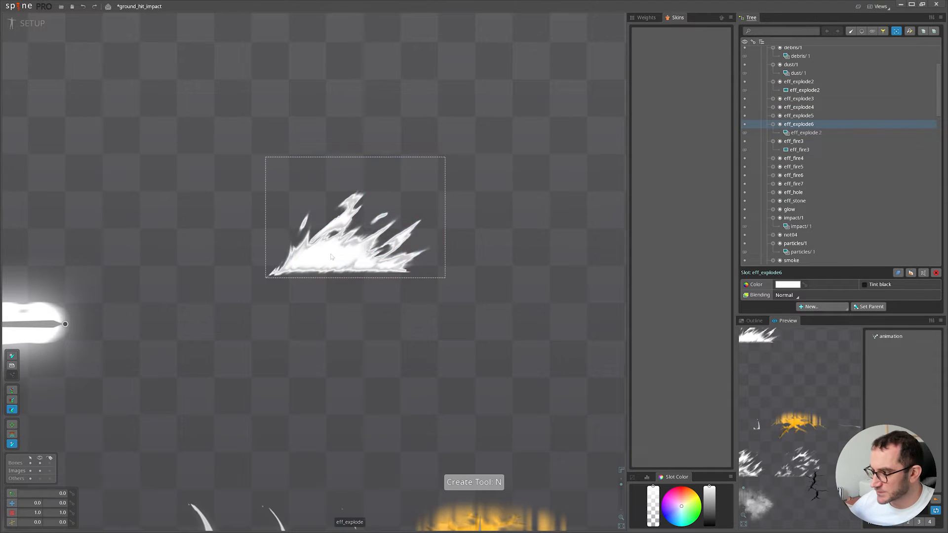
drag(345, 269, 349, 162)
scroll(385, 218, down, 5)
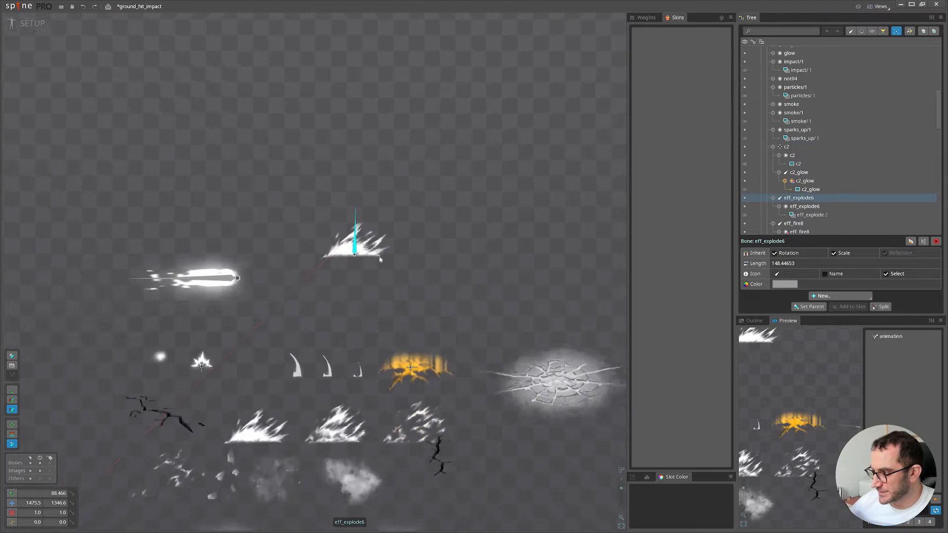
Set the eff_explode6 slot's blending mode to Additive.
key(v)
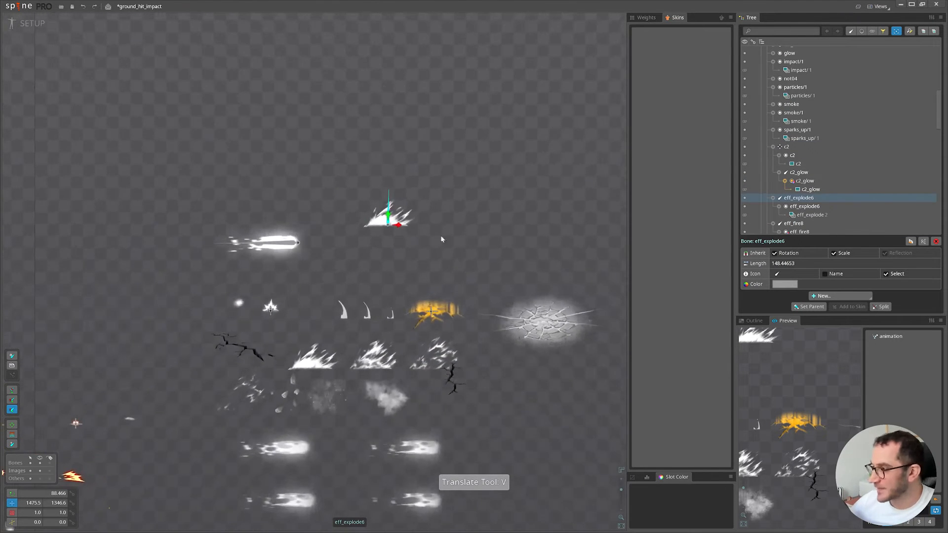
click(392, 213)
click(787, 295)
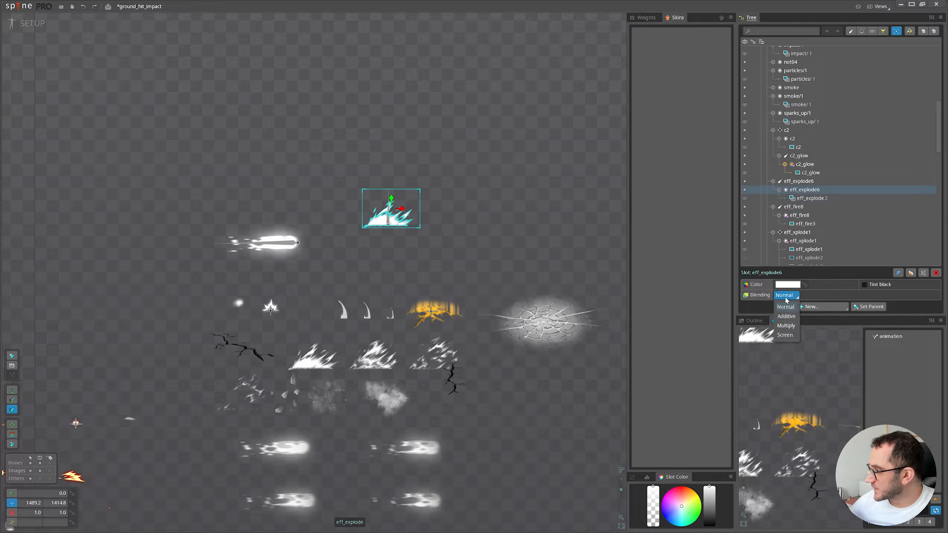
click(786, 306)
scroll(408, 264, up, 2)
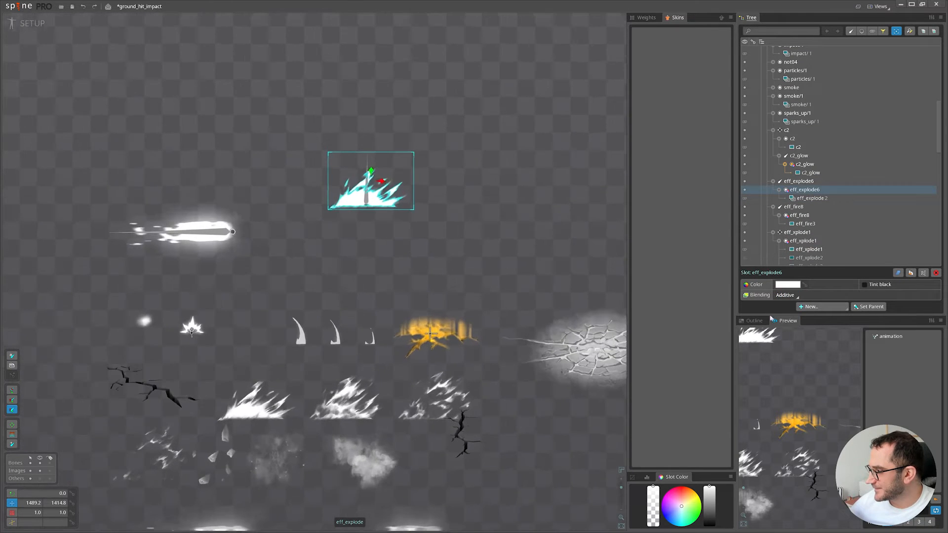
Tint the eff_explode6 slot orange (FFA300), and key its explosion attachment hidden at frame 0 in Animate mode.
drag(683, 506, 708, 475)
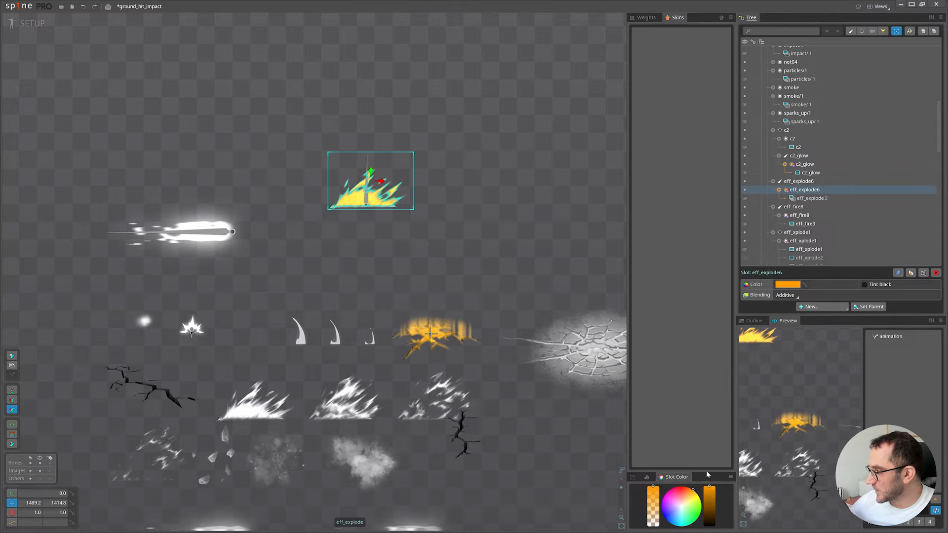
click(800, 181)
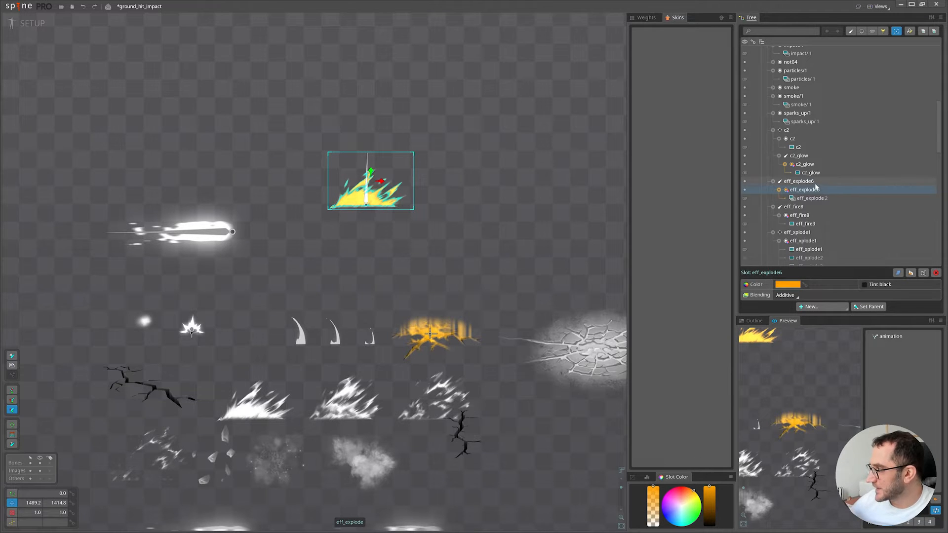
click(35, 25)
scroll(288, 271, down, 2)
drag(289, 270, 357, 237)
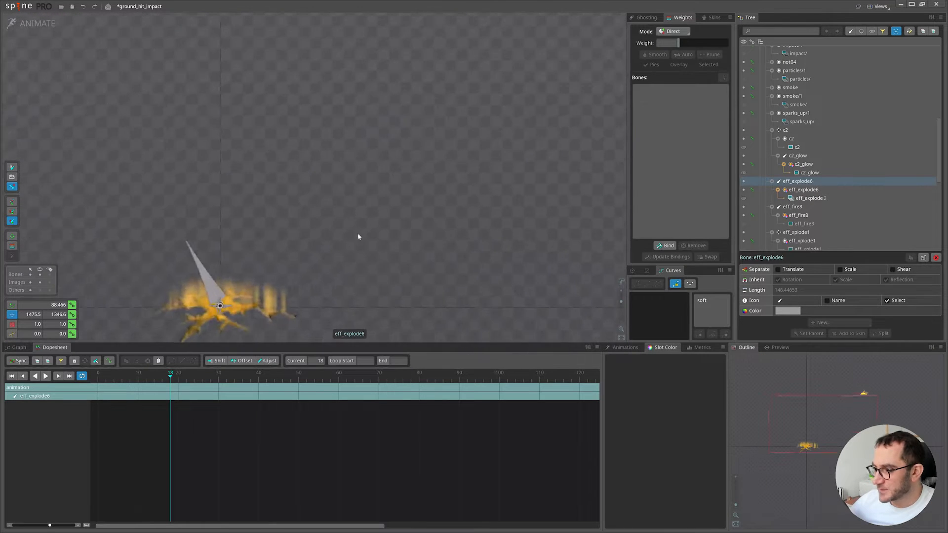
scroll(354, 247, down, 2)
drag(169, 374, 97, 375)
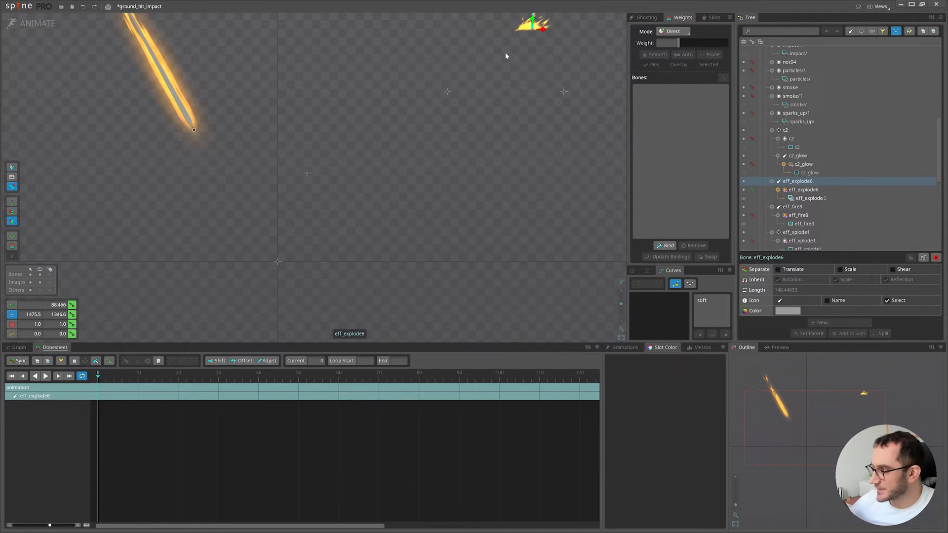
click(519, 22)
click(743, 198)
At frame 3, move the eff_explode6 bone to the impact point at about 1.8, 20.1 and key its explosion attachment visible.
key(r)
key(r)
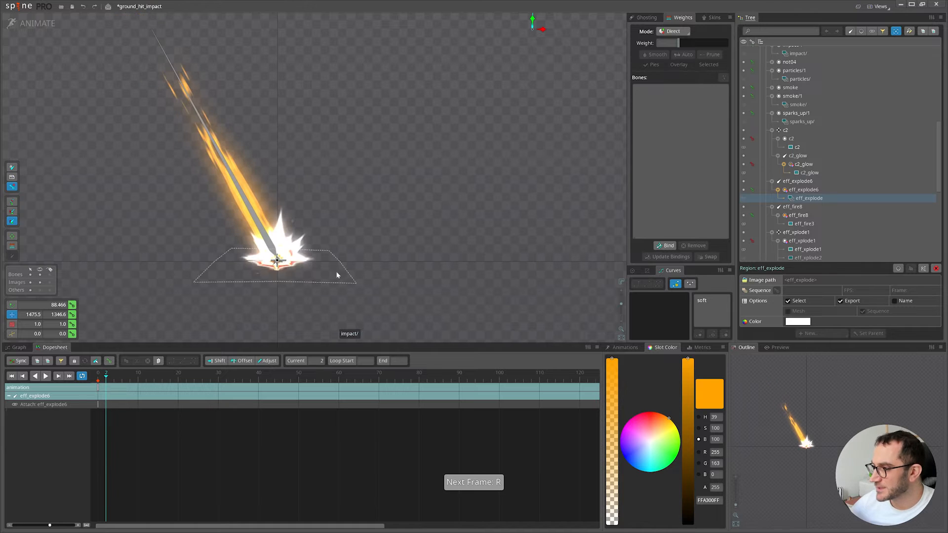
key(r)
drag(473, 245, 453, 271)
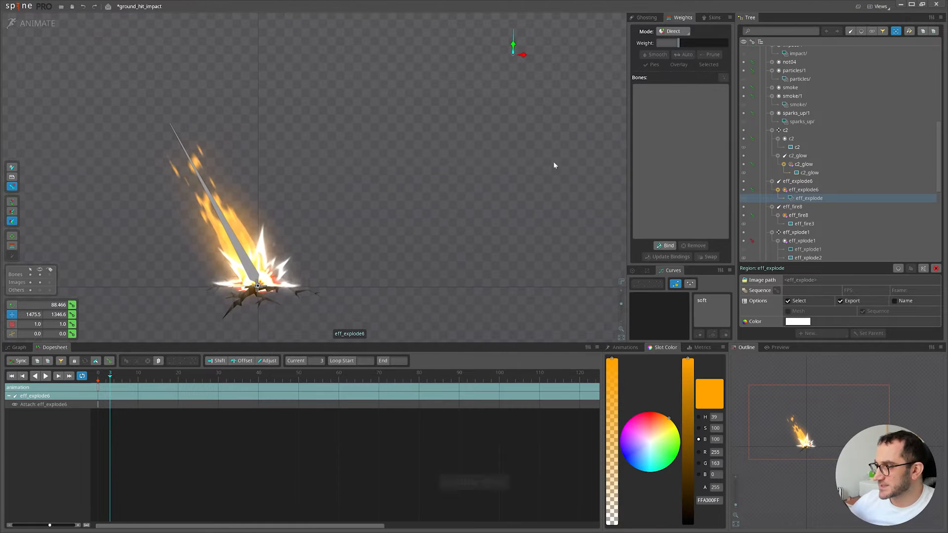
key(v)
drag(554, 161, 360, 355)
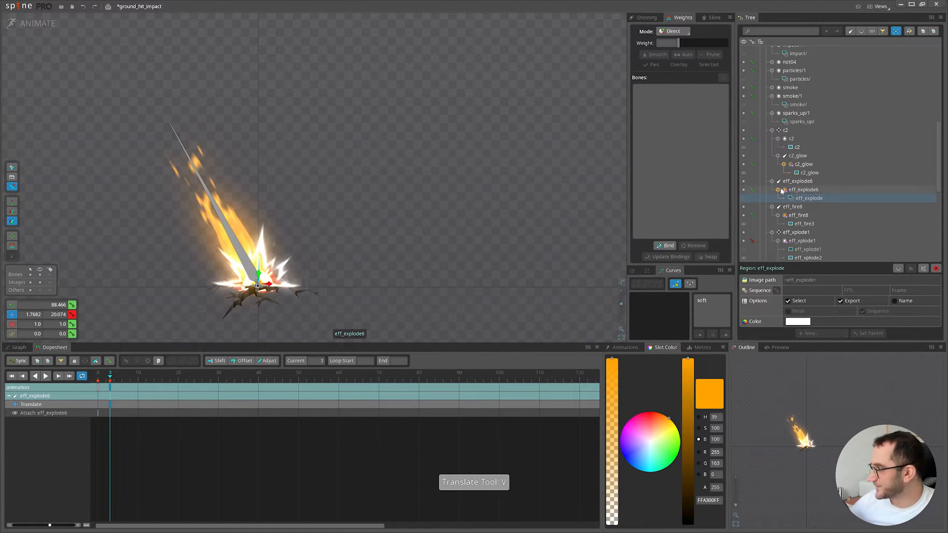
click(743, 198)
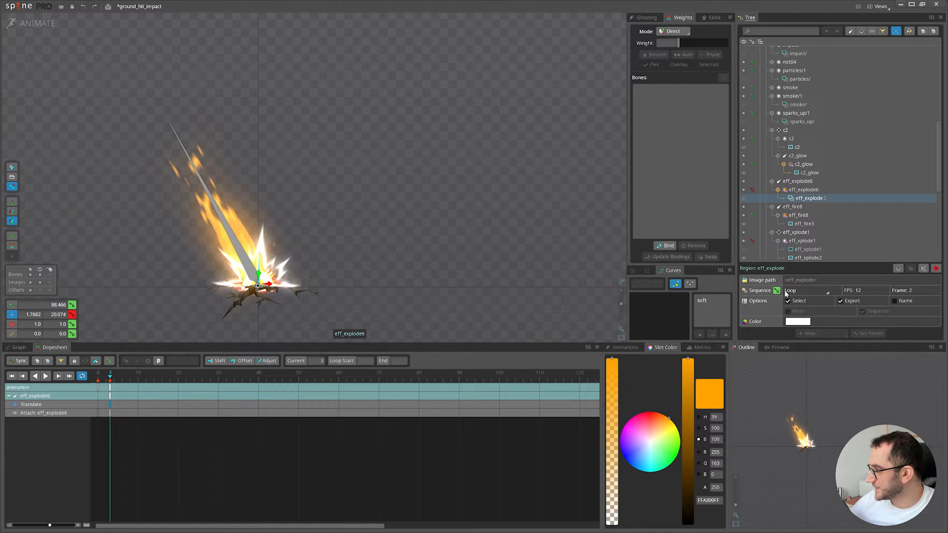
Key the explosion sequence to play Once at 30 FPS from frame 3, and hide the attachment at frame 7.
click(786, 293)
click(795, 312)
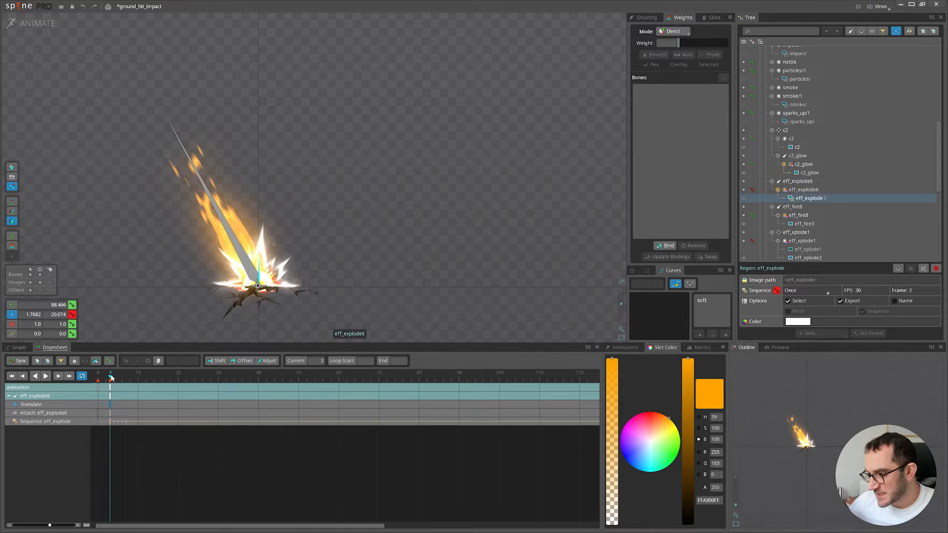
drag(111, 378, 127, 380)
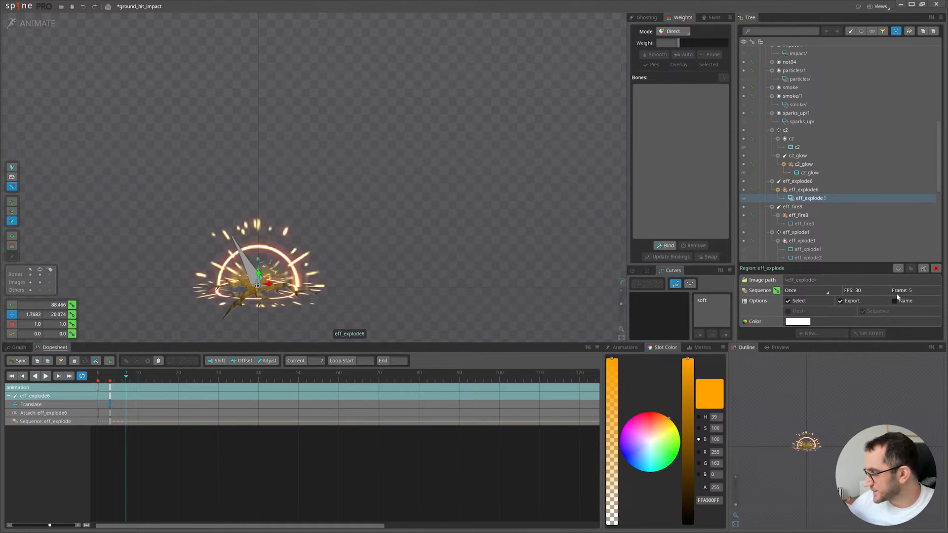
click(744, 199)
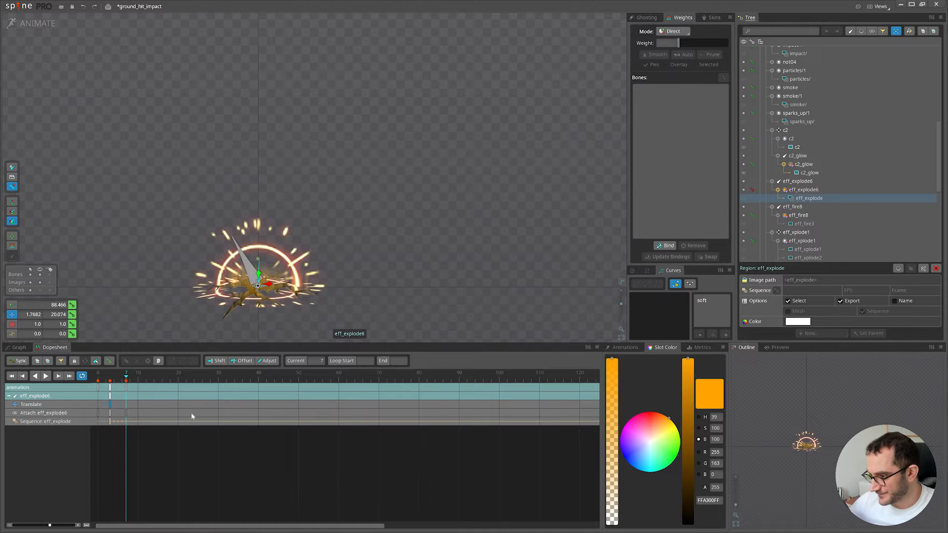
Key the eff_explode6 bone at scale 3.1741 and position 321.95, 21.503, with both keys moved to frame 0.
click(111, 379)
key(x)
drag(385, 311, 453, 282)
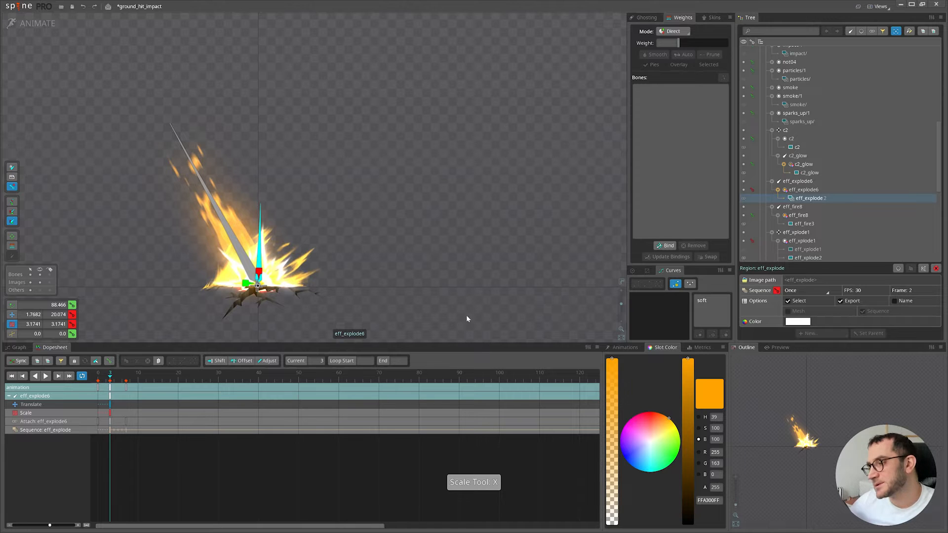
key(v)
drag(490, 309, 539, 312)
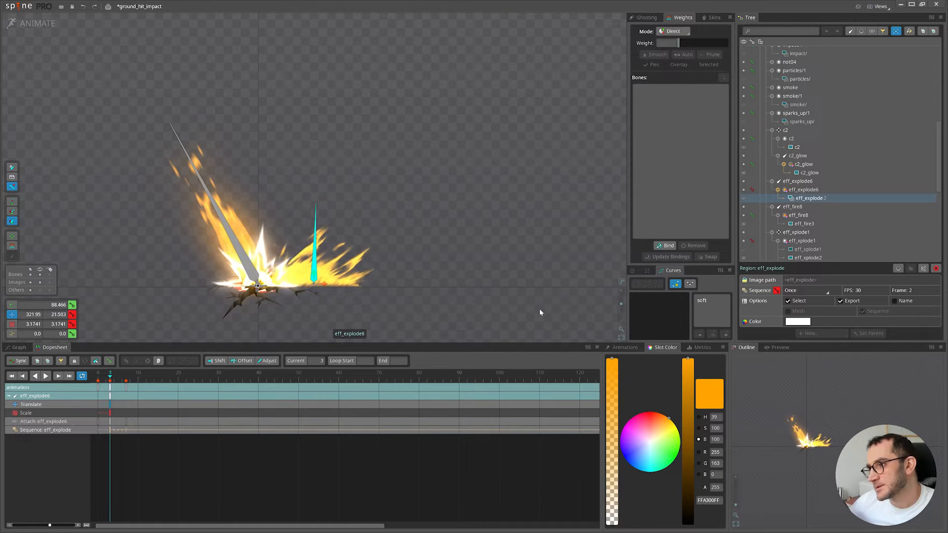
drag(111, 403, 112, 384)
Animate the eff_explode6 bone's shear from 41.58 at frame 3 to -27.02 at frame 11 with Bezier easing.
key(z)
drag(319, 275, 296, 265)
click(110, 422)
drag(118, 382, 144, 379)
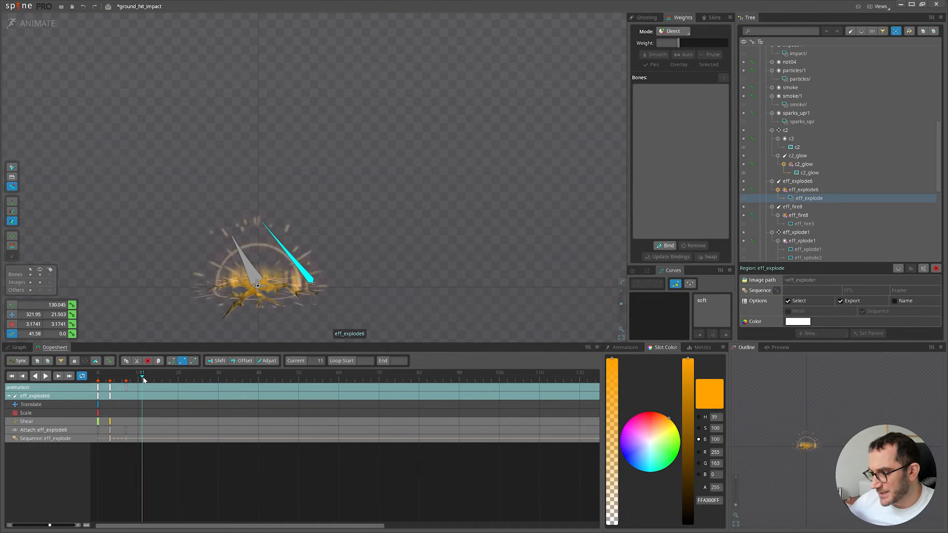
drag(307, 273, 330, 244)
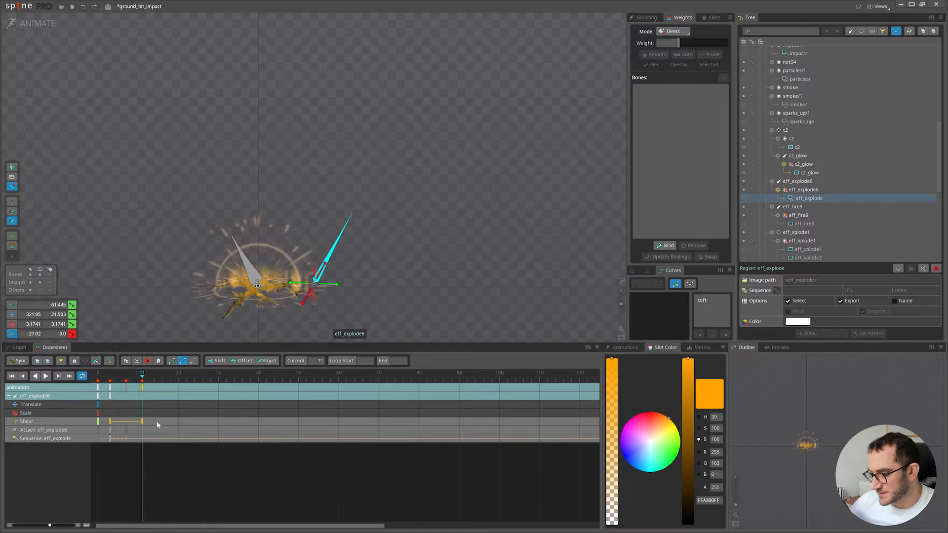
click(107, 376)
click(110, 421)
click(142, 376)
click(193, 361)
Move the bone to 513.49, 50.091 at frame 11 and shift the attachment's hide key to that frame.
key(v)
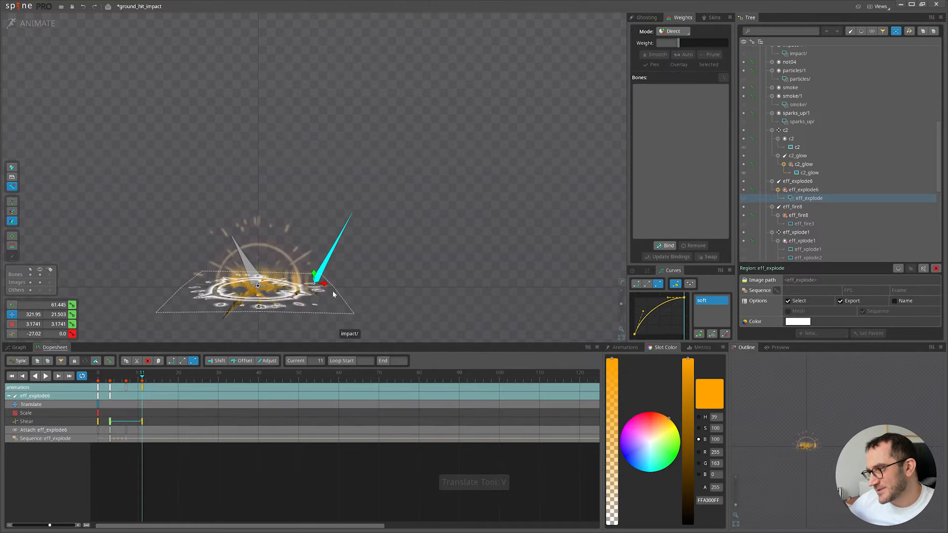
drag(357, 289, 358, 289)
drag(445, 274, 448, 267)
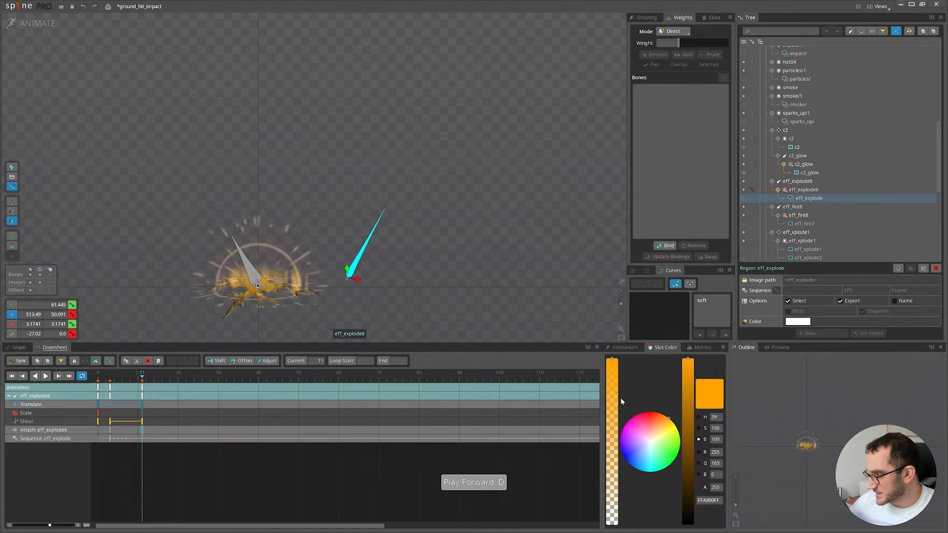
Fade the eff_explode6 slot from opaque at frame 8 to fully transparent, and move the ending keys from frame 11 to 14.
drag(614, 403, 613, 465)
key(f)
key(f)
key(f)
drag(613, 371, 614, 337)
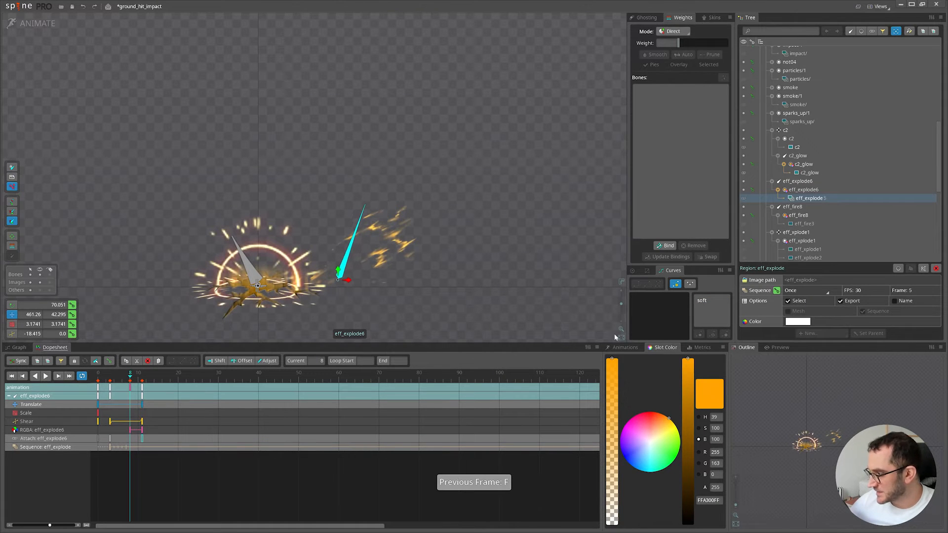
drag(130, 377, 154, 381)
key(d)
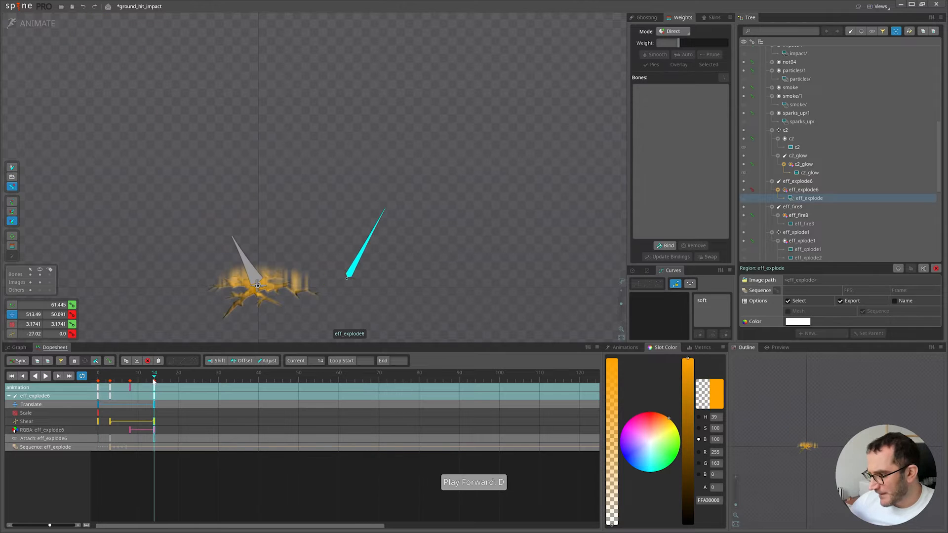
Pose the eff_explode6 bone at frame 14 with scale 1.6533 by 4.0321, position 620.7, 14.356 and shear -11.239.
key(x)
drag(449, 314, 449, 306)
key(space)
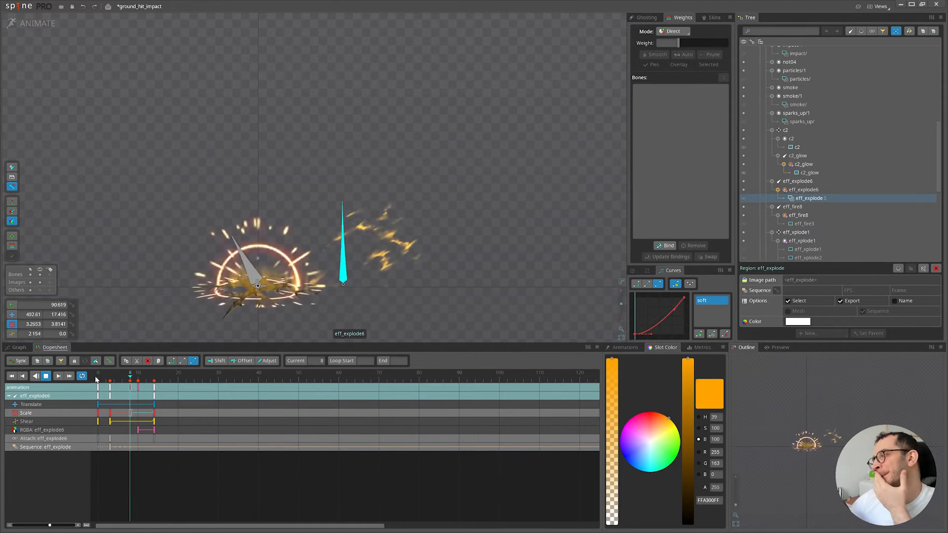
click(98, 378)
key(d)
mouse_move(145, 377)
mouse_down()
mouse_move(133, 376)
mouse_move(154, 378)
mouse_up()
key(x)
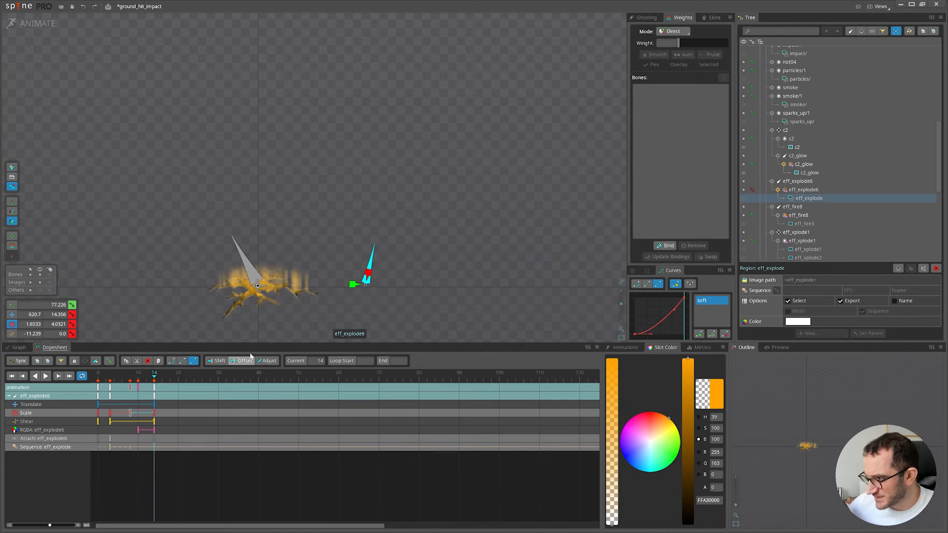
Refine the bone's frame 14 pose to scale 2.2756 by 4.0321, position 612.12, -19.949 and shear -1.419, and preview the playback.
drag(155, 432, 171, 433)
key(v)
drag(154, 433, 138, 432)
key(d)
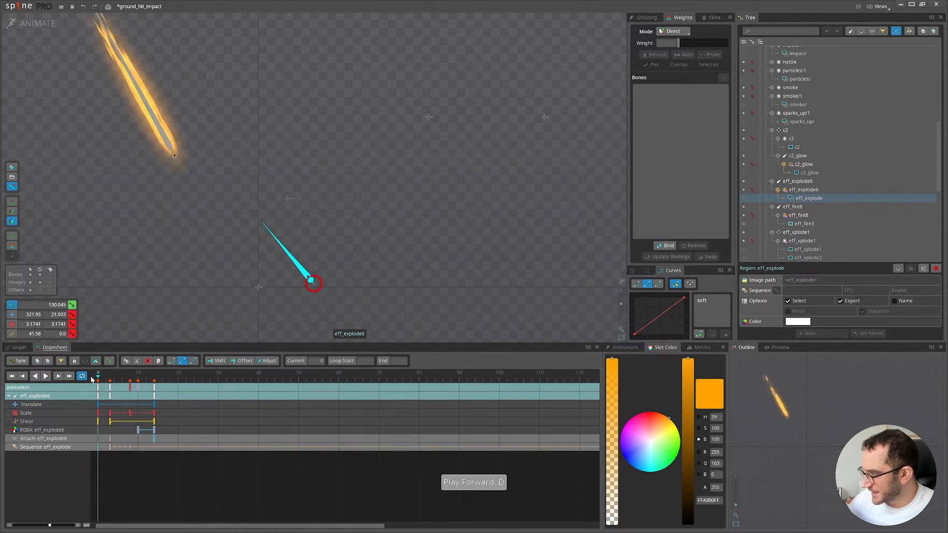
key(d)
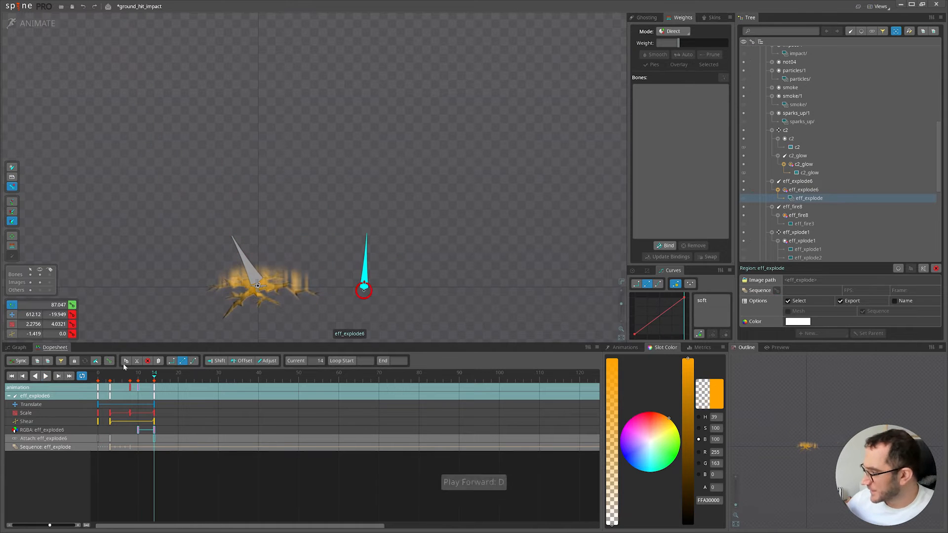
Duplicate the eff_explode6 slot in Setup mode together with its animation keys.
click(32, 23)
scroll(810, 191, down, 2)
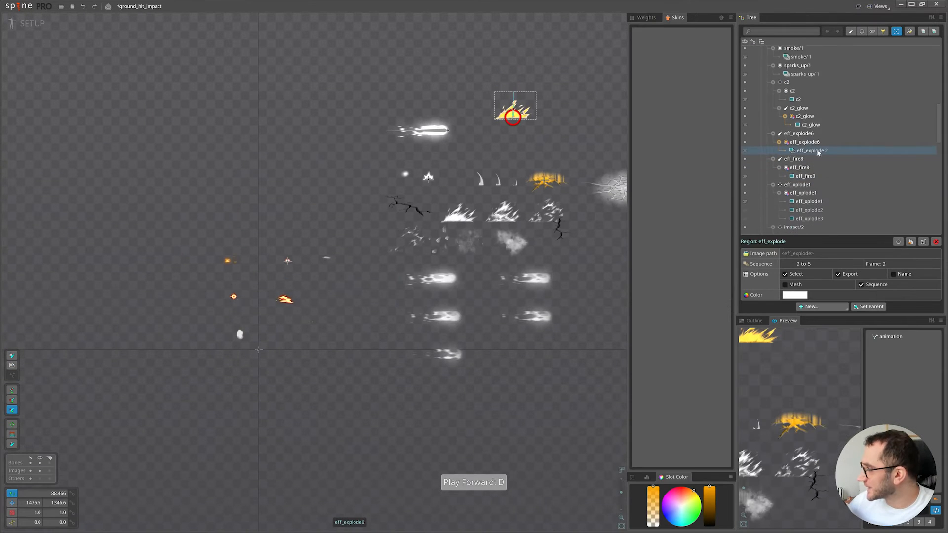
click(817, 140)
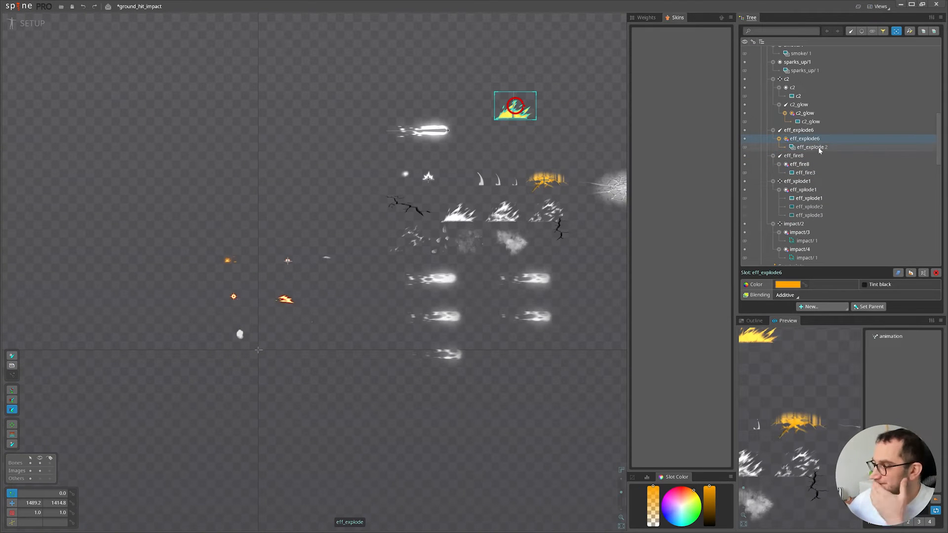
key(ctrl+d)
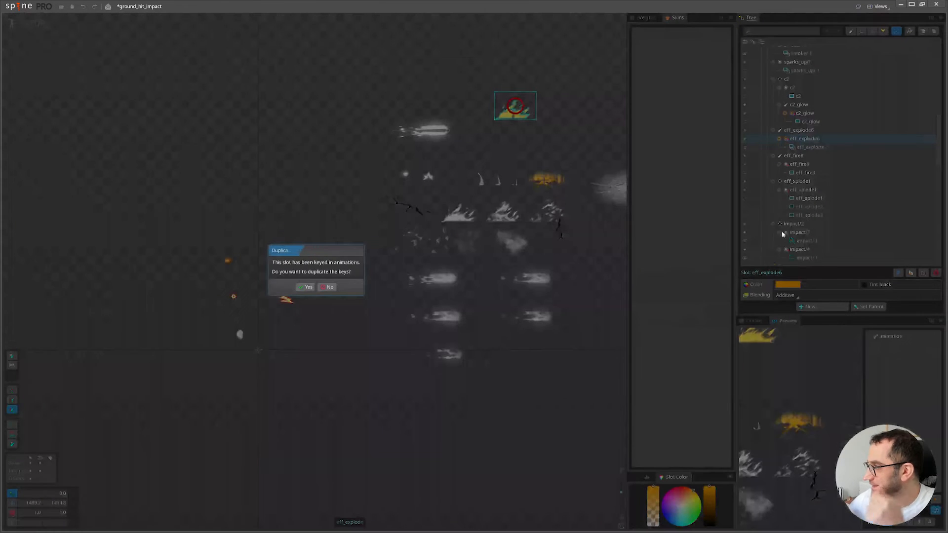
click(305, 287)
Offset the eff_explode7 slot's attachment, sequence and RGBA keys one frame later in Animate mode, and scrub through the burst.
click(33, 23)
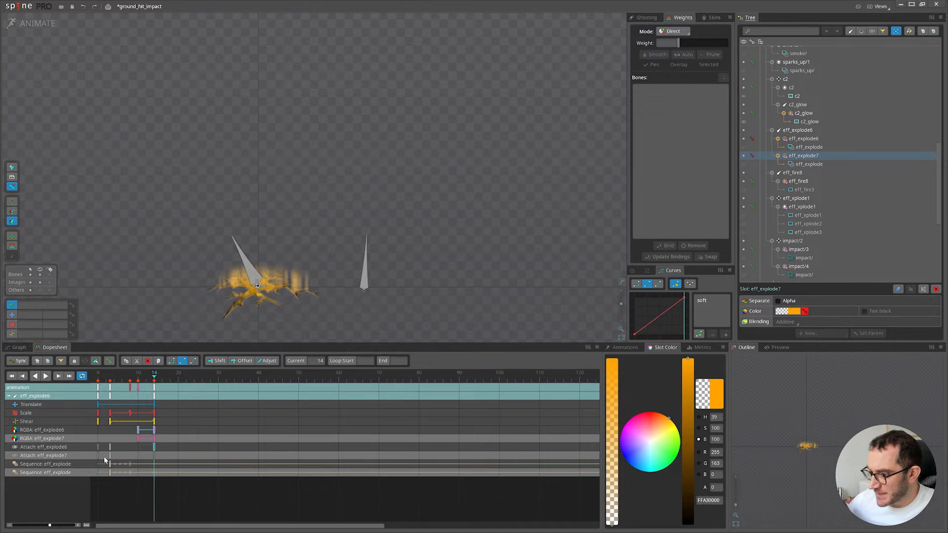
drag(108, 459, 114, 473)
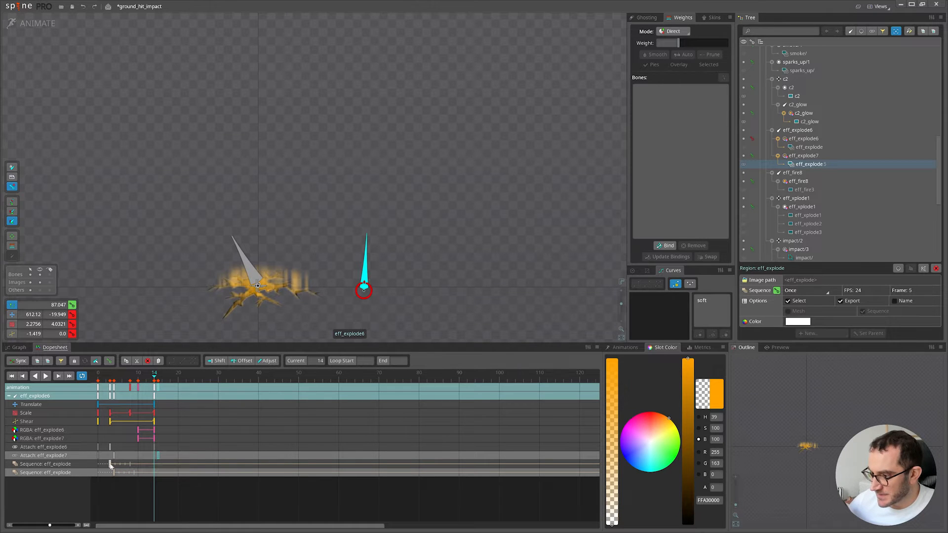
click(138, 439)
drag(139, 441, 141, 440)
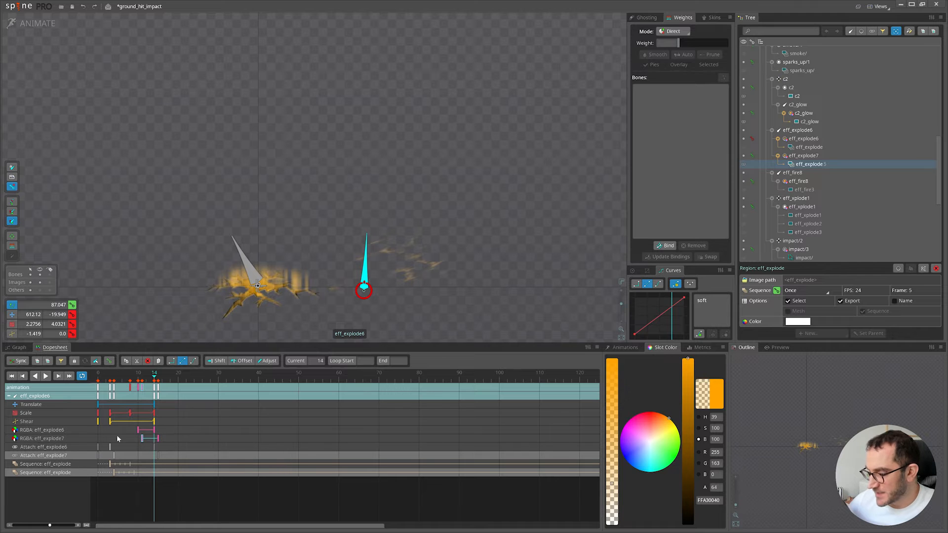
drag(109, 378, 146, 399)
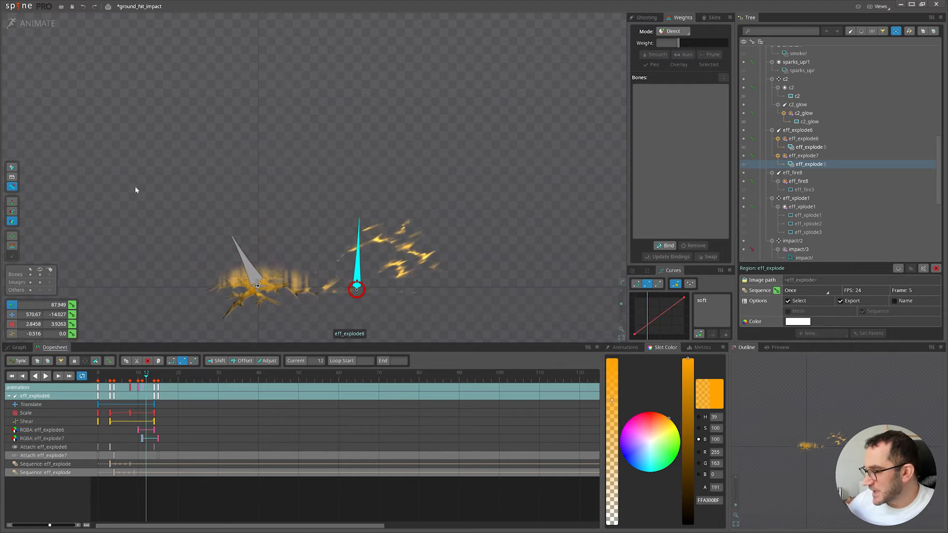
Set the eff_explode7 slot's blending mode to Normal in Setup mode.
click(23, 22)
click(839, 155)
click(784, 295)
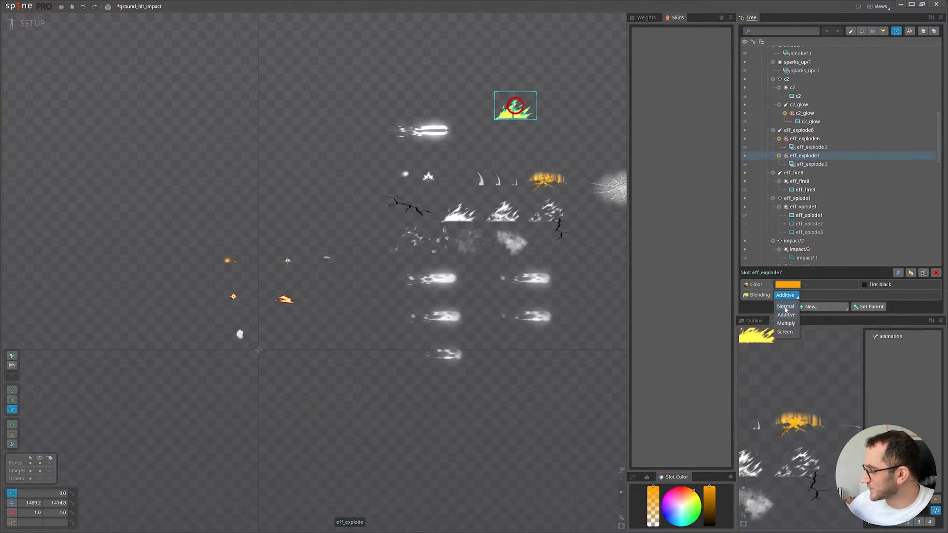
click(785, 307)
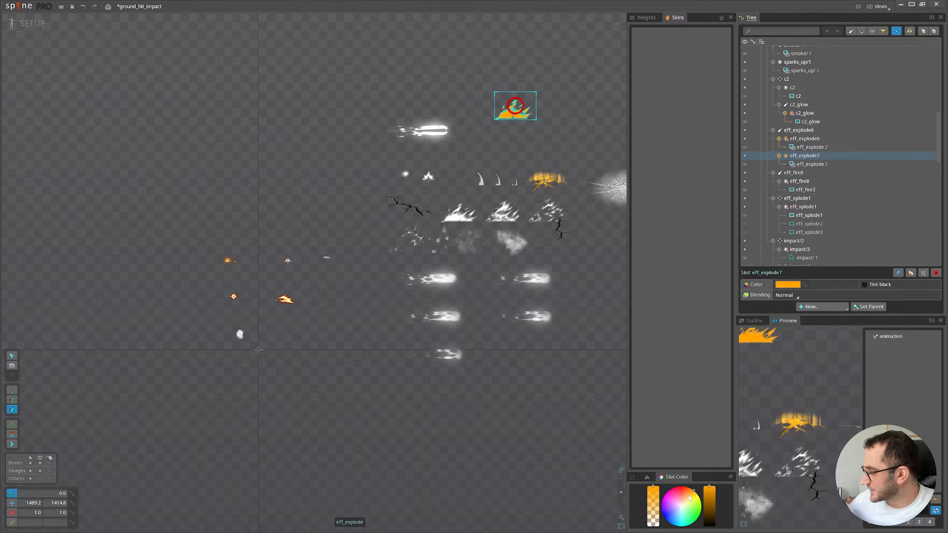
Tint the eff_explode7 slot dark red and lower it in the draw order behind the orange explosion.
drag(692, 499, 684, 488)
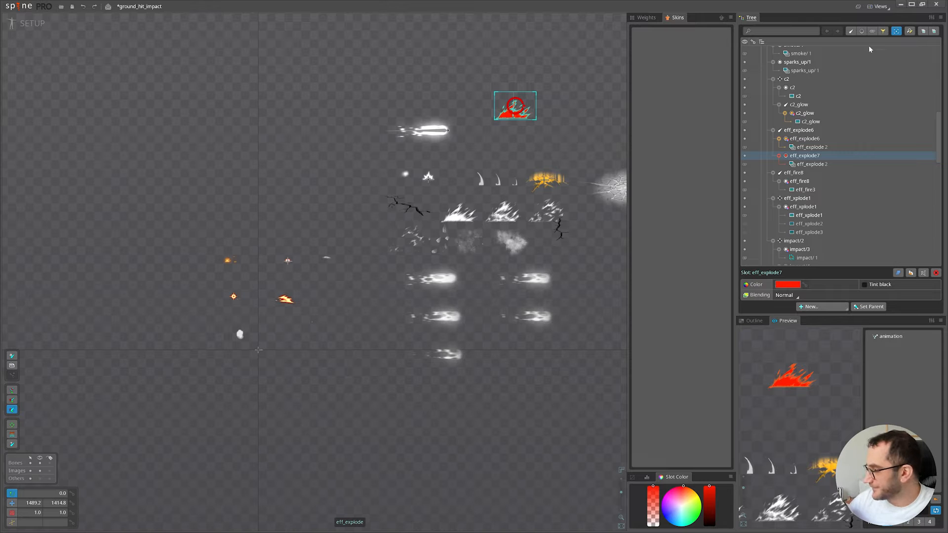
key(KP_Subtract)
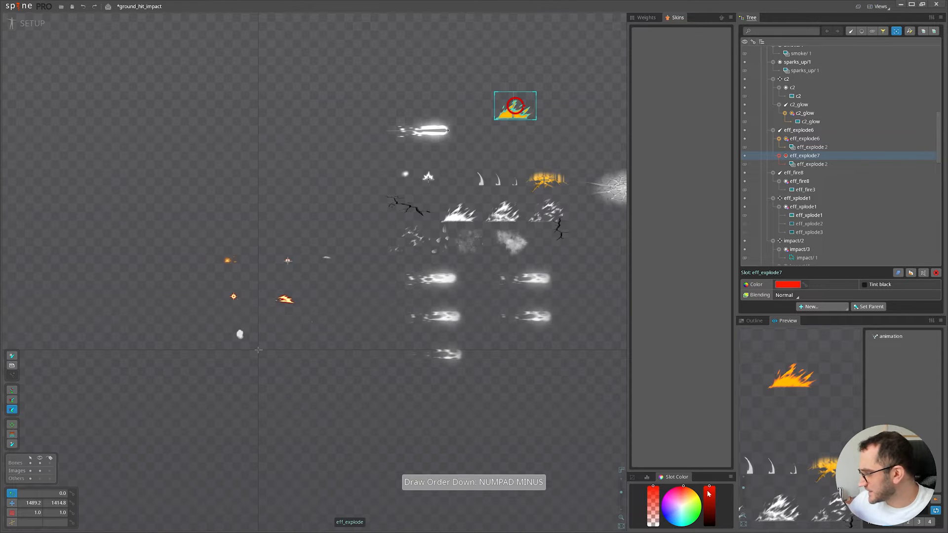
drag(710, 495, 711, 512)
scroll(540, 173, up, 5)
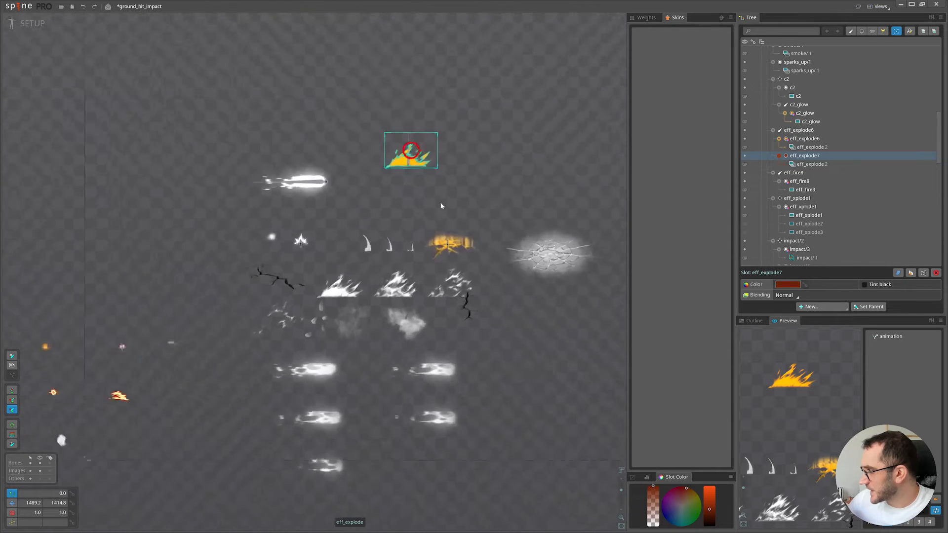
Offset the dark eff_explode7 explosion slightly to the right of the orange one and shift its slot color toward orange-brown.
key(v)
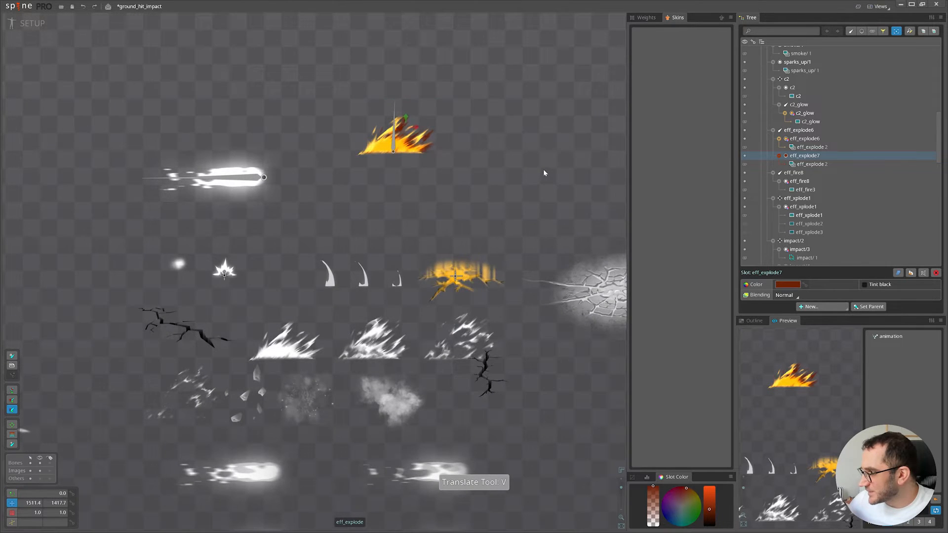
scroll(543, 171, up, 3)
drag(577, 170, 576, 172)
scroll(575, 173, down, 1)
drag(686, 489, 680, 493)
scroll(805, 375, up, 3)
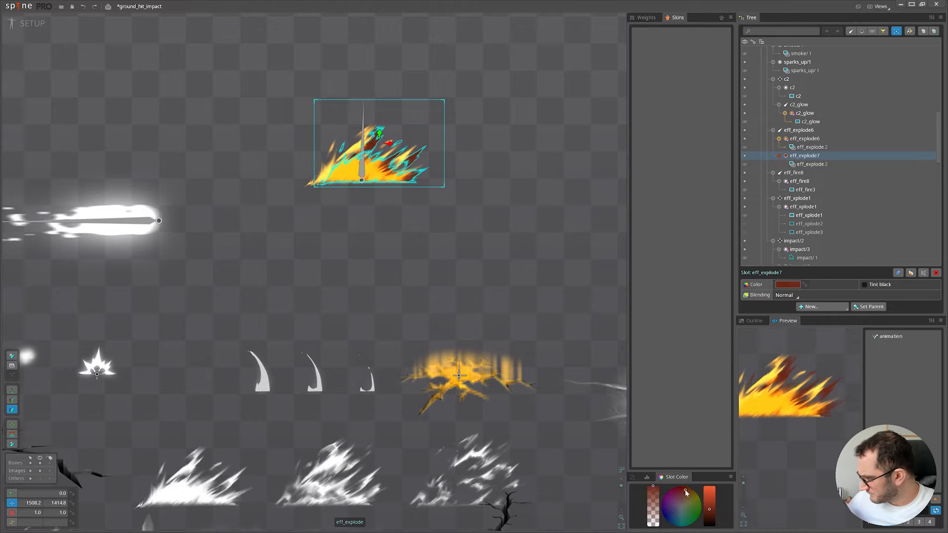
scroll(476, 307, down, 2)
drag(476, 307, 442, 281)
scroll(442, 282, down, 2)
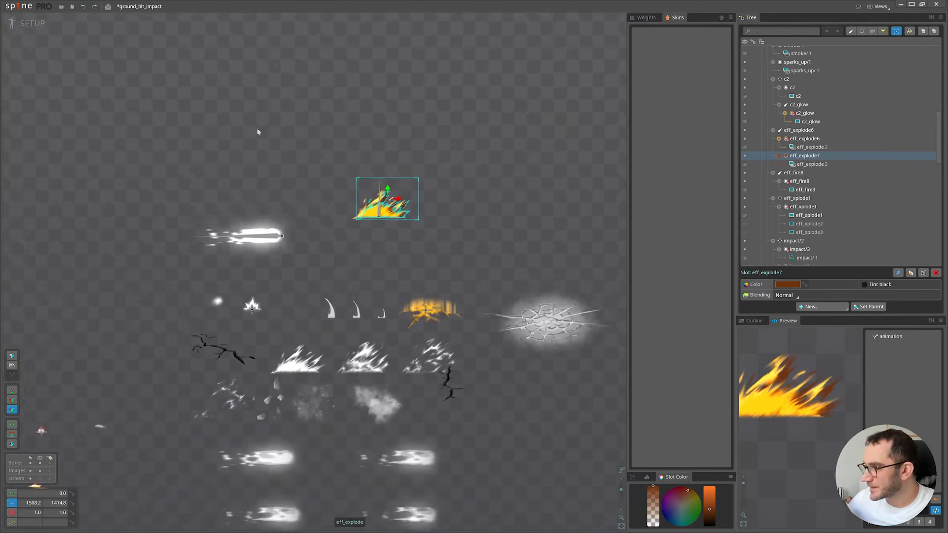
Play and scrub the explosion in Animate mode with bones hidden, and compare the eff_explode7 color with Setup mode.
click(19, 24)
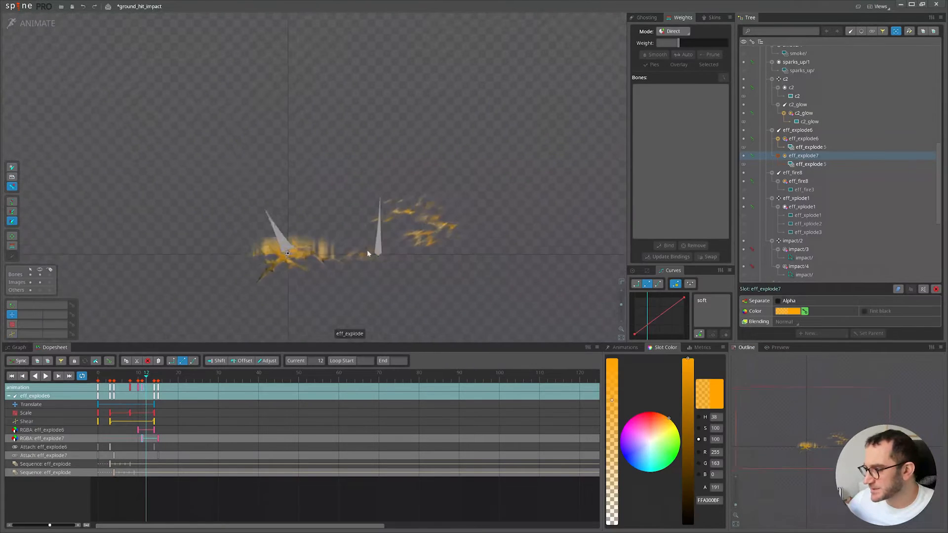
click(94, 385)
key(d)
key(space)
key(ctrl+b)
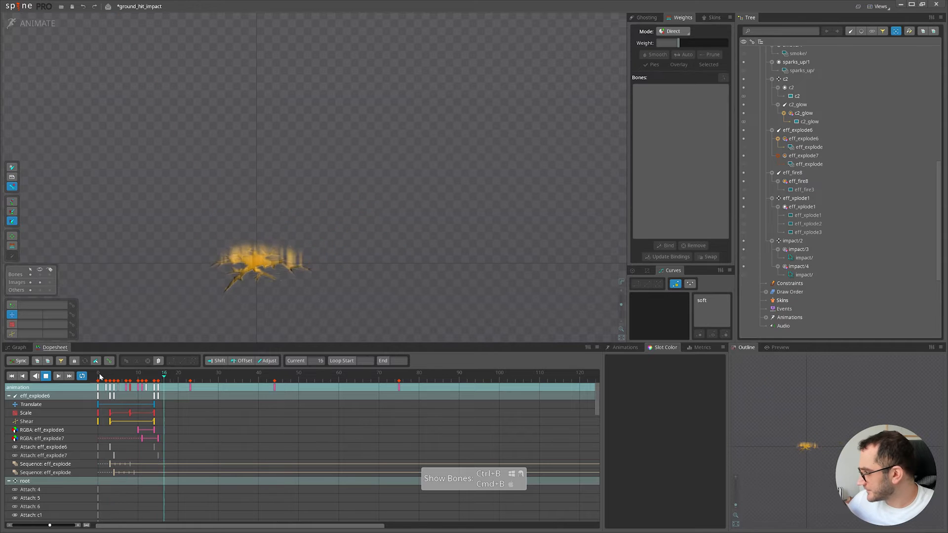
click(125, 378)
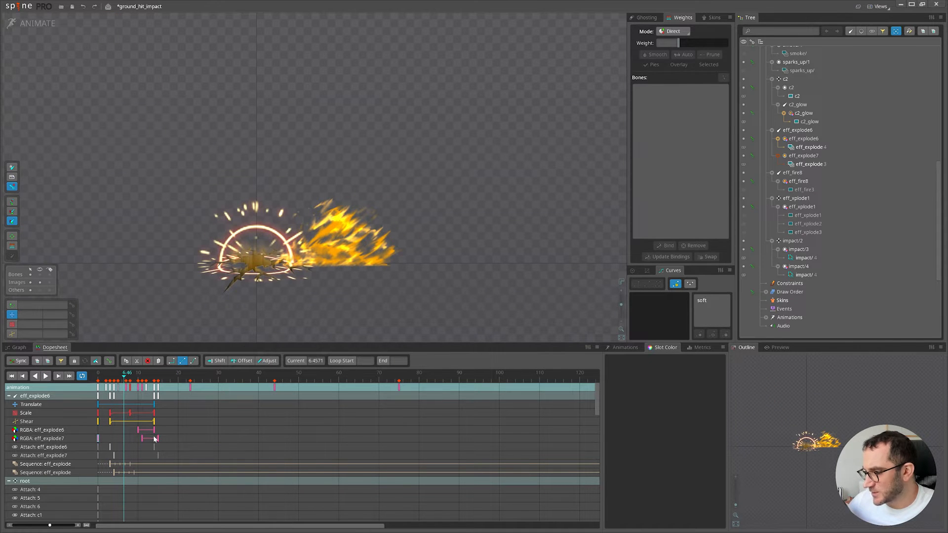
click(31, 23)
scroll(487, 123, up, 2)
click(28, 24)
drag(260, 197, 274, 166)
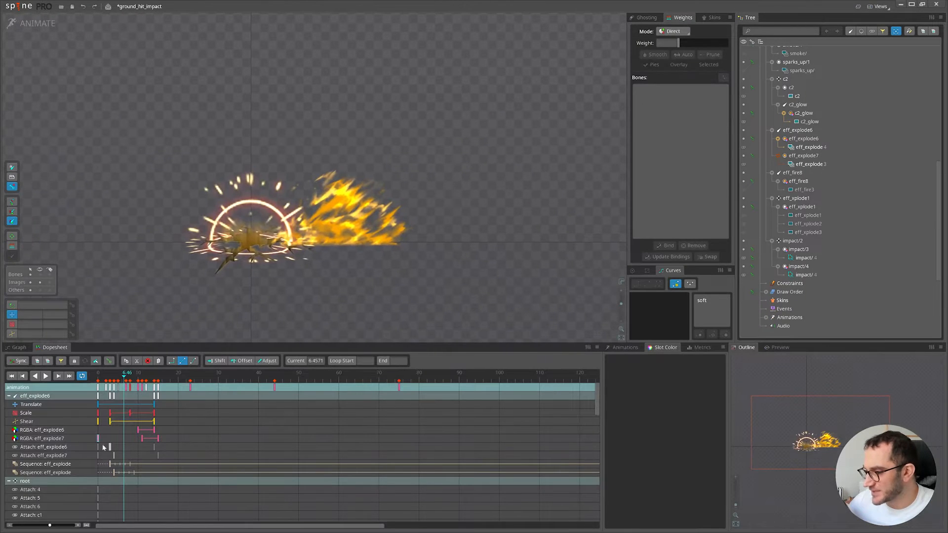
Separate alpha from the eff_explode7 slot's color keys and delete all its RGB keys, leaving only the alpha keys.
click(66, 438)
scroll(354, 191, up, 1)
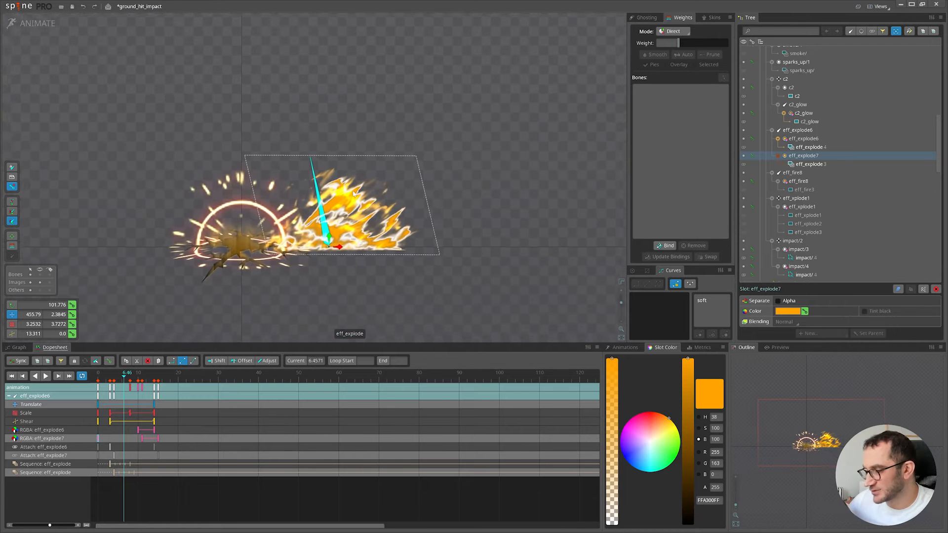
click(781, 301)
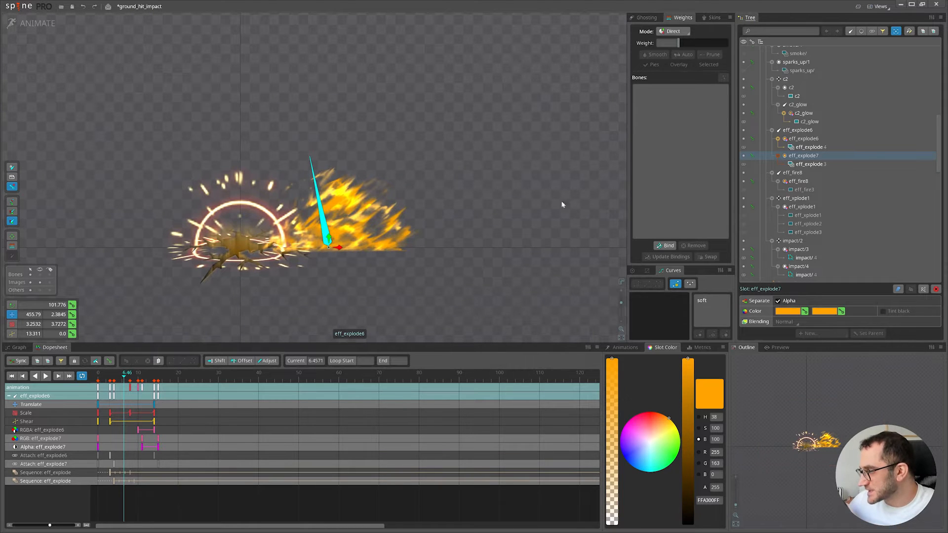
drag(403, 214, 339, 251)
scroll(257, 259, up, 1)
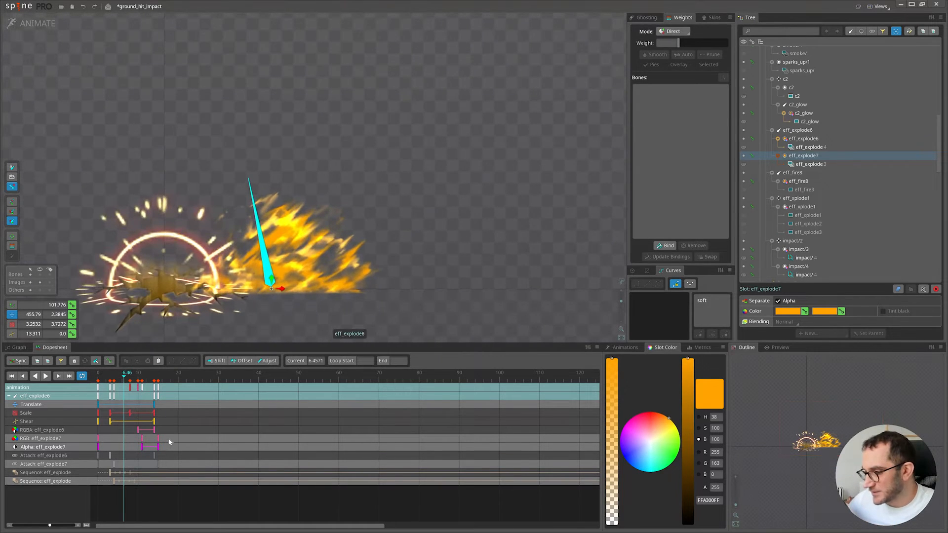
drag(170, 436, 104, 443)
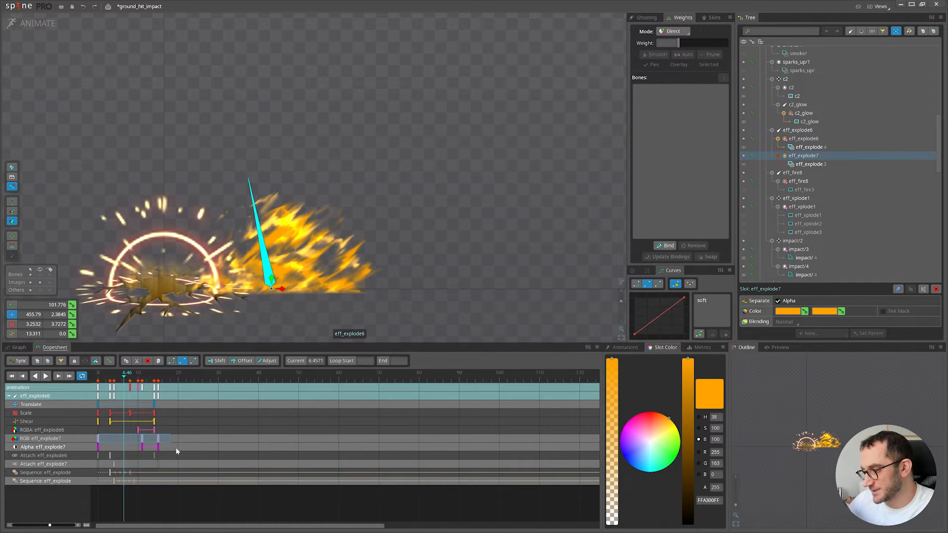
drag(179, 439, 86, 444)
drag(167, 436, 85, 440)
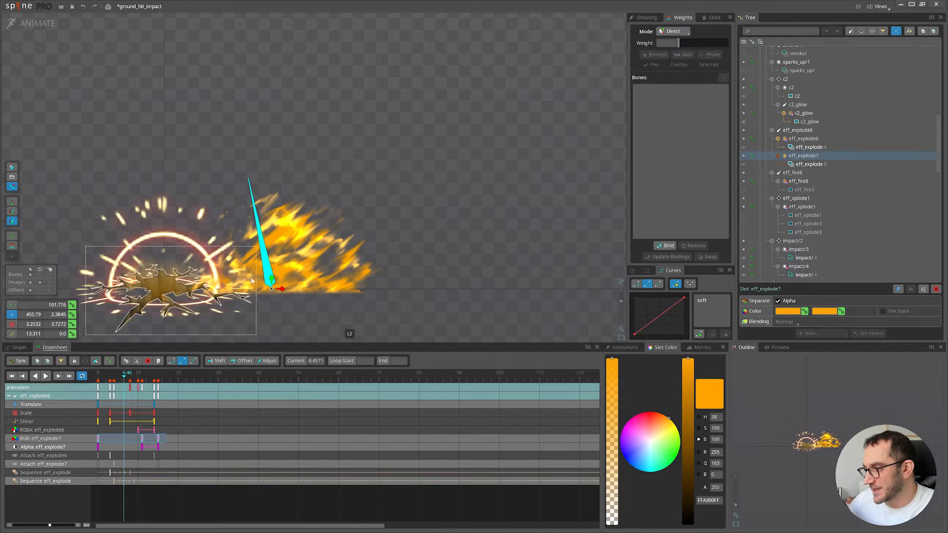
key(Delete)
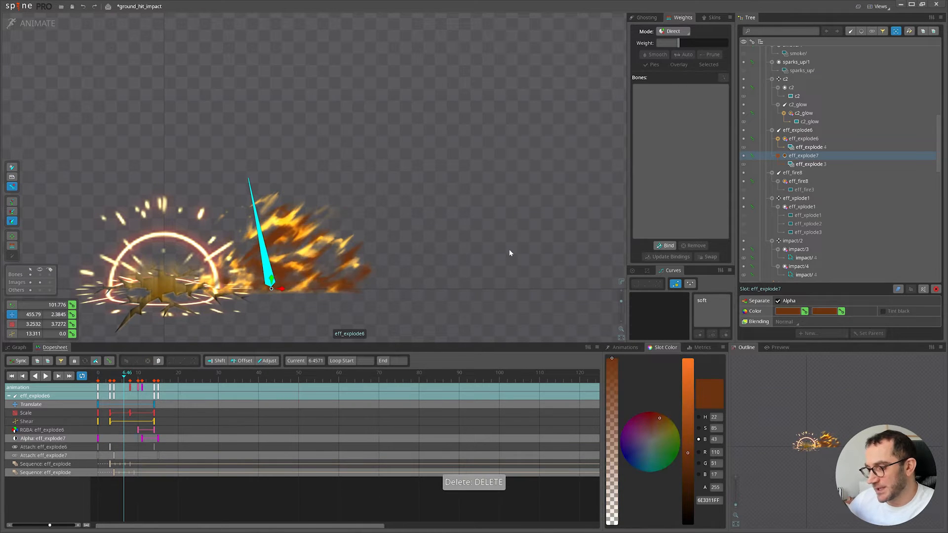
Save the project and play back the animation with the dark explosion layer.
drag(410, 293, 451, 248)
scroll(451, 247, down, 1)
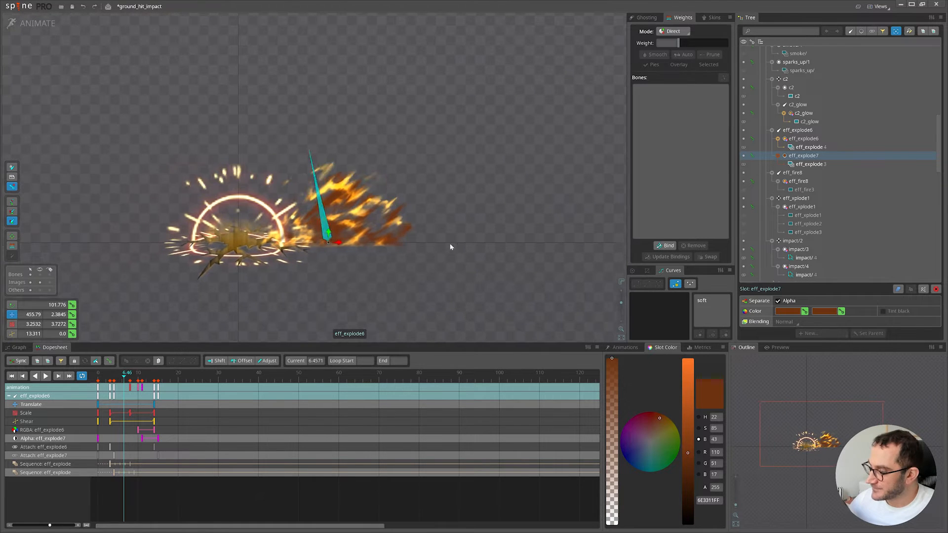
key(ctrl+s)
key(d)
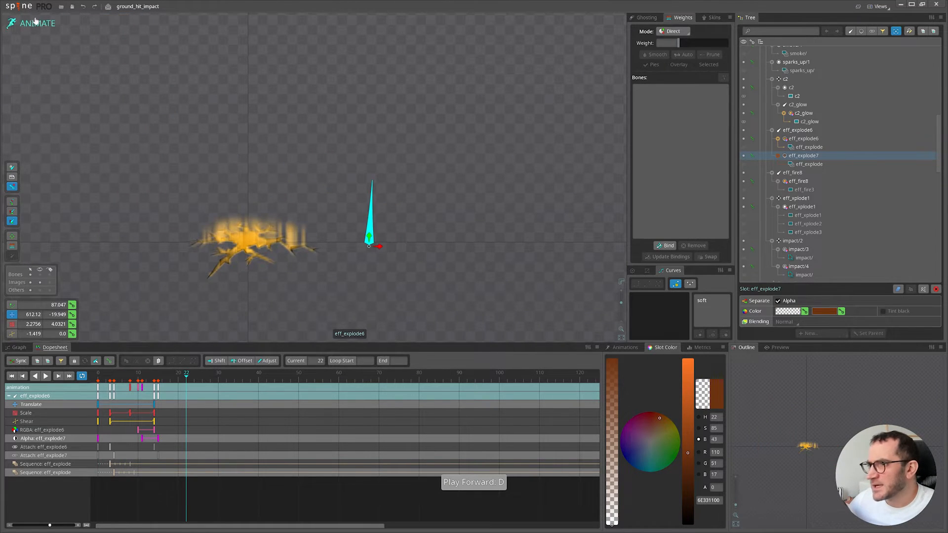
Scale the dust/1 bone to about 7.05, move it to about X 95.6, Y -6.9, and keep its transform keys at frame 0.
click(34, 23)
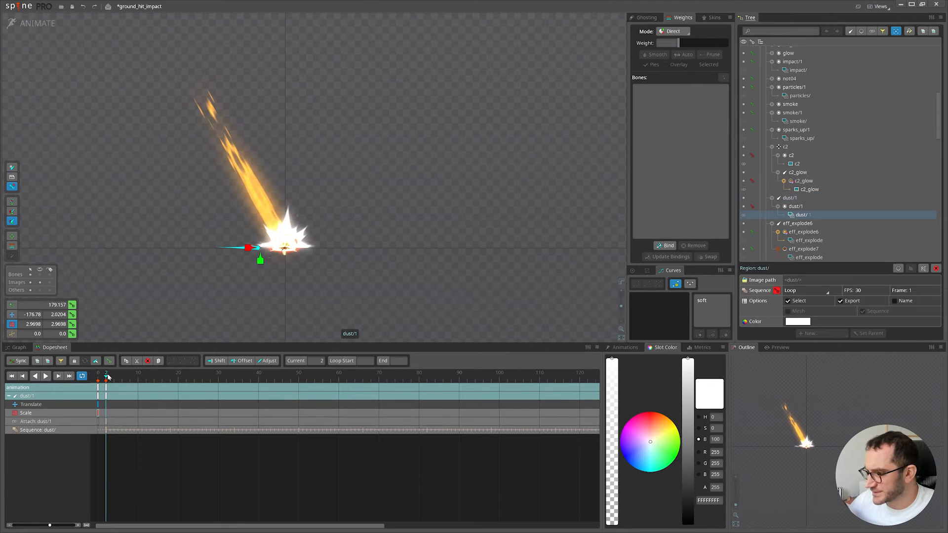
drag(108, 377, 134, 377)
drag(387, 274, 563, 273)
key(v)
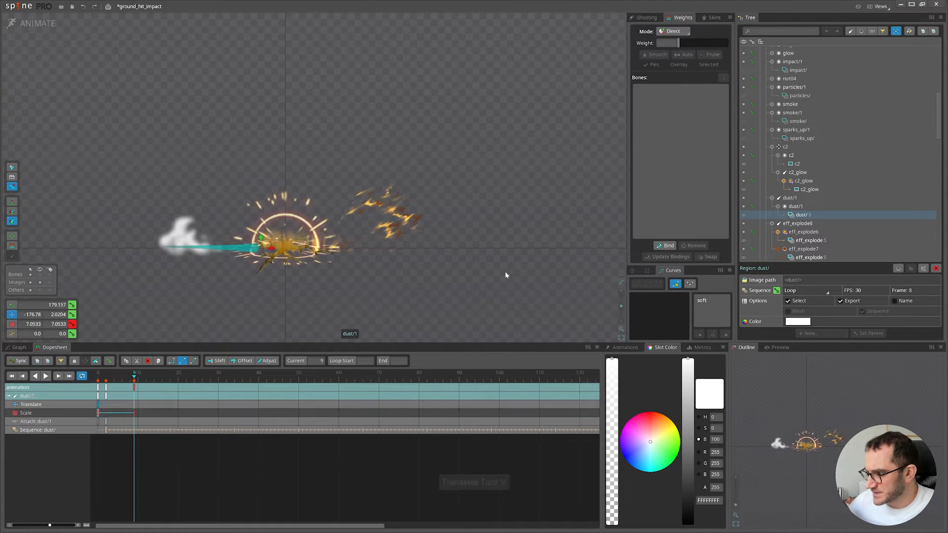
drag(506, 276, 544, 277)
drag(149, 400, 110, 381)
Play back the dust animation, save the project and return to Setup mode.
key(d)
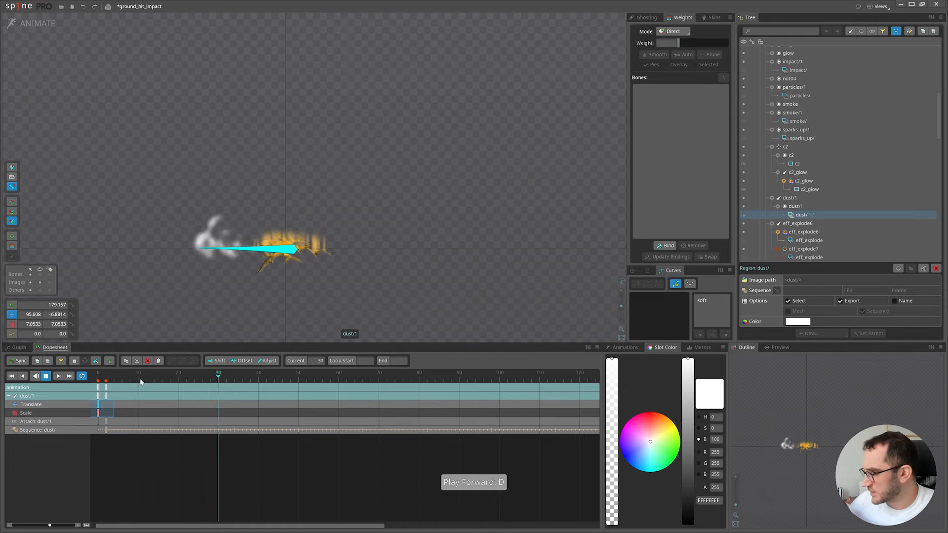
key(ctrl+s)
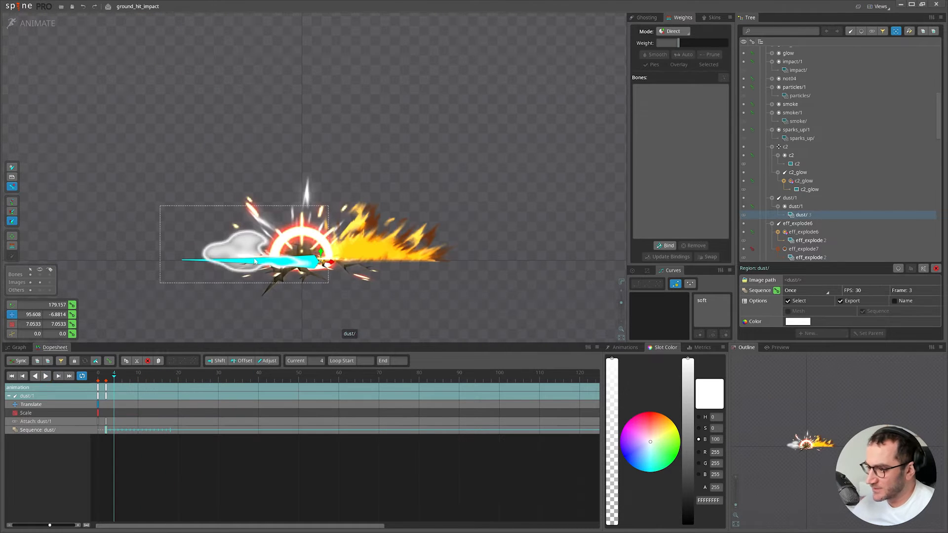
drag(107, 379, 128, 384)
click(23, 24)
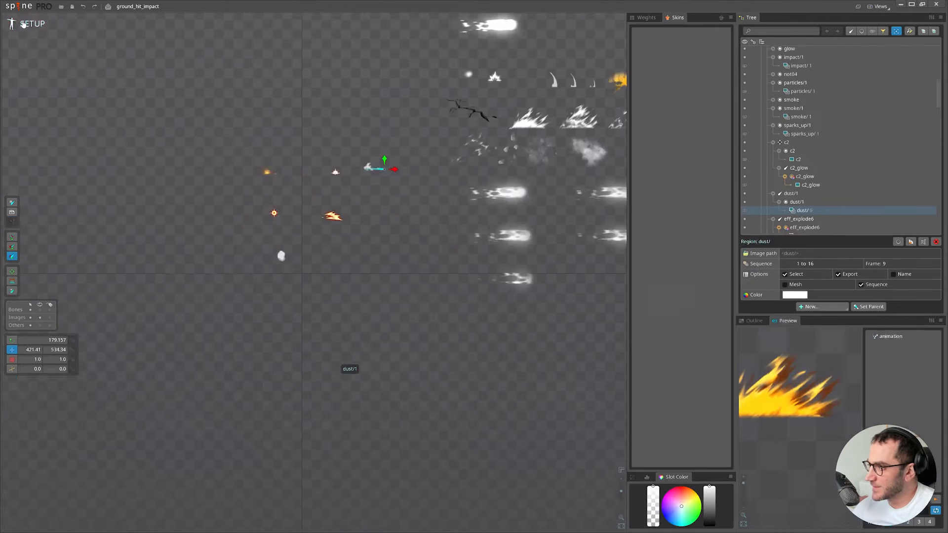
scroll(325, 294, up, 1)
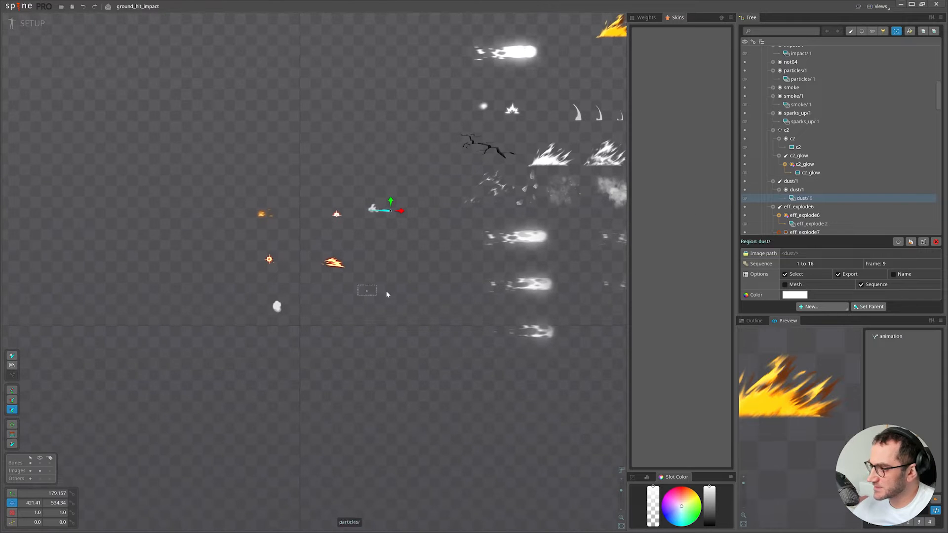
click(807, 182)
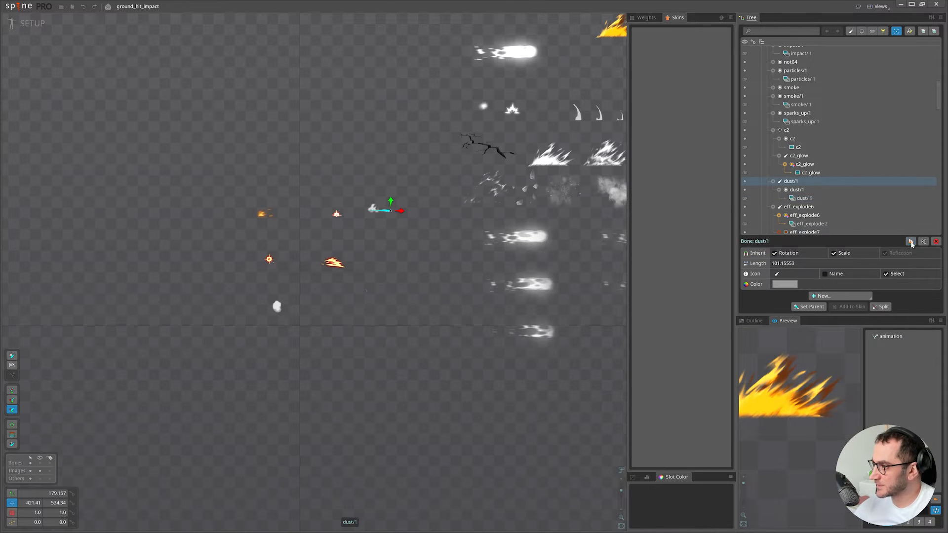
click(912, 242)
key(Return)
click(808, 182)
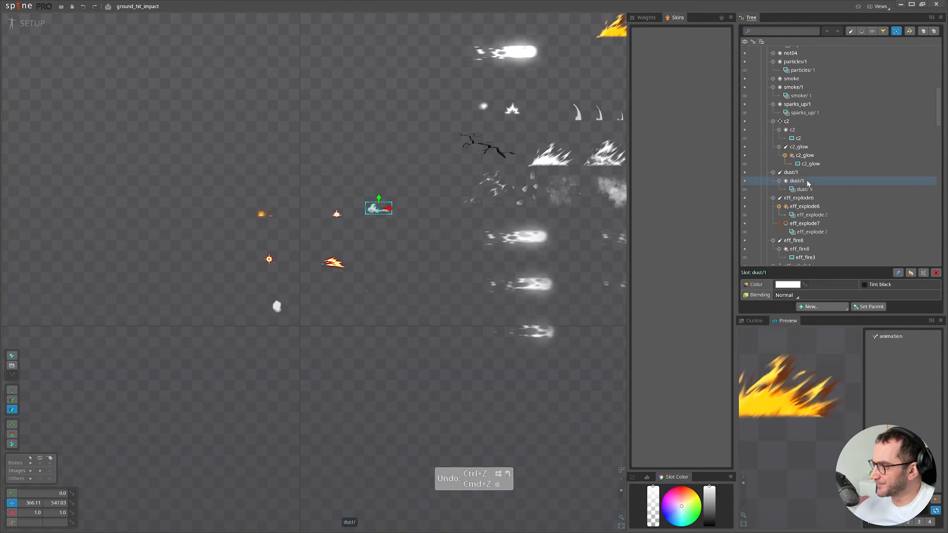
click(797, 172)
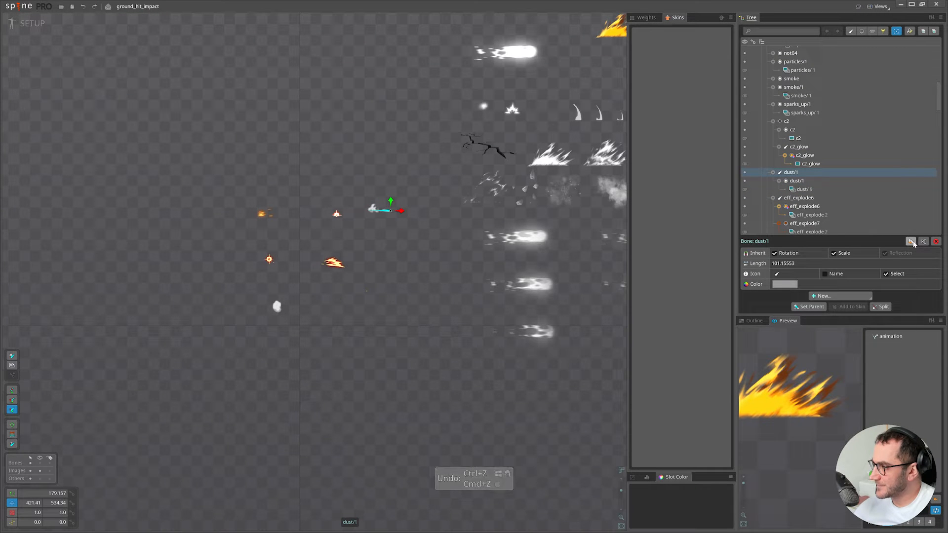
Duplicate the dust/1 slot together with its animation keys.
click(810, 182)
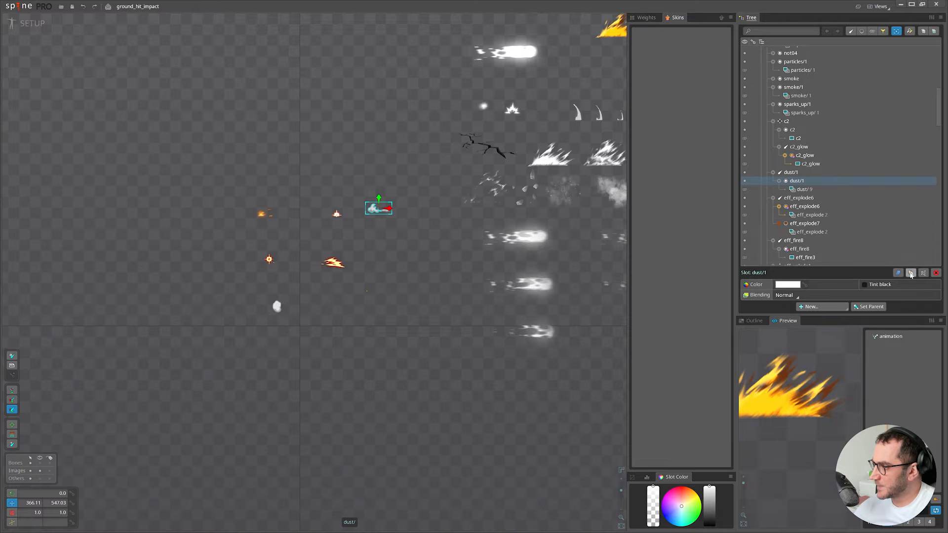
click(911, 275)
click(307, 288)
Tint the duplicated dust/3 slot semi-transparent gray and shift its dust image slightly right of the original.
scroll(400, 257, up, 3)
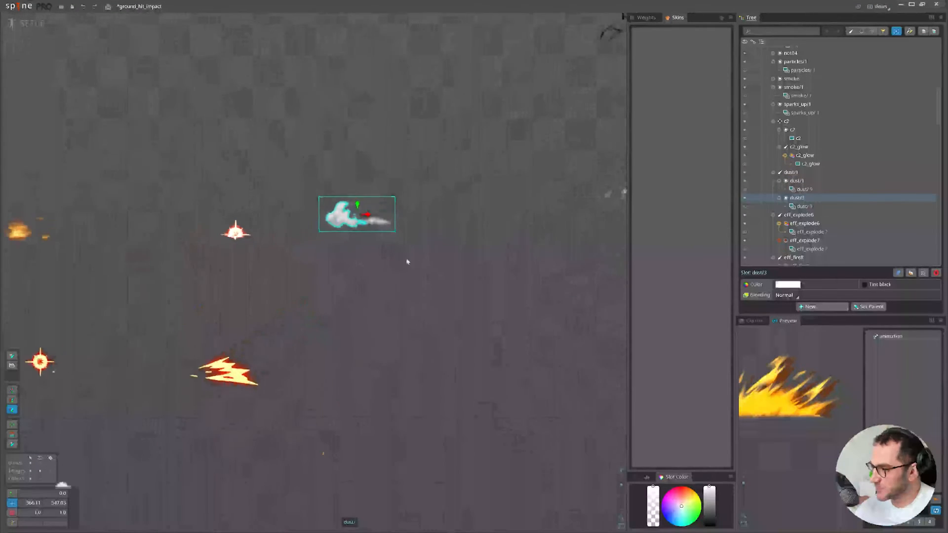
scroll(451, 243, up, 2)
drag(710, 489, 710, 506)
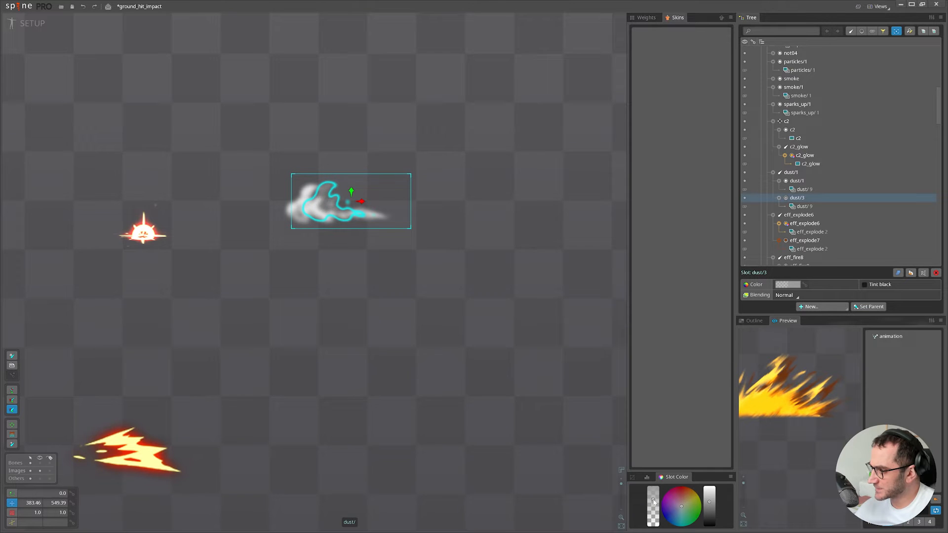
scroll(402, 313, up, 4)
click(436, 332)
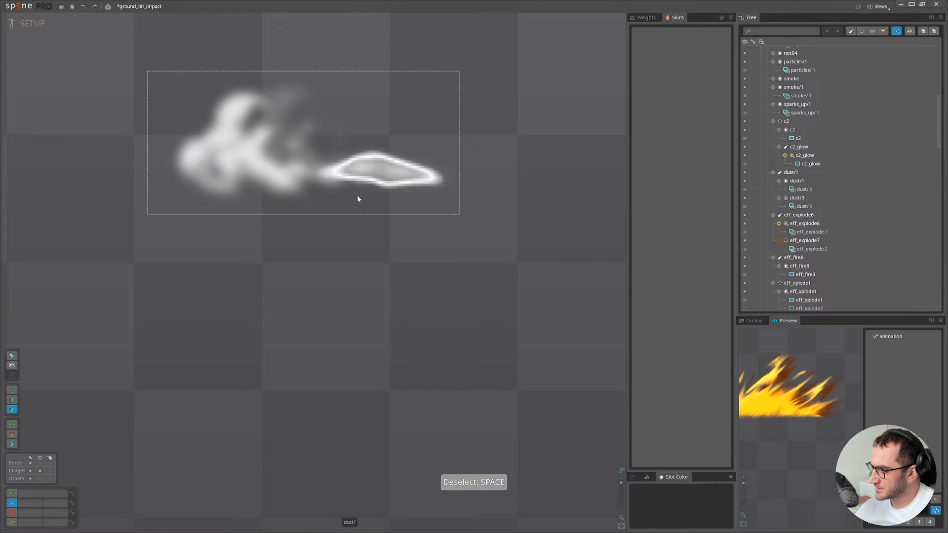
Scale the dust/3 slot's attachment down to about 0.94.
click(318, 124)
scroll(387, 266, down, 5)
scroll(375, 303, up, 2)
key(x)
drag(538, 255, 531, 258)
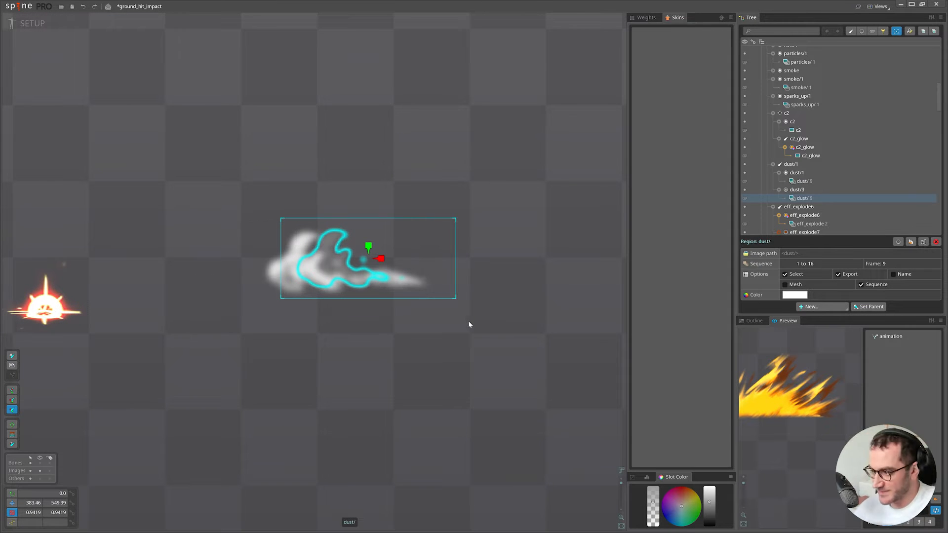
scroll(505, 380, down, 2)
click(446, 376)
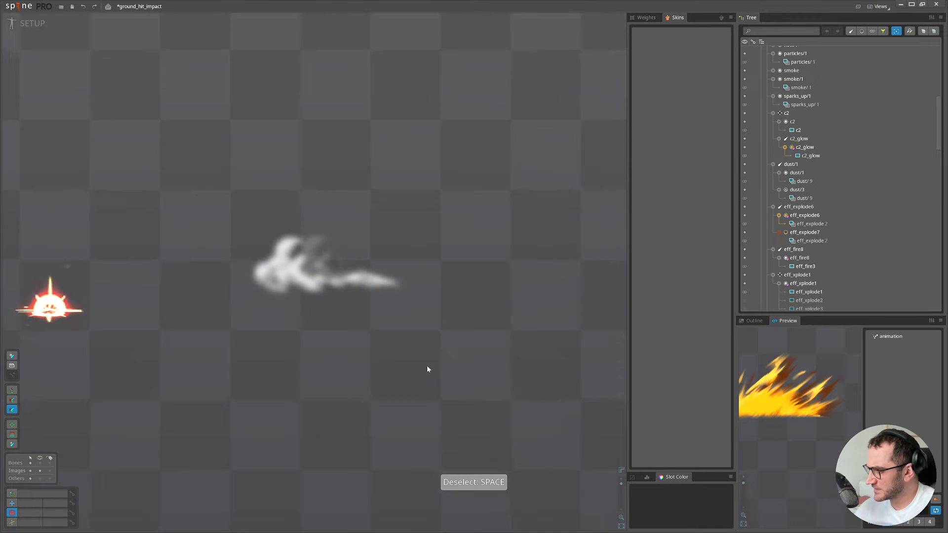
Try moving the dust/1 bone upward to test whether both dust layers follow it.
scroll(427, 365, down, 5)
drag(361, 259, 396, 281)
key(ctrl+b)
scroll(376, 251, up, 1)
click(372, 245)
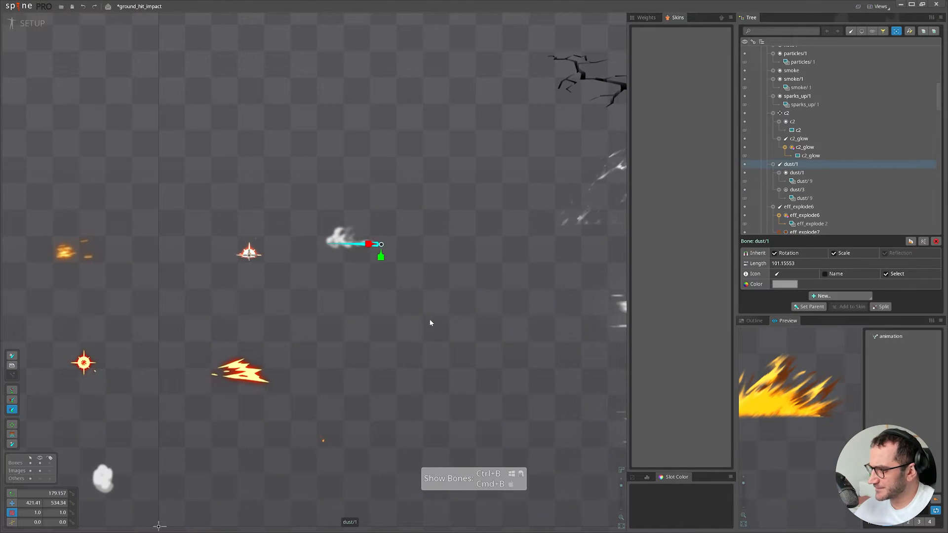
key(v)
drag(467, 326, 477, 248)
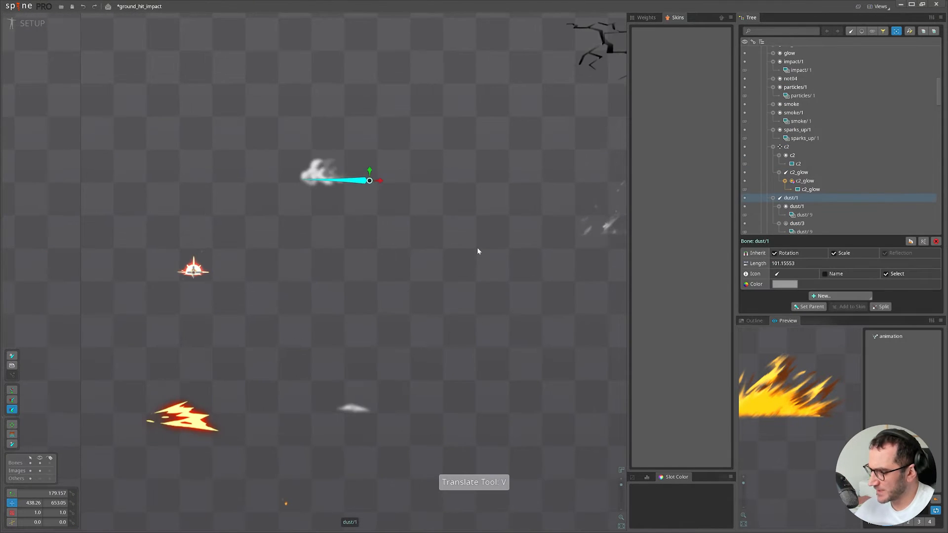
key(ctrl+z)
Save the project and offset the dust/3 slot's attachment and sequence keys one frame later, to frame 3, in Animate mode.
key(ctrl+s)
click(32, 24)
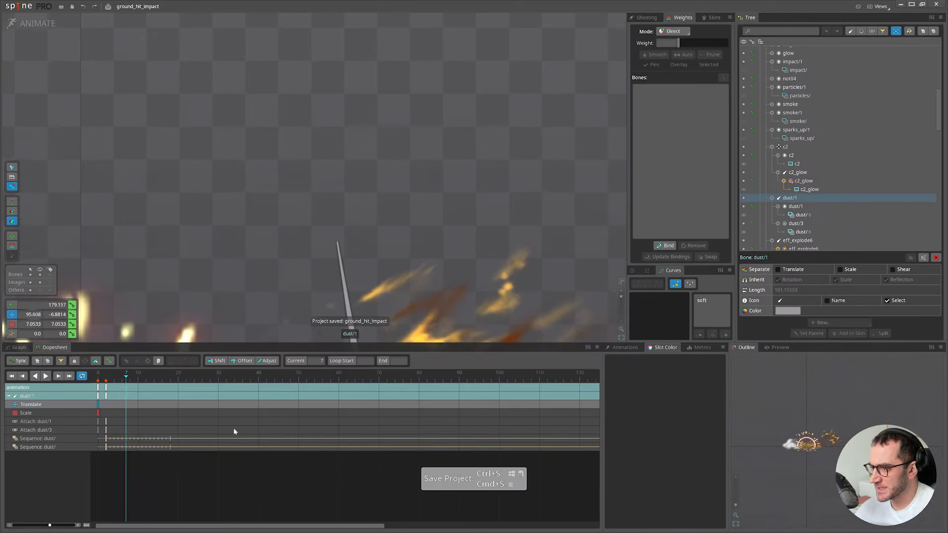
drag(107, 447, 111, 447)
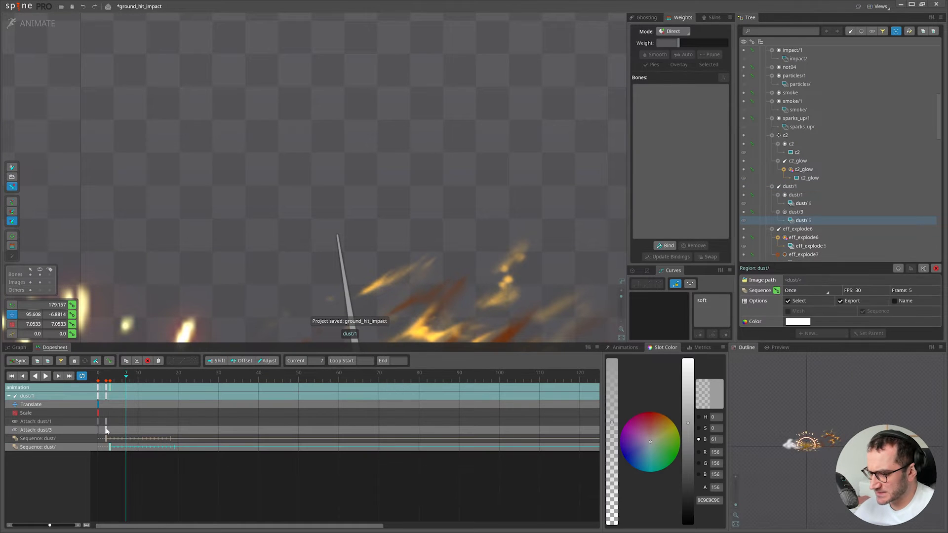
mouse_move(110, 376)
mouse_down()
mouse_move(97, 375)
mouse_move(106, 375)
mouse_up()
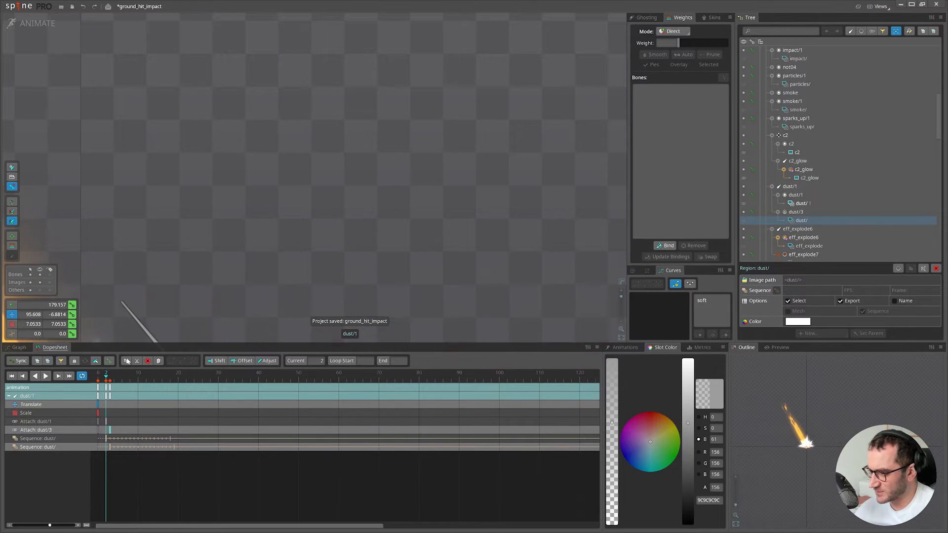
Check the dust around frame 9, and duplicate the dust/1 slot in Setup mode.
drag(163, 321, 346, 207)
scroll(345, 208, down, 3)
drag(353, 304, 389, 306)
click(99, 397)
drag(106, 378, 135, 378)
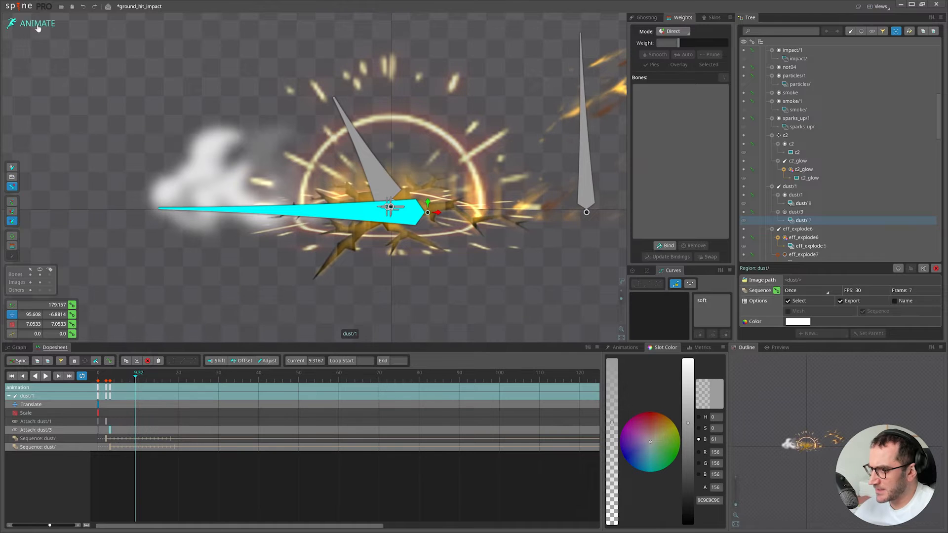
click(34, 24)
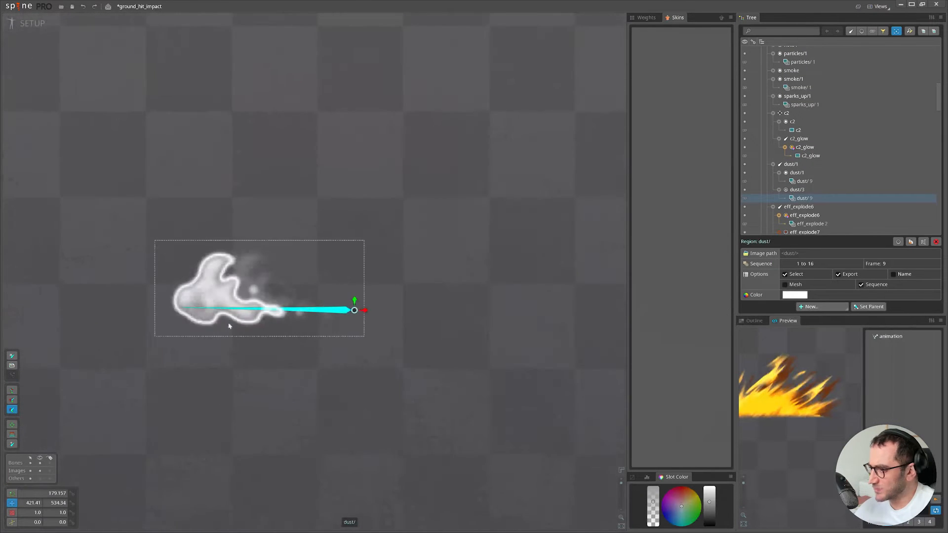
click(228, 324)
click(806, 173)
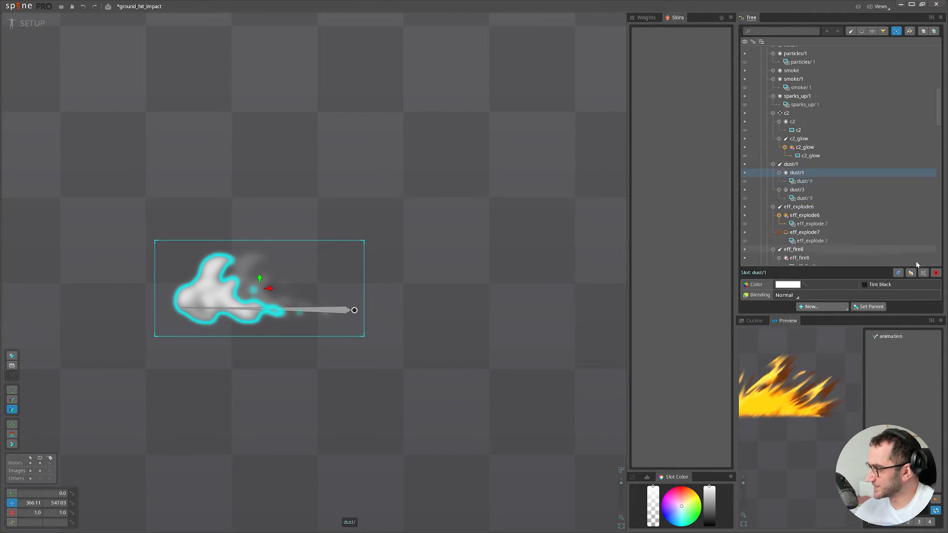
click(911, 273)
Scale the dust/4 image to about 0.94, rotate it about 1°, and place it slightly below and right of the original dust.
click(308, 288)
key(v)
key(x)
drag(502, 389, 495, 389)
key(v)
key(c)
key(v)
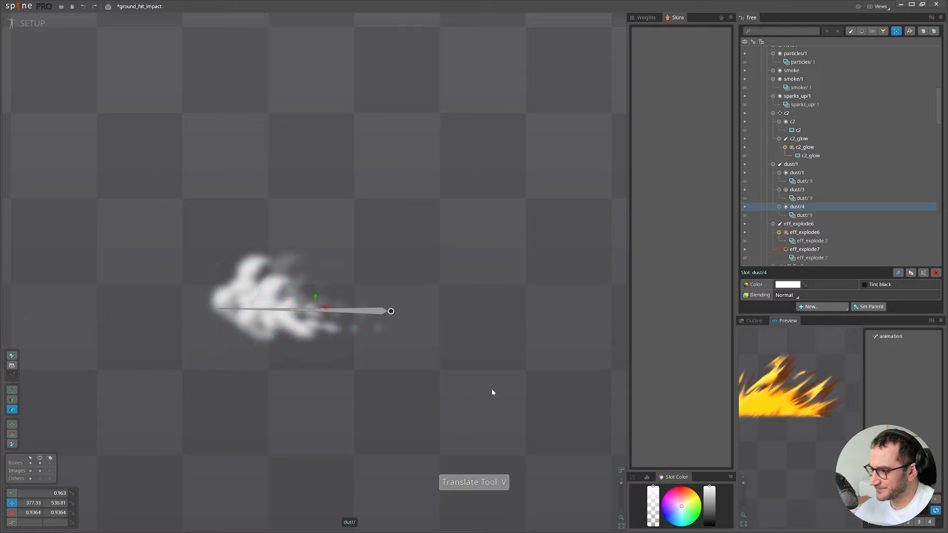
Move the dust/1 image to about 360.8, 549.9 and rotate it to 358.29°.
drag(229, 264, 220, 288)
click(220, 288)
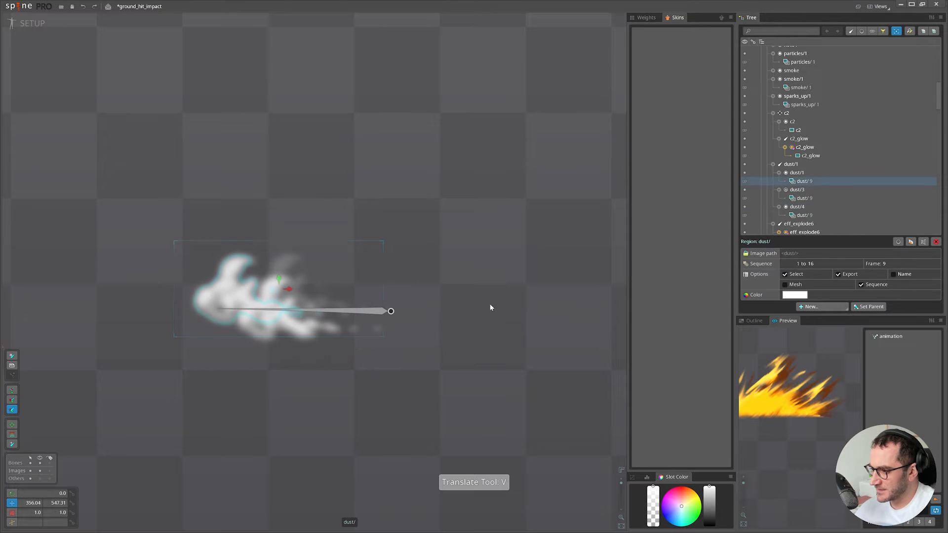
key(v)
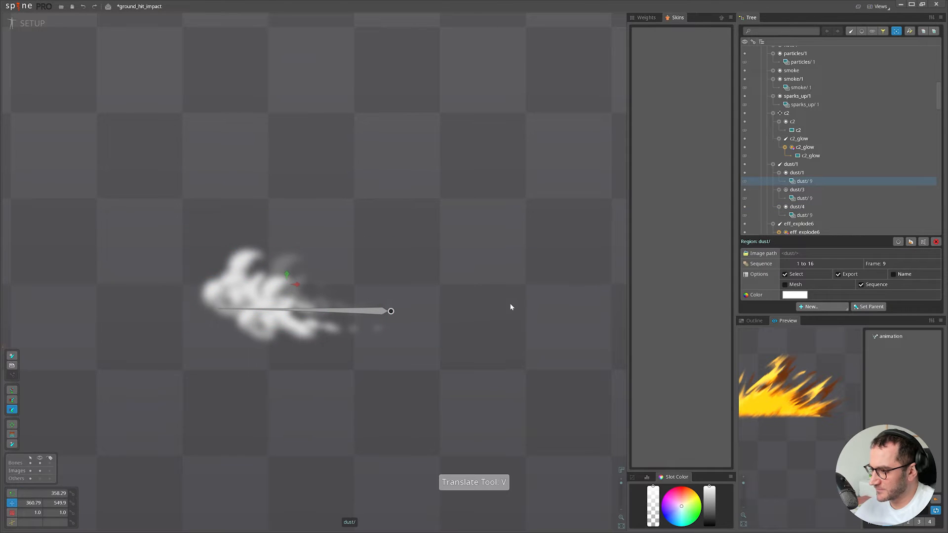
Shift the dust/4 attachment and sequence keys to frame 1 in Animate mode and scrub to frame 8 to check the layering.
scroll(317, 290, down, 2)
click(30, 24)
click(105, 464)
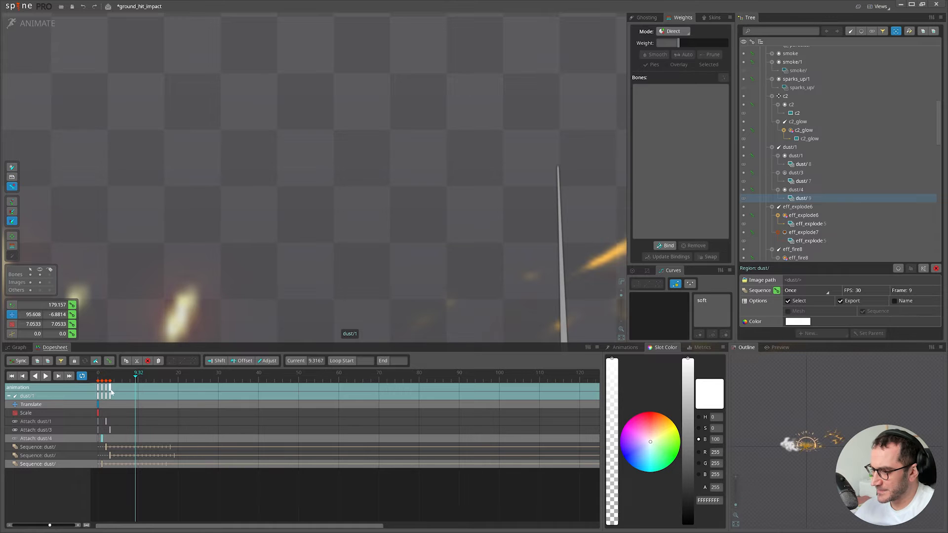
scroll(191, 112, down, 3)
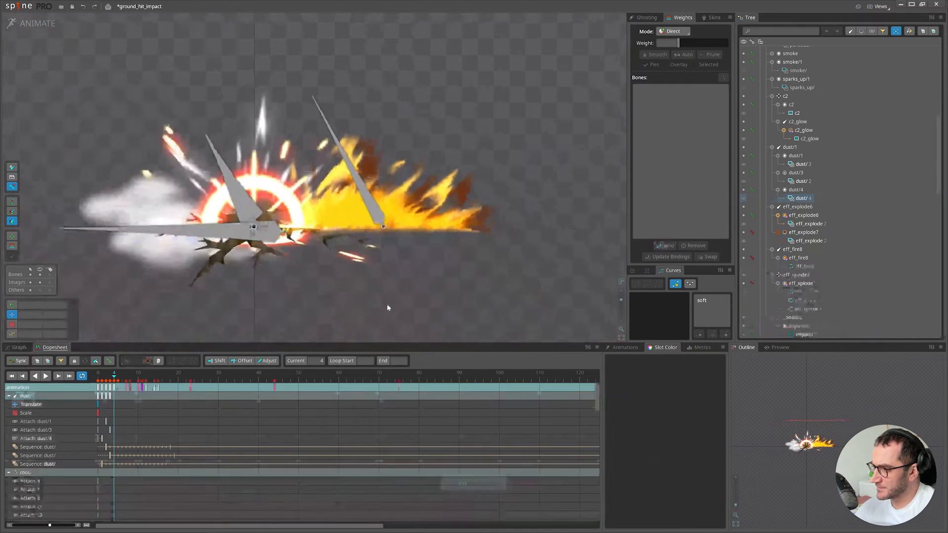
drag(99, 375, 130, 378)
Convert the dust/4 image to a mesh in Setup mode and pull its left corners apart, upper one inward and lower one outward.
click(149, 188)
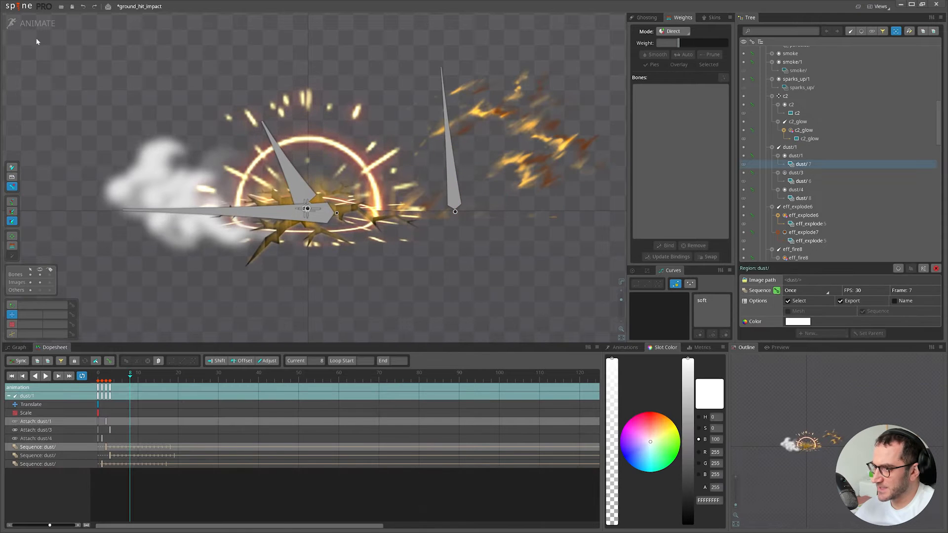
click(32, 23)
drag(465, 141, 332, 322)
scroll(332, 321, up, 5)
click(329, 291)
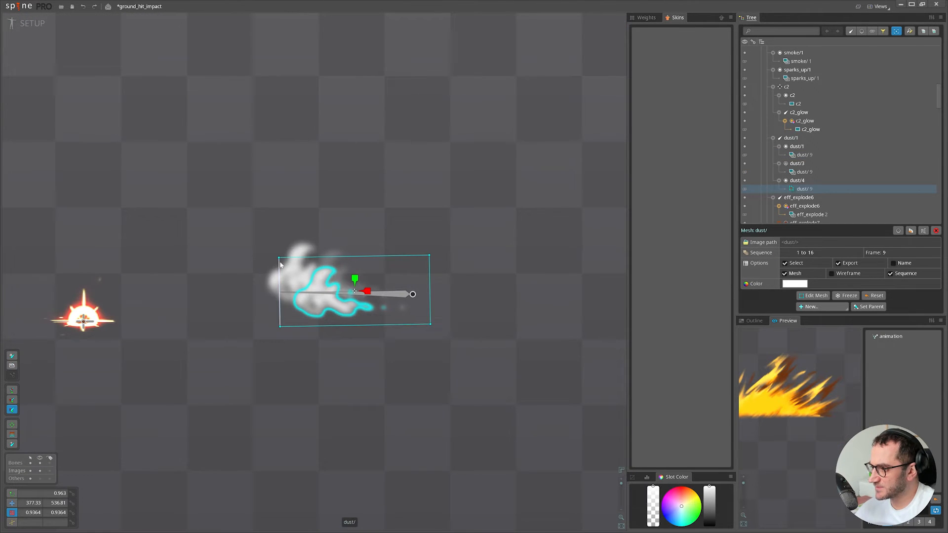
key(v)
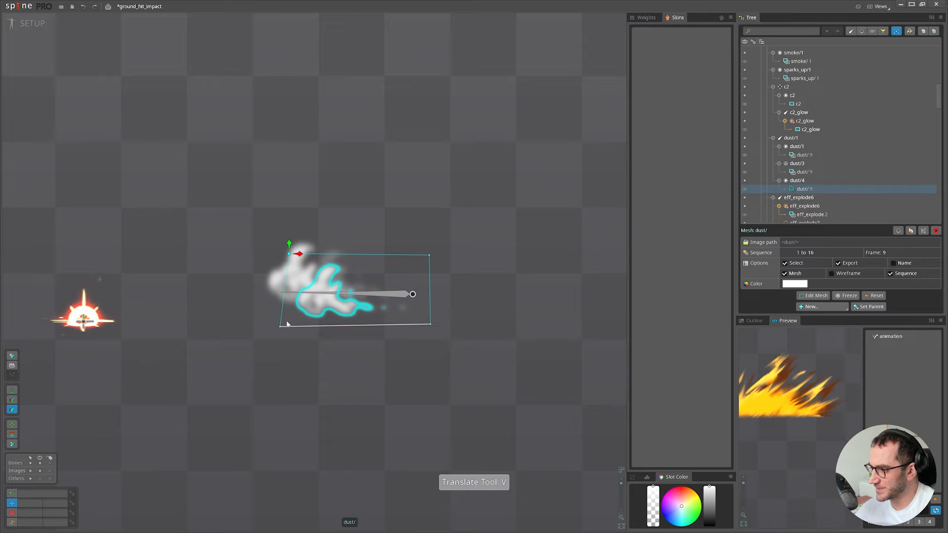
drag(276, 327, 271, 327)
click(815, 295)
scroll(327, 288, up, 4)
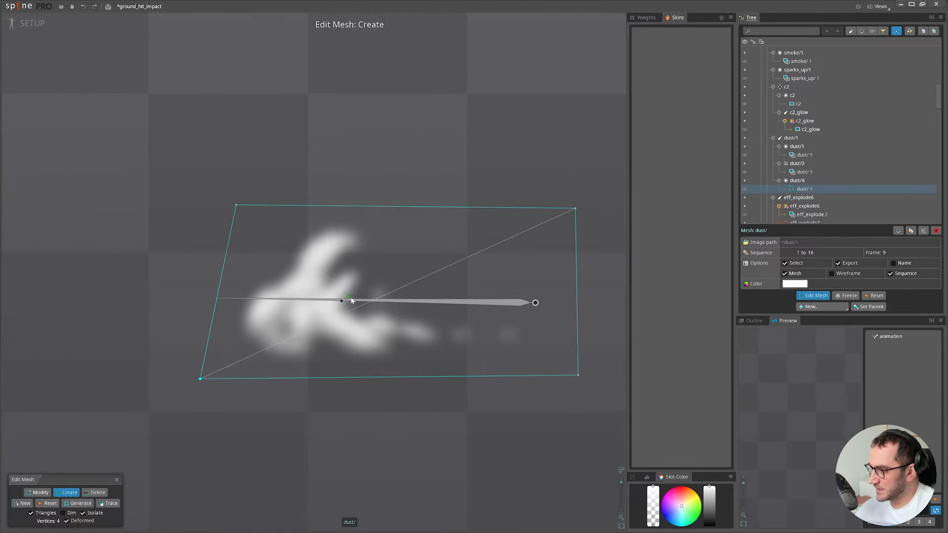
click(117, 479)
scroll(296, 198, down, 4)
drag(441, 253, 457, 250)
Convert the dust/3 image to a mesh, add vertices along its outline, and bow its edges outward.
key(space)
click(381, 156)
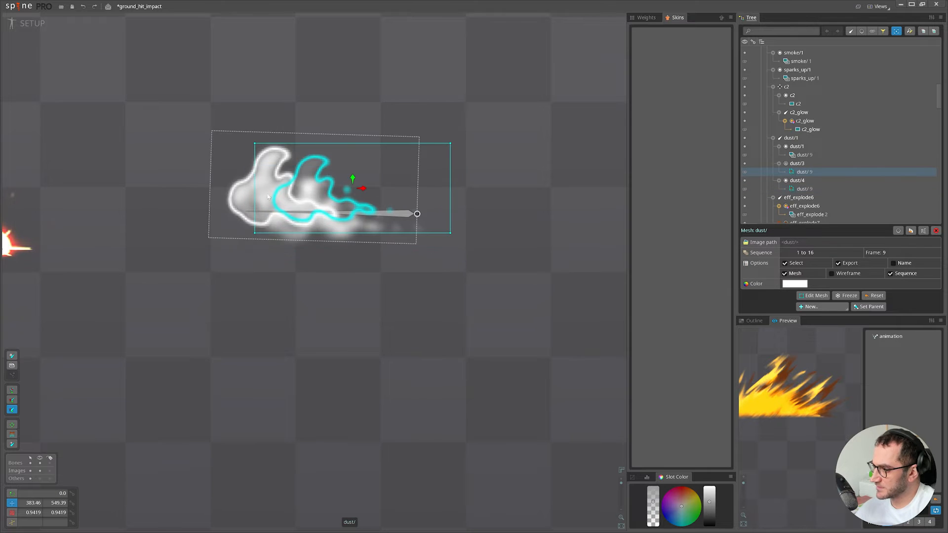
double_click(281, 207)
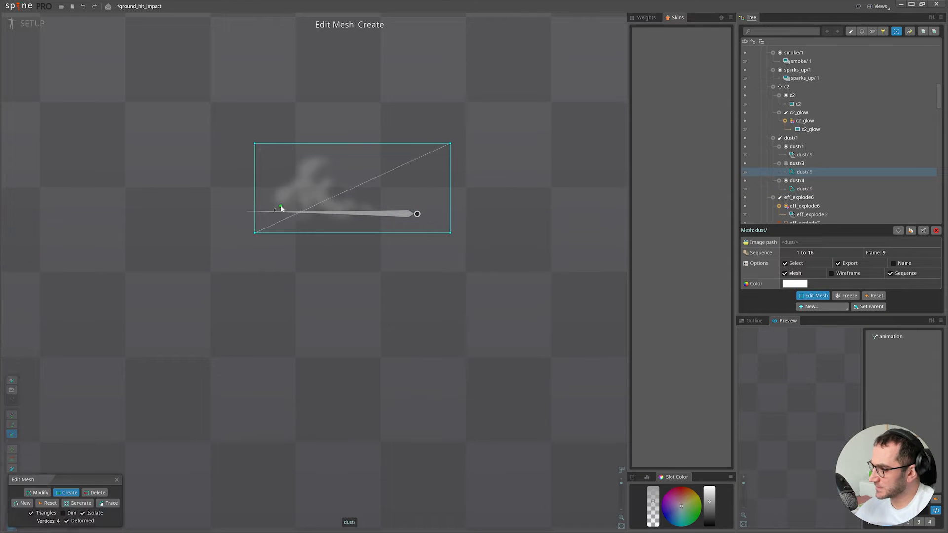
click(117, 480)
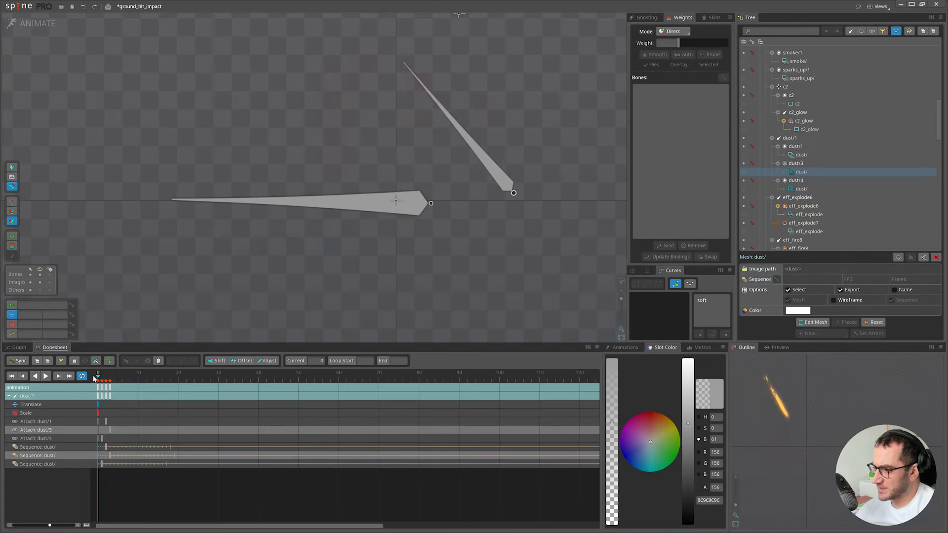
Scrub and play the animation to check how the distorted dust layers move with the impact.
drag(95, 378, 126, 378)
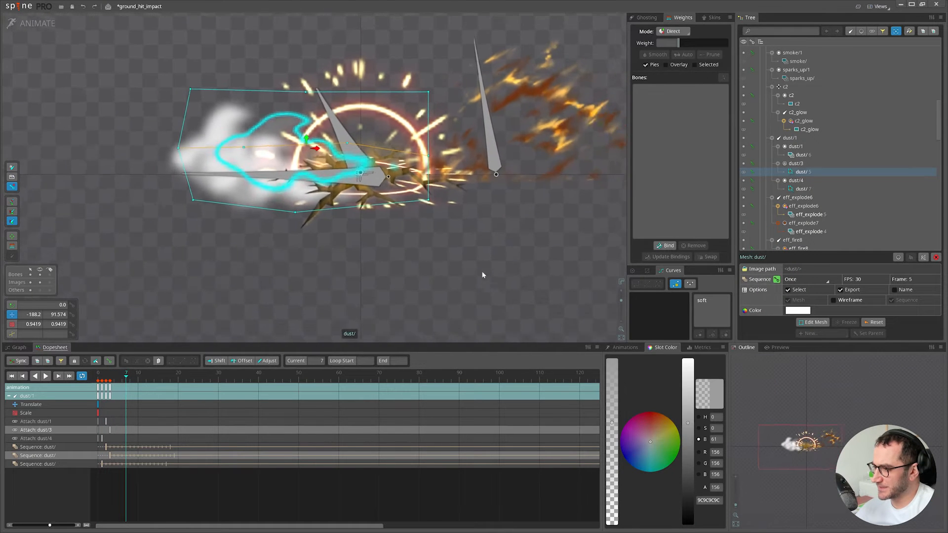
key(space)
scroll(469, 258, down, 1)
drag(470, 258, 413, 323)
mouse_move(123, 378)
mouse_down()
mouse_move(94, 379)
mouse_move(115, 378)
mouse_up()
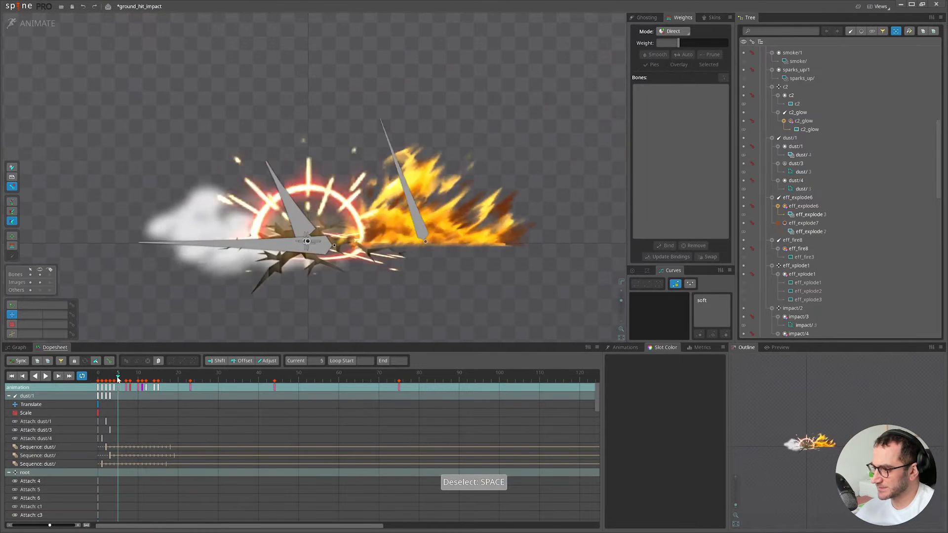
key(d)
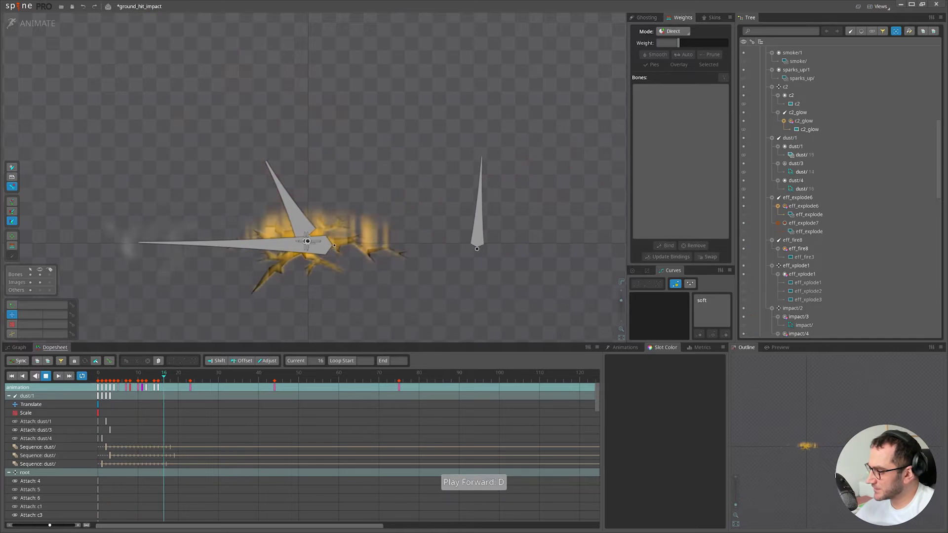
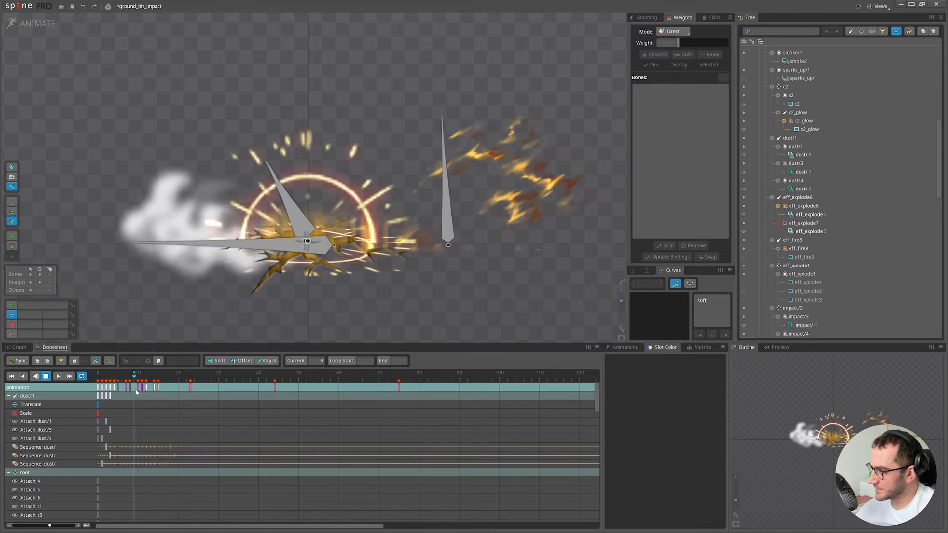
Duplicate the dust/1 bone with its three dust slots in Setup mode.
key(ctrl+Tab)
key(ctrl+b)
scroll(364, 242, up, 2)
scroll(345, 209, up, 1)
drag(172, 441, 353, 324)
click(333, 318)
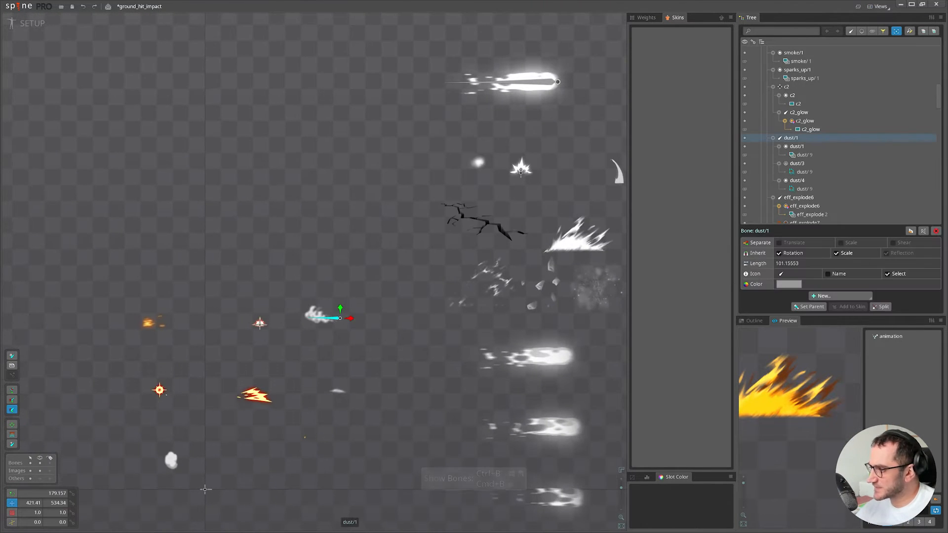
key(ctrl+d)
click(305, 287)
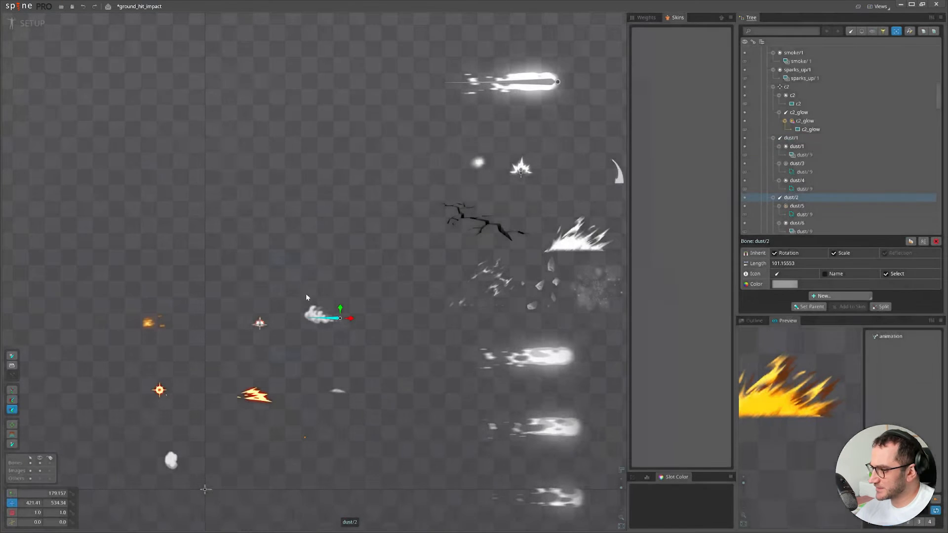
Mirror the dust/2 bone horizontally by making its X scale negative.
scroll(905, 162, up, 1)
scroll(333, 338, up, 4)
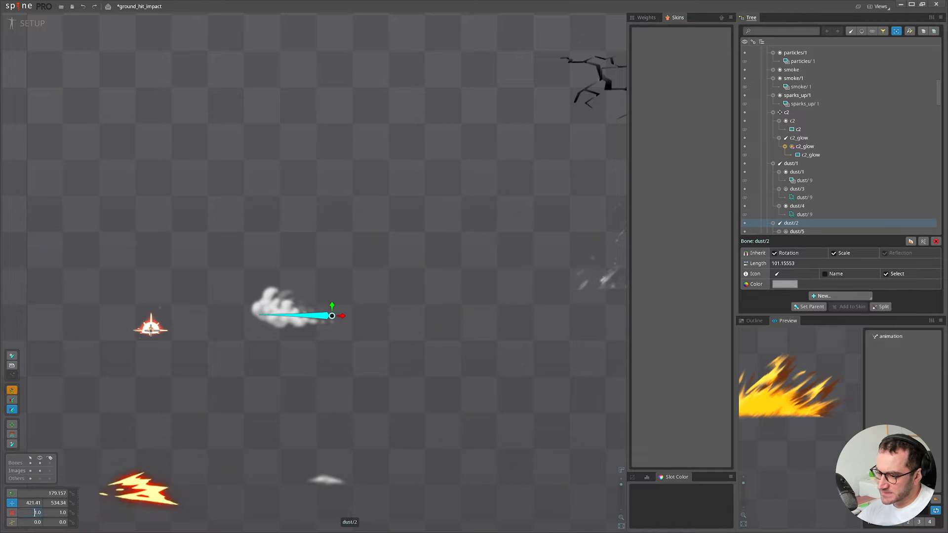
click(34, 513)
text(-)
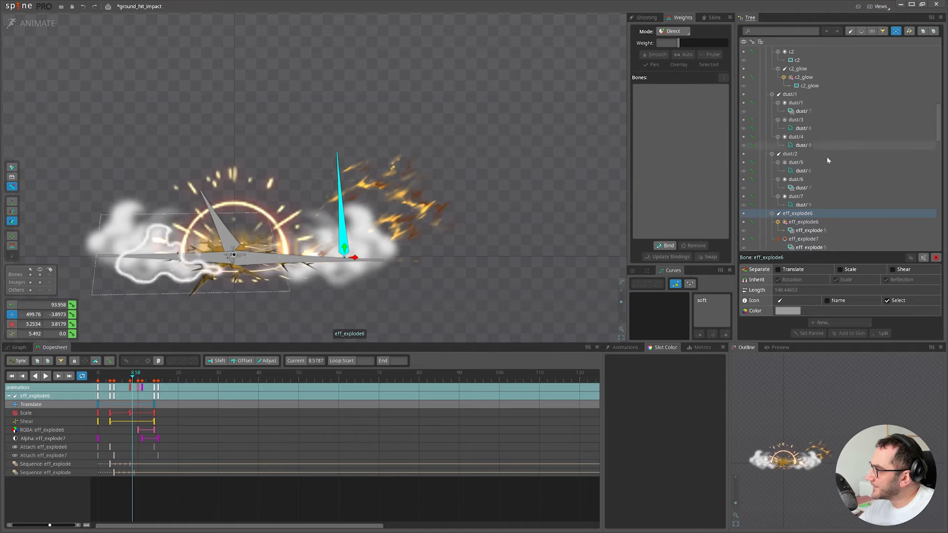
Shift the alpha, attachment and sequence keys of slots dust/5, dust/6 and dust/7 three frames later, to start at frame 4.
click(823, 159)
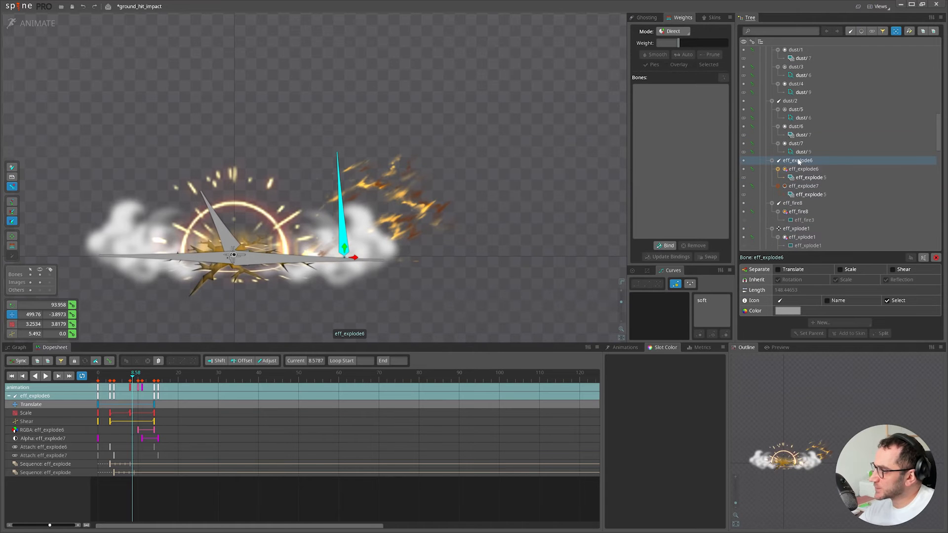
drag(421, 265, 558, 201)
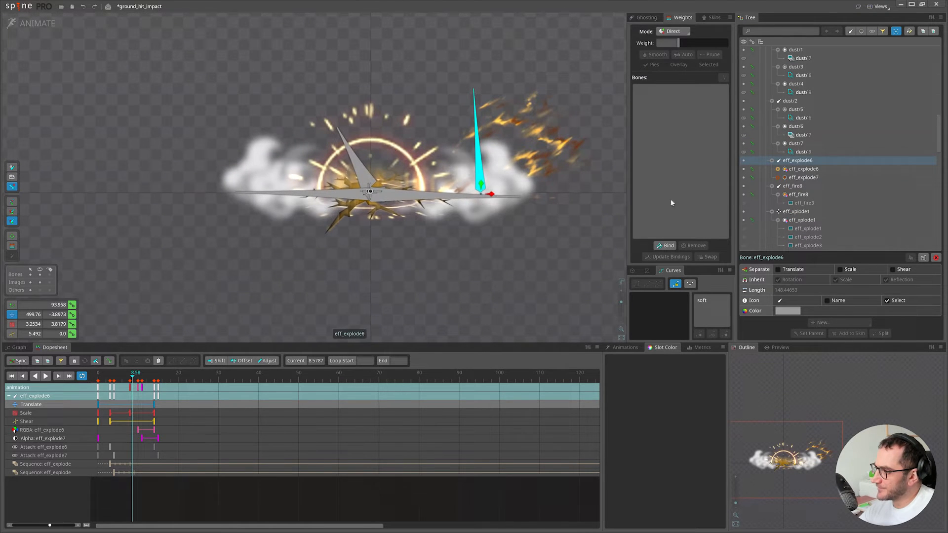
click(835, 152)
click(771, 101)
click(772, 101)
click(811, 111)
shift+click(807, 128)
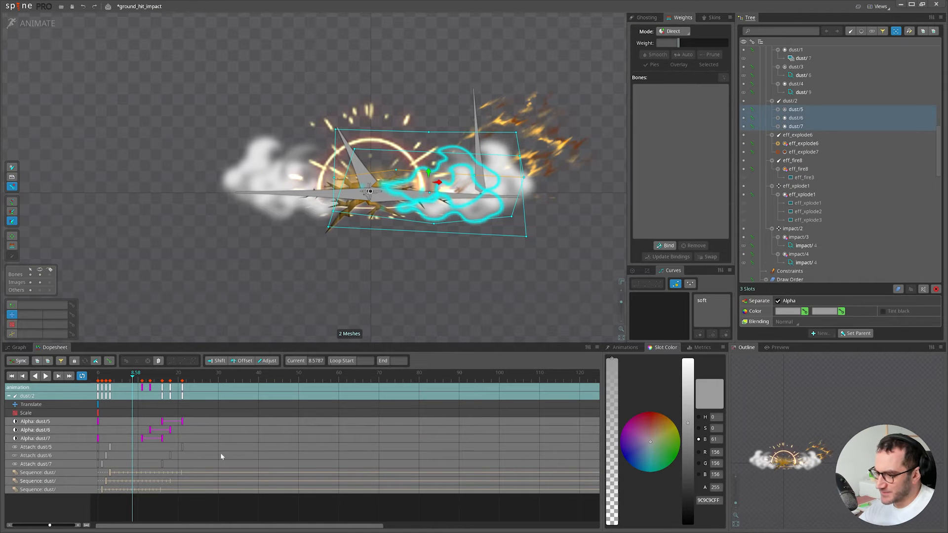
drag(180, 460, 106, 385)
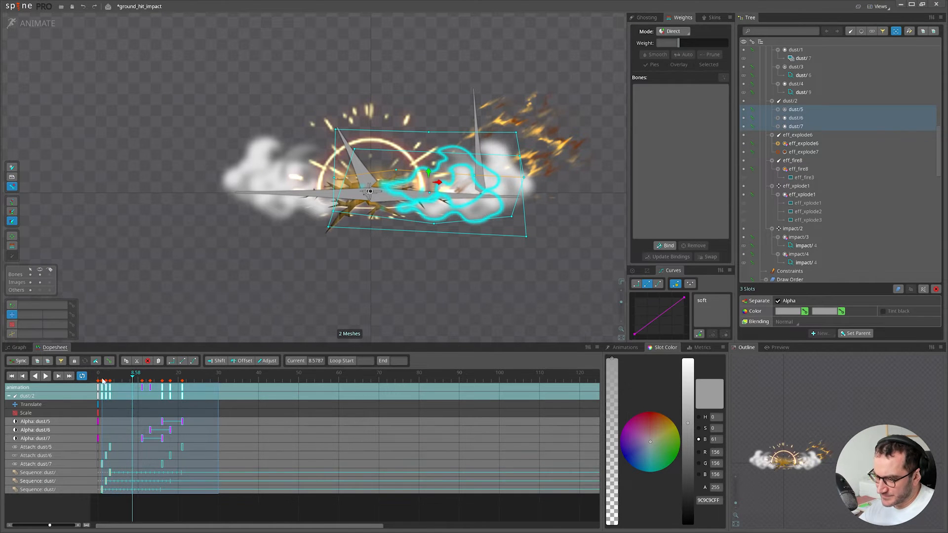
drag(148, 407, 161, 407)
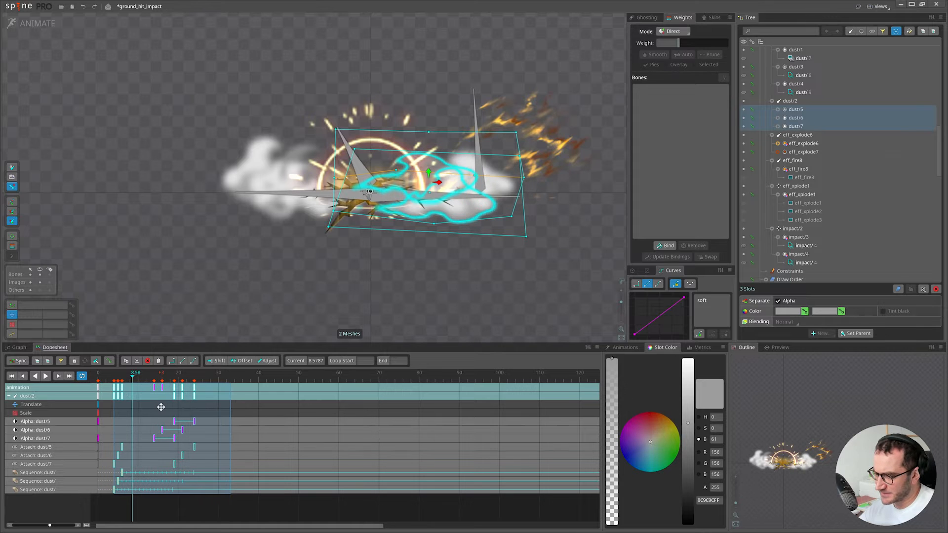
drag(117, 380, 98, 380)
click(103, 478)
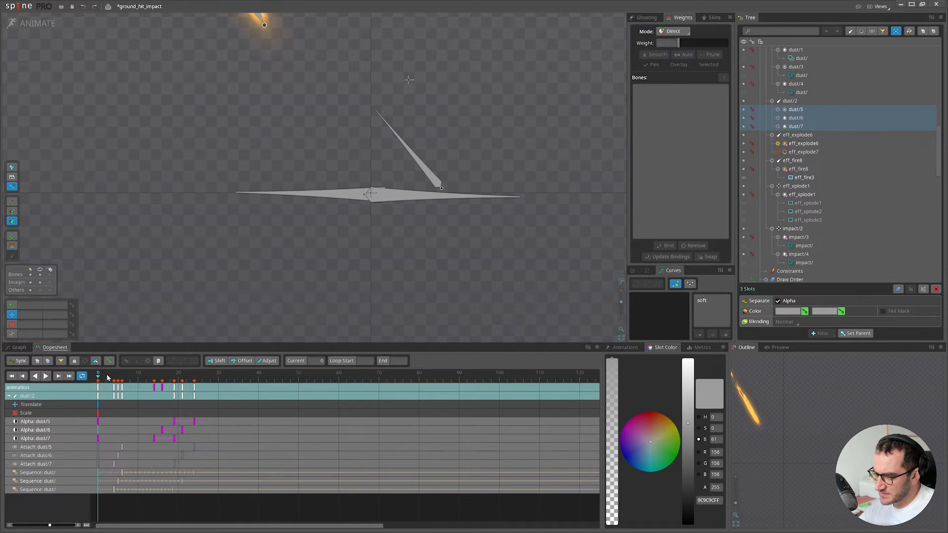
Play the animation to compare the timing of the two mirrored dust clouds.
key(d)
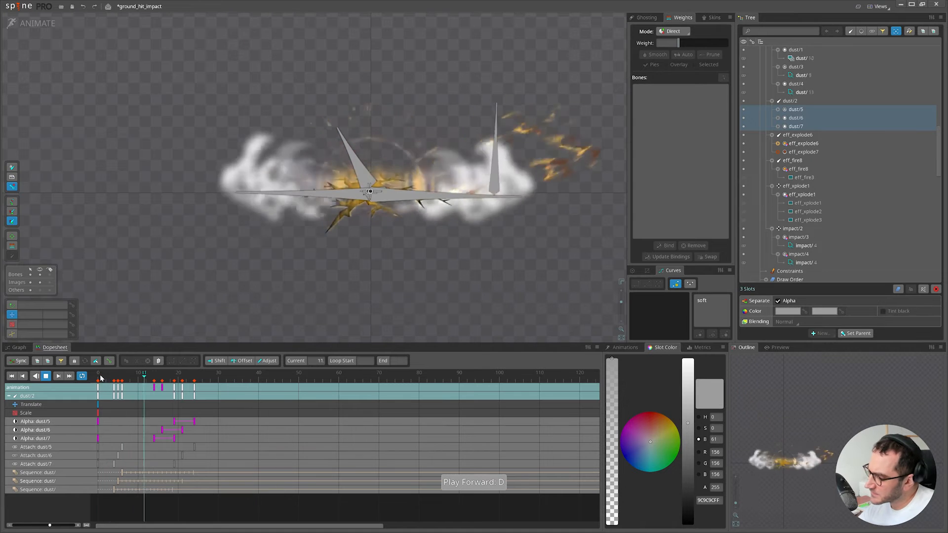
click(100, 378)
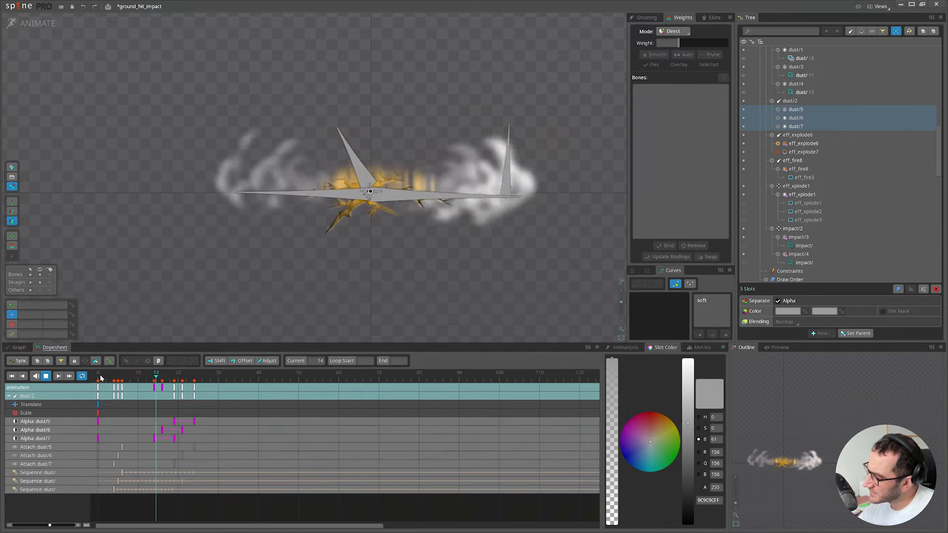
key(d)
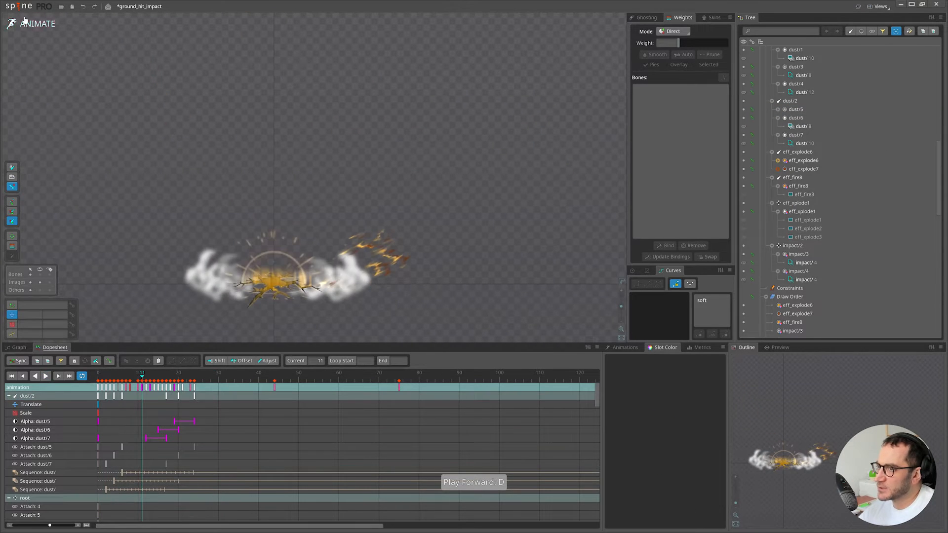
In Setup mode, create a bone under root for the glow image and set its slot blending to Additive.
click(25, 21)
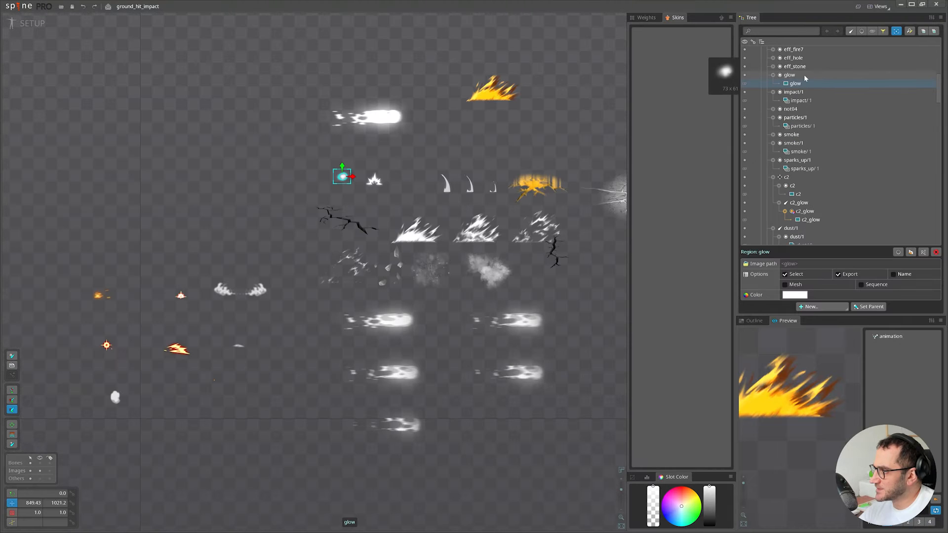
click(804, 76)
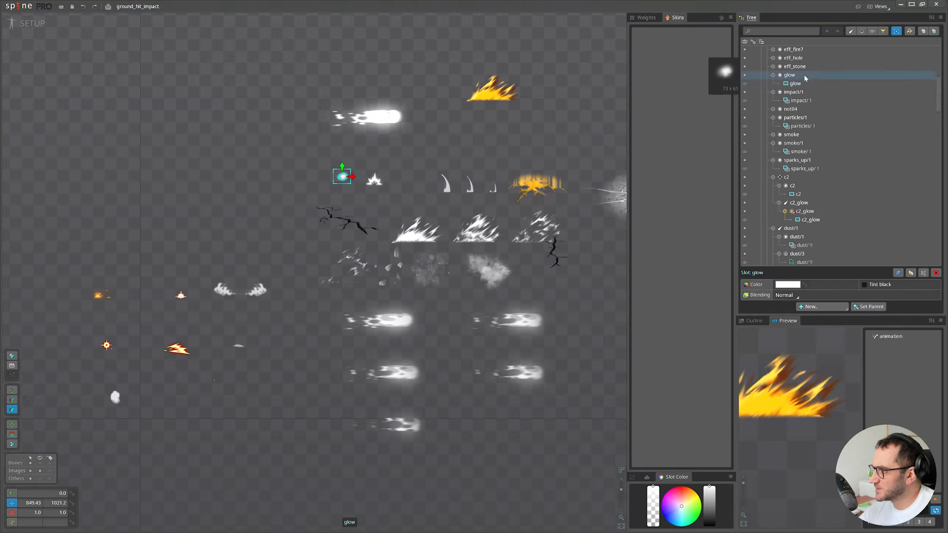
scroll(804, 75, up, 6)
click(783, 59)
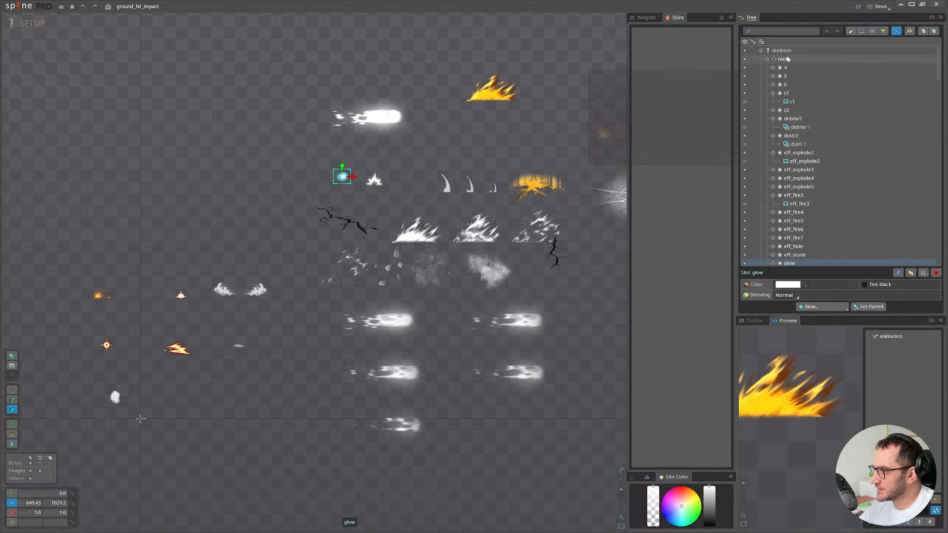
scroll(463, 186, up, 2)
key(n)
click(363, 171)
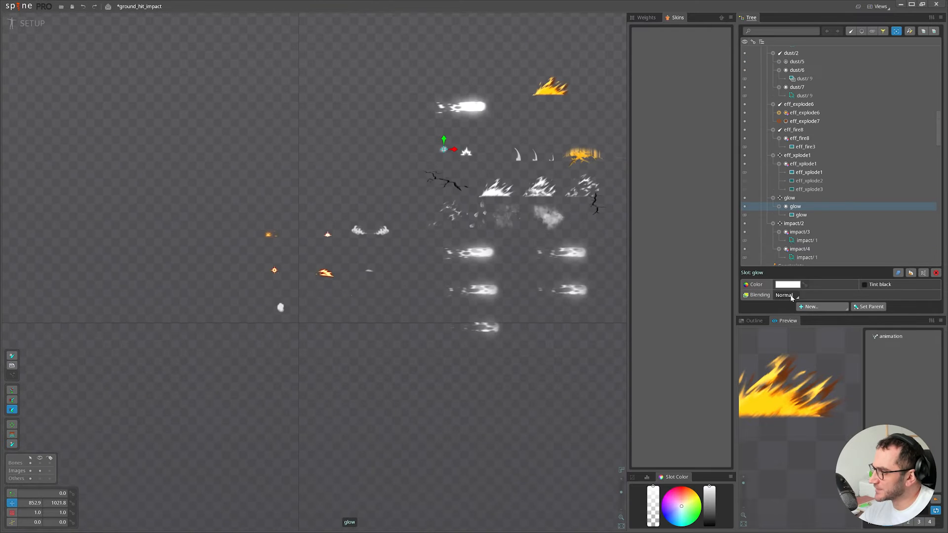
At frame 6 of the animation, scale the glow bone to about 15.45 and place it over the impact point.
click(29, 25)
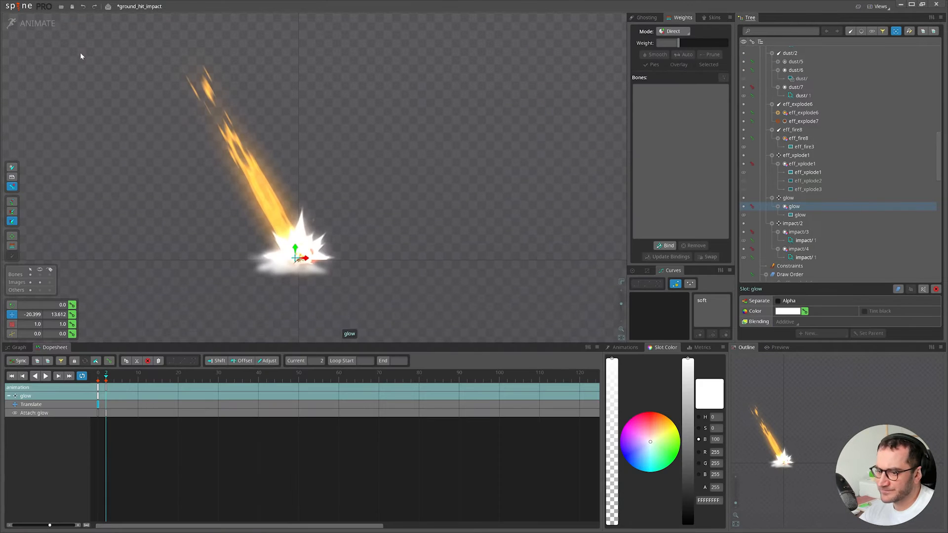
mouse_move(115, 384)
mouse_down()
mouse_move(97, 383)
mouse_move(124, 382)
mouse_up()
key(x)
drag(510, 298, 571, 242)
key(v)
drag(548, 319, 560, 290)
key(x)
key(v)
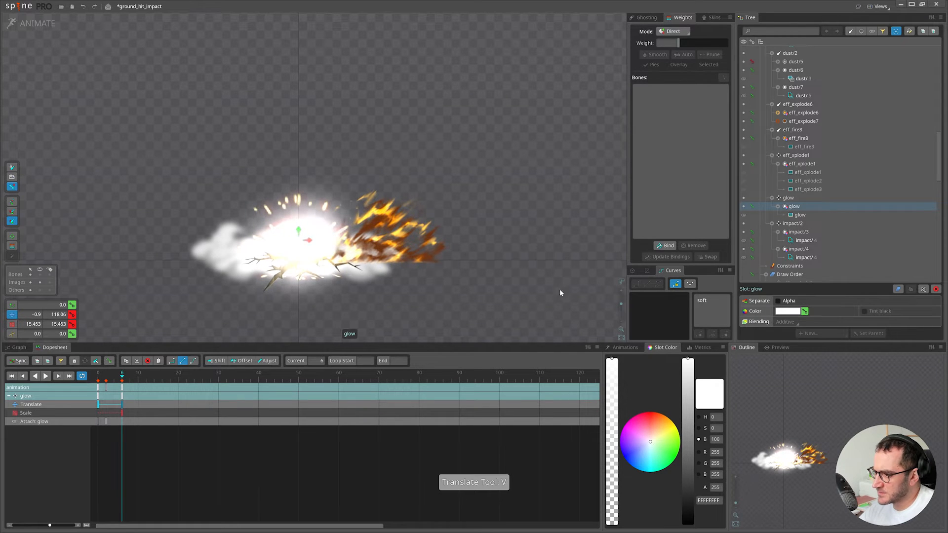
Key the glow slot's color as yellow FFDD00FF at frame 0 and step through the opening frames.
drag(98, 382, 102, 381)
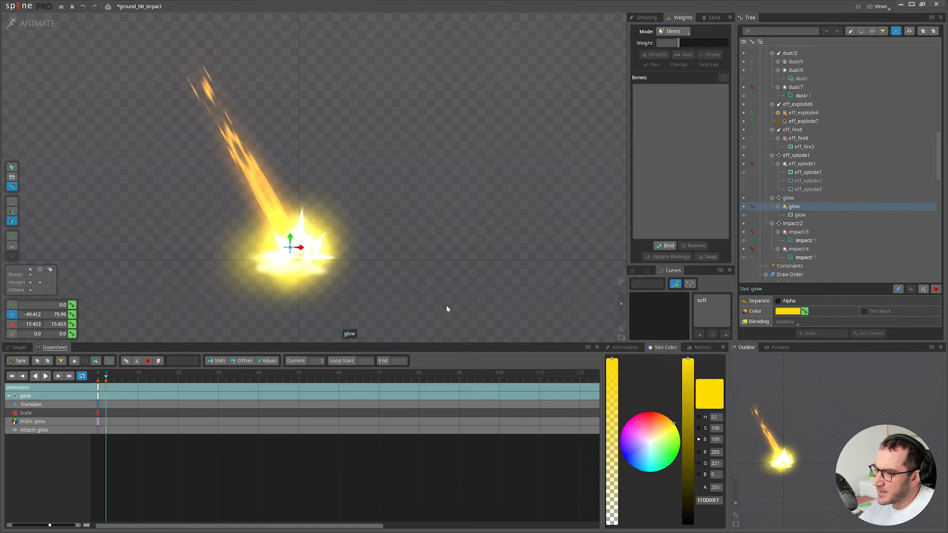
key(f)
key(f)
key(f)
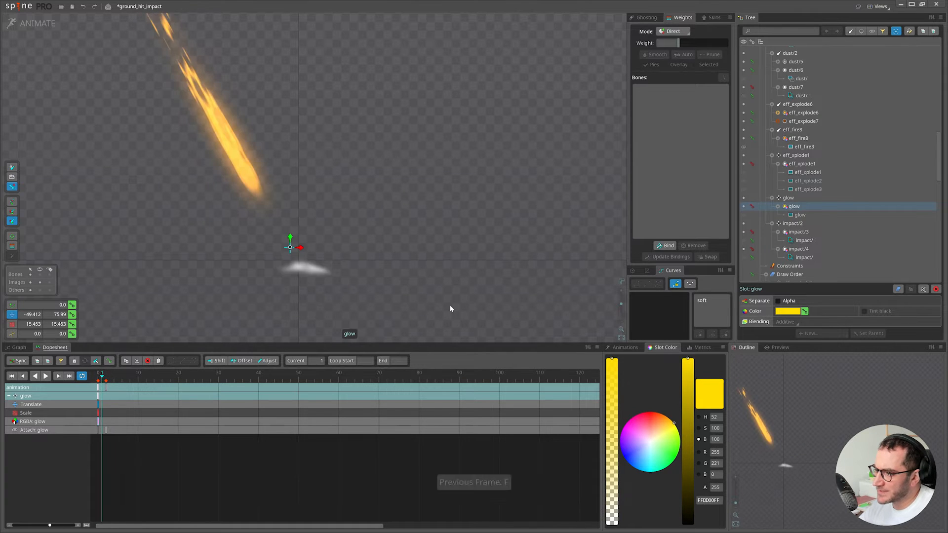
key(r)
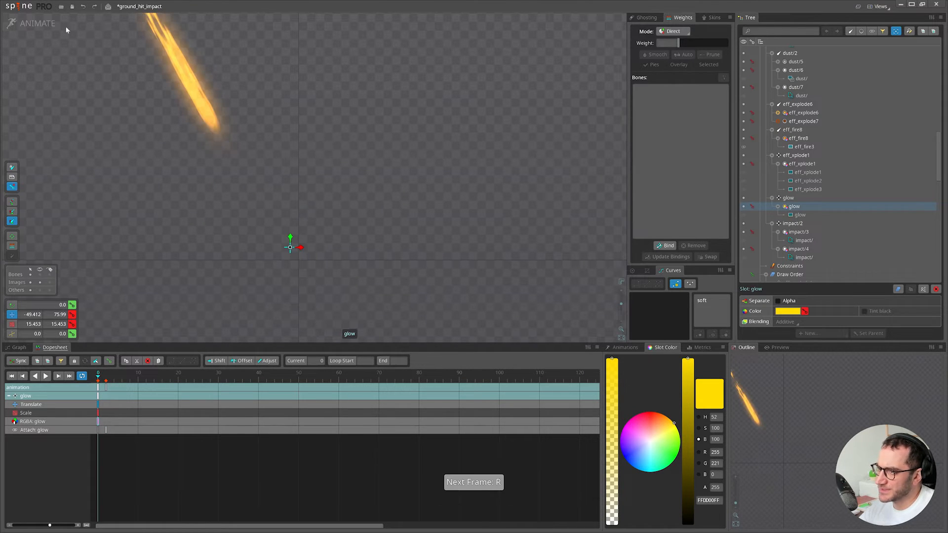
In Setup mode, parent the glow bone to eff_fire8, scale it to about 3.03 and place it on the fireball's head.
click(31, 25)
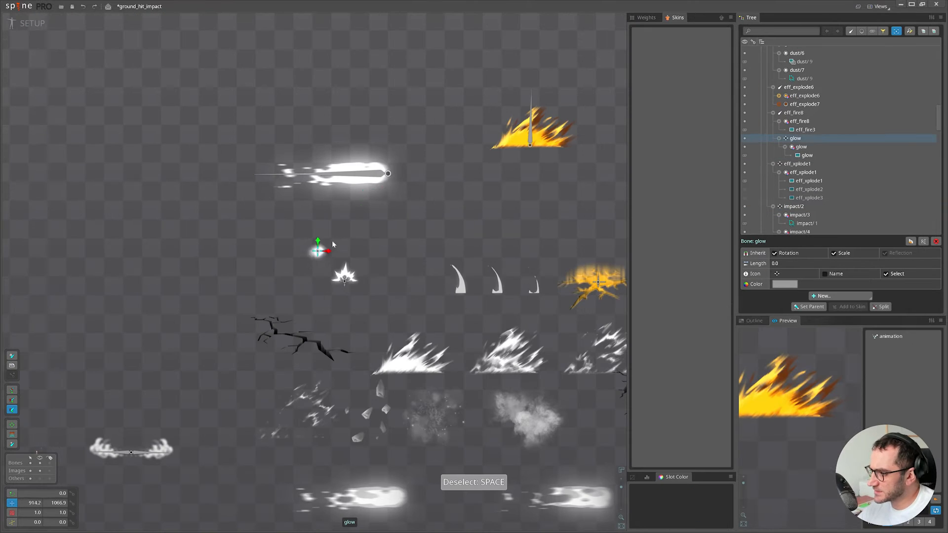
drag(471, 197, 500, 155)
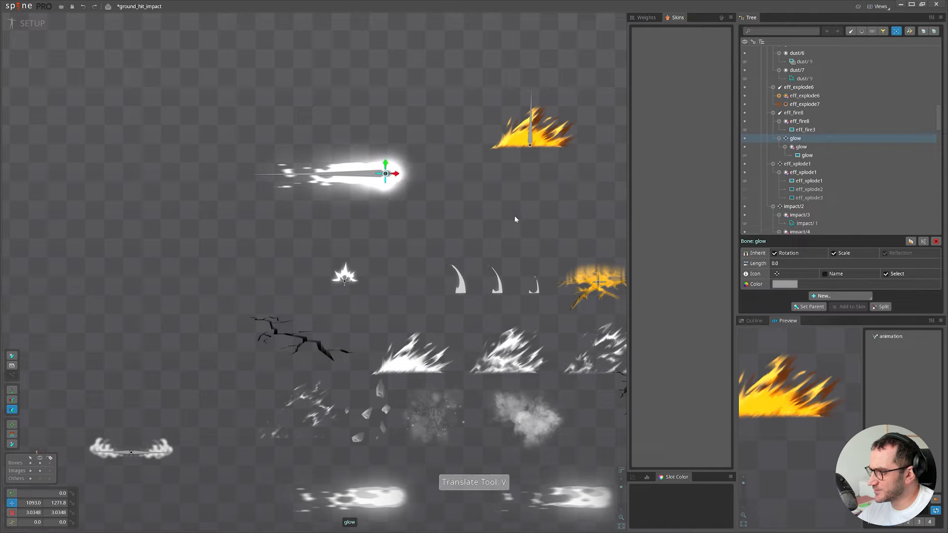
click(31, 24)
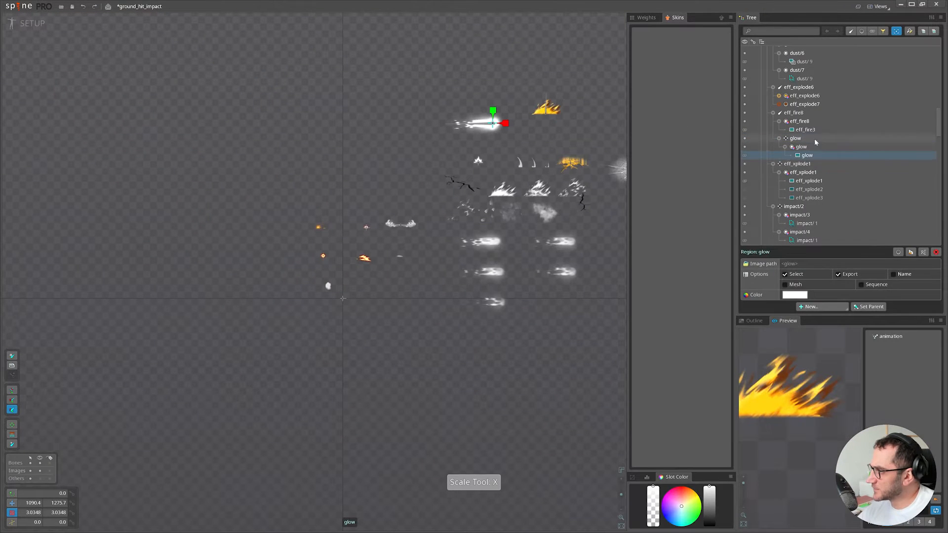
click(814, 138)
key(x)
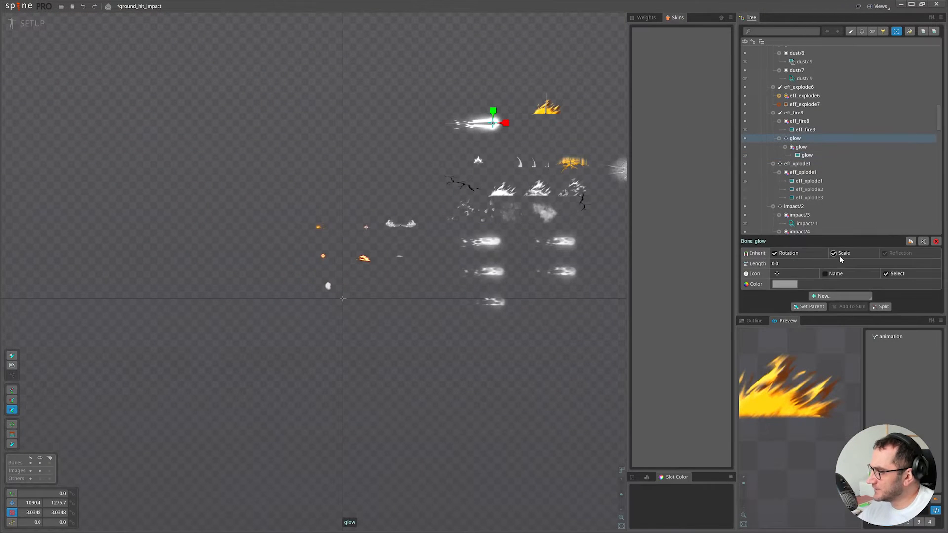
In Animate mode, scale the glow bone to about 8.22 at the start of the fireball's fall.
click(31, 27)
key(x)
drag(365, 301, 395, 281)
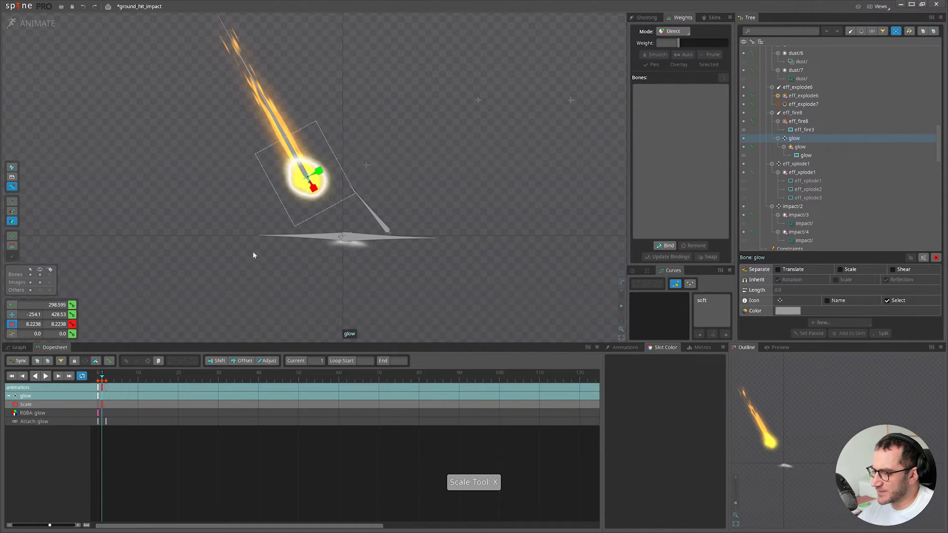
drag(98, 381, 109, 381)
key(x)
drag(410, 272, 431, 285)
key(ctrl+z)
Key the glow bone's scale of 8.2238 at frame 2.
key(e)
key(r)
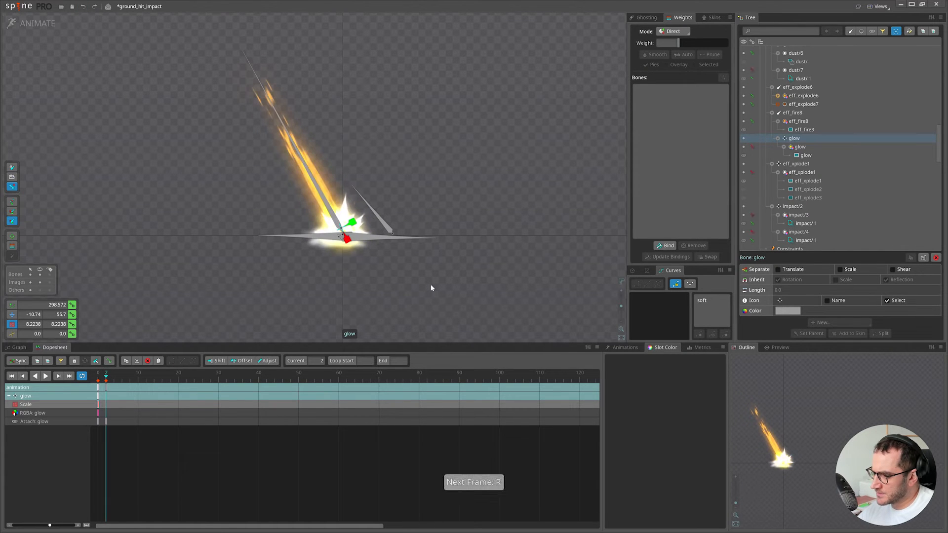
click(72, 325)
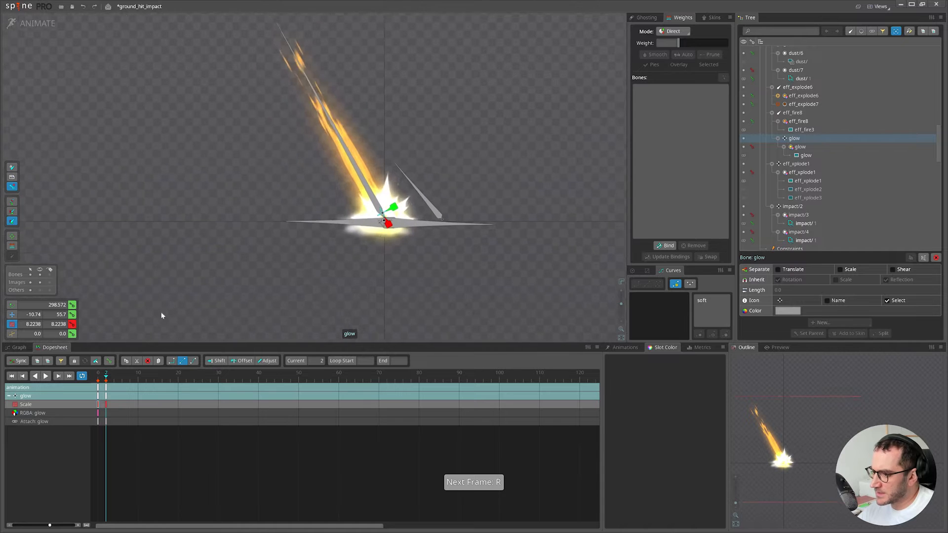
At frame 4, enlarge the glow bone to about 18 and raise it, and key its starting translation at frame 2.
key(r)
key(r)
drag(473, 304, 505, 293)
key(v)
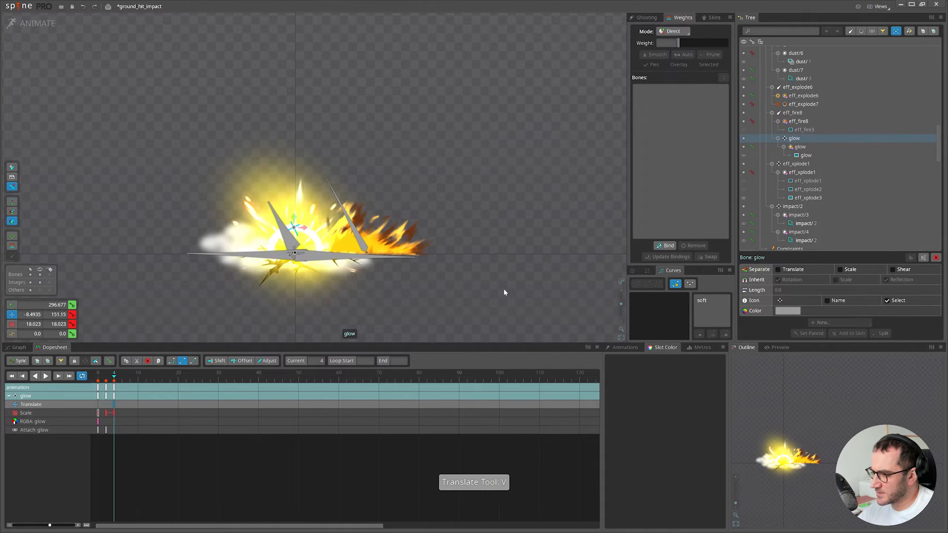
click(107, 397)
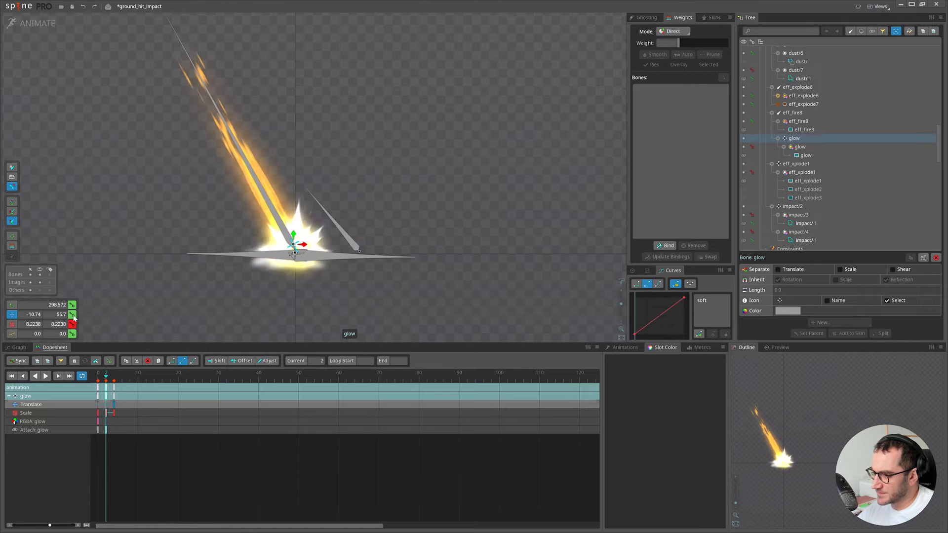
At frame 14, shrink the glow bone to about 4.59 and lower it toward the cracked ground.
drag(107, 379, 154, 384)
key(x)
mouse_move(466, 307)
mouse_down()
mouse_move(454, 310)
mouse_move(463, 326)
mouse_up()
key(v)
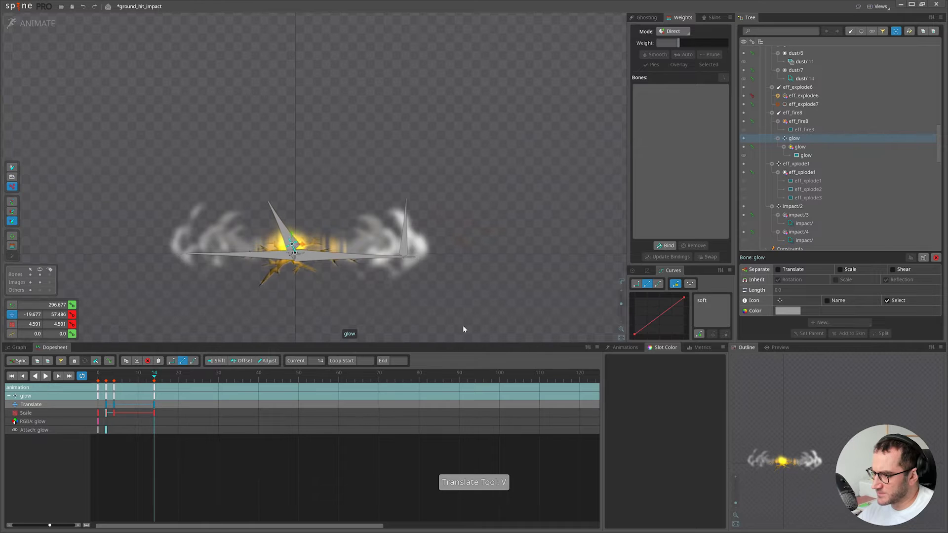
Lower the glow slot's alpha at frame 14, copy its opaque yellow color key to frame 11 and play the result.
click(796, 147)
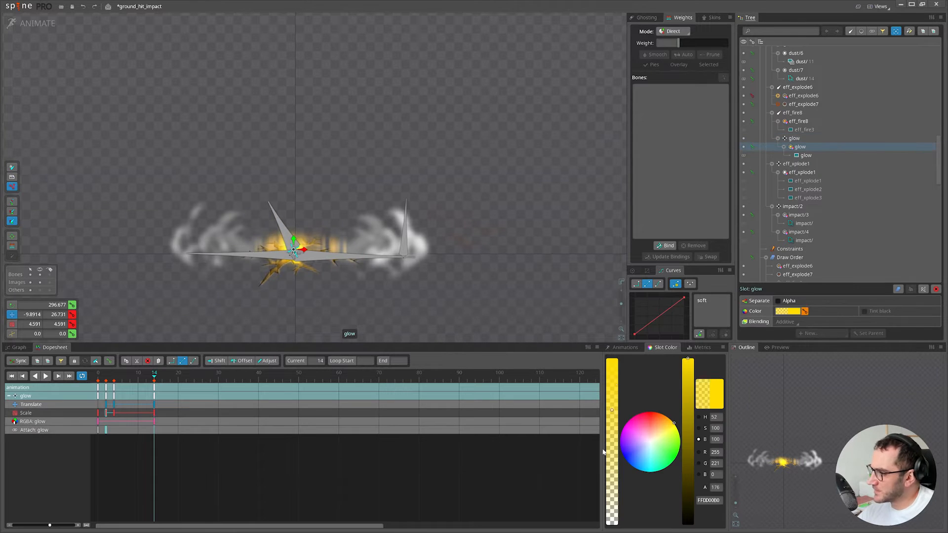
click(97, 421)
drag(97, 422, 142, 423)
key(d)
key(space)
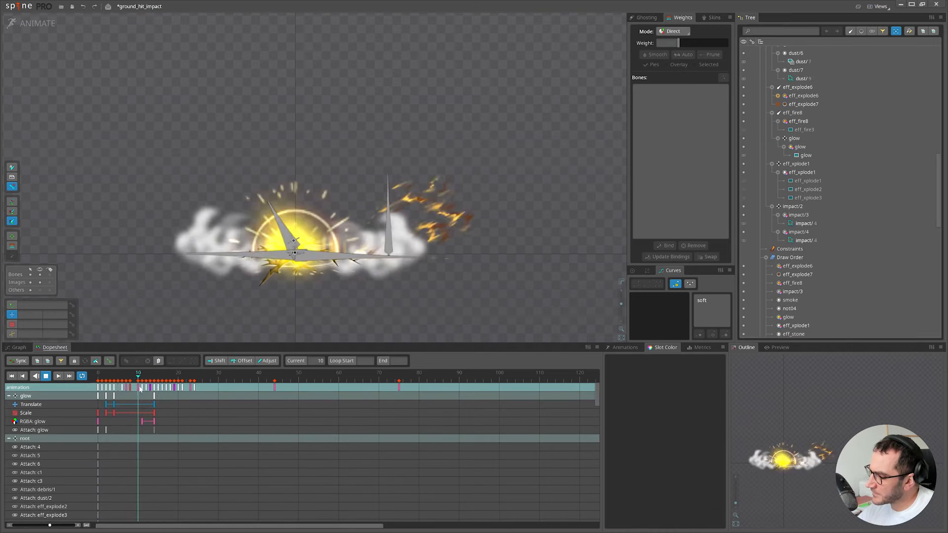
key(d)
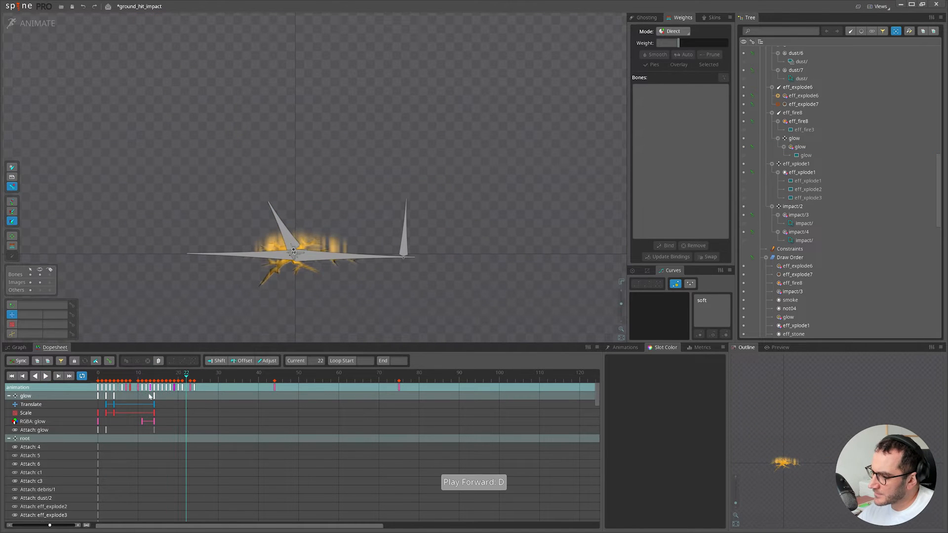
Move the glow's fade-start color key to frame 9 and all its ending keys to frame 29, checking in playback.
drag(142, 421, 134, 421)
key(d)
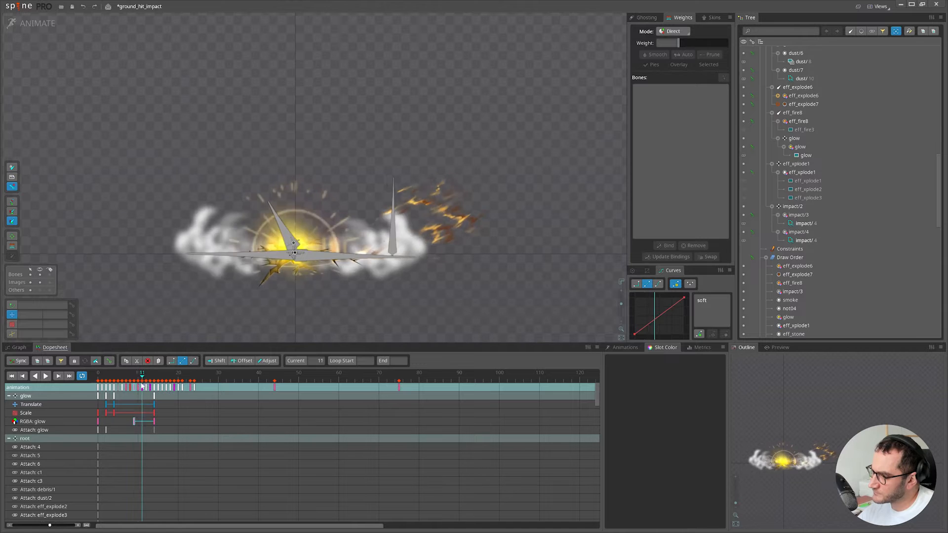
mouse_move(166, 390)
mouse_down()
mouse_move(144, 390)
mouse_move(154, 389)
mouse_up()
drag(182, 451, 214, 413)
click(117, 377)
key(d)
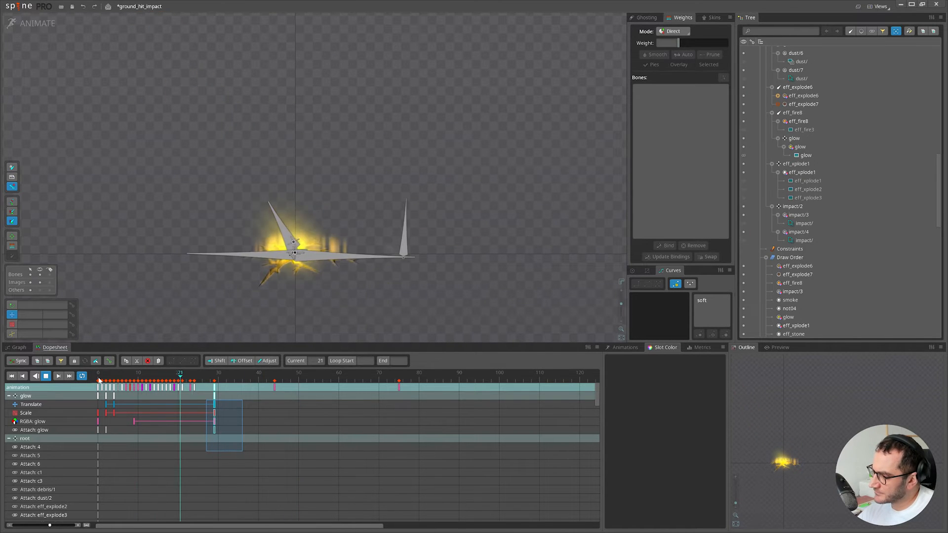
Save the project and scrub through the glow's extended fade.
key(ctrl+s)
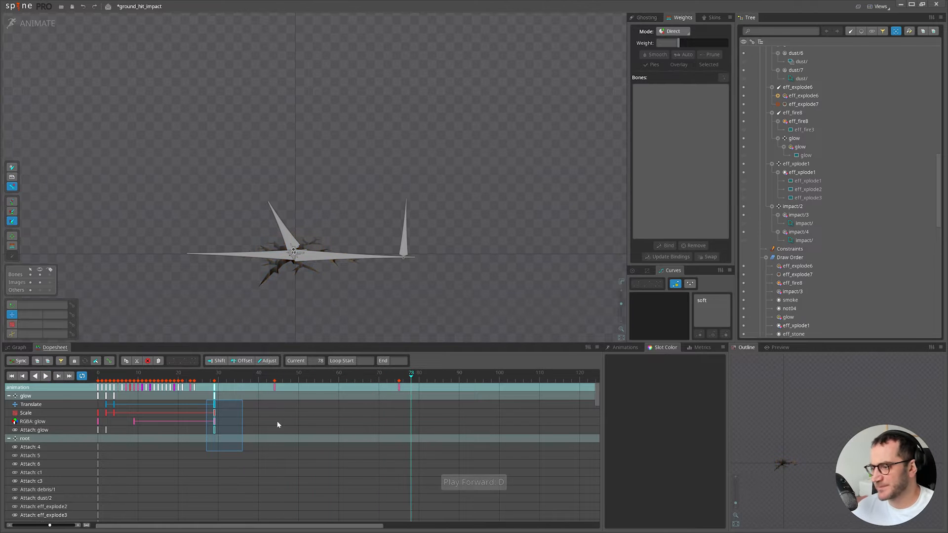
click(138, 376)
drag(138, 376, 236, 390)
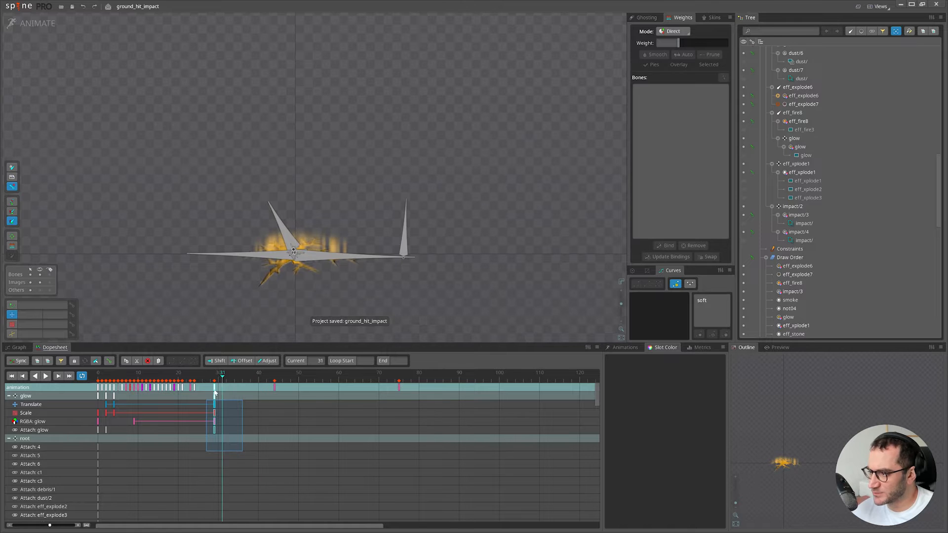
Examine the effect images in Setup mode, including the stones, cracks and sparks_up/1, for the next layer.
click(41, 27)
drag(489, 170, 351, 291)
scroll(351, 292, up, 2)
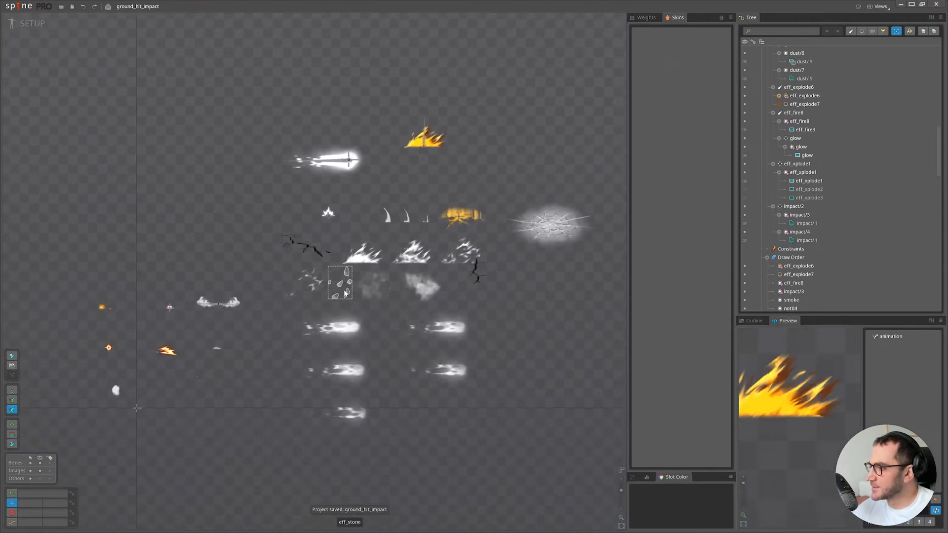
scroll(352, 291, up, 2)
drag(454, 281, 412, 262)
drag(400, 257, 455, 231)
key(ctrl+s)
drag(373, 233, 571, 221)
scroll(279, 305, up, 2)
click(277, 299)
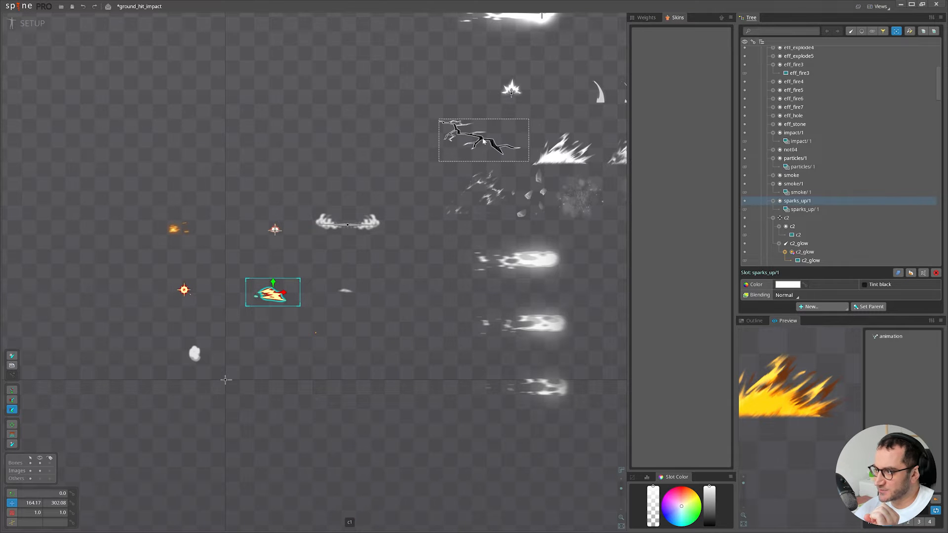
drag(481, 140, 401, 216)
Play and scrub the whole impact animation in Animate mode to review the glow's timing, and save the project.
click(18, 22)
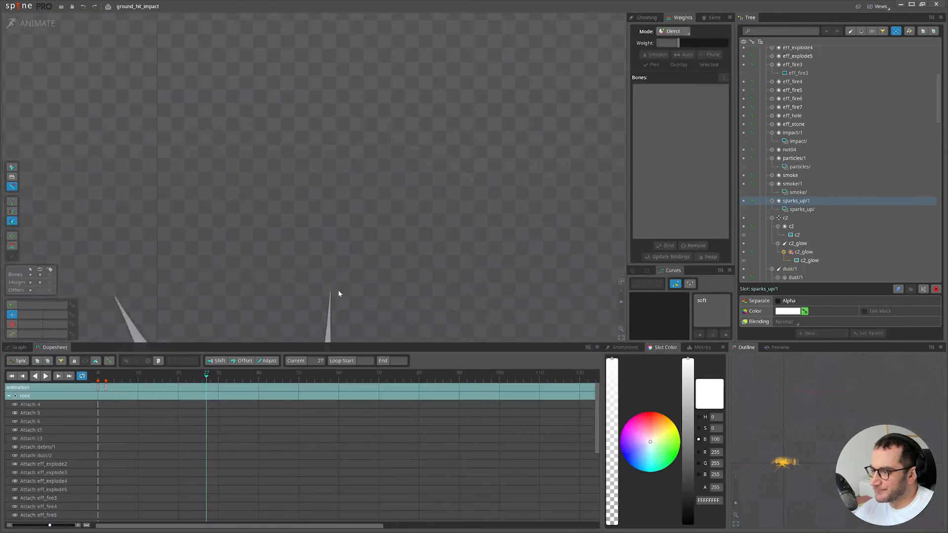
key(d)
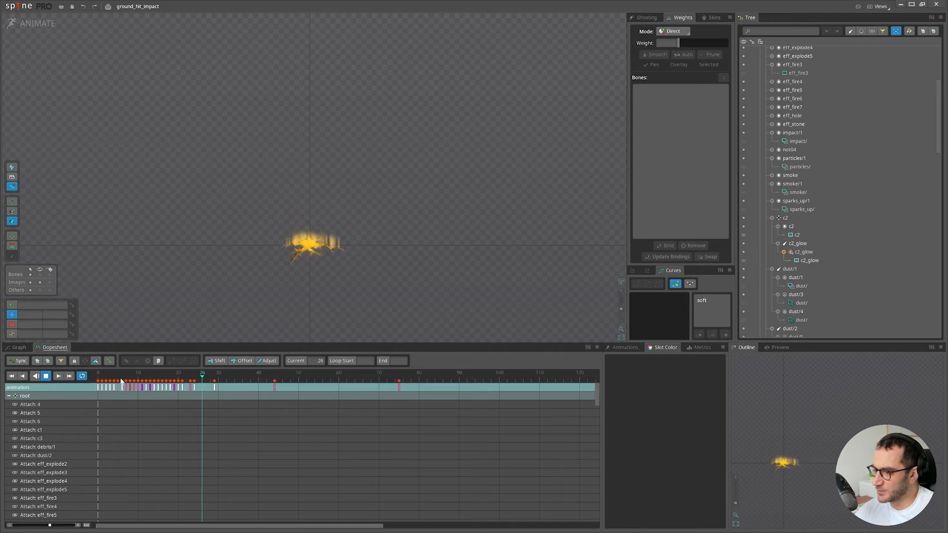
click(97, 384)
drag(97, 387, 143, 387)
key(ctrl+s)
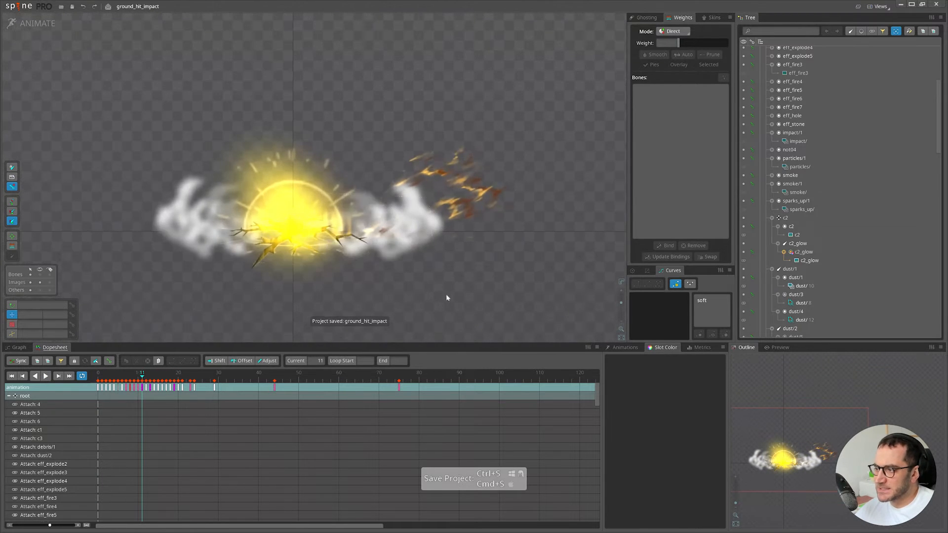
key(d)
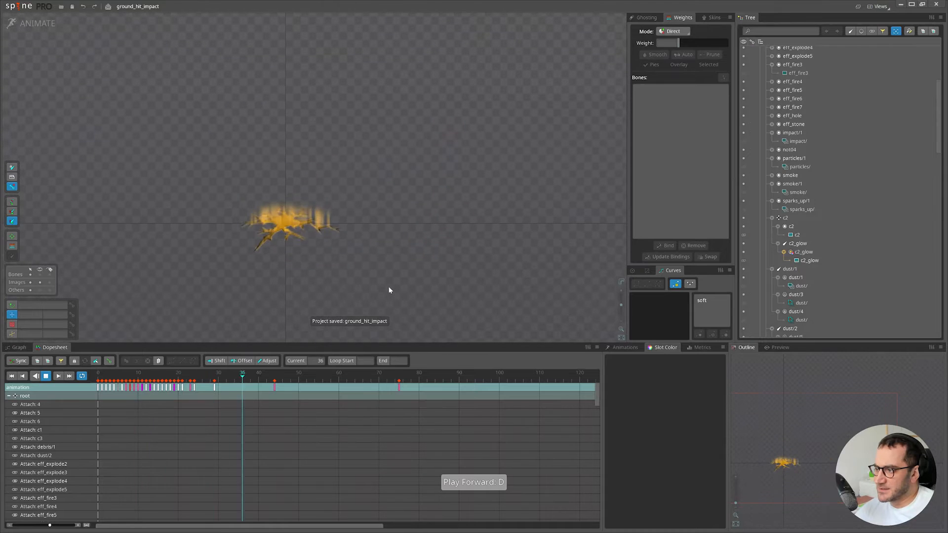
key(d)
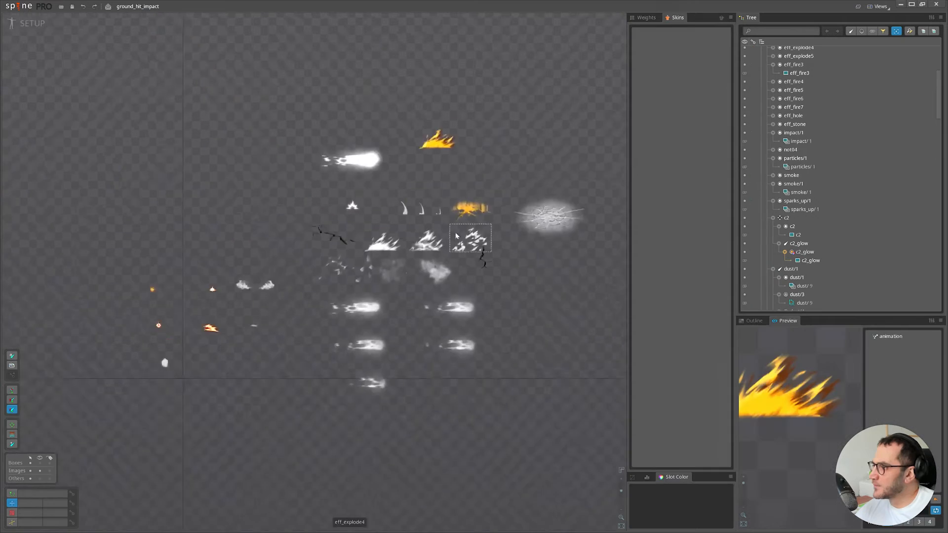
scroll(395, 208, up, 3)
click(394, 205)
scroll(442, 197, up, 2)
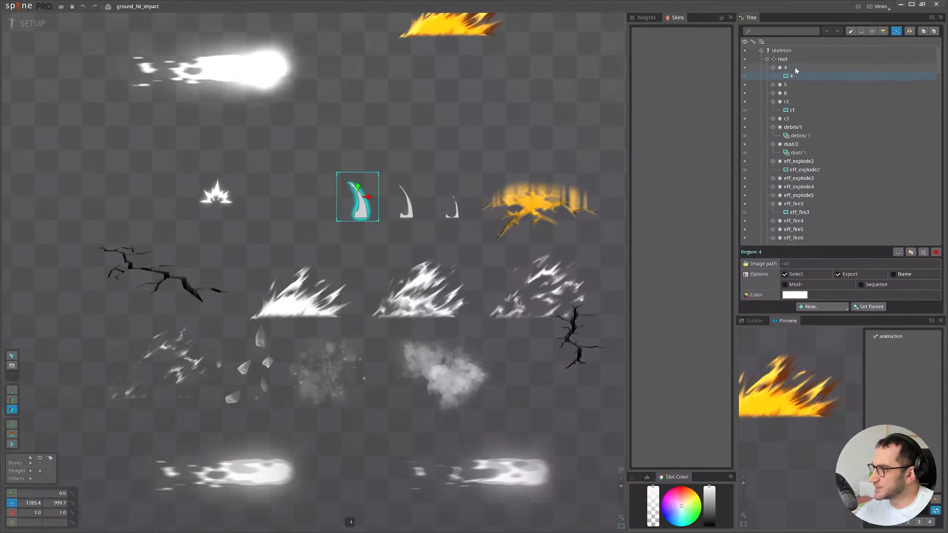
click(783, 59)
scroll(352, 250, up, 3)
key(n)
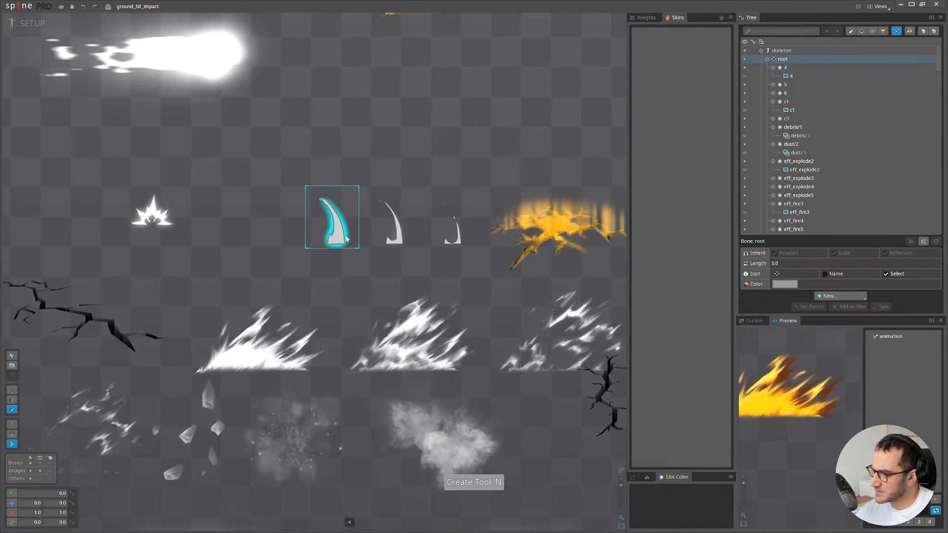
Try to combine spike images 5 and 6 into slot 4 and delete their emptied slots.
click(422, 232)
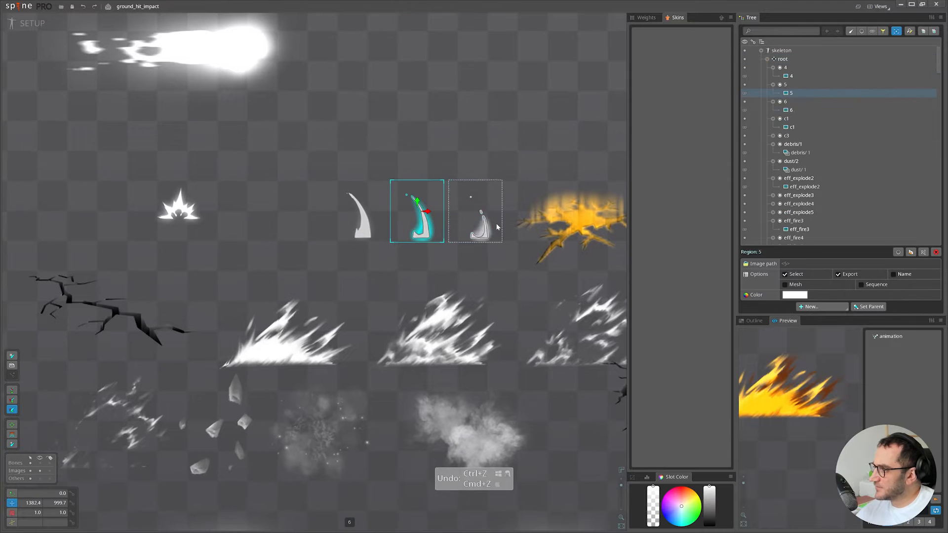
ctrl+click(485, 228)
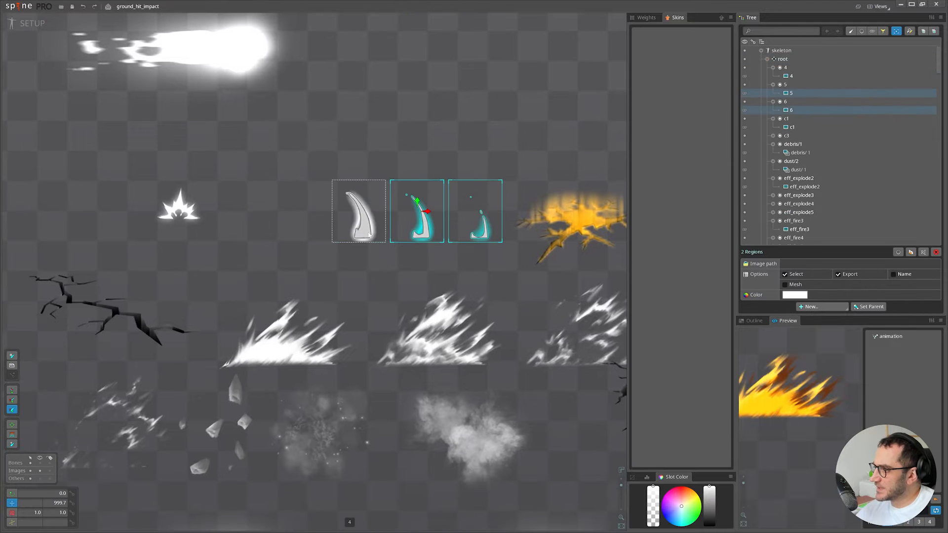
drag(795, 93, 790, 67)
key(Return)
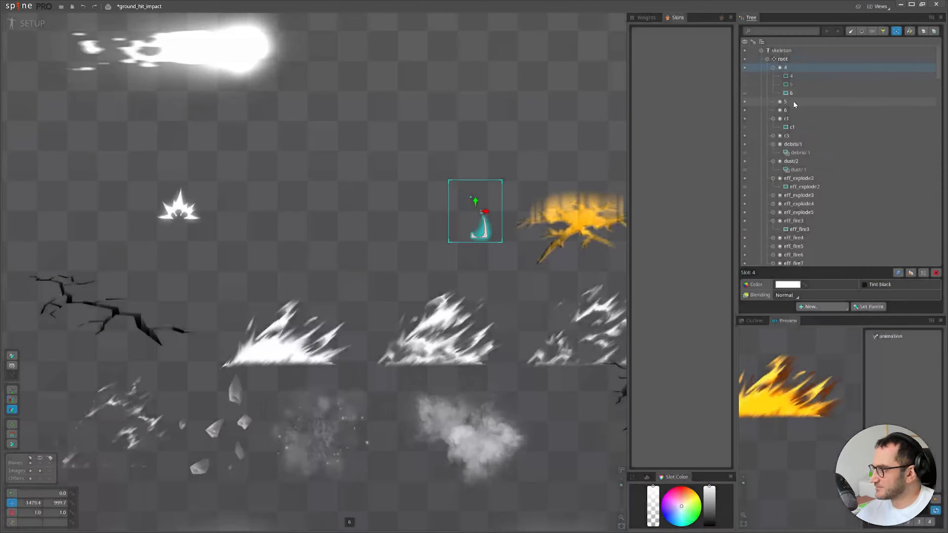
click(789, 101)
ctrl+click(790, 108)
key(Delete)
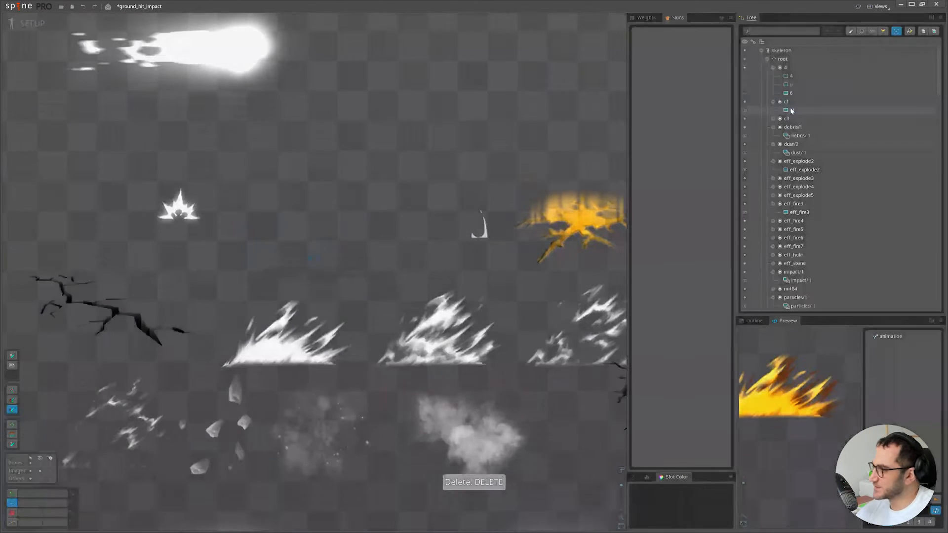
Check spike image 4 in the combined slot, then undo the slot deletions and the merging of the spike images.
click(792, 67)
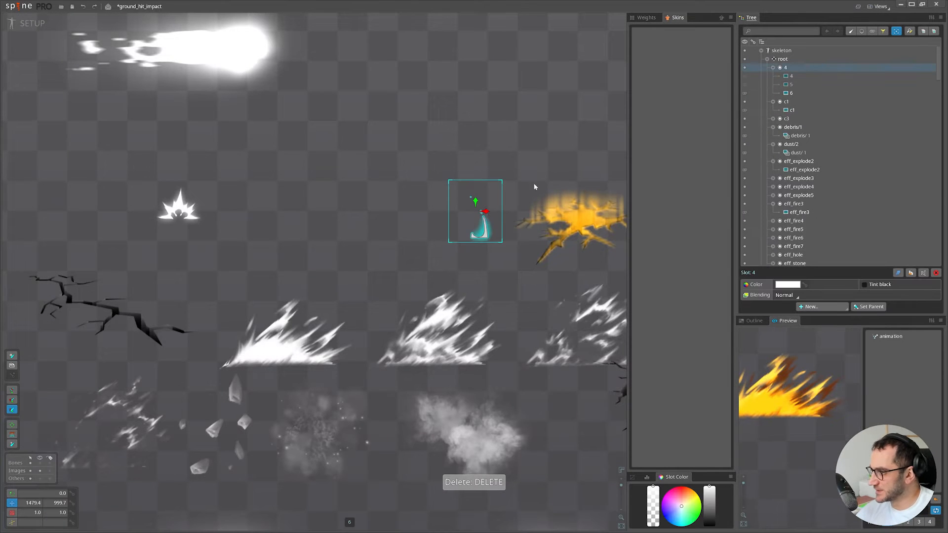
click(746, 76)
scroll(471, 195, up, 2)
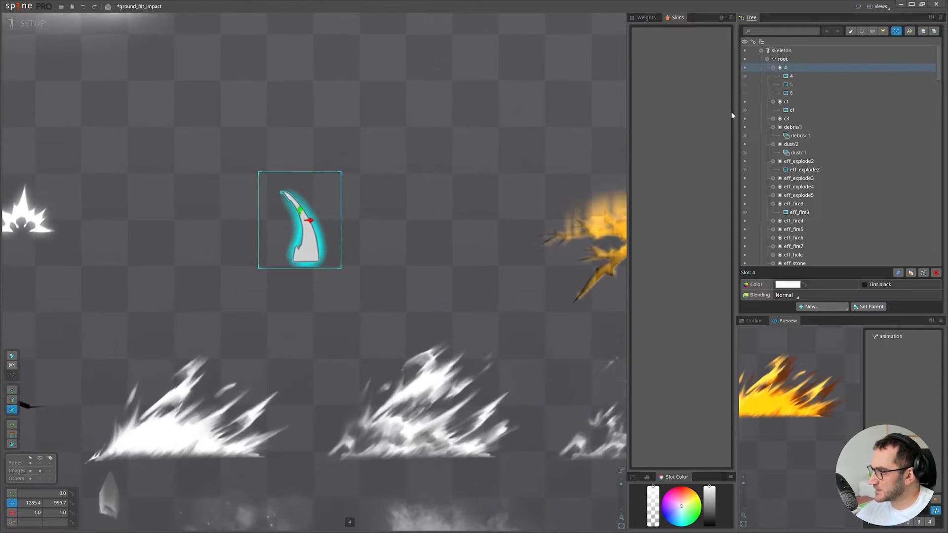
key(ctrl+z)
key(ctrl+z)
key(ctrl+z)
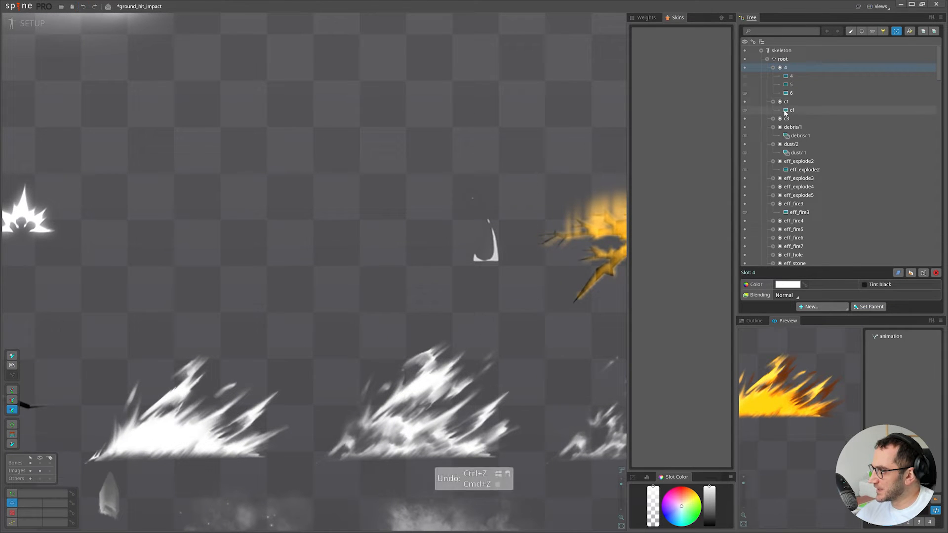
Align spike images 4, 5 and 6 on top of each other by setting their X and Y positions to 0.
click(796, 111)
ctrl+click(794, 93)
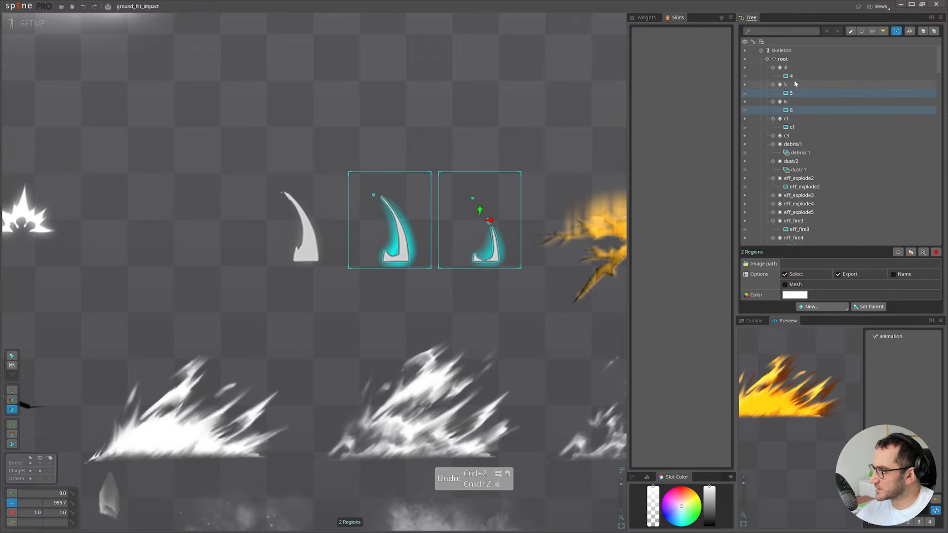
ctrl+click(793, 76)
click(31, 503)
text(0)
key(Return)
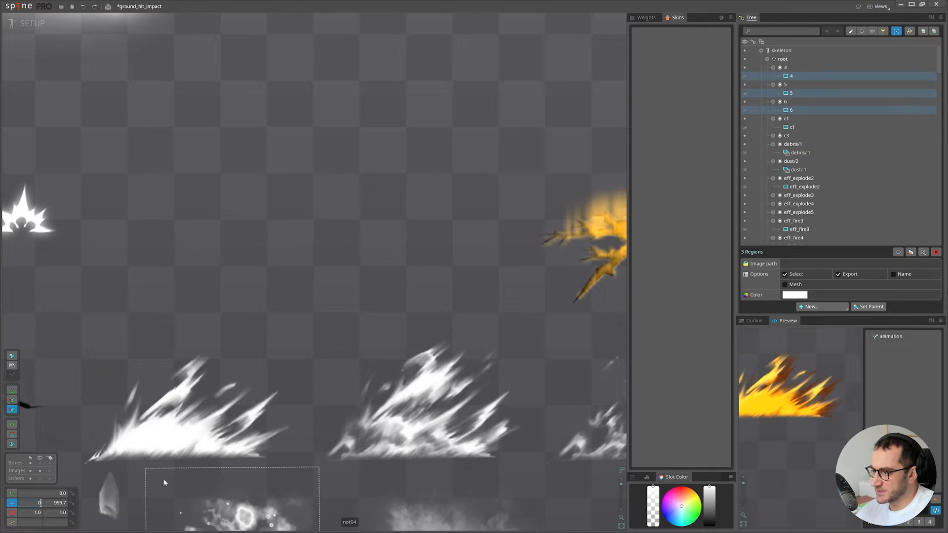
text(0)
key(Return)
Move the three stacked spike images to the empty area above the flames, at about 1282.7, 1089.8.
scroll(248, 404, down, 6)
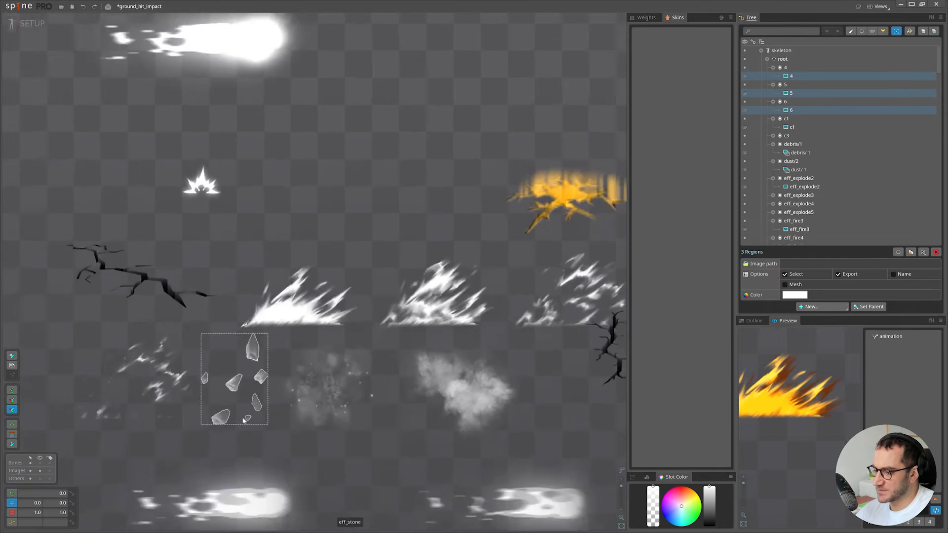
key(v)
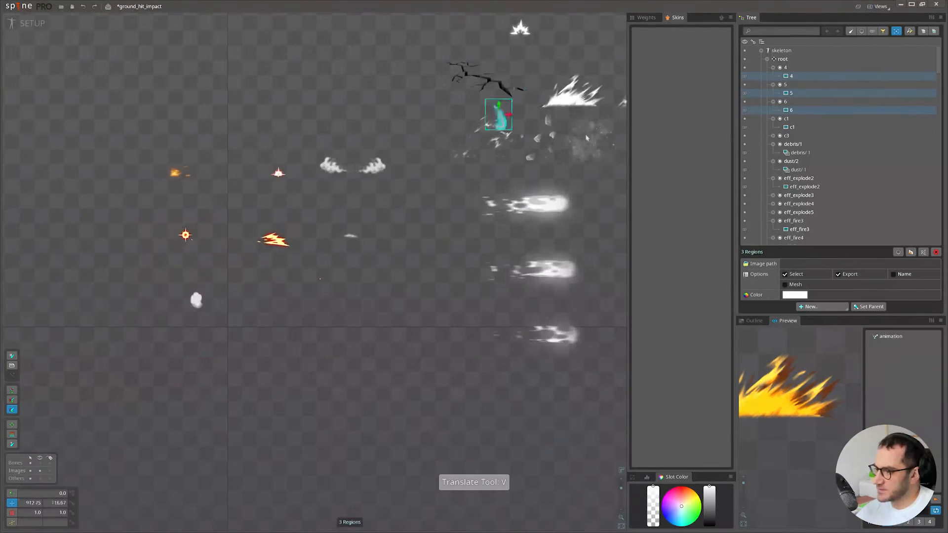
scroll(374, 239, up, 4)
scroll(272, 301, up, 3)
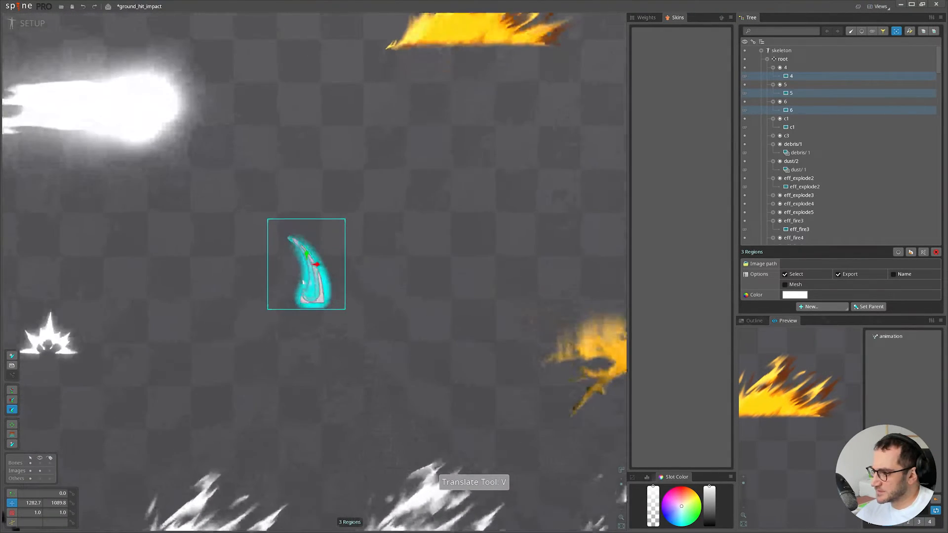
Move spike images 4 and 6 into slot 5 and delete the two emptied slots.
ctrl+click(801, 94)
mouse_move(796, 76)
mouse_down()
mouse_move(793, 97)
mouse_move(790, 85)
mouse_up()
click(787, 68)
key(Delete)
key(Delete)
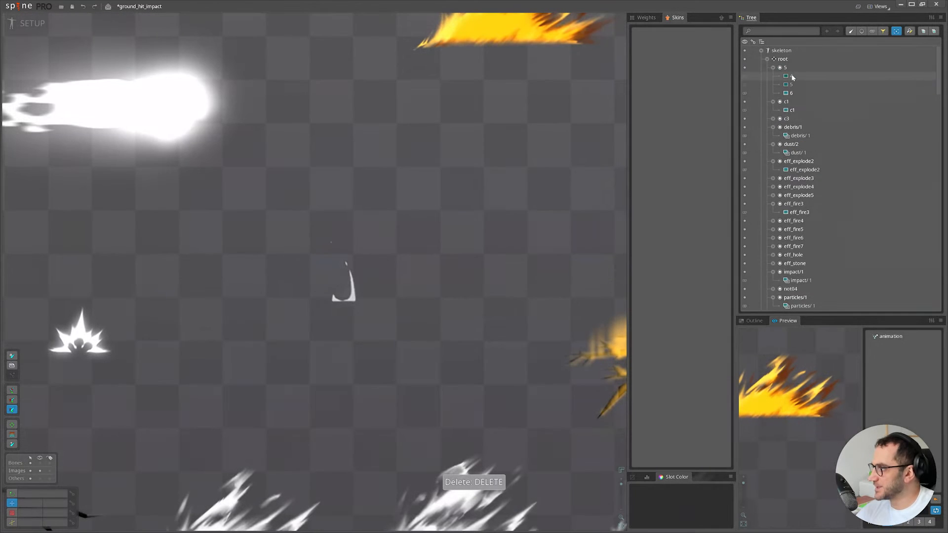
Rename the combined spike slot as slash.
click(822, 68)
key(F2)
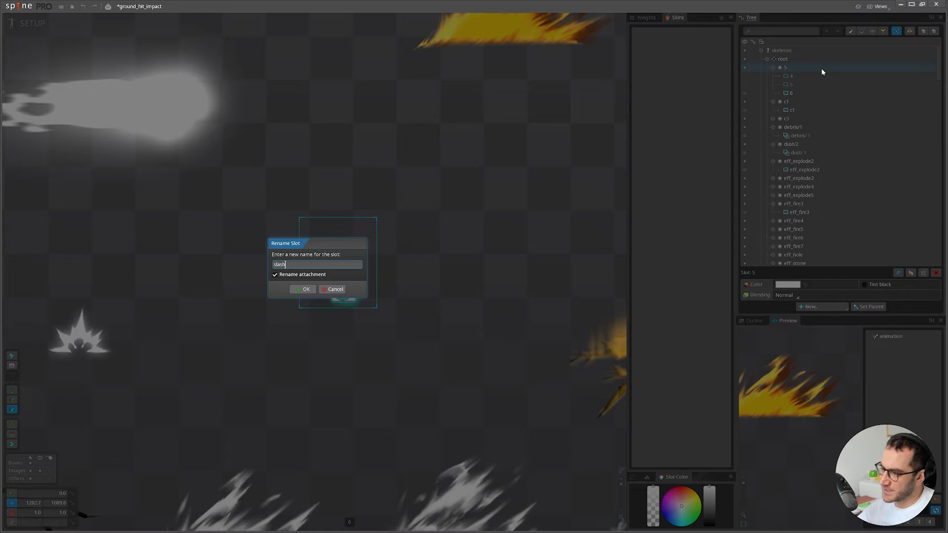
click(306, 290)
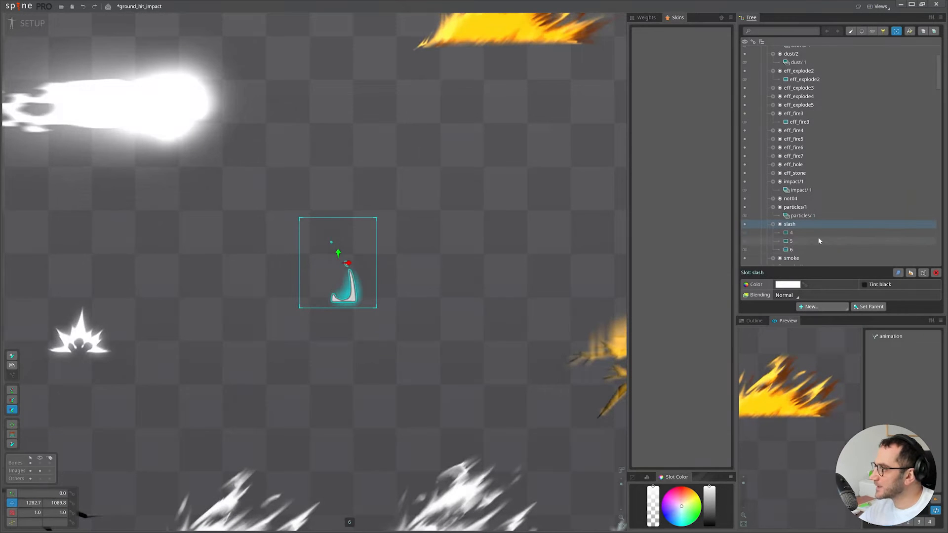
Create an upright bone about 71 units long under root at the spike's base, holding the slash slot.
scroll(823, 107, up, 3)
click(784, 58)
key(n)
drag(355, 291, 355, 254)
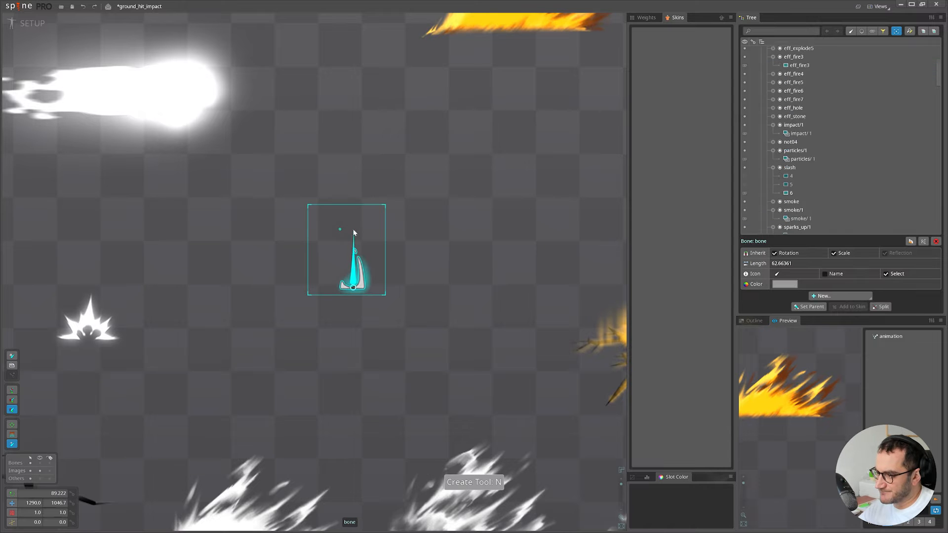
scroll(312, 339, down, 3)
scroll(311, 339, down, 2)
Set the slash slot's blending to Additive.
click(796, 207)
click(786, 295)
click(787, 315)
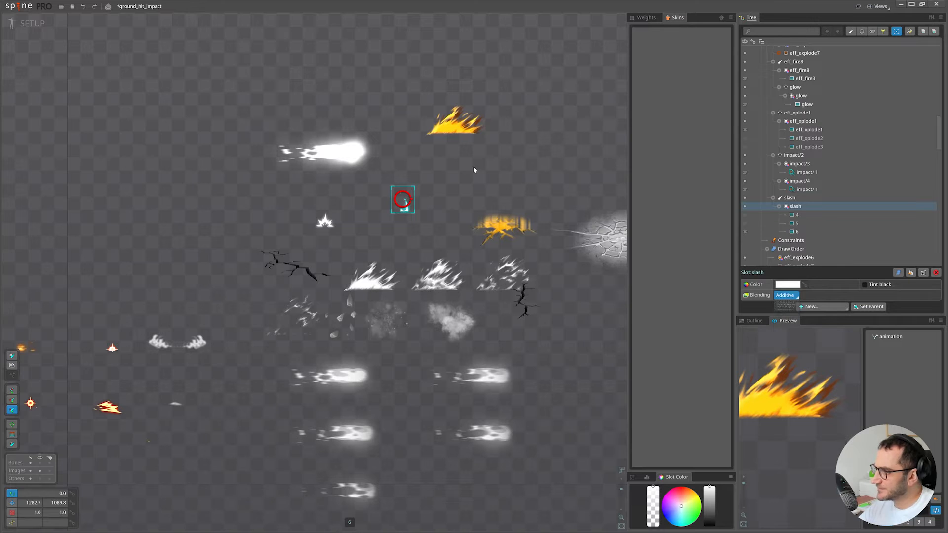
In Animate mode, place the slash bone beside the glow with scale about 4.89, and save the project.
click(28, 23)
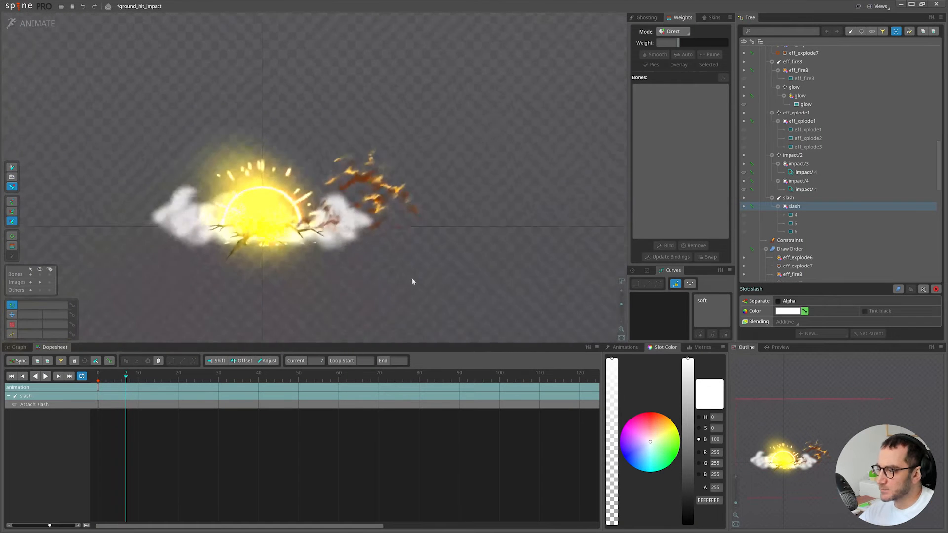
click(860, 198)
drag(597, 262, 511, 286)
key(ctrl+s)
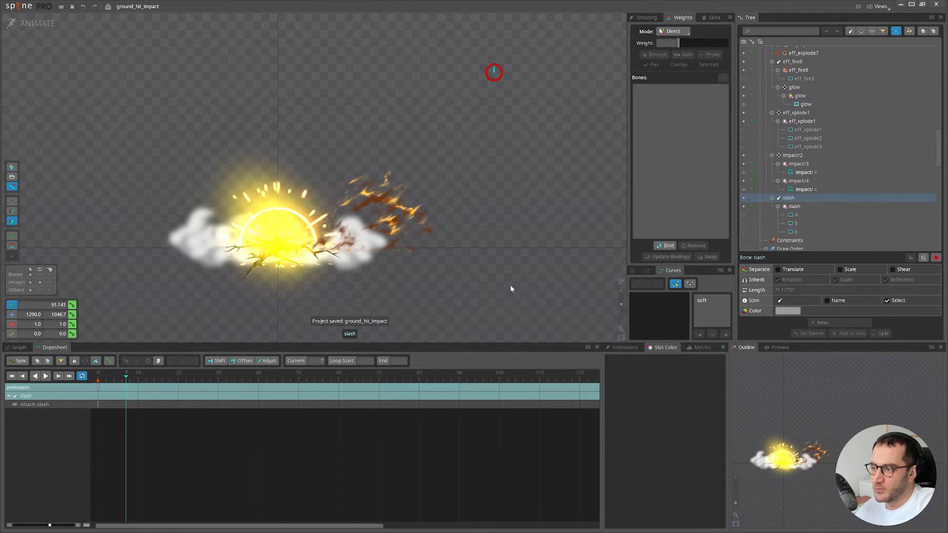
key(ctrl+s)
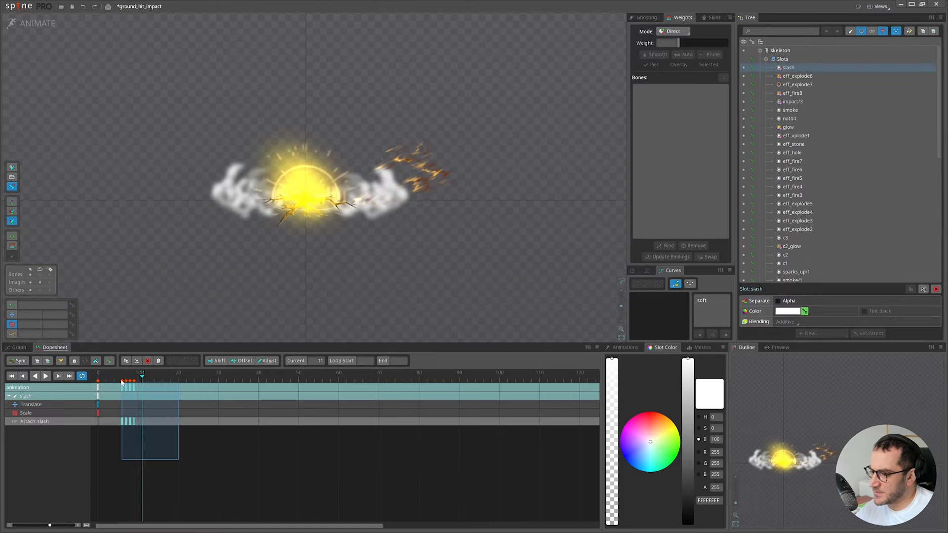
Copy the slash attachment keys that start at frame 6 and paste them at frame 11.
key(ctrl+c)
click(141, 377)
key(ctrl+v)
click(134, 376)
key(ctrl+v)
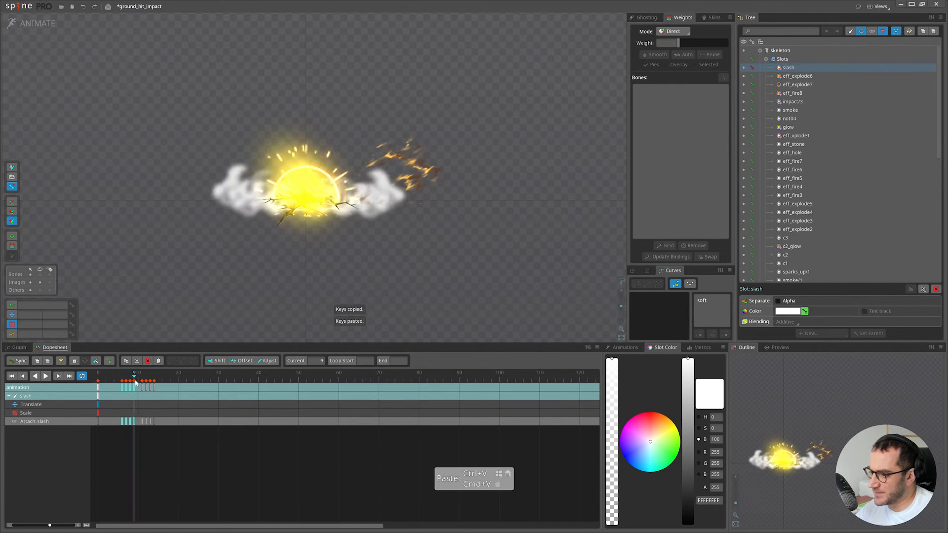
Key the slash bone's position at frame 10 and move it to about 609.67, -206.89 at frame 11.
click(142, 382)
key(f)
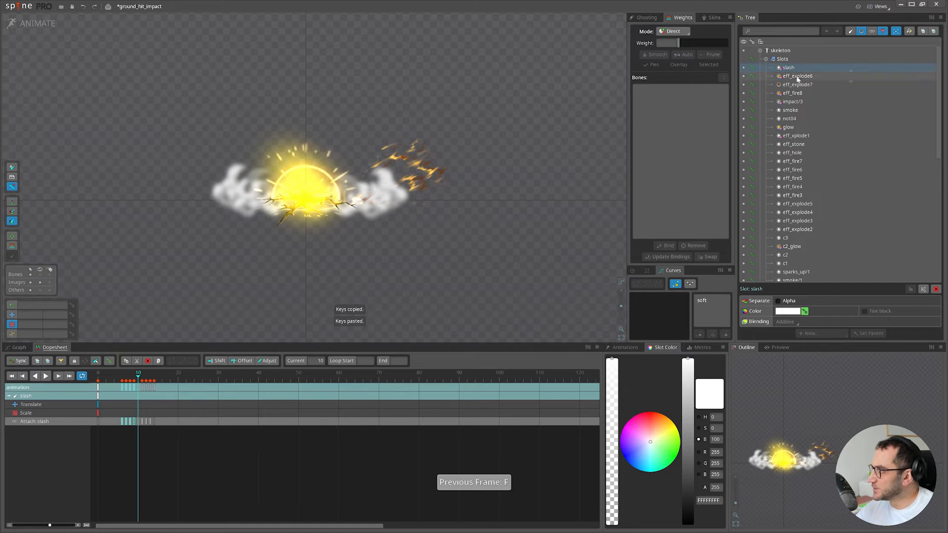
click(860, 31)
click(576, 210)
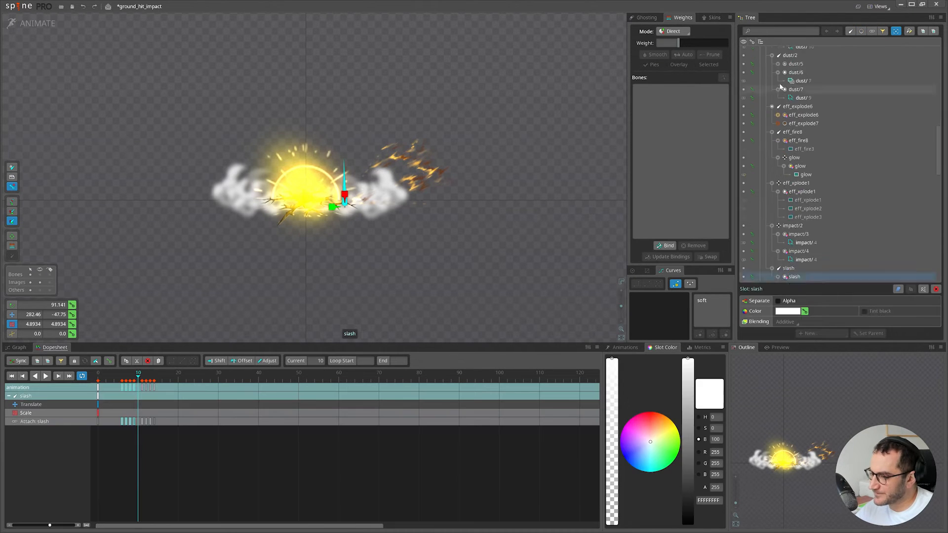
key(g)
key(v)
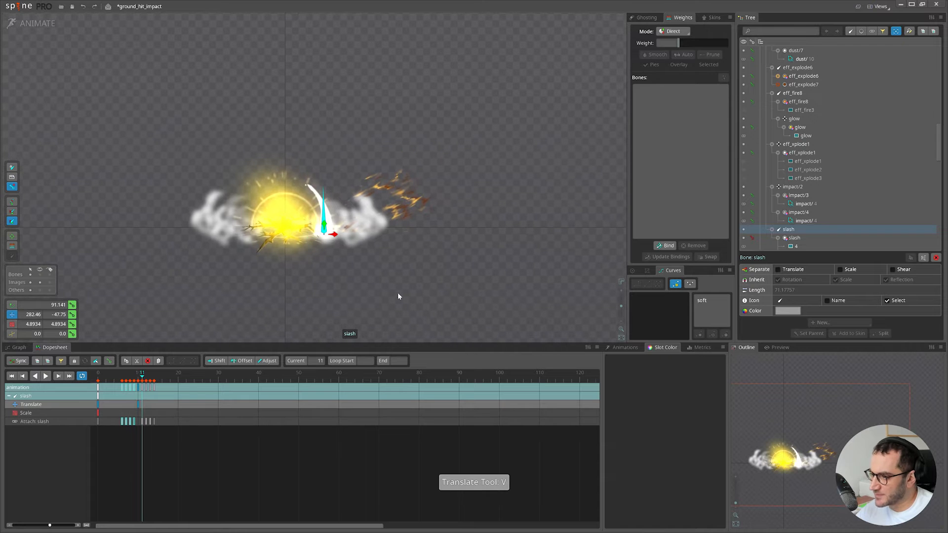
drag(451, 280, 497, 303)
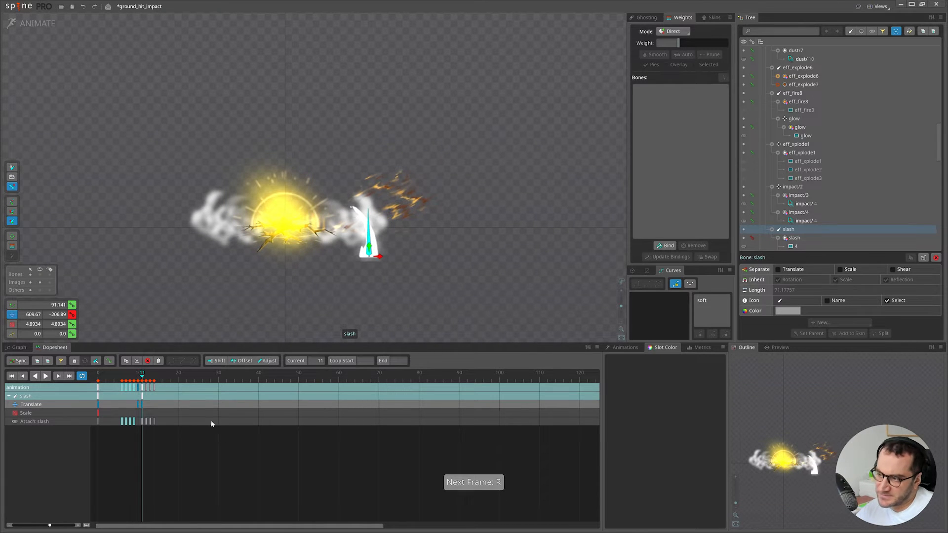
Key the slash bone's scale at frame 10 and mirror it at frame 11 with scale about 5.6, -5.31.
key(b)
key(f)
key(ctrl+v)
mouse_move(138, 378)
mouse_down()
mouse_move(135, 386)
mouse_move(161, 390)
mouse_move(131, 390)
mouse_move(143, 393)
mouse_up()
key(x)
drag(359, 257, 389, 259)
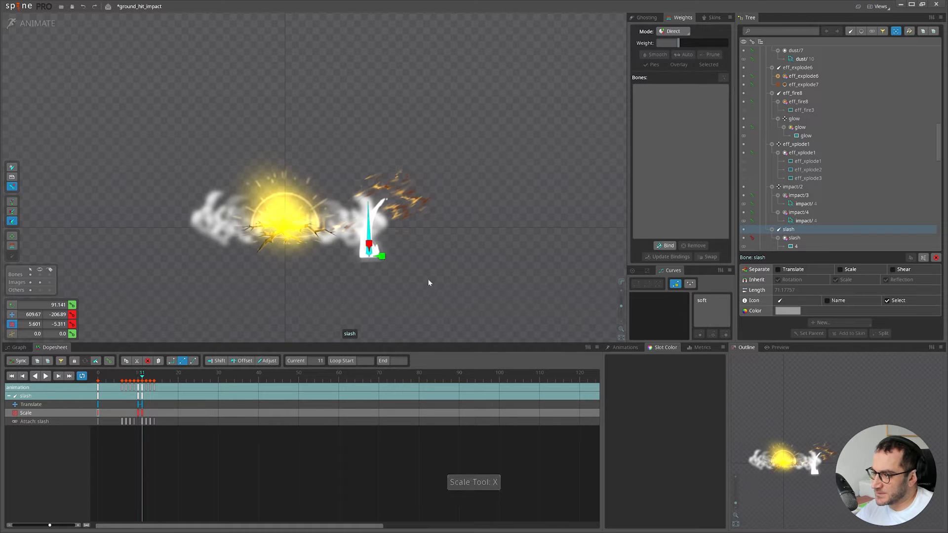
Shear the mirrored slash by about 5.58 at frame 11 and key the unsheared pose at frame 10.
key(z)
drag(383, 256, 369, 242)
click(139, 419)
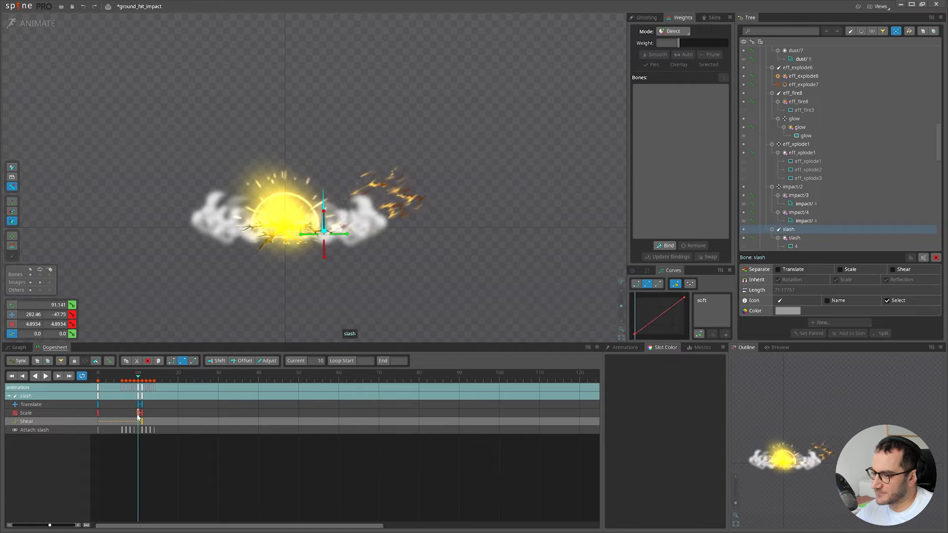
scroll(324, 243, up, 1)
Shear the first slash at frame 6, extend its shear keys back to frame 0, and check the motion through frame 14.
click(122, 377)
drag(334, 211, 344, 211)
click(141, 423)
drag(122, 423, 98, 422)
drag(112, 378, 154, 379)
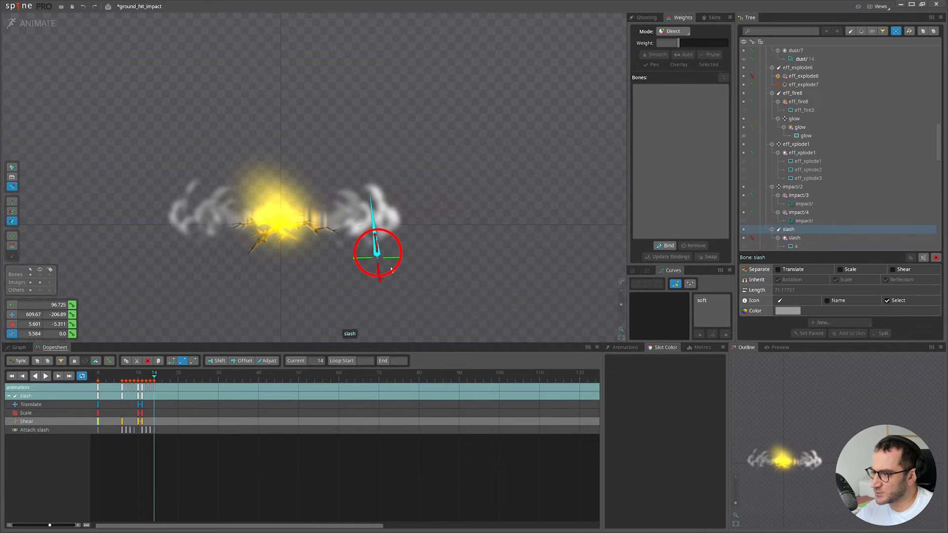
key(d)
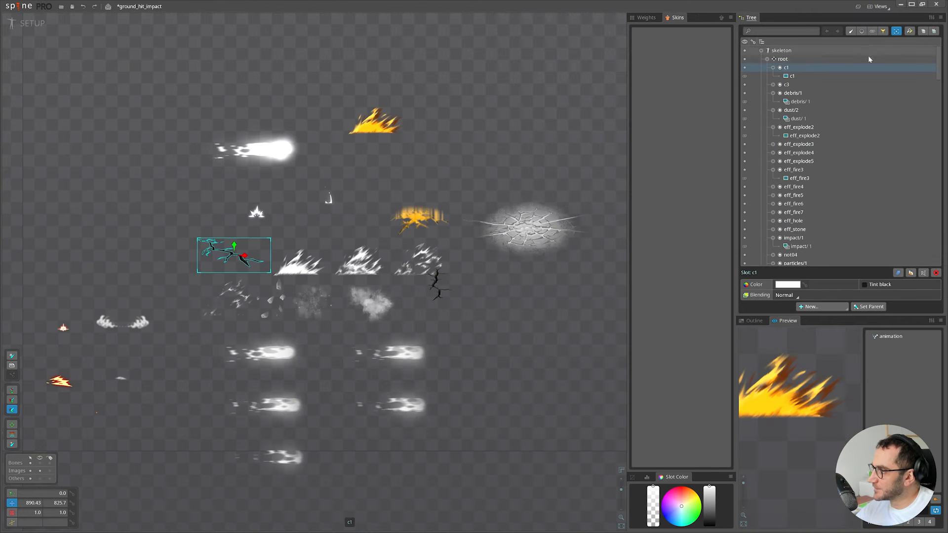
In Setup mode, create a c1 bone under root at the black crack's upper-left end, holding the c1 slot.
click(783, 59)
scroll(271, 249, up, 2)
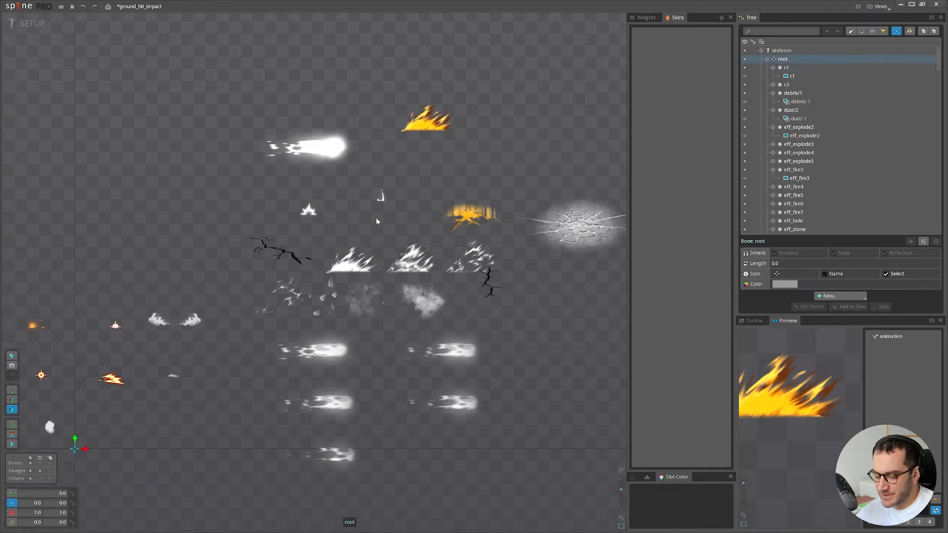
key(n)
scroll(268, 244, up, 2)
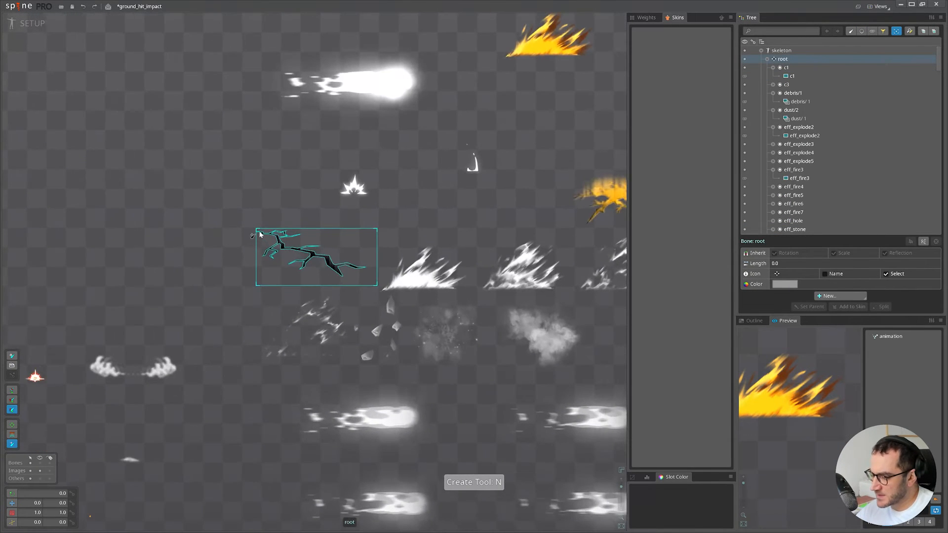
click(260, 235)
scroll(271, 303, down, 3)
key(v)
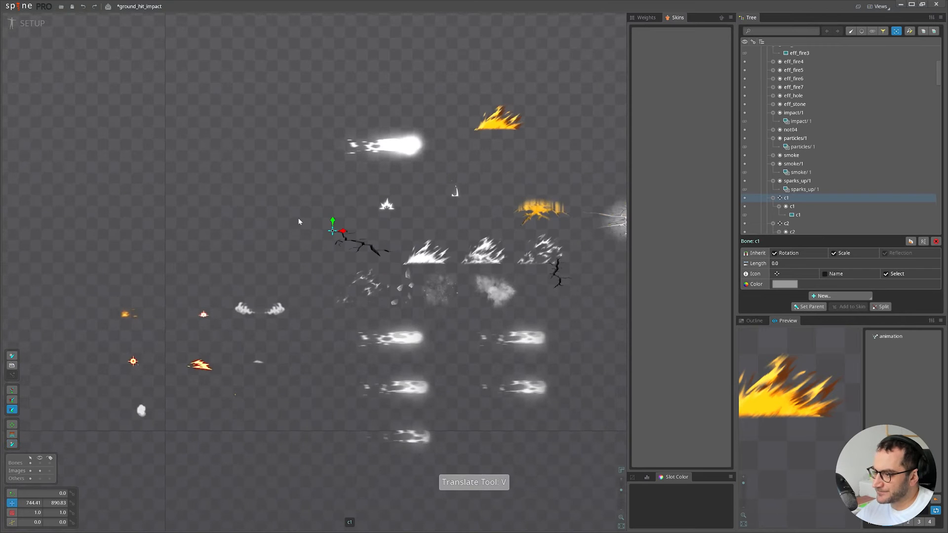
In Animate mode, move the c1 bone at frame 6 down beside the glowing ground impact.
scroll(298, 218, down, 2)
click(31, 23)
drag(306, 300, 375, 178)
key(r)
key(r)
key(r)
key(r)
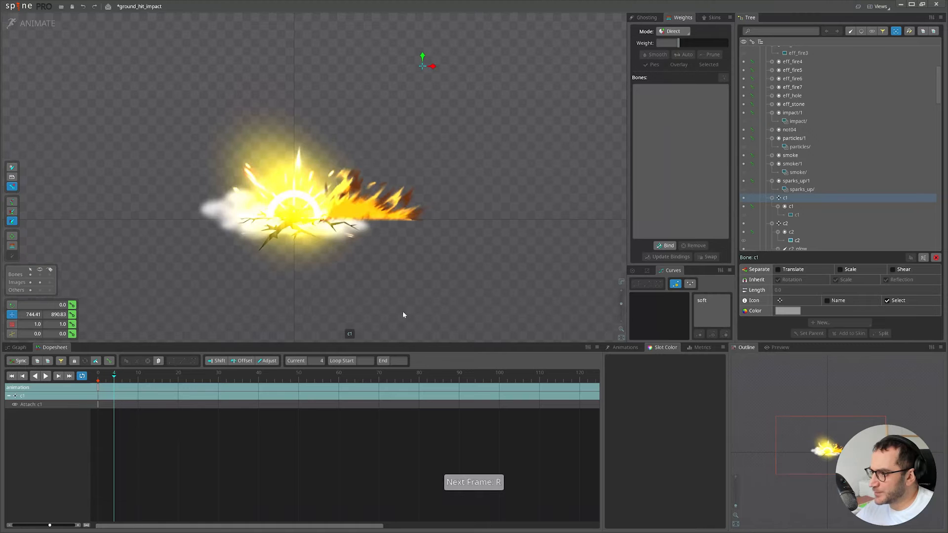
key(r)
key(r)
drag(422, 66, 389, 199)
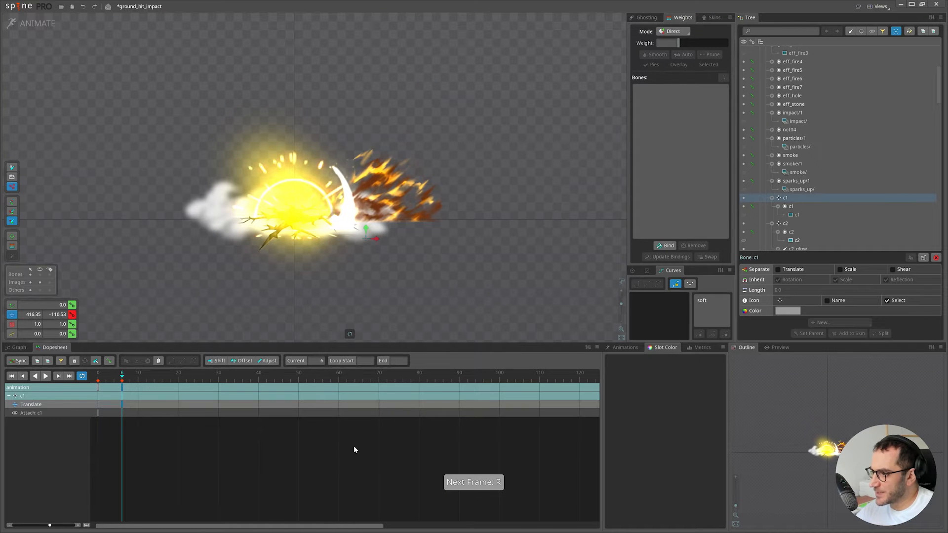
Show the c1 crack at frame 6, scale its bone to about 2.24 and position it at about 263.07, -27.44.
click(796, 215)
key(x)
drag(498, 277, 530, 271)
key(v)
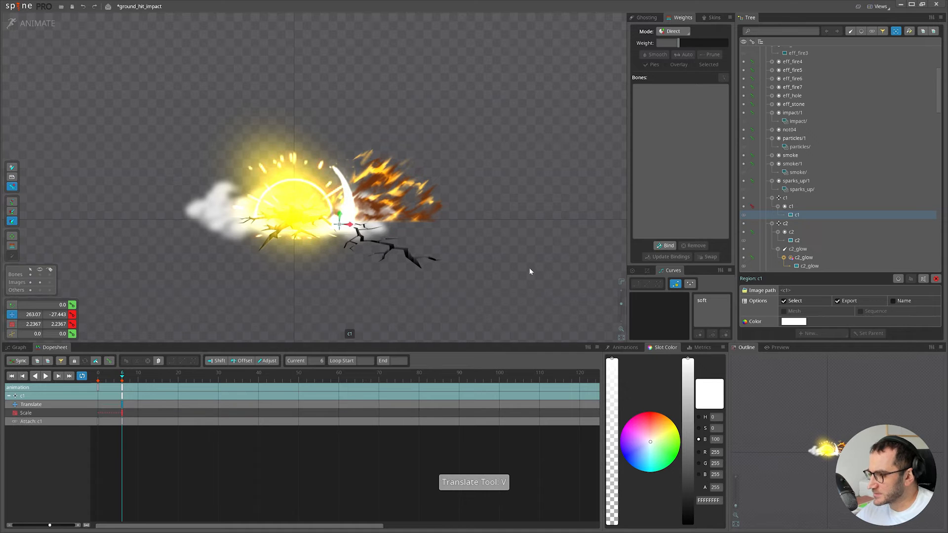
Enlarge the c1 bone to a scale of about 3.05 and place its translate and scale keys at frame 0.
key(e)
key(r)
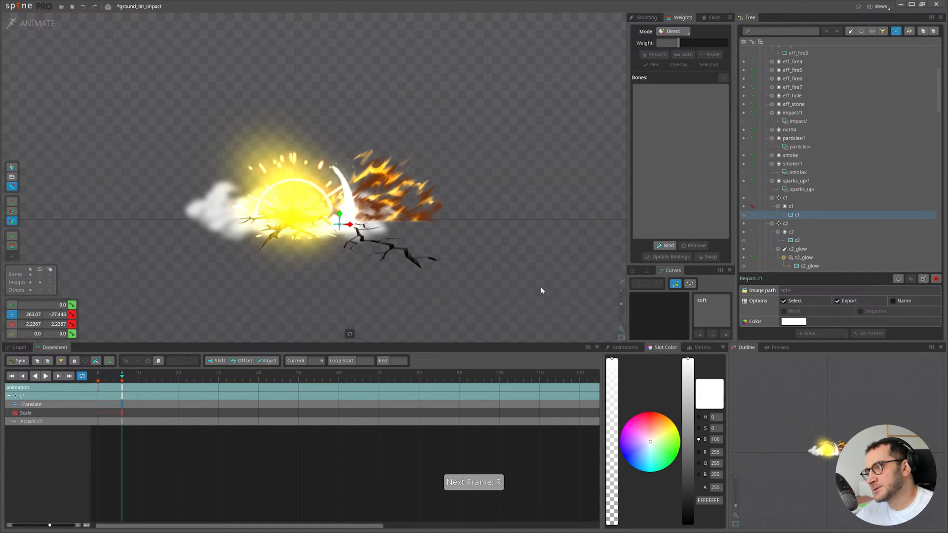
key(r)
key(r)
key(r)
key(r)
key(r)
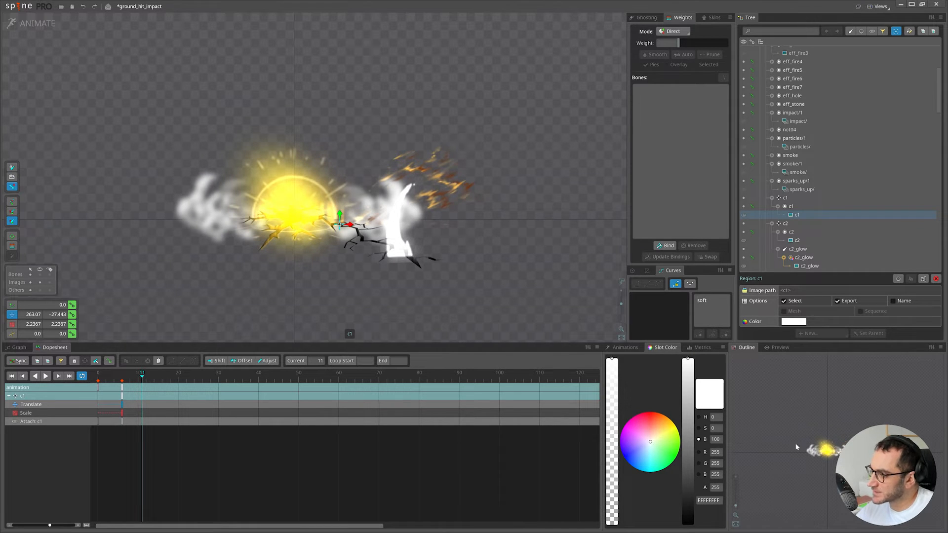
key(x)
drag(518, 304, 517, 293)
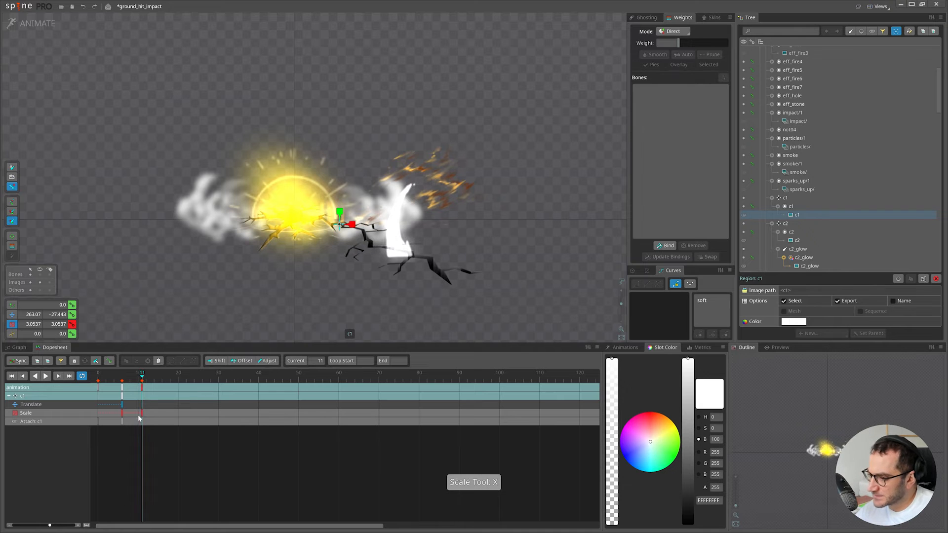
drag(130, 415, 122, 387)
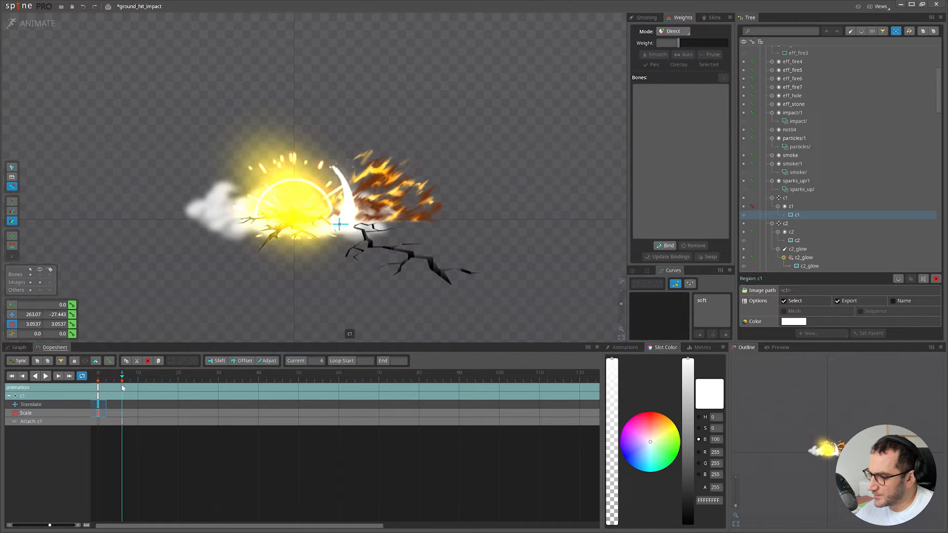
In Setup mode, duplicate the c1 crack attachment three times.
click(44, 24)
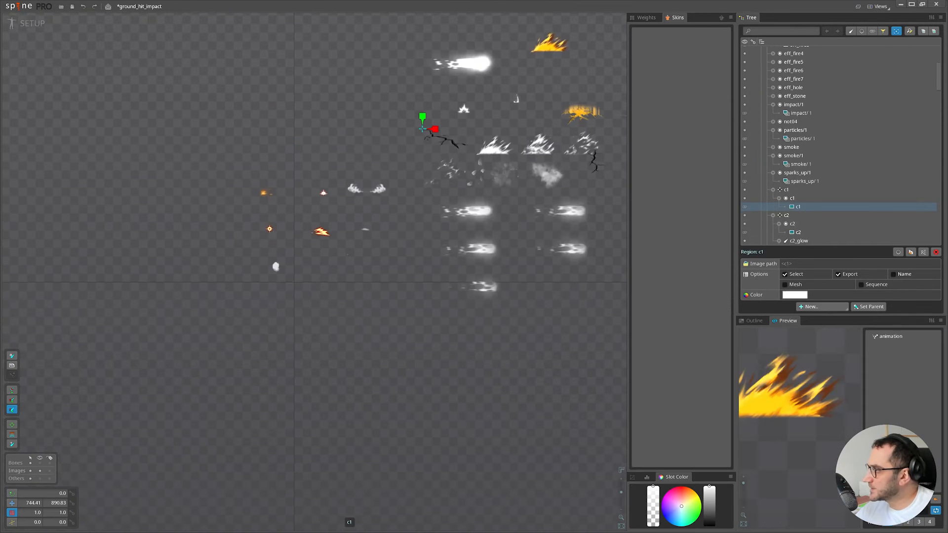
click(912, 252)
click(912, 252)
click(912, 253)
Convert the c1 and c2 crack attachments to meshes and add mesh vertices around the upper-left part of the crack.
click(809, 184)
click(810, 190)
click(786, 284)
drag(485, 175, 346, 286)
scroll(301, 254, up, 5)
click(814, 295)
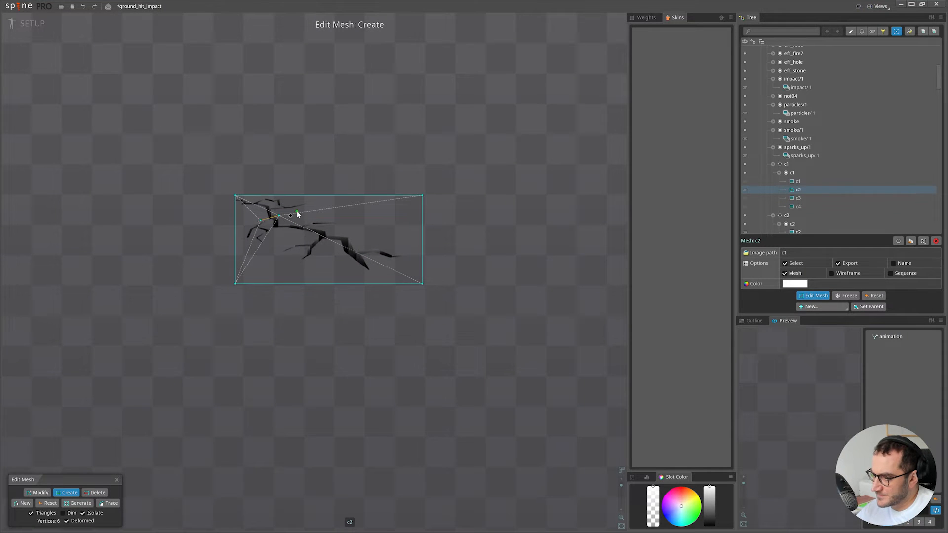
click(279, 216)
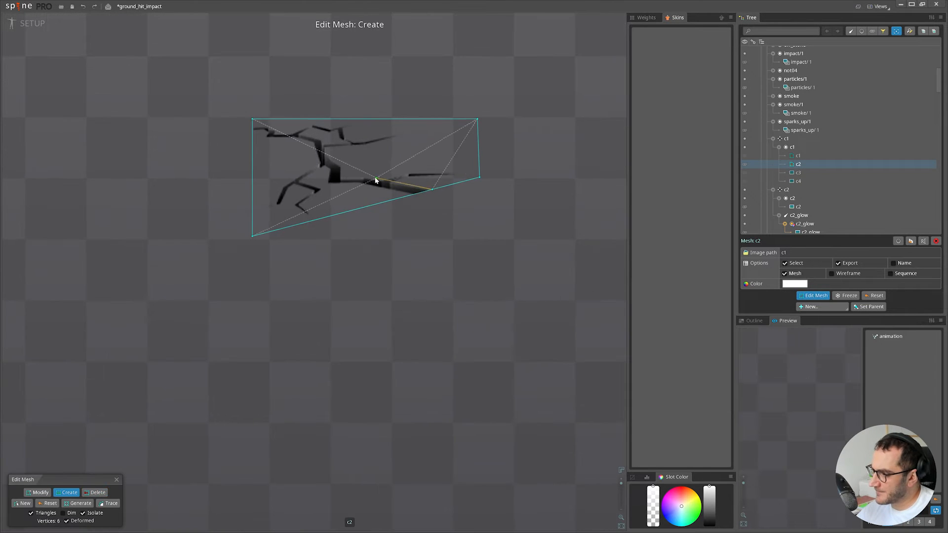
Trim the c2 mesh to the first part of the crack by deleting its outer vertex and reshaping the edge, and compare it with c1.
key(d)
click(480, 177)
key(c)
drag(363, 191, 358, 187)
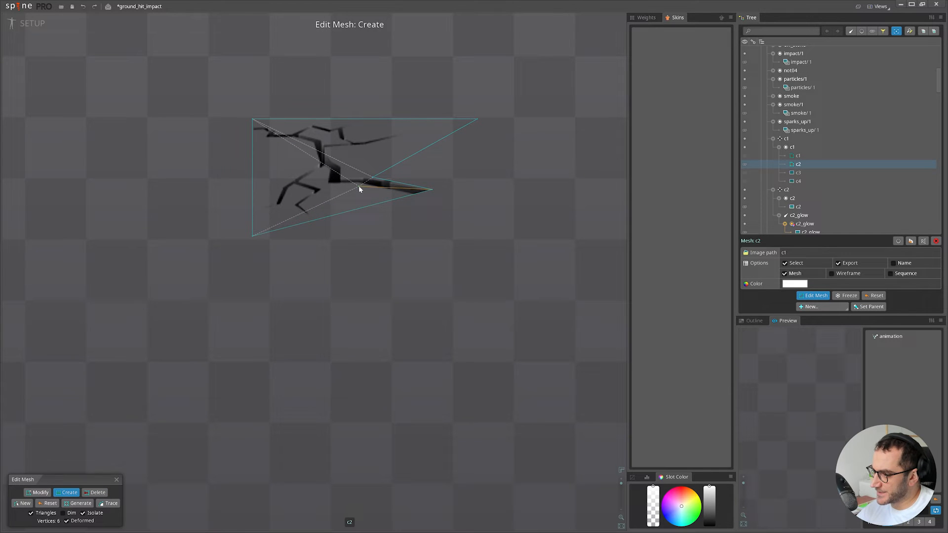
drag(253, 236, 252, 218)
key(d)
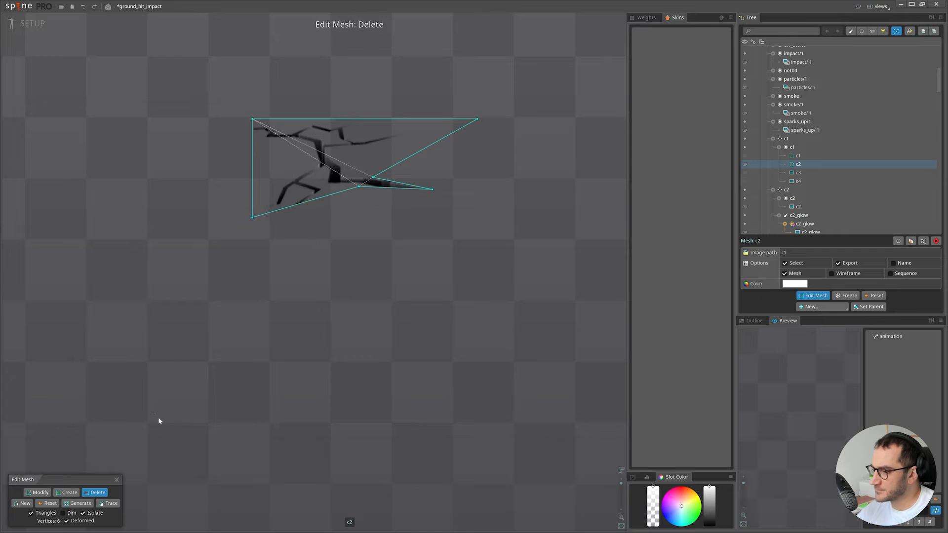
click(117, 479)
click(745, 156)
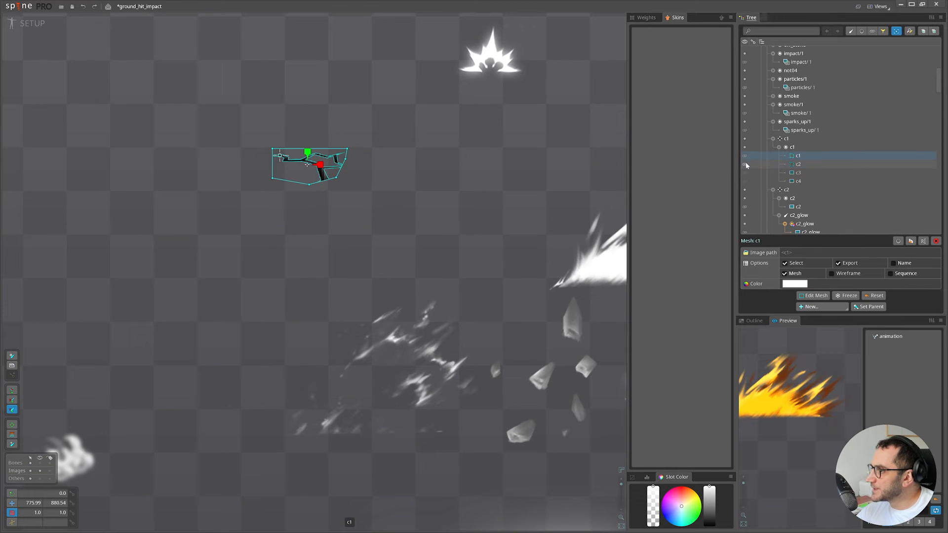
click(746, 164)
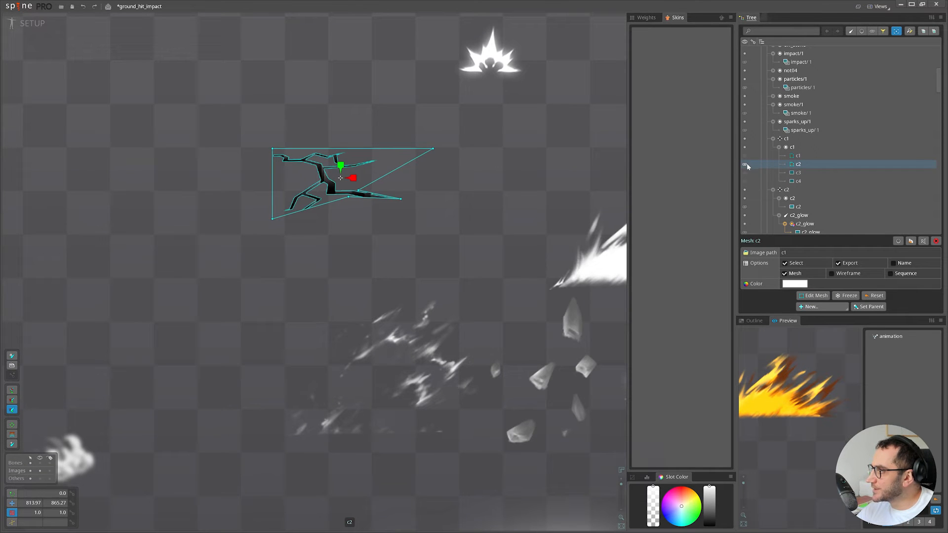
Convert the c3 attachment to a mesh, add vertices across the crack and delete three corner vertices to crop its far end.
click(746, 173)
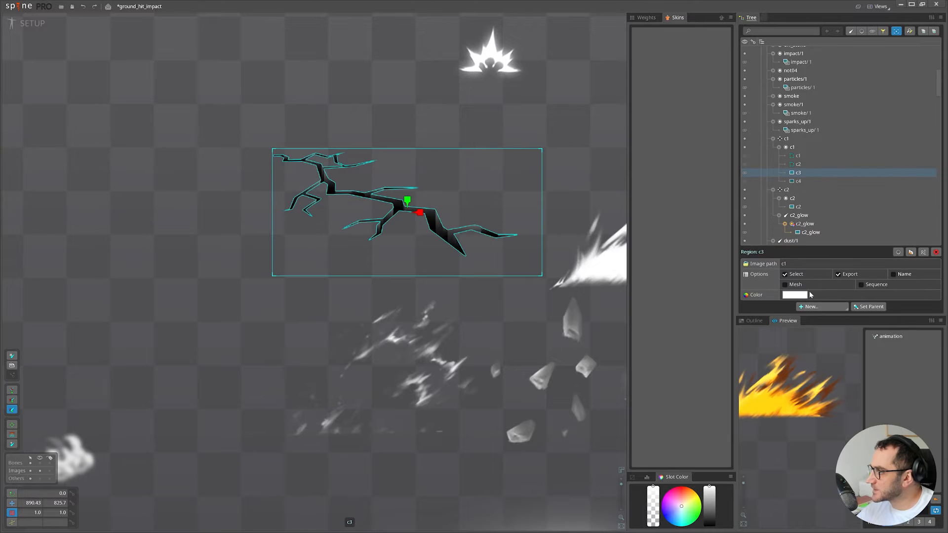
click(785, 285)
click(814, 296)
drag(445, 212, 398, 148)
key(d)
click(541, 149)
click(542, 275)
click(272, 276)
Adjust the c3 mesh's lower vertices so its outline follows the cropped crack branches, and finish editing the mesh.
scroll(447, 214, up, 5)
key(m)
drag(435, 203, 435, 191)
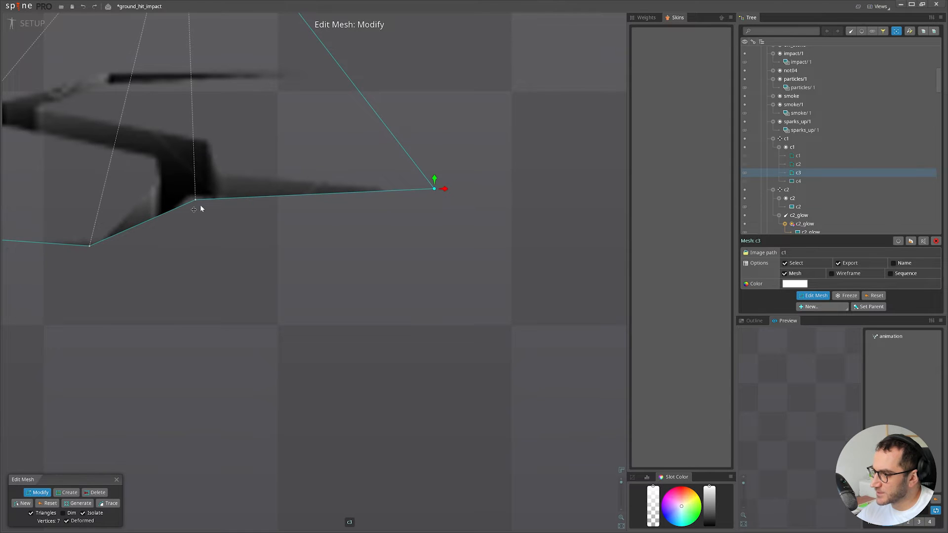
drag(196, 202, 188, 191)
click(799, 182)
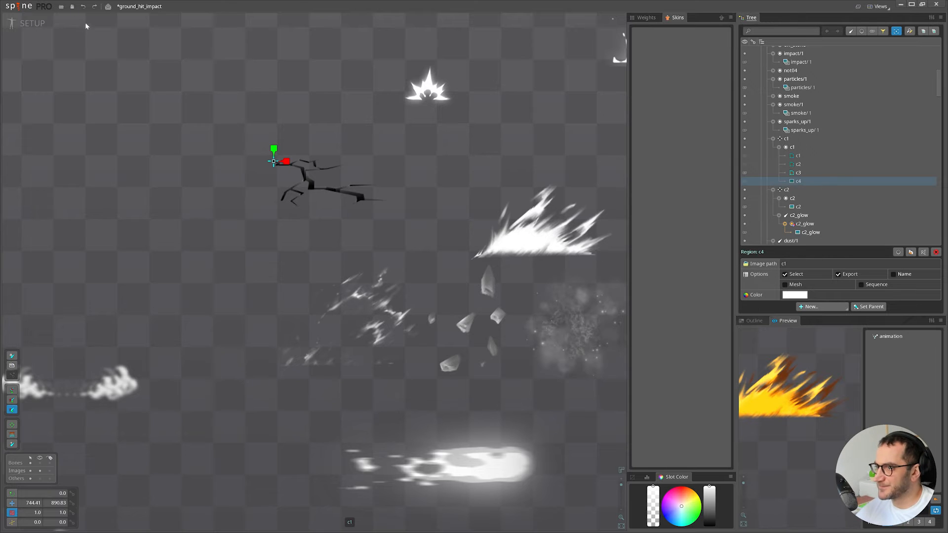
In Animate mode, show the shortest crack mesh, c1, at frame 6 in the c1 slot.
click(32, 23)
mouse_move(126, 379)
mouse_down()
mouse_move(111, 381)
mouse_move(118, 380)
mouse_up()
scroll(241, 252, down, 2)
drag(221, 288, 358, 62)
key(r)
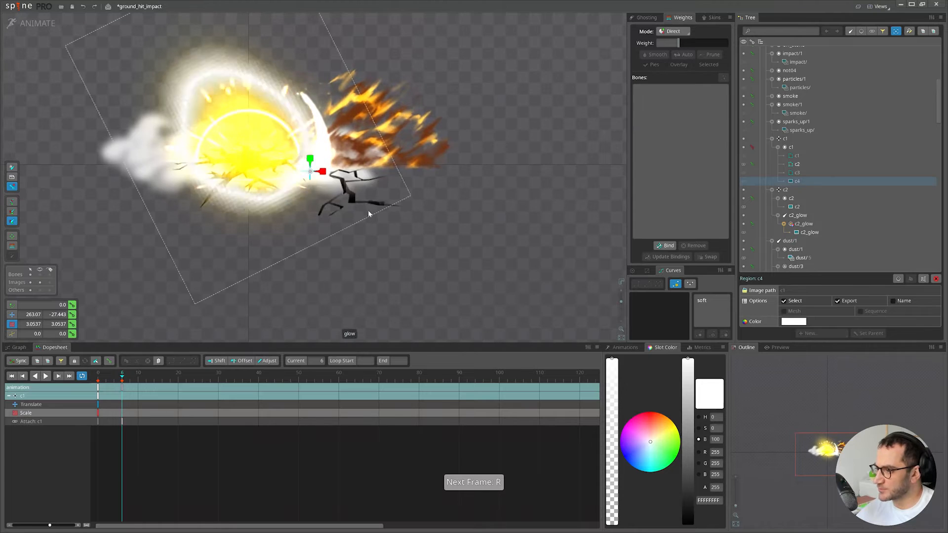
click(382, 210)
key(e)
key(r)
scroll(330, 158, up, 2)
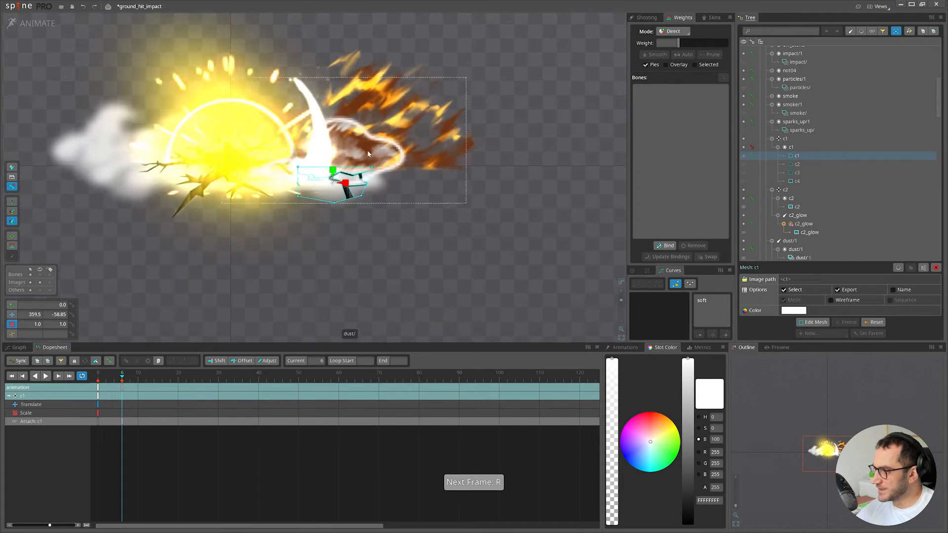
Enable Tint black on the c1 slot and key its dark tint in white and yellow between frames 6 and 11.
click(804, 148)
click(38, 25)
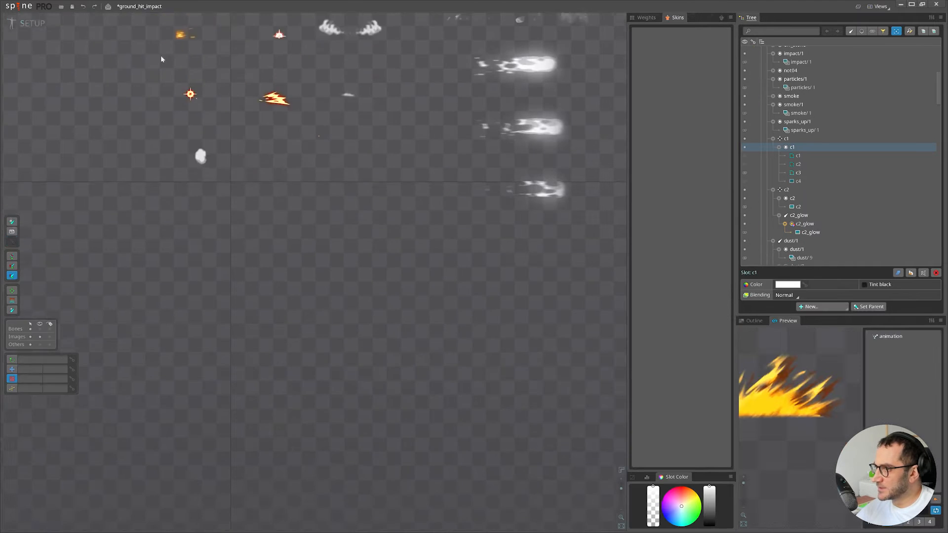
click(879, 289)
click(32, 23)
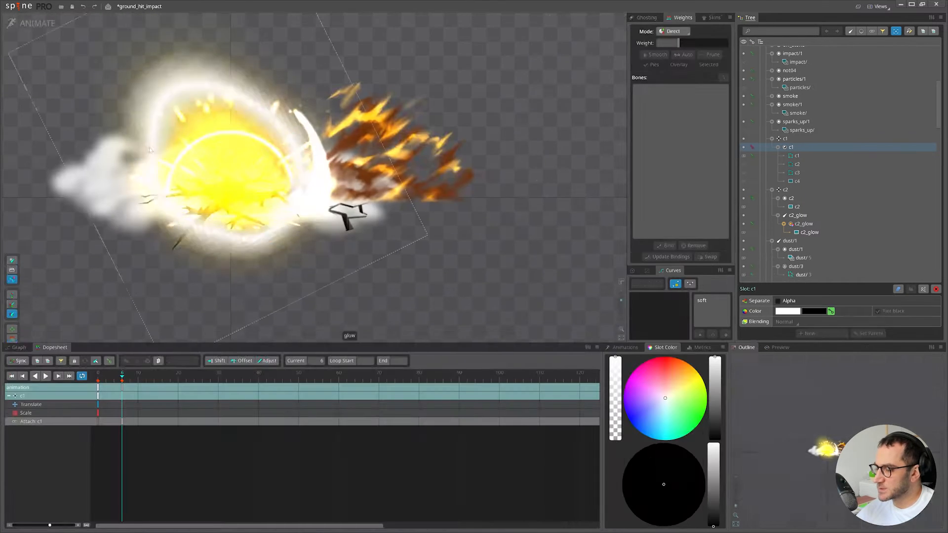
drag(711, 468, 719, 437)
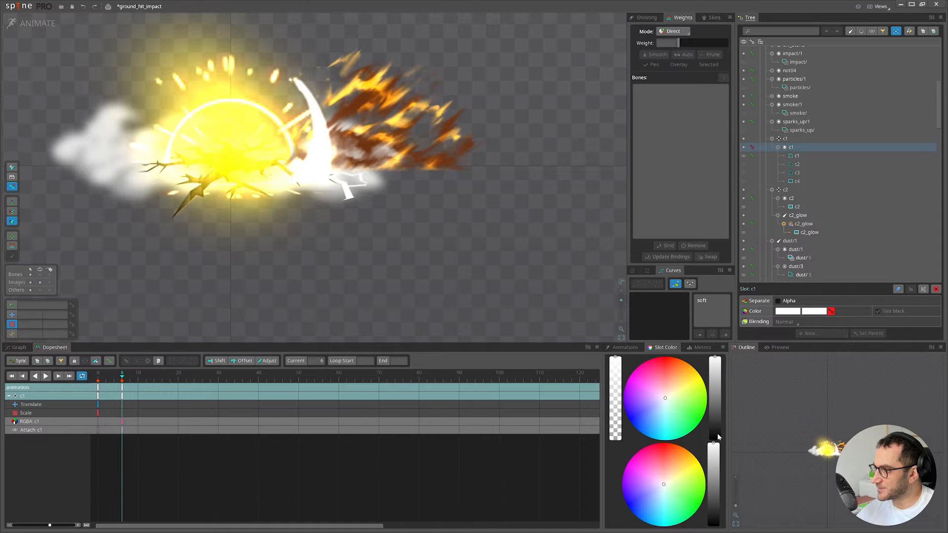
click(681, 478)
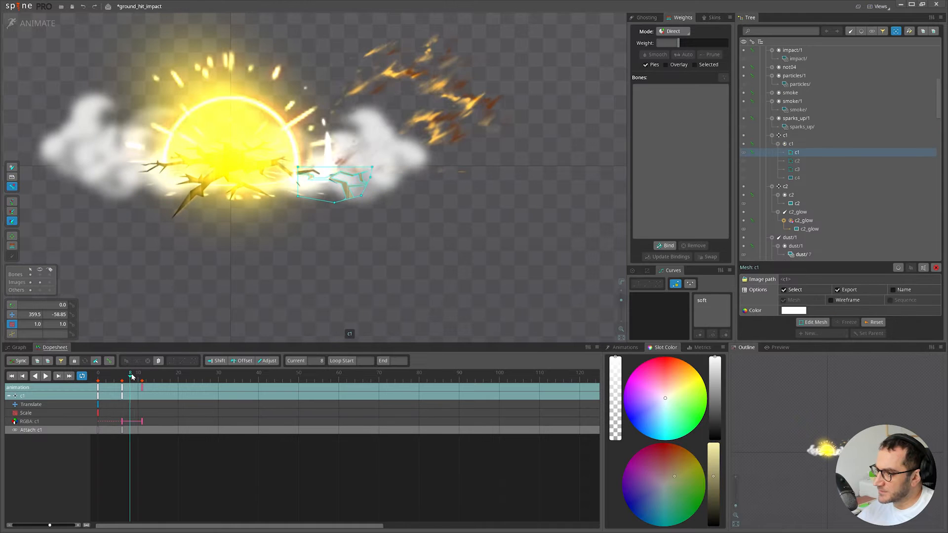
drag(132, 376, 142, 379)
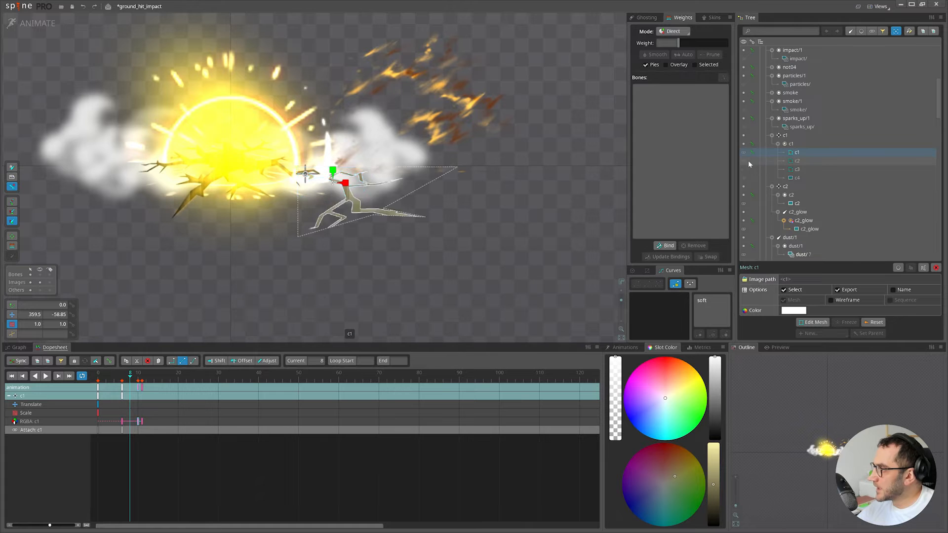
Switch the c1 slot to the c2 mesh at frame 8 and to the c3 mesh at frame 11.
click(748, 161)
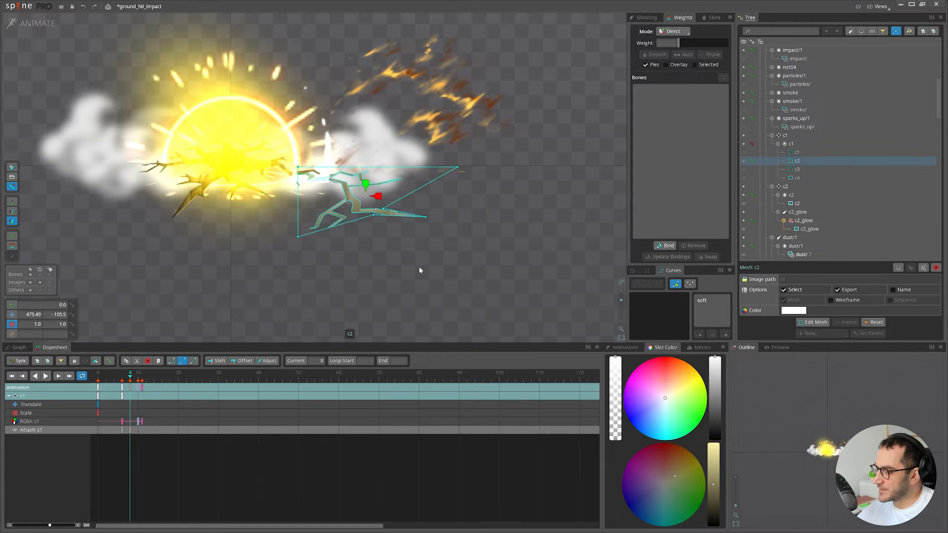
drag(423, 271, 362, 275)
key(r)
key(r)
key(r)
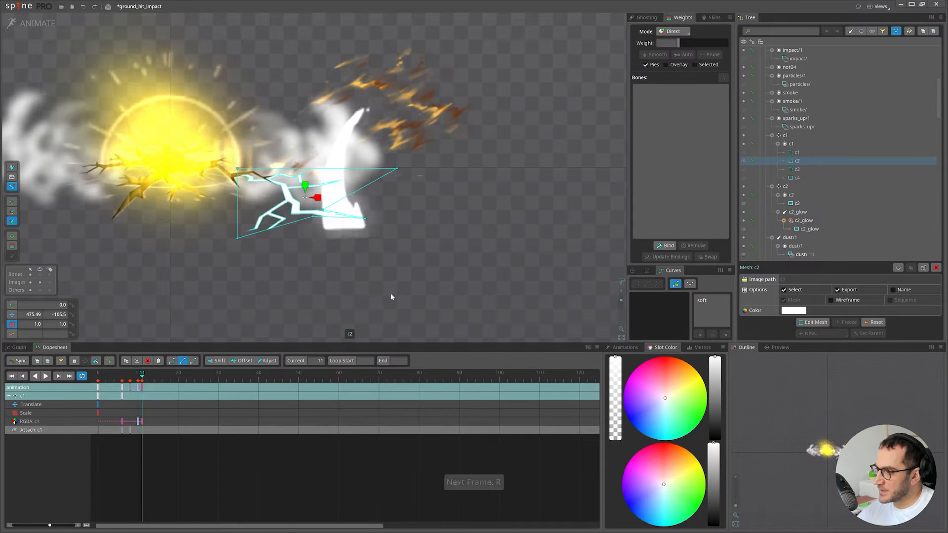
click(745, 170)
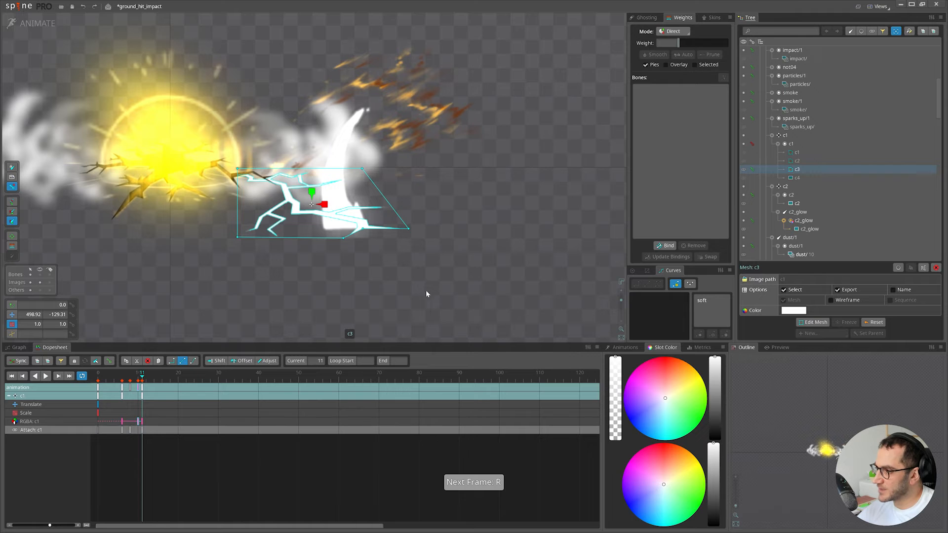
Switch the c1 slot to the full c4 crack at frame 13 and key its dark tint to black at frame 15.
key(r)
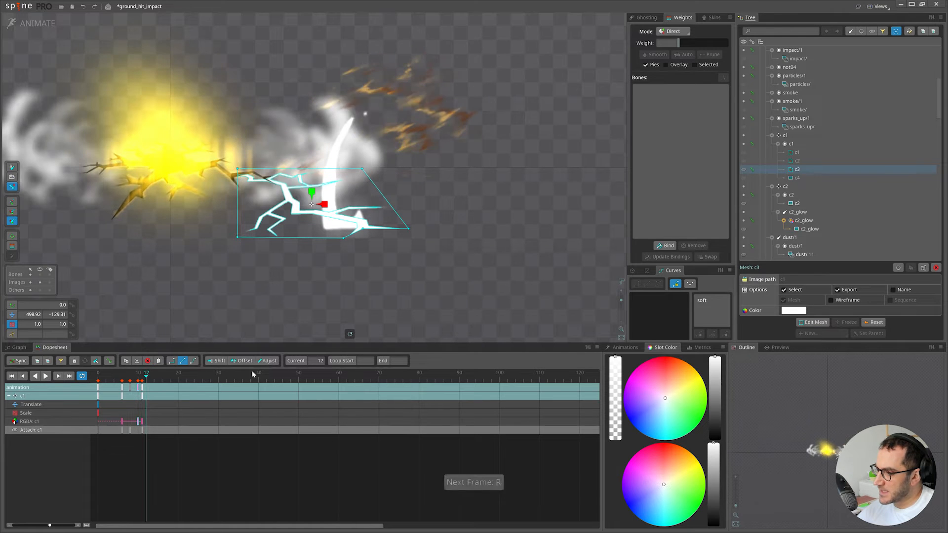
key(r)
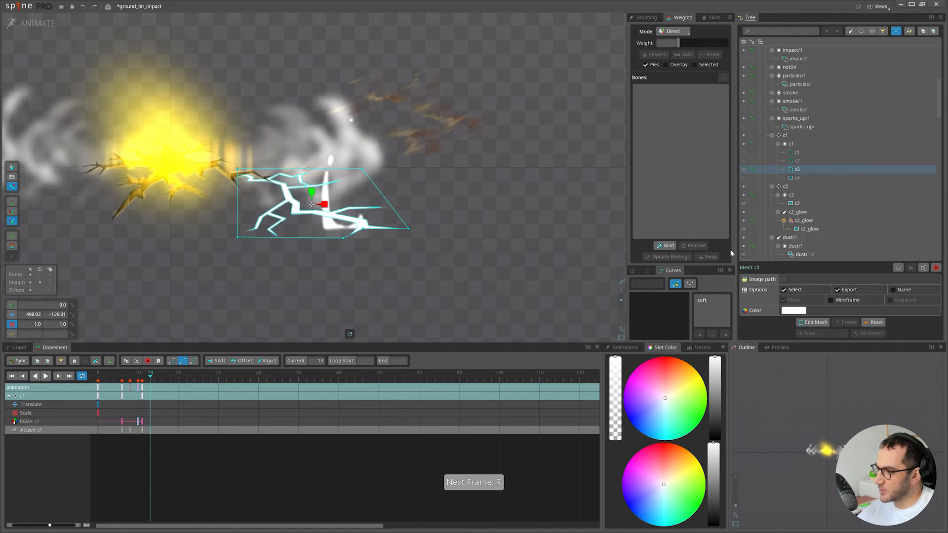
click(745, 178)
key(r)
key(r)
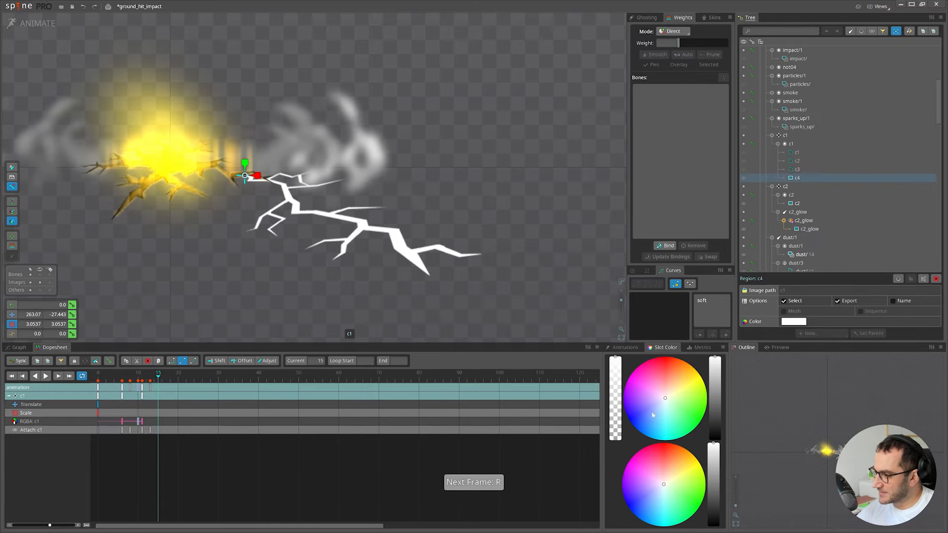
click(692, 515)
drag(711, 509, 713, 527)
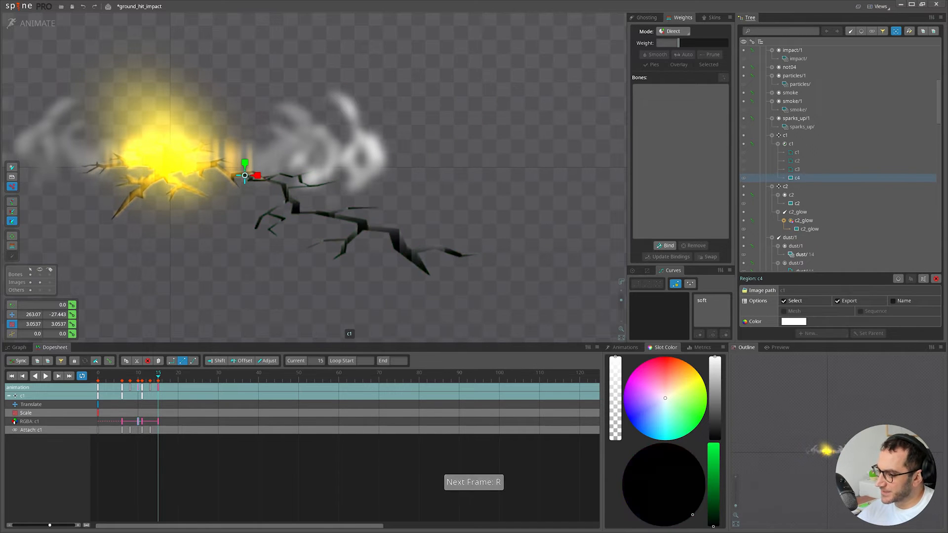
Scrub and play the animation to check how the crack grows and changes color.
drag(102, 378, 182, 388)
key(d)
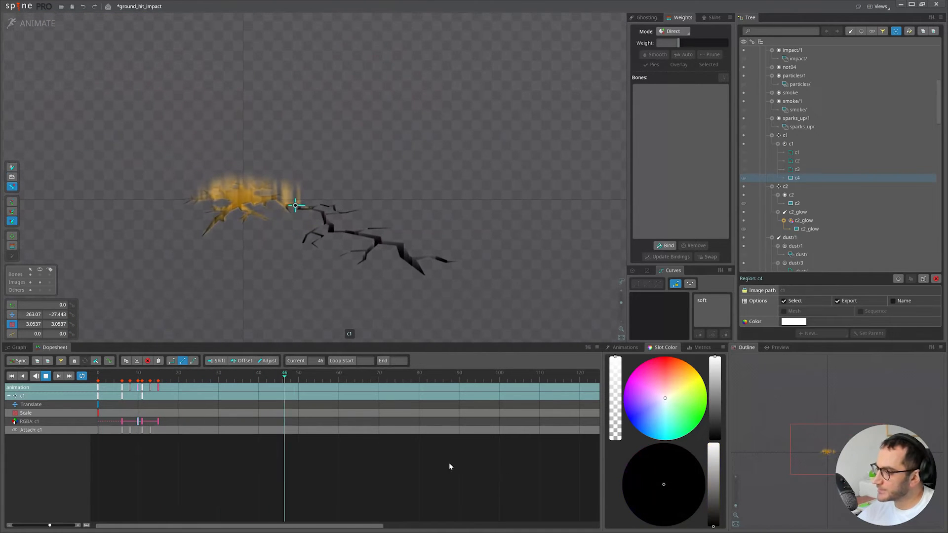
click(105, 377)
key(d)
drag(101, 377, 130, 379)
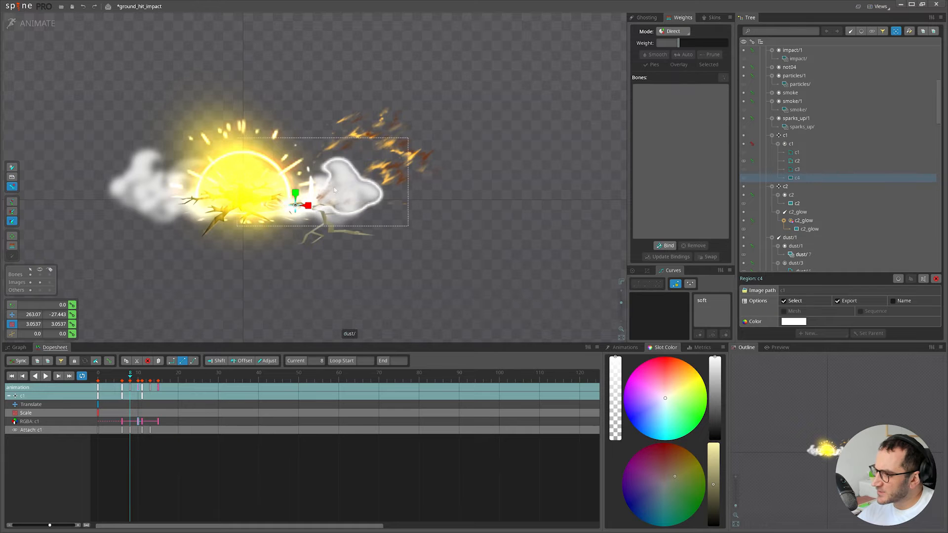
Tint the slash slot orange-yellow (FFBE30FF) at frame 6 and key its color.
click(303, 180)
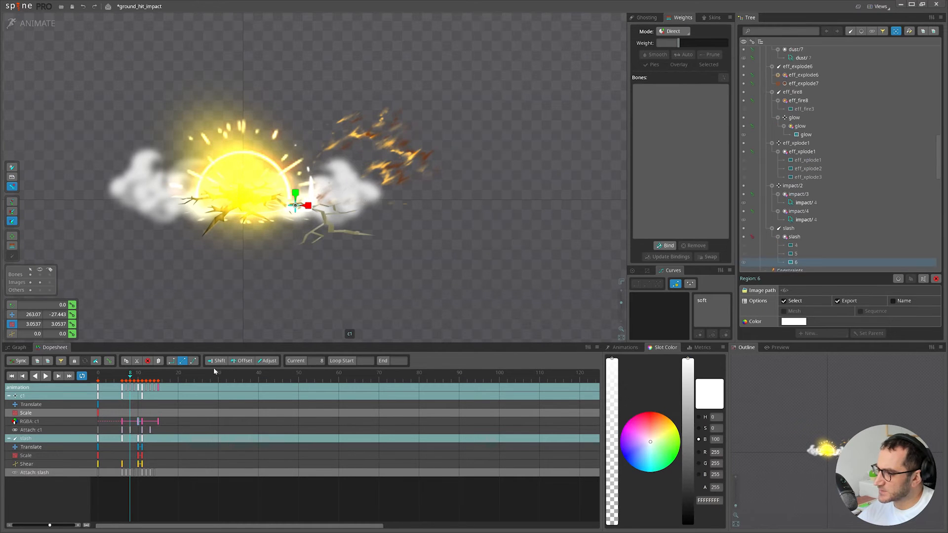
click(123, 380)
click(795, 203)
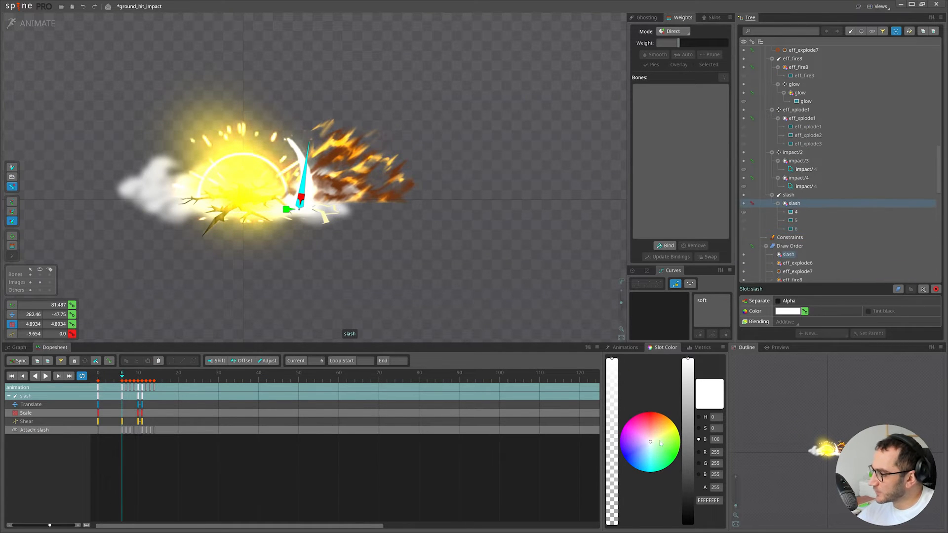
drag(660, 432, 672, 419)
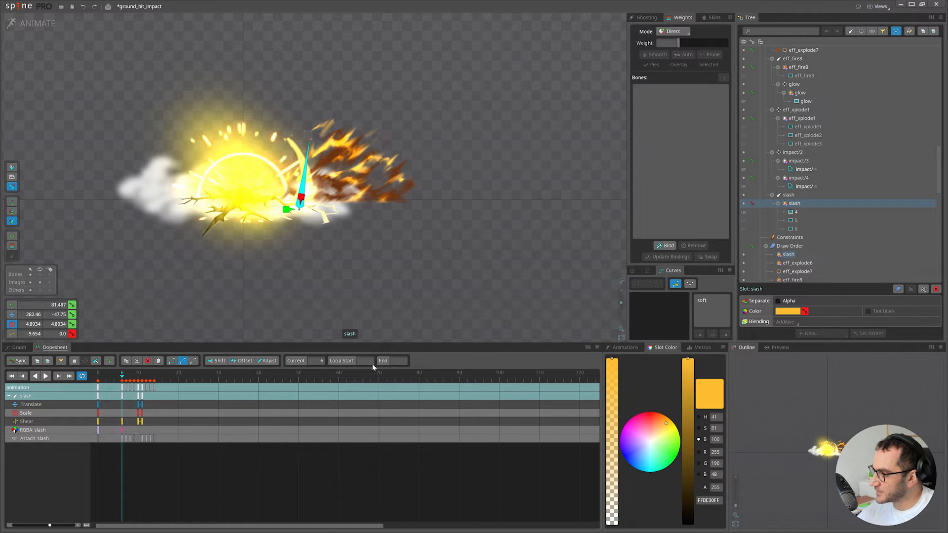
In Setup mode, create a new bone under root just beside the starting point of the black c1 crack.
scroll(800, 141, up, 8)
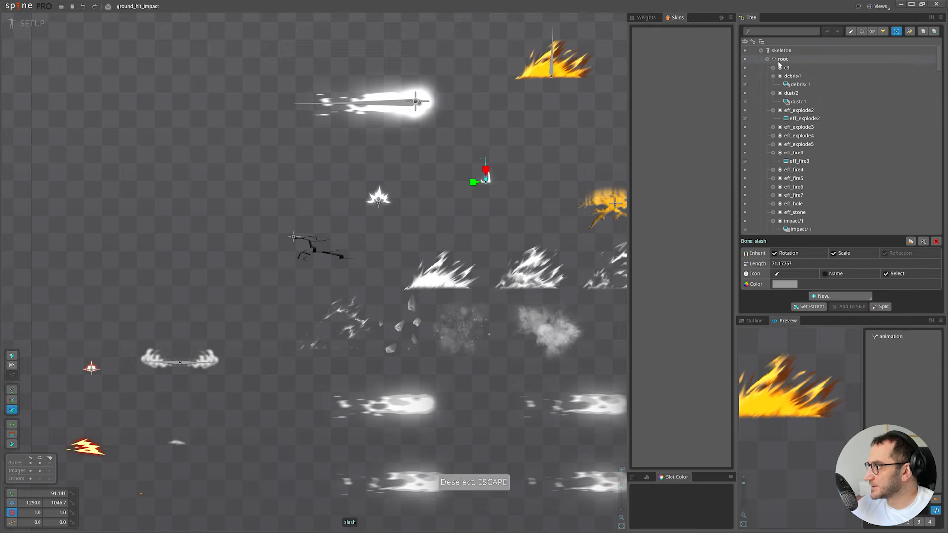
drag(462, 201, 415, 210)
key(n)
click(238, 256)
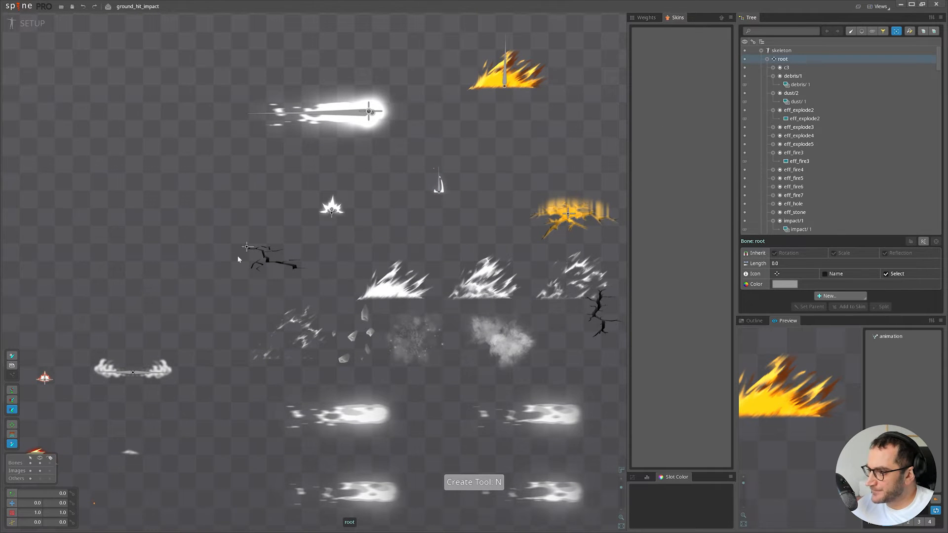
key(v)
Move the slash bone next to the starting point of the c1 crack.
click(438, 186)
drag(367, 258, 400, 262)
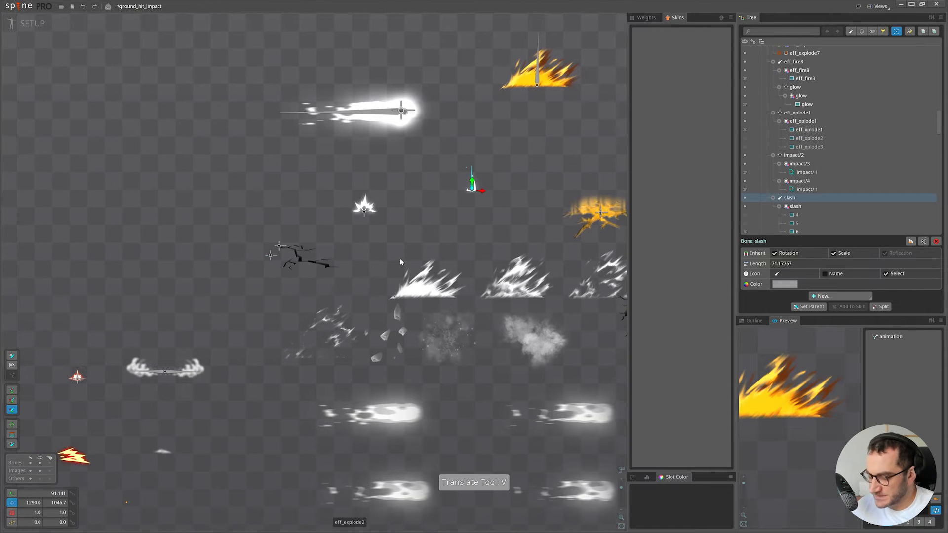
scroll(281, 247, up, 2)
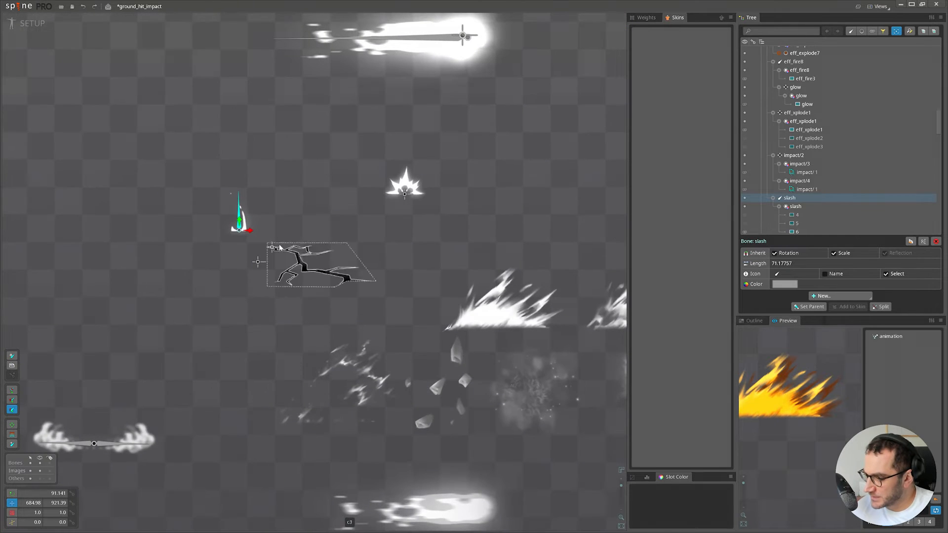
click(272, 247)
click(239, 223)
key(v)
drag(304, 202, 354, 215)
Parent the slash and c1 bones to the new bone beside the crack.
ctrl+click(272, 247)
key(p)
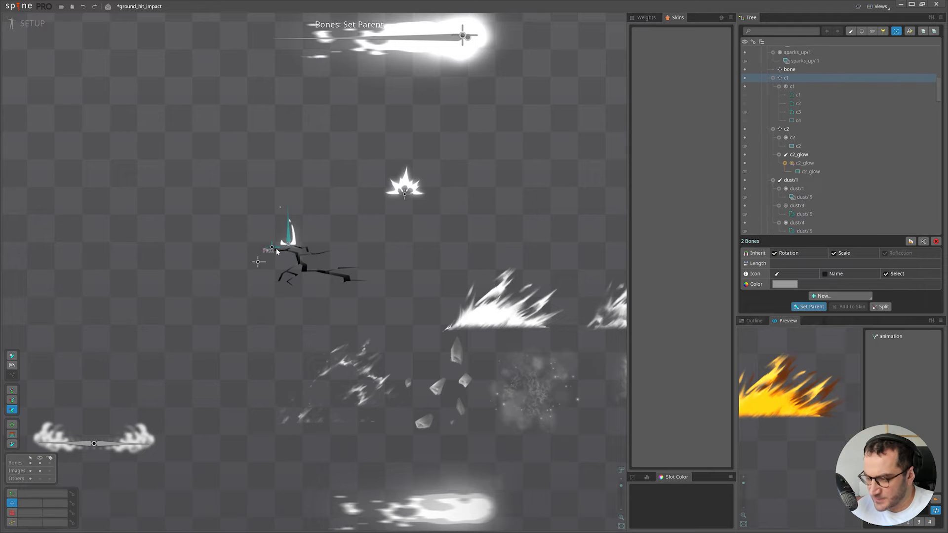
click(258, 262)
key(v)
drag(400, 251, 421, 245)
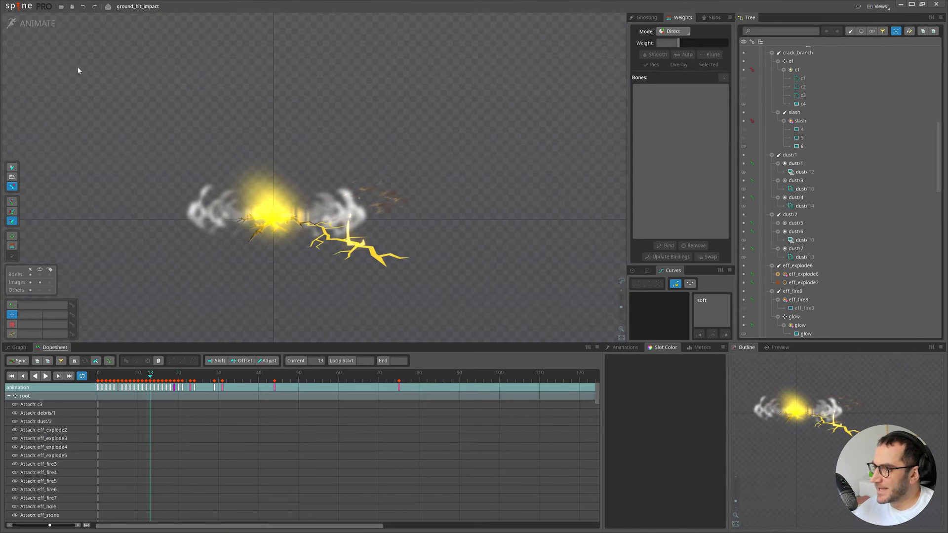
In Setup mode, give the sparks_up sequence image its own bone, sparks_up/1, under root.
click(32, 23)
scroll(230, 339, up, 3)
click(271, 336)
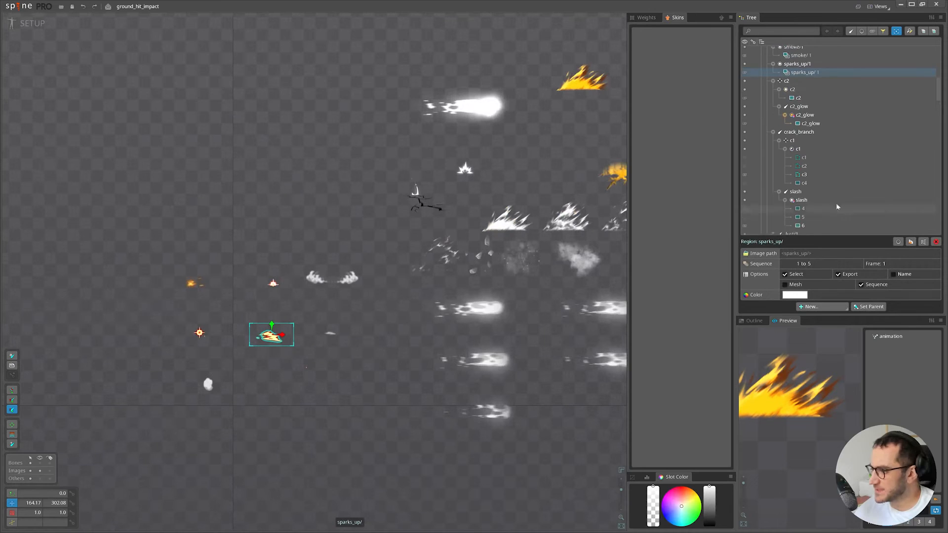
scroll(801, 79, up, 1)
scroll(826, 165, up, 6)
scroll(836, 177, up, 3)
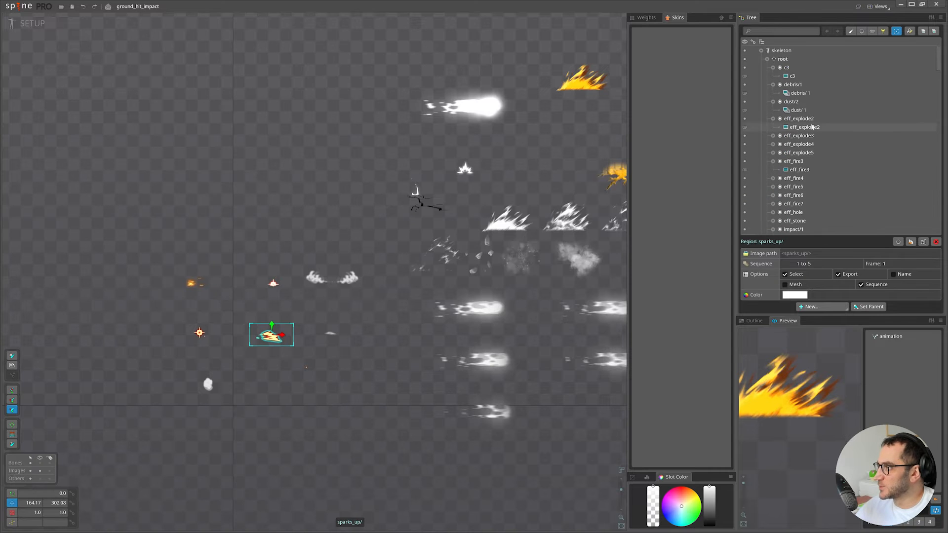
click(784, 60)
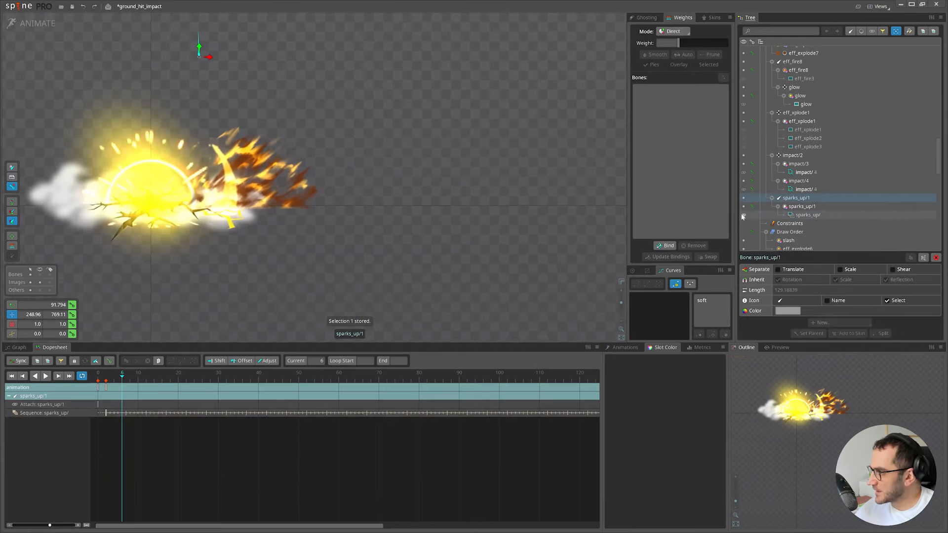
Show the sparks_up sequence in the animation, scale its bone to 2.5208 and place it at 389.24, -92.952 beside the explosion.
click(743, 217)
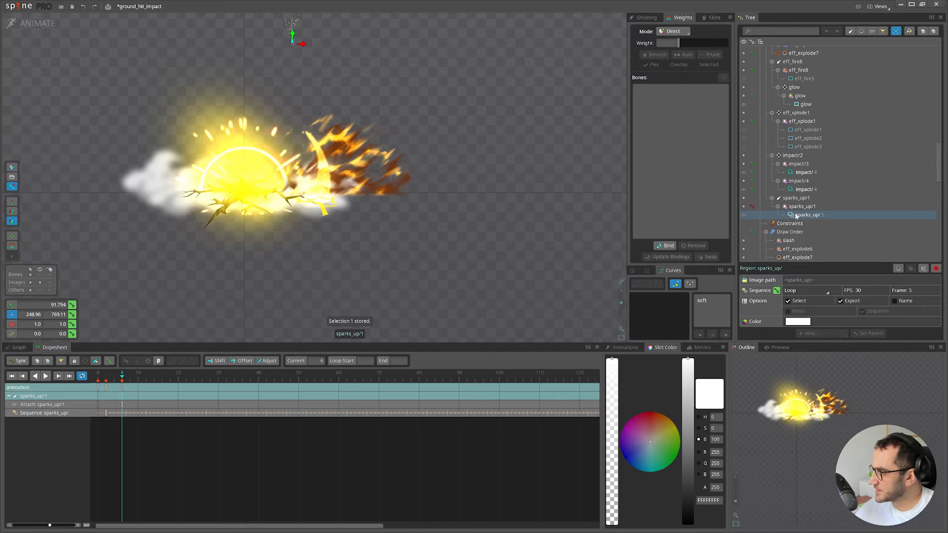
drag(122, 378, 120, 376)
key(x)
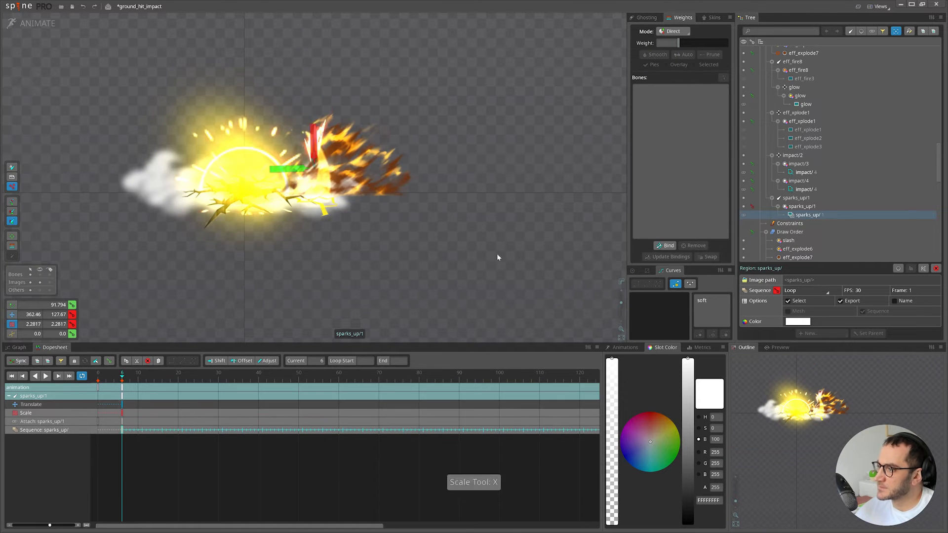
drag(497, 254, 509, 242)
key(v)
drag(508, 242, 515, 282)
key(x)
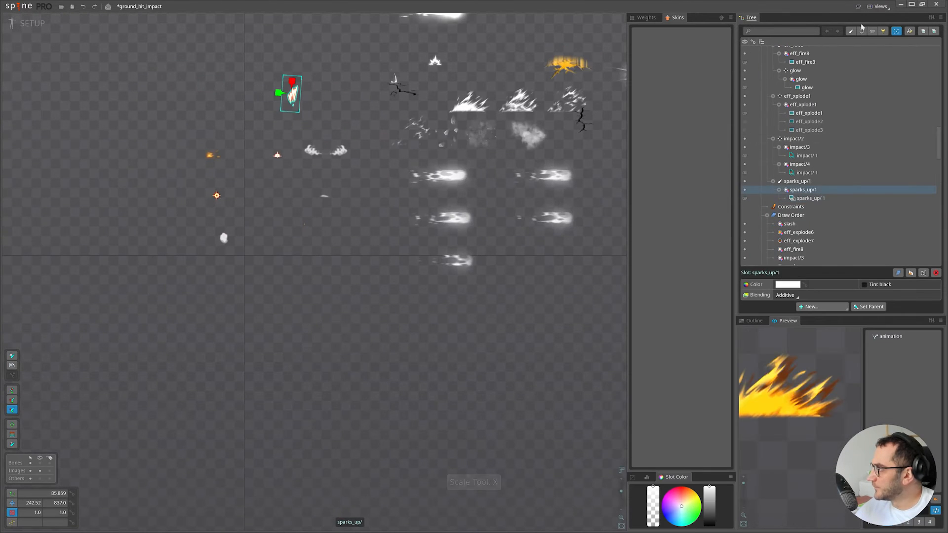
Move the sparks_up/1 slot directly below slash in the draw order.
click(862, 30)
scroll(822, 118, down, 3)
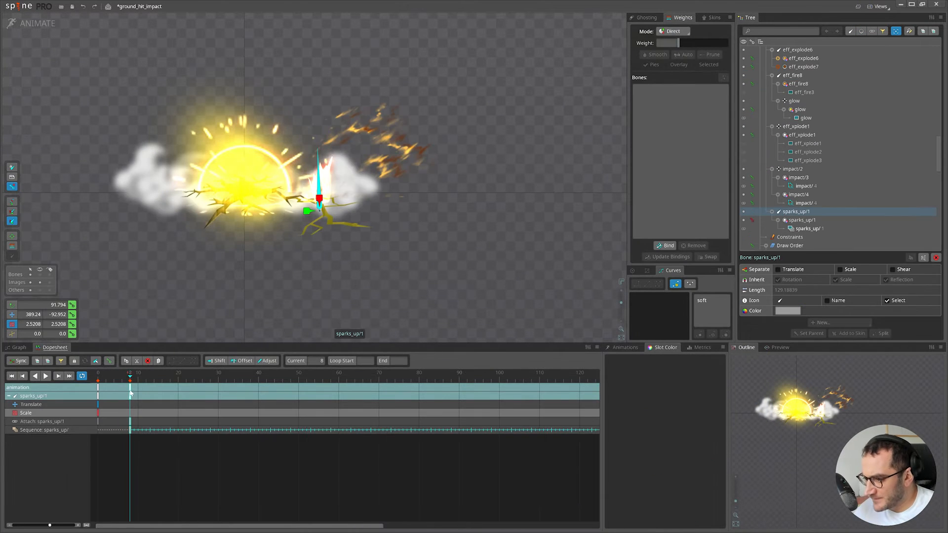
Key sparks_up/1 for a second burst at frames 12 and 13, hide it at frame 18, and play the animation.
mouse_move(129, 378)
mouse_down()
mouse_move(111, 379)
mouse_move(141, 387)
mouse_up()
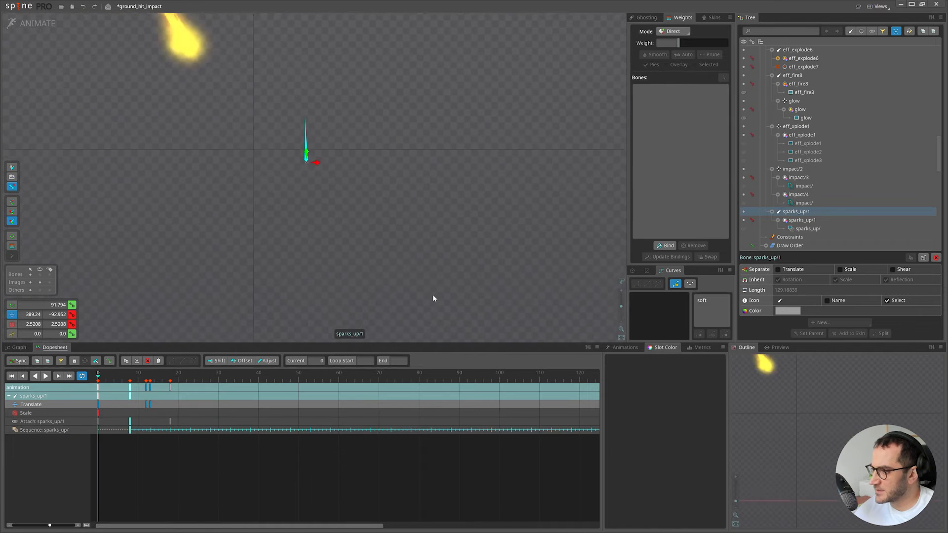
key(d)
drag(355, 239, 350, 266)
key(space)
click(103, 377)
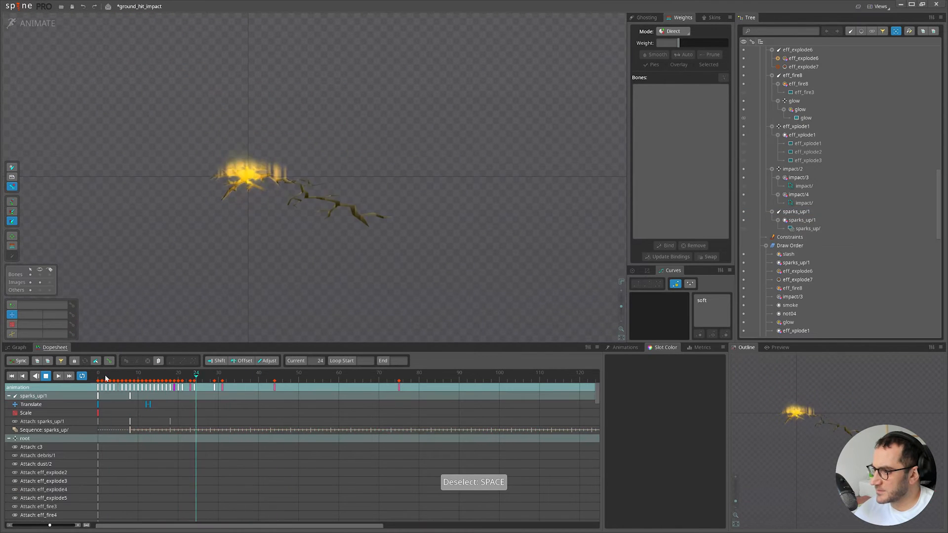
key(d)
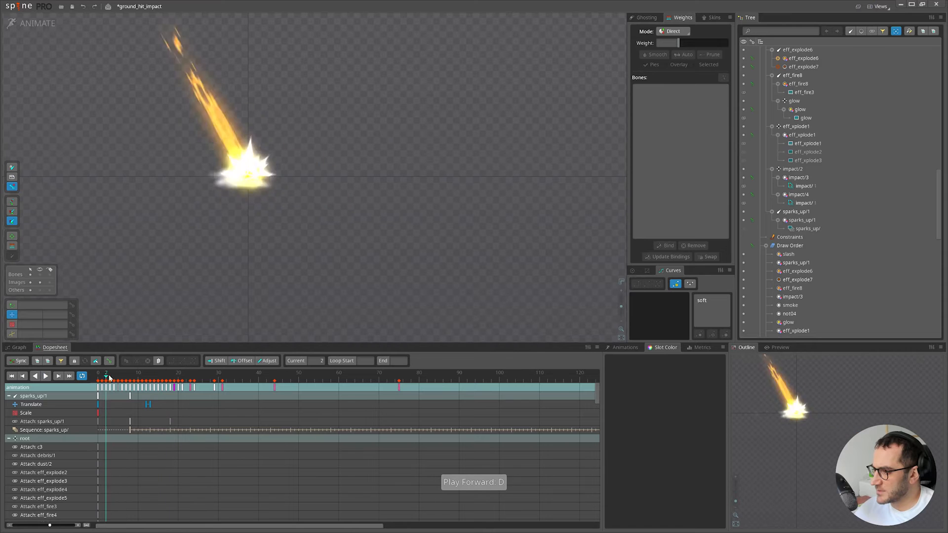
Narrow the sparks_up/1 bone to scale 1.7858 by 2.5208 and place that scale key at frame 0.
click(139, 378)
drag(139, 380, 138, 380)
scroll(321, 202, up, 3)
key(b)
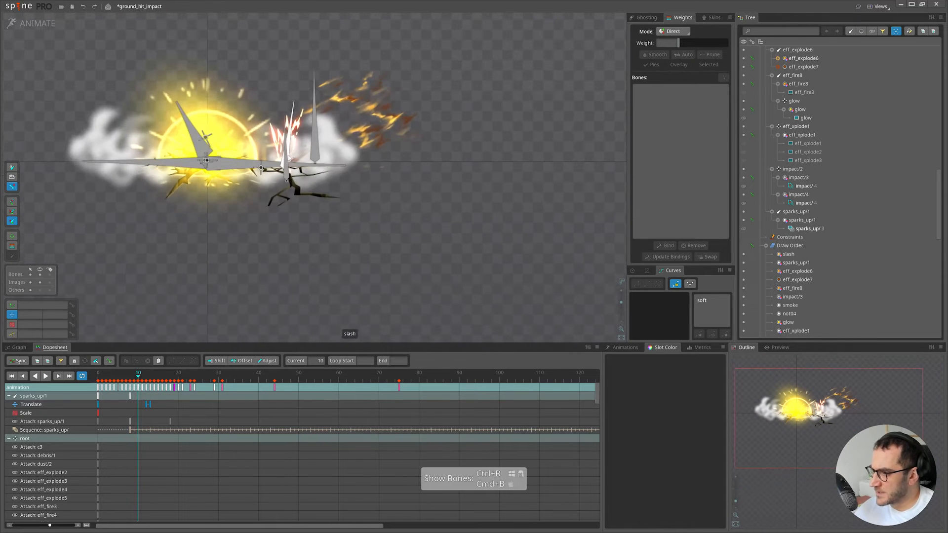
click(286, 173)
scroll(290, 193, up, 2)
key(x)
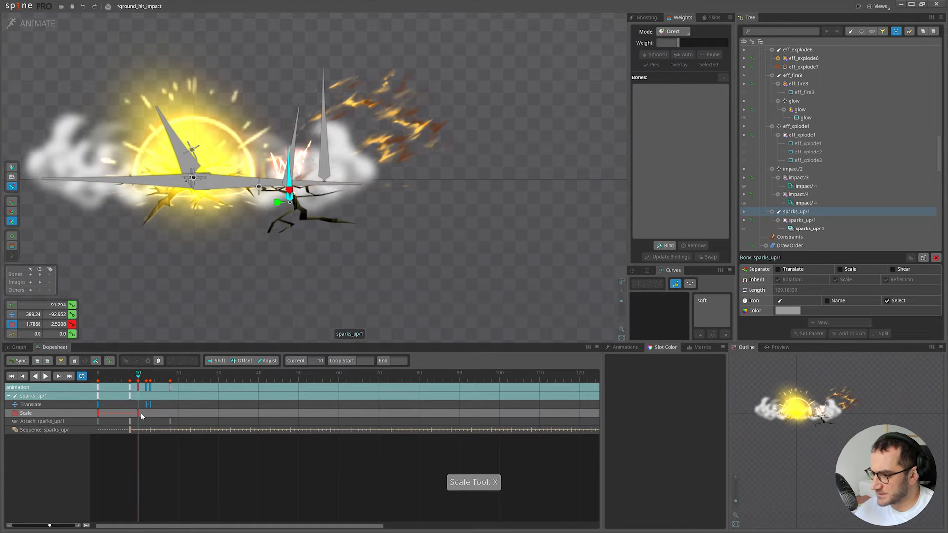
drag(139, 413, 98, 413)
Repeat the eff_xplode1 flash keys around frame 7, placing the flash at 401.25, -88.673 with scale 1.8909.
drag(98, 381, 106, 383)
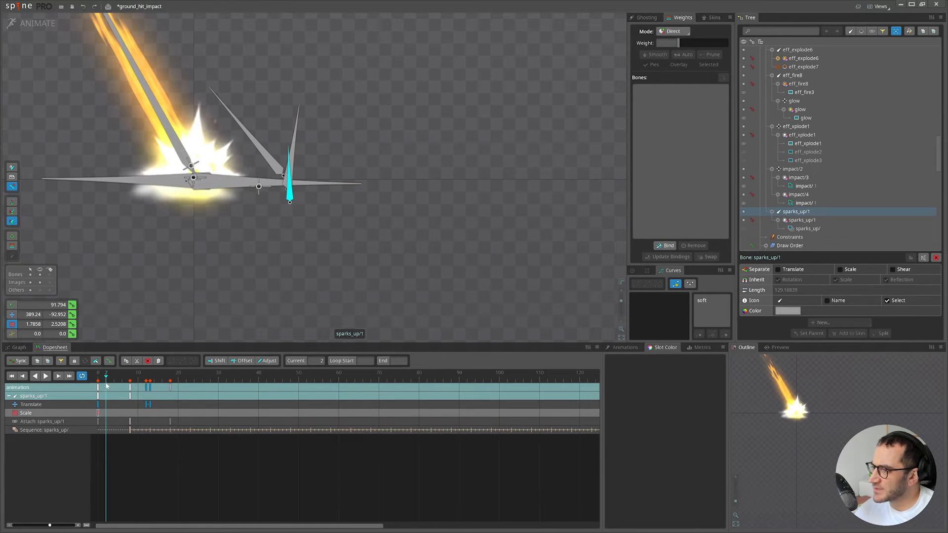
click(222, 147)
scroll(810, 148, up, 3)
click(796, 204)
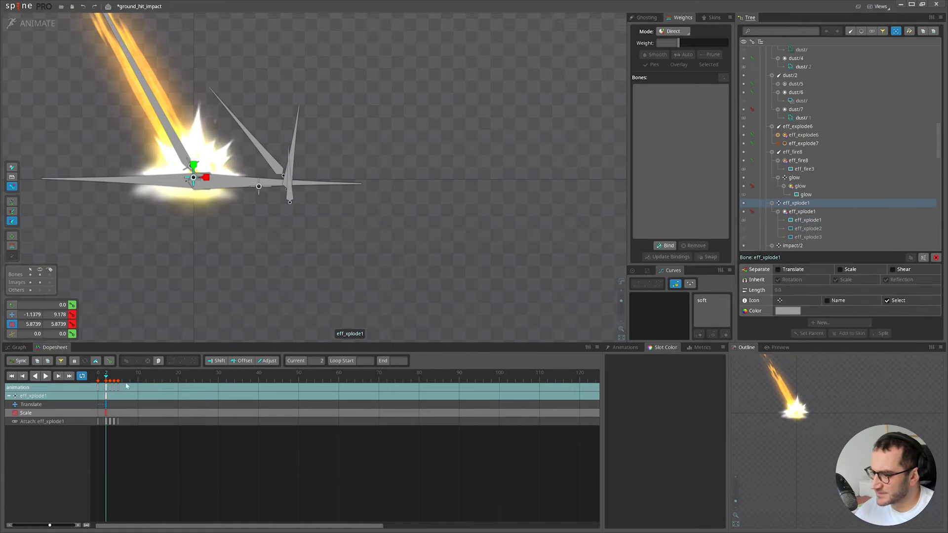
key(r)
key(r)
key(r)
key(r)
key(r)
key(r)
key(r)
key(f)
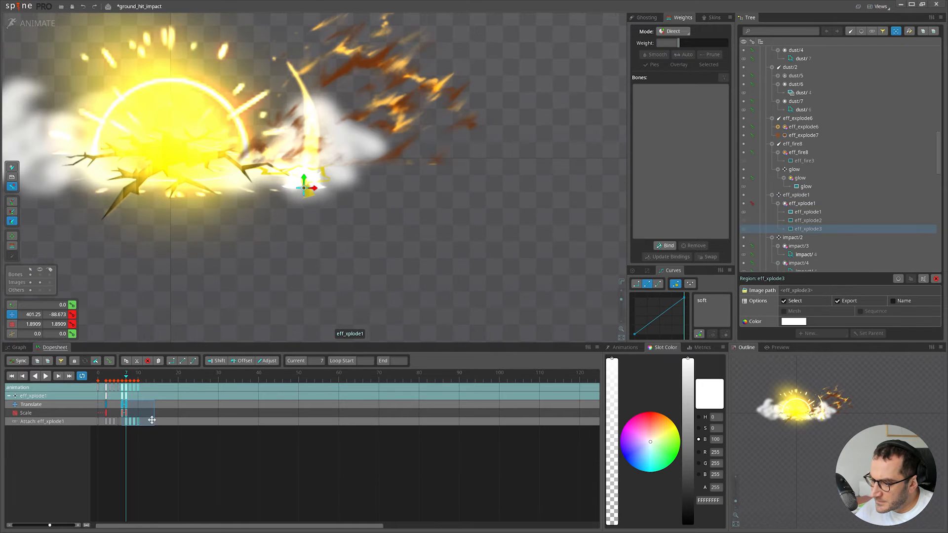
Enlarge the second eff_xplode1 flash to scale 2.4757 and place its scale key at frame 7.
key(r)
key(r)
key(f)
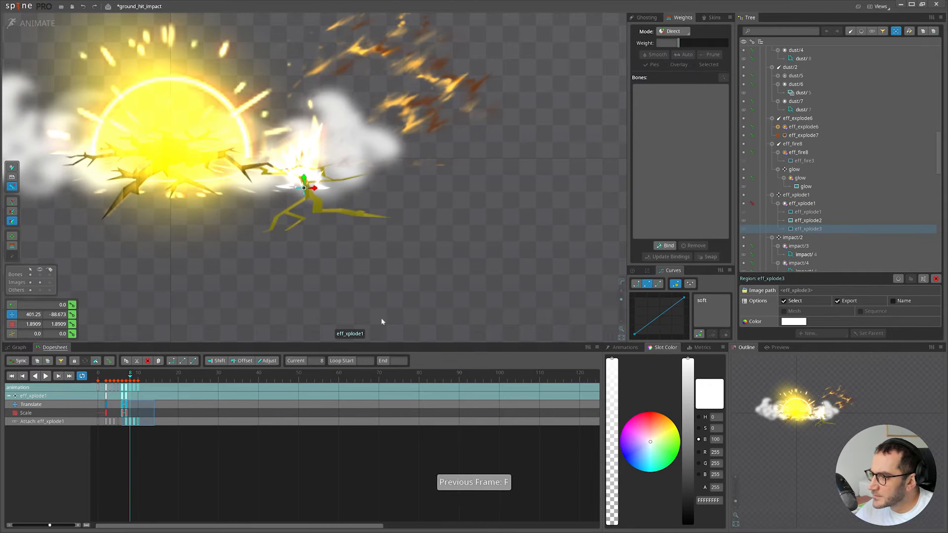
key(x)
drag(381, 320, 403, 305)
click(138, 413)
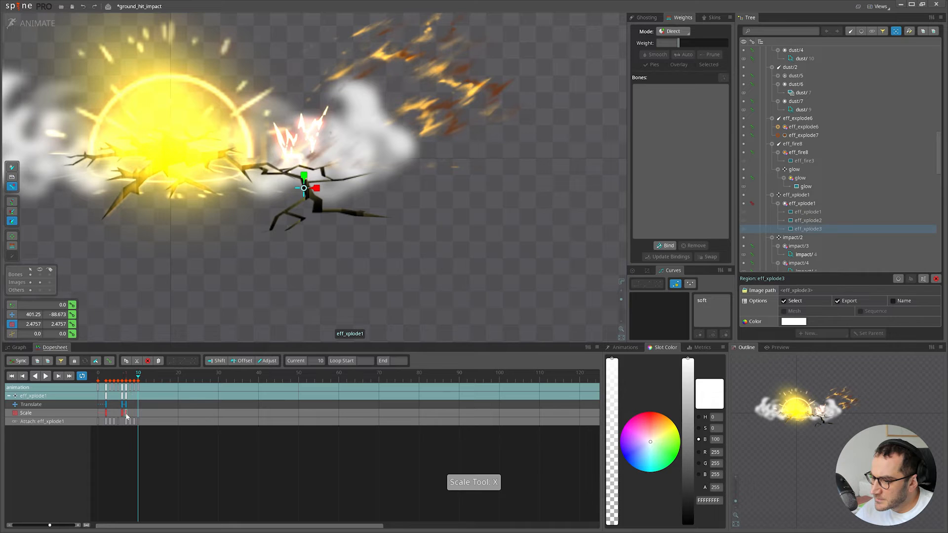
Copy the eff_xplode1 flash to around frame 12, place it at 663.58, -207.57 with scale 3.9732, and play the animation.
drag(122, 380, 146, 384)
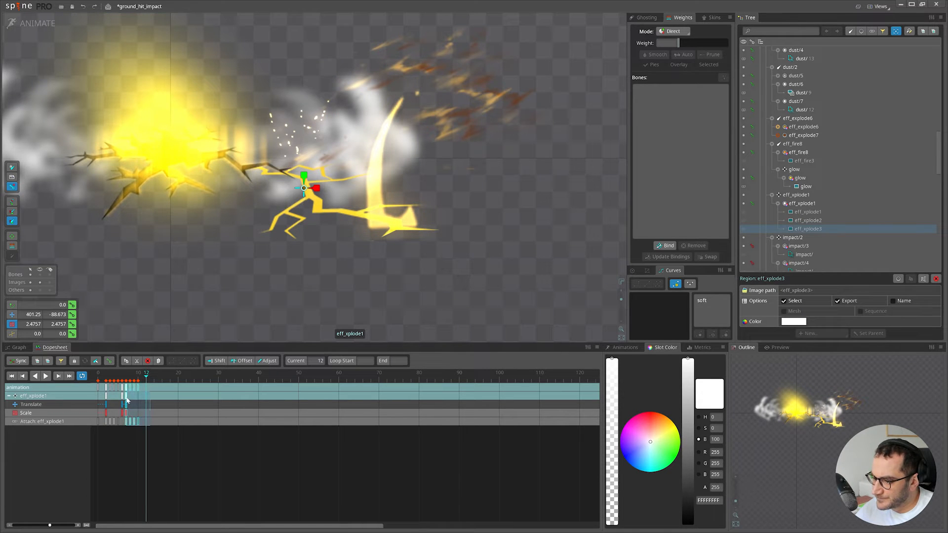
key(ctrl+c)
key(ctrl+v)
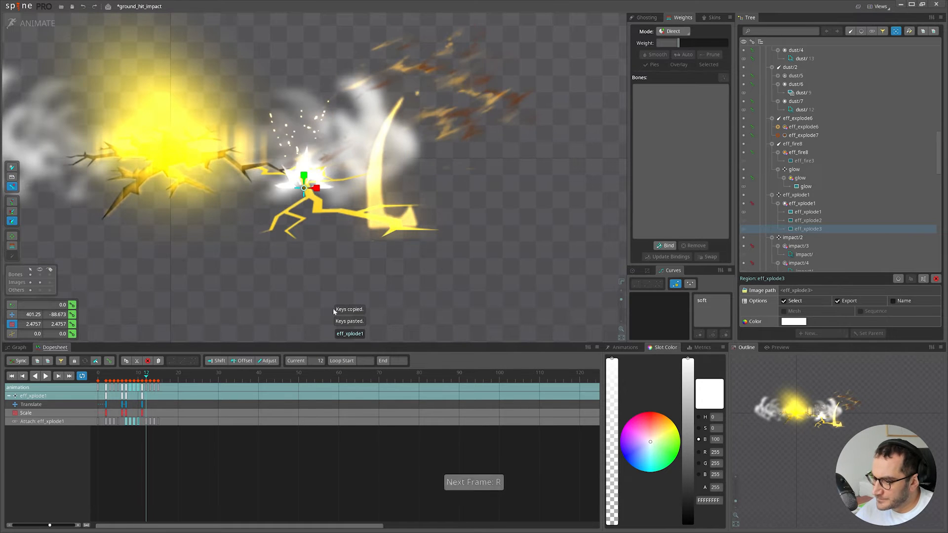
key(v)
drag(508, 259, 559, 280)
key(x)
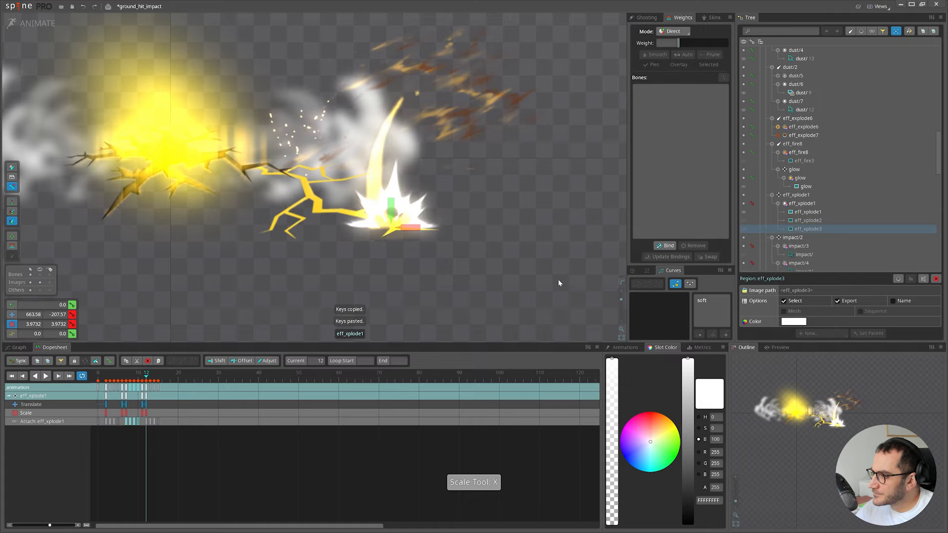
key(v)
drag(153, 379, 70, 406)
key(d)
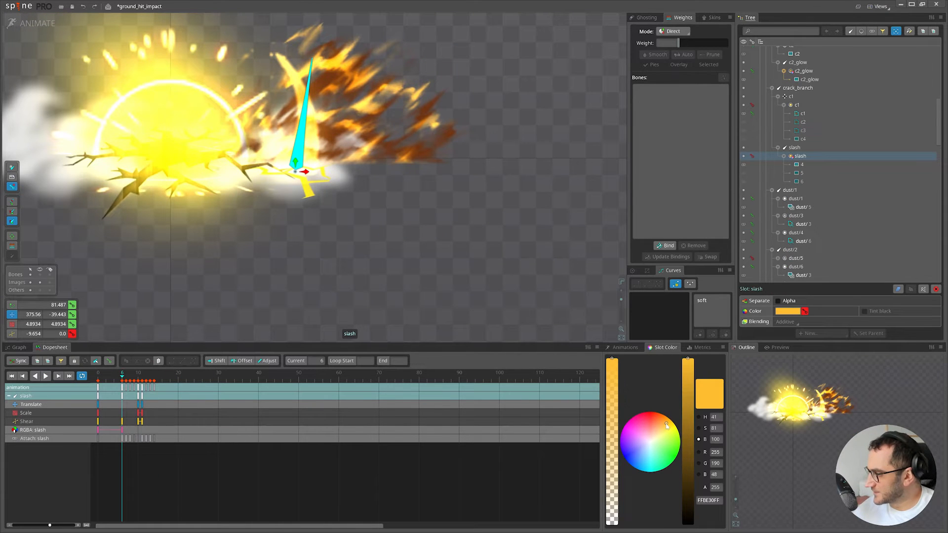
Change the slash slot's color to FFE8D7FF and scale the slash bone up to 8.465.
drag(667, 426, 651, 442)
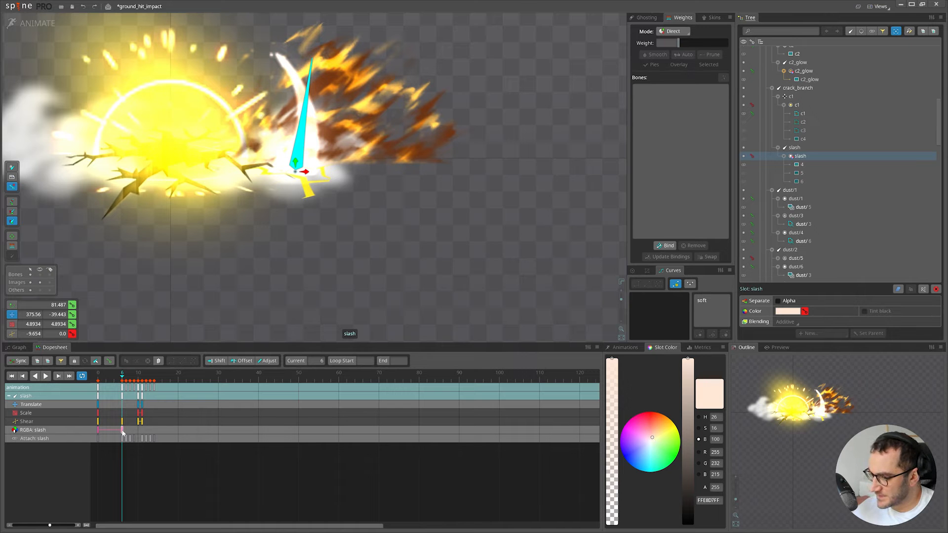
key(x)
drag(465, 280, 500, 223)
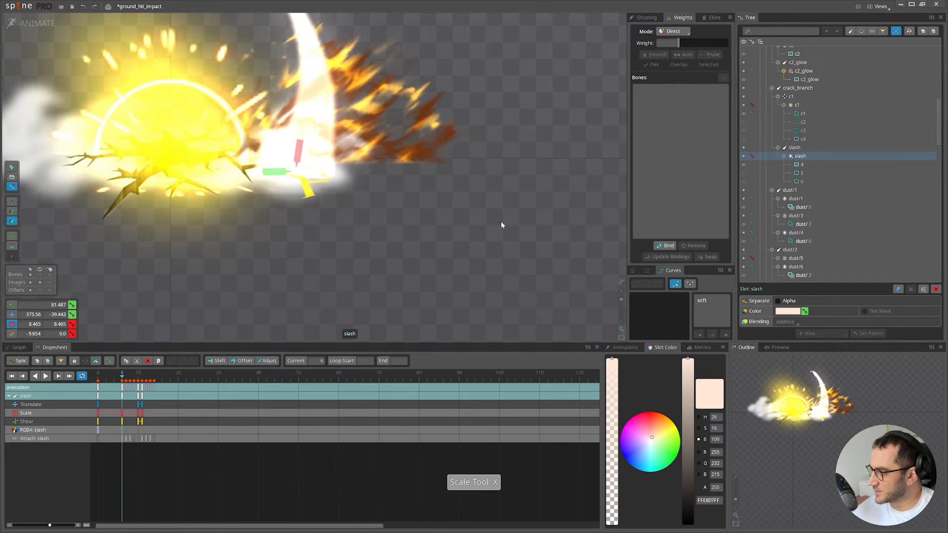
Rescale the slash bone at frame 11 for its second burst and replay the animation.
scroll(425, 268, down, 1)
drag(425, 269, 346, 283)
key(ctrl+z)
click(142, 413)
drag(470, 296, 449, 296)
key(d)
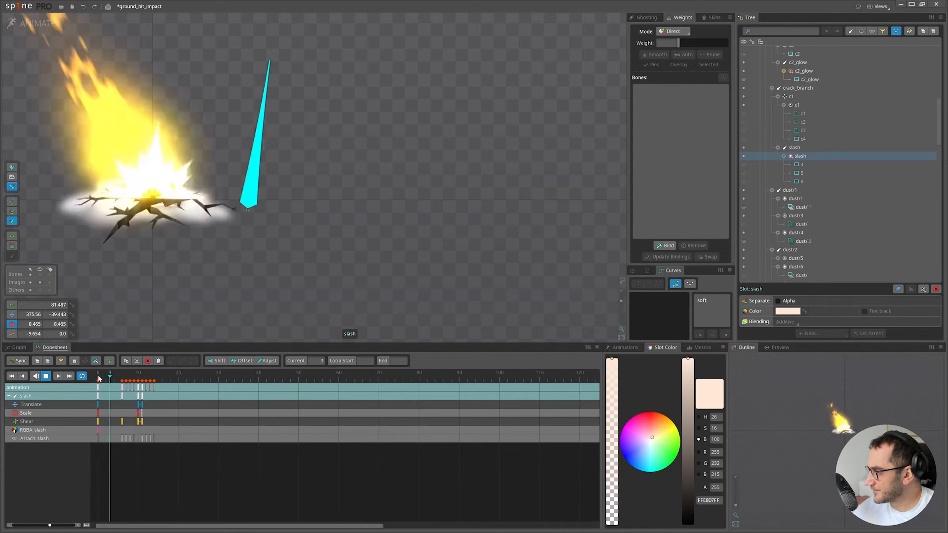
key(d)
drag(117, 379, 141, 379)
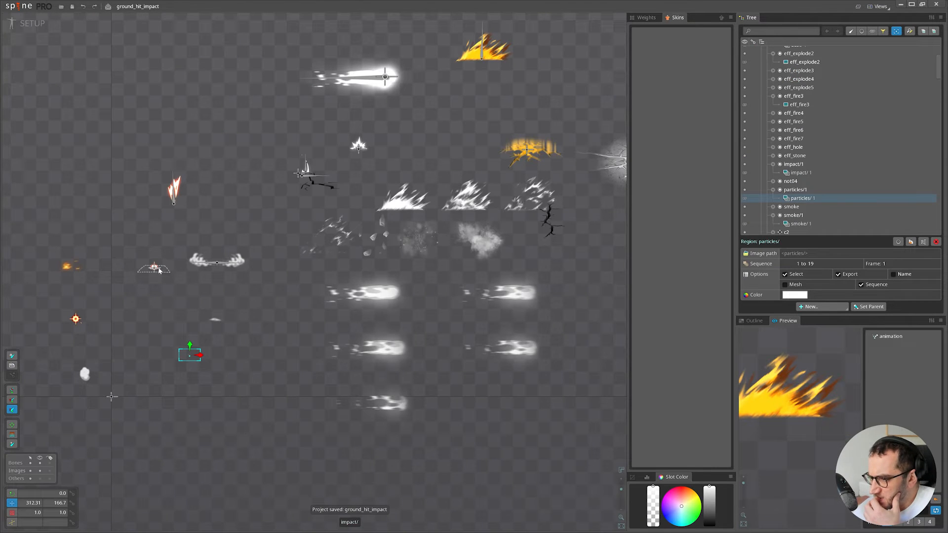
Try to duplicate the crack_branch bone with its children in Setup mode.
drag(510, 238, 388, 247)
drag(262, 165, 300, 165)
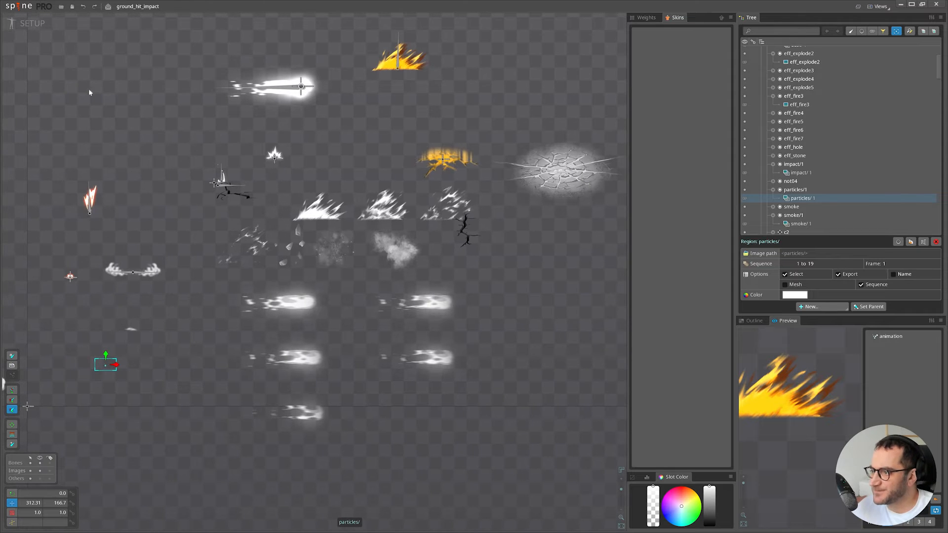
click(18, 23)
click(19, 23)
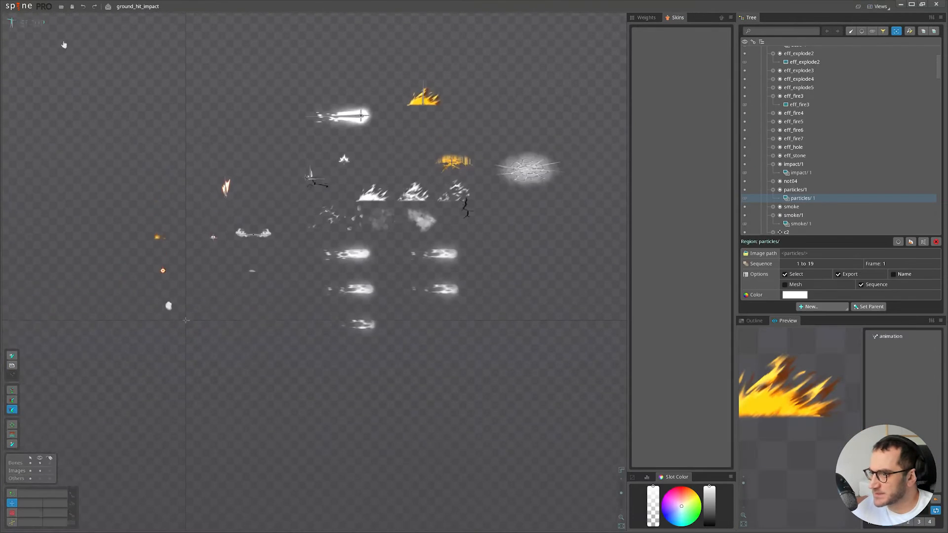
key(ctrl+z)
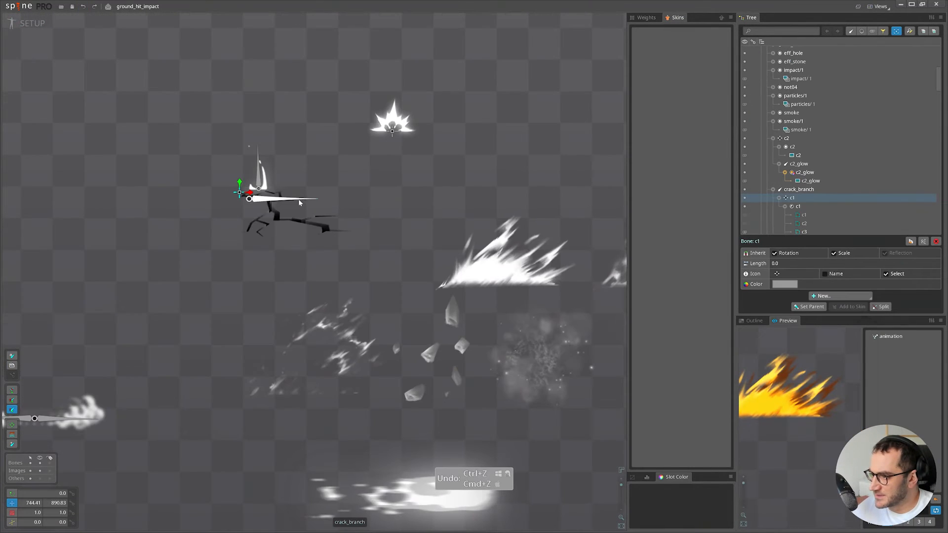
click(298, 199)
scroll(364, 170, down, 3)
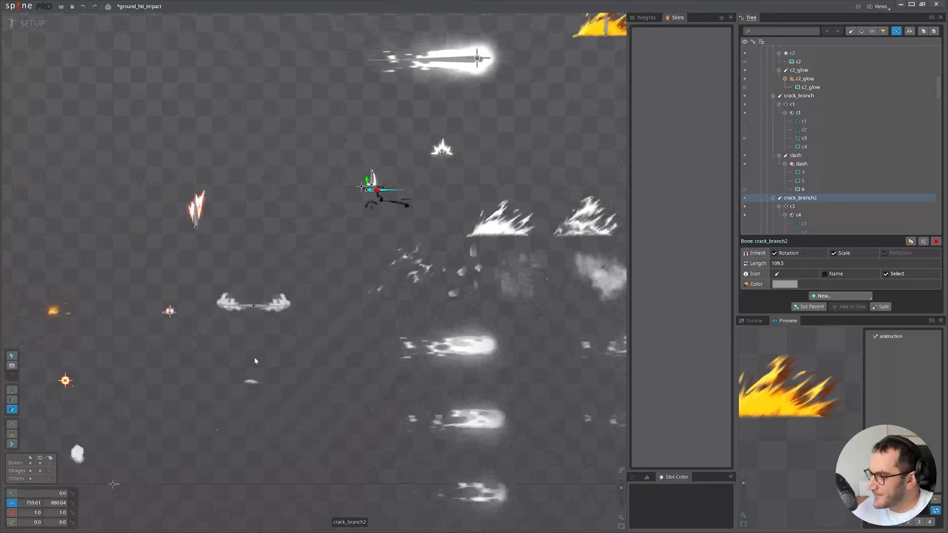
Move the sparks_up/1 bone next to the crack branch and make crack_branch its parent.
click(196, 227)
drag(276, 230, 241, 264)
key(v)
drag(244, 277, 379, 220)
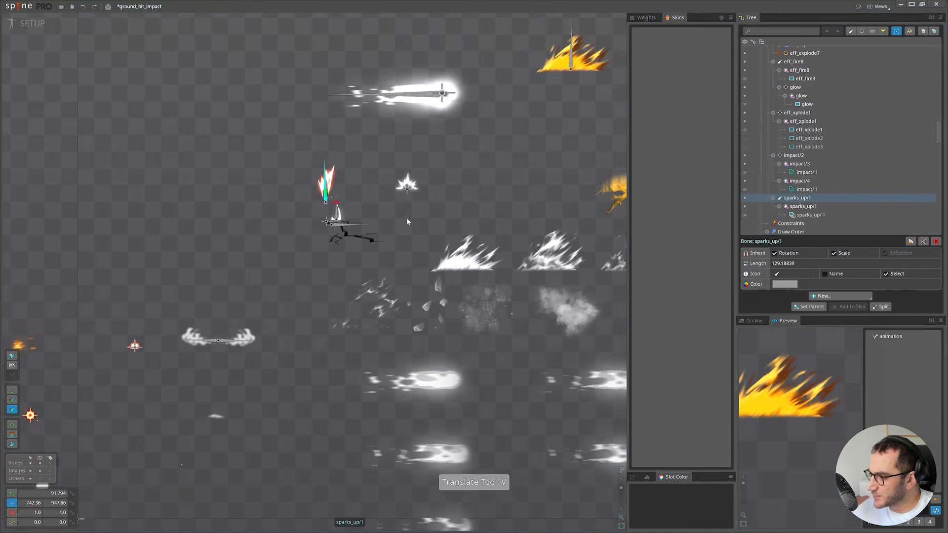
key(p)
scroll(365, 224, up, 2)
click(335, 229)
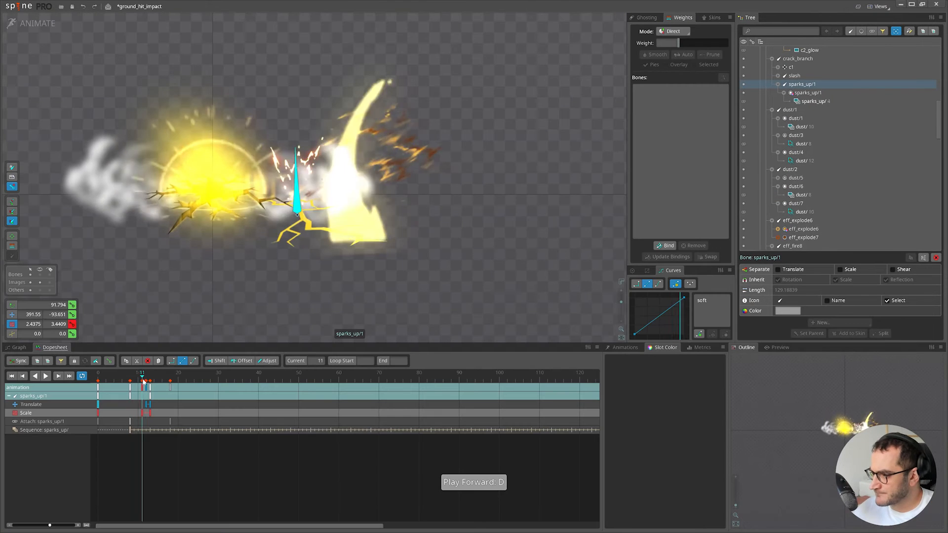
Key the sparks_up/1 bone's scale as 2.4375 by 3.4409 at frame 0 and replay the animation.
mouse_move(144, 384)
mouse_down()
mouse_move(154, 383)
mouse_move(147, 386)
mouse_up()
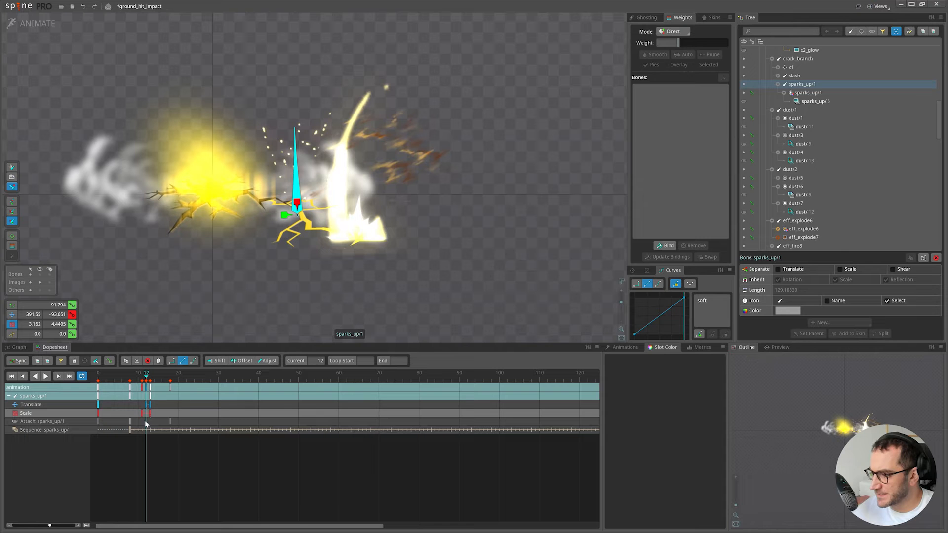
drag(147, 383, 78, 391)
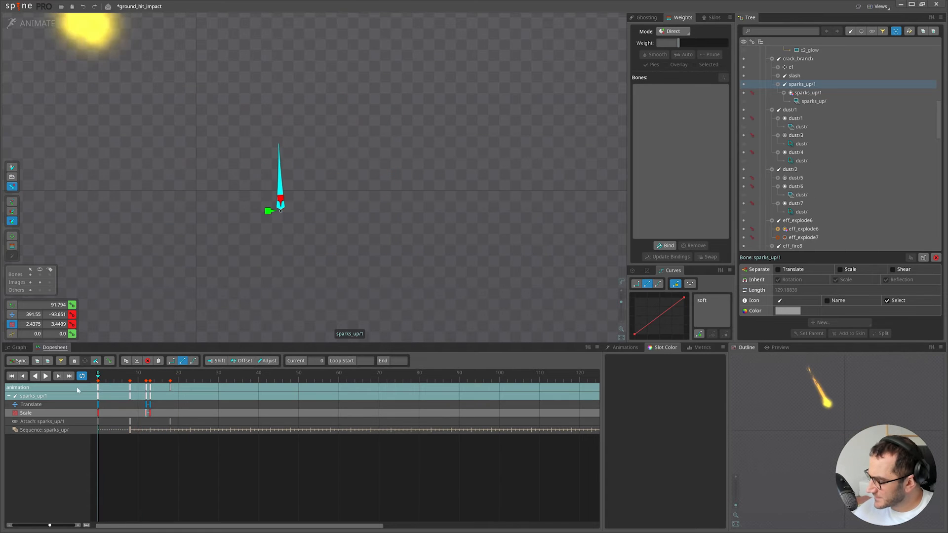
key(d)
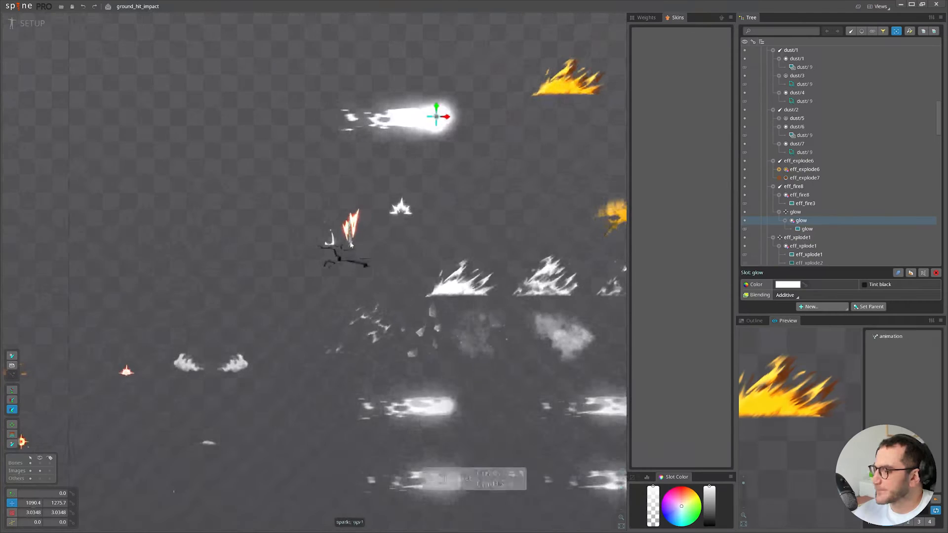
Save the project and duplicate the crack_branch bone together with its animation keys.
key(ctrl+b)
click(384, 258)
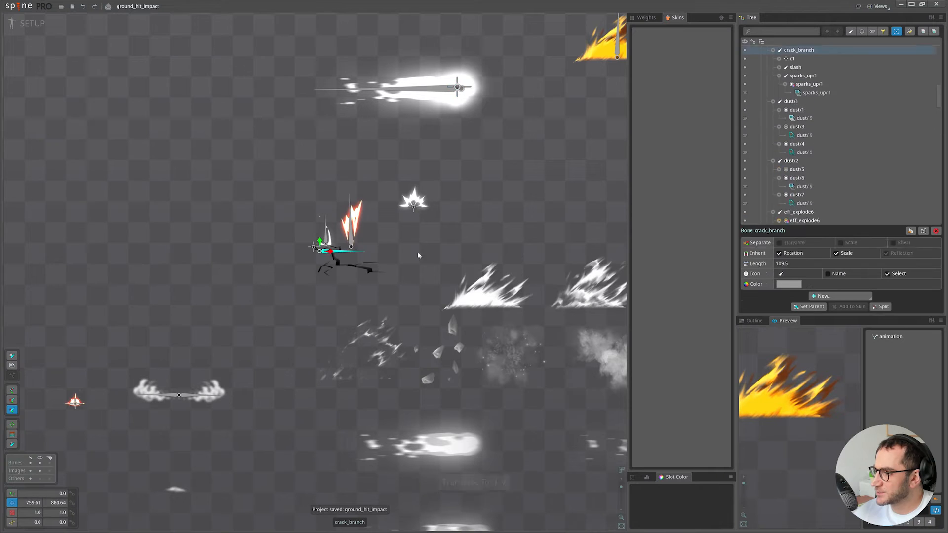
key(ctrl+s)
key(ctrl+d)
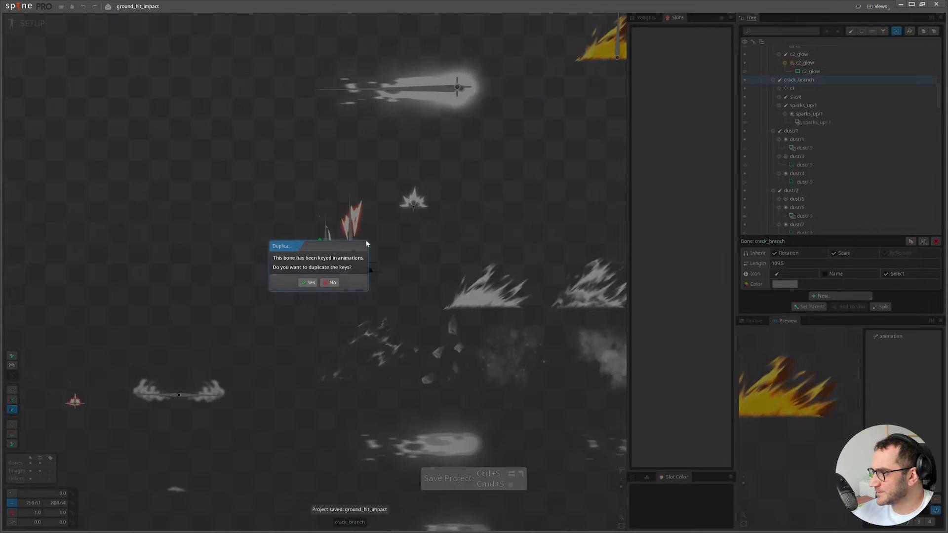
click(309, 283)
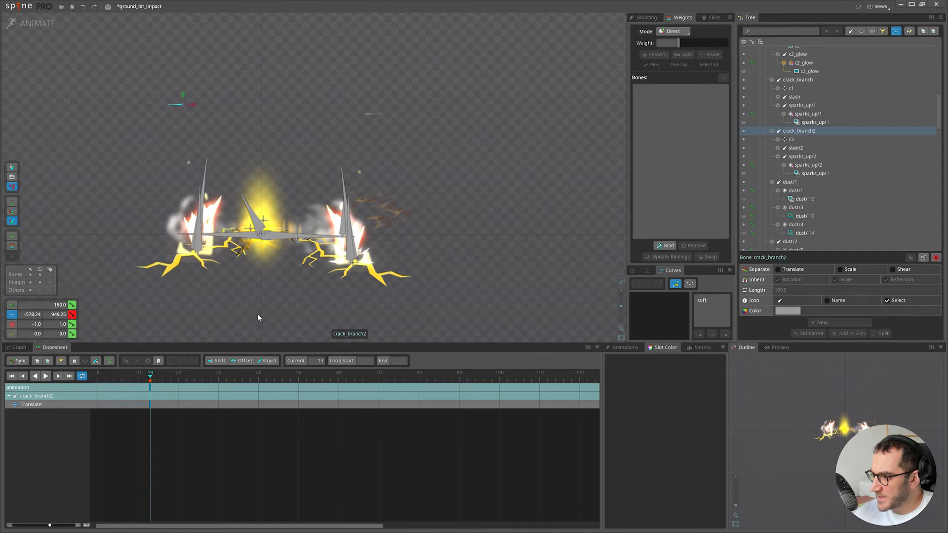
Position crack_branch2 at -513.24, 979.94 opposite the first branch, move its translate key to frame 0 and replay the animation.
drag(258, 315, 265, 311)
click(151, 388)
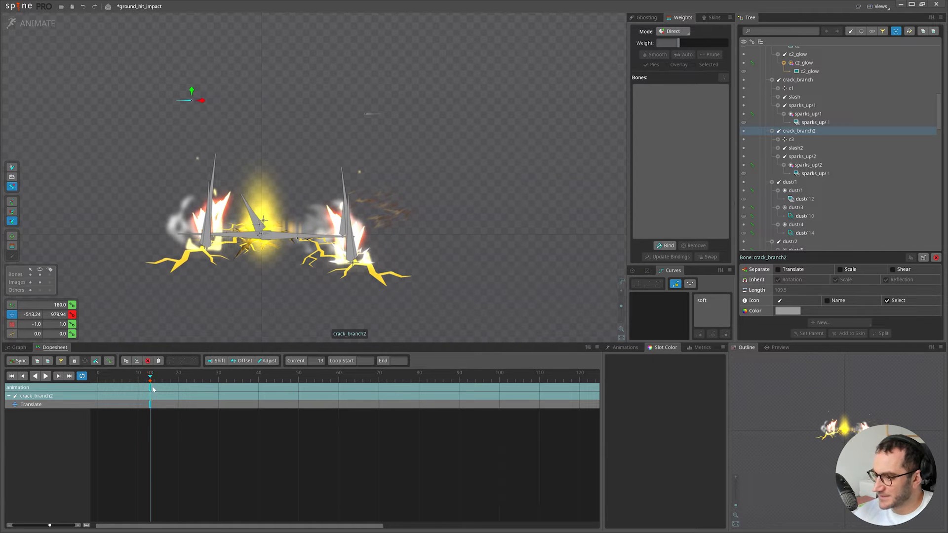
key(d)
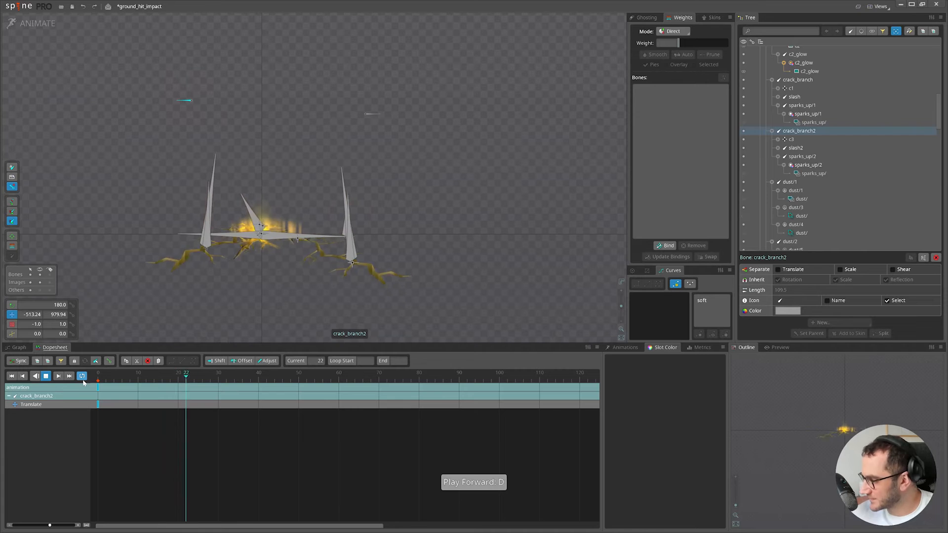
click(99, 380)
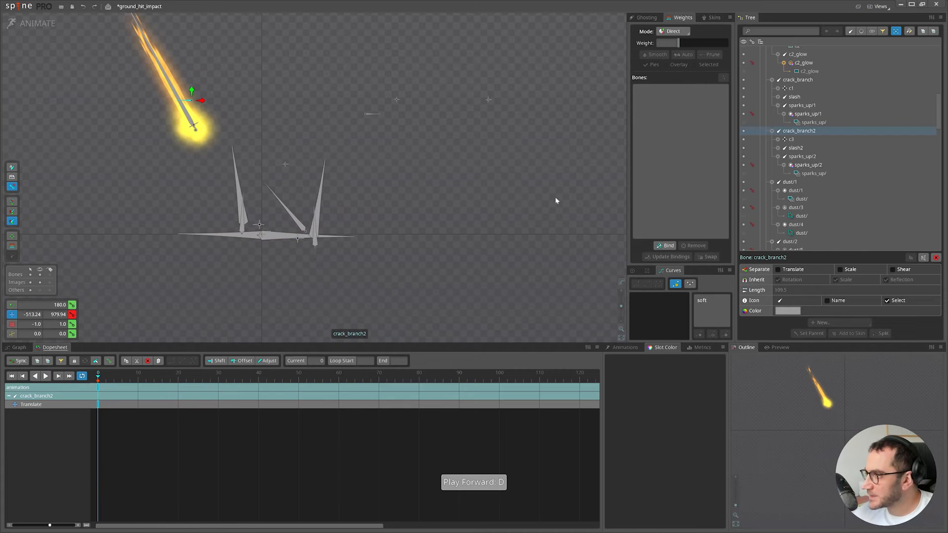
Shift the keys after frame 0 on crack_branch2's child bones one frame later and play the animation.
click(793, 140)
scroll(810, 123, down, 4)
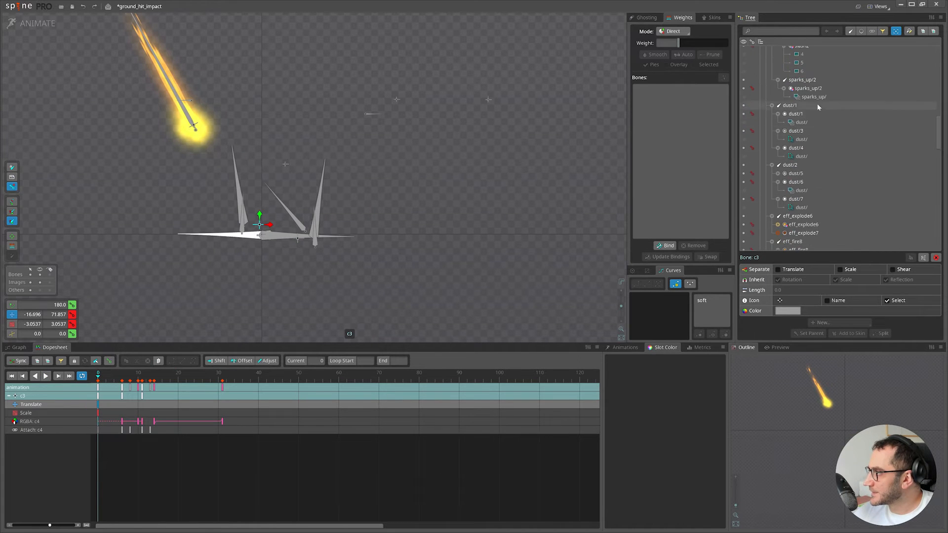
shift+click(811, 98)
drag(300, 467, 111, 382)
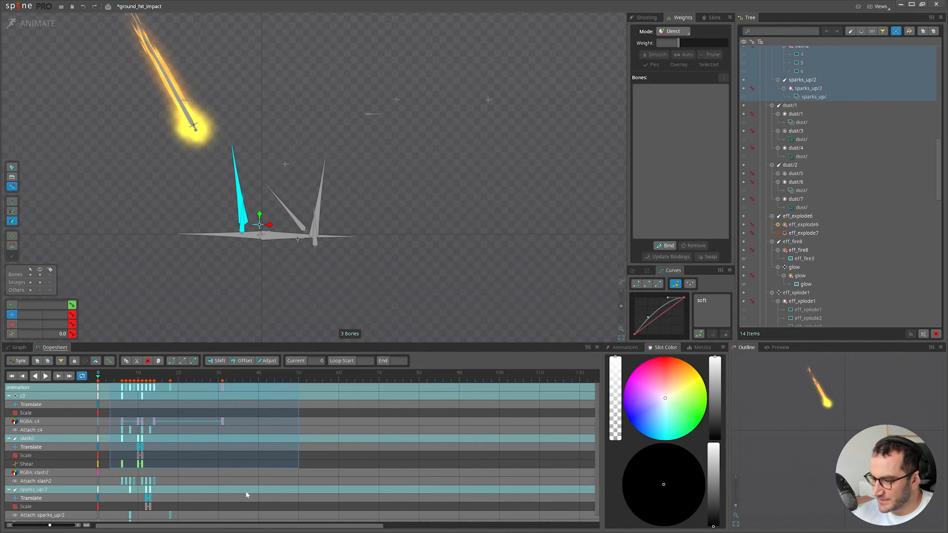
click(151, 468)
key(ctrl+z)
drag(110, 400, 155, 388)
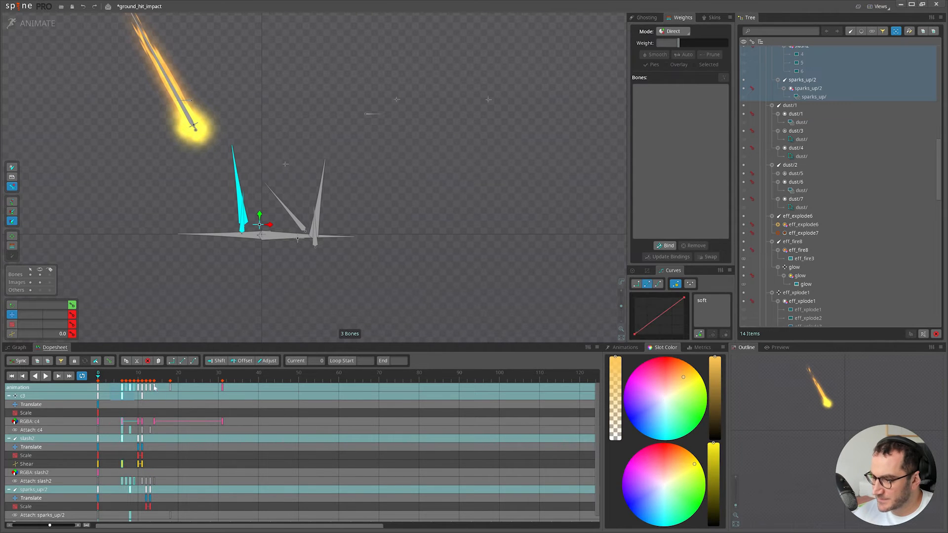
key(d)
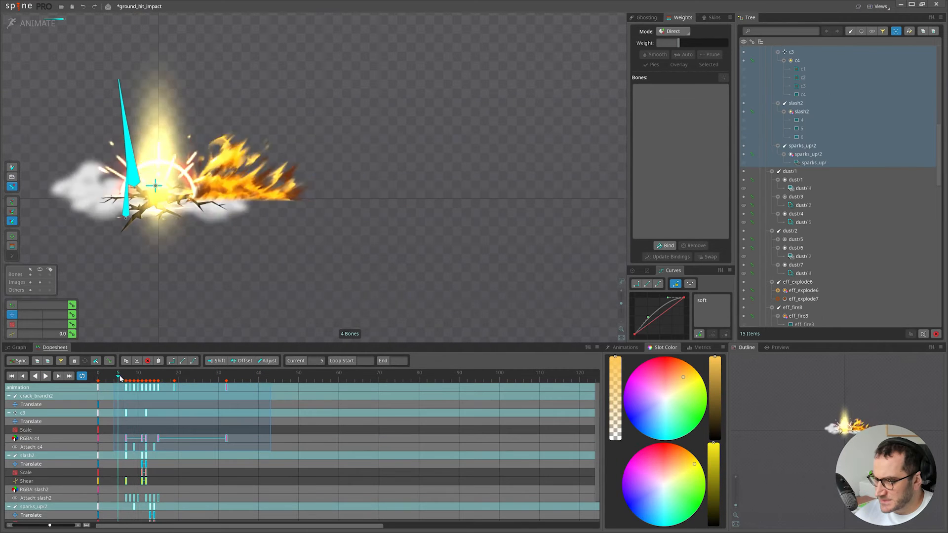
Replay the animation to check the offset second crack branch and save the project.
drag(120, 378, 151, 390)
click(45, 376)
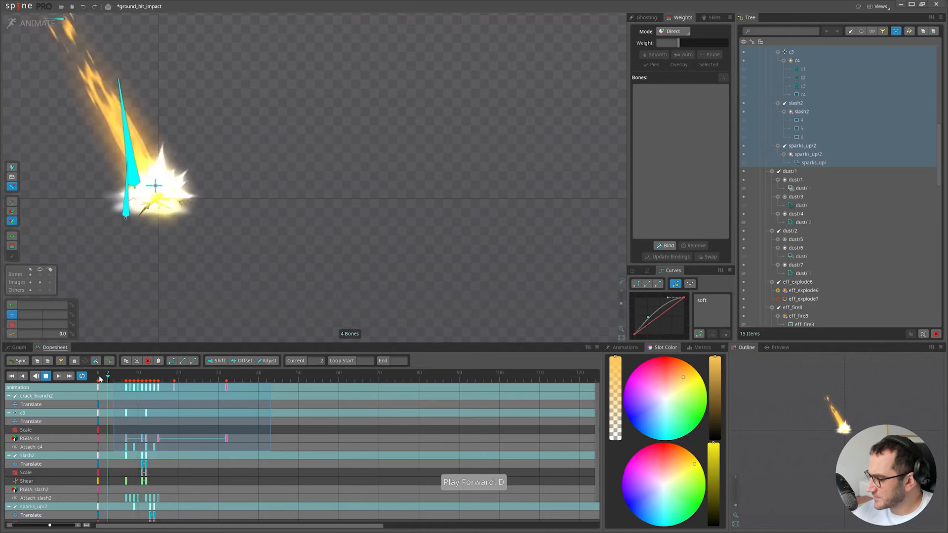
key(ctrl+s)
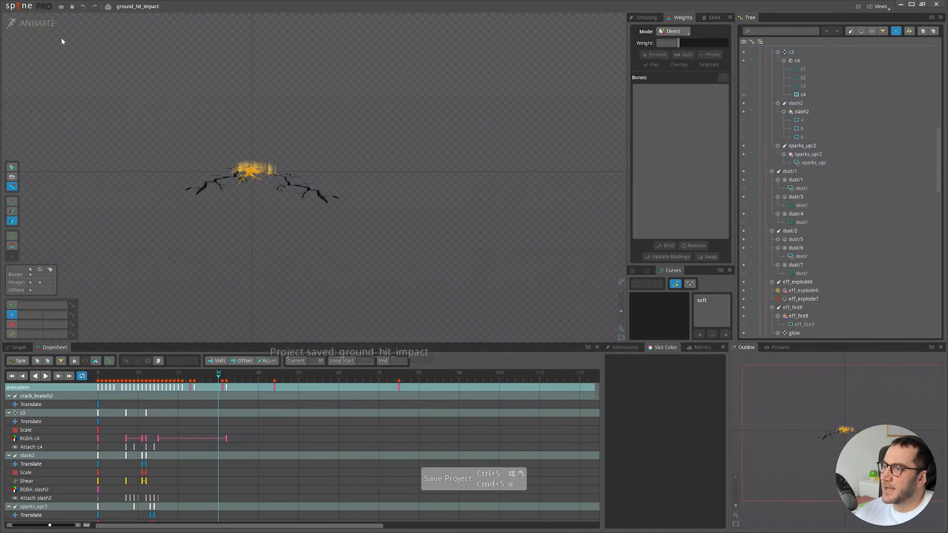
Return to Setup mode and duplicate the crack_branch2 bone together with its animation keys.
click(31, 23)
scroll(408, 166, up, 2)
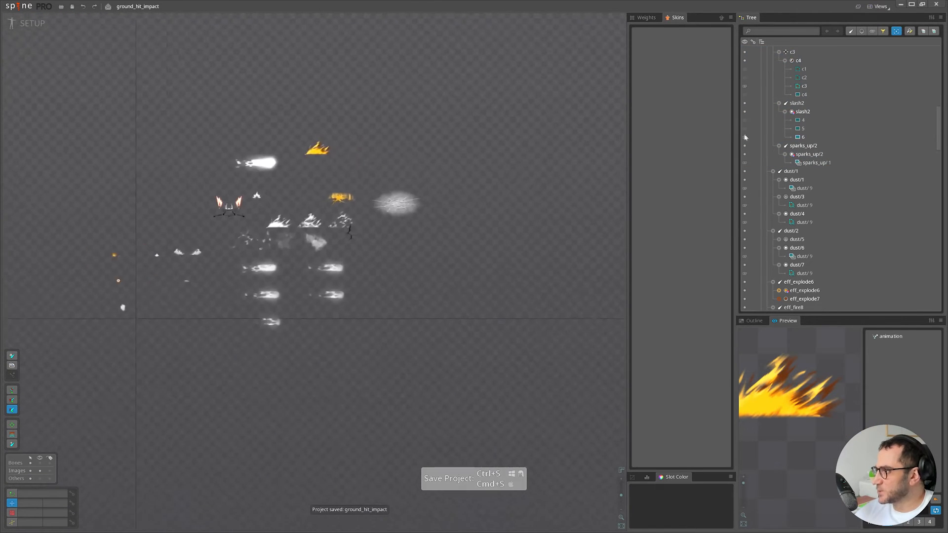
scroll(206, 215, up, 2)
scroll(207, 215, up, 2)
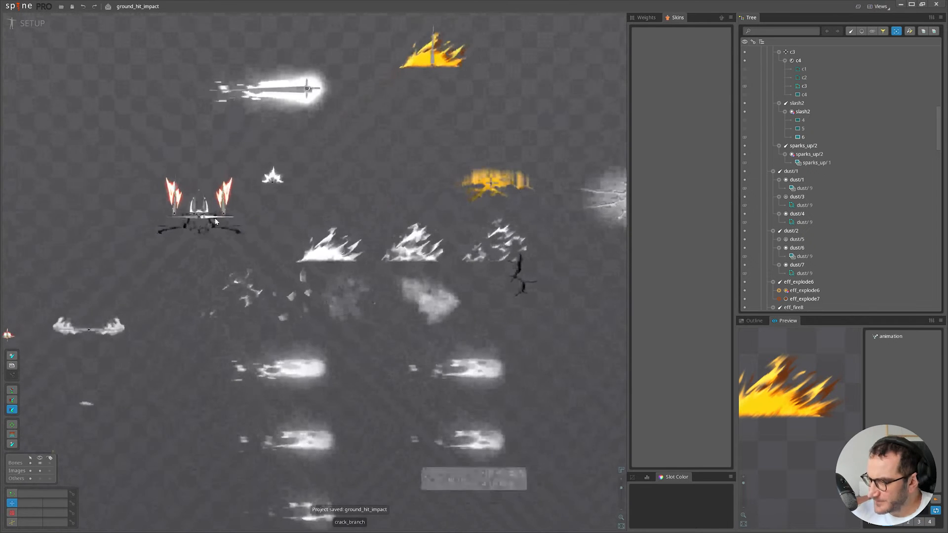
click(201, 213)
right_click(808, 82)
right_click(807, 89)
click(806, 89)
click(911, 242)
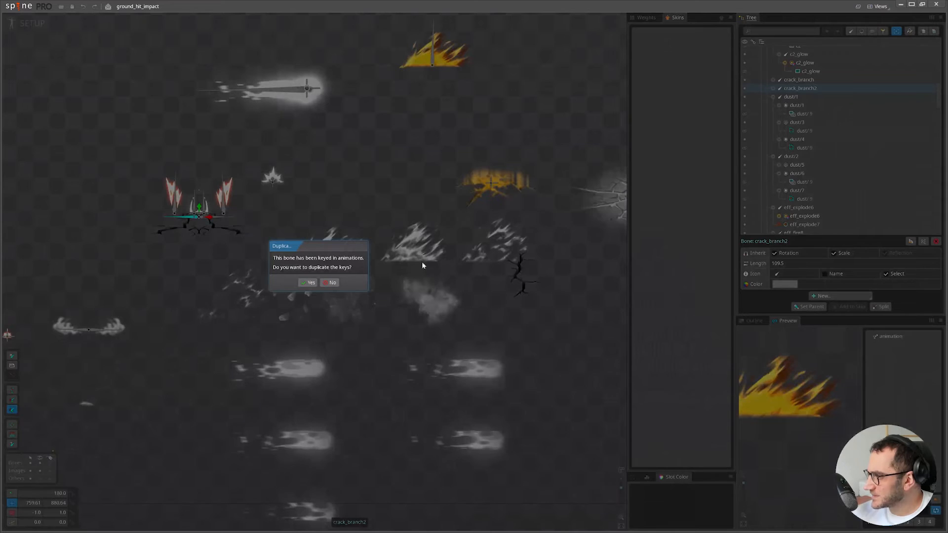
click(308, 283)
Move the crack_branch3 bone with its children away from the other two branches into an empty area.
key(v)
drag(360, 159, 354, 162)
scroll(138, 205, up, 4)
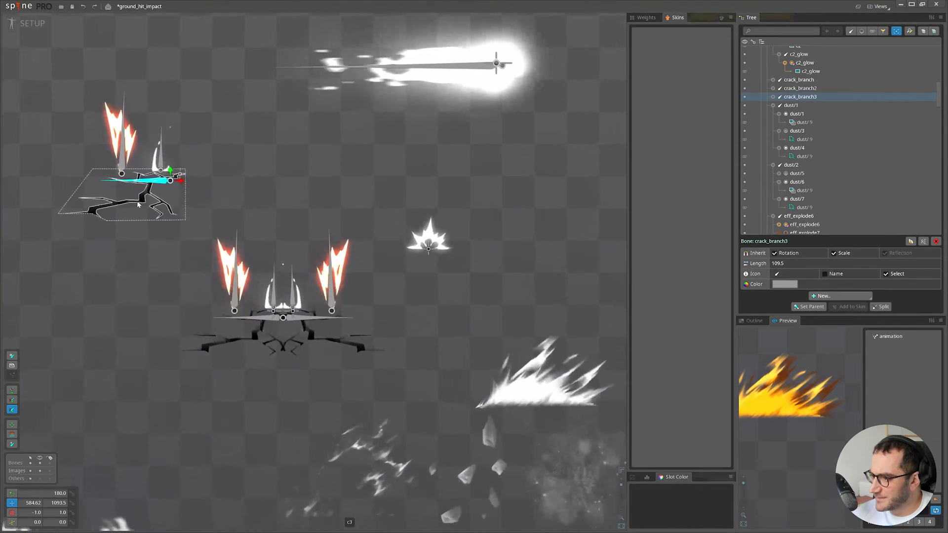
drag(280, 183, 277, 129)
Delete the c2, c3 and c4 attachments from crack_branch3's c5 slot and rename the remaining c1 mesh to c3.
click(182, 160)
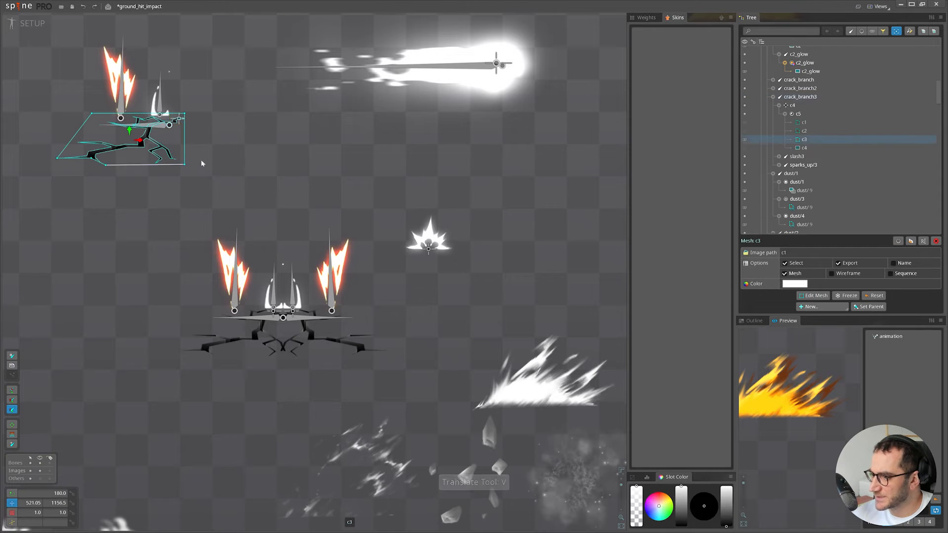
shift+click(815, 147)
key(Delete)
key(Return)
double_click(804, 123)
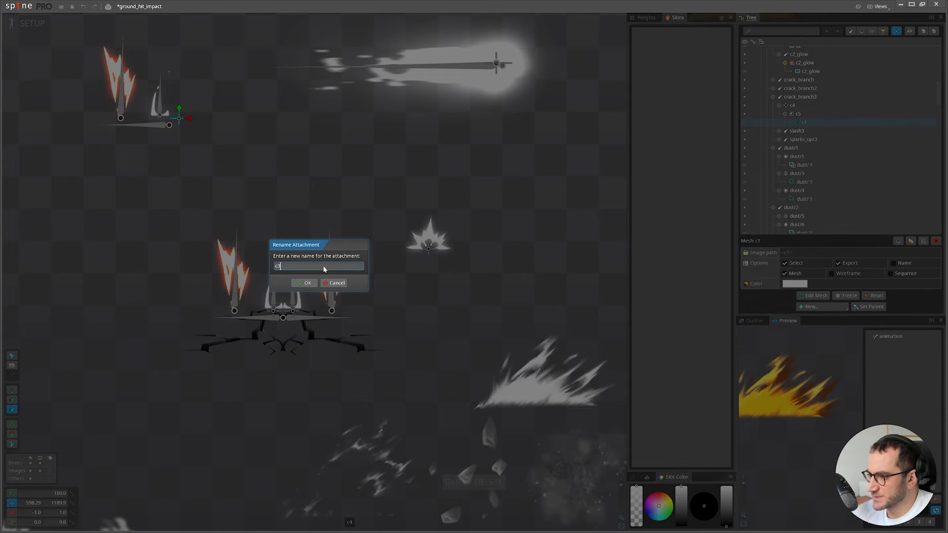
key(Return)
Undo the latest edits and place the c3 crack image with its lower end near the c4 bone's origin.
key(ctrl+z)
key(ctrl+z)
key(ctrl+z)
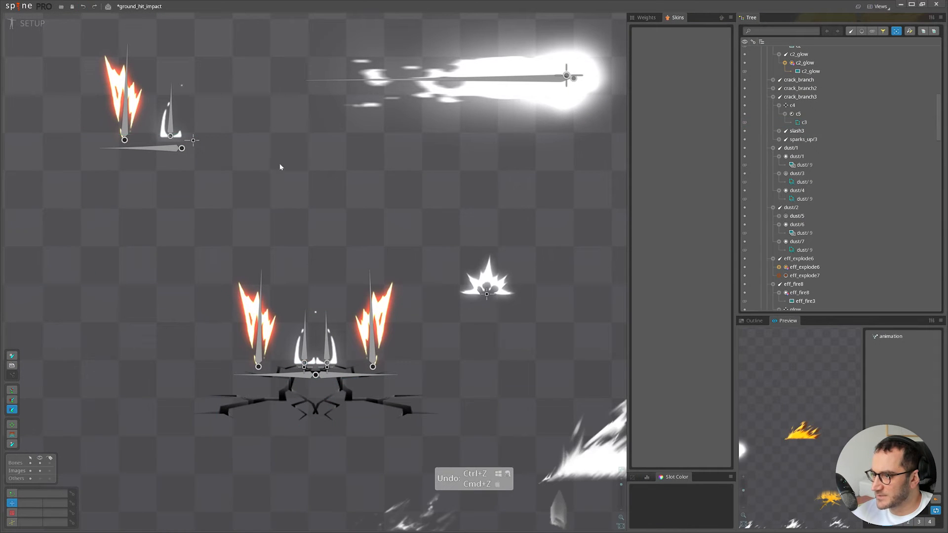
drag(280, 167, 427, 271)
key(ctrl+z)
click(242, 321)
key(v)
drag(438, 311, 552, 174)
Convert the c3 crack image to a mesh and outline the crack's lowest segment with new vertices and edges.
click(785, 285)
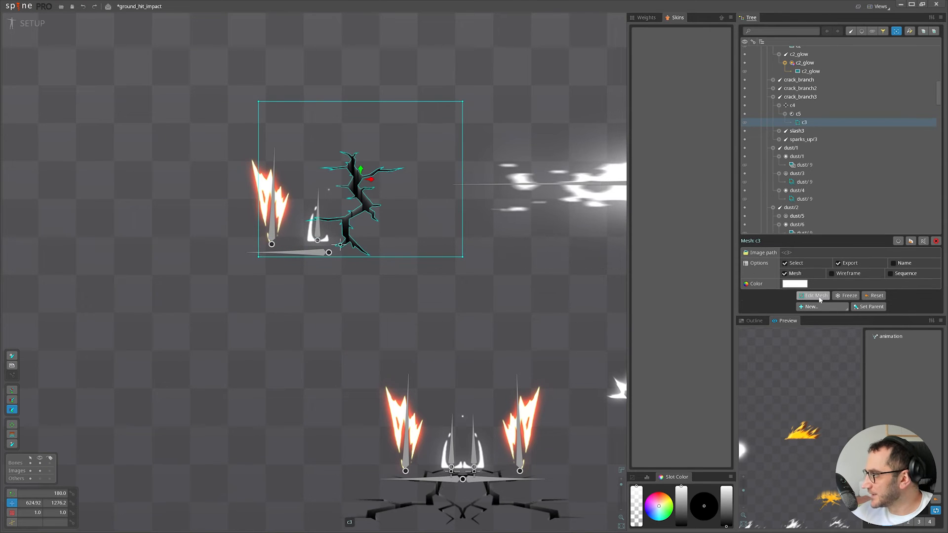
click(815, 296)
scroll(324, 245, up, 2)
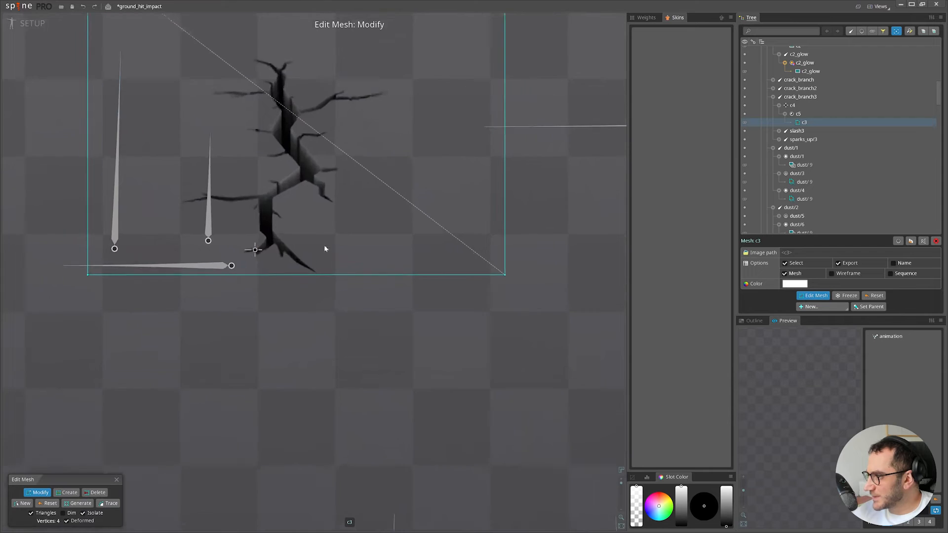
scroll(305, 256, down, 1)
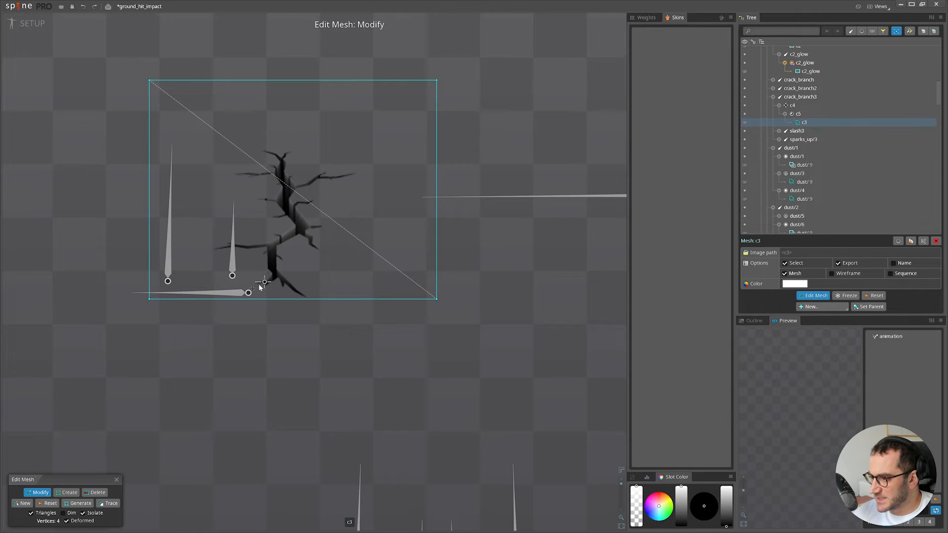
scroll(258, 284, up, 1)
drag(240, 302, 304, 252)
drag(303, 252, 326, 295)
drag(308, 224, 329, 301)
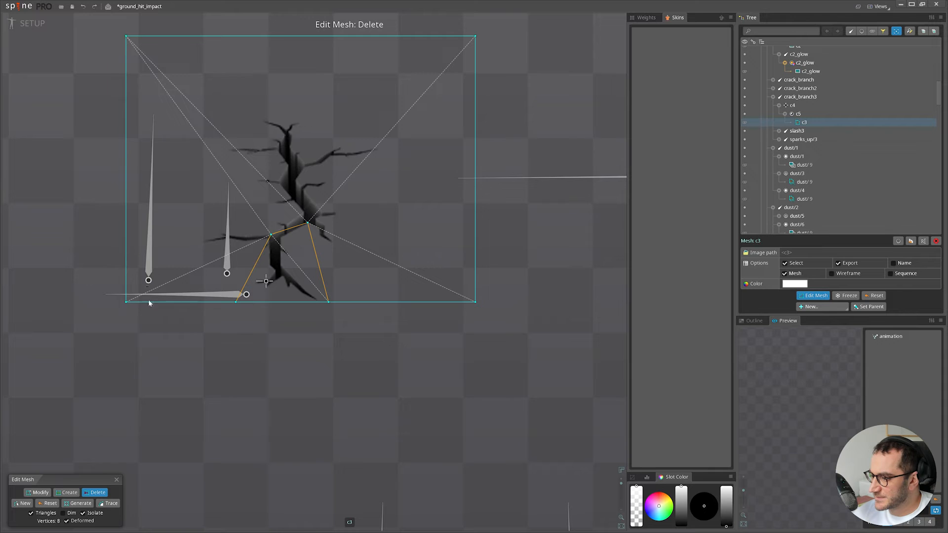
Delete the outer corner vertices of the mesh so only the crack's lowest segment remains.
click(126, 36)
click(475, 36)
click(475, 302)
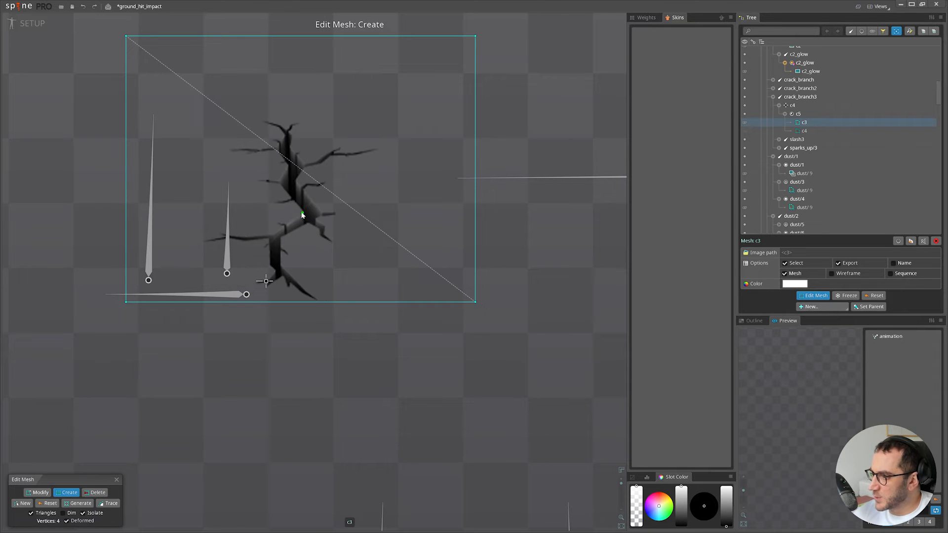
Outline a taller section of the crack on the next full-size mesh and delete the vertices outside it.
drag(303, 213, 340, 301)
drag(279, 182, 197, 241)
drag(198, 242, 213, 302)
key(d)
click(126, 302)
drag(126, 198, 129, 256)
click(129, 94)
click(478, 95)
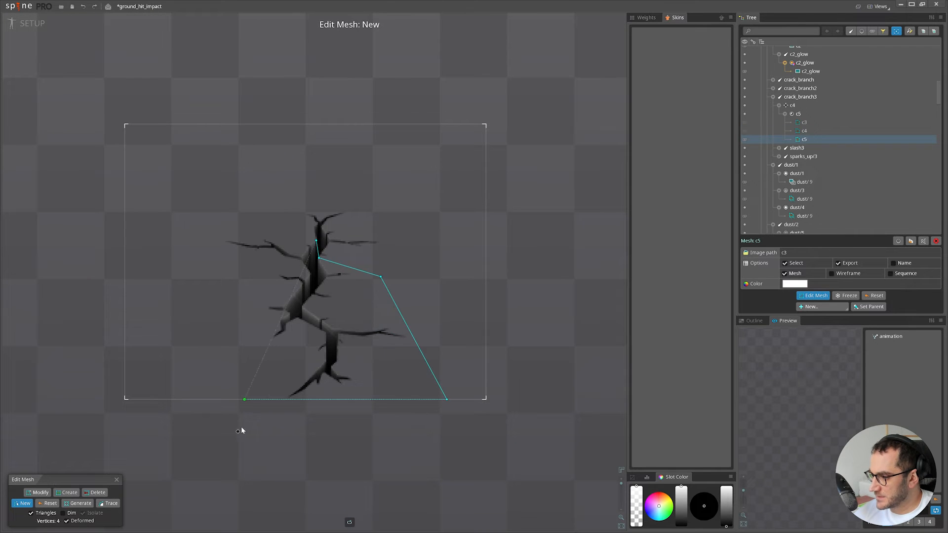
Finish a new c5 mesh outline covering the crack almost to its tip and duplicate the attachment.
click(298, 261)
click(117, 479)
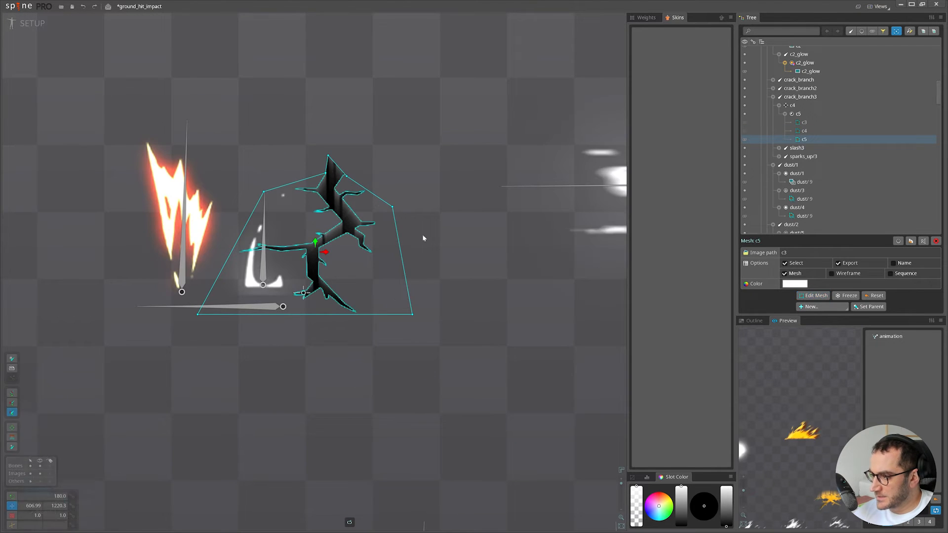
click(911, 242)
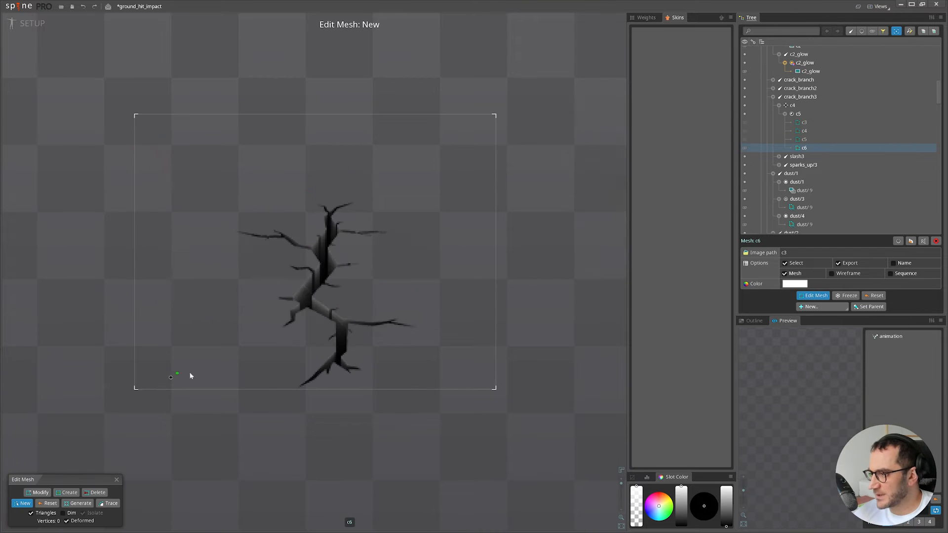
Turn the c6 copy back into a plain image without a mesh and make the c3 attachment visible.
key(Escape)
click(785, 273)
scroll(342, 282, down, 3)
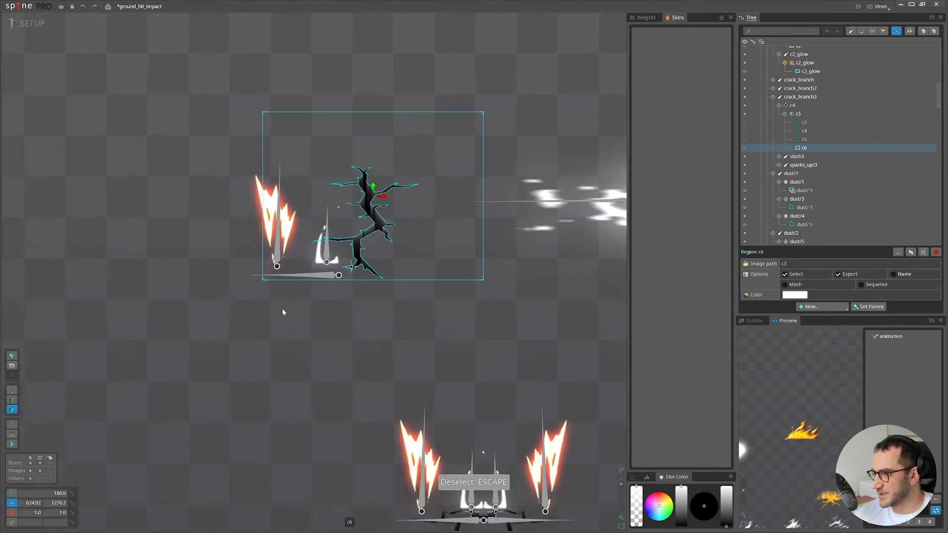
click(745, 122)
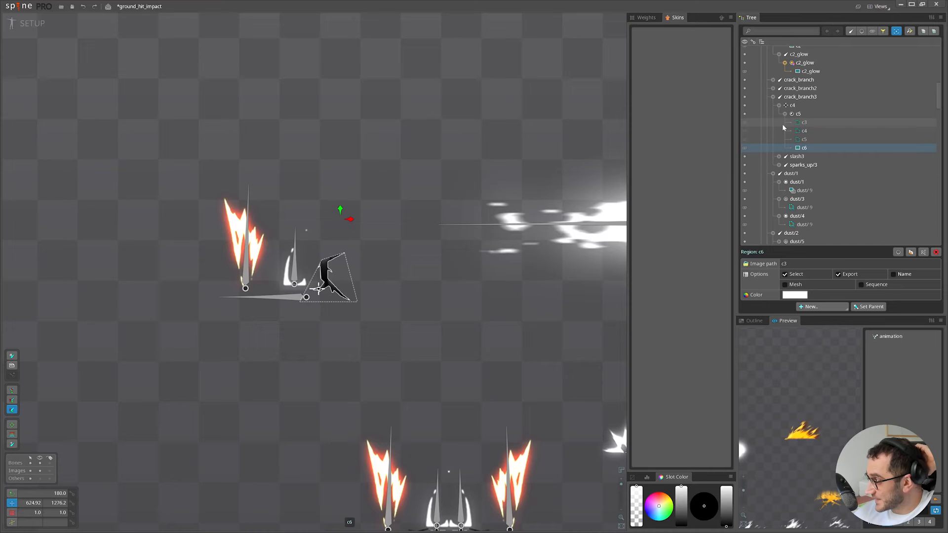
Switch to Animate mode, save the project and scrub the timeline to check the crack_branch3 bone.
click(32, 23)
scroll(405, 250, down, 3)
scroll(422, 117, up, 2)
key(ctrl+s)
drag(121, 377, 150, 391)
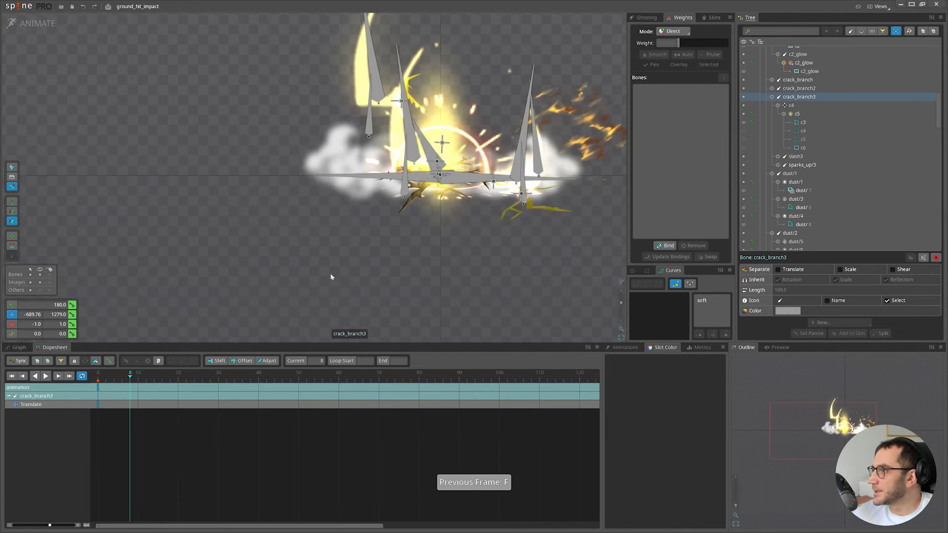
drag(332, 277, 437, 289)
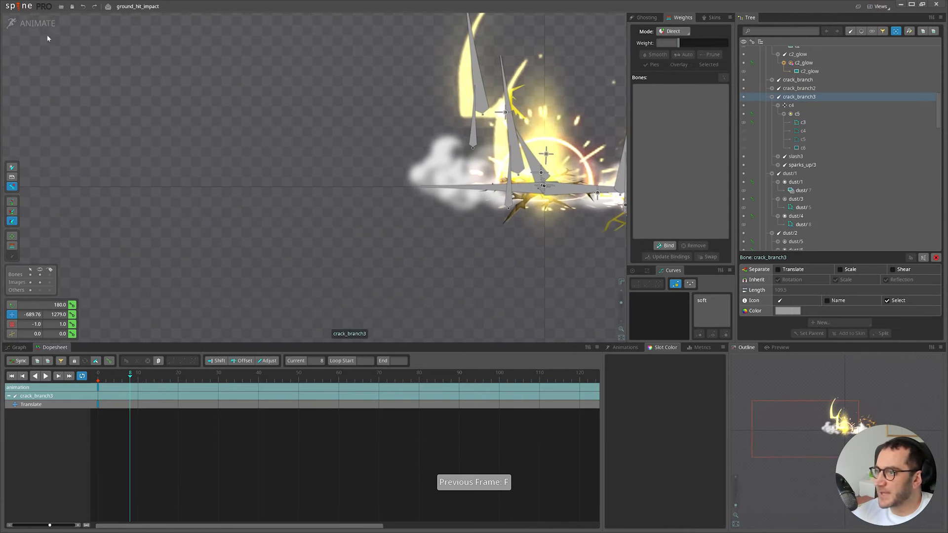
Paste a scale key of -1.6861 by 2.38 onto the sparks_up/3 bone at frame 0.
key(v)
drag(368, 259, 139, 381)
key(ctrl+v)
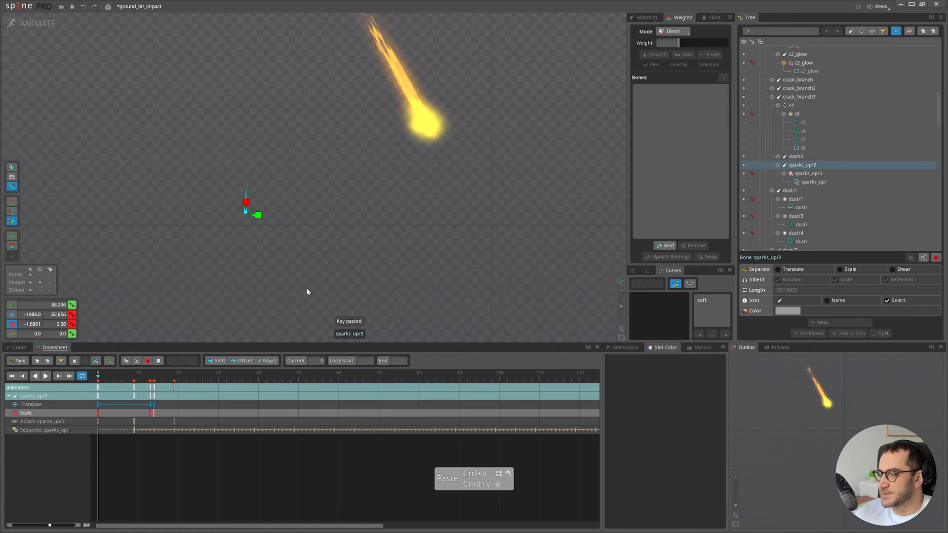
Play the animation with nothing selected to check the third crack branch and its sparks.
click(307, 292)
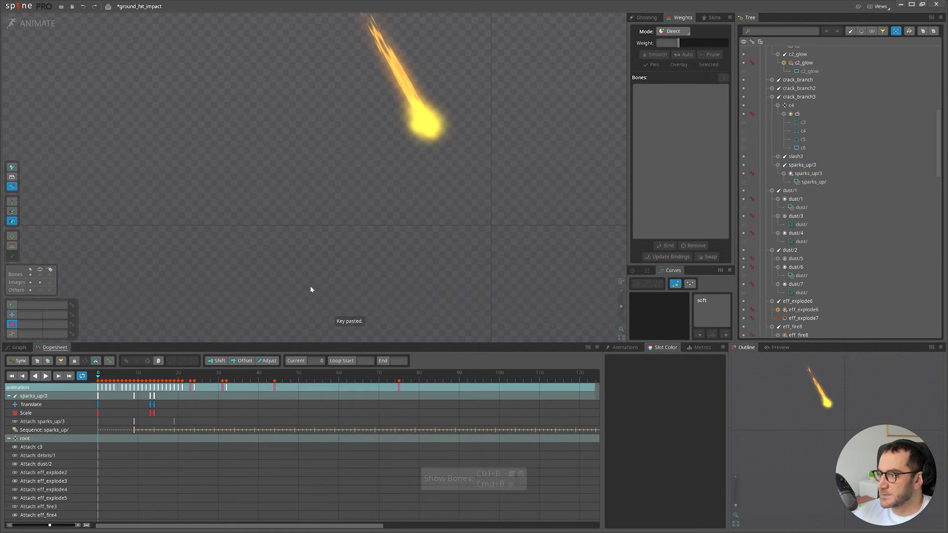
key(d)
click(87, 380)
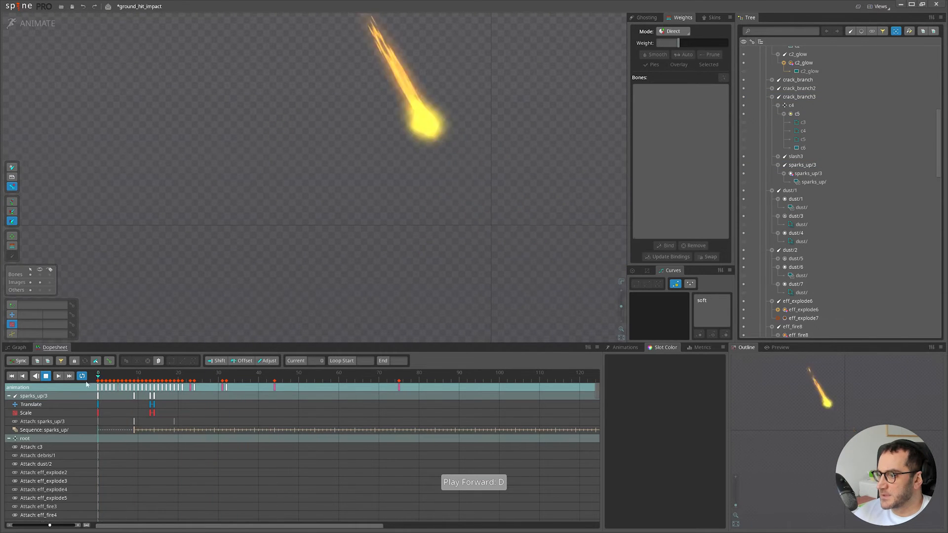
key(d)
click(113, 378)
key(d)
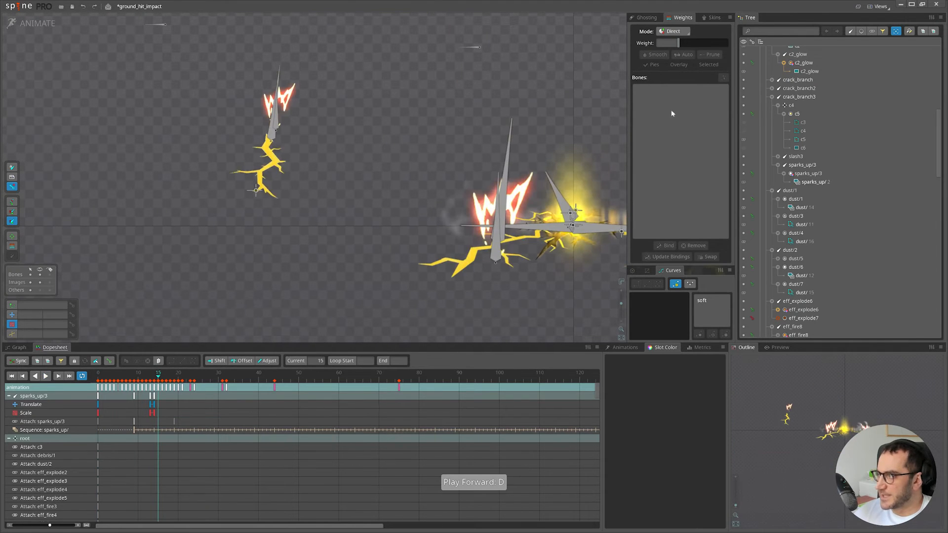
Move the crack_branch3 bone to -534.36, 1008.1 at frame 0 so its crack grows out of the central impact.
click(810, 96)
drag(404, 237, 337, 246)
key(v)
drag(236, 289, 353, 285)
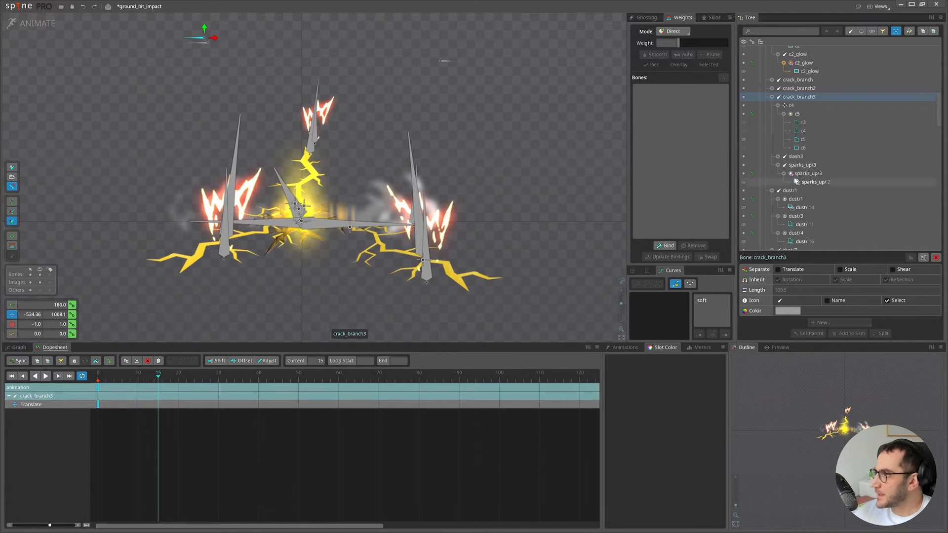
Select everything inside crack_branch3 and shift all its keys after frame 0 one frame later.
scroll(797, 99, down, 2)
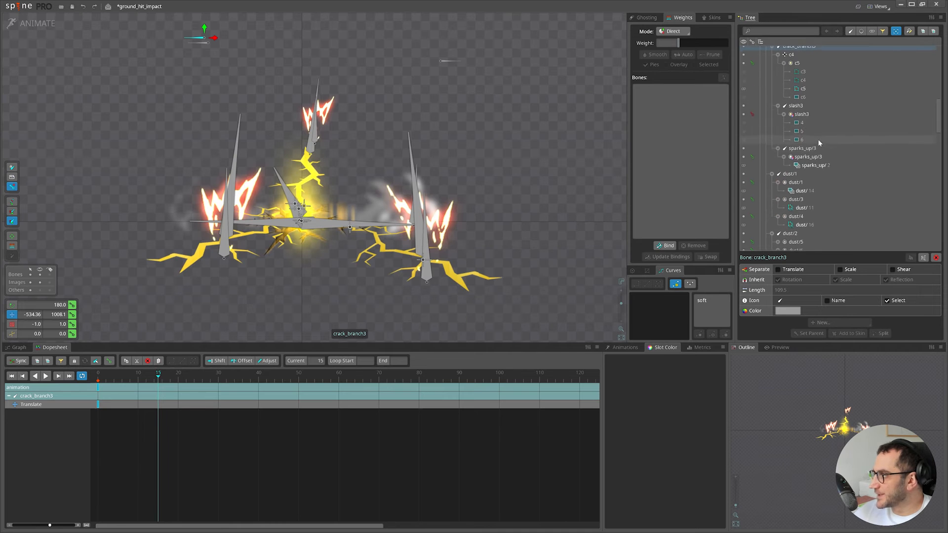
shift+click(814, 165)
click(112, 387)
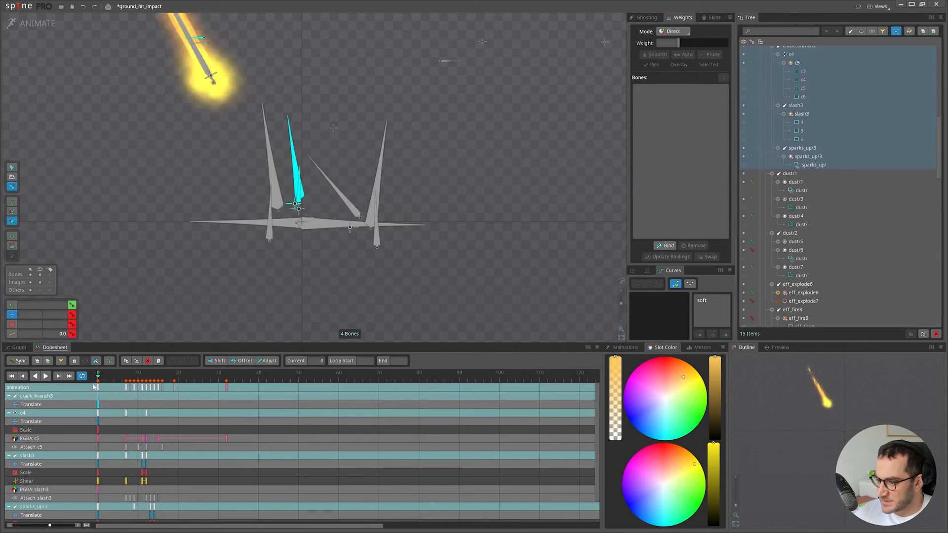
drag(112, 386, 130, 393)
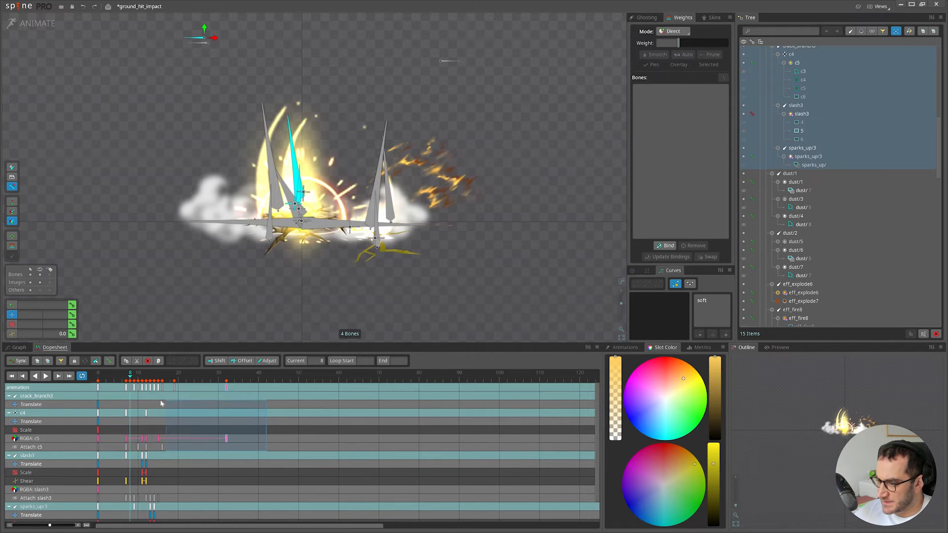
drag(200, 414, 123, 392)
drag(331, 434, 148, 388)
click(151, 397)
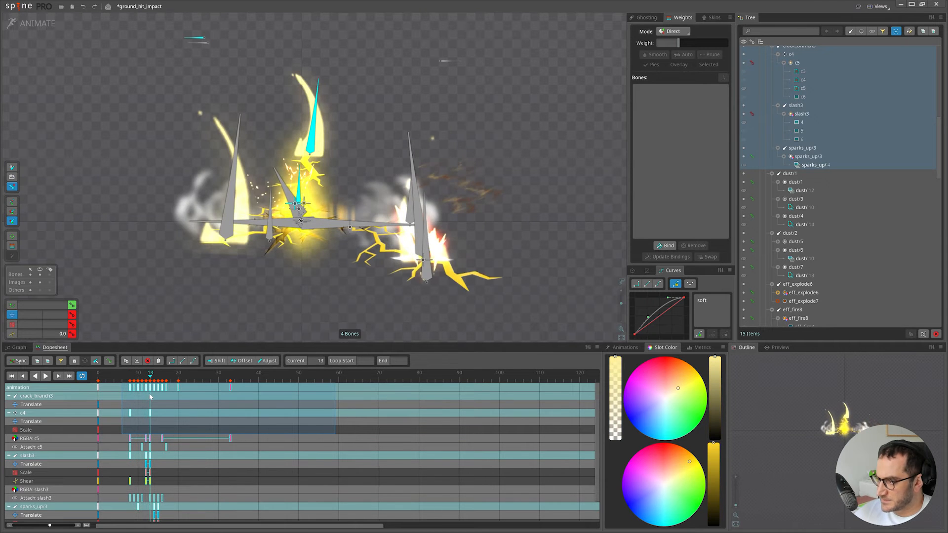
Play and scrub the animation to check the delayed third branch and save the project.
key(d)
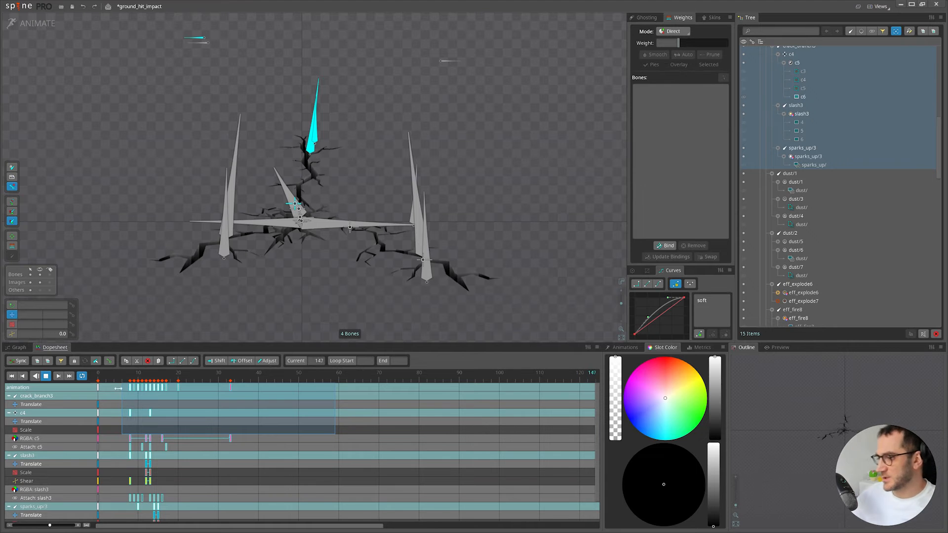
click(100, 379)
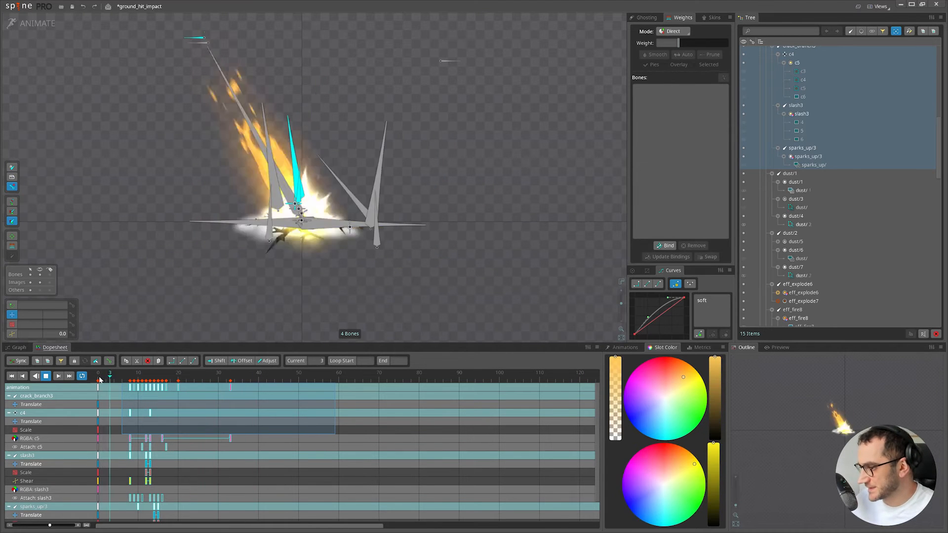
key(d)
drag(99, 379, 159, 380)
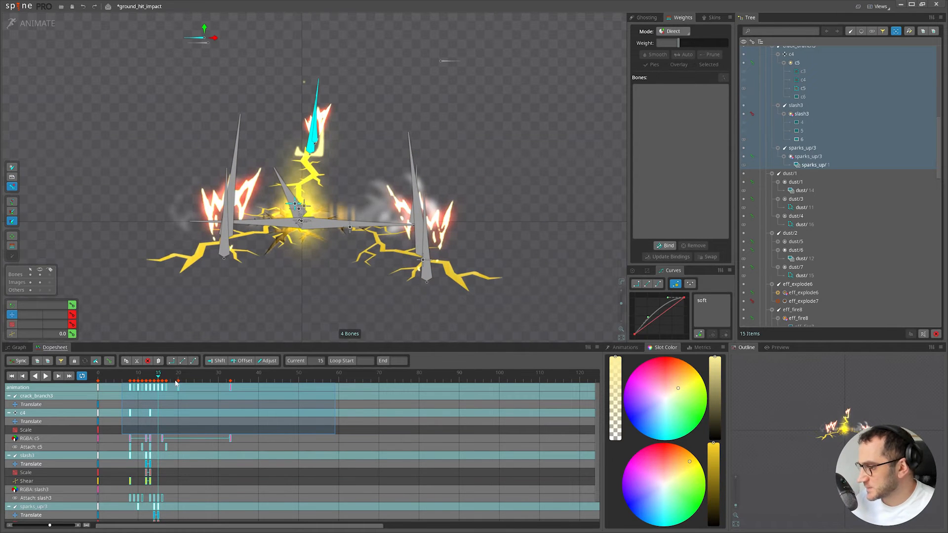
key(ctrl+s)
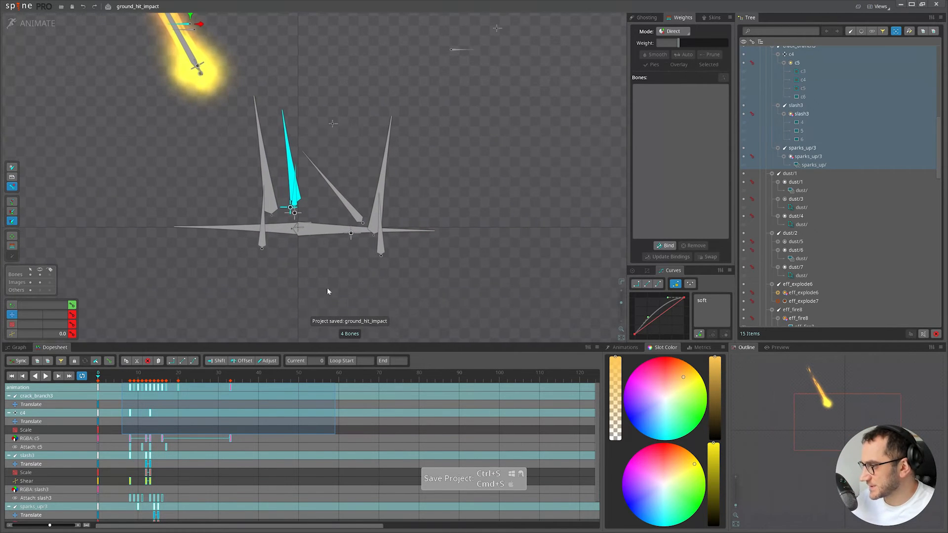
Deselect the keys and replay the opening frames to examine how the third branch's sparks sit on its crack.
click(145, 393)
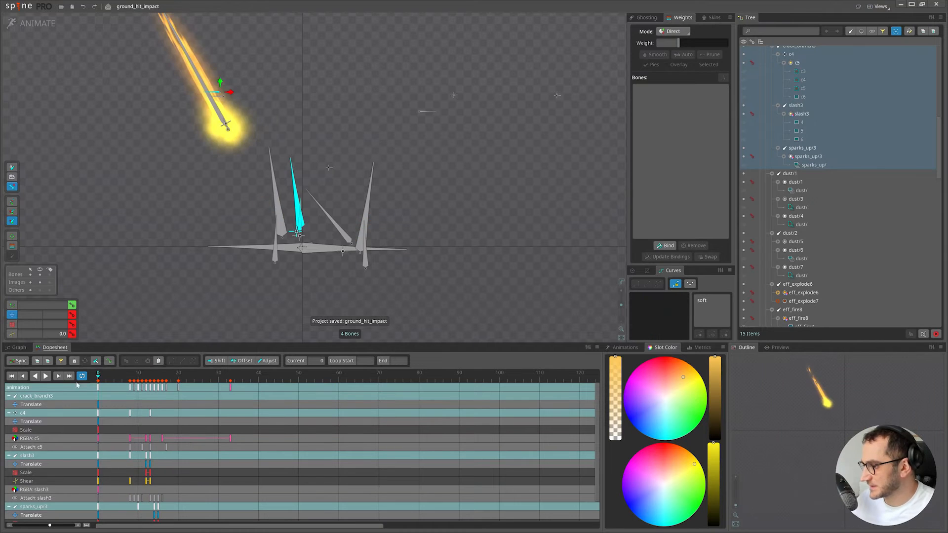
key(d)
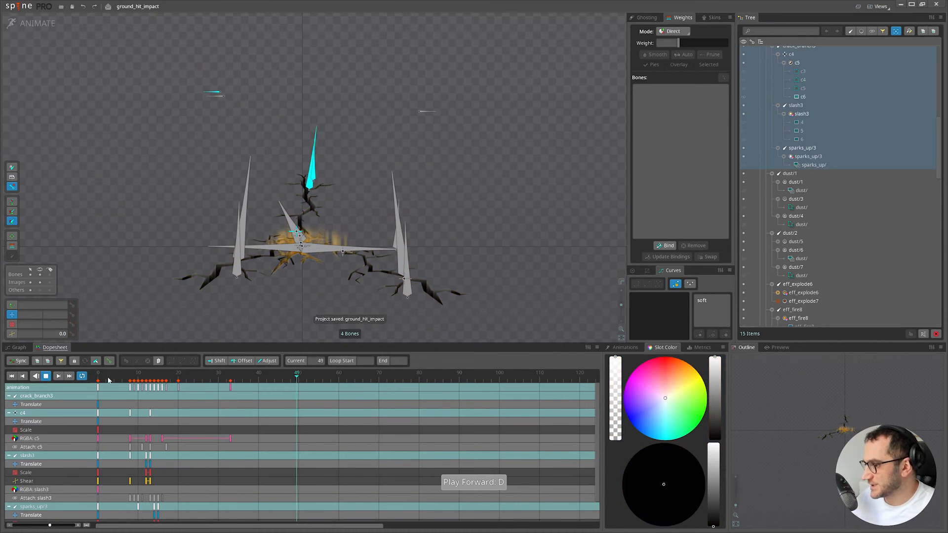
click(106, 376)
click(108, 377)
click(121, 375)
click(159, 376)
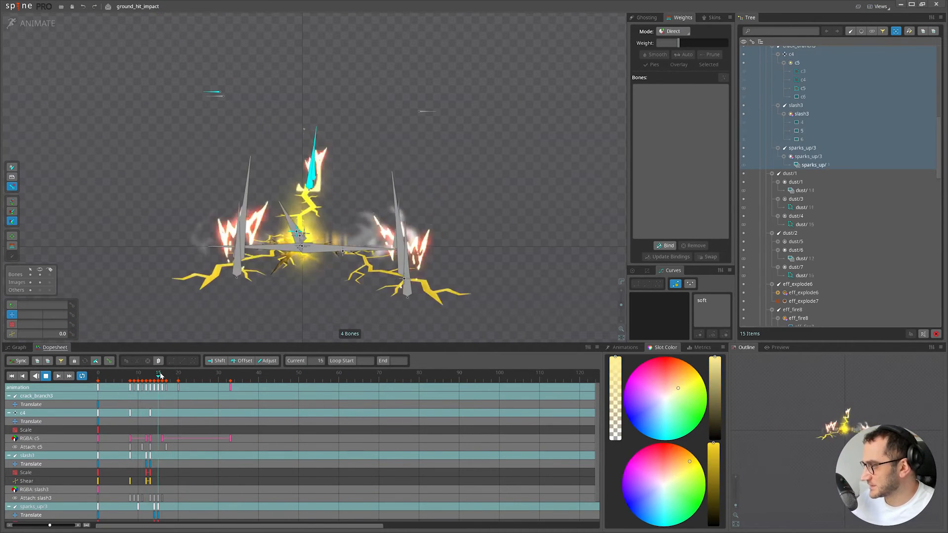
key(d)
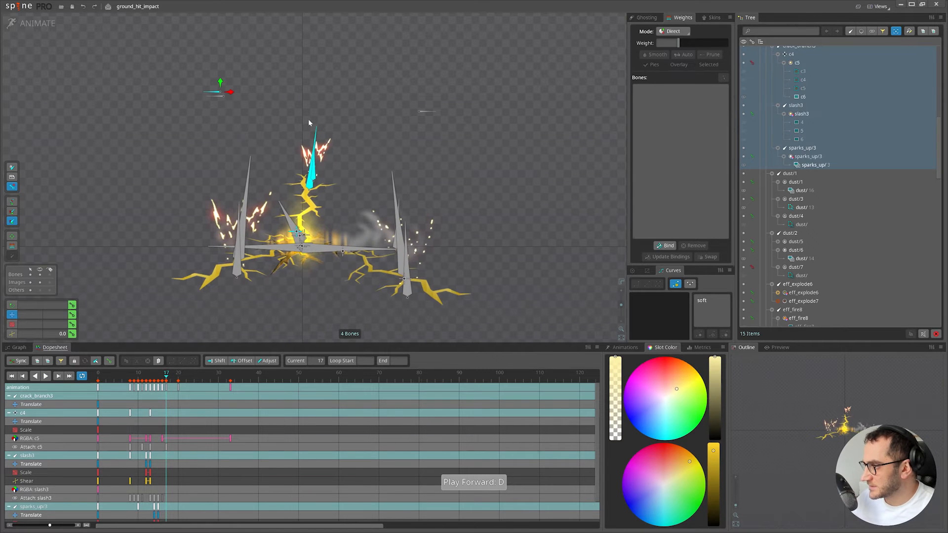
Lower the sparks_up/3 bone to 44.728, 356.18 in its frame 15 translate key and replay the effect.
key(space)
click(315, 173)
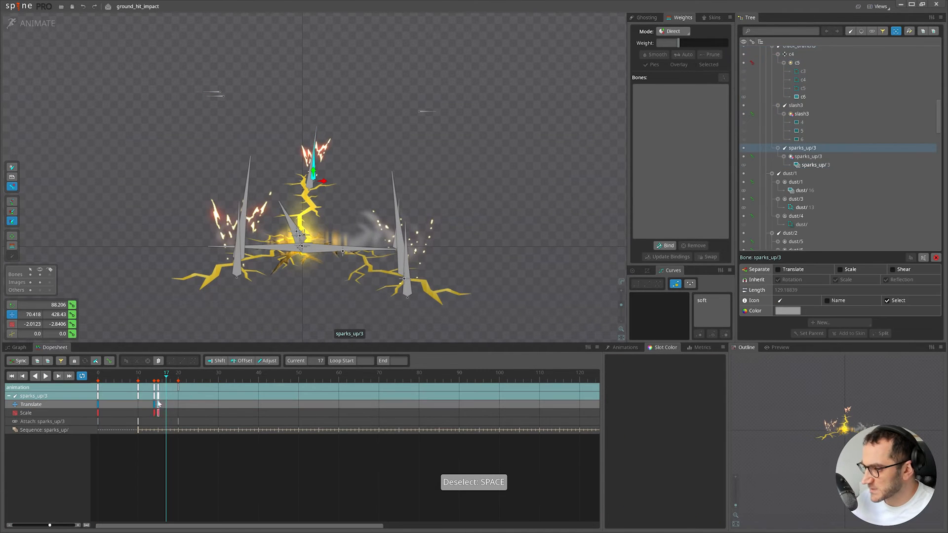
click(159, 390)
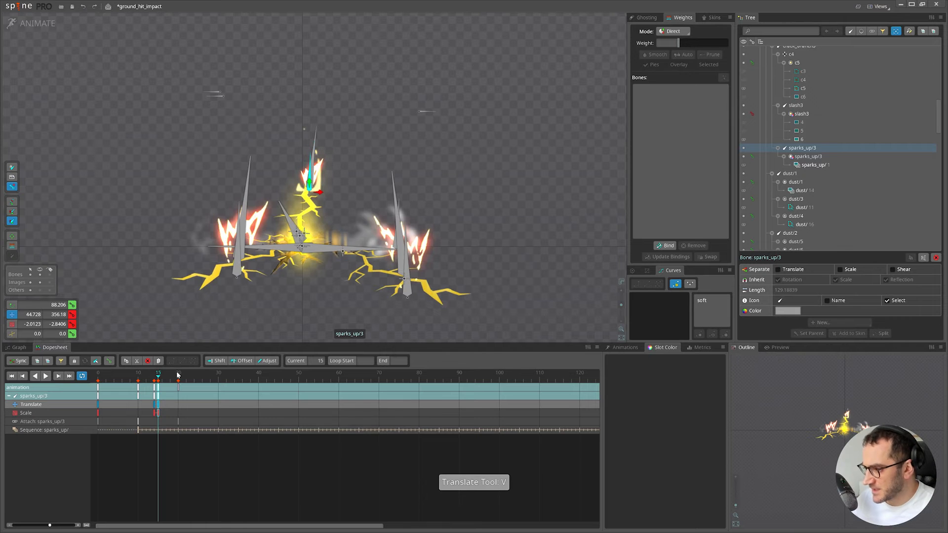
drag(162, 380, 69, 401)
key(d)
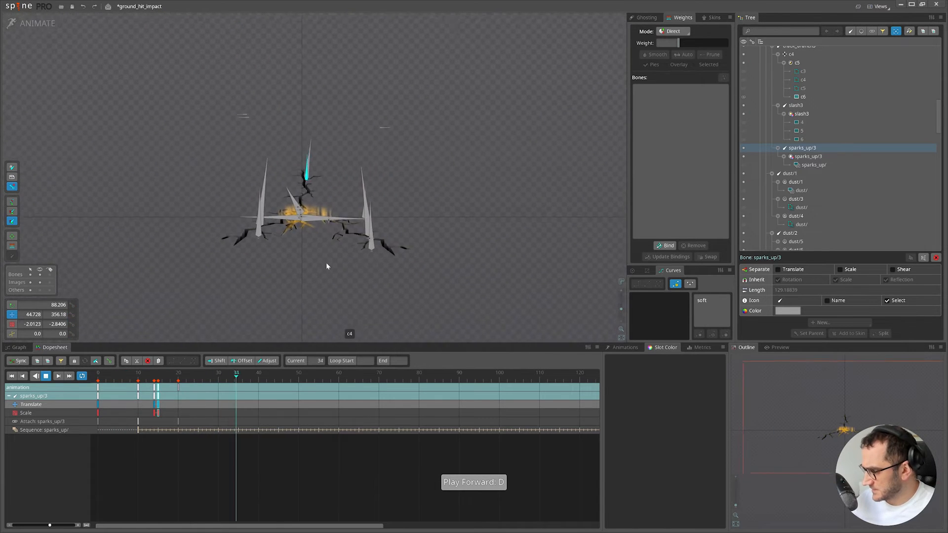
Give the three crack branches RGBA fade-out keys with staggered starts, beginning at about frame 70, and delay the c4 slot's fade start.
click(326, 266)
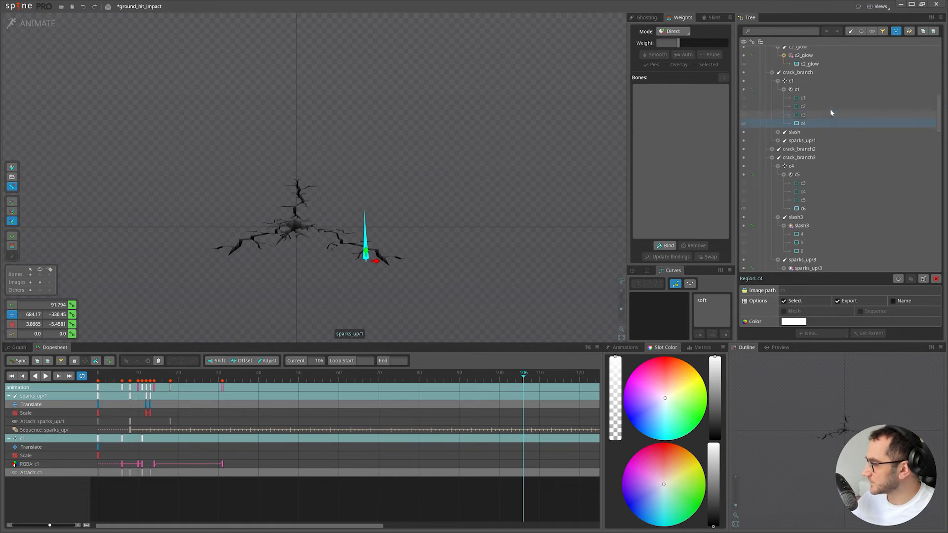
click(257, 249)
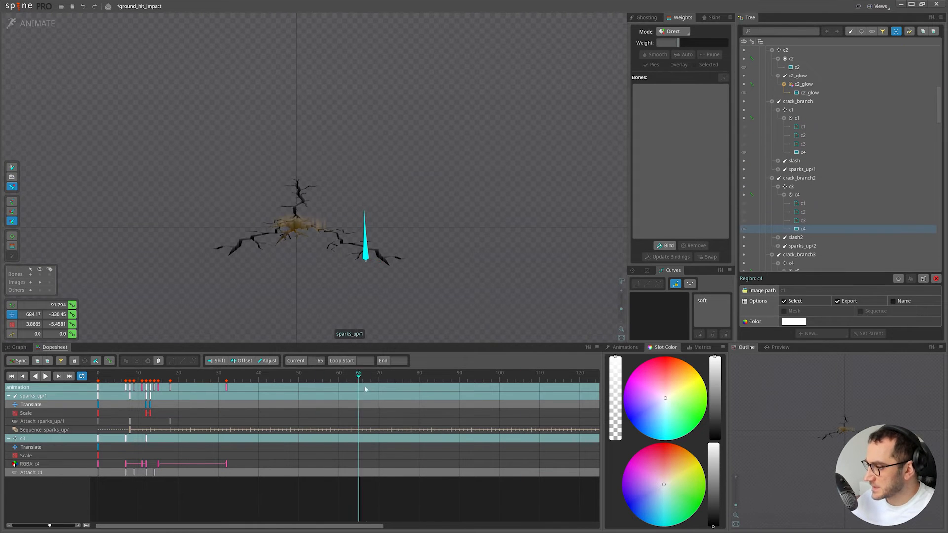
scroll(385, 379, down, 4)
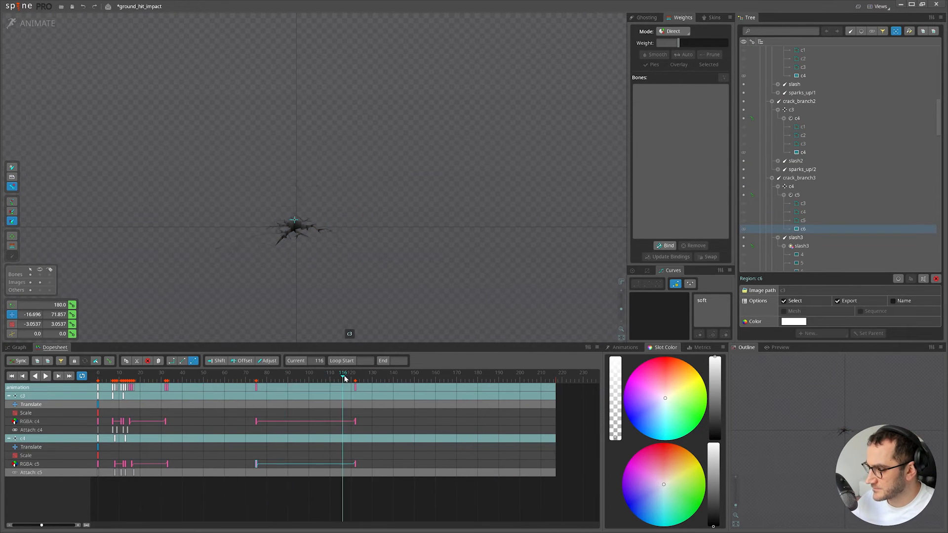
click(374, 248)
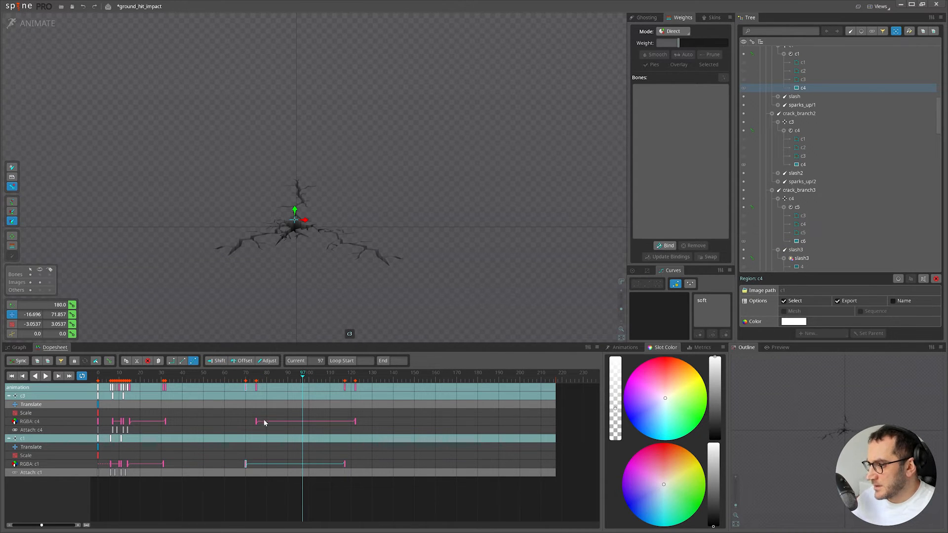
drag(256, 423, 273, 422)
Play the animation from about frame 54 with nothing selected to check the staggered fade-out of the crack branches.
click(212, 377)
key(d)
key(space)
key(ctrl+b)
key(ctrl+b)
key(d)
Fade out the central c2 crack with slot color keys from opaque at about frame 111 to alpha 0 at about frame 153.
click(306, 227)
click(277, 377)
key(Left)
key(k)
drag(335, 381, 422, 381)
key(d)
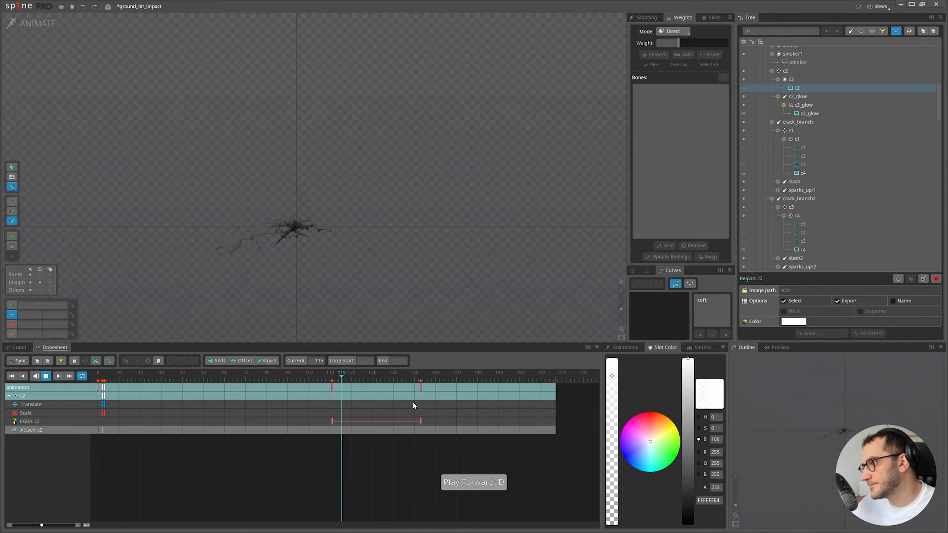
Shorten the c2 fade-out, moving its end key to about frame 141 and its start key to about frame 107.
scroll(285, 195, down, 3)
key(d)
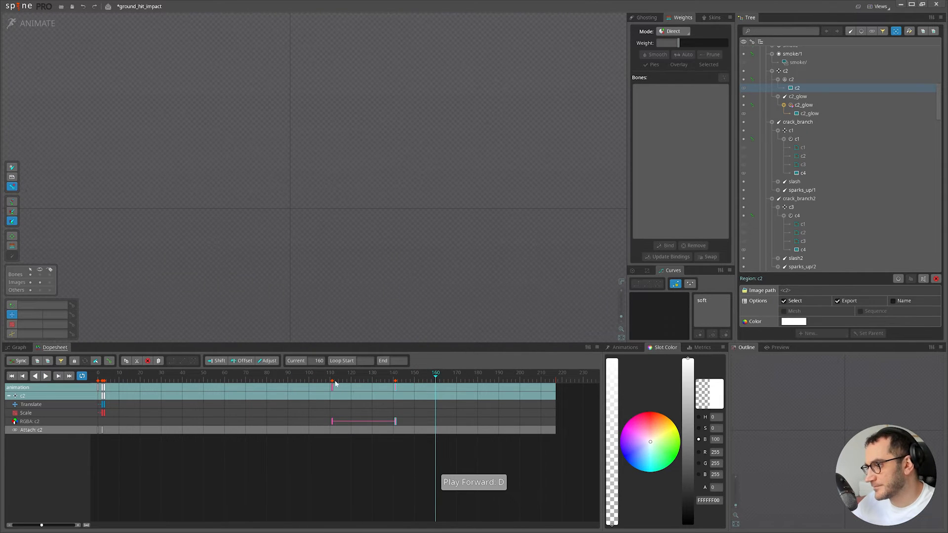
drag(335, 383, 326, 384)
key(d)
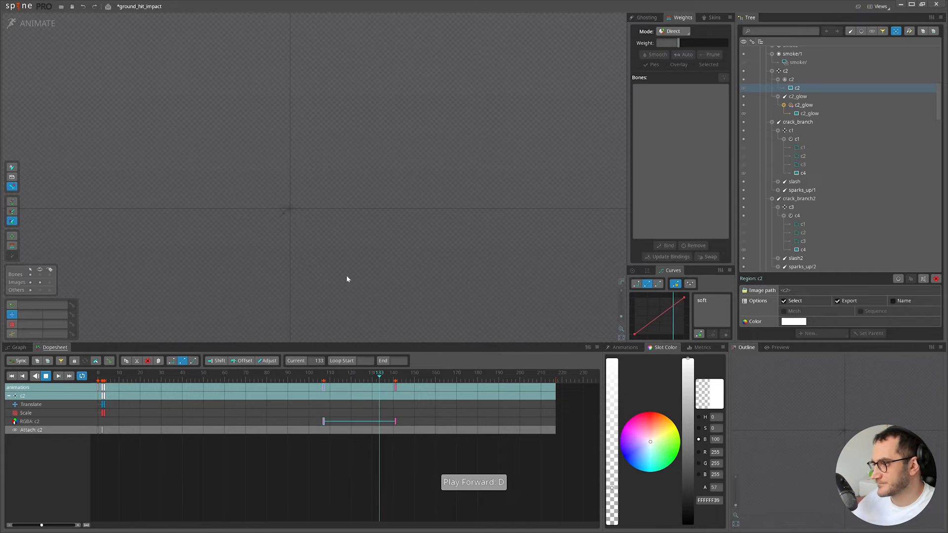
Play the fade-out, return to frame 0 and save the project.
scroll(213, 380, down, 2)
key(d)
drag(119, 378, 98, 378)
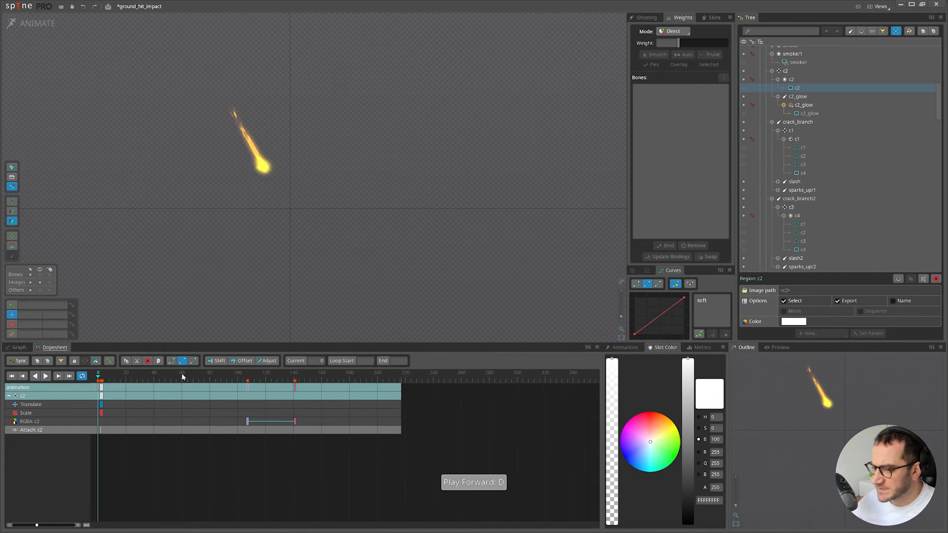
key(ctrl+s)
Replay the animation repeatedly from the first frames to judge the impact of the whole effect.
key(d)
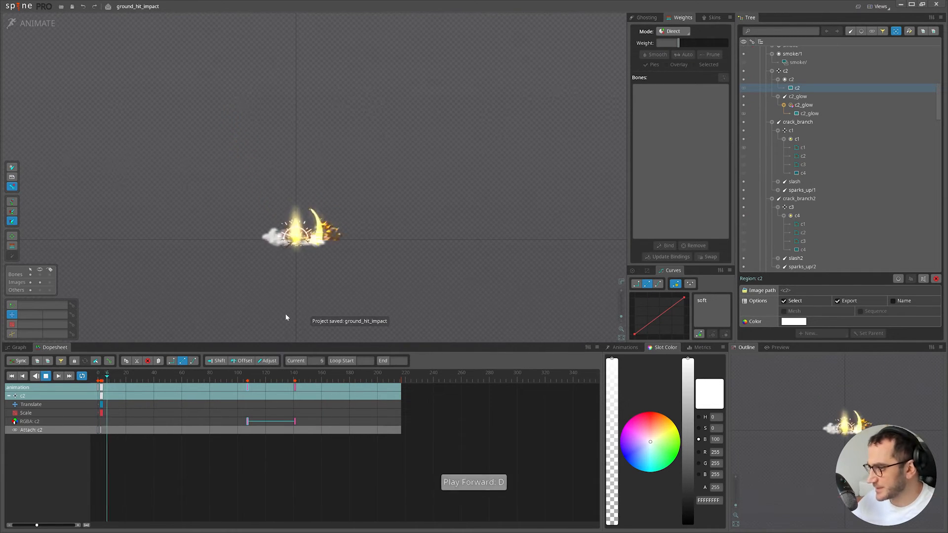
click(100, 378)
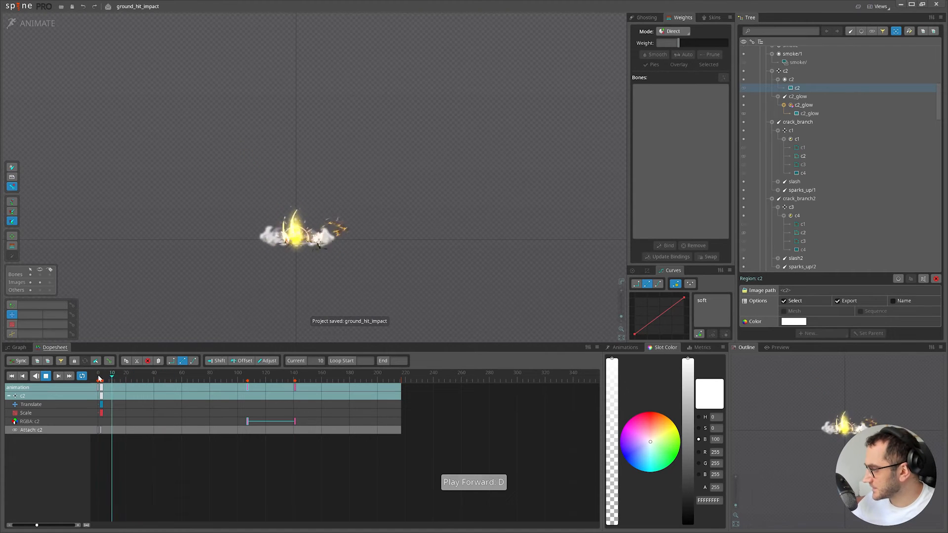
click(100, 378)
click(99, 378)
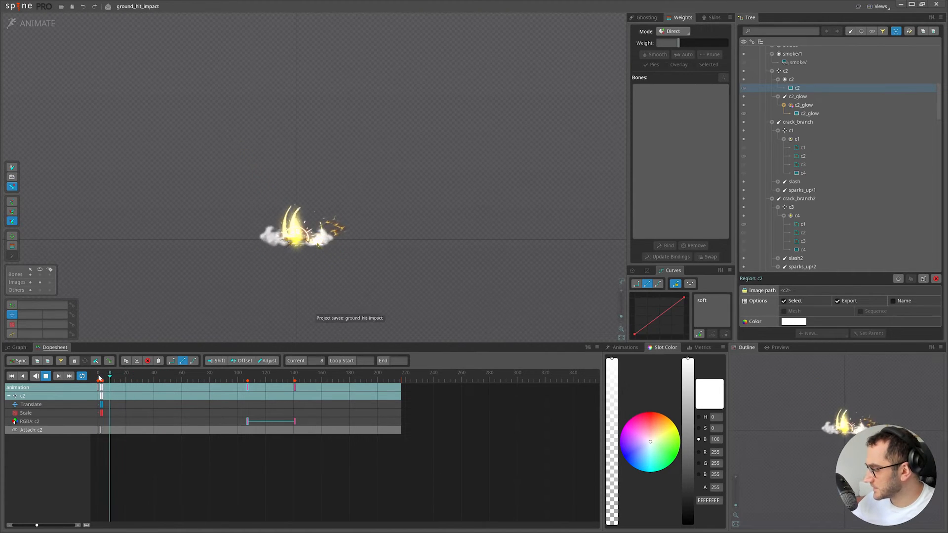
click(100, 379)
click(100, 378)
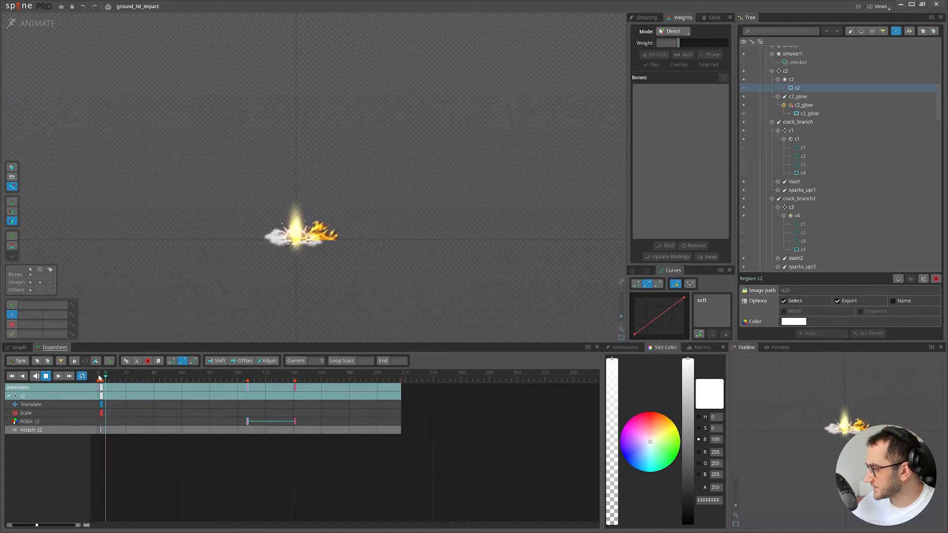
click(100, 378)
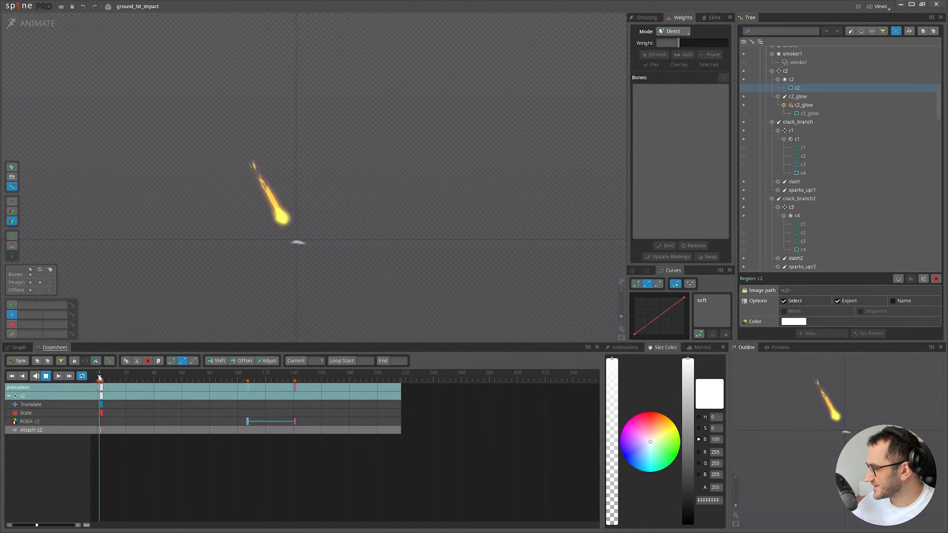
click(99, 379)
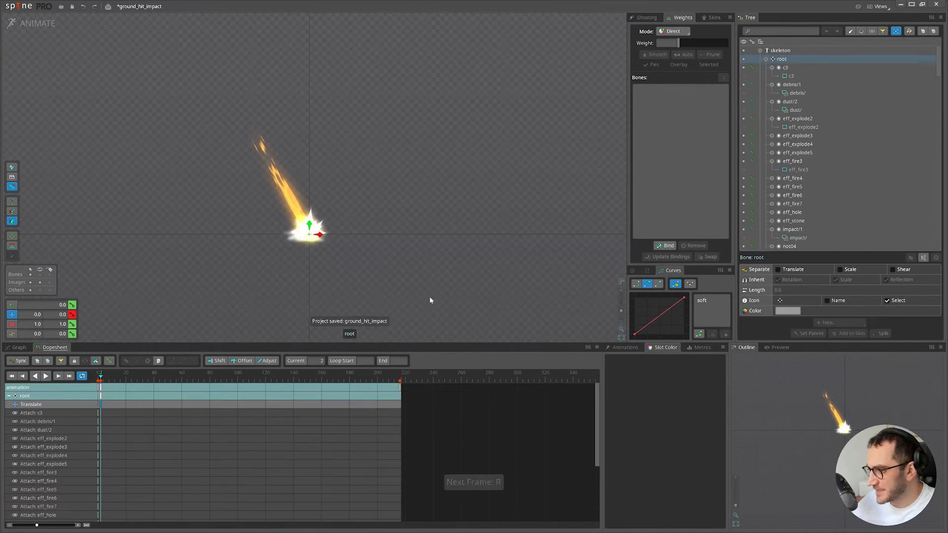
Key small translate offsets on the root bone frame by frame from frame 2 to shake the effect on impact.
scroll(317, 277, up, 3)
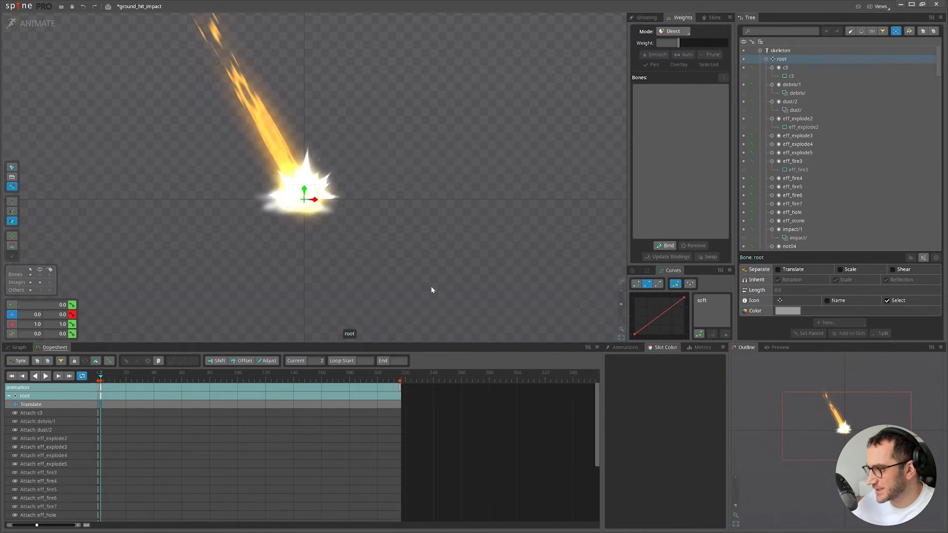
key(r)
key(r)
key(r)
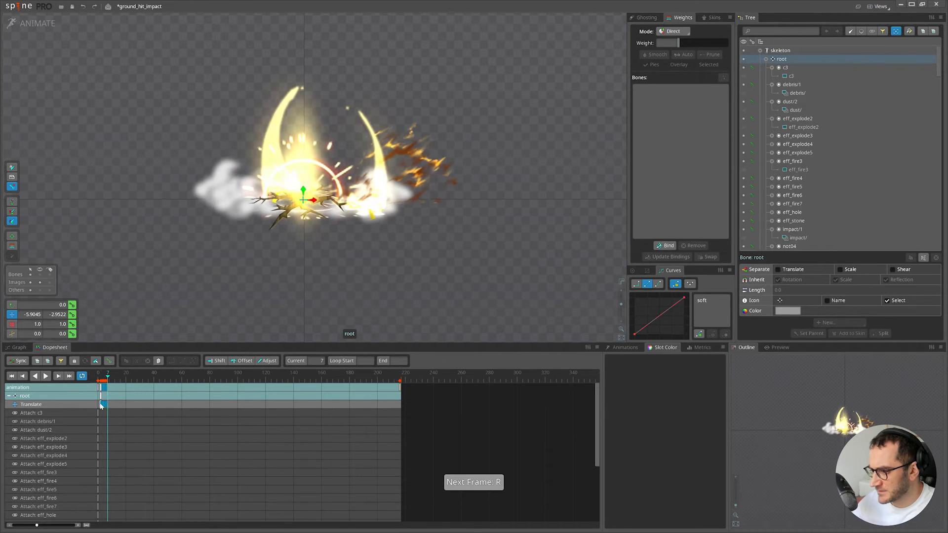
Copy the root bone's frame 0 translate key and paste it at frame 6 to return the shake to its origin.
click(102, 403)
scroll(124, 395, up, 3)
click(97, 404)
key(ctrl+c)
click(125, 379)
click(129, 379)
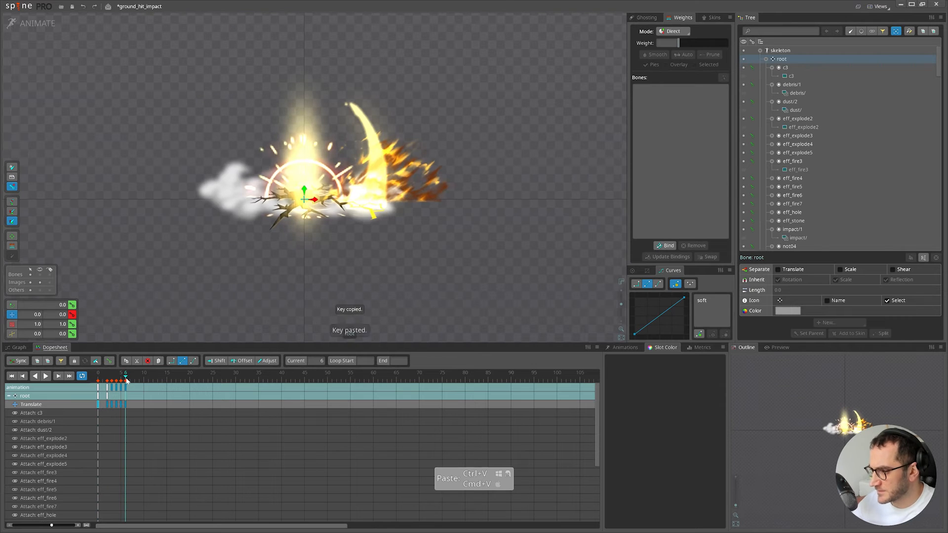
key(ctrl+v)
Continue the impact shake by pasting the root bone's translate keys on successive frames up to frame 16.
key(Right)
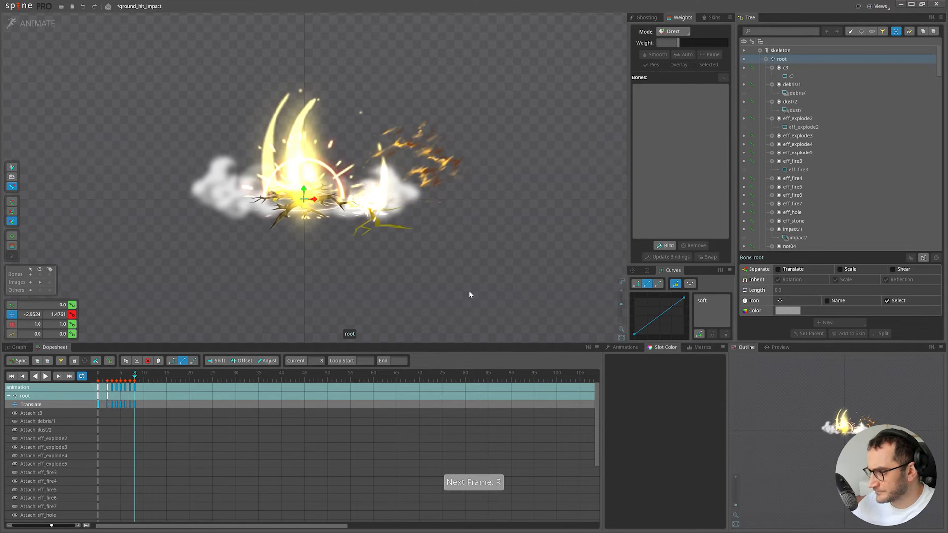
key(ctrl+v)
key(Right)
key(ctrl+v)
key(Right)
key(ctrl+v)
key(Right)
key(ctrl+v)
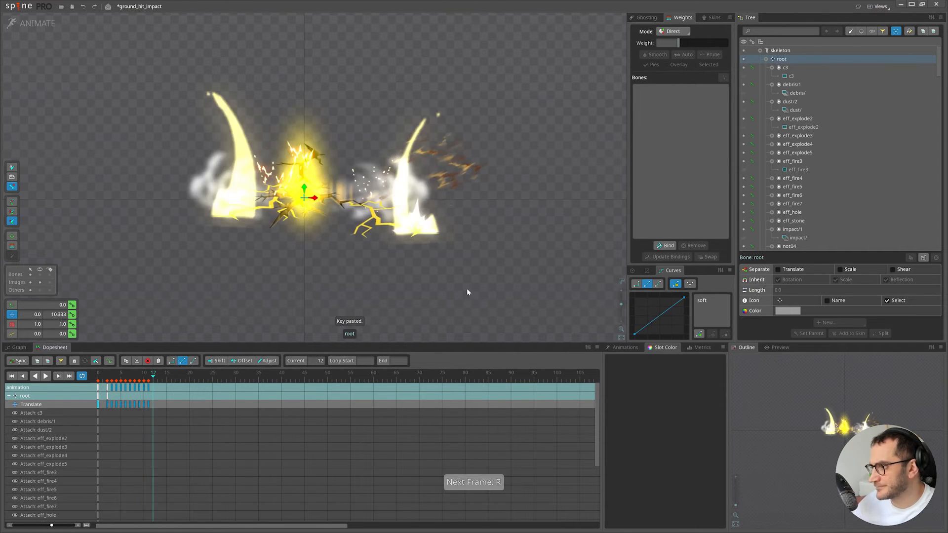
key(Right)
key(ctrl+v)
key(Right)
key(ctrl+v)
key(Right)
key(ctrl+v)
key(Right)
key(ctrl+v)
key(Right)
key(ctrl+v)
Play the animation to check the extended shake and save the project.
key(d)
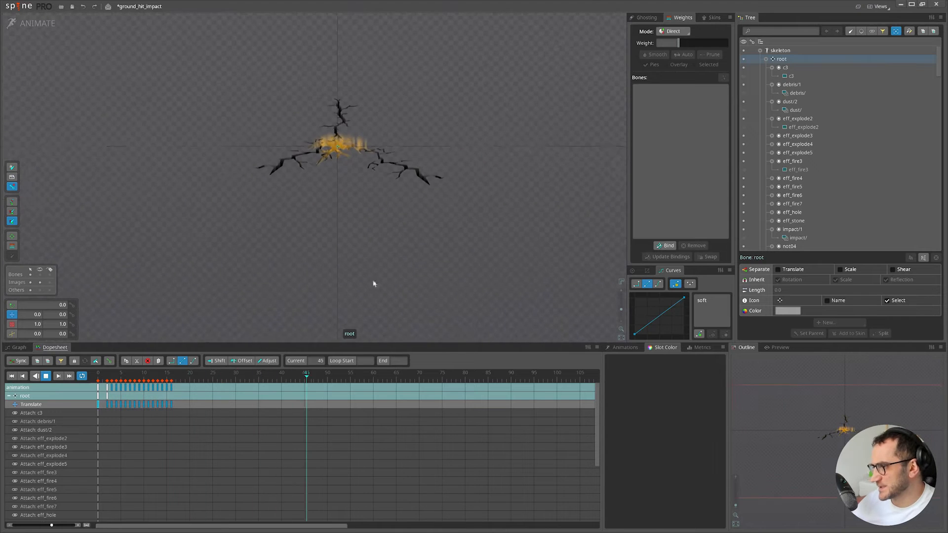
key(d)
key(d)
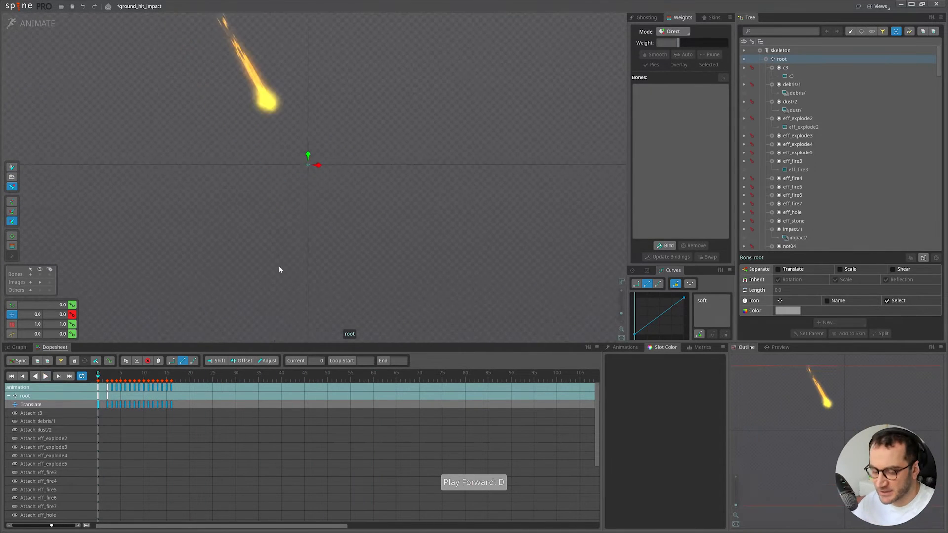
key(ctrl+s)
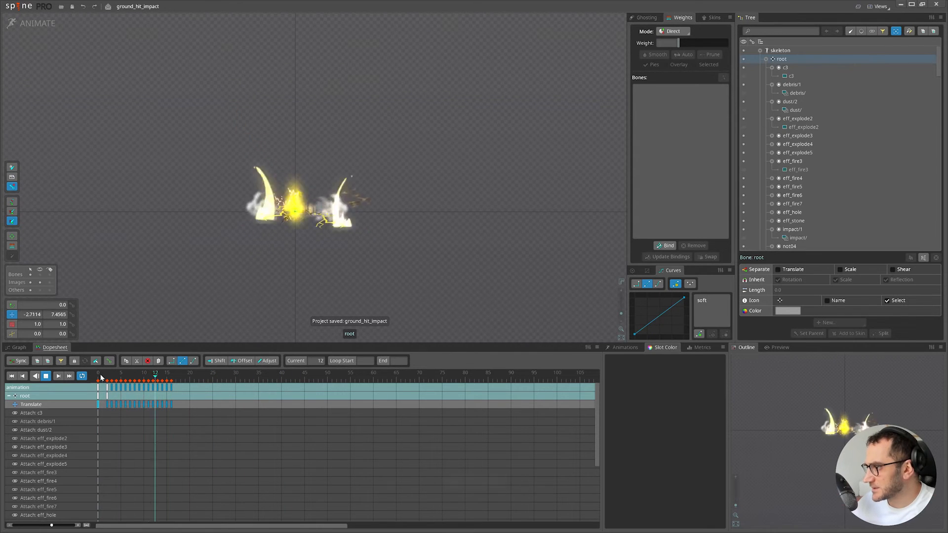
key(d)
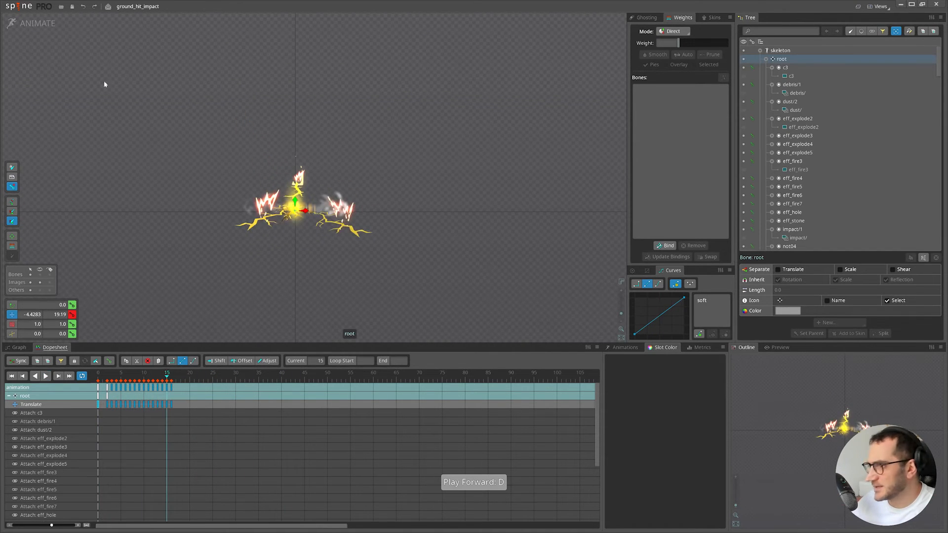
In Setup mode, create a new bone under root for the eff_stone image at the image's centre.
click(22, 23)
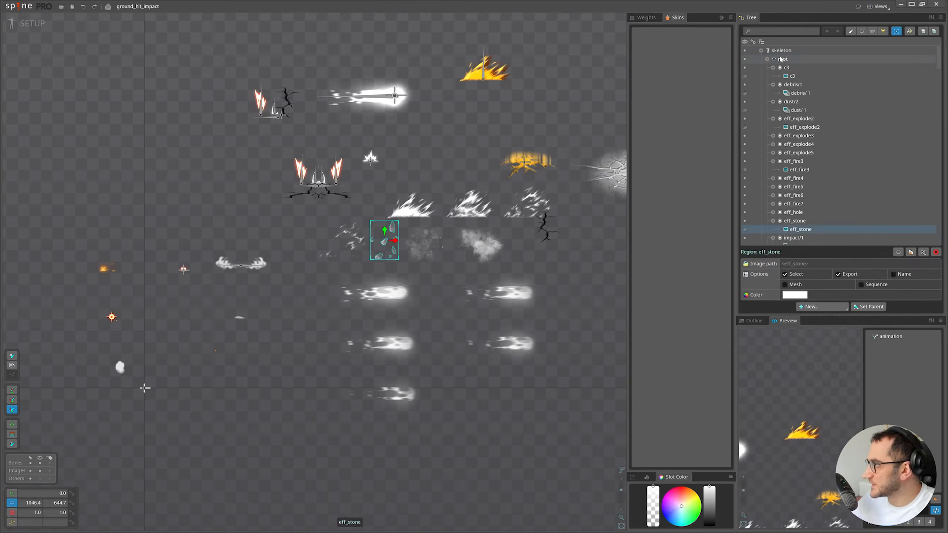
drag(497, 309, 429, 284)
scroll(429, 285, up, 3)
key(n)
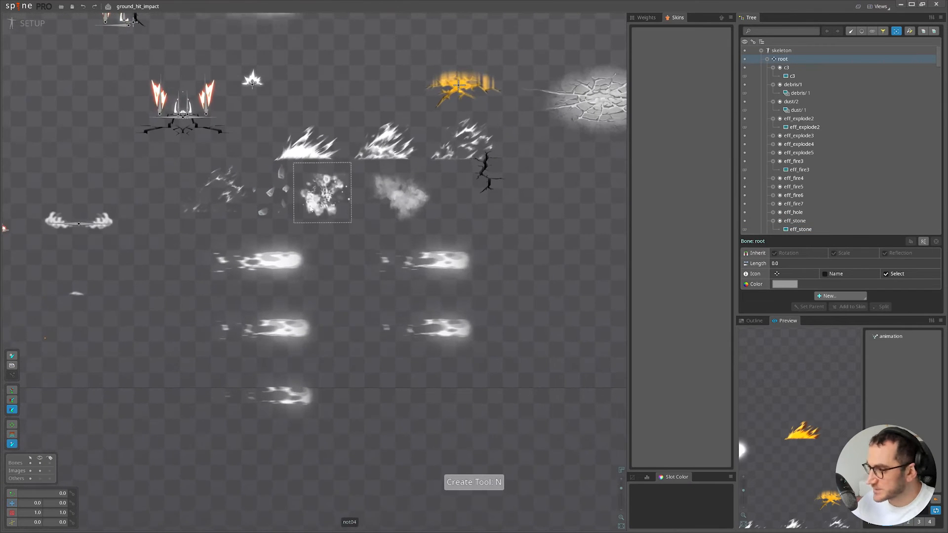
click(273, 197)
scroll(345, 296, down, 3)
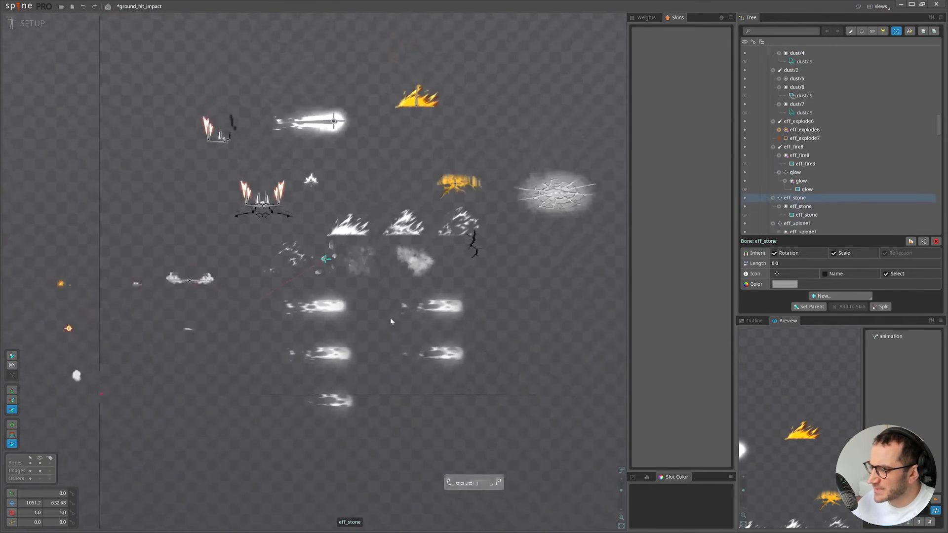
Move the eff_stone bone to an empty area at about X 420, Y 968, undoing the accidental move of eff_fire7.
key(v)
key(c)
key(v)
drag(261, 404, 262, 396)
key(ctrl+z)
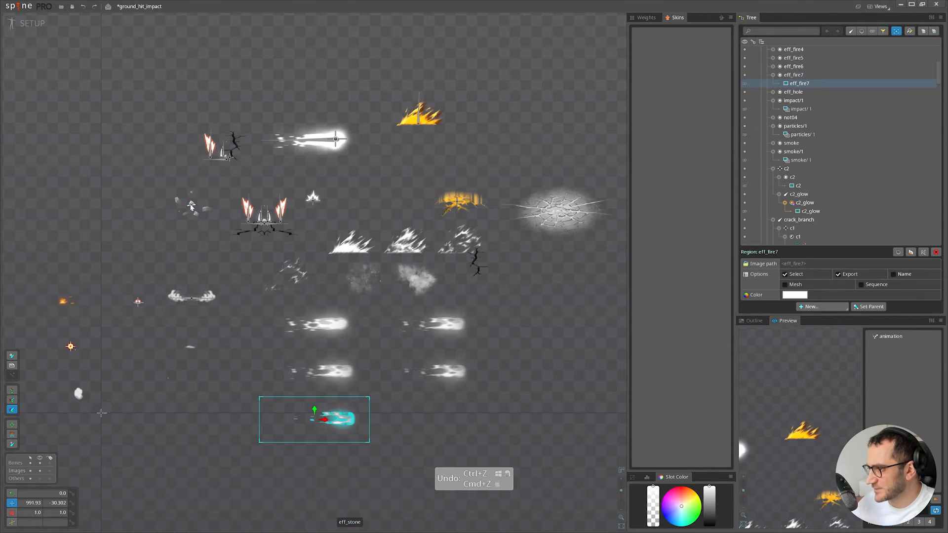
click(191, 205)
In Animate mode, place the eff_stone bone at the impact centre and separate its translate keys into X and Y.
click(31, 24)
scroll(117, 382, down, 2)
drag(232, 321, 375, 148)
scroll(339, 282, down, 1)
drag(339, 282, 321, 305)
mouse_move(116, 380)
mouse_down()
mouse_move(96, 386)
mouse_move(112, 390)
mouse_up()
key(v)
drag(448, 157, 433, 181)
key(ctrl+z)
click(778, 269)
Key the eff_stone bone's scale at about 0.86 on frame 4.
drag(114, 404, 86, 413)
key(x)
drag(409, 296, 386, 274)
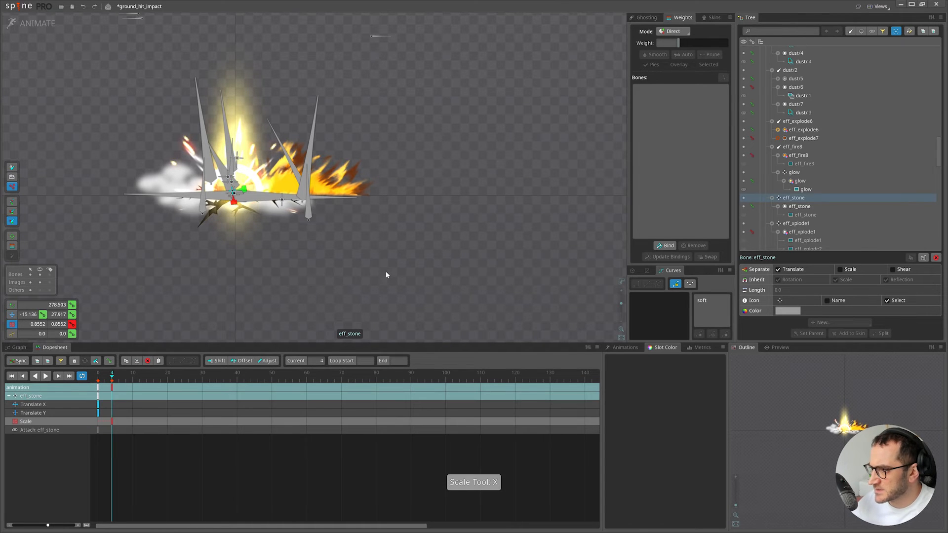
At frame 15, key eff_stone at scale about 1.46 and X about 599 on the ground, and copy its starting translate keys to frame 4.
drag(112, 378, 151, 379)
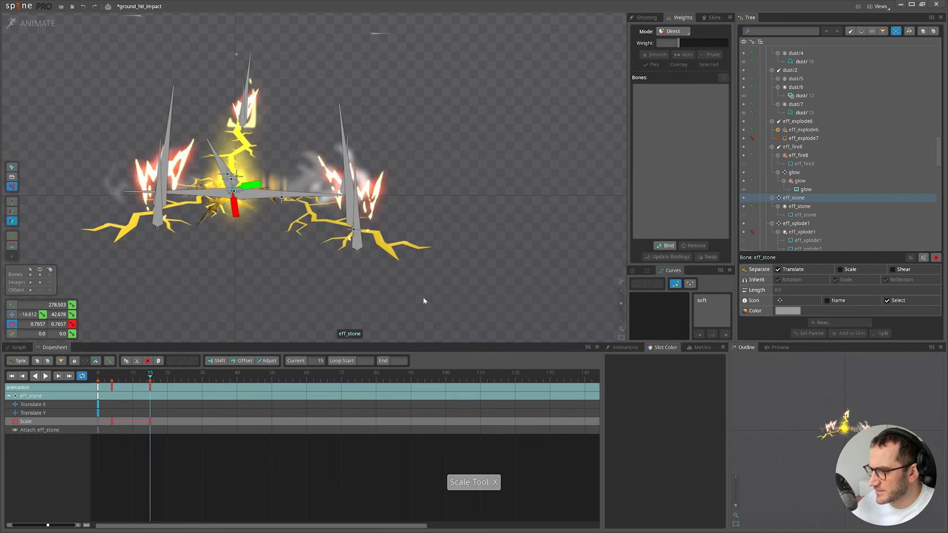
drag(411, 306, 338, 341)
key(v)
drag(265, 315, 375, 322)
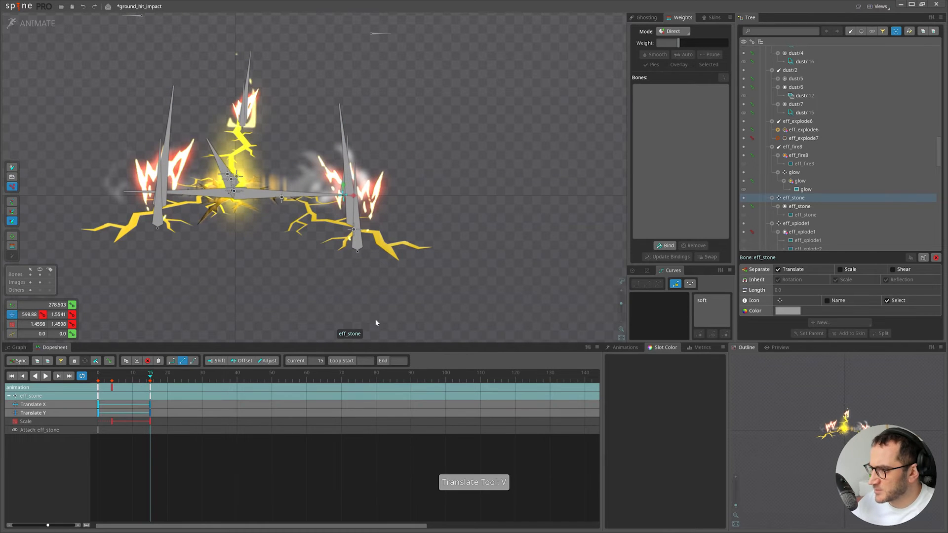
mouse_move(107, 407)
mouse_down()
mouse_move(90, 415)
mouse_move(113, 408)
mouse_move(102, 412)
mouse_up()
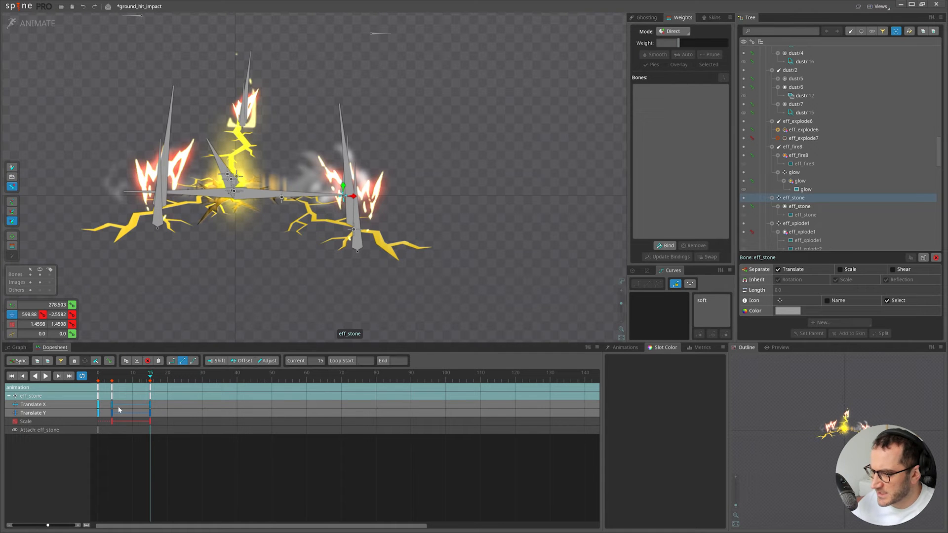
Raise the eff_stone bone to about Y 389 at frame 10 and show its image from frame 4.
drag(109, 382, 133, 380)
key(v)
drag(455, 294, 451, 235)
drag(133, 381, 112, 379)
click(805, 215)
drag(112, 379, 132, 381)
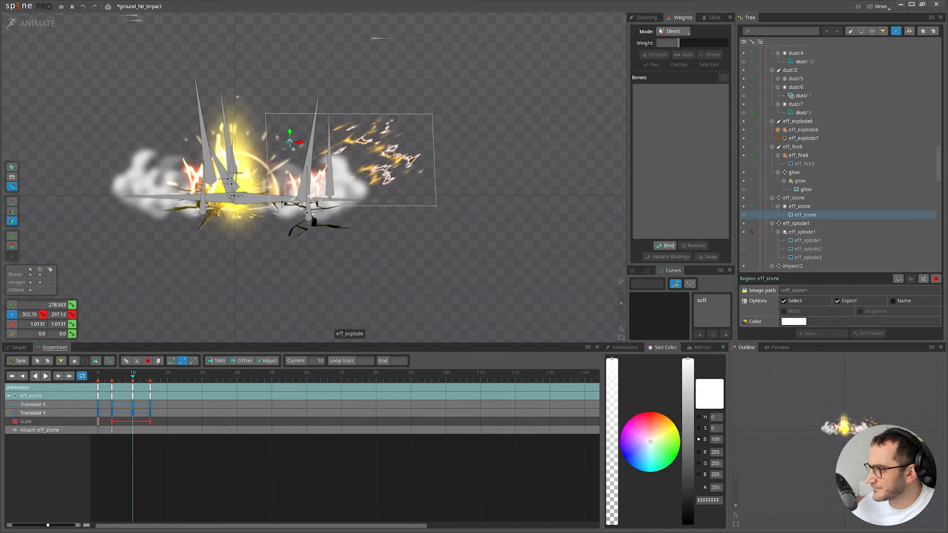
key(v)
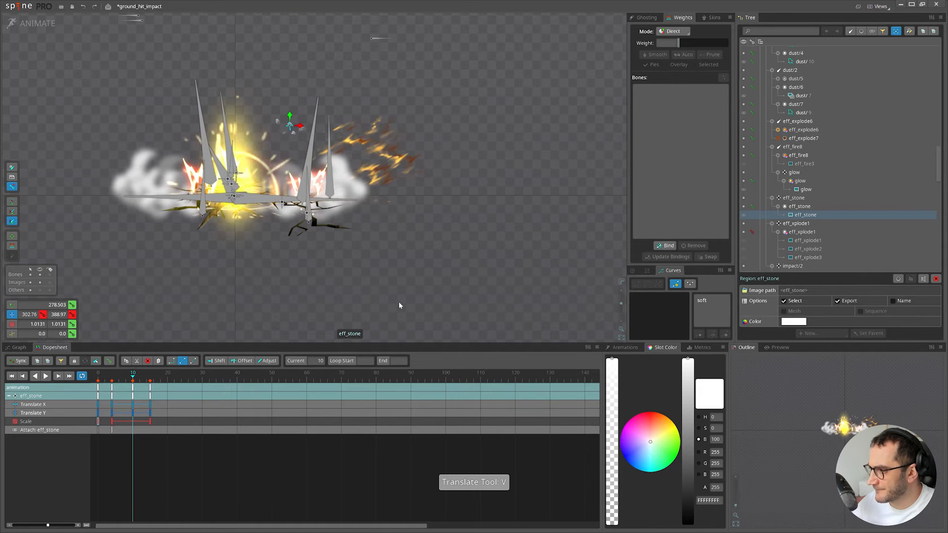
Increase the eff_stone bone's scale at frame 15 to about 3.02.
click(148, 423)
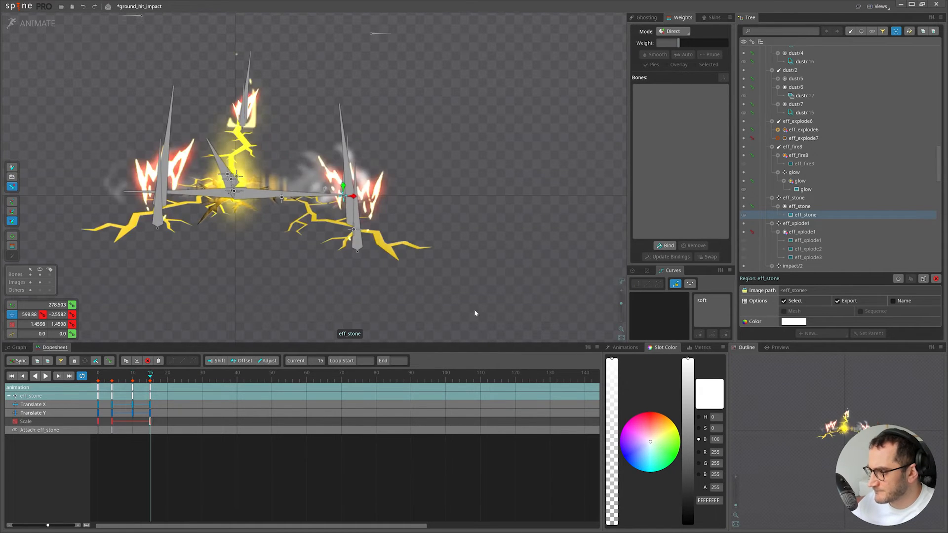
key(x)
drag(555, 235, 496, 282)
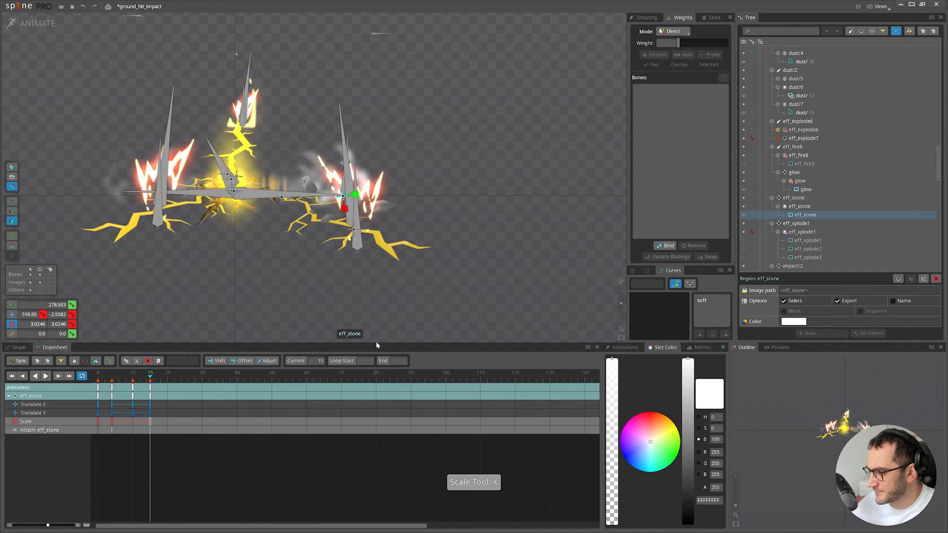
Tint the eff_stone slot a muted brown (R 156, G 133, B 102) in Setup mode and return to Animate mode.
click(32, 23)
scroll(305, 336, up, 3)
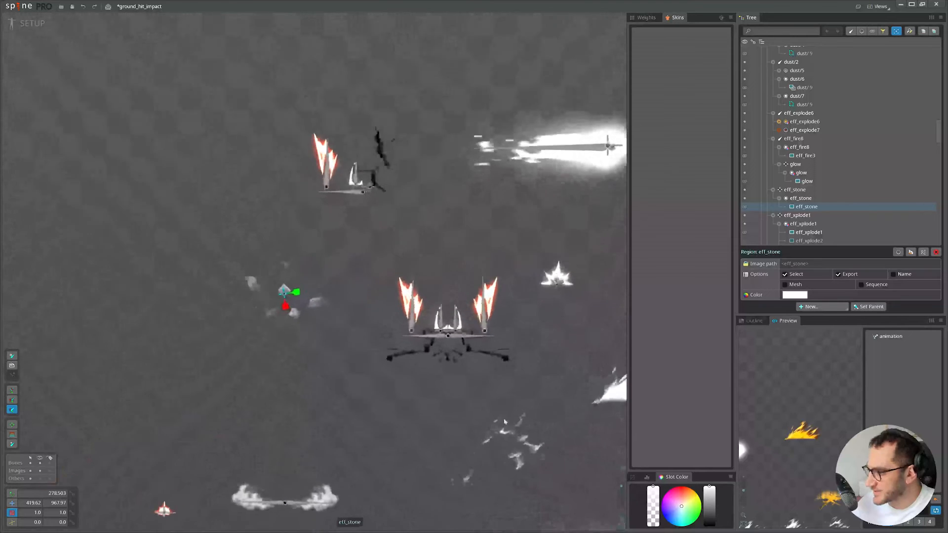
click(687, 499)
click(710, 504)
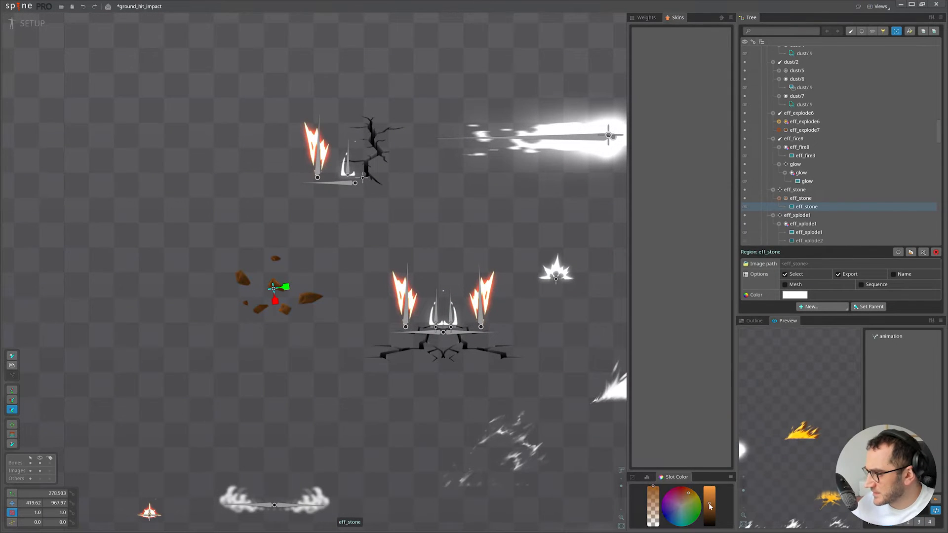
drag(691, 500, 687, 504)
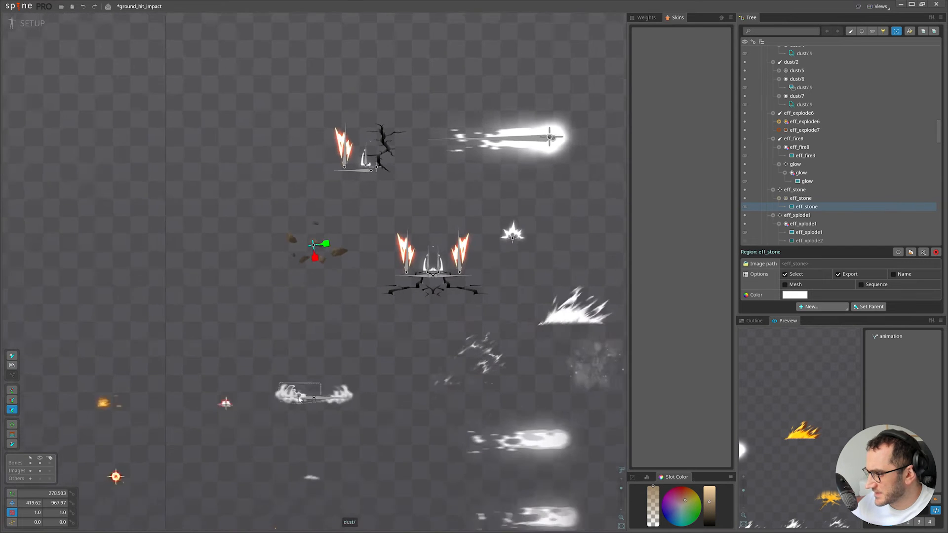
click(31, 23)
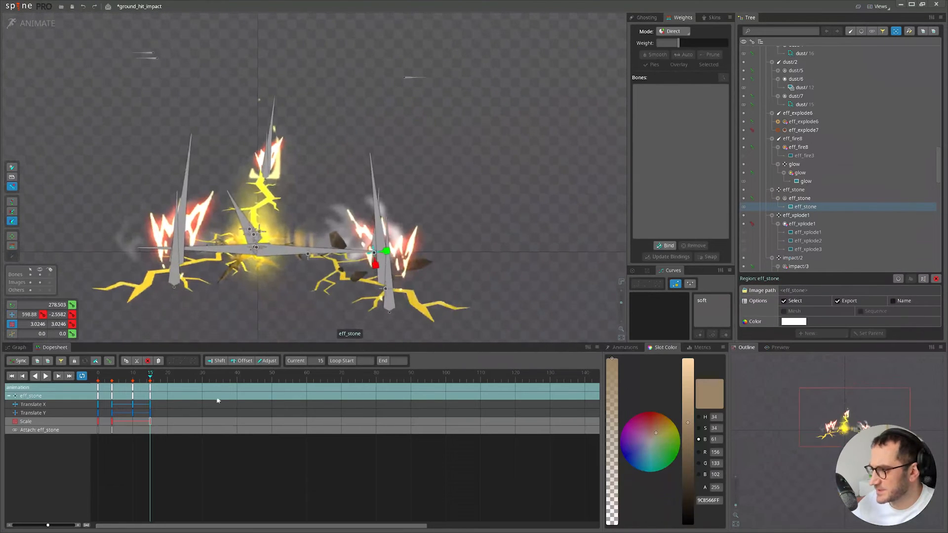
Key the eff_stone bone's rotation from frame 4 to about 28.5 degrees at frame 15 and scrub through the motion.
mouse_move(140, 379)
mouse_down()
mouse_move(112, 383)
mouse_move(150, 394)
mouse_up()
scroll(226, 130, down, 2)
key(c)
drag(410, 173, 336, 56)
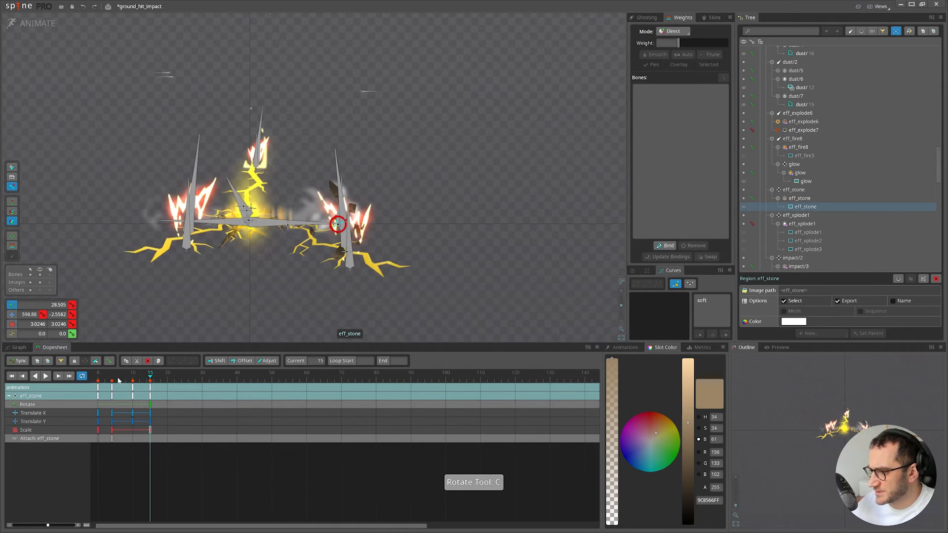
click(112, 380)
drag(112, 377, 140, 377)
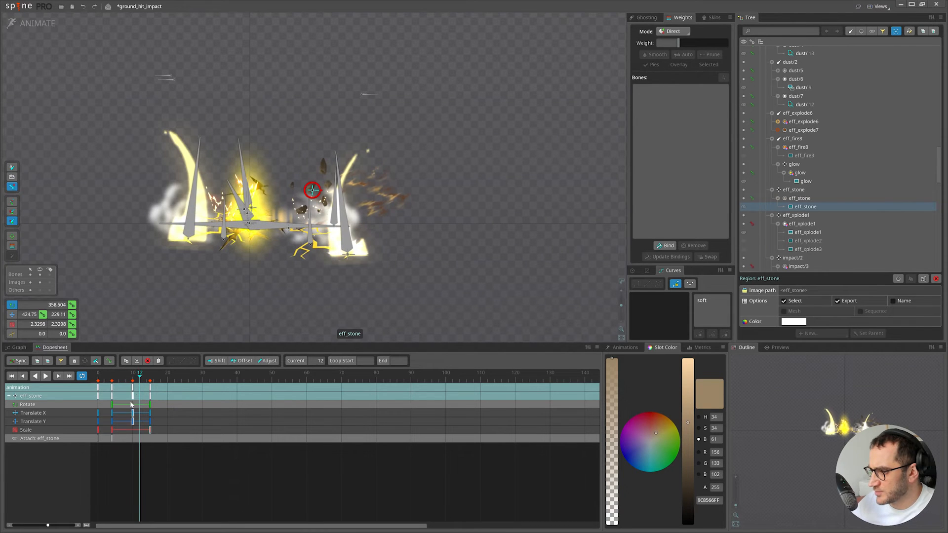
click(112, 405)
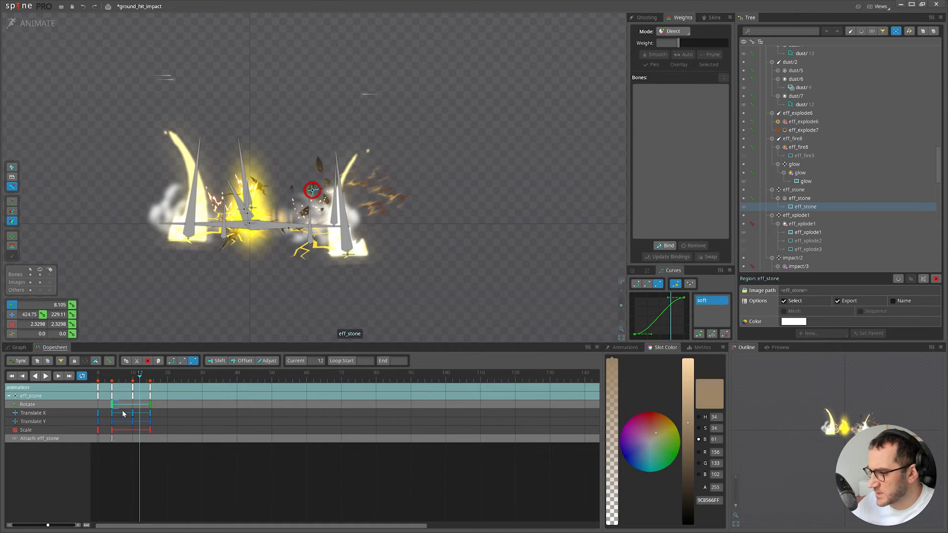
key(ctrl+z)
key(d)
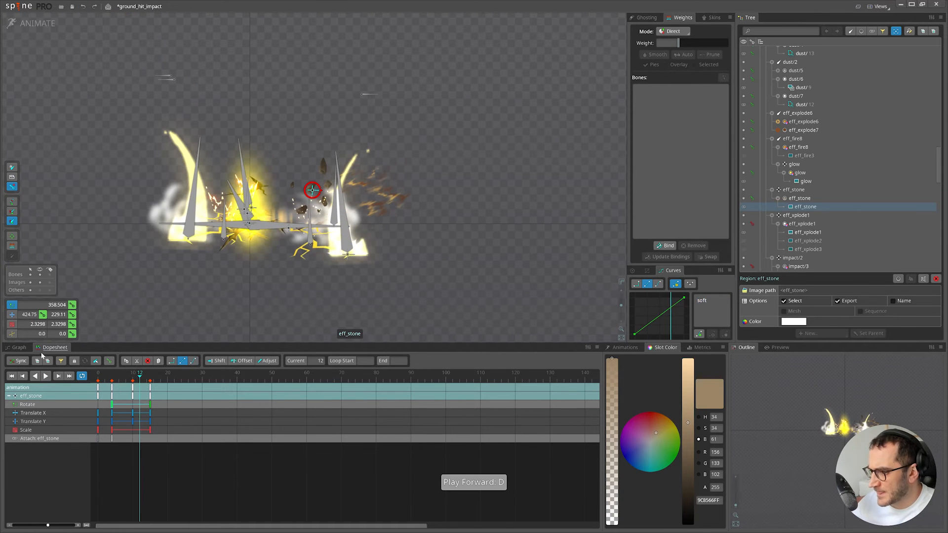
Delete eff_stone's Translate X key at frame 10 in the graph so the horizontal motion runs straight from frame 4 to 15.
click(19, 347)
scroll(356, 449, up, 3)
click(333, 439)
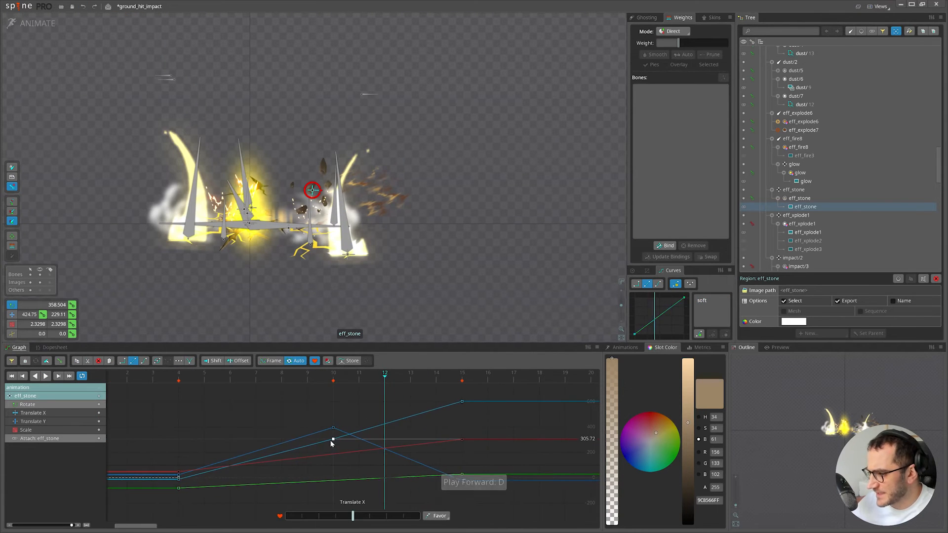
click(331, 445)
scroll(348, 445, up, 2)
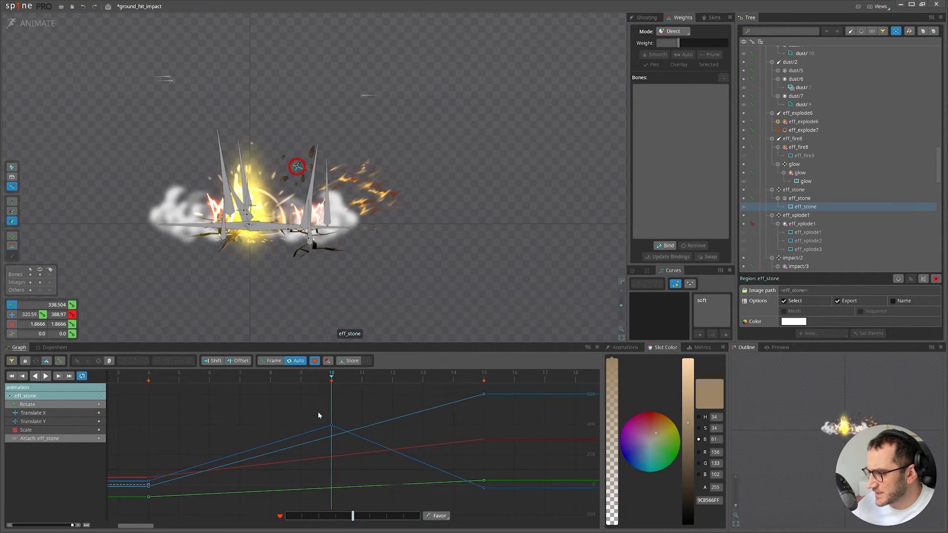
Give eff_stone's Translate Y key at frame 4 an ease-out curve and play the stone burst.
click(55, 348)
drag(118, 380, 105, 387)
click(112, 423)
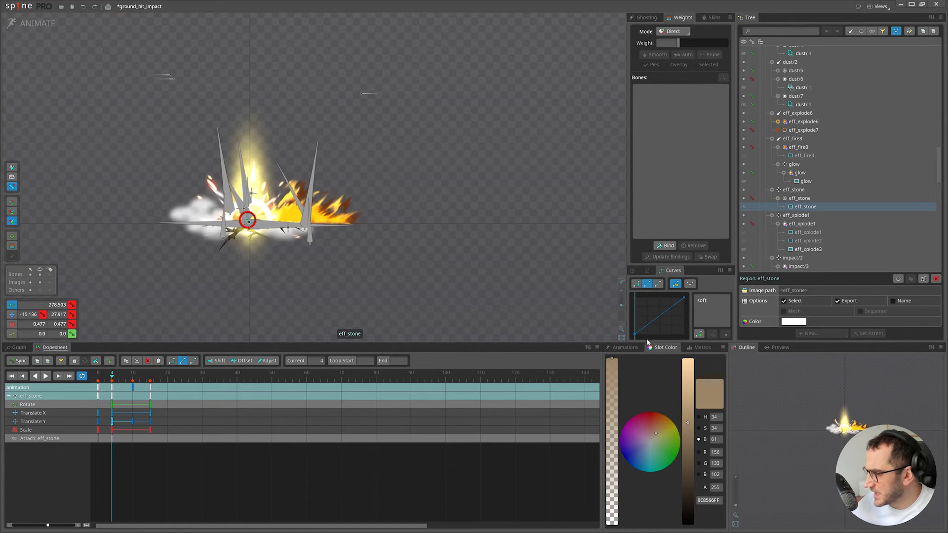
click(132, 422)
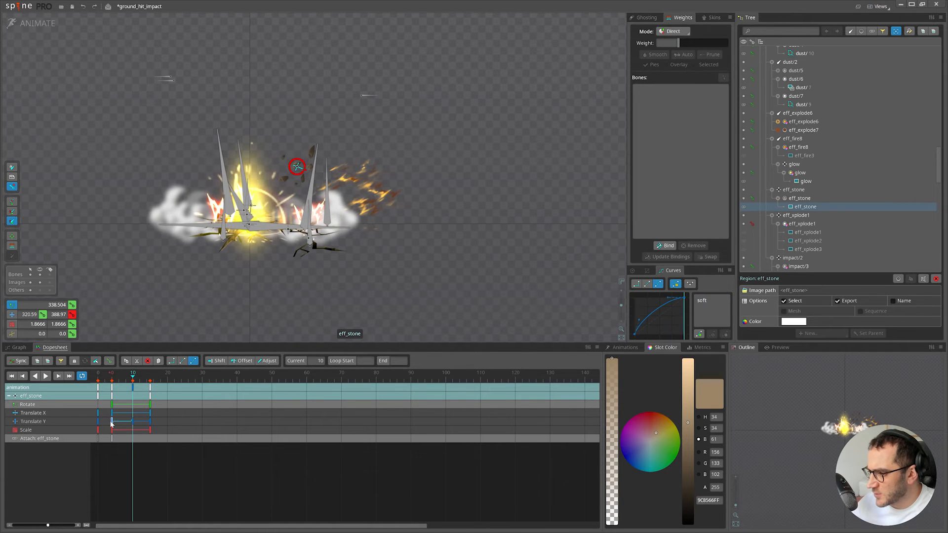
click(113, 391)
drag(133, 381, 152, 386)
key(d)
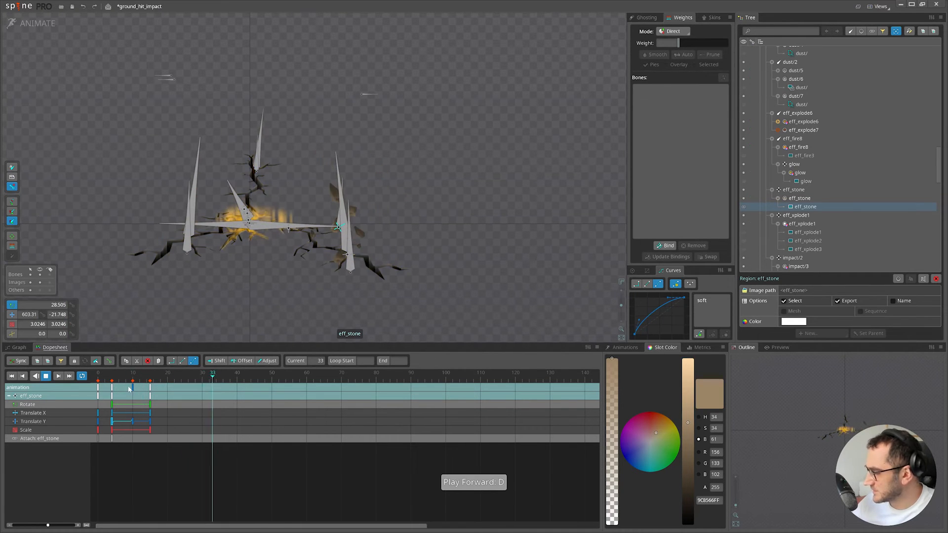
Retime the eff_stone keys so the peak falls at frame 14 and the landing at frame 24, and play the result.
key(d)
drag(164, 388, 181, 389)
drag(136, 382, 105, 385)
click(112, 421)
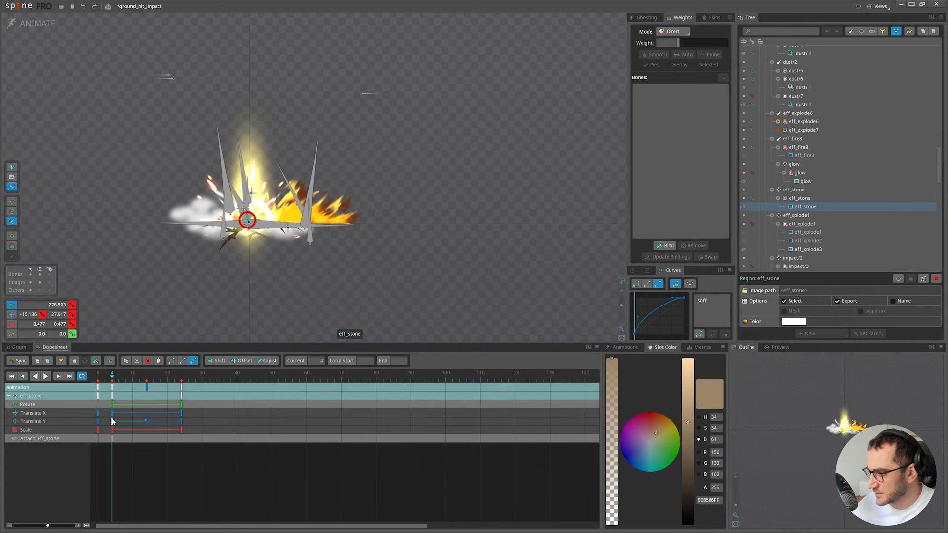
key(d)
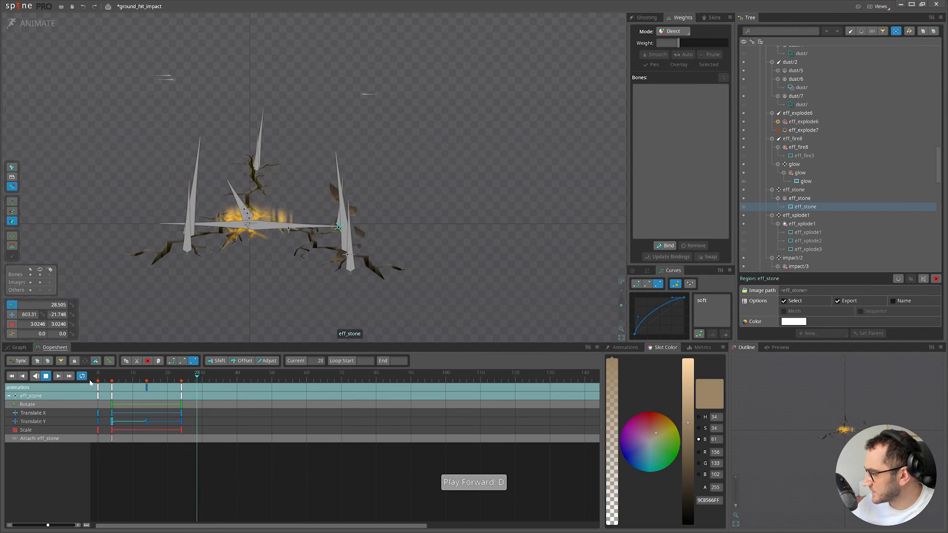
In Setup mode, move the eff_stone bone clear of the effect to about X -3386, Y 1087, and play the animation.
scroll(226, 330, down, 3)
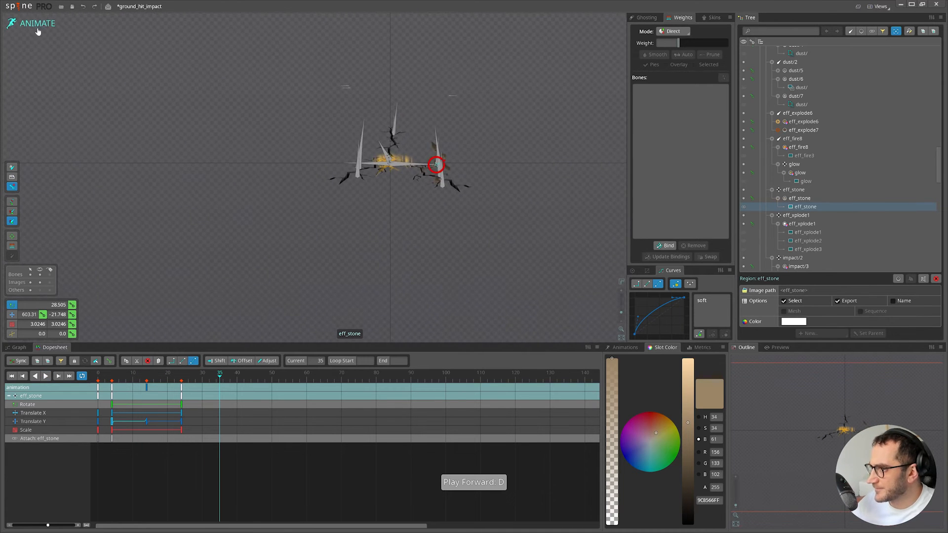
click(35, 24)
key(v)
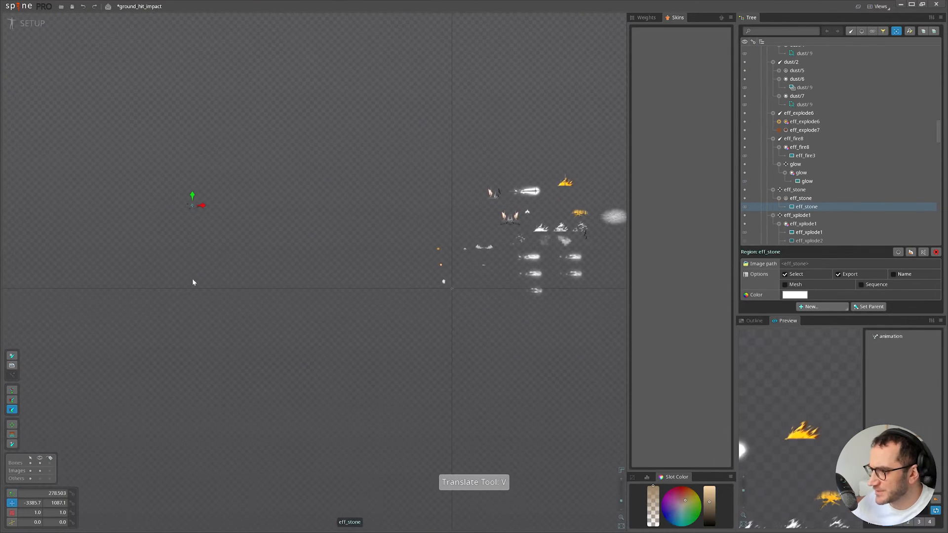
click(23, 31)
key(d)
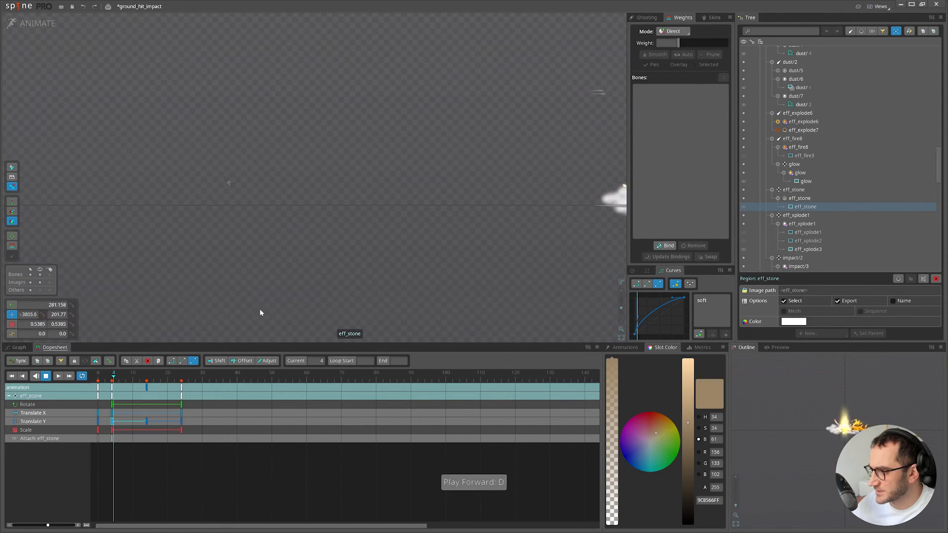
scroll(281, 247, up, 2)
drag(282, 248, 237, 299)
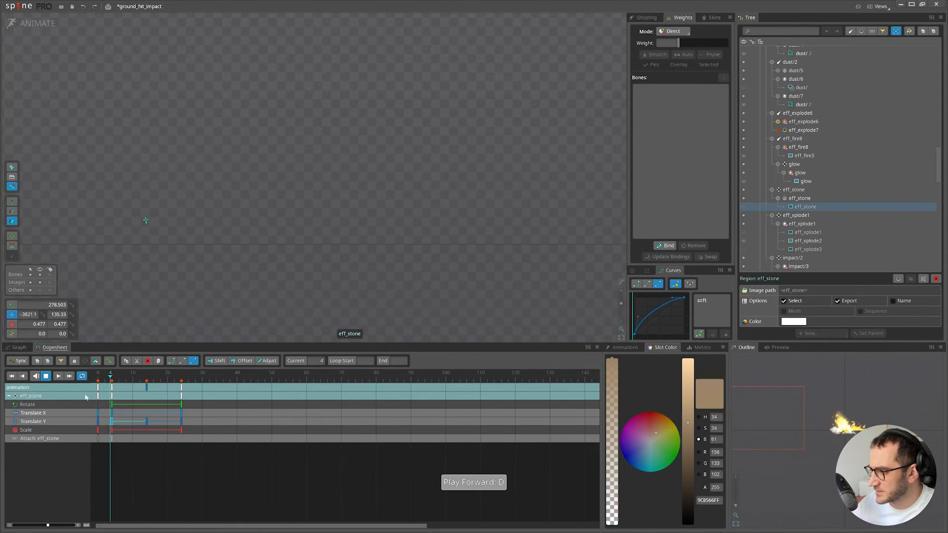
Move eff_stone's Translate Y peak key to frame 12, steepen the ease-out curve from frame 4, and play the burst.
drag(146, 388, 105, 406)
click(346, 457)
click(113, 421)
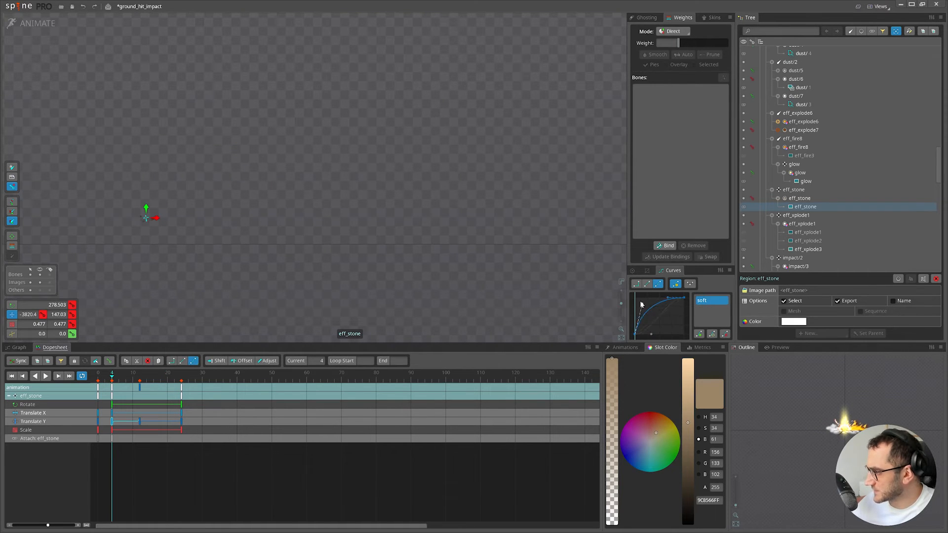
click(101, 379)
key(d)
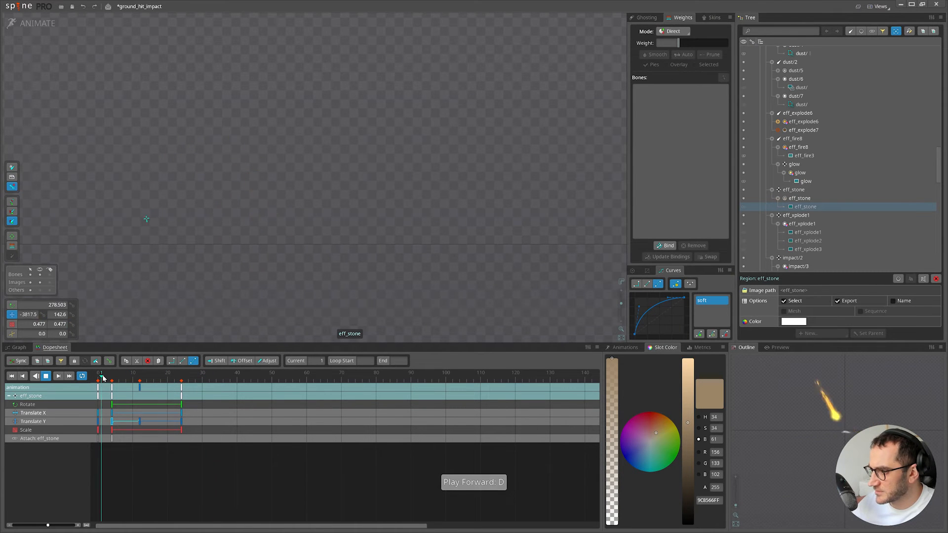
key(d)
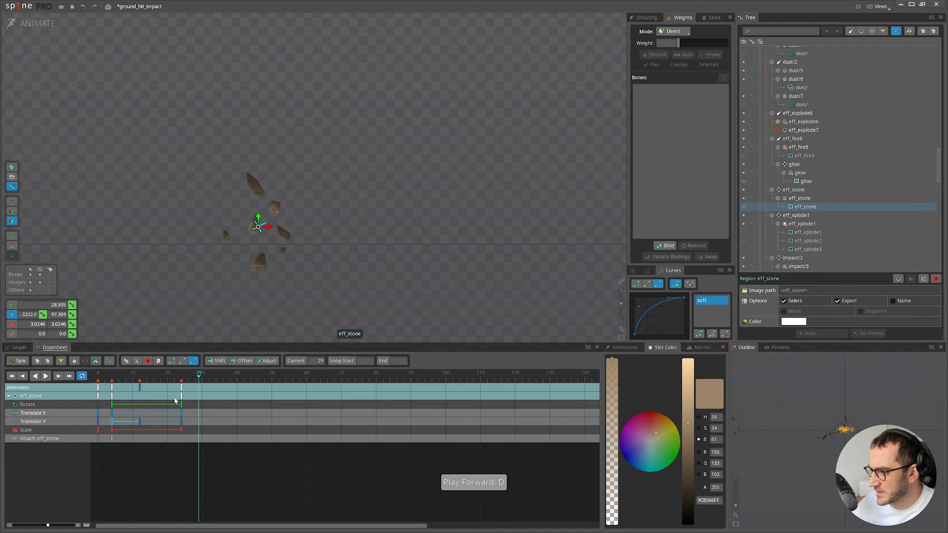
Give eff_stone's Translate Y key at frame 12 an ease-in curve for the fall and play the result.
click(141, 423)
drag(666, 300, 674, 316)
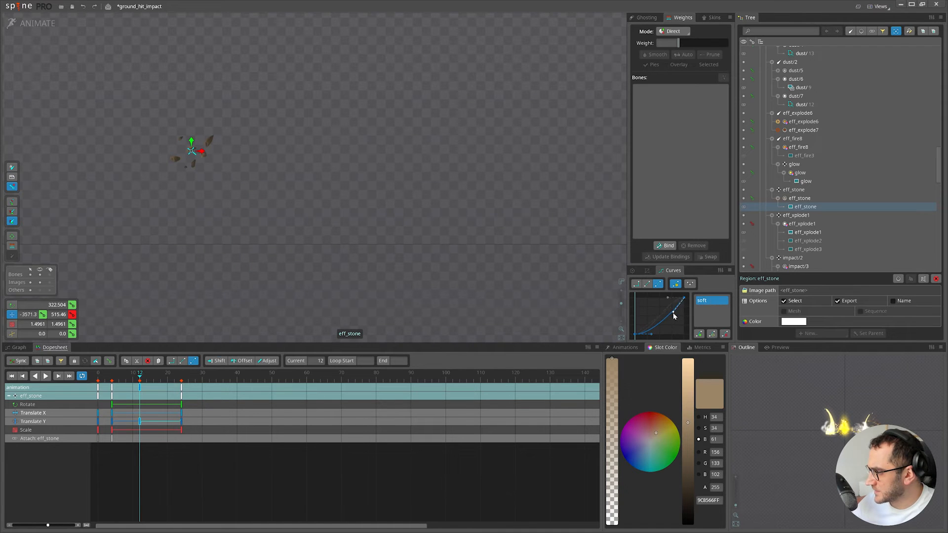
click(109, 379)
key(d)
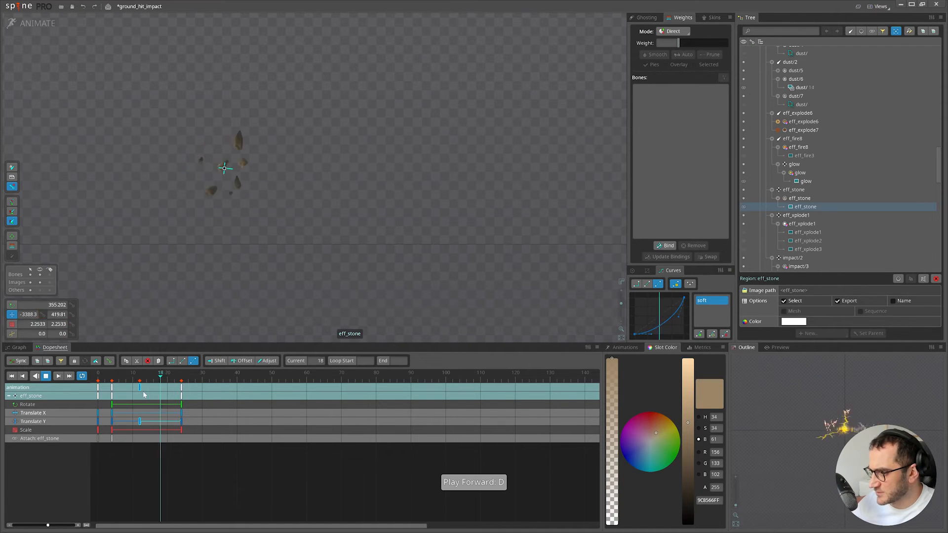
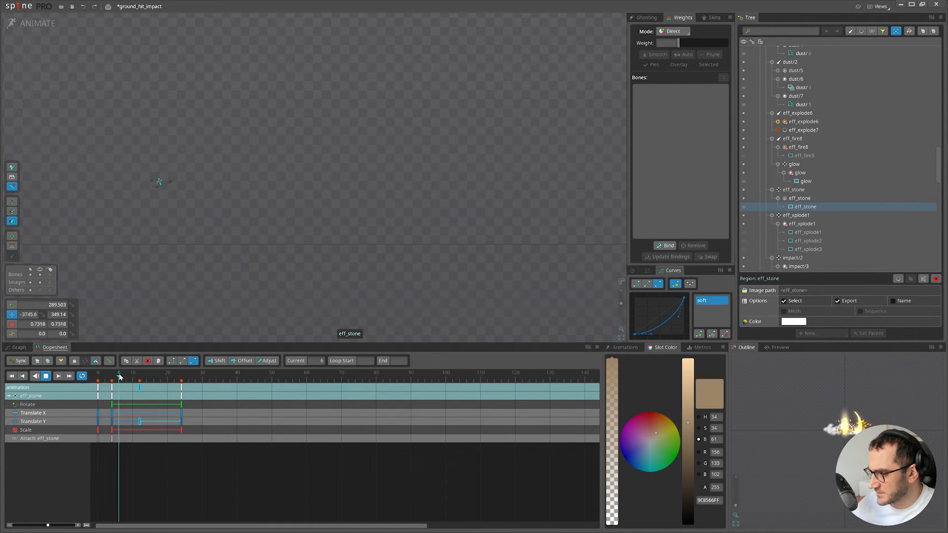
Key eff_stone's shear with X about 12.9 at frame 24 and Y about -14.7 at frame 4.
drag(153, 385, 181, 391)
key(z)
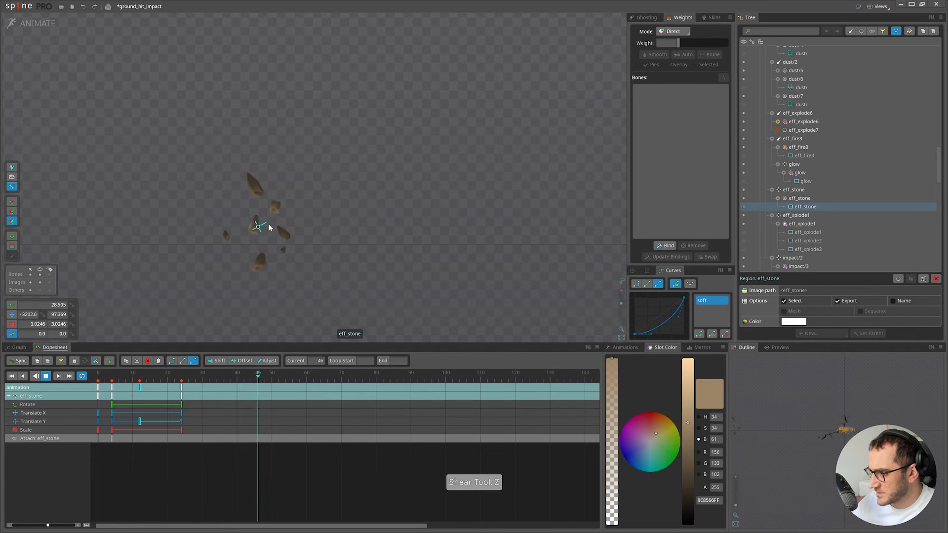
key(d)
click(182, 388)
drag(285, 221, 275, 216)
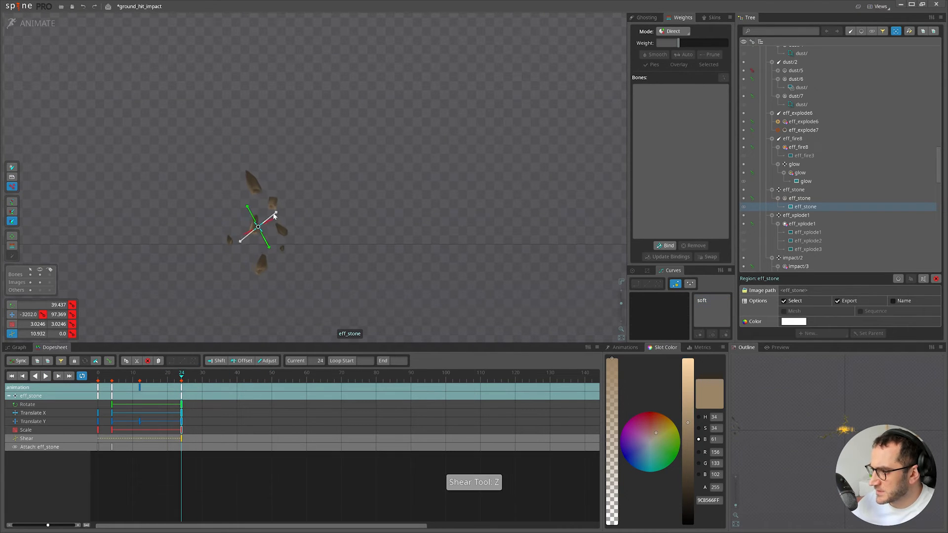
click(112, 378)
drag(163, 215, 171, 224)
Give eff_stone's Shear key at frame 4 a smooth S-shaped curve, then play and scrub through the motion.
click(112, 438)
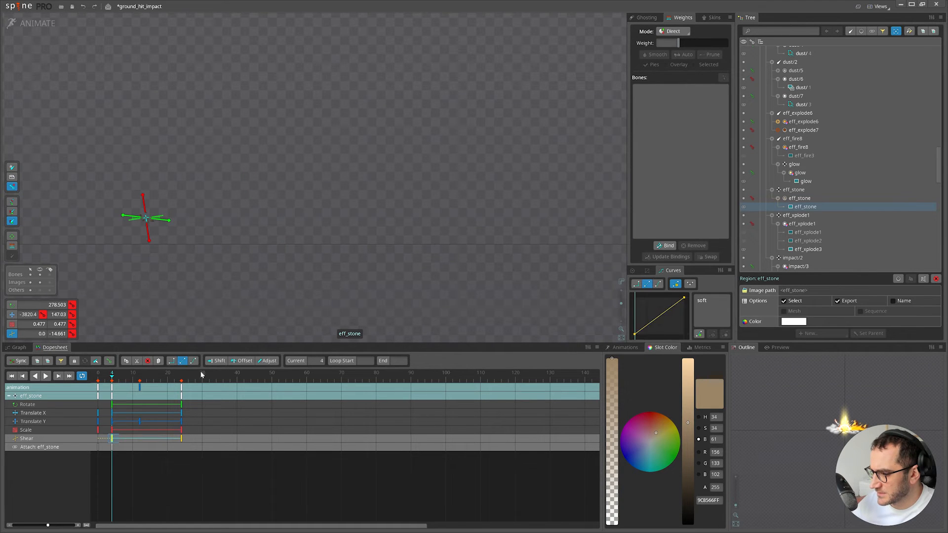
key(d)
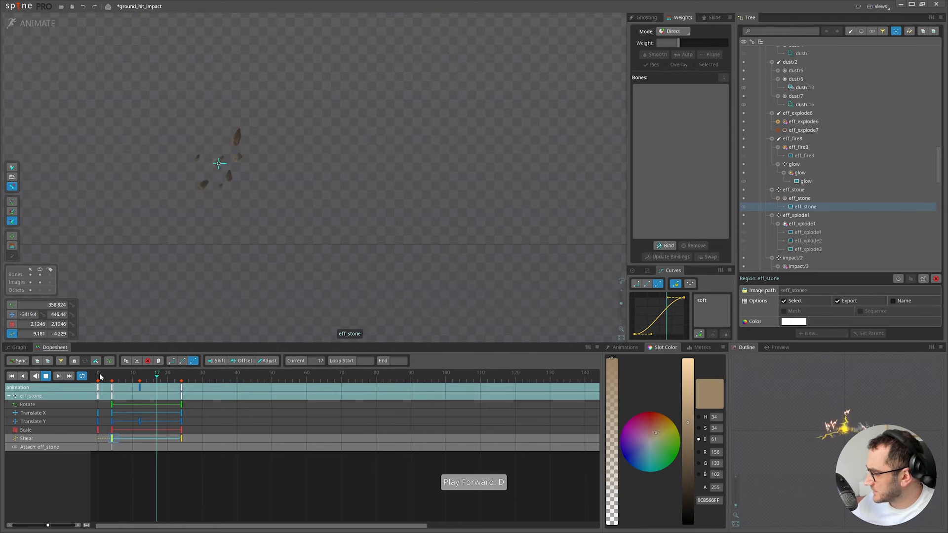
click(99, 377)
click(99, 377)
drag(105, 377, 182, 380)
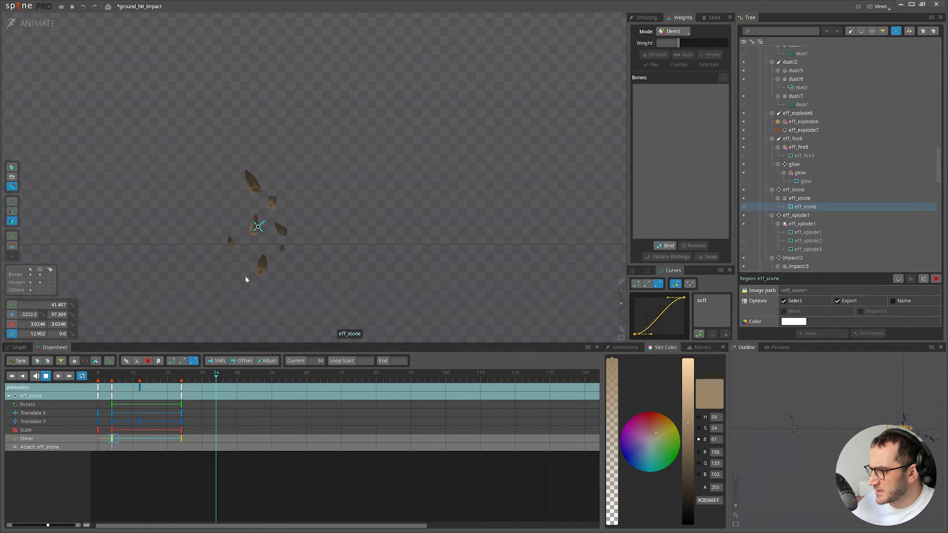
key(d)
Fade out the eff_stone slot between frames 19 and 24 by keying its color alpha, and play the result.
key(v)
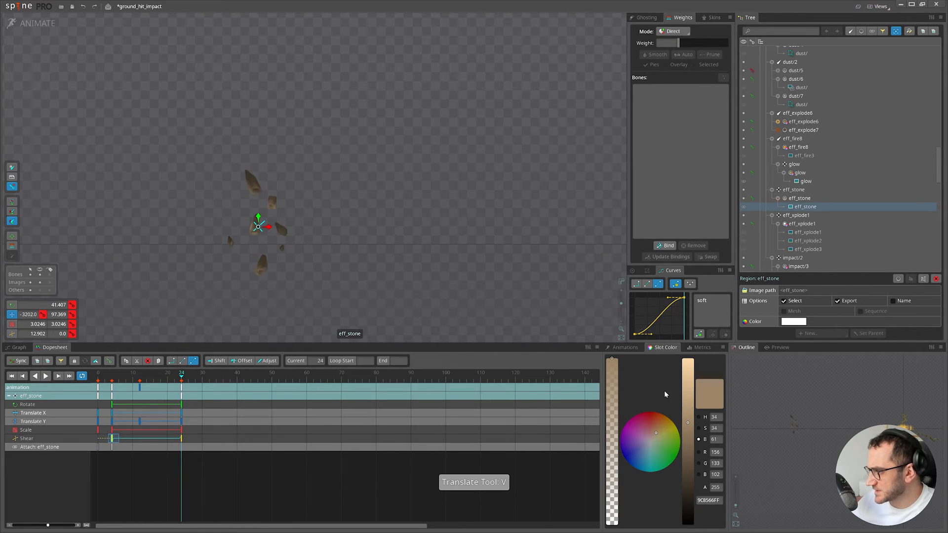
drag(616, 372, 620, 522)
key(f)
key(f)
key(f)
key(f)
key(f)
click(612, 391)
key(d)
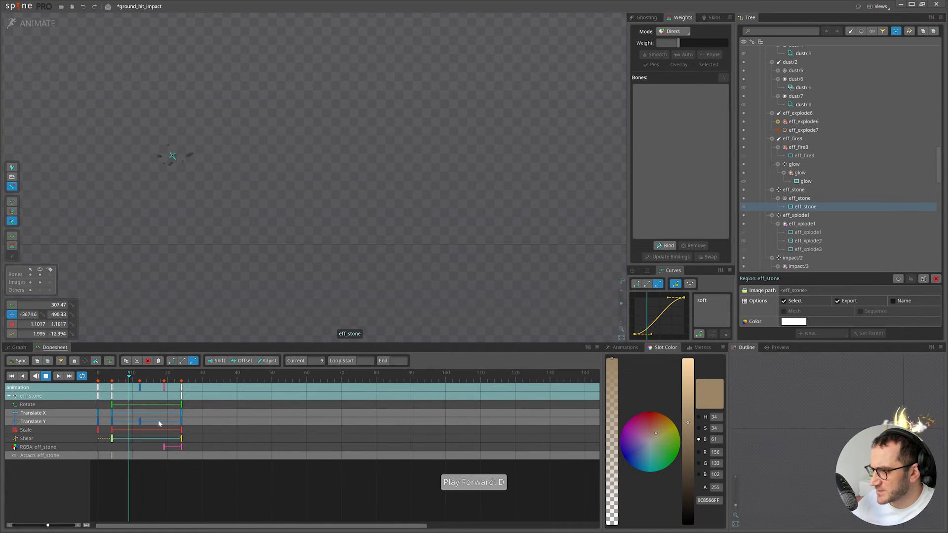
Review the burst, then in Setup mode move the eff_stone bone back to about X 225, Y 870.
scroll(364, 46, down, 4)
key(d)
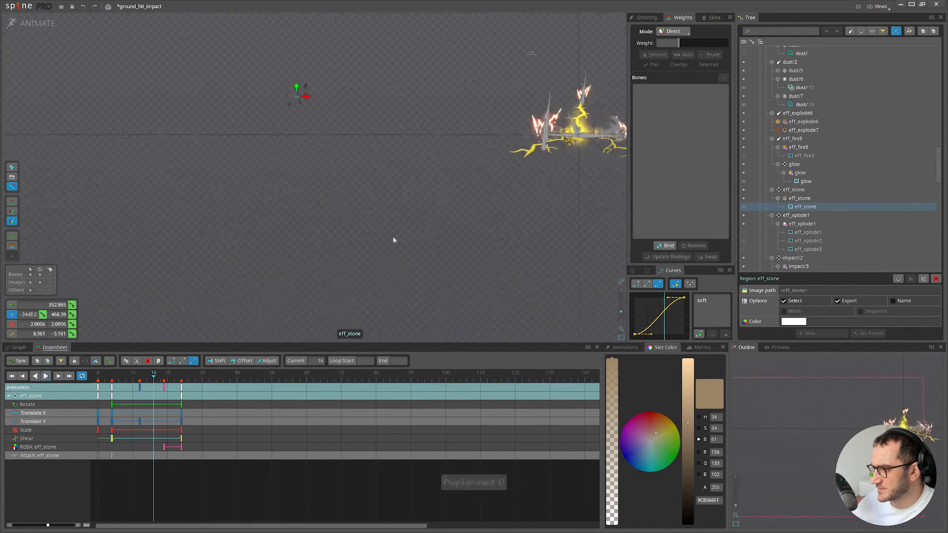
drag(393, 239, 244, 338)
click(99, 382)
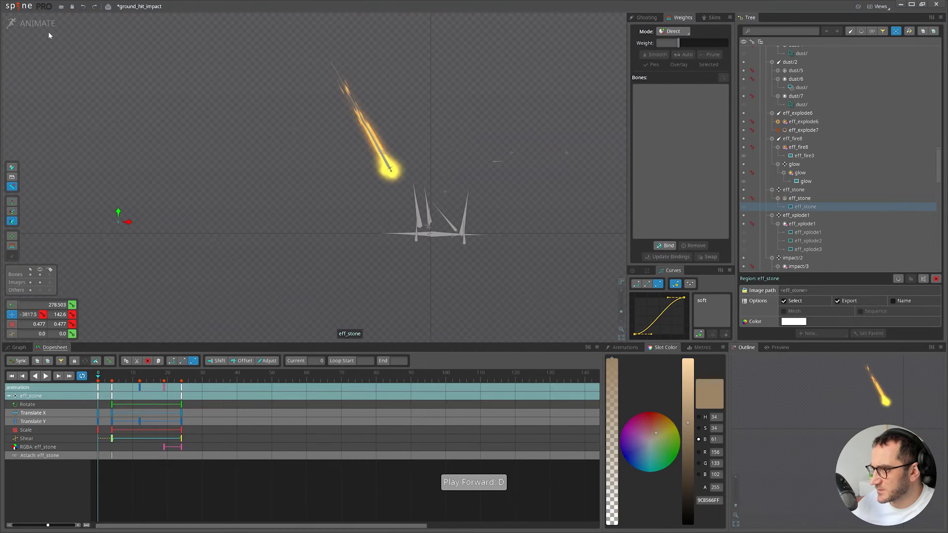
click(48, 33)
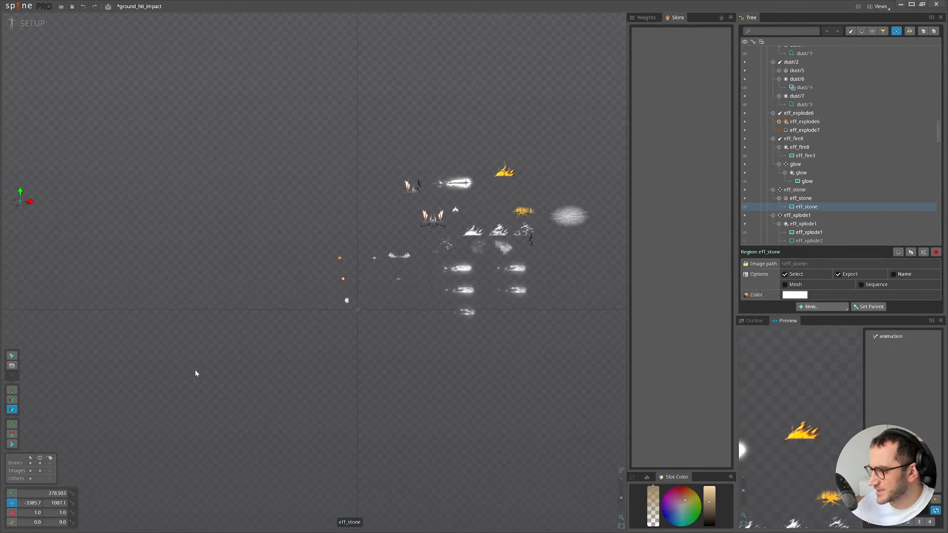
scroll(445, 319, up, 3)
Filter the tree to slots, move the eff_stone slot to the front of the draw order, and play the animation.
click(861, 30)
scroll(796, 72, up, 3)
click(330, 138)
scroll(819, 146, up, 10)
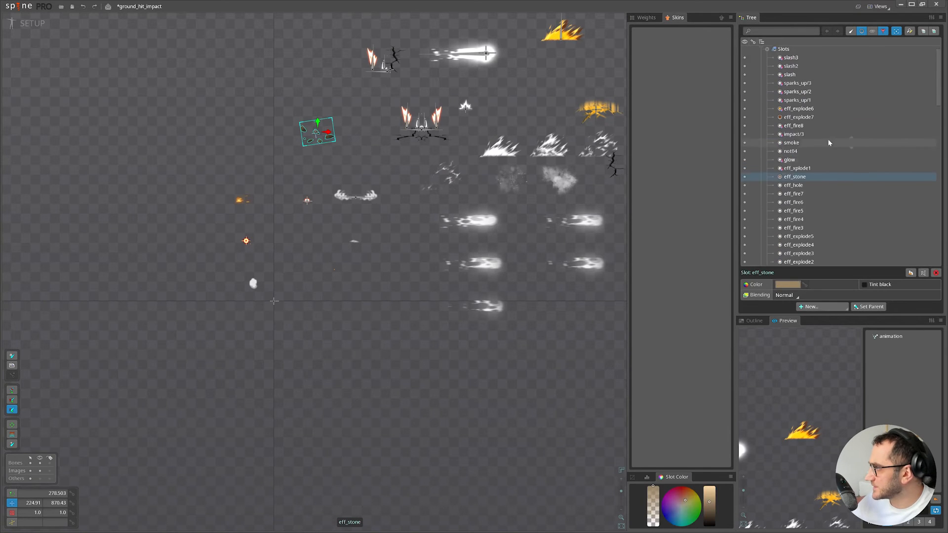
click(787, 68)
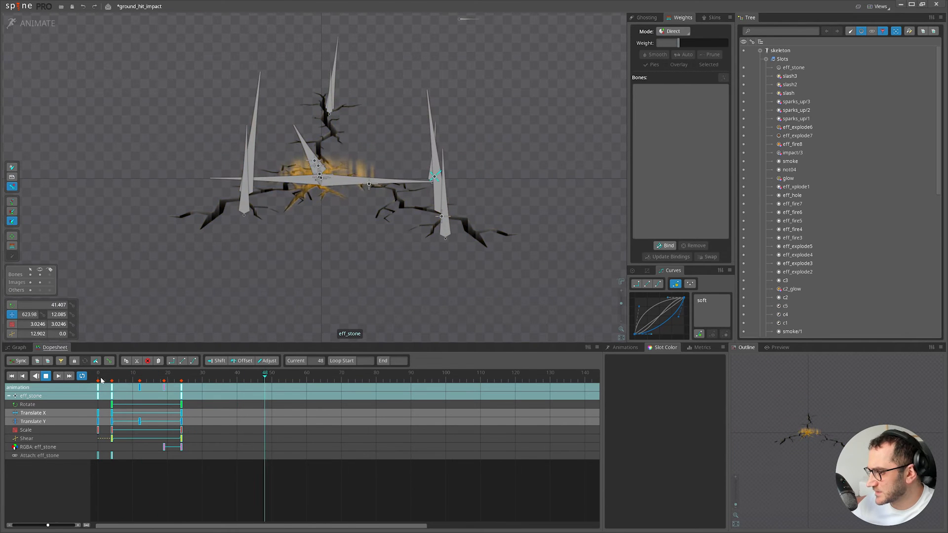
key(d)
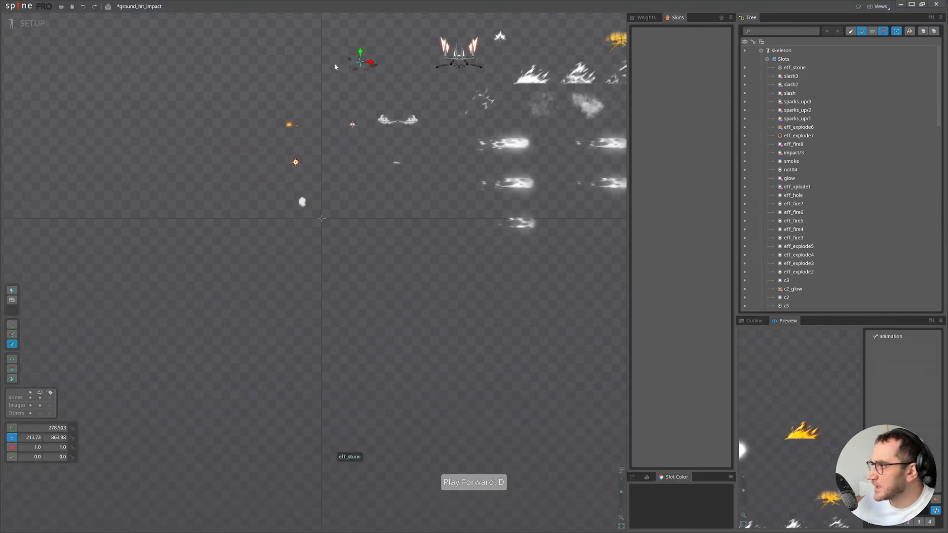
In Setup mode, duplicate the eff_stone bone together with its animation keys and set the copy's Y scale to -1.
click(861, 31)
drag(368, 95, 338, 155)
key(space)
click(336, 148)
key(ctrl+d)
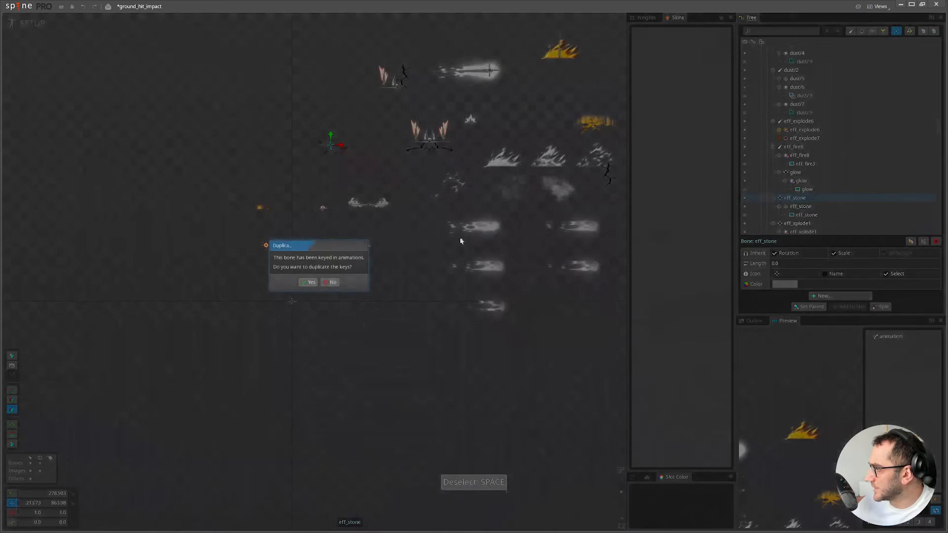
click(307, 283)
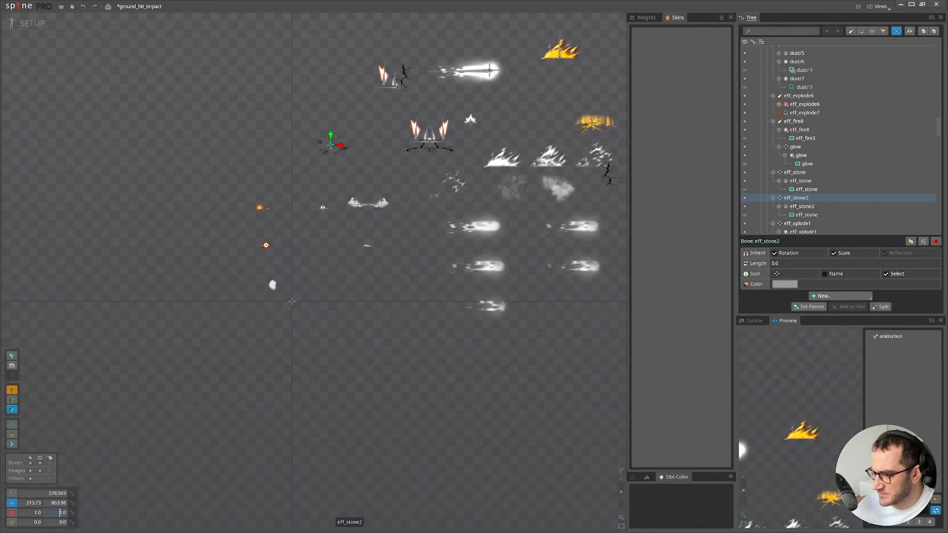
text(-1)
key(Return)
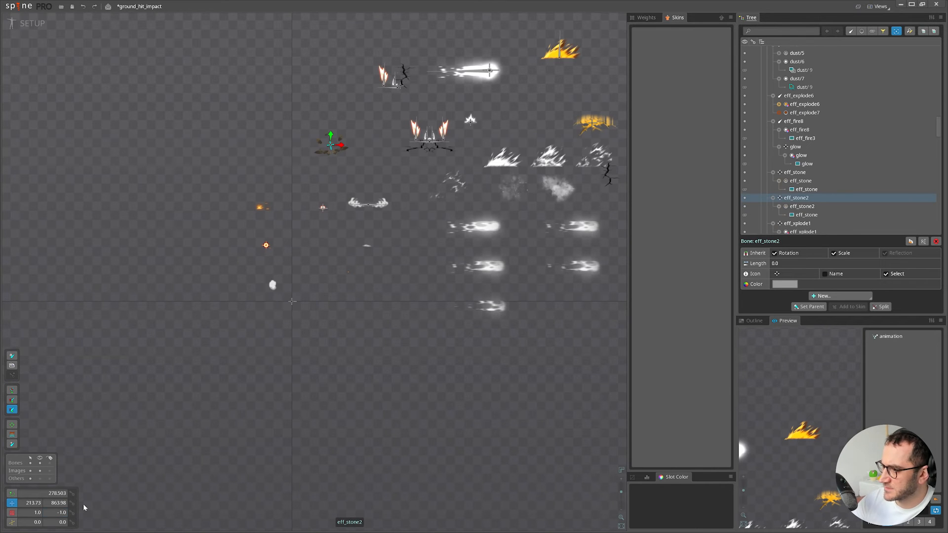
Move eff_stone2's landing at frame 24 to the opposite side of the impact, at about X -700, and play the animation.
drag(117, 381, 181, 381)
key(v)
drag(407, 241, 389, 241)
key(d)
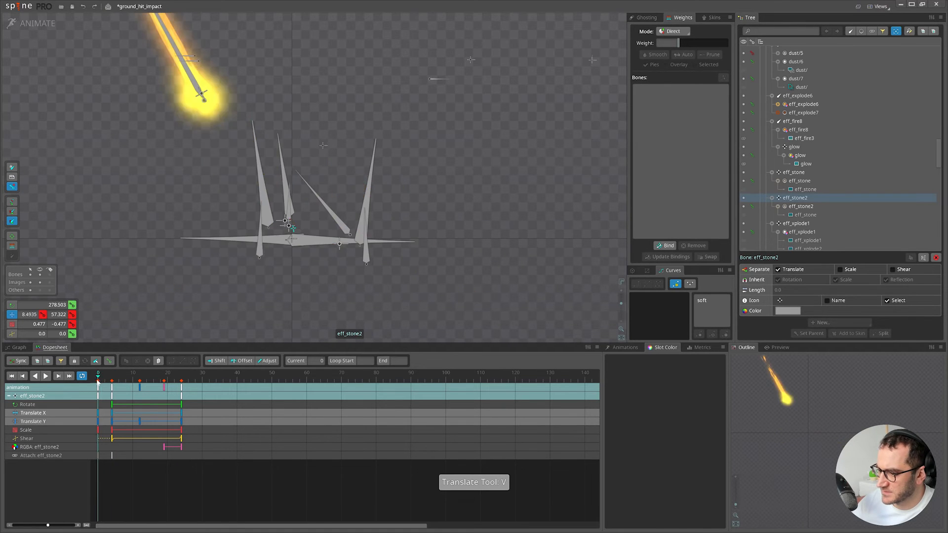
key(d)
Shift all eff_stone2 keys from frame 4 onward two frames later, so the burst runs from frame 6 to 26, and play it.
drag(234, 493, 151, 406)
click(98, 375)
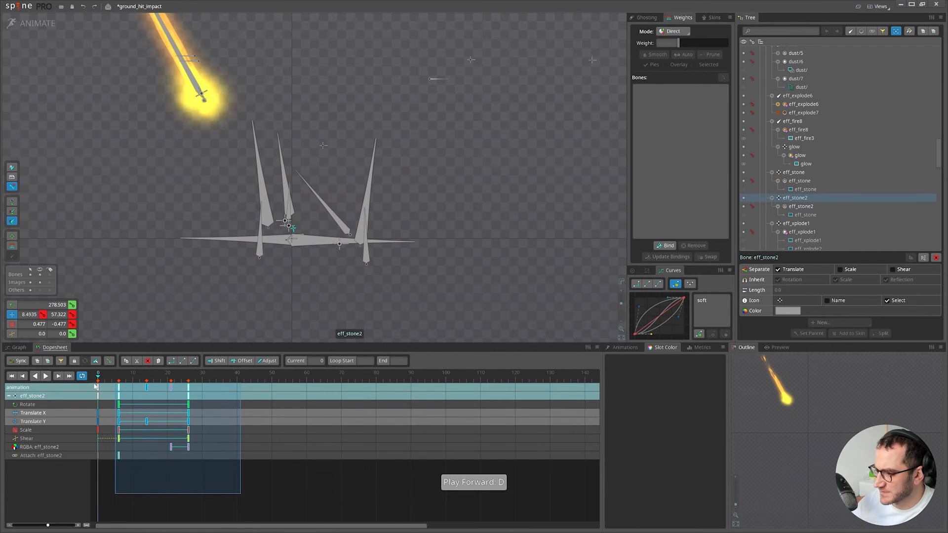
click(156, 500)
key(d)
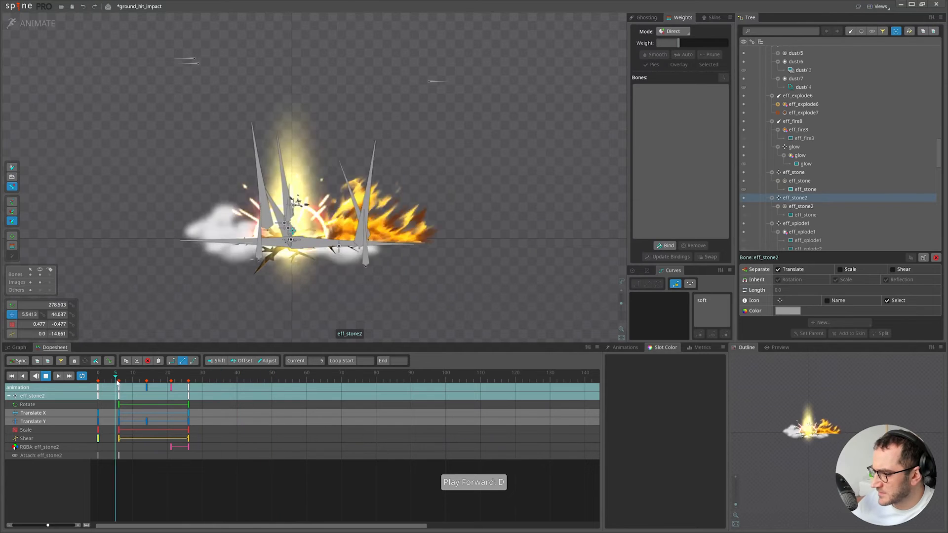
key(d)
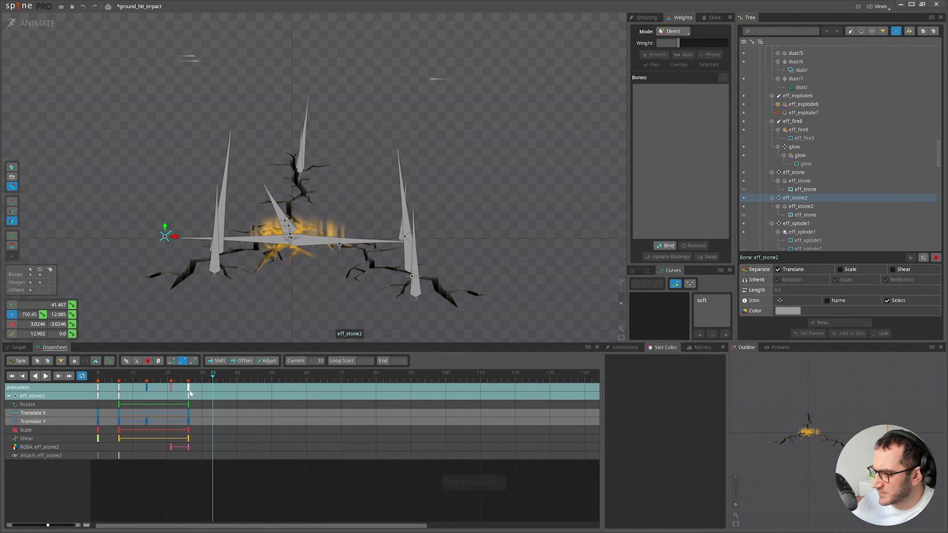
Key eff_stone2's rotation at frame 26 to about 218 degrees, playing the animation to judge the spin.
click(188, 387)
key(c)
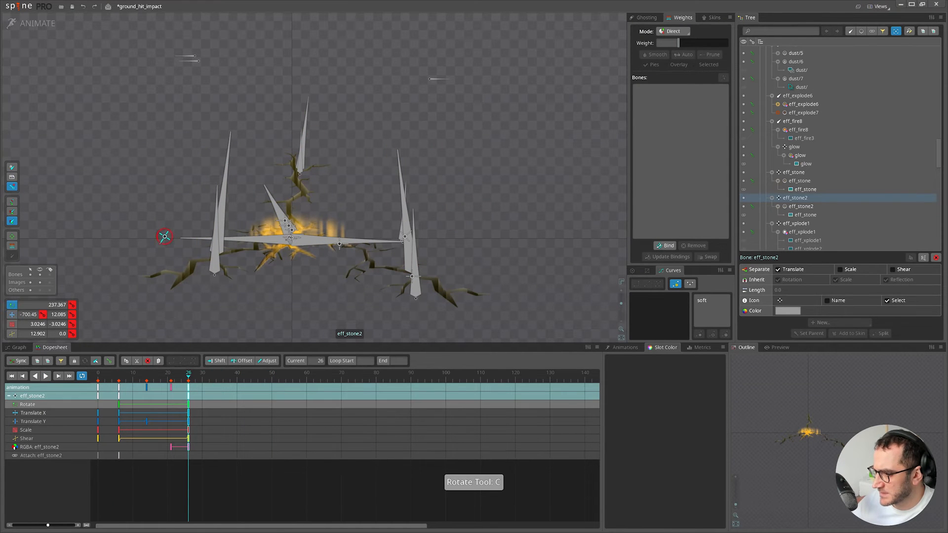
key(d)
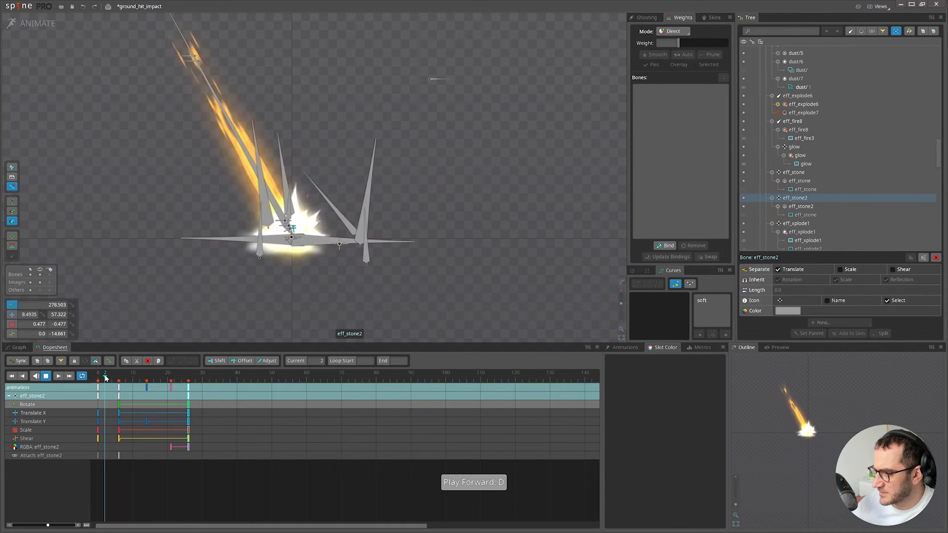
click(189, 388)
key(c)
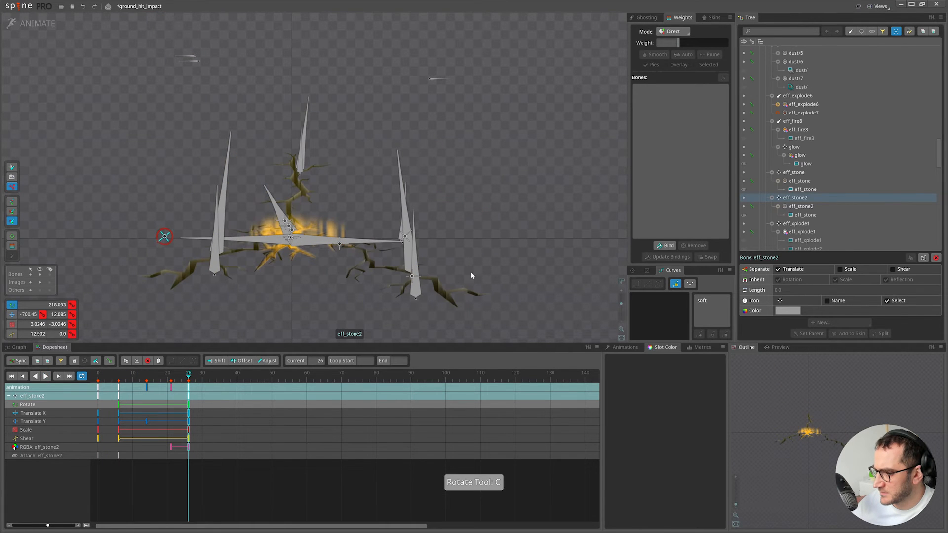
In Setup mode, rotate the eff_stone2 bone to about 12 degrees and return to Animate mode.
drag(124, 379, 111, 105)
click(33, 25)
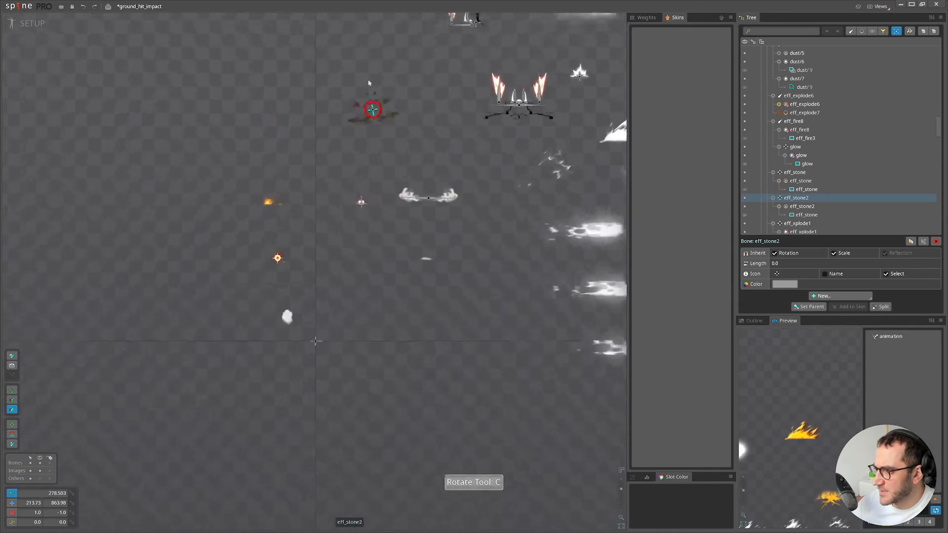
click(34, 25)
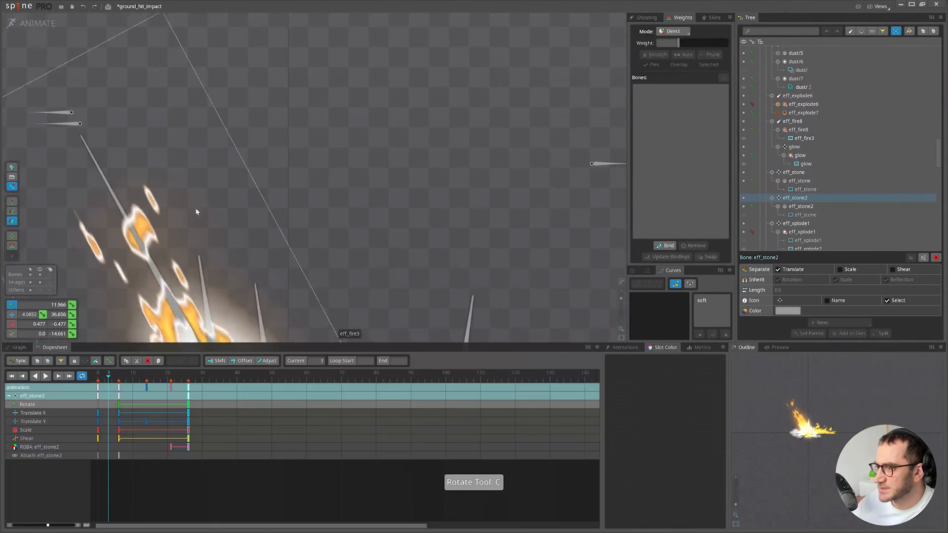
Bring eff_stone2's landing at frame 26 closer to the impact, at about X -605, and play the animation to check its arc.
key(d)
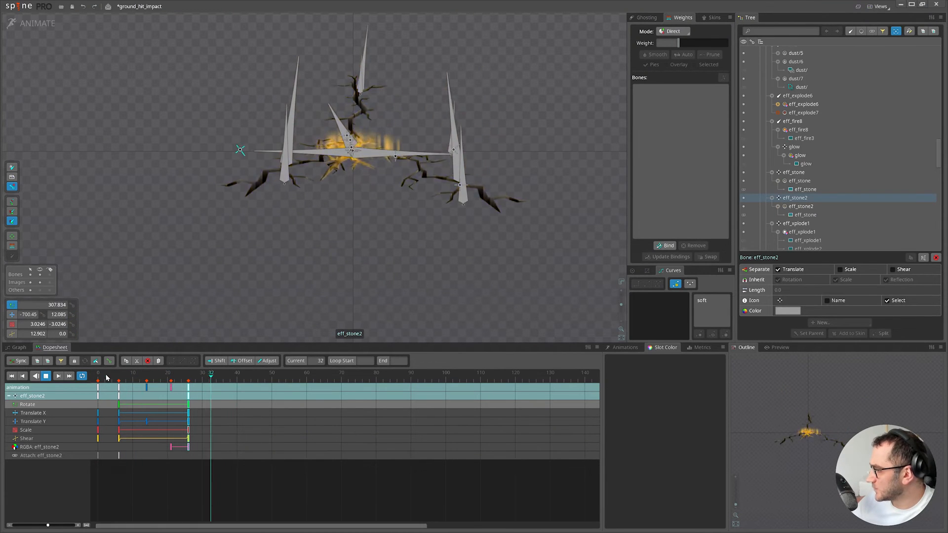
key(d)
click(146, 393)
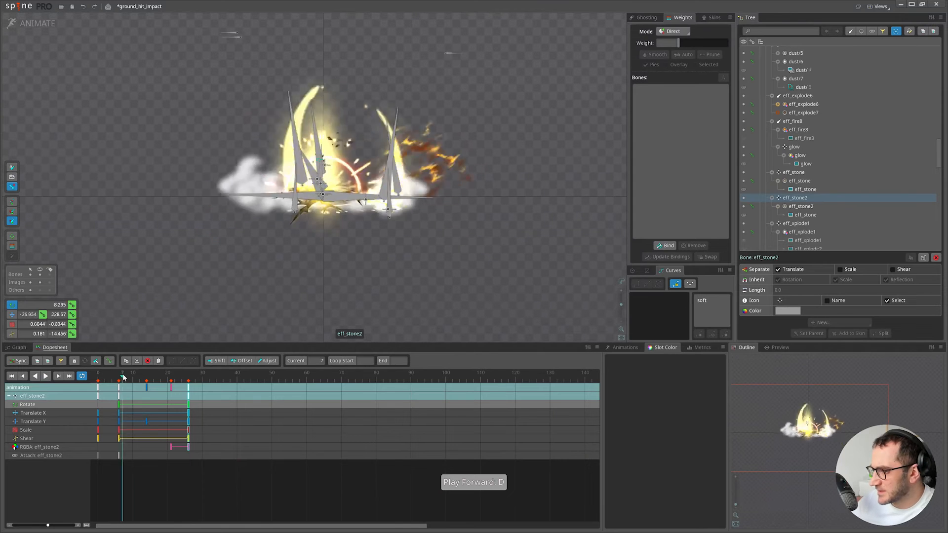
key(v)
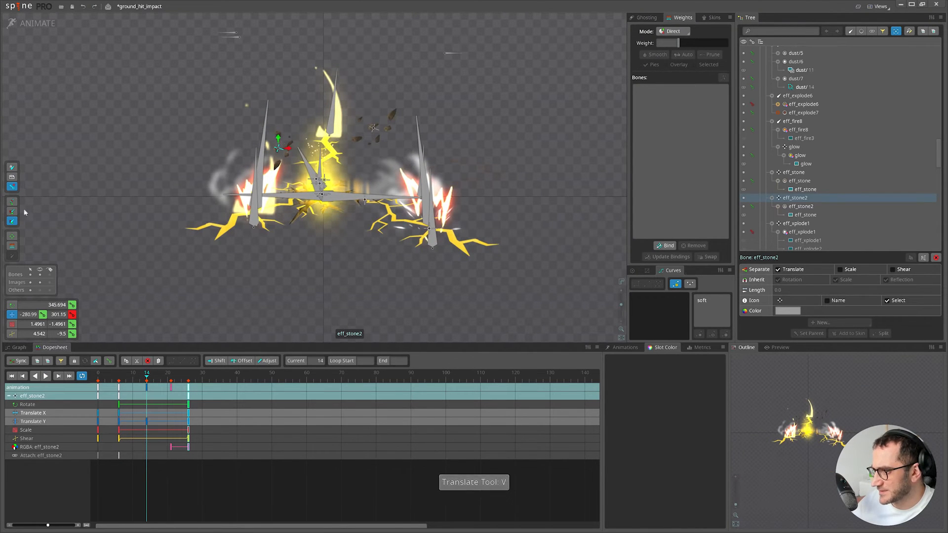
key(ctrl+z)
key(d)
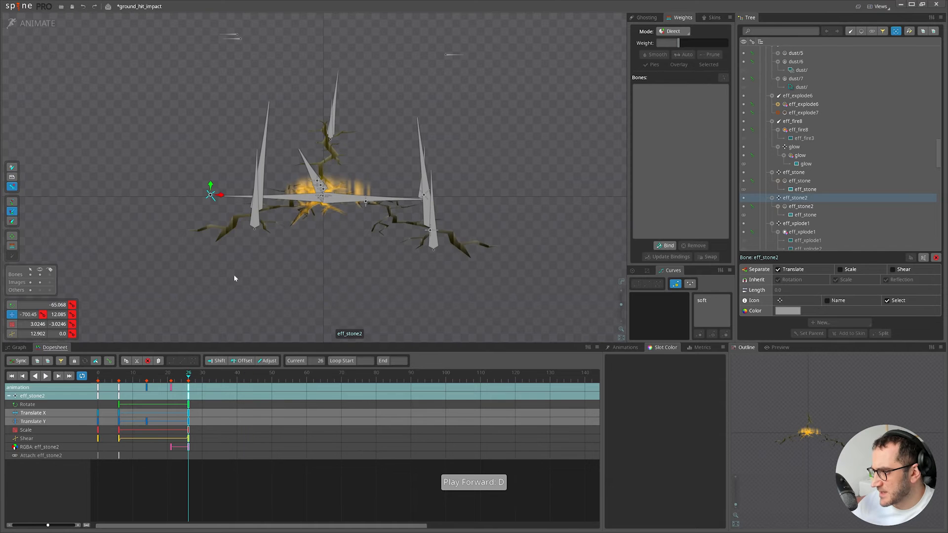
drag(221, 195, 237, 195)
key(d)
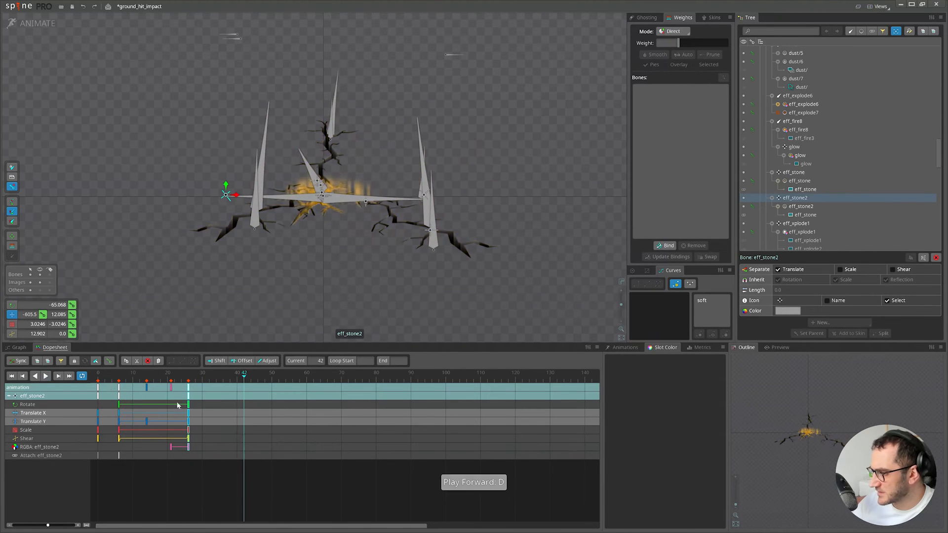
Compress eff_stone2's keys so the burst runs from frame 6 to 20, peaking at frame 12, and play the animation.
drag(147, 390, 159, 390)
click(103, 375)
key(d)
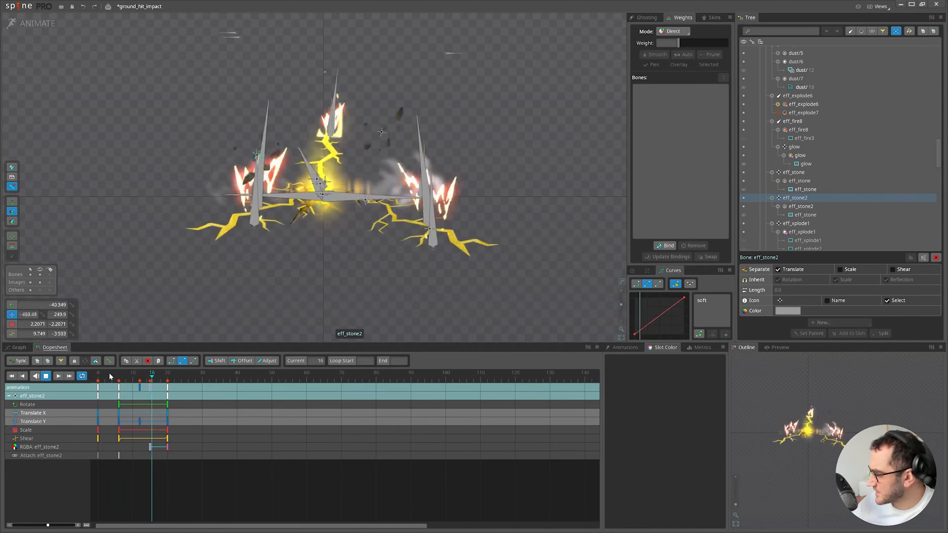
Save the project, preview eff_stone3's burst up to frame 18 in Animate mode and return to Setup mode.
key(ctrl+Tab)
key(ctrl+s)
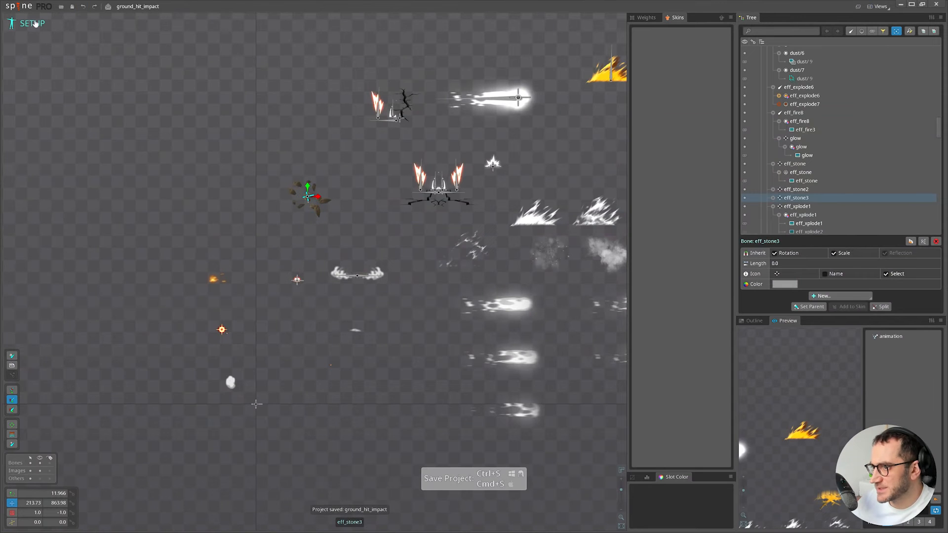
click(35, 23)
click(107, 381)
drag(107, 381, 167, 400)
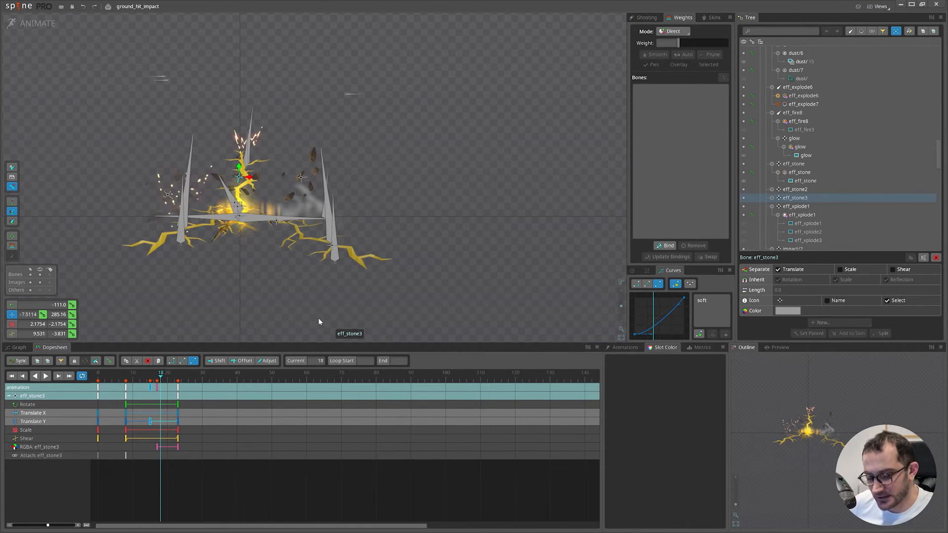
scroll(242, 185, up, 2)
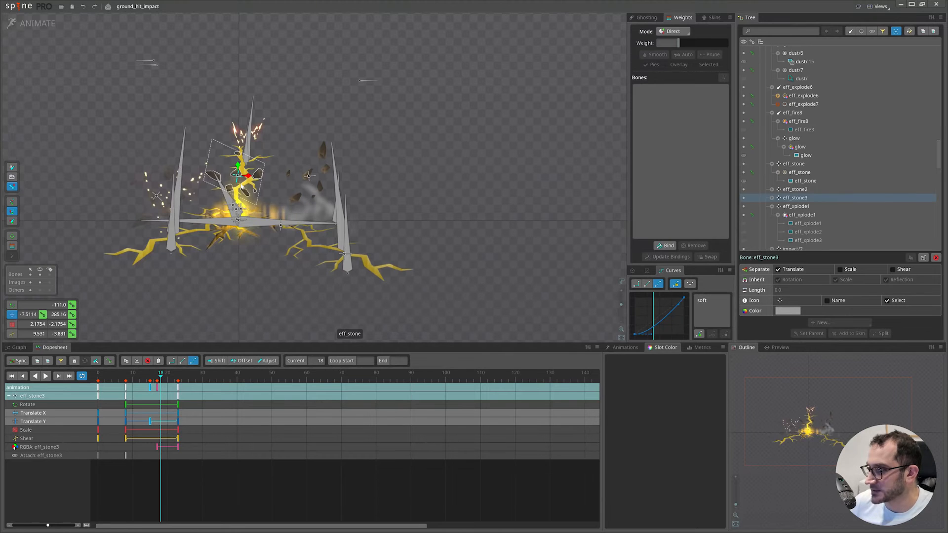
click(37, 23)
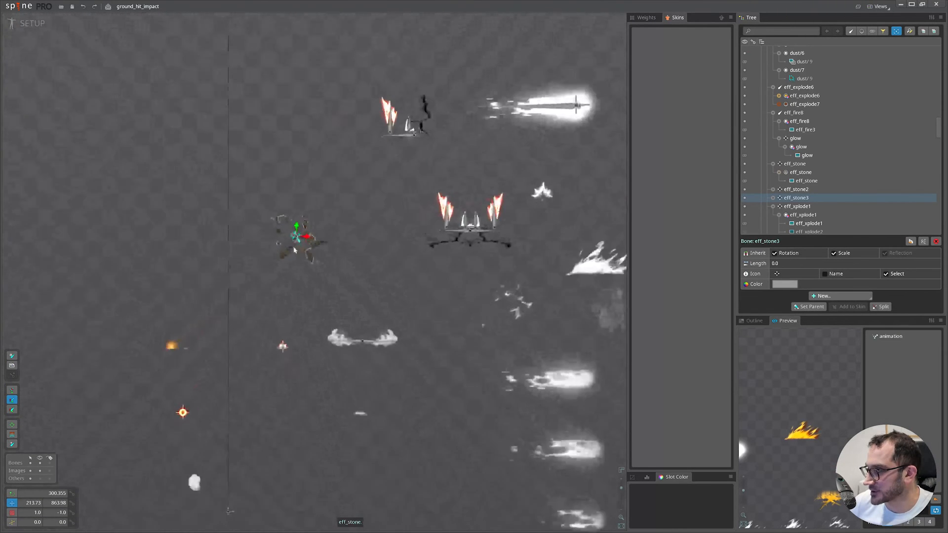
key(v)
drag(386, 260, 322, 226)
key(ctrl+z)
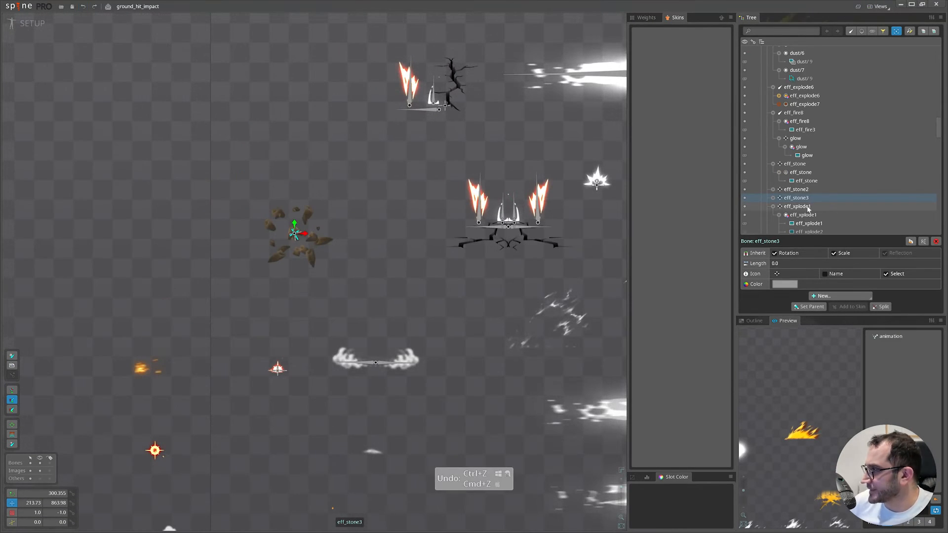
Convert the eff_stone attachment in the eff_stone3 slot to a mesh and open it for mesh editing.
scroll(326, 289, up, 2)
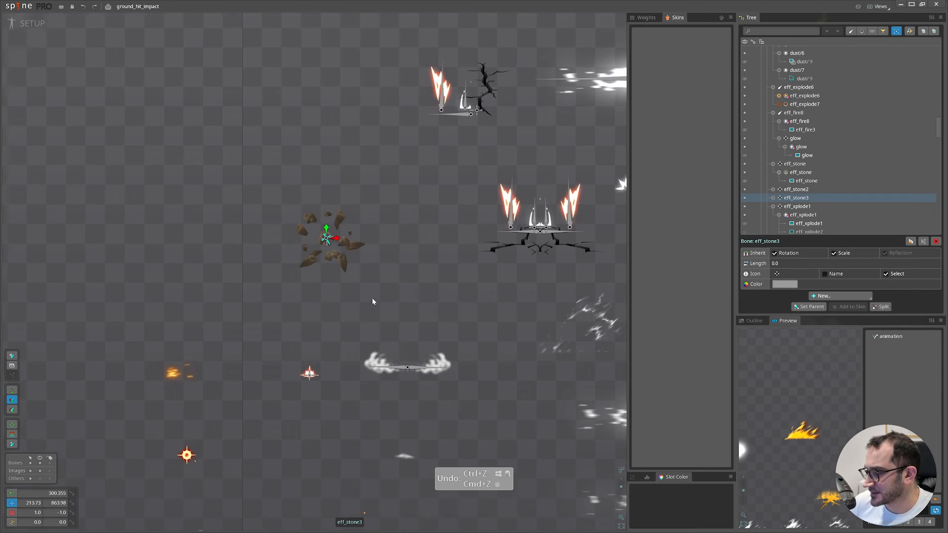
click(779, 206)
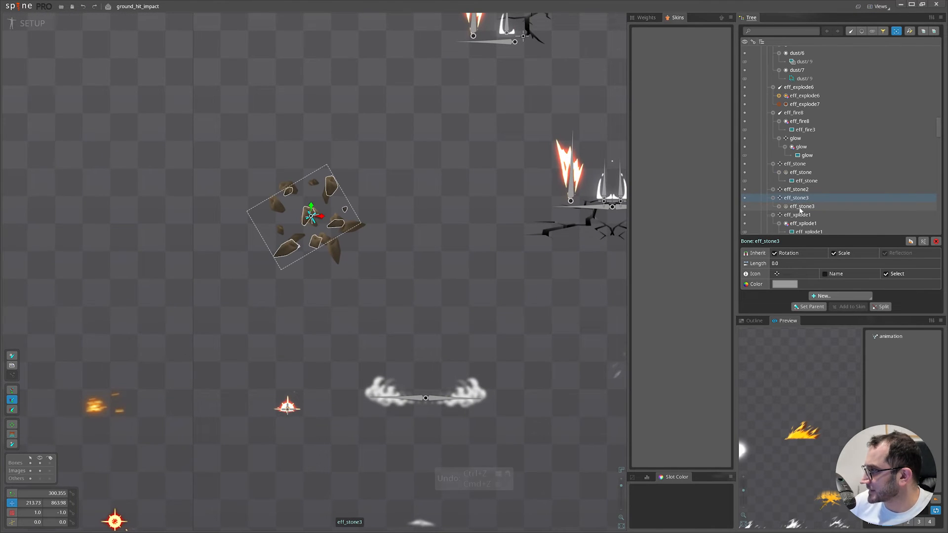
click(810, 215)
click(790, 284)
click(812, 298)
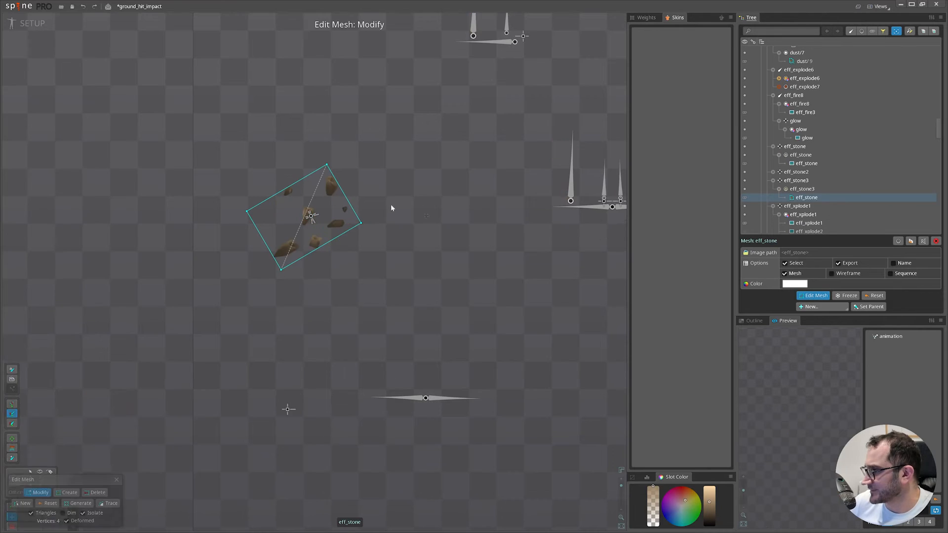
Add mesh vertices and edges that separately enclose the elongated, square and flat stones along the mesh's lower edge.
scroll(353, 212, up, 5)
key(c)
click(240, 254)
click(319, 225)
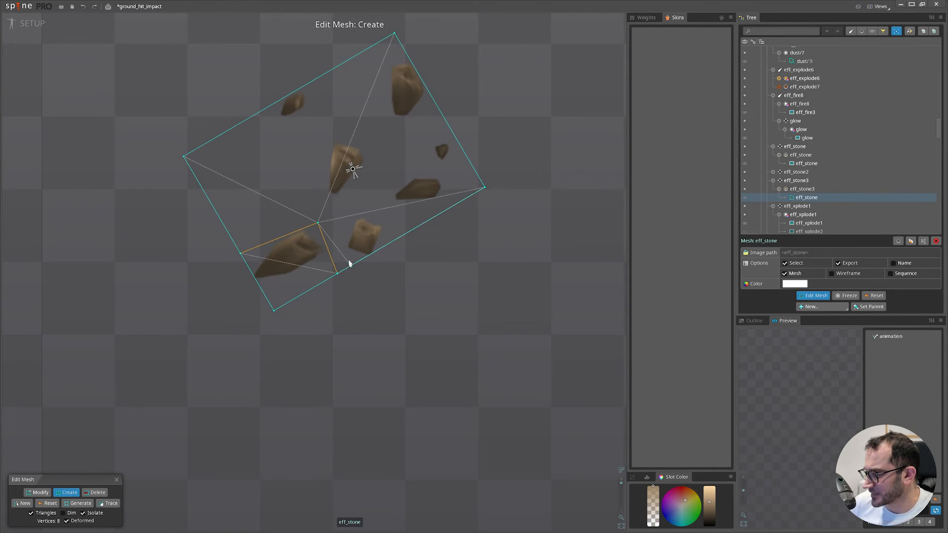
click(424, 224)
click(380, 197)
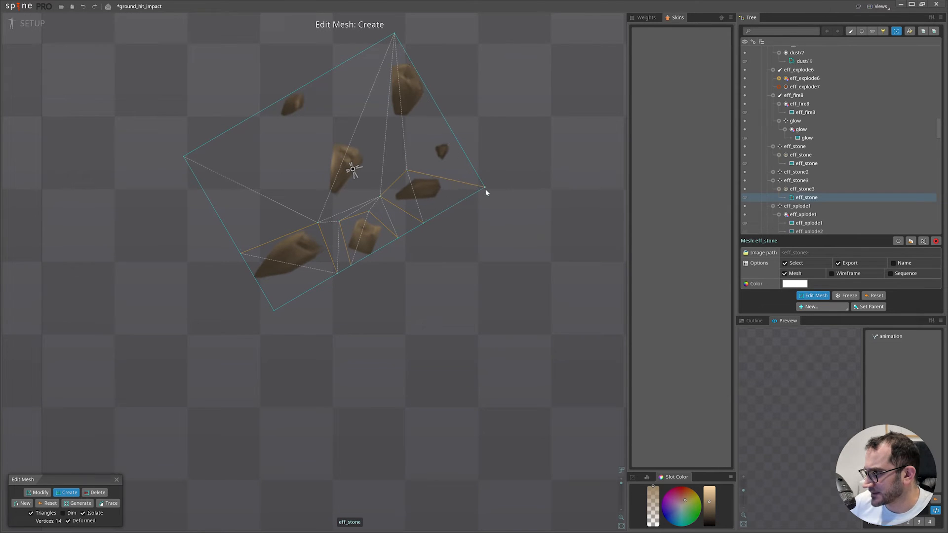
Enclose the remaining large, small, tiny and middle stones with their own mesh edges and finish the mesh edit.
click(438, 107)
click(392, 131)
click(371, 48)
click(312, 81)
click(299, 132)
click(329, 134)
click(321, 210)
click(381, 157)
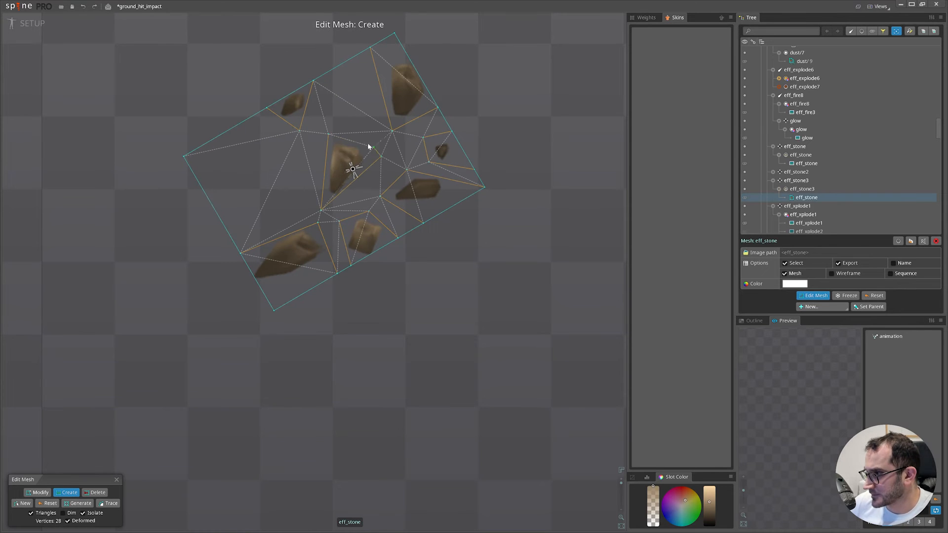
click(328, 134)
drag(385, 227, 400, 210)
click(117, 480)
Move the eff_stone3 bone with its stones to about X -4, Y 868, clear of the other stones.
click(800, 180)
scroll(544, 300, down, 1)
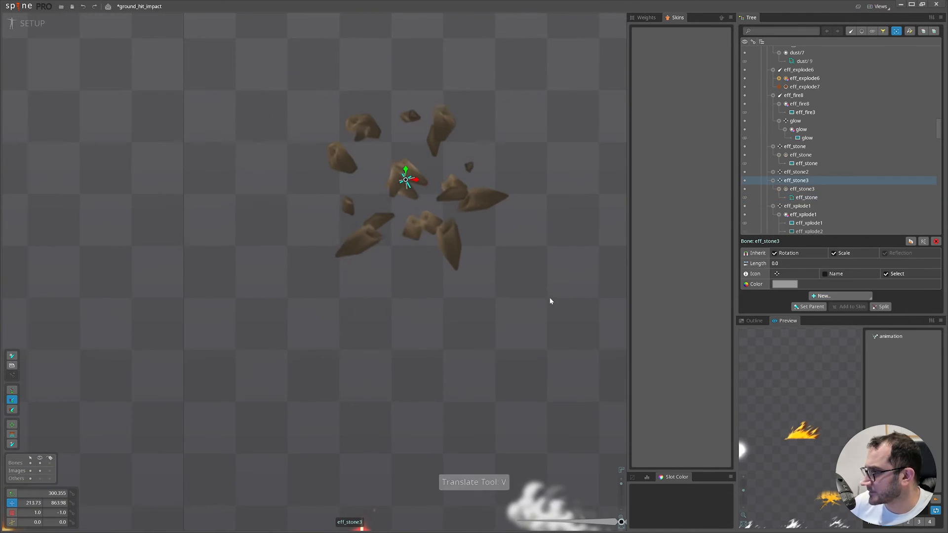
drag(544, 301, 368, 299)
Create five child bones under eff_stone3: one on each outer stone, with the flat and tiny stones sharing one between them.
key(n)
scroll(263, 225, up, 4)
scroll(237, 237, down, 3)
drag(238, 237, 387, 309)
scroll(387, 310, up, 3)
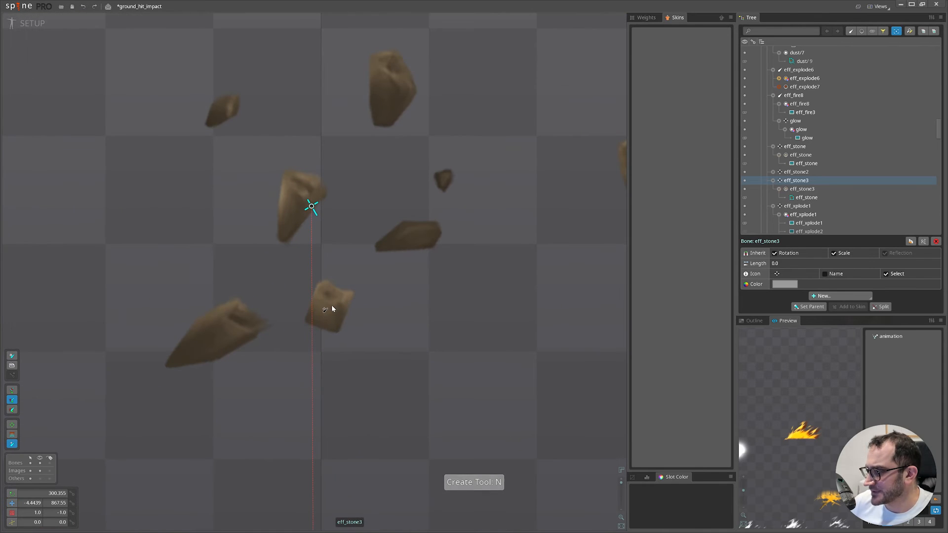
click(332, 306)
click(219, 331)
click(224, 111)
click(394, 81)
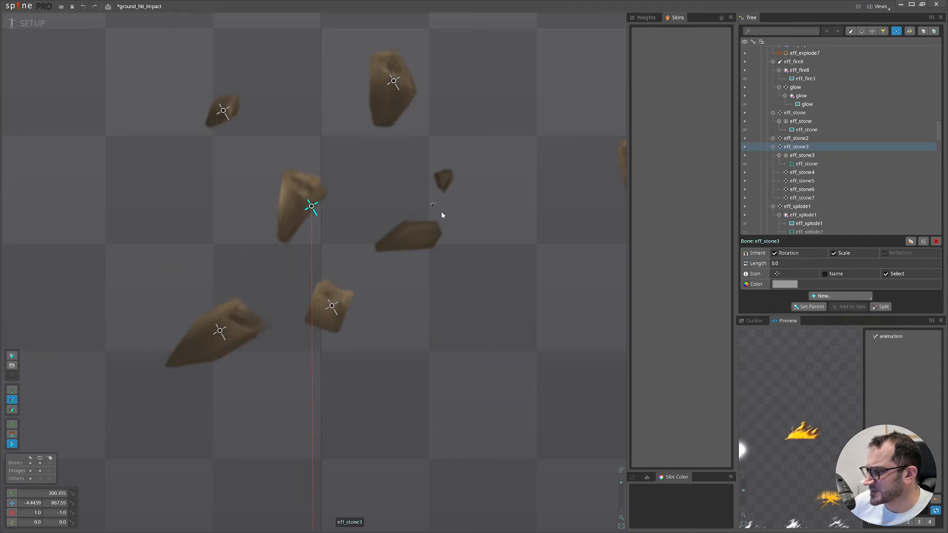
click(424, 210)
Edit eff_stone3's mesh so the tiny stone and the flat stone below it share a single enclosing outline.
key(v)
click(444, 186)
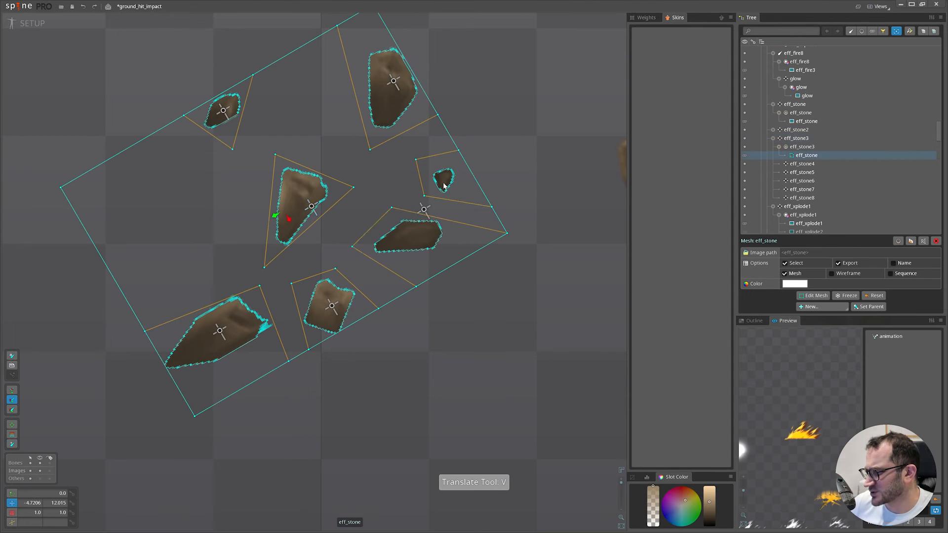
click(813, 295)
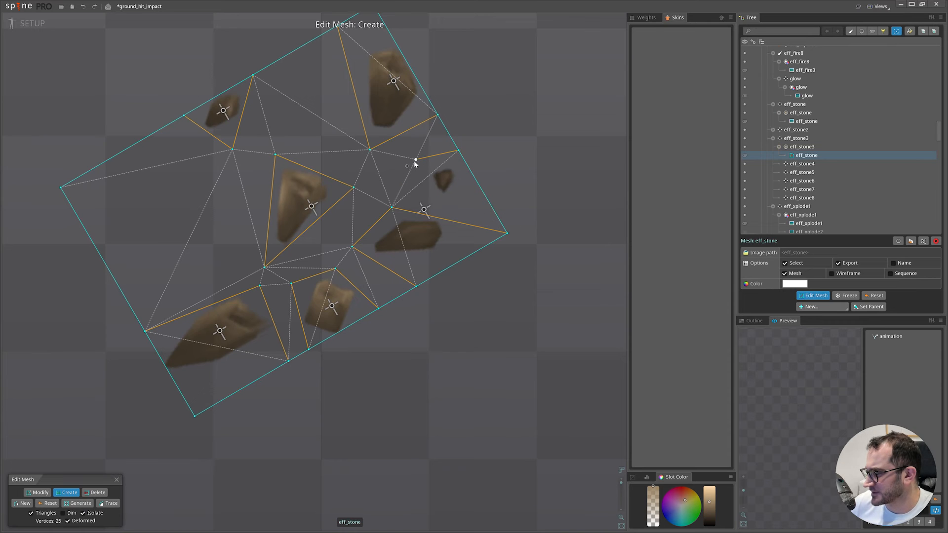
drag(403, 193, 354, 248)
key(Escape)
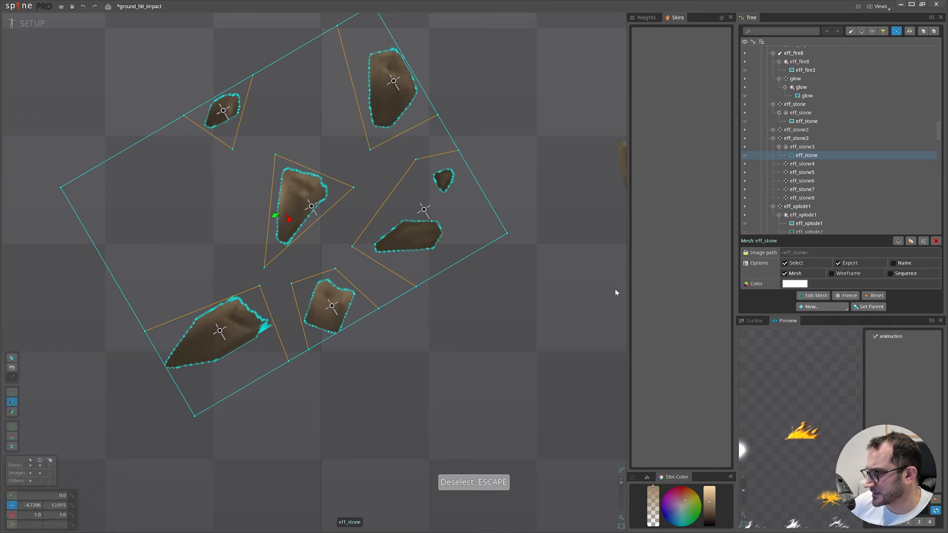
Bind eff_stone3's mesh to the five child bones eff_stone4 to eff_stone8.
key(g)
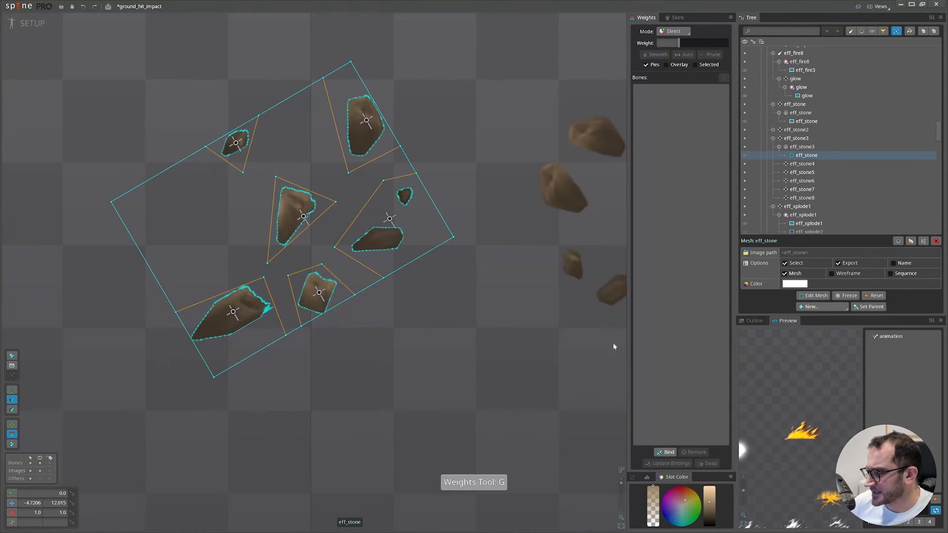
click(666, 452)
click(319, 293)
click(232, 311)
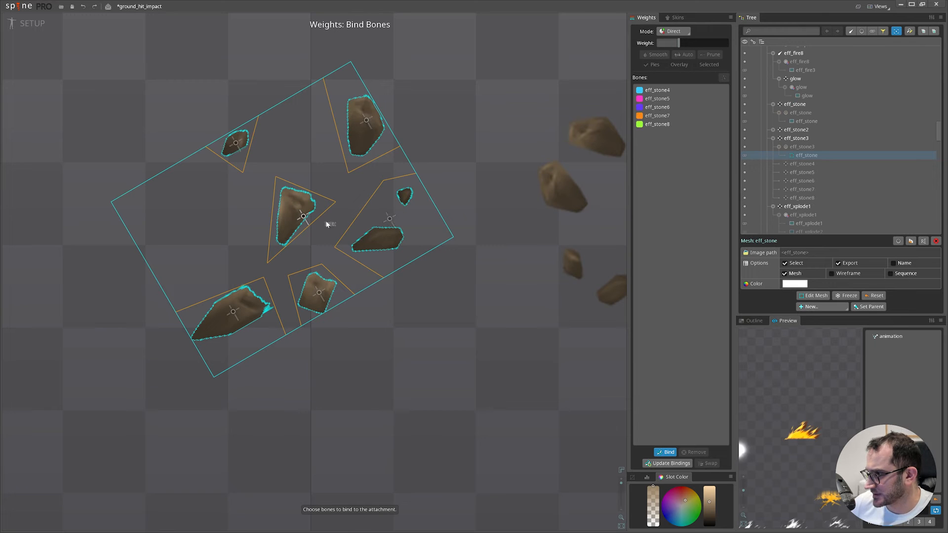
Move only the eff_stone3 bone below its stones, to about X -3, Y 793, and give it a different icon.
key(v)
drag(438, 396, 438, 401)
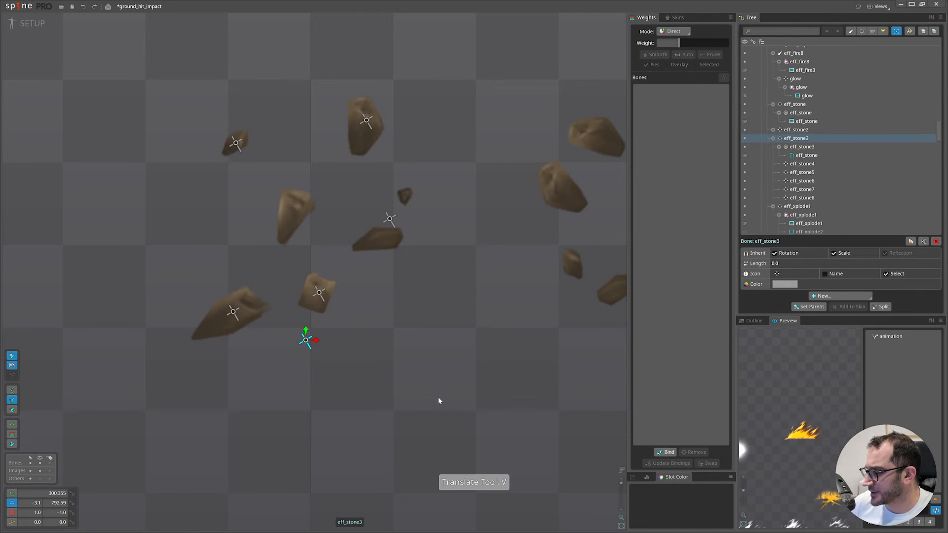
click(776, 274)
key(shift+1)
key(shift+2)
key(v)
Create another child bone under eff_stone3 on the middle stone and bind the mesh to it and to eff_stone3.
key(n)
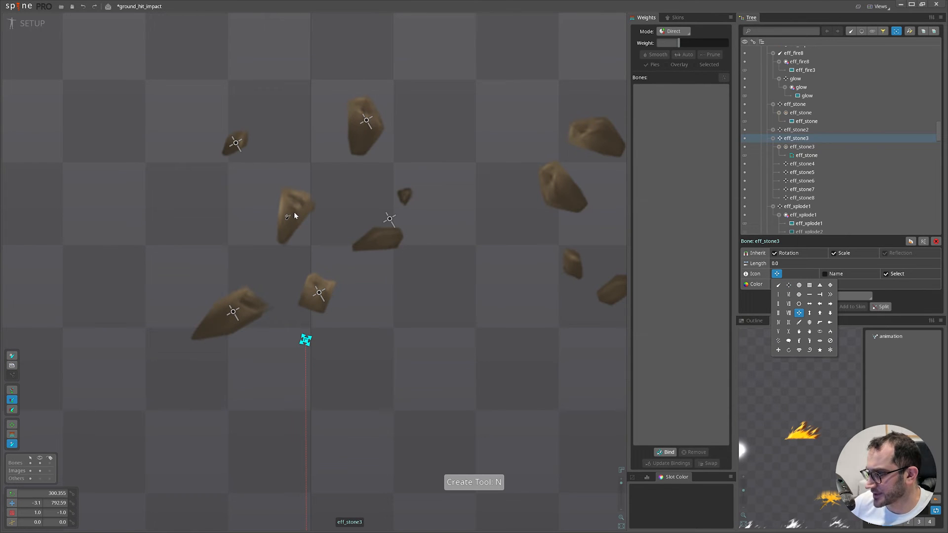
click(294, 212)
key(space)
click(295, 213)
click(664, 452)
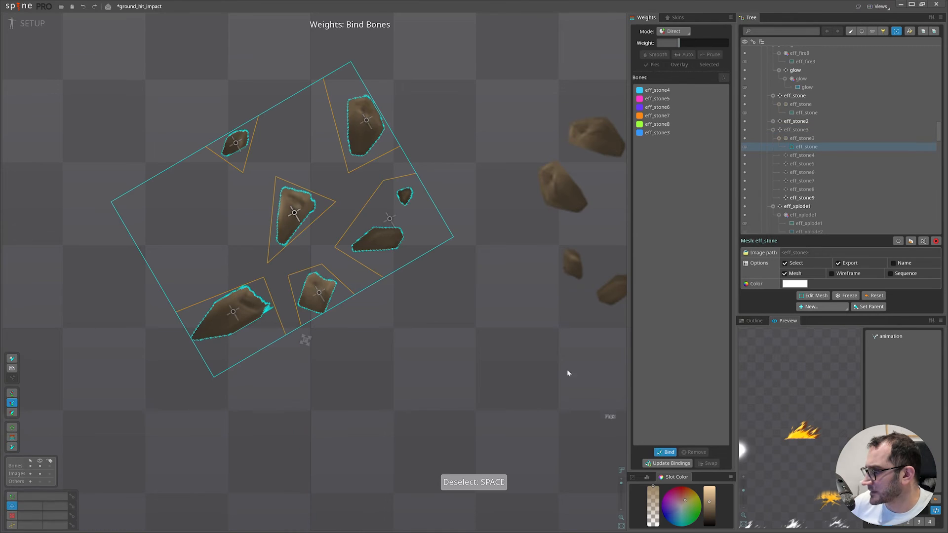
click(657, 454)
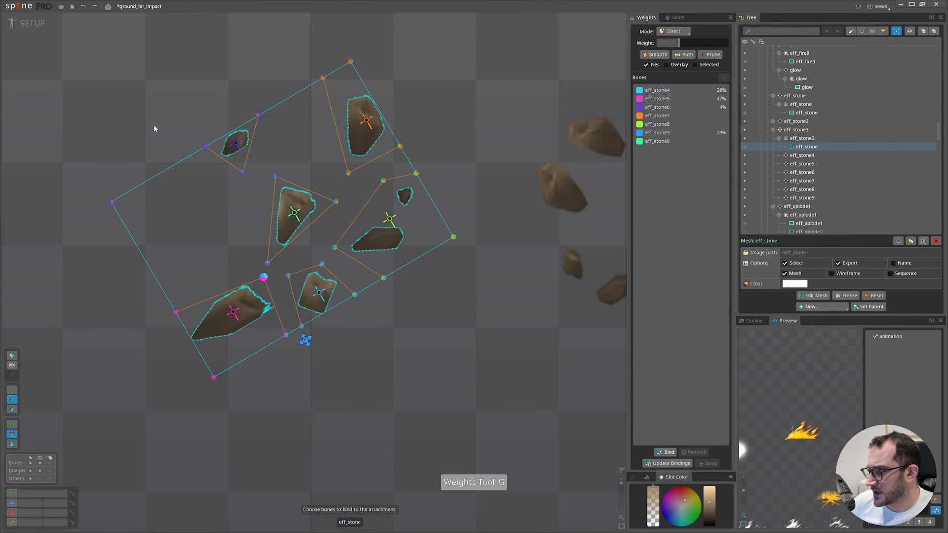
Weight the whole mesh fully to eff_stone3, and reassign the elongated stone's outline to eff_stone5 and the square stone's to eff_stone4.
double_click(306, 340)
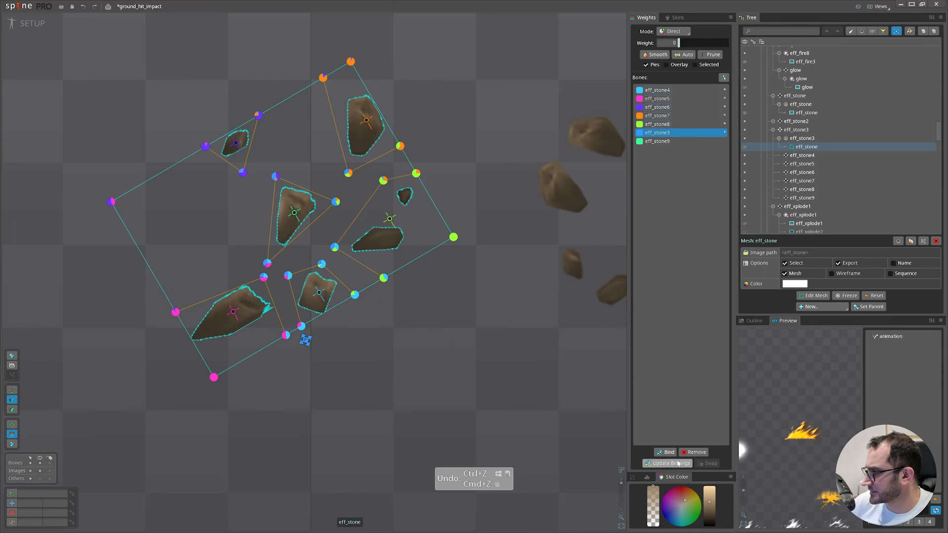
double_click(263, 278)
double_click(233, 312)
drag(295, 256, 338, 287)
double_click(318, 294)
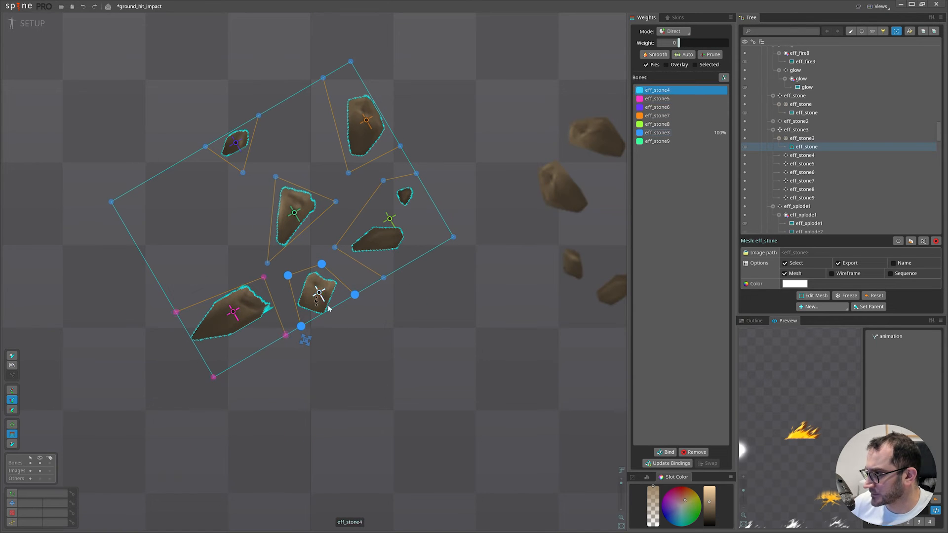
Weight each remaining outline fully to its bone: flat and tiny stones to eff_stone8, upper large to eff_stone7, small to eff_stone6, middle to eff_stone9.
click(390, 219)
drag(394, 219, 395, 79)
mouse_move(317, 183)
mouse_down()
mouse_move(346, 91)
mouse_move(410, 55)
mouse_up()
click(366, 120)
drag(407, 133, 417, 50)
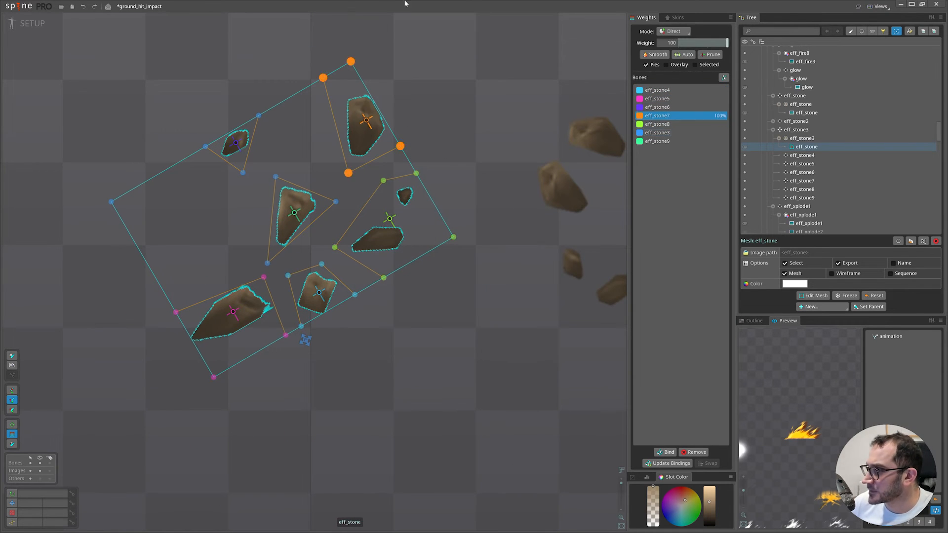
double_click(236, 142)
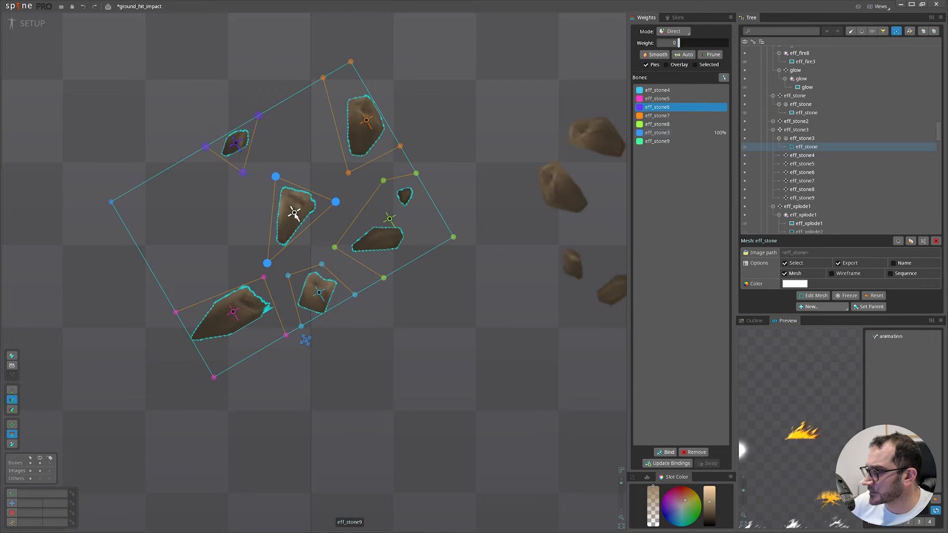
Turn off rotation inheritance for the six child bones eff_stone4 to eff_stone9.
scroll(294, 215, down, 3)
drag(208, 114, 428, 313)
click(818, 253)
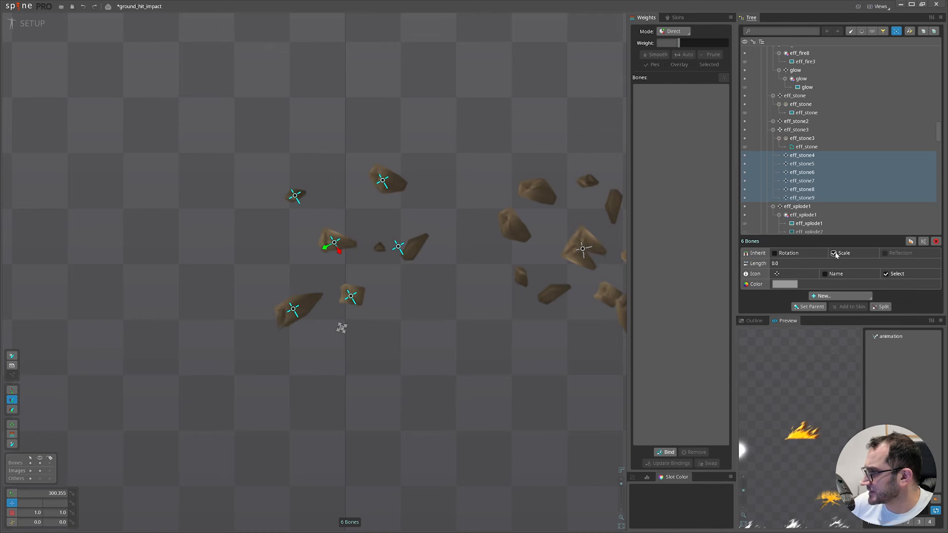
Turn off scale inheritance for the six child bones eff_stone4 to eff_stone9 and select their parent eff_stone3.
drag(383, 345, 395, 376)
click(334, 315)
key(x)
key(shift+q)
key(Delete)
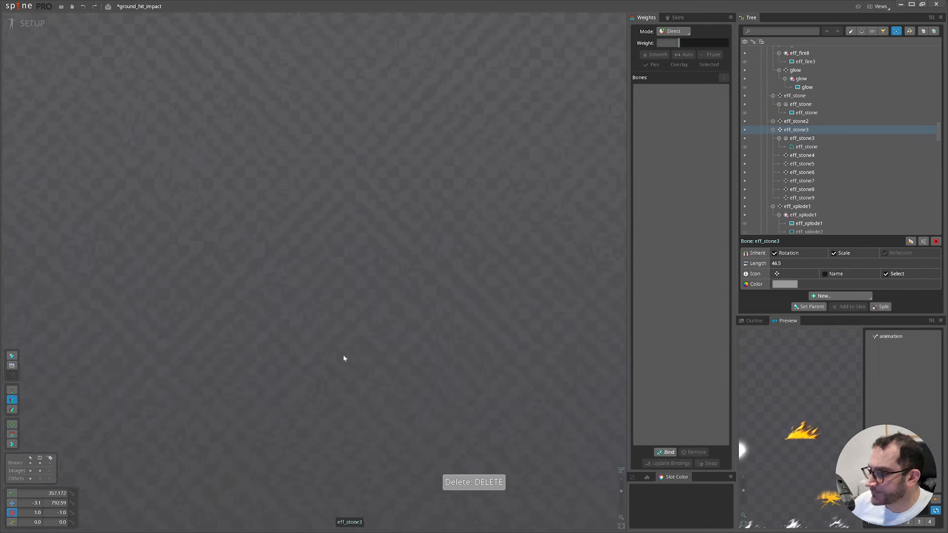
drag(534, 217, 304, 301)
scroll(267, 302, up, 8)
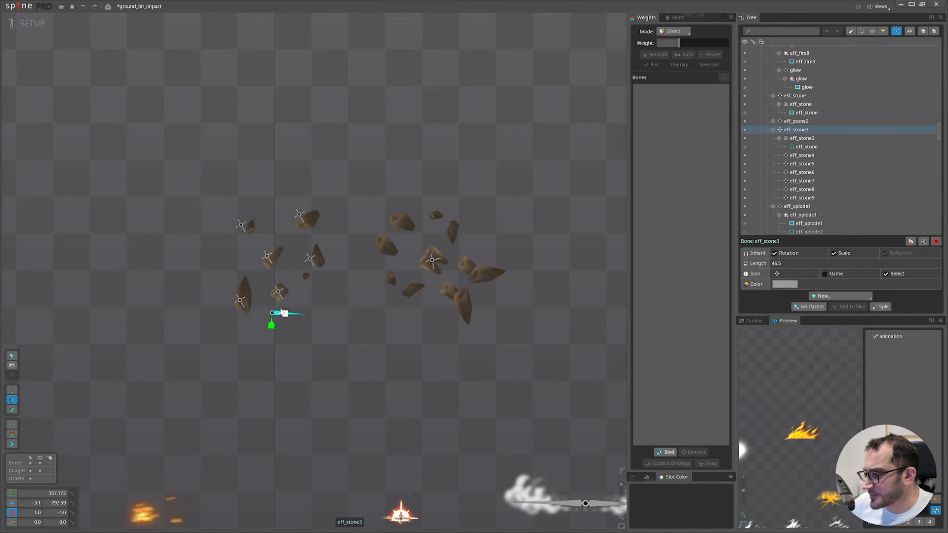
Try scaling eff_stone3 up to about 2.17 to test how the stones spread, and undo it.
key(x)
drag(321, 370, 270, 494)
drag(271, 331, 292, 263)
key(ctrl+z)
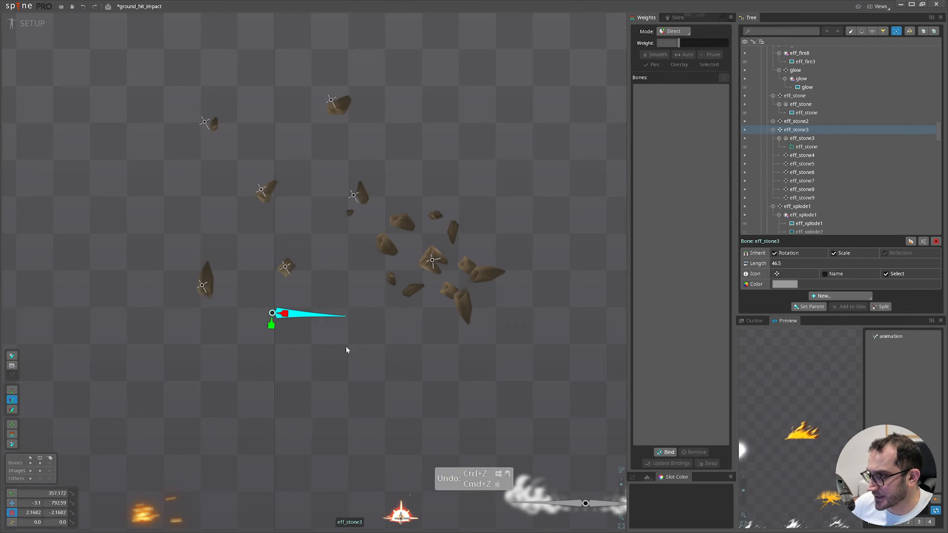
Move eff_stone3 to the centre of its stone cluster using bone compensation, and scale it up to spread the stones.
scroll(346, 350, up, 3)
key(shift+q)
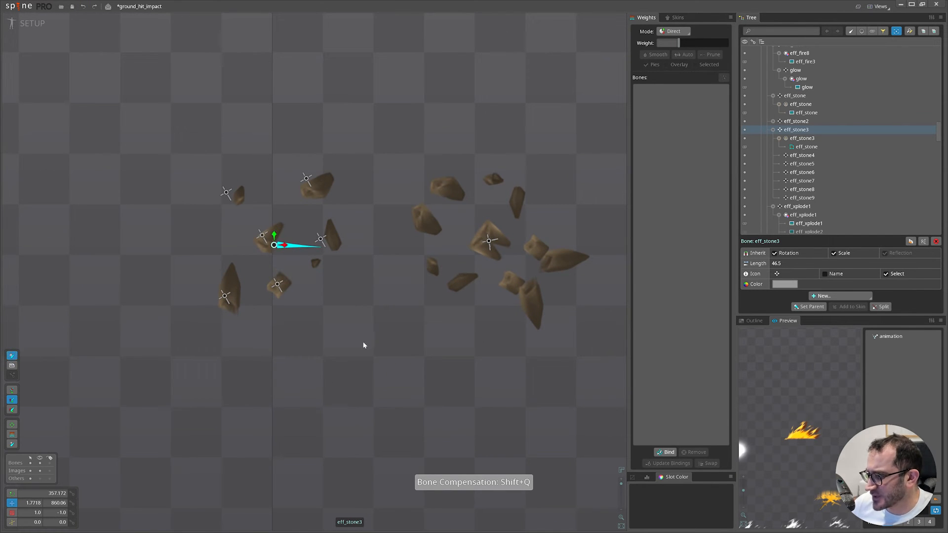
key(x)
drag(370, 375, 328, 444)
key(ctrl+z)
key(v)
click(262, 236)
key(ctrl+z)
key(ctrl+z)
Reposition the individual stone bones, including eff_stone4, eff_stone7 and eff_stone8, into a looser ring around eff_stone3.
click(175, 349)
key(v)
drag(249, 411, 268, 385)
drag(281, 328, 299, 331)
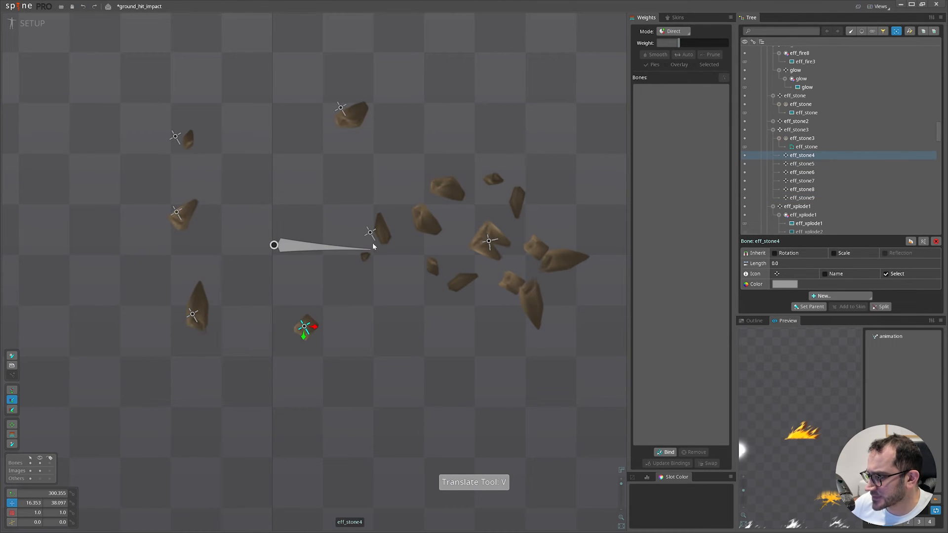
drag(371, 233, 358, 233)
drag(341, 108, 295, 143)
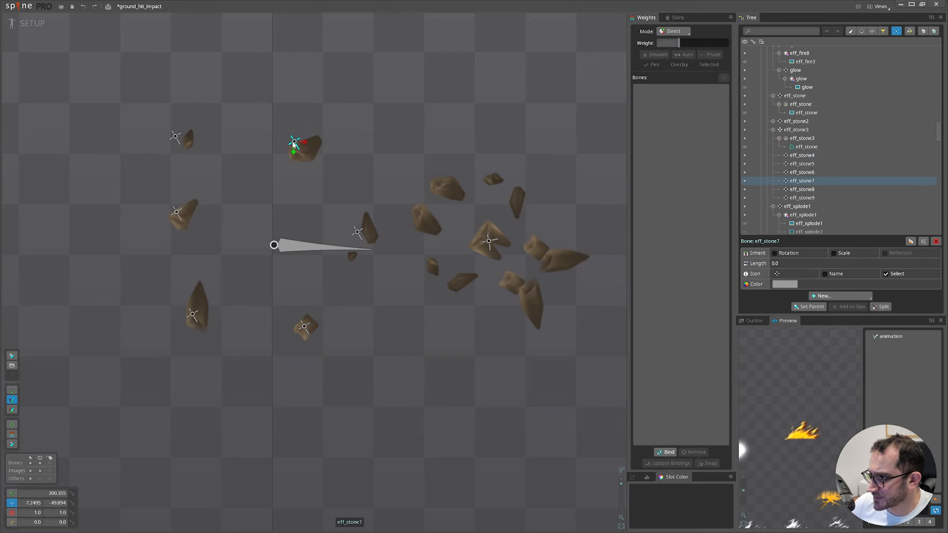
drag(175, 137, 213, 155)
Scale eff_stone3 down in setup so its stones gather into a tighter cluster.
click(298, 252)
key(x)
drag(357, 190, 258, 191)
In Animate mode, raise eff_stone3 to Y 526.87 at frame 19 and duplicate its starting Translate Y key to frame 8.
click(32, 24)
scroll(242, 287, up, 5)
scroll(278, 265, down, 4)
drag(232, 218, 420, 229)
drag(336, 64, 366, 218)
drag(371, 335, 665, 241)
scroll(346, 222, up, 4)
drag(434, 239, 381, 239)
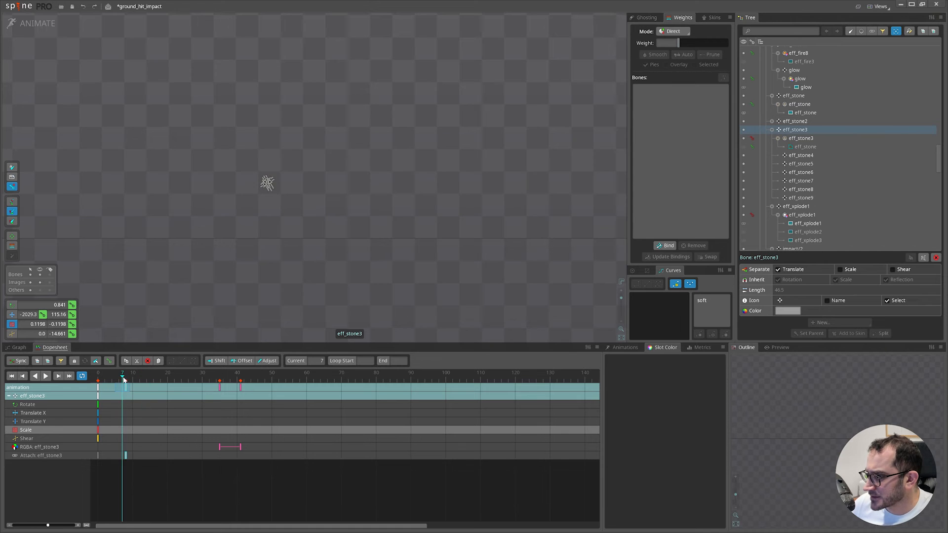
scroll(346, 222, down, 4)
drag(324, 248, 316, 334)
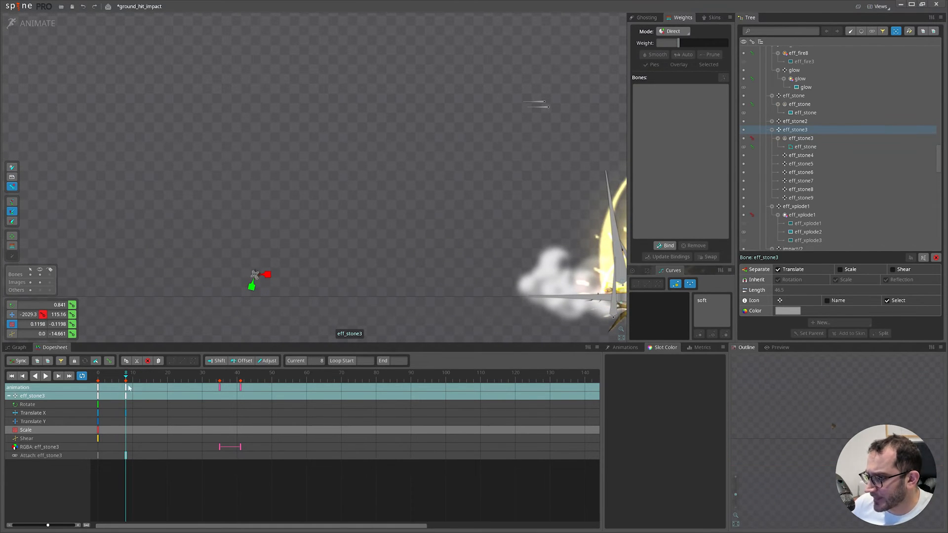
drag(127, 380, 164, 376)
key(v)
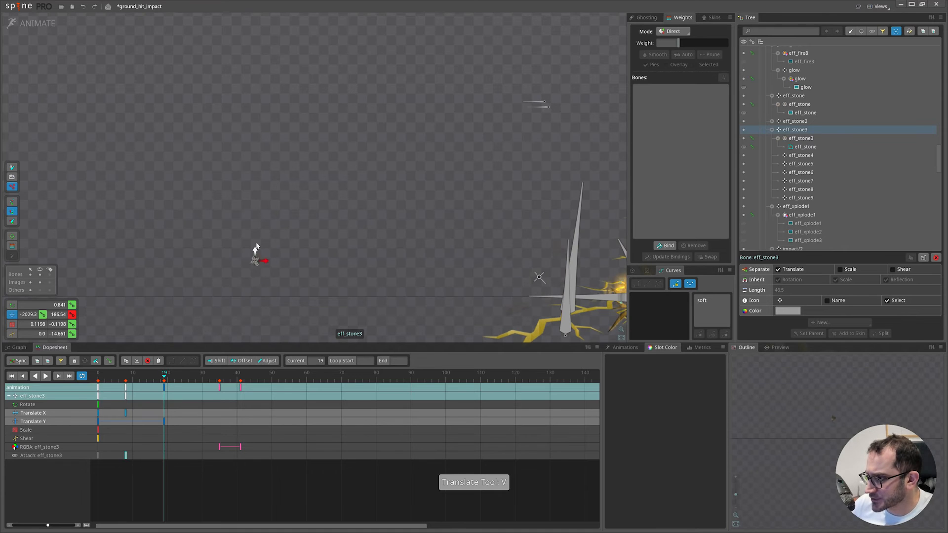
drag(101, 427, 128, 425)
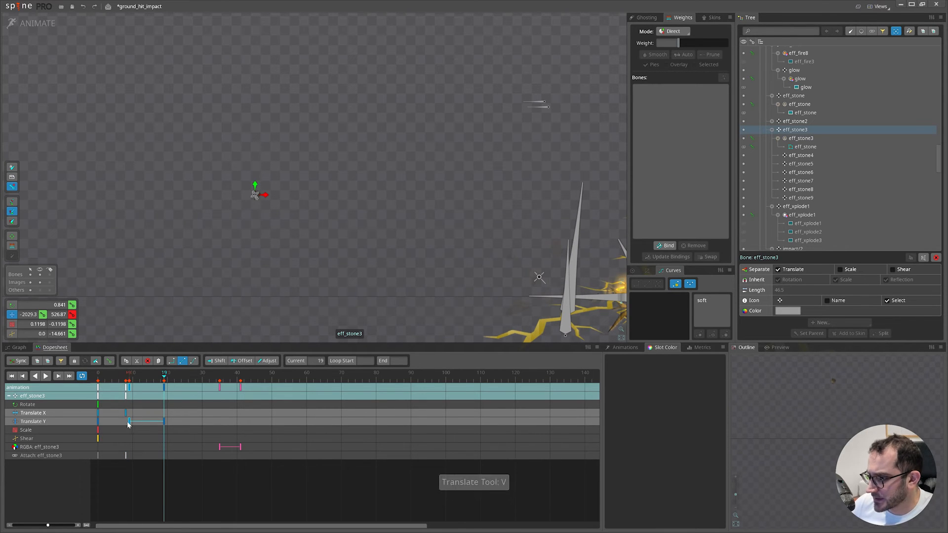
Copy eff_stone3's Translate Y key from frame 8 to frame 35 so the stones fall back, and preview the motion.
click(125, 422)
key(ctrl+c)
click(203, 385)
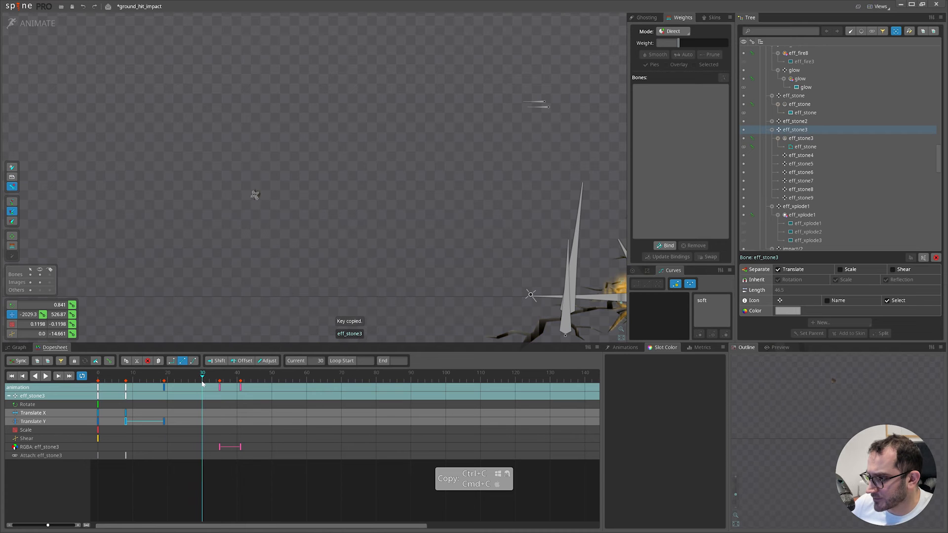
click(220, 380)
key(ctrl+v)
drag(271, 271, 270, 267)
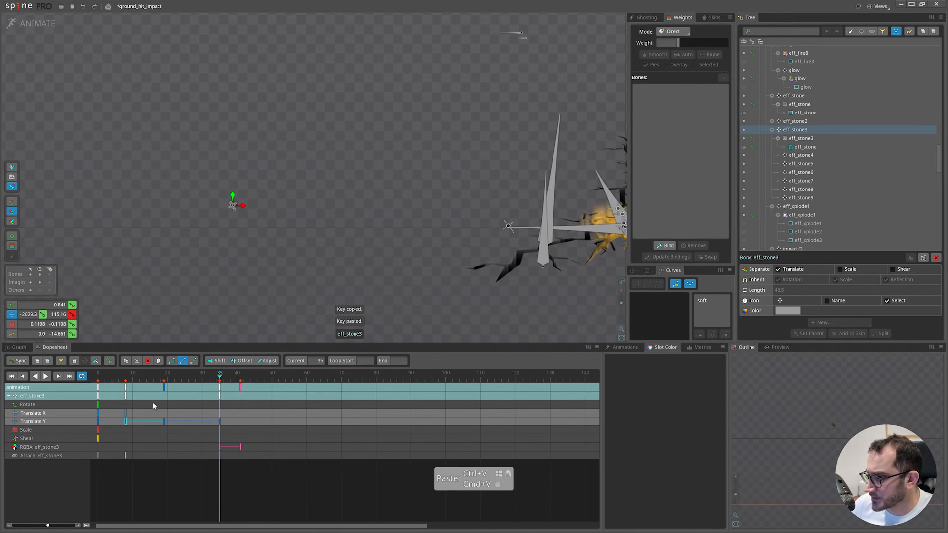
key(d)
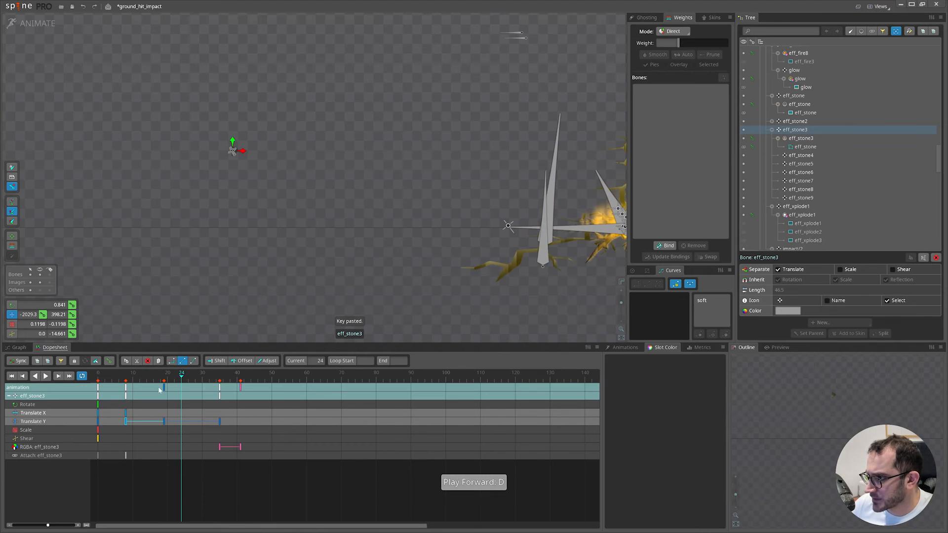
drag(137, 377, 221, 389)
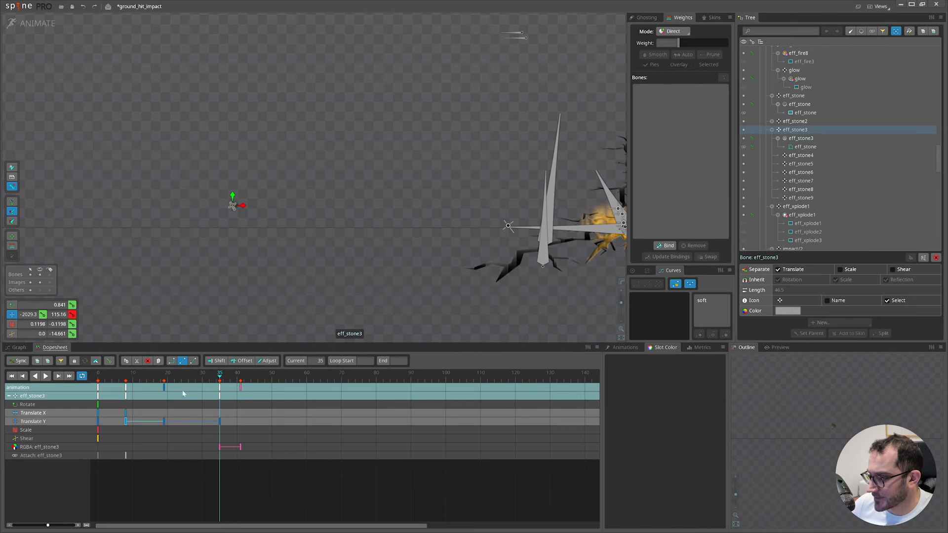
Scale eff_stone3 up to about 5.91 at frame 35 and duplicate its small starting scale key to frame 8.
key(x)
drag(245, 292, 373, 303)
drag(99, 427, 127, 430)
Shape the easing of eff_stone3's scale from frame 8 with the soft curve preset and play back the animation.
key(l)
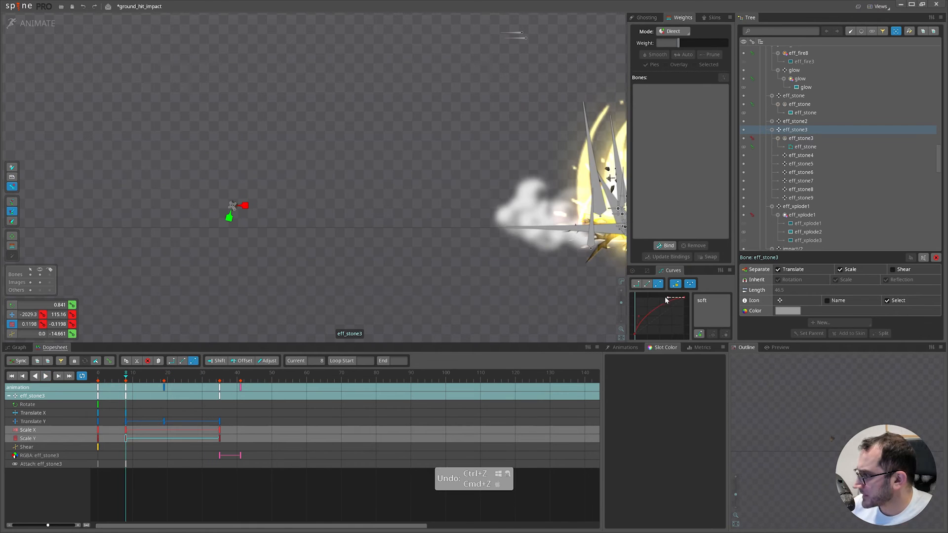
click(707, 301)
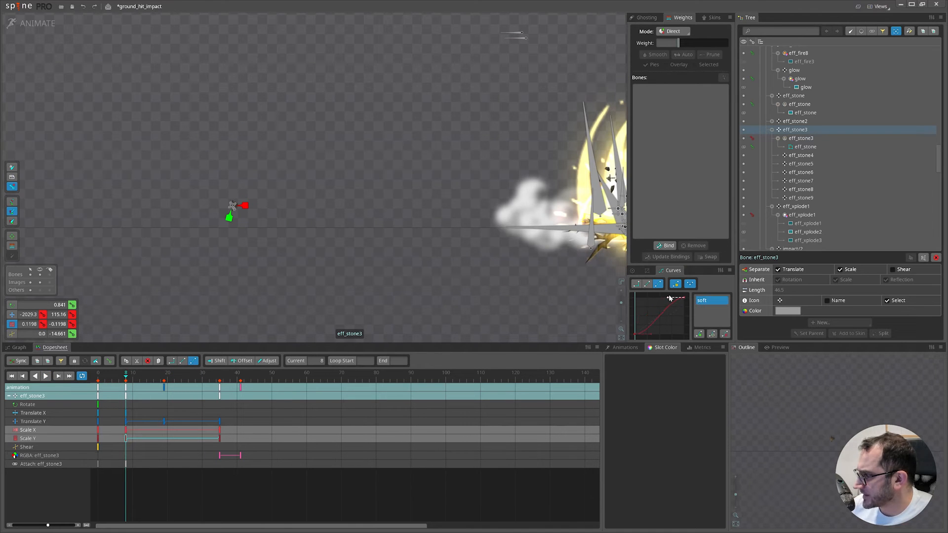
drag(113, 381, 201, 396)
key(d)
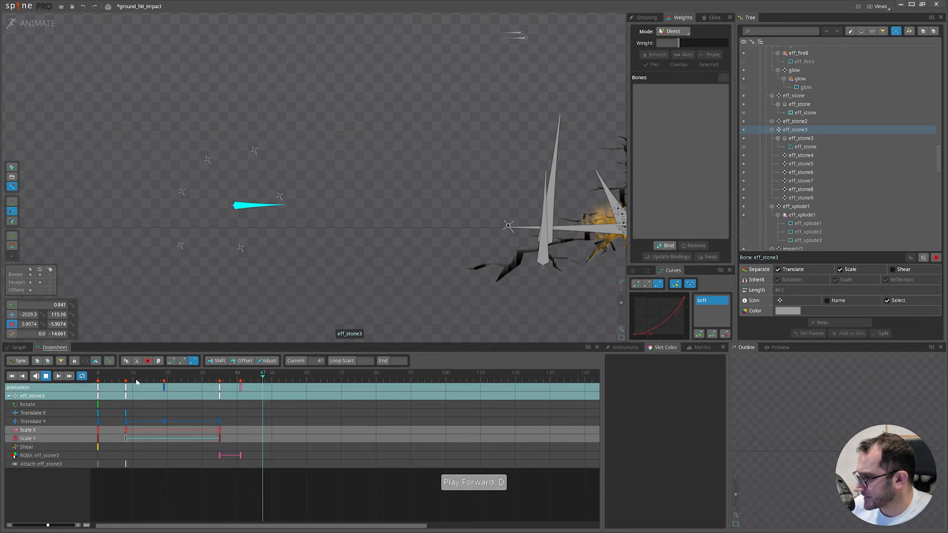
key(d)
Select the six child bones eff_stone4 to eff_stone9 and scale them up to about 2.57 at frame 35.
drag(123, 381, 220, 392)
click(181, 247)
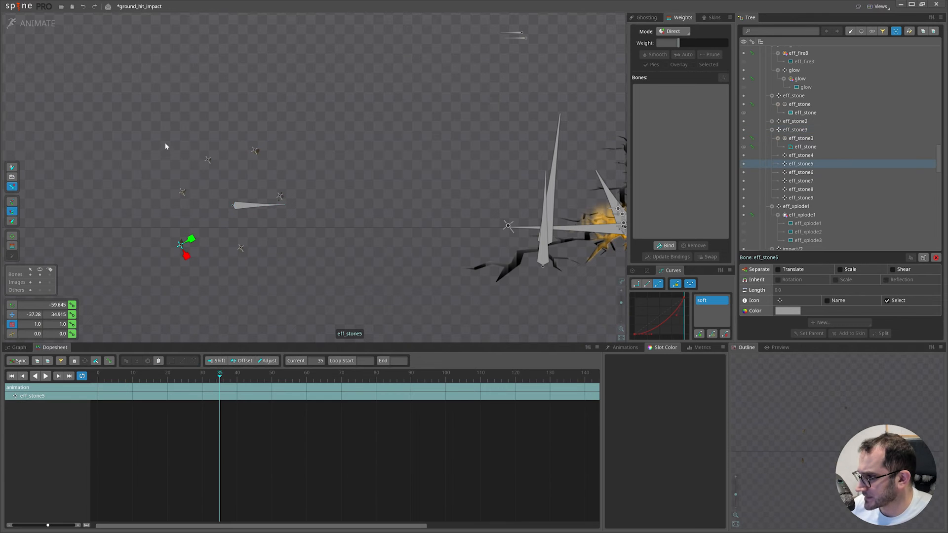
ctrl+click(182, 192)
ctrl+click(208, 160)
ctrl+click(254, 151)
ctrl+click(281, 197)
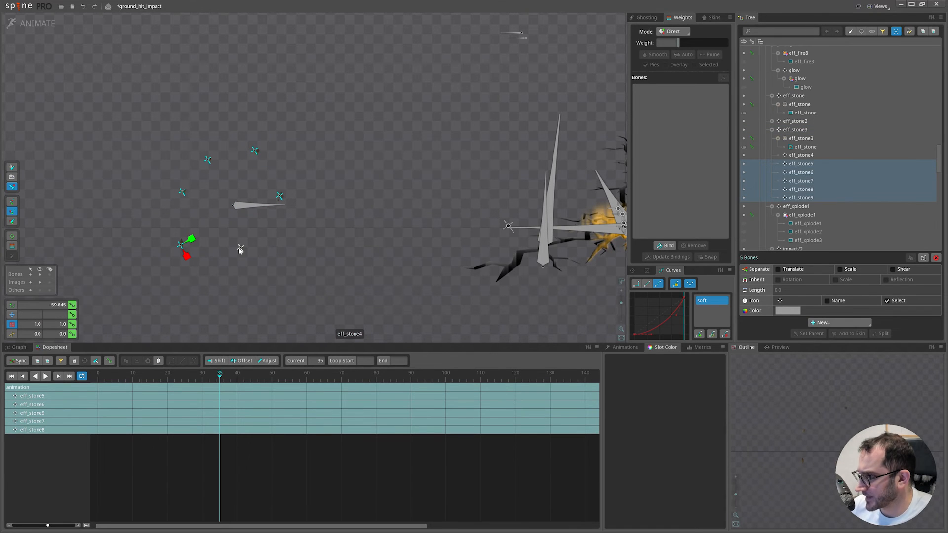
ctrl+click(241, 249)
drag(302, 306, 314, 269)
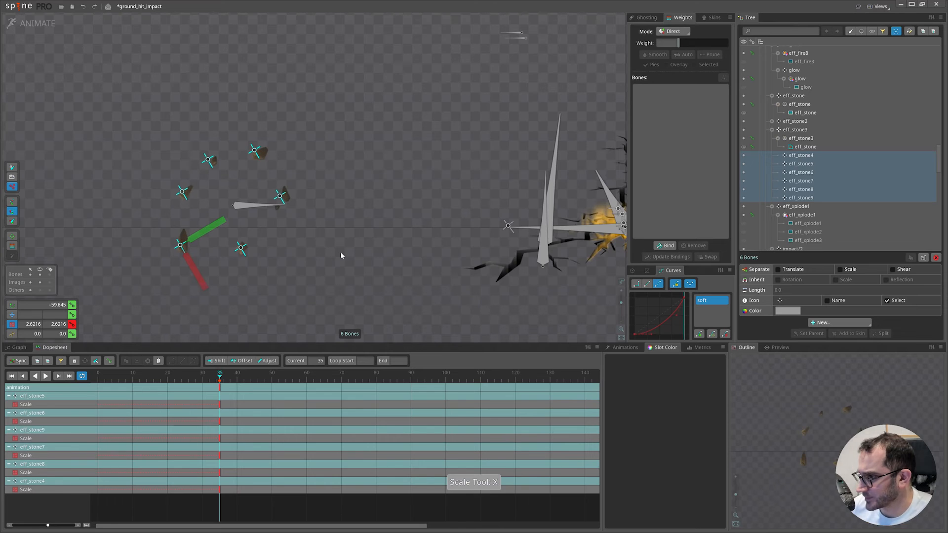
Key the six child bones' scale down to about -0.05 at frame 8 and preview the stones growing.
drag(144, 377, 201, 377)
key(d)
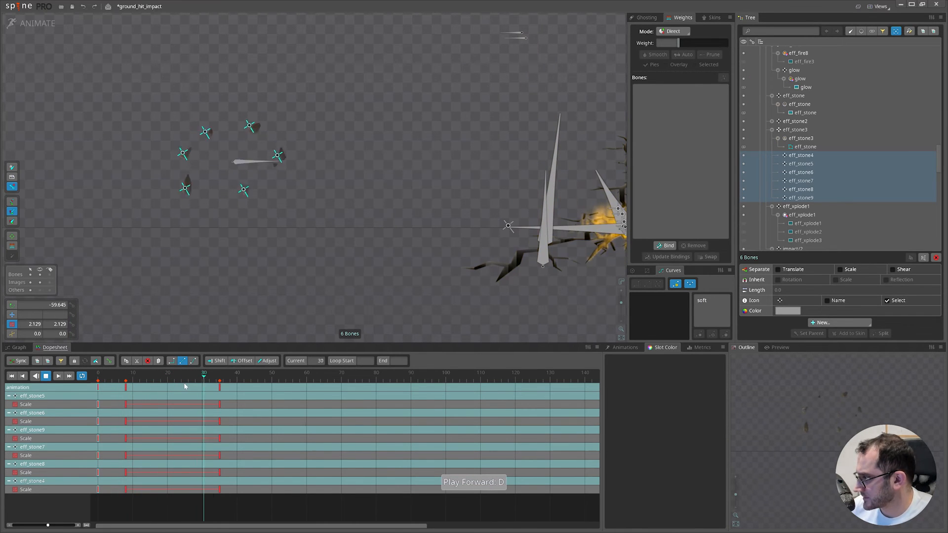
drag(207, 379, 220, 383)
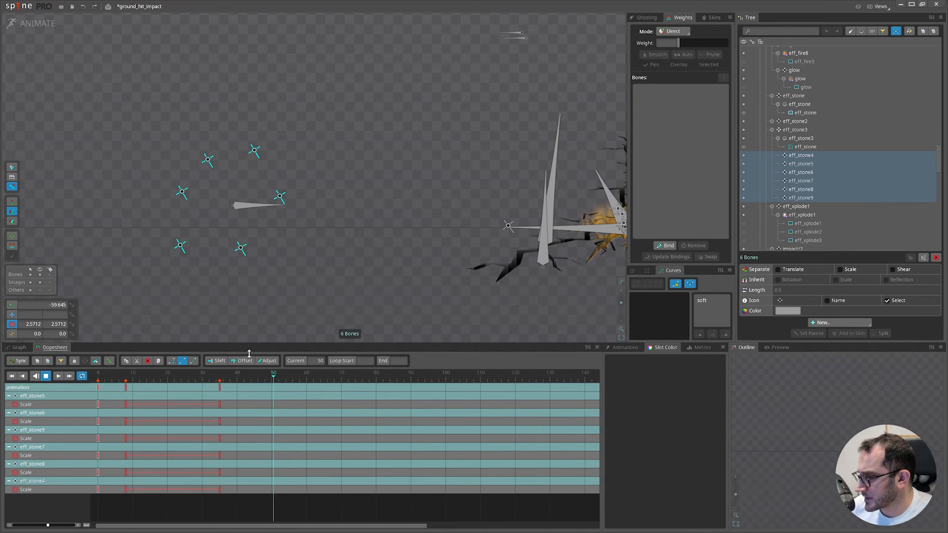
key(d)
Rotate the six child bones together, keying 18.264 degrees at frame 35 and -106.996 degrees at frame 8.
click(219, 378)
key(c)
drag(295, 314, 420, 204)
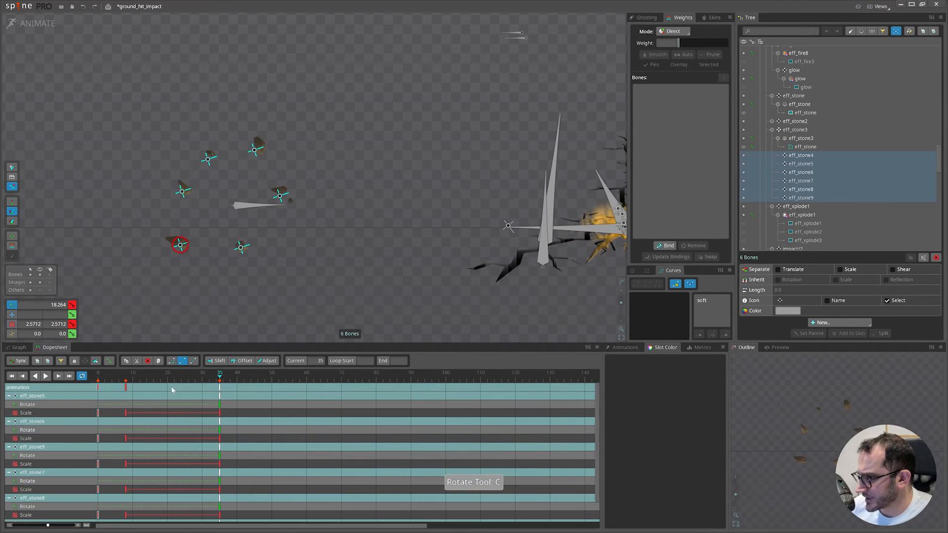
click(127, 382)
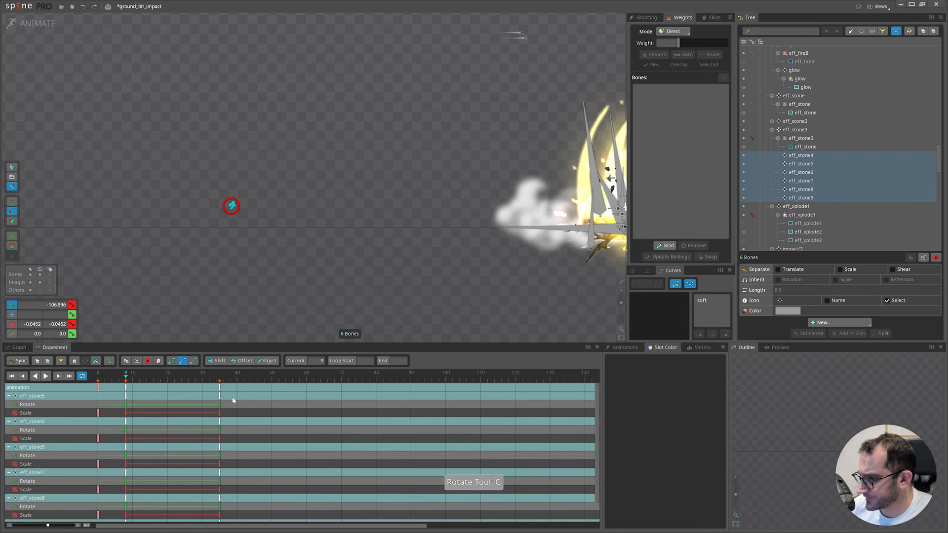
Rotate eff_stone4, eff_stone7 and eff_stone9 the opposite way to -176.756 degrees at frame 35, and preview the spin.
click(221, 404)
click(240, 247)
ctrl+click(183, 192)
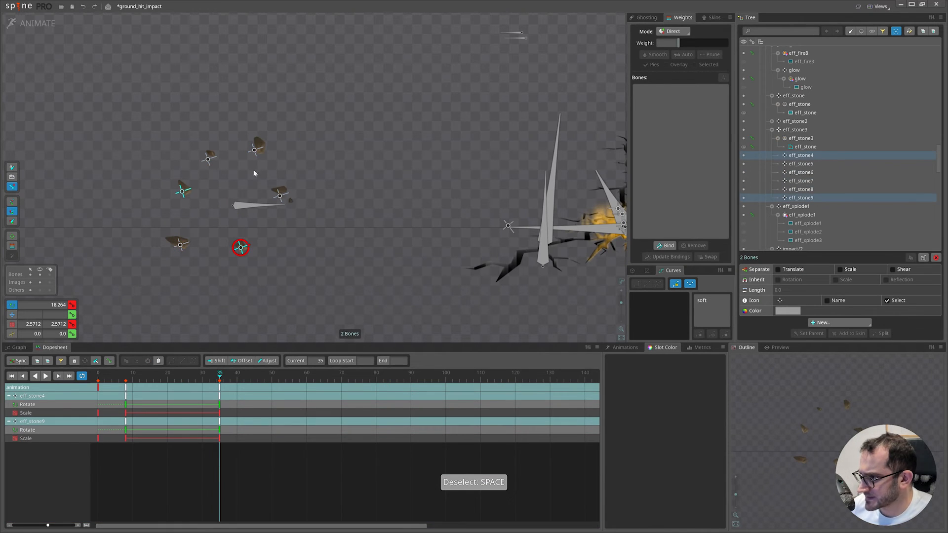
ctrl+click(254, 149)
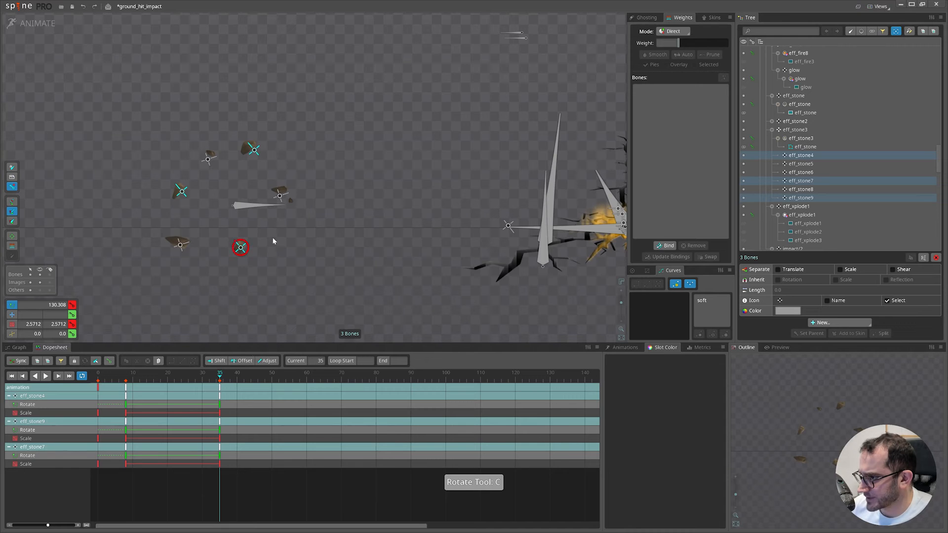
drag(234, 48, 168, 194)
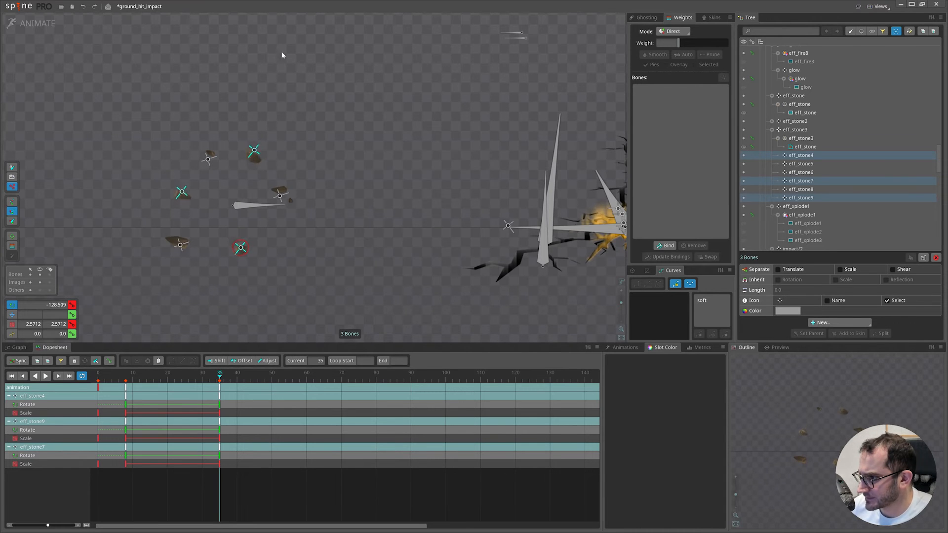
key(d)
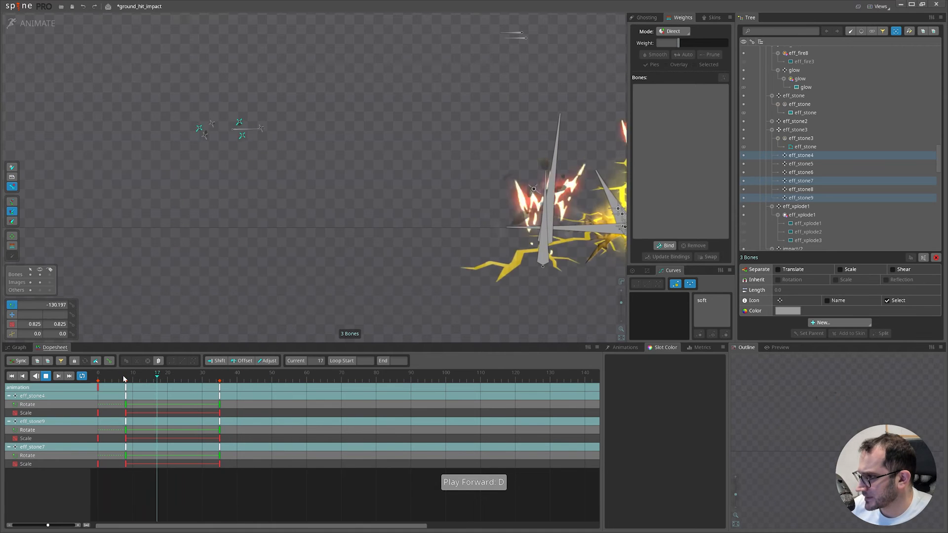
key(d)
click(219, 388)
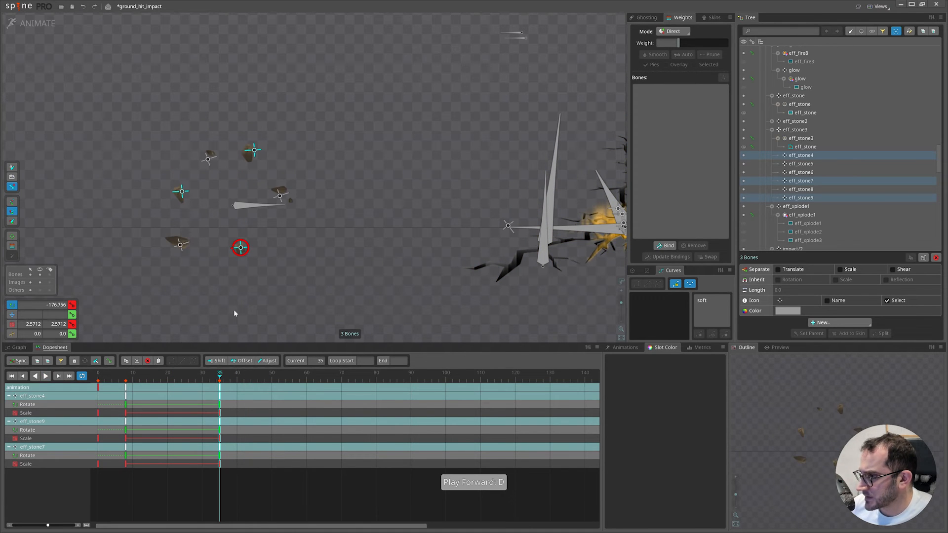
Select eff_stone3, check its pose around frame 35 and save the project.
click(239, 206)
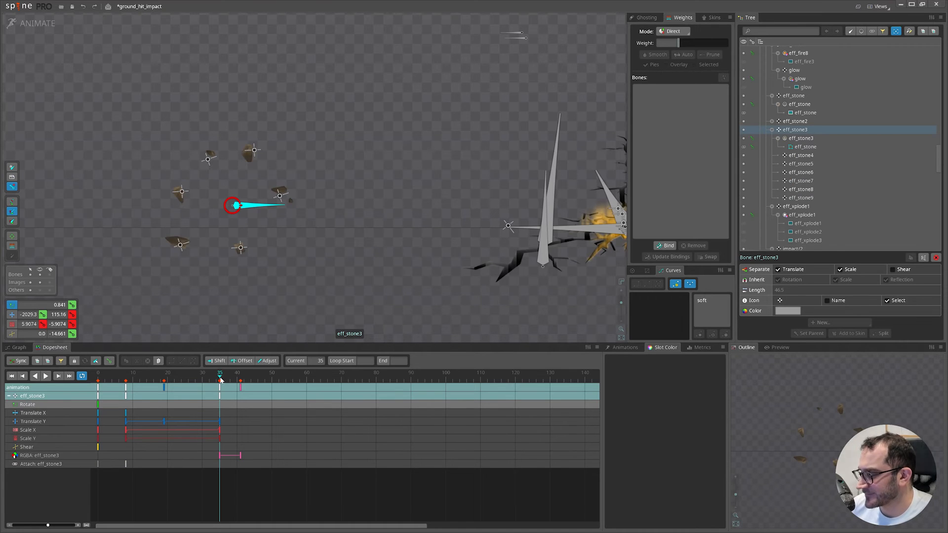
drag(224, 377, 220, 377)
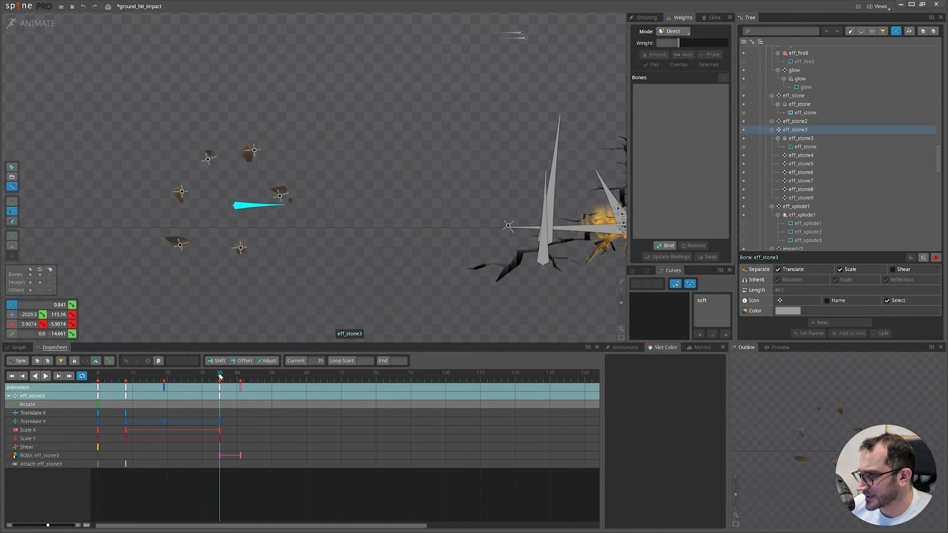
key(ctrl+s)
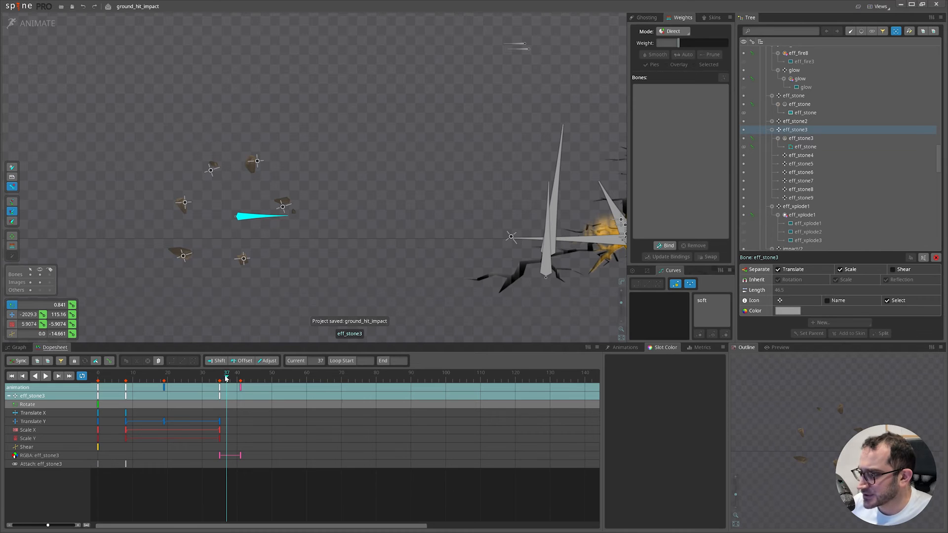
Key eff_stone3's landing at frame 41 with translation -2042.1, 17.006 and its Y scale squashed to -0.4356.
key(x)
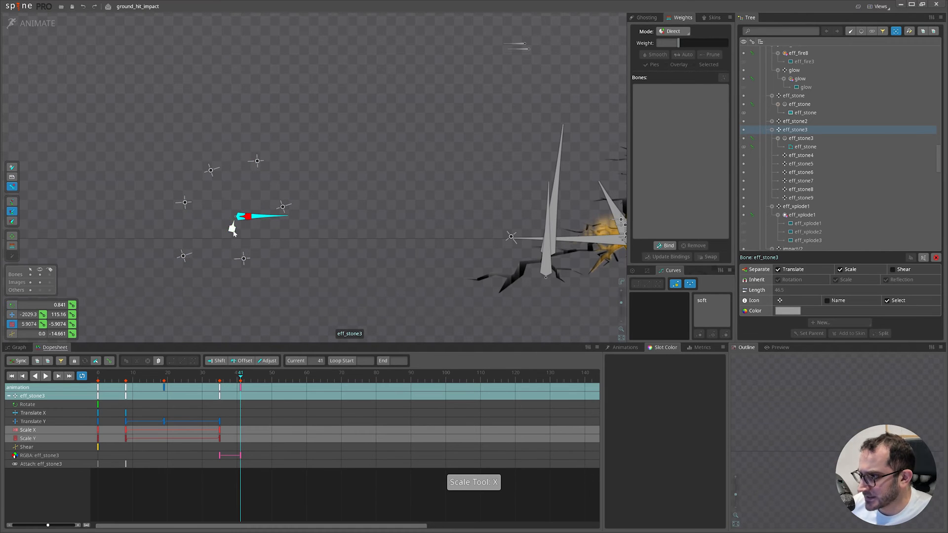
drag(236, 210, 237, 211)
key(v)
drag(382, 213, 380, 232)
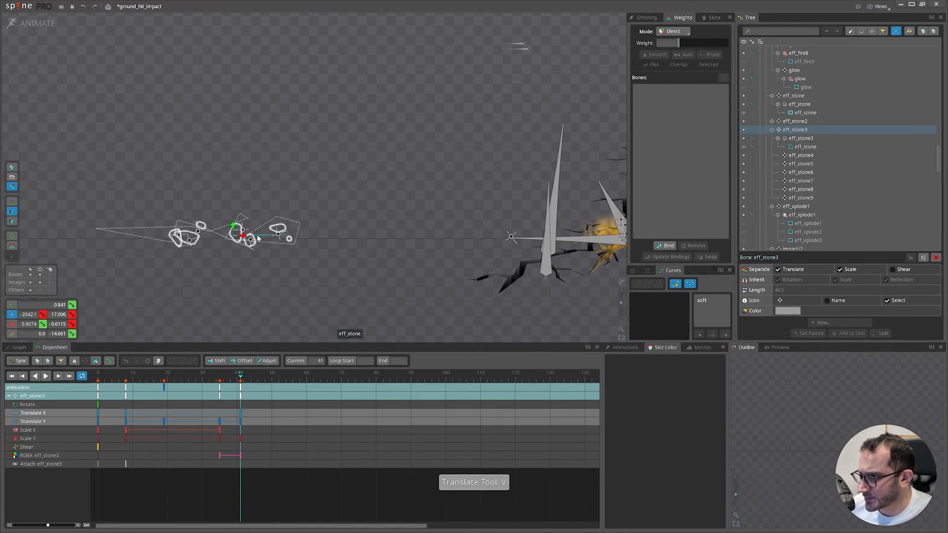
key(x)
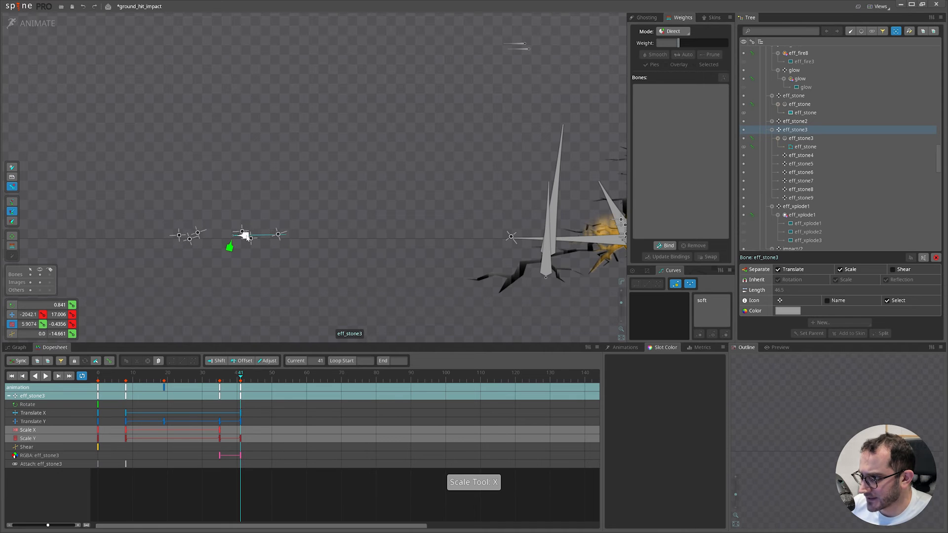
Key eff_stone3's small bounces at frames 45, 48, 51 and 53, and move its fade to frames 47 to 53.
drag(220, 379, 240, 388)
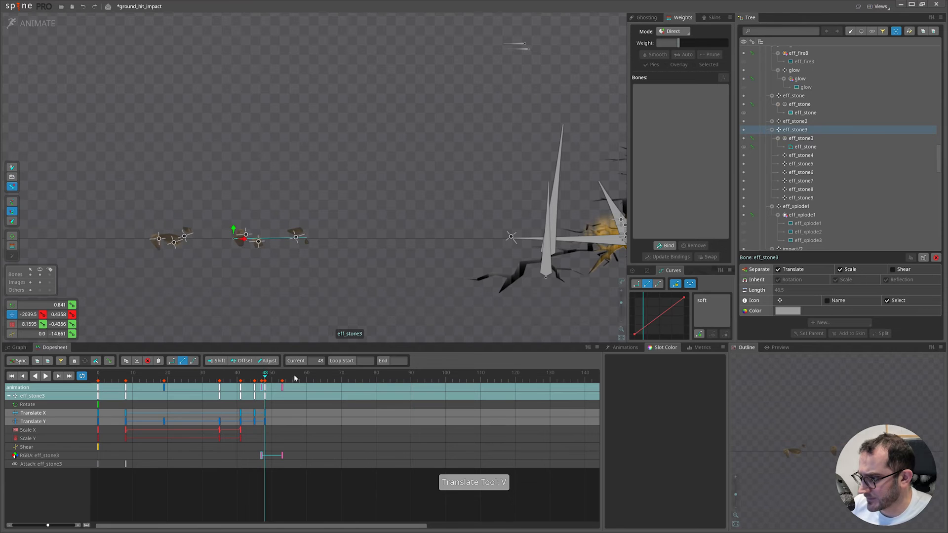
key(space)
key(x)
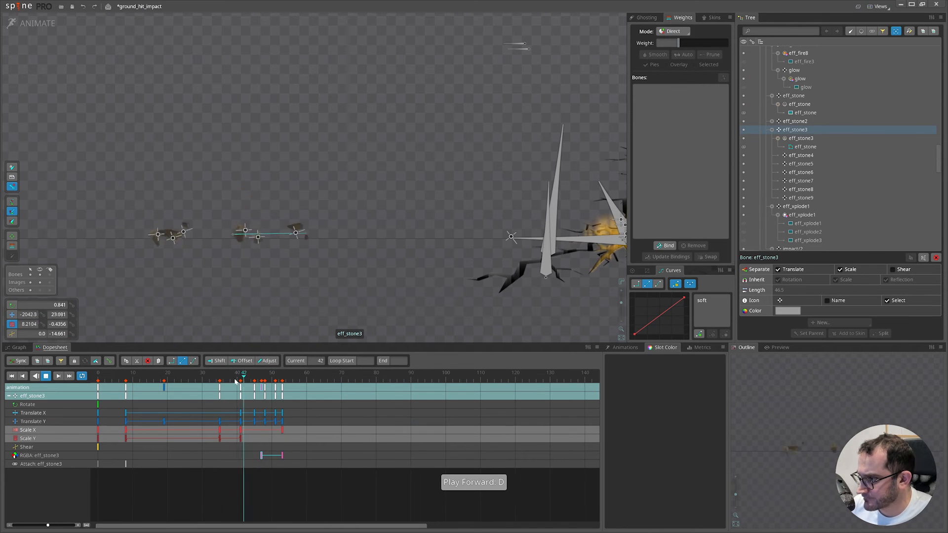
Try an ease-in curve on eff_stone3's fall from frame 35, preview it, and set the frame 35 key's curve to linear.
click(220, 378)
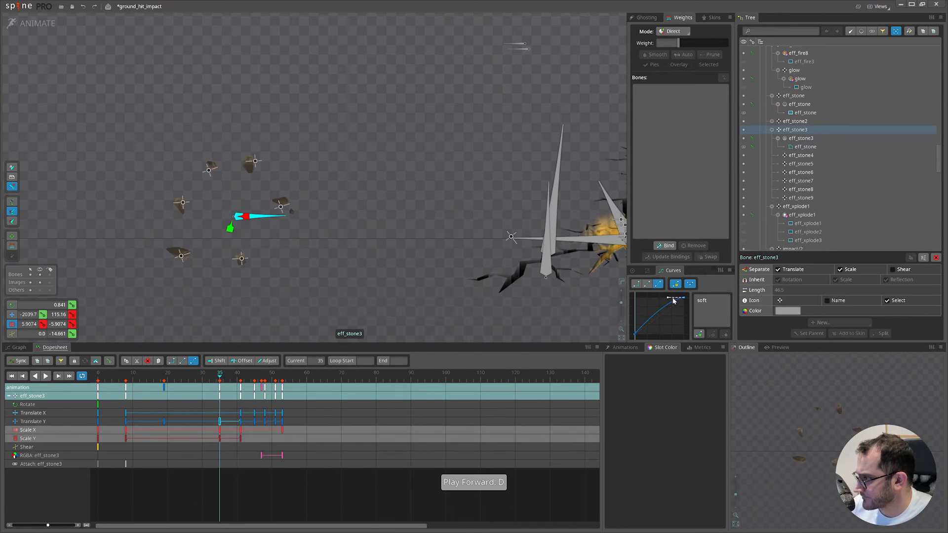
drag(213, 378, 223, 426)
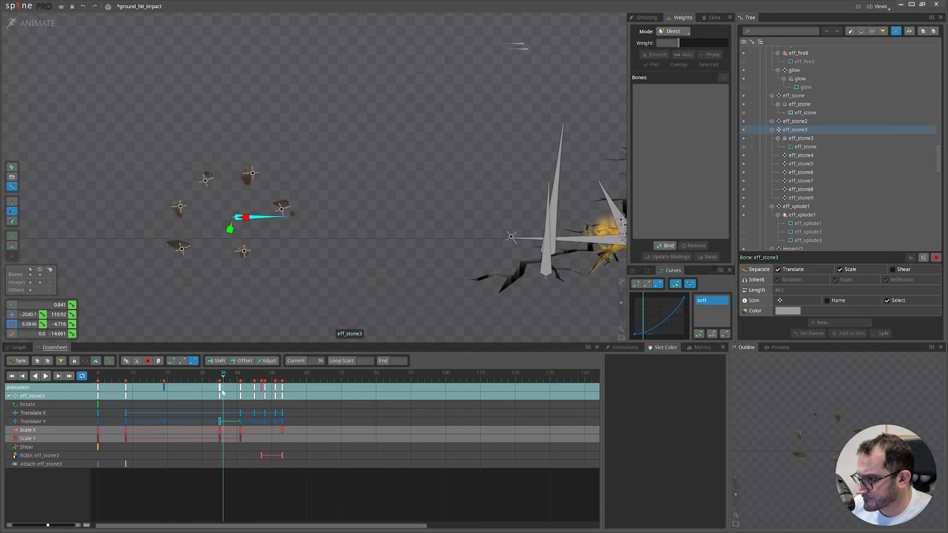
double_click(220, 388)
click(655, 331)
key(d)
key(d)
click(219, 378)
click(647, 284)
Shift eff_stone3's landing and bounce keys two frames earlier, starting at frame 39, and preview the fall.
click(223, 377)
mouse_move(240, 387)
mouse_down()
mouse_move(223, 377)
mouse_move(247, 386)
mouse_up()
key(d)
Key eff_stone3's Y scale at its bounces, apply the soft curve to the Scale Y keys from frame 39 to 51, and preview the result.
key(x)
click(265, 378)
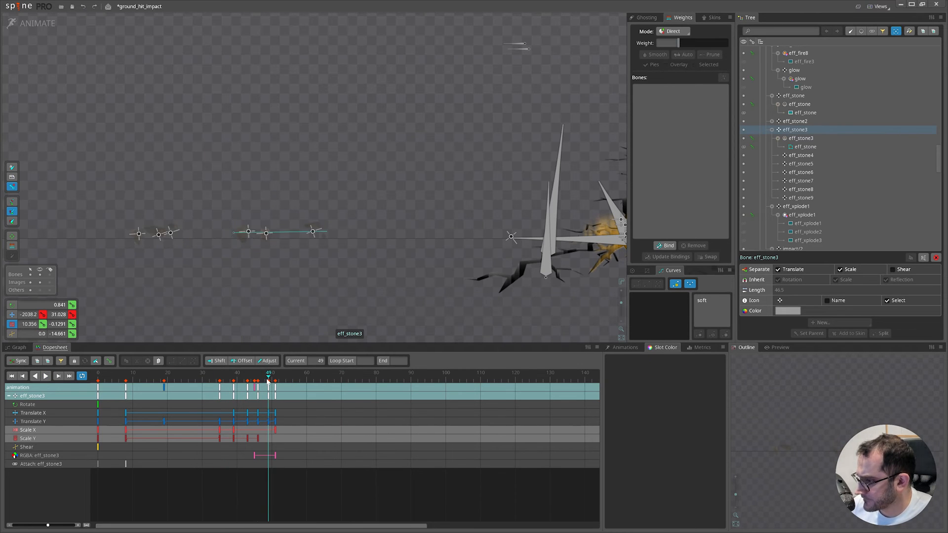
click(277, 399)
drag(285, 434, 228, 441)
key(d)
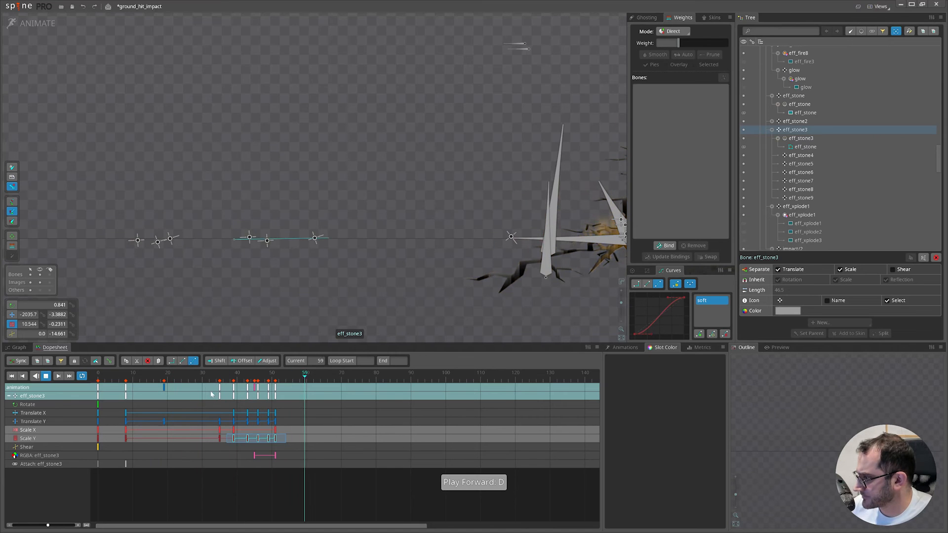
click(183, 383)
click(194, 379)
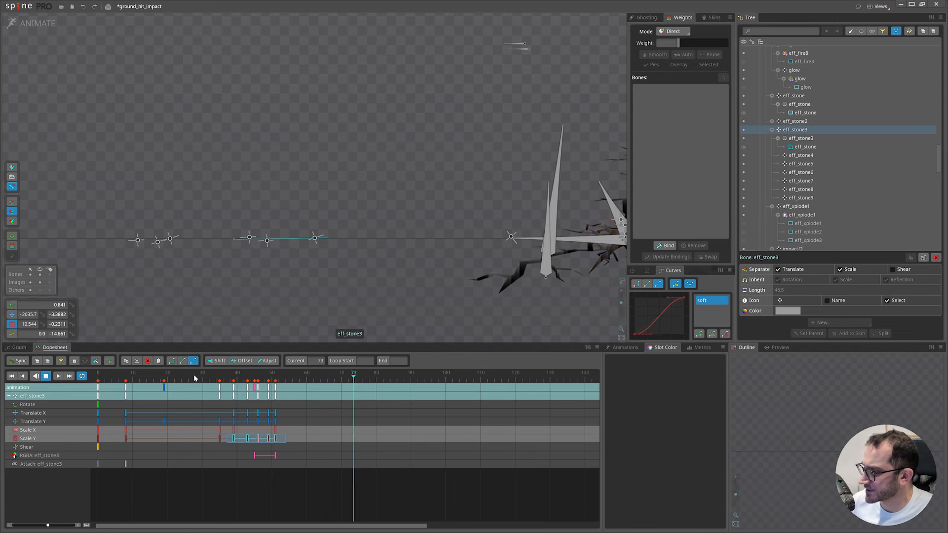
key(d)
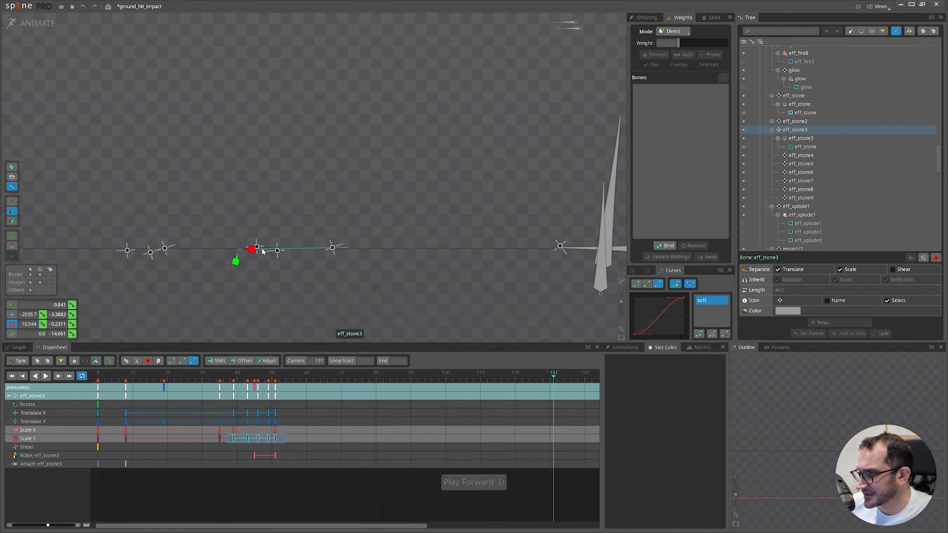
Play the whole effect with nothing selected and examine how the third stone cluster bursts and falls.
scroll(222, 265, down, 2)
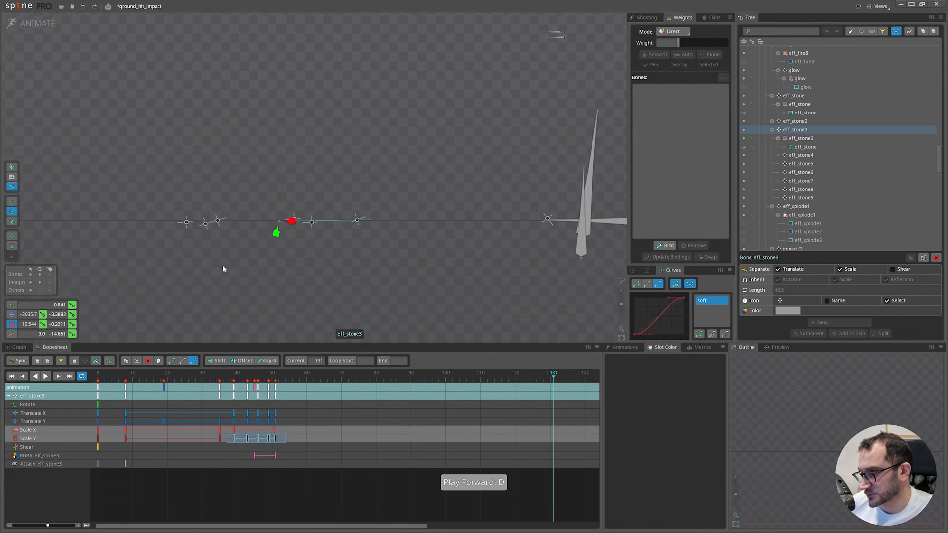
drag(368, 268, 303, 285)
drag(166, 378, 97, 381)
scroll(272, 281, down, 3)
drag(428, 177, 267, 311)
key(space)
key(d)
scroll(159, 297, up, 2)
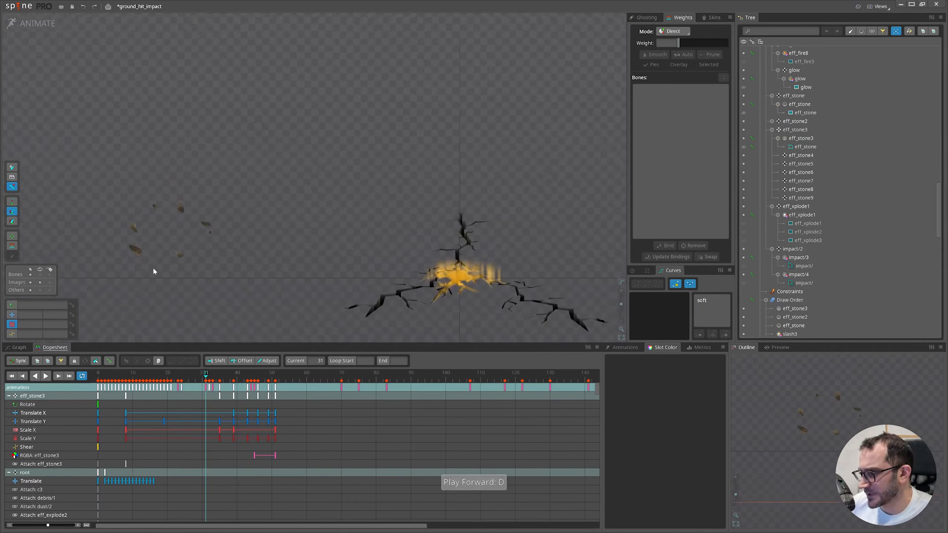
scroll(154, 292, up, 2)
Compress the timing of all eff_stone3 keys so the motion ends at frame 45, and check the landing pose.
drag(155, 378, 235, 398)
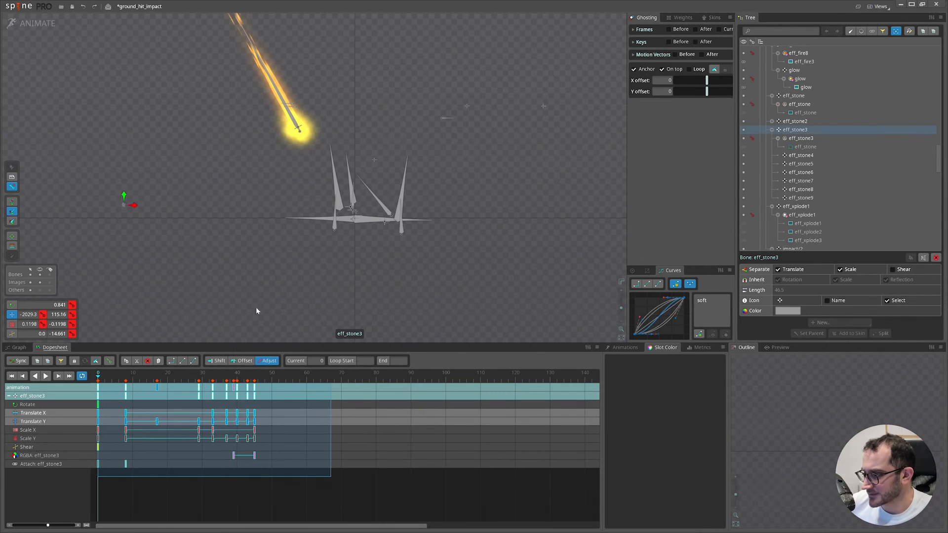
drag(311, 291, 296, 294)
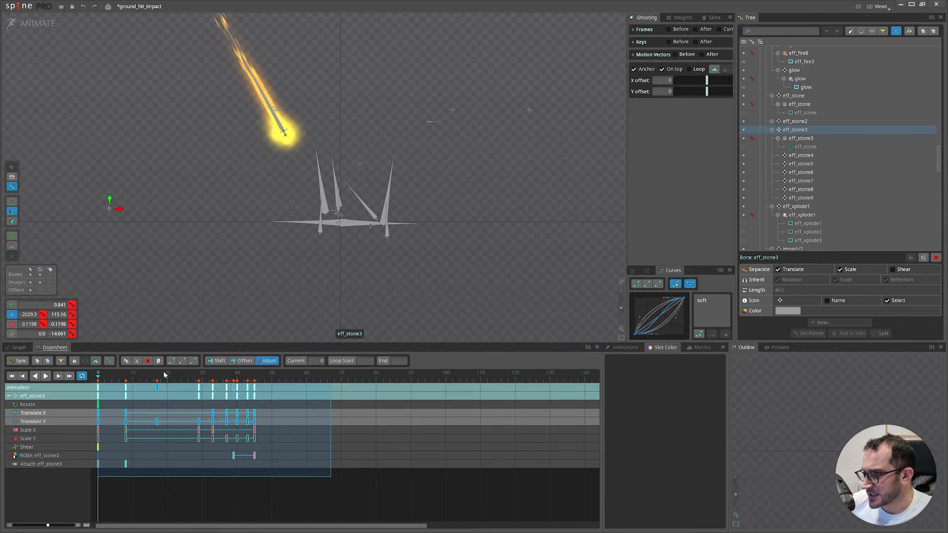
drag(162, 375, 219, 376)
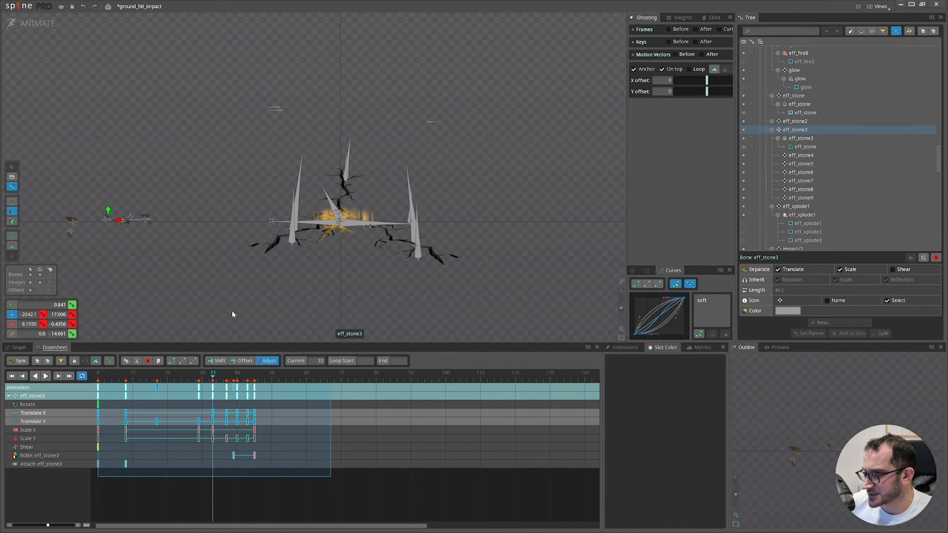
Preview the complete ground-hit effect with the bones deselected, and save the project.
drag(194, 304, 422, 298)
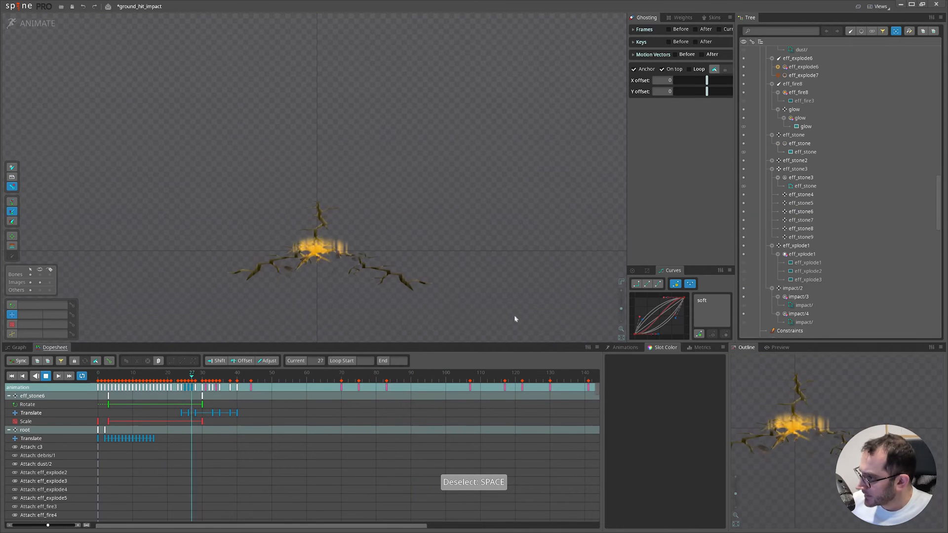
scroll(529, 314, down, 2)
drag(529, 314, 511, 327)
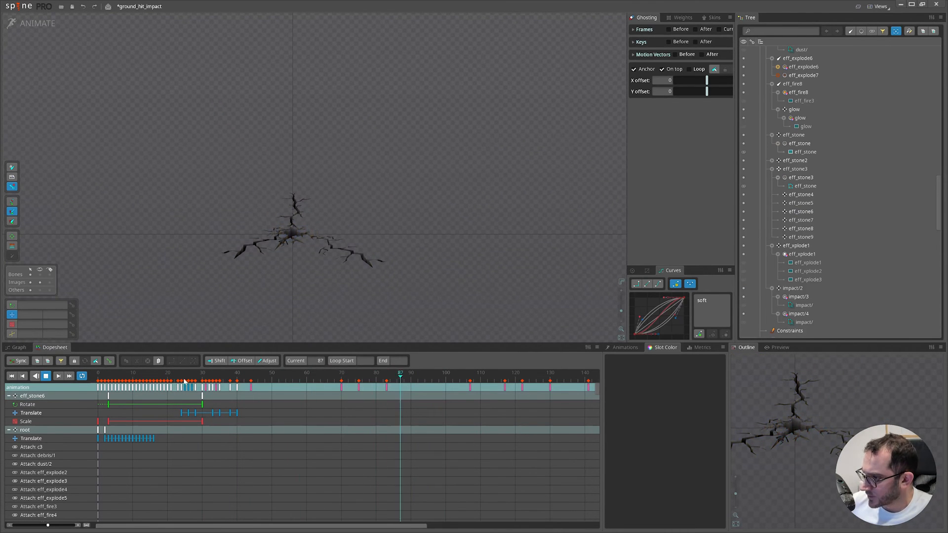
scroll(424, 294, down, 2)
drag(424, 294, 369, 325)
key(d)
key(ctrl+s)
Switch to Setup mode and locate the faint not04 smoke image among the laid-out attachments.
click(30, 23)
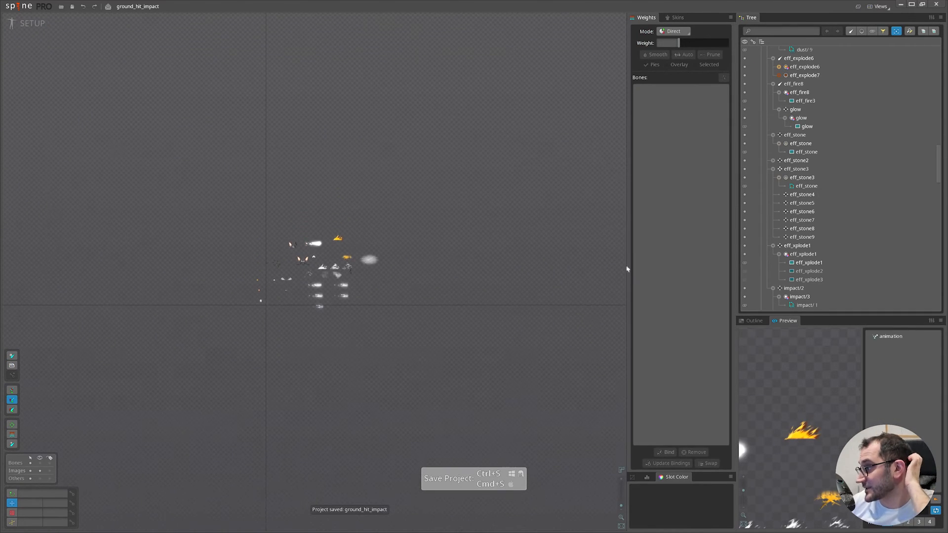
scroll(570, 396, down, 2)
drag(569, 395, 402, 328)
scroll(251, 257, up, 2)
scroll(226, 252, up, 5)
click(362, 259)
click(315, 253)
Create a bone under root at the centre of the not04 smoke image and attach the image to it.
click(810, 76)
scroll(836, 145, up, 3)
scroll(837, 145, up, 5)
click(782, 59)
scroll(340, 259, up, 3)
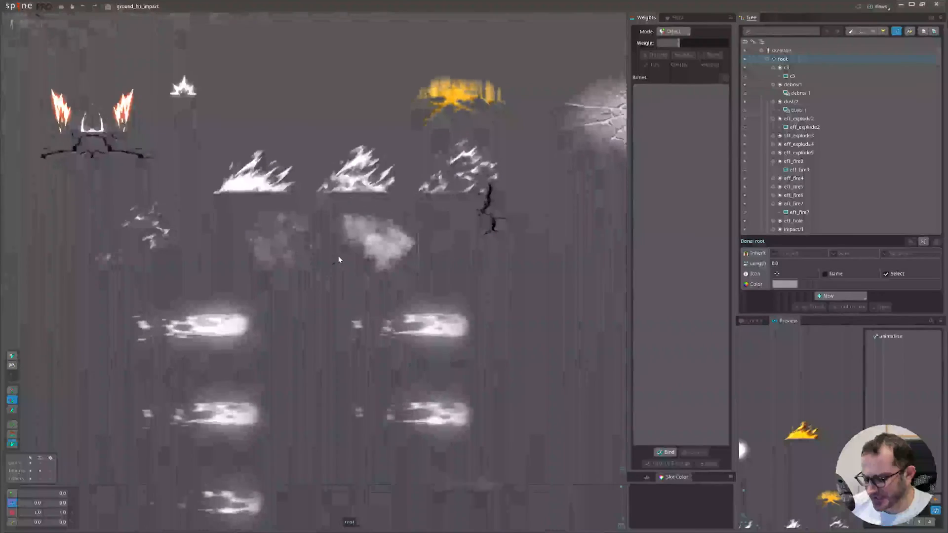
key(n)
click(274, 242)
scroll(324, 295, down, 2)
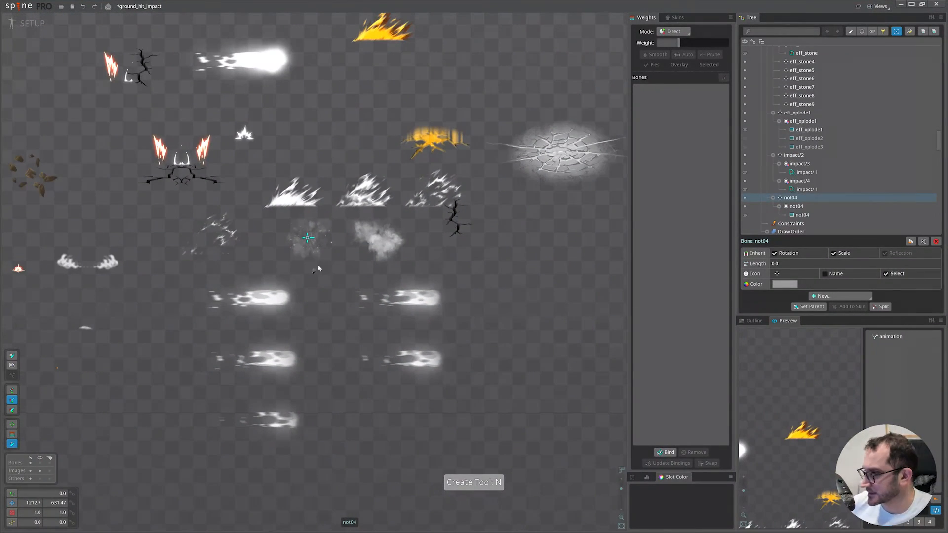
In Animate mode at frame 13, key not04's translation at -6.431, 33.278 on the impact centre and show its image.
click(31, 25)
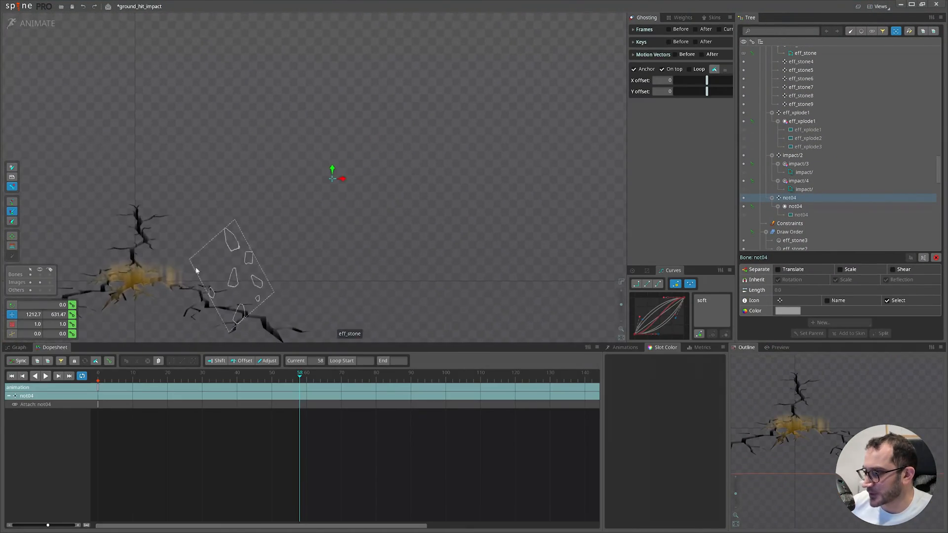
drag(102, 376, 144, 380)
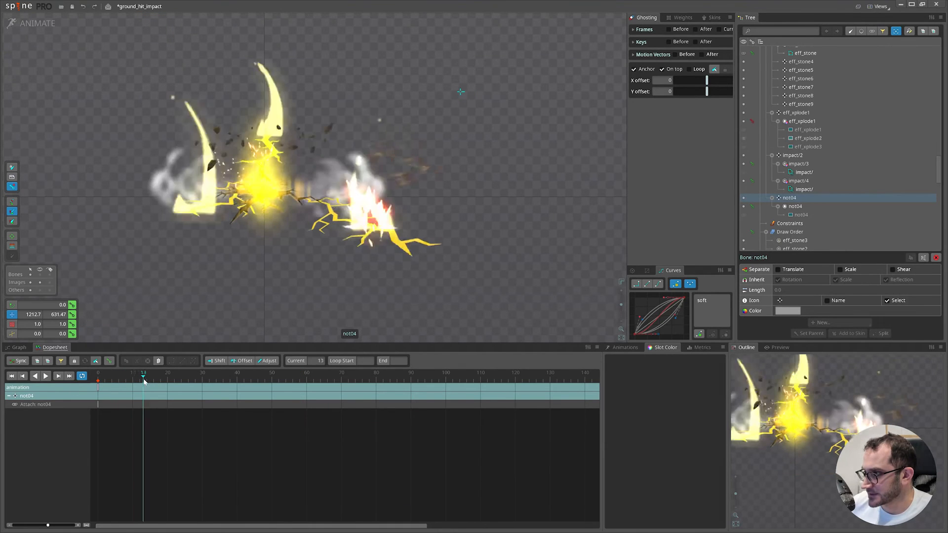
drag(549, 181, 358, 278)
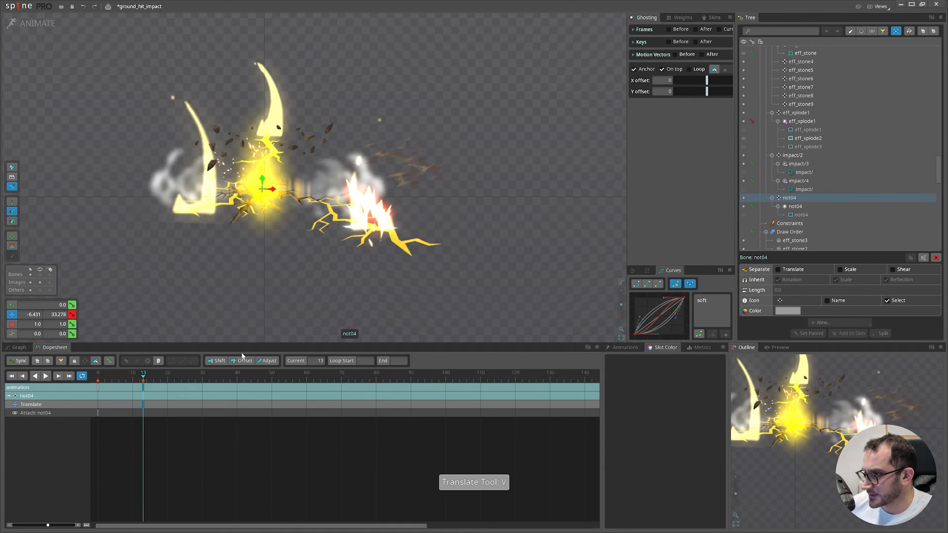
click(744, 214)
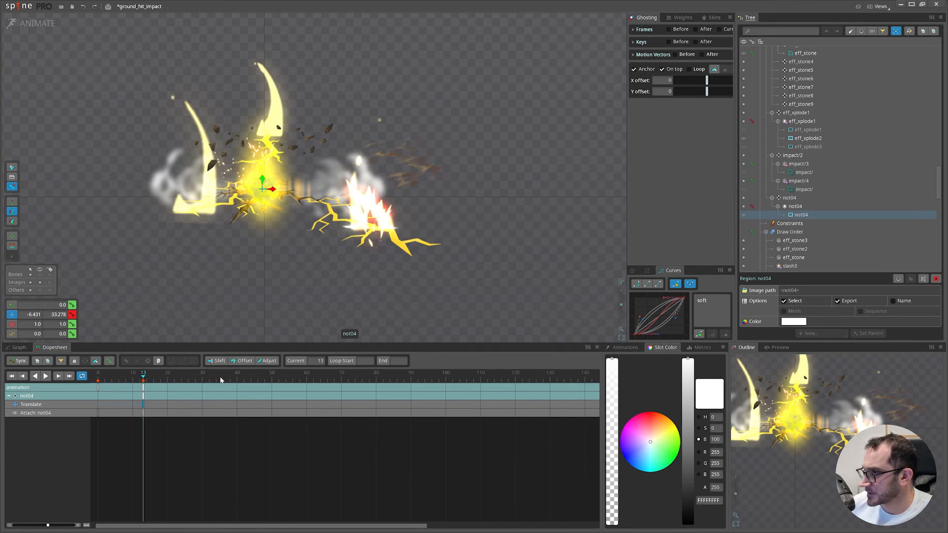
At frame 53, key not04 scaled up to 5.9889 and moved above the impact to 67.964, 399.18.
drag(143, 378, 282, 377)
key(x)
drag(346, 291, 613, 247)
key(v)
drag(564, 276, 574, 222)
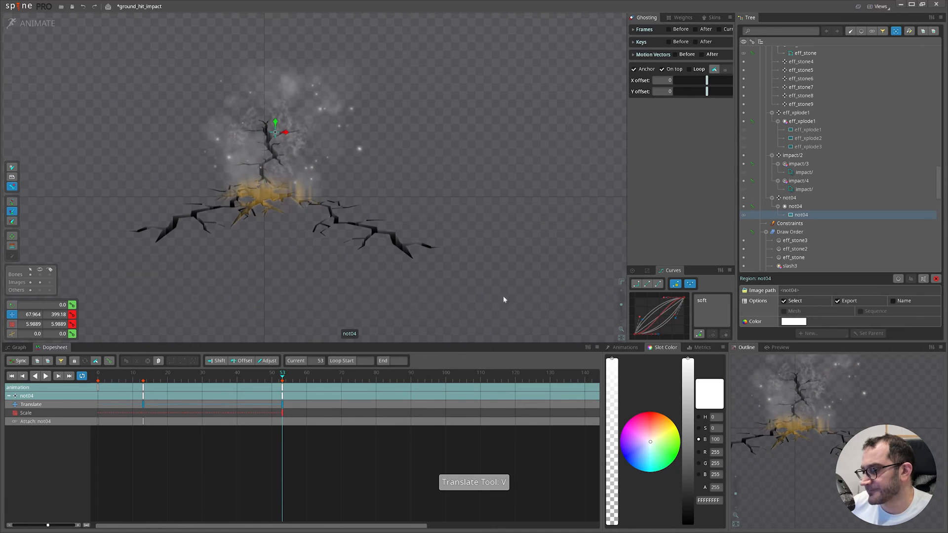
Key not04's scale of 1.0 at frame 13 and apply the soft preset as an ease-out curve to the frame 13 keys.
click(145, 380)
key(ctrl+shift+l)
drag(144, 380, 288, 379)
drag(175, 385, 126, 443)
click(707, 302)
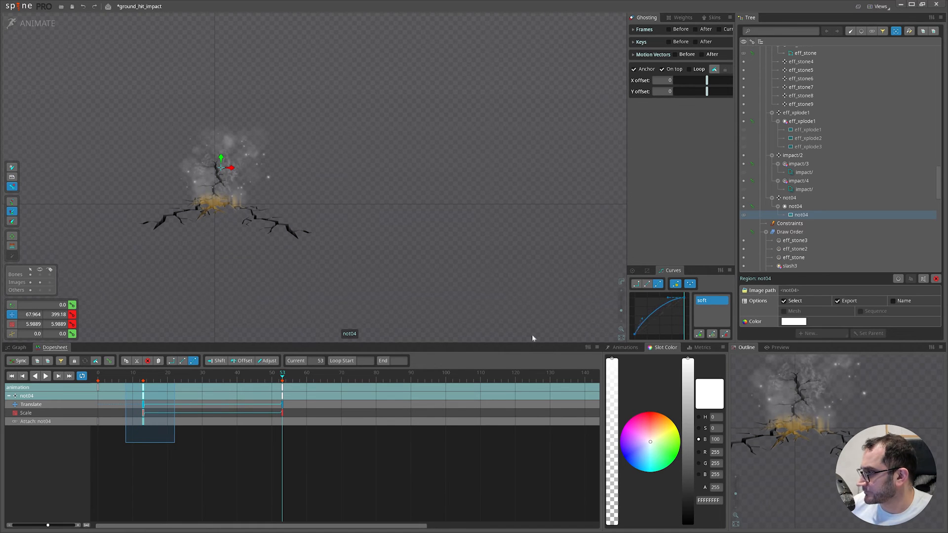
Move not04's end keys to frame 60, fade its alpha from 255 at frame 49 to 0 at frame 60, and preview it.
drag(286, 389, 283, 389)
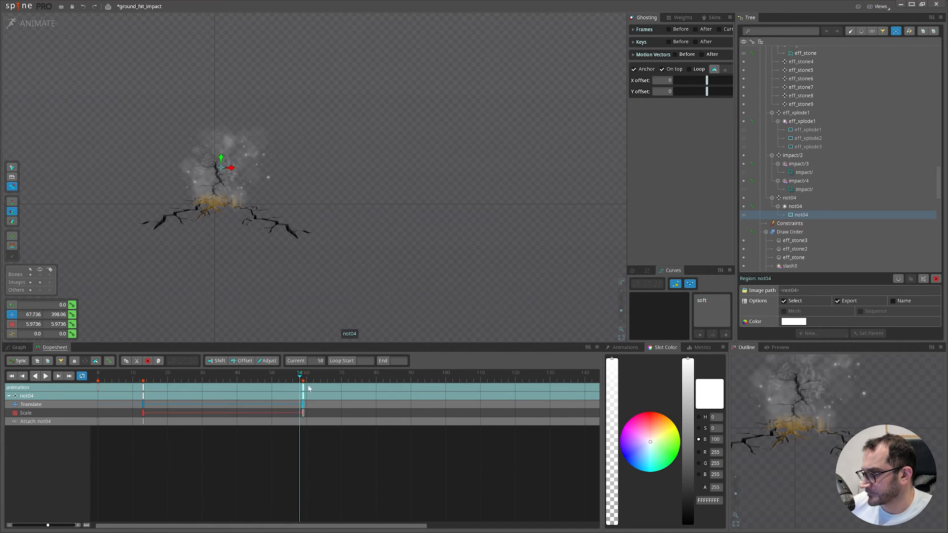
drag(617, 416, 617, 417)
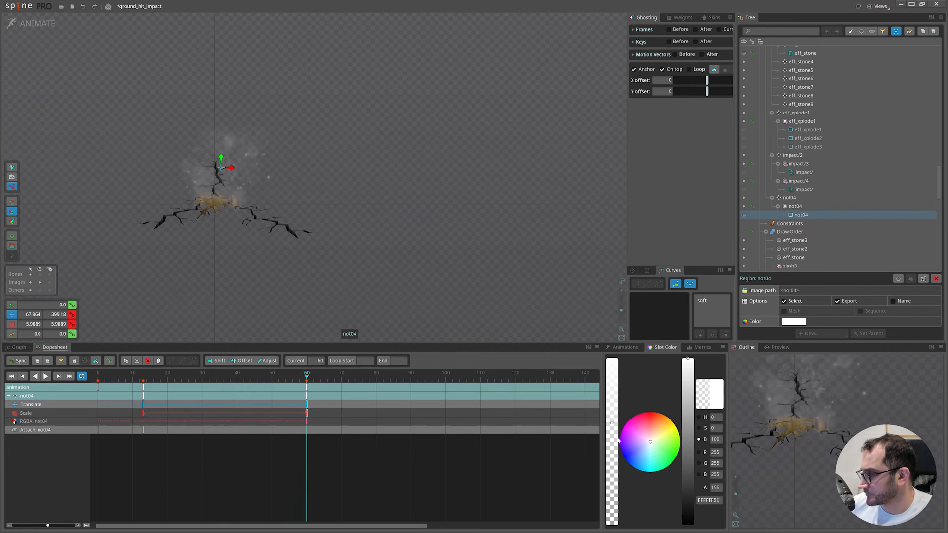
click(270, 379)
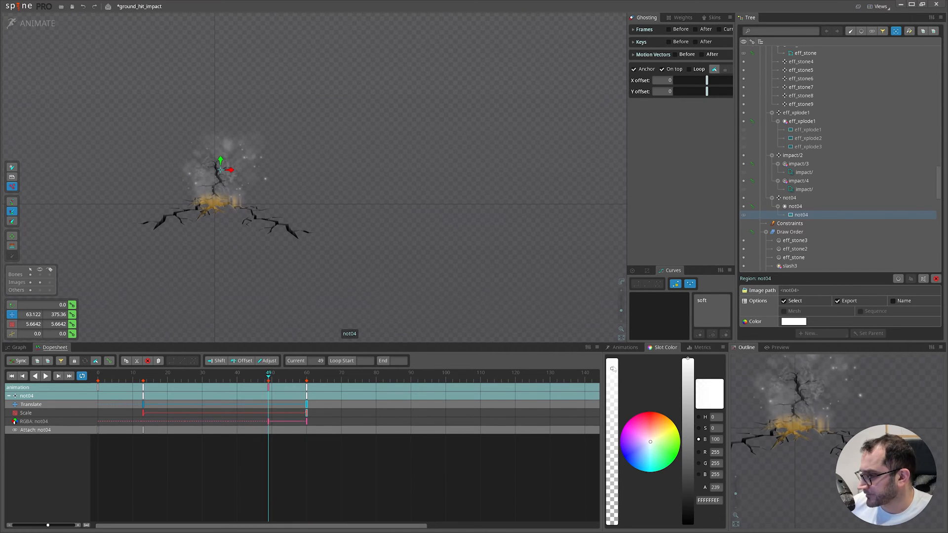
drag(228, 379, 238, 395)
key(d)
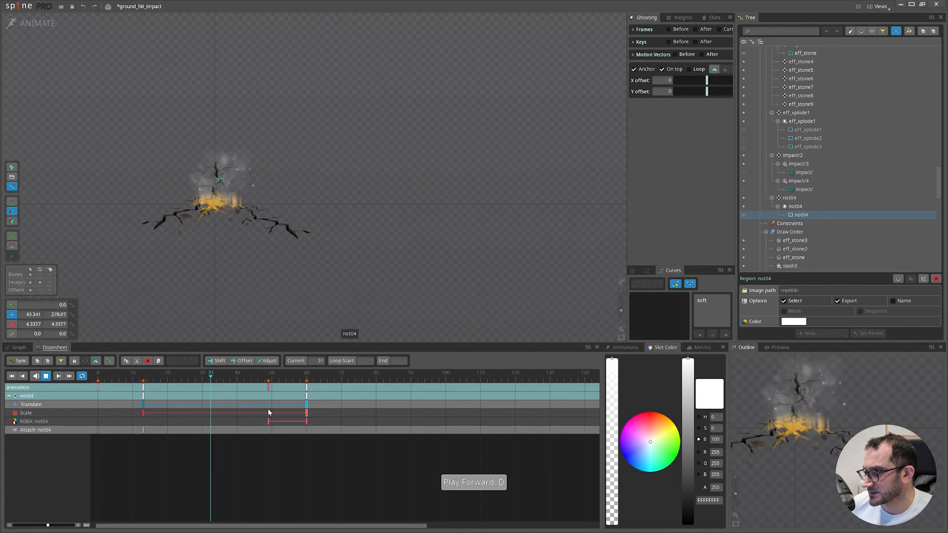
key(d)
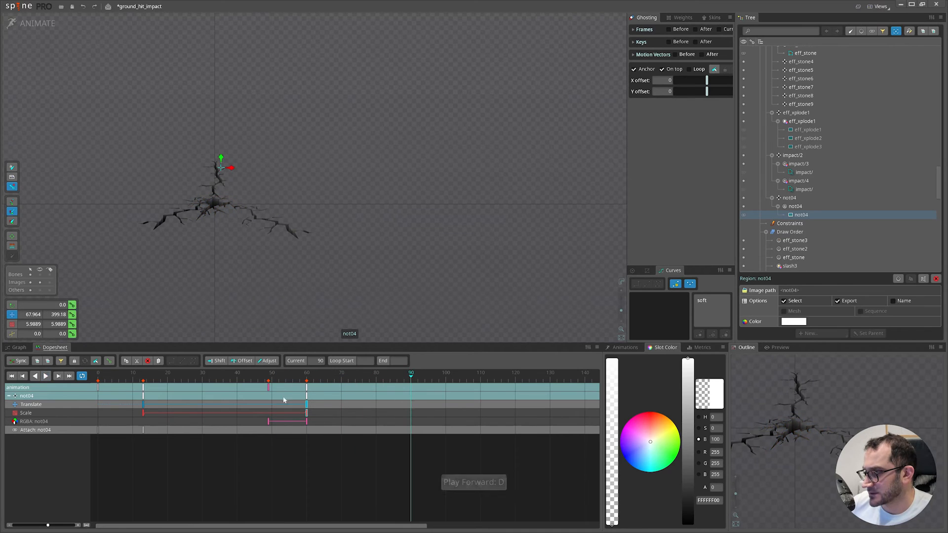
Move not04's fade-start key to frame 69 and its end keys to frame 80, and preview the slower smoke.
drag(268, 392, 272, 392)
drag(343, 397, 338, 395)
drag(263, 379, 101, 379)
key(d)
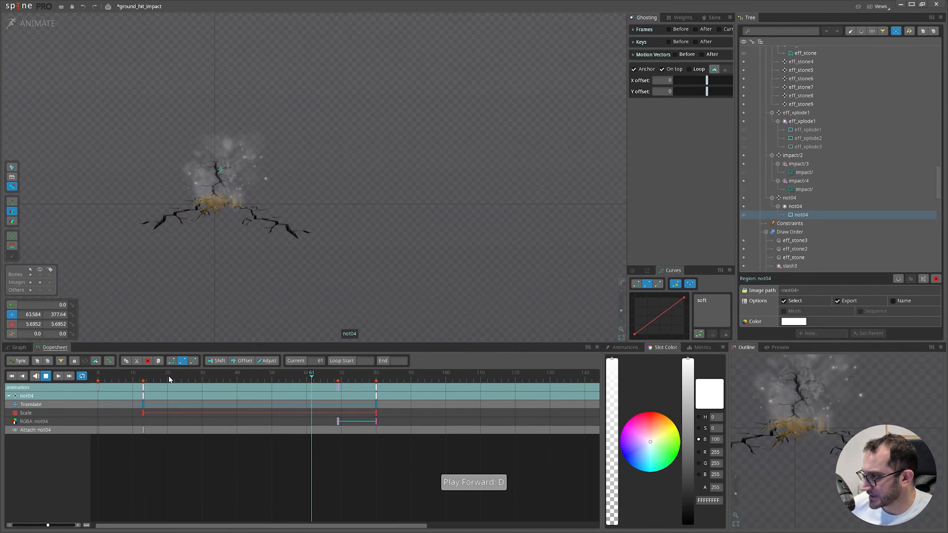
Return to frame 13 and key a shear of -17.861 on not04.
click(148, 381)
drag(145, 385, 143, 386)
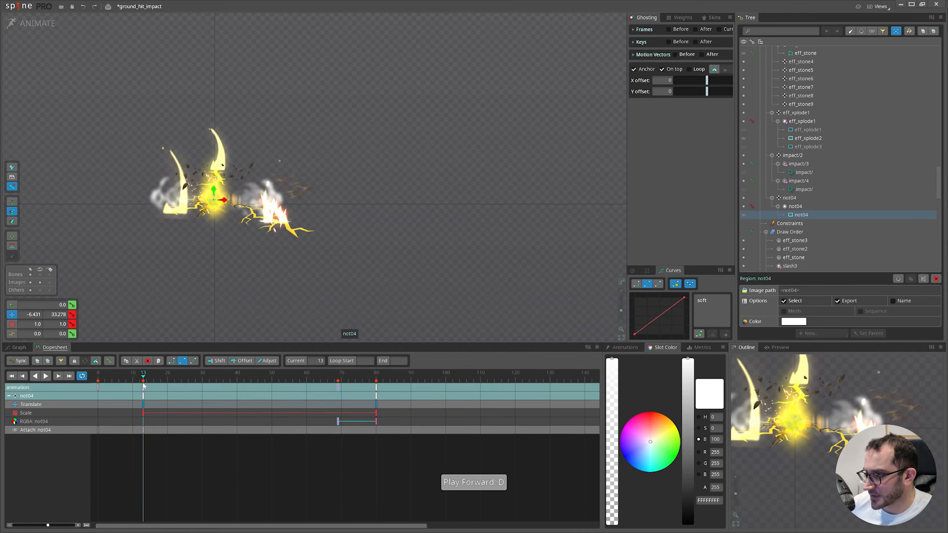
scroll(228, 228, up, 3)
key(b)
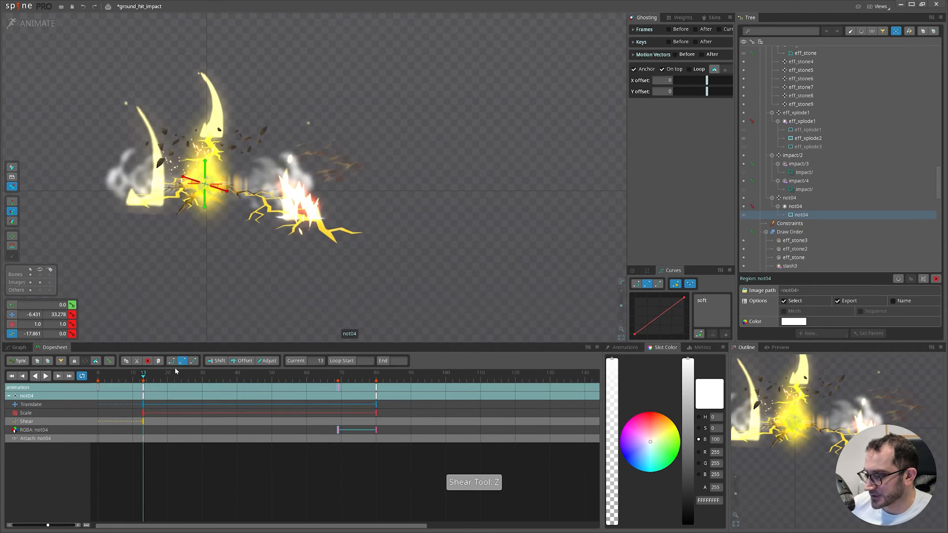
Key not04's shear at 14.445 and 25.741 at frame 80, and set its shear Y to -30.719 at frame 13.
drag(149, 379, 371, 382)
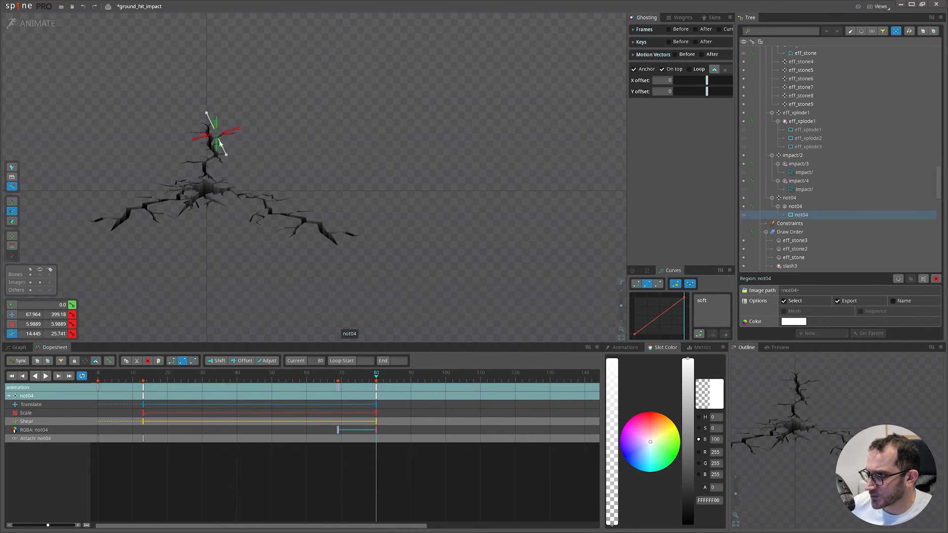
click(144, 379)
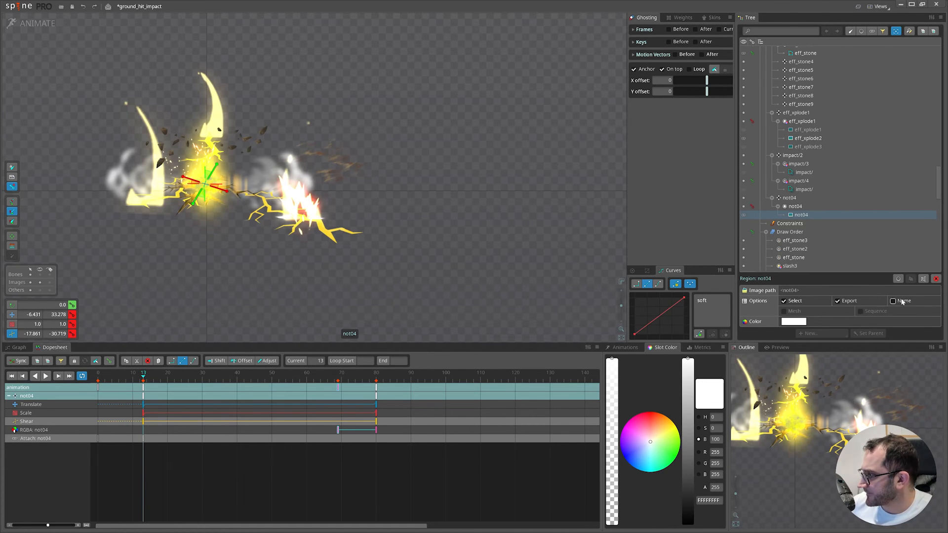
Separate the not04 bone's shear and scale timelines into individual X and Y channels.
click(795, 198)
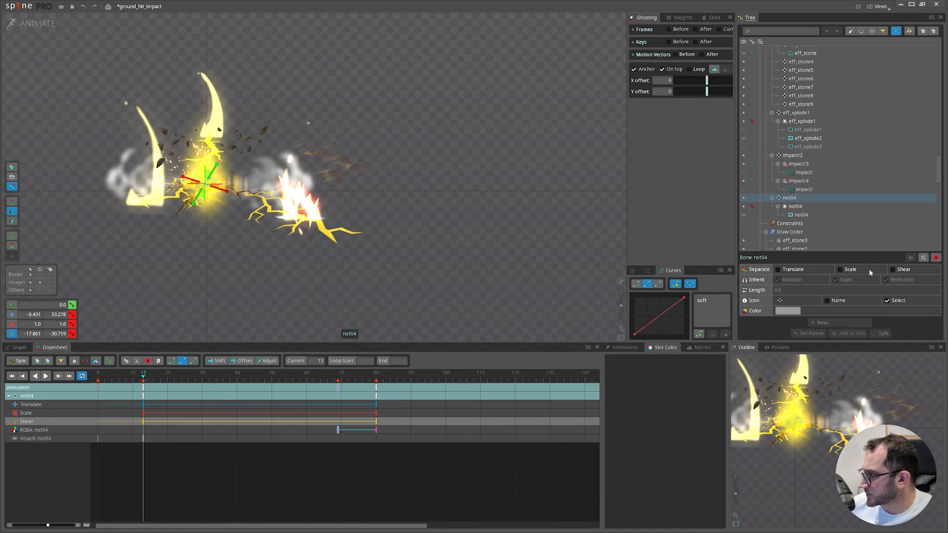
click(893, 269)
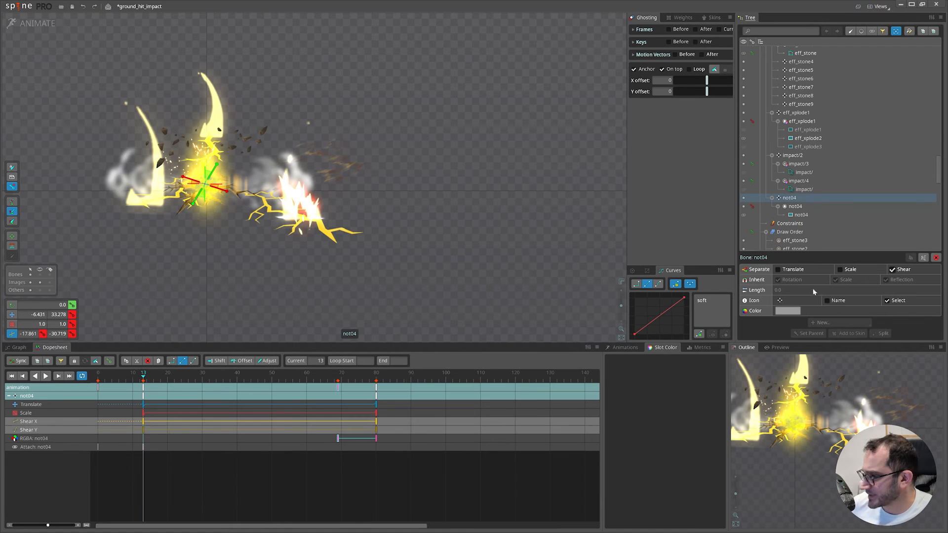
click(840, 270)
Apply the soft preset, reshaped as an ease-out, to not04's scale Y and shear Y keys at frame 13, and preview it.
drag(144, 424, 165, 423)
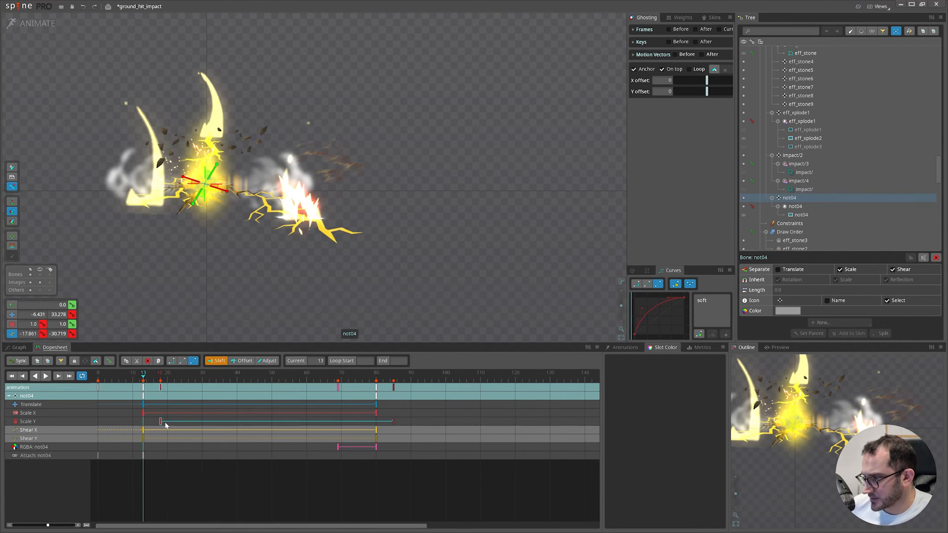
key(ctrl+z)
drag(171, 418, 143, 426)
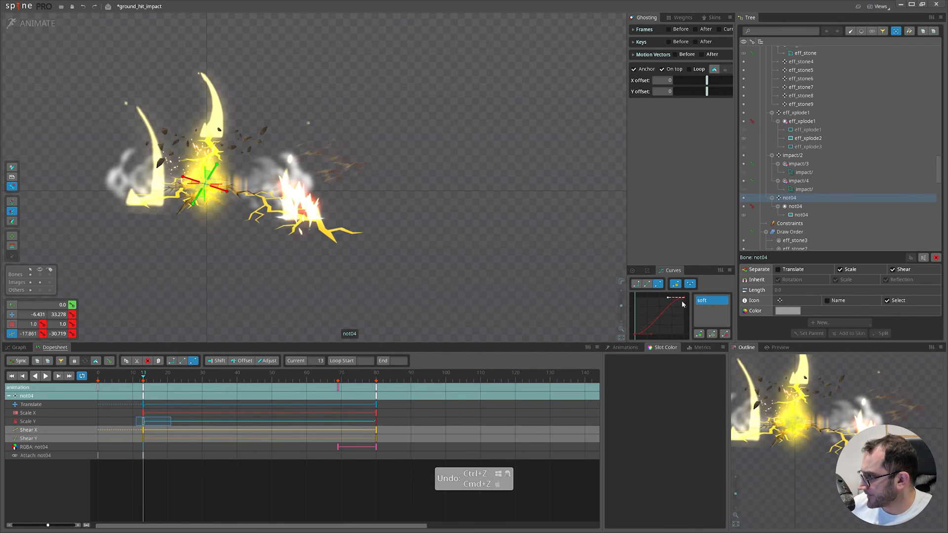
drag(157, 409, 137, 417)
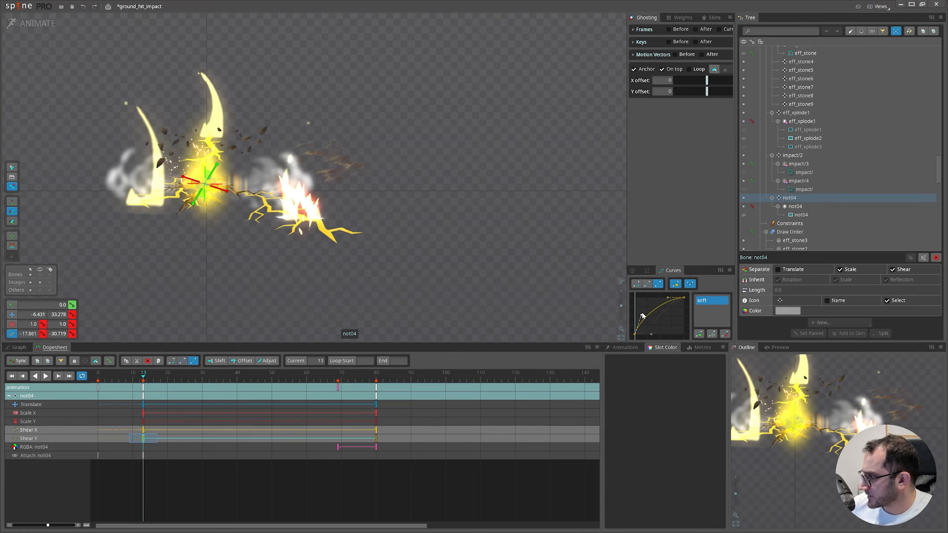
drag(137, 377, 290, 382)
key(d)
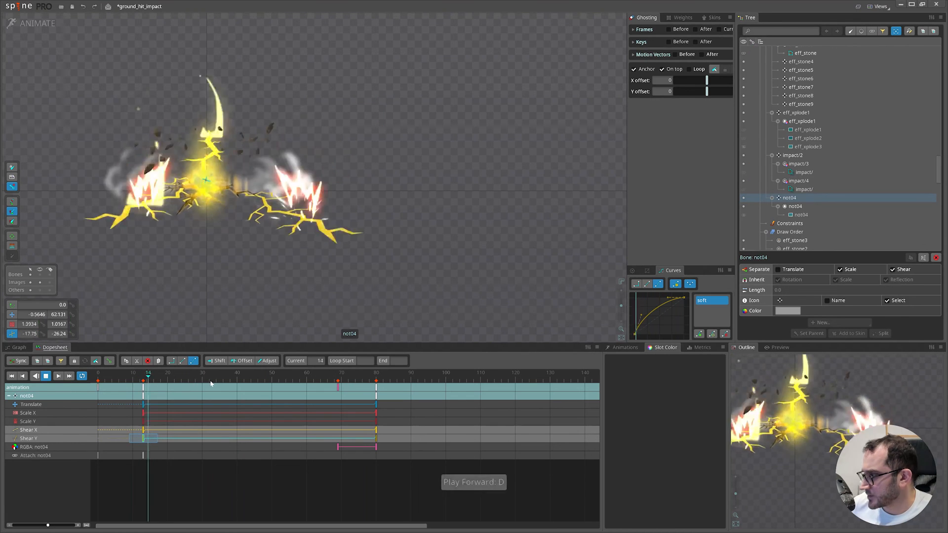
key(d)
Give not04's scale X and scale Y keys at frame 13 the same soft ease-out curve and preview the smoke.
drag(144, 379, 229, 380)
drag(167, 410, 138, 420)
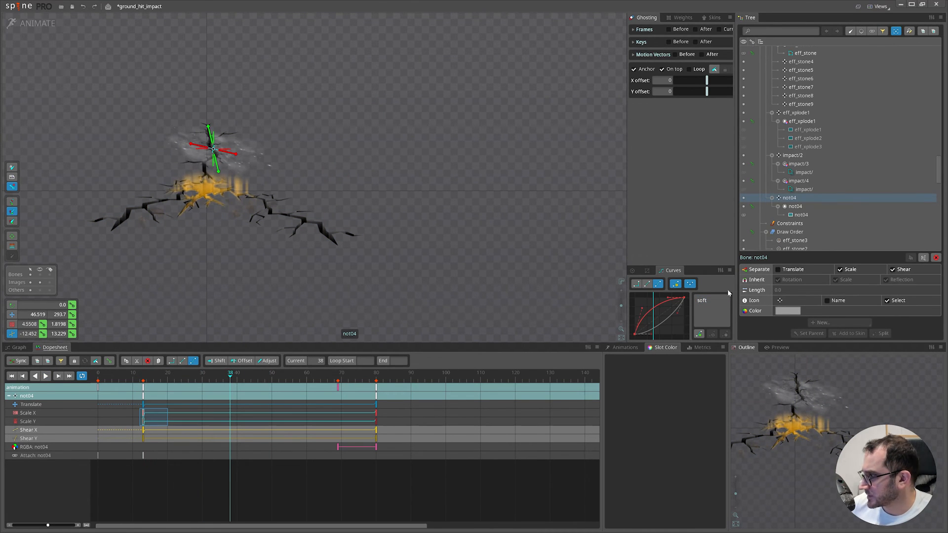
drag(160, 409, 139, 420)
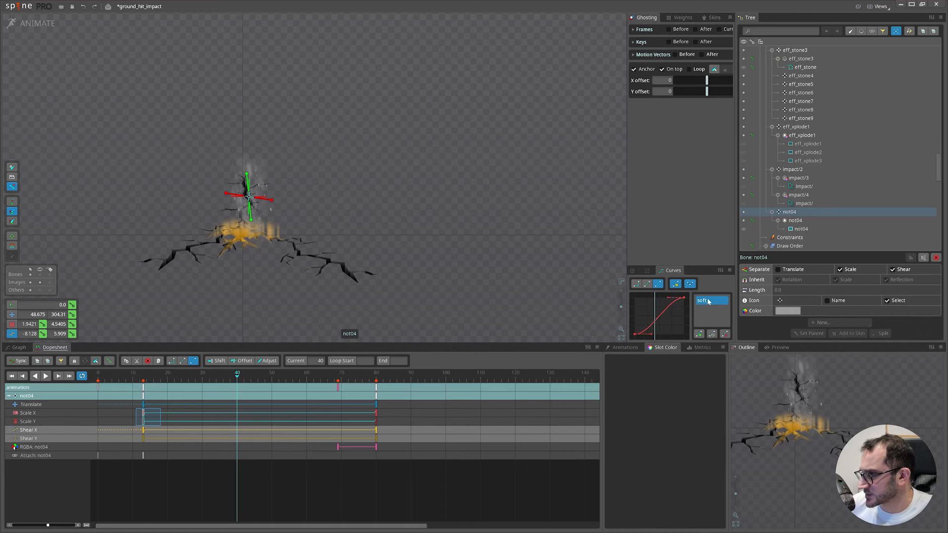
mouse_move(236, 379)
mouse_down()
mouse_move(219, 379)
mouse_move(241, 380)
mouse_up()
drag(650, 339, 643, 319)
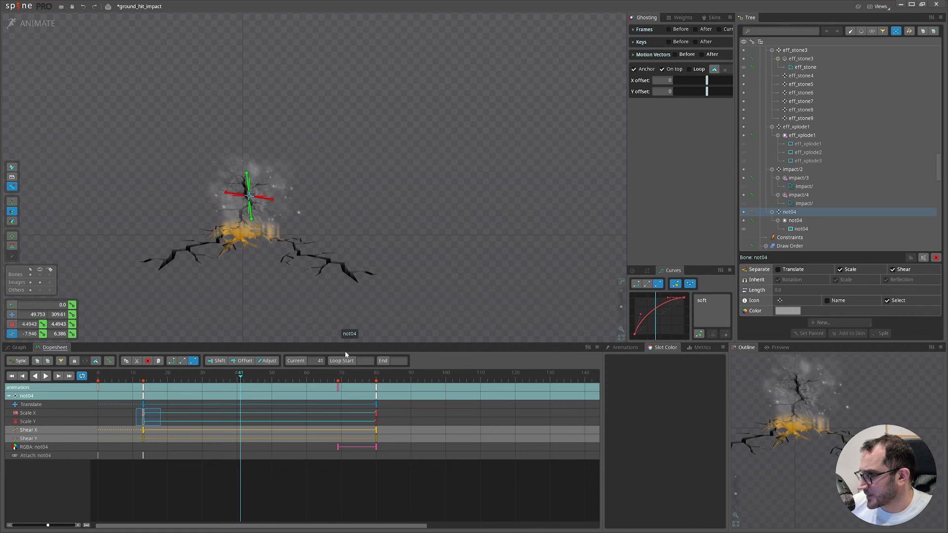
key(d)
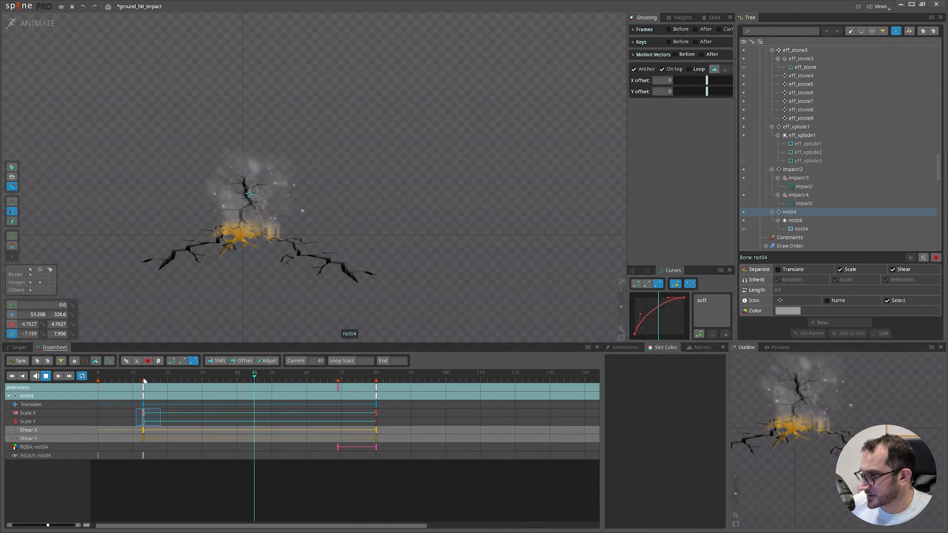
key(d)
drag(147, 377, 303, 380)
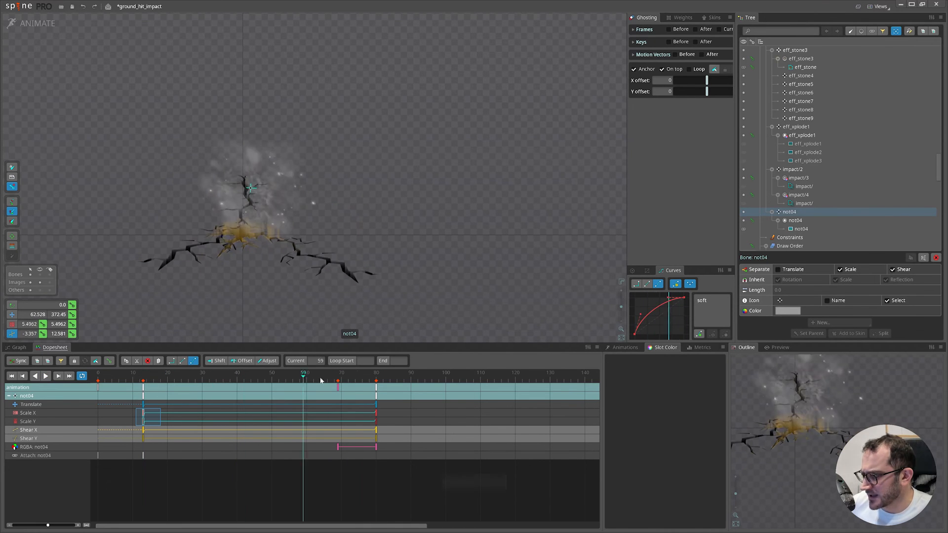
Move not04's alpha fade keys to about frames 83 and 94, and key its rotation at 108.842 on frame 80 and 0 on frame 13.
click(376, 379)
drag(335, 452, 384, 451)
key(c)
drag(480, 300, 260, 102)
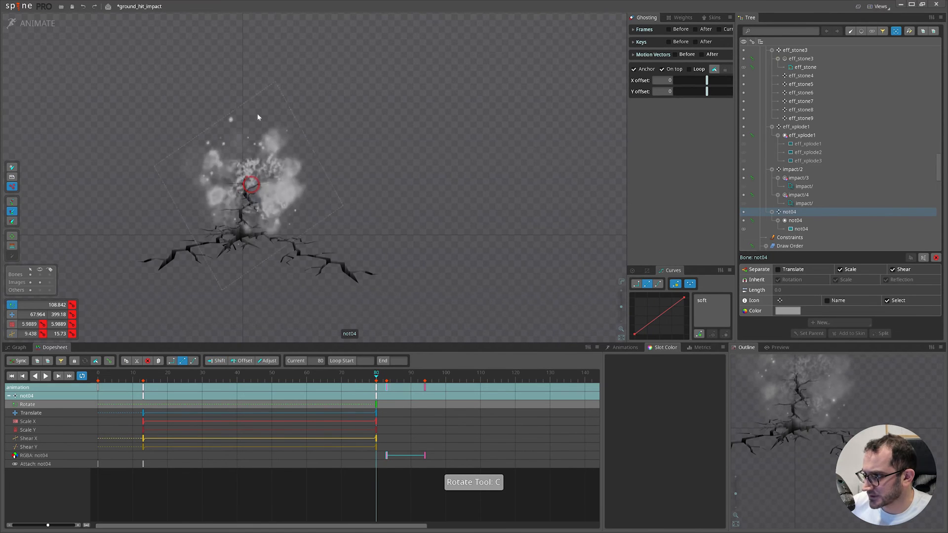
click(143, 380)
click(72, 304)
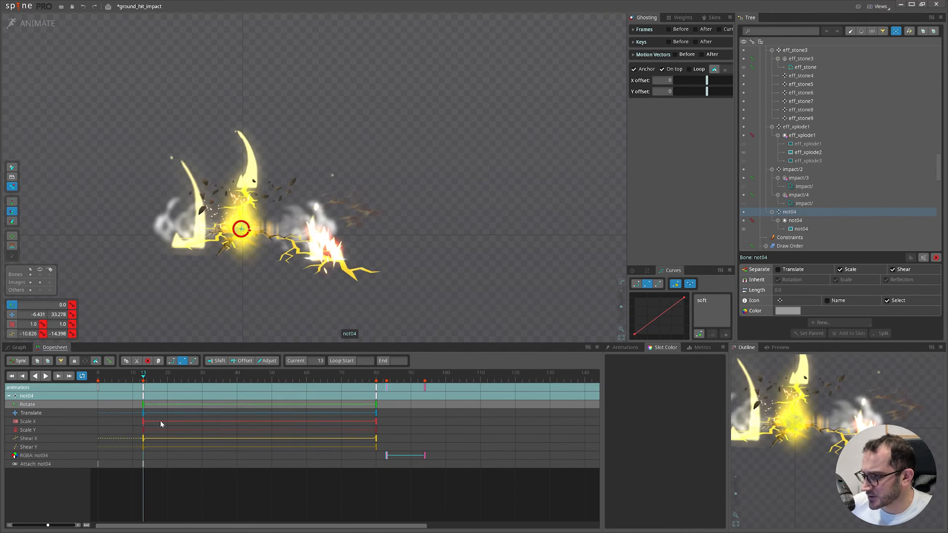
Apply the soft preset to not04's frame 13 rotation key, reshape it as an ease-out, and preview the spin.
key(d)
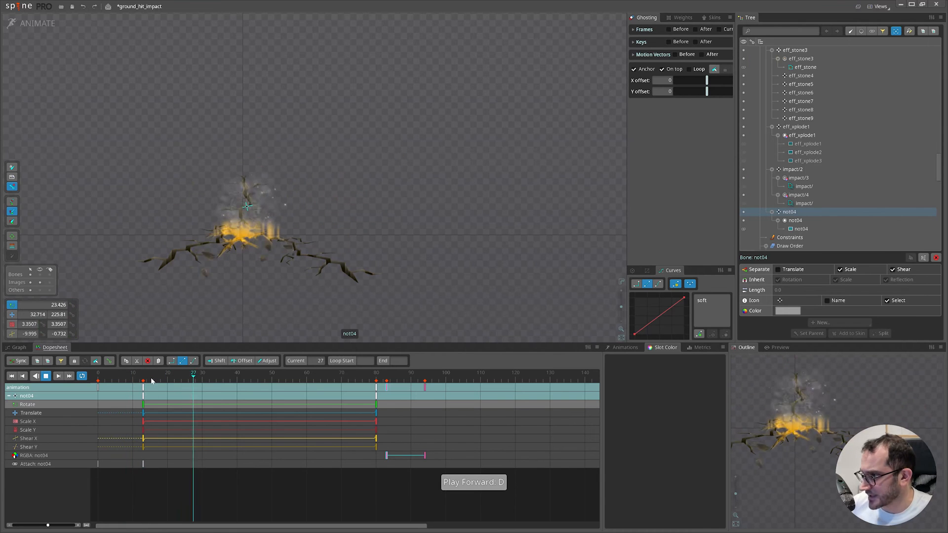
key(d)
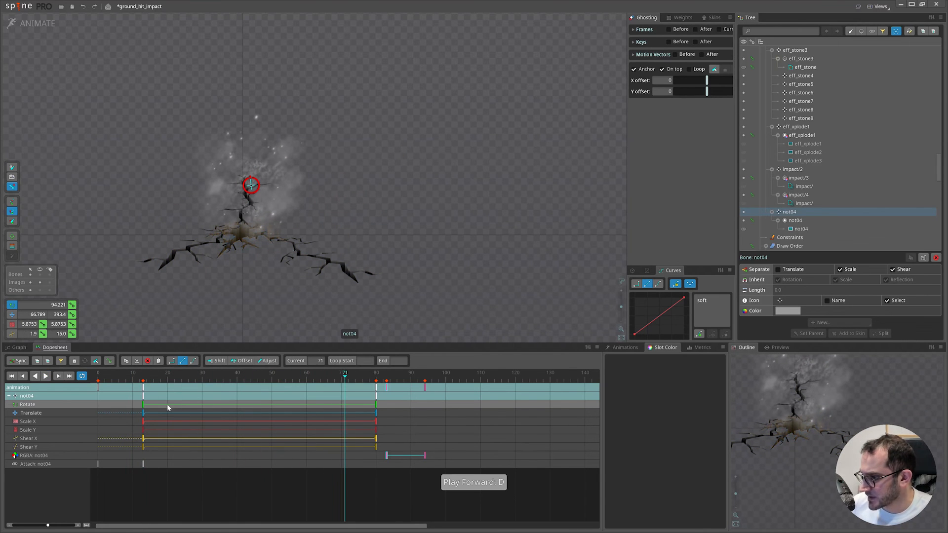
click(702, 300)
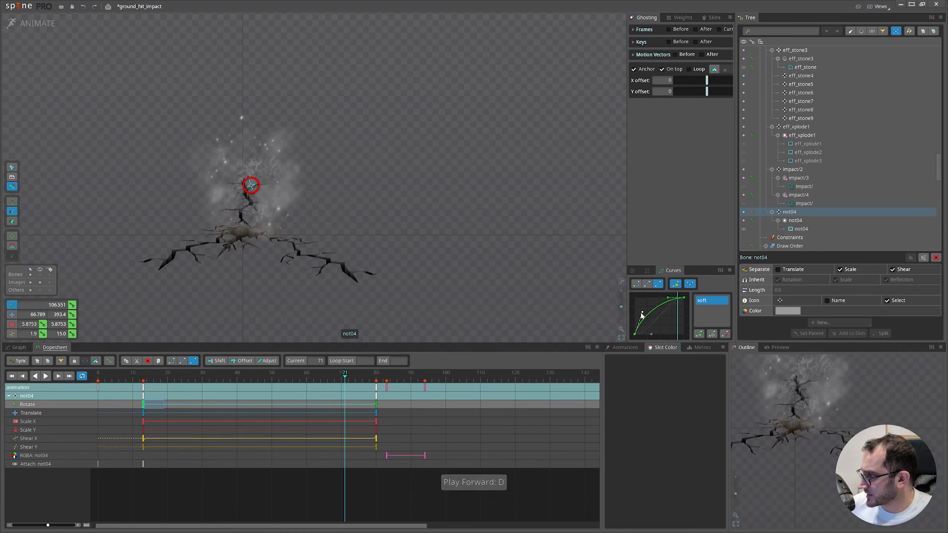
key(d)
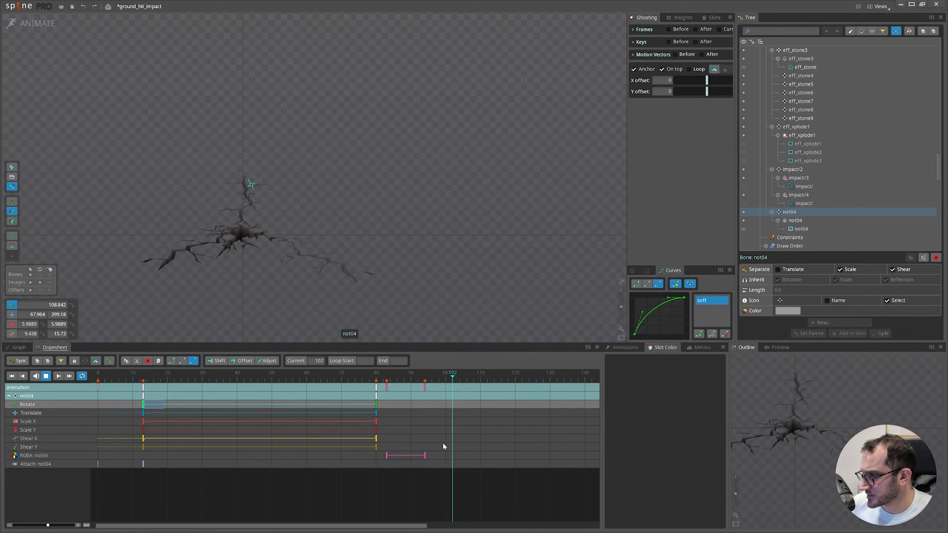
Move not04's alpha fade keys to about frames 55 and 80 and preview the earlier fade.
drag(388, 457, 289, 455)
key(d)
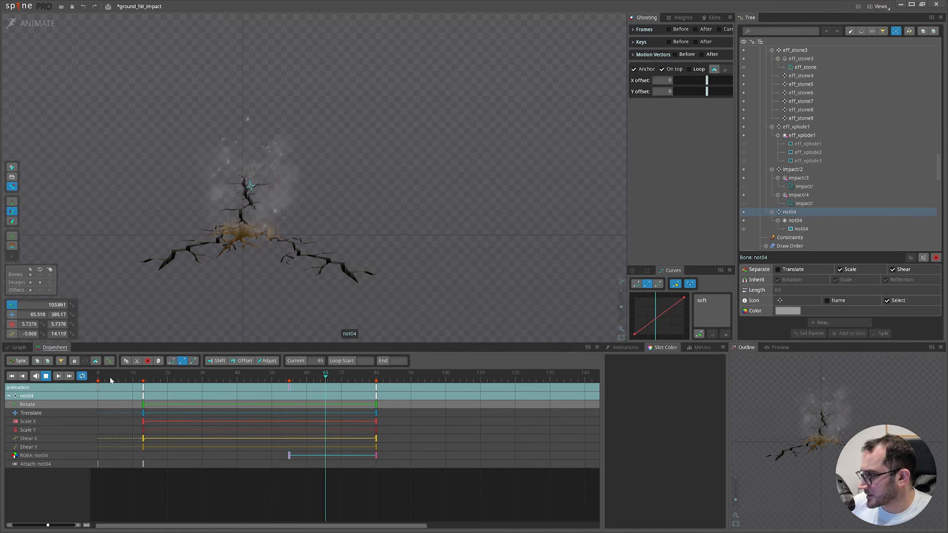
key(d)
Set not04's rotation to 62.578 at frame 80 and preview the gentler spin.
double_click(143, 404)
mouse_move(146, 378)
mouse_down()
mouse_move(261, 380)
mouse_move(140, 390)
mouse_up()
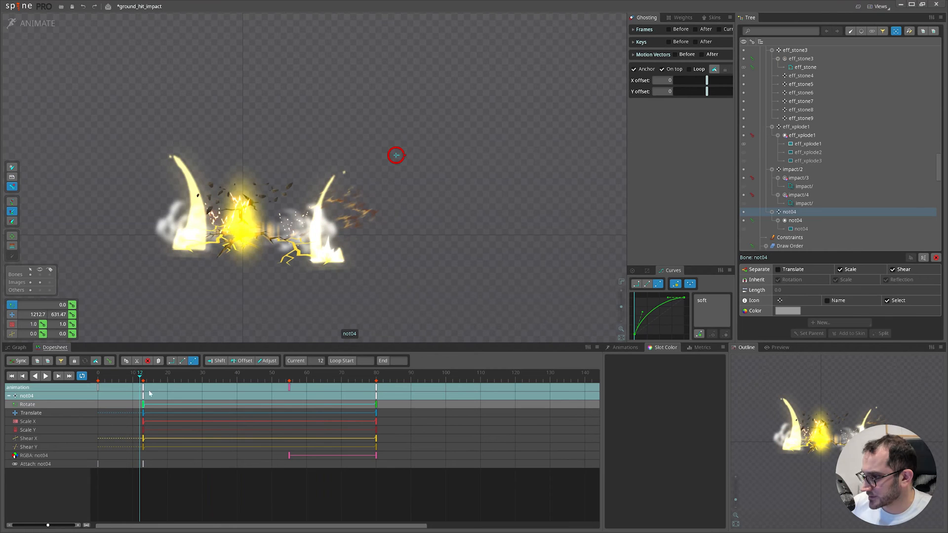
click(355, 379)
click(376, 388)
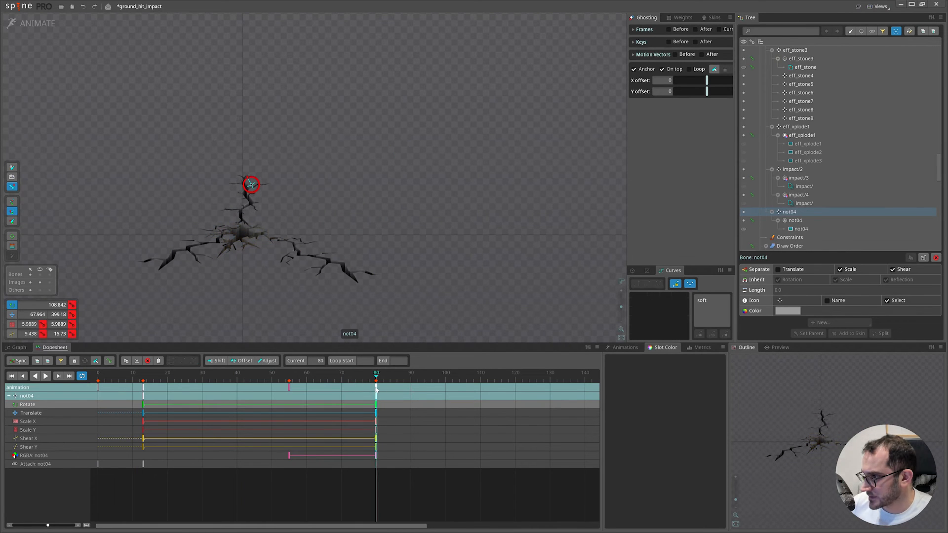
key(c)
key(d)
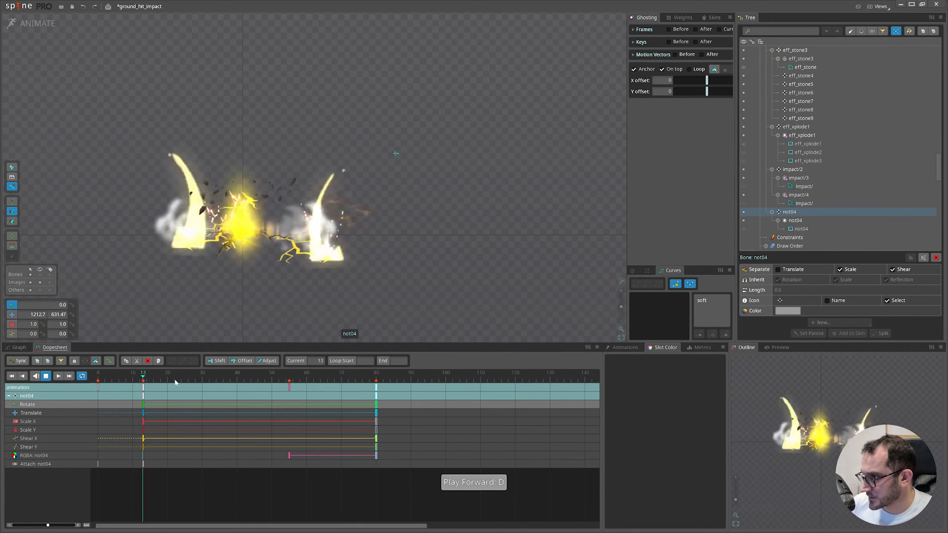
click(379, 391)
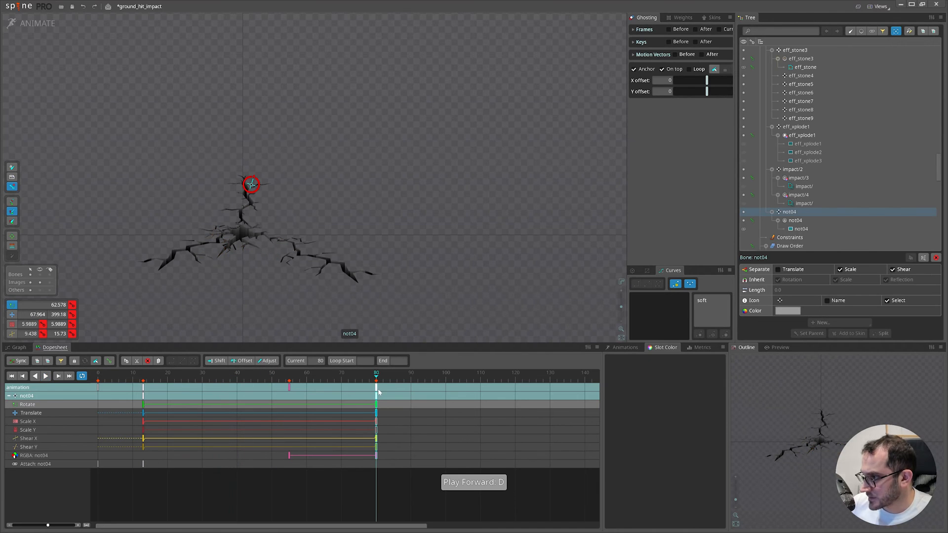
Reapply the soft preset to not04's frame 13 rotation key with a shallower ease-out curve and preview it.
key(c)
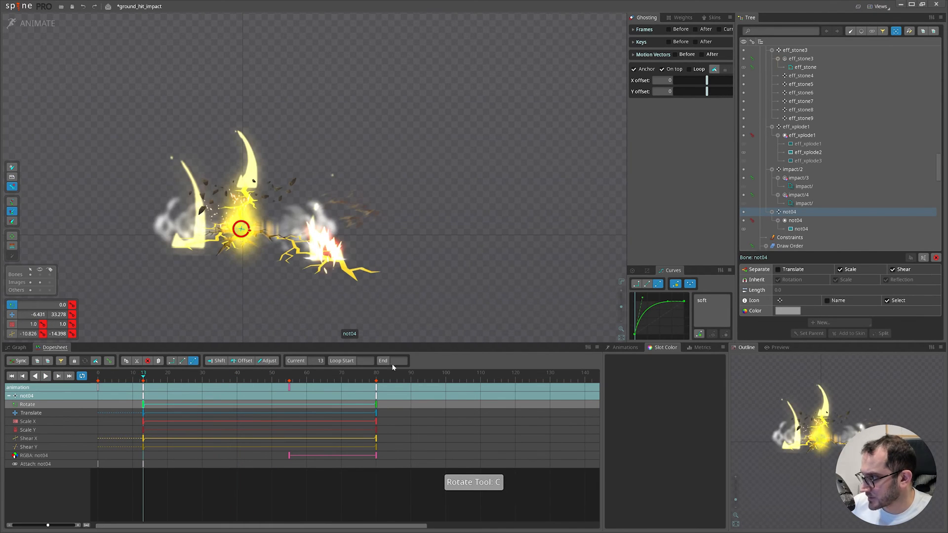
drag(650, 331, 644, 327)
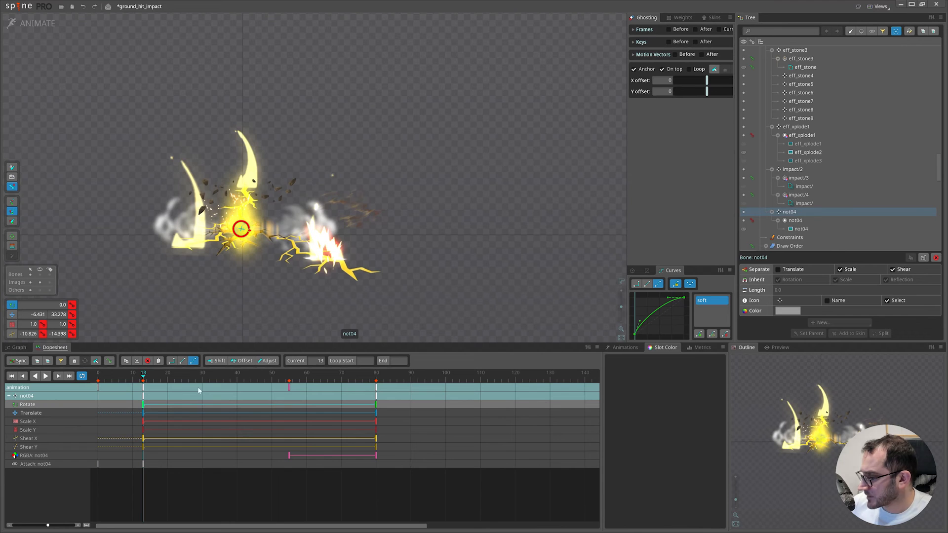
key(d)
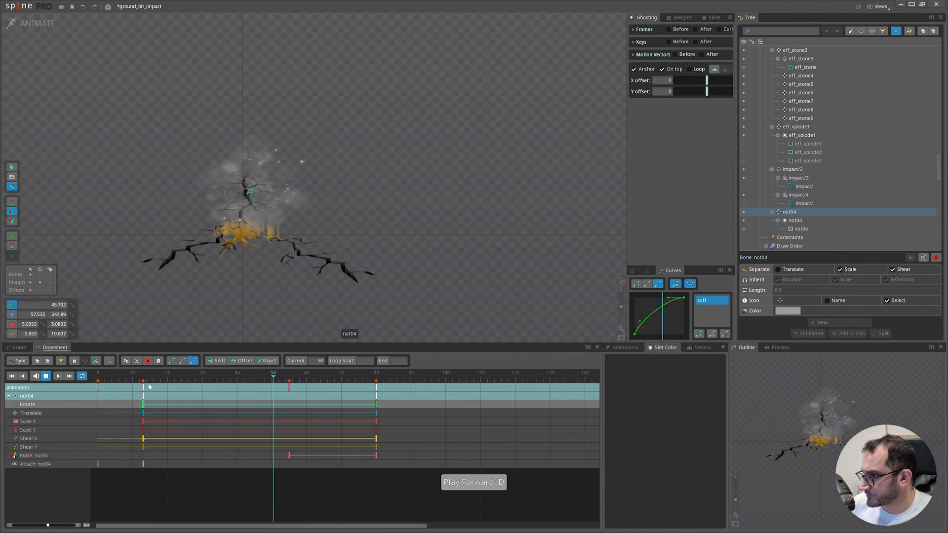
key(d)
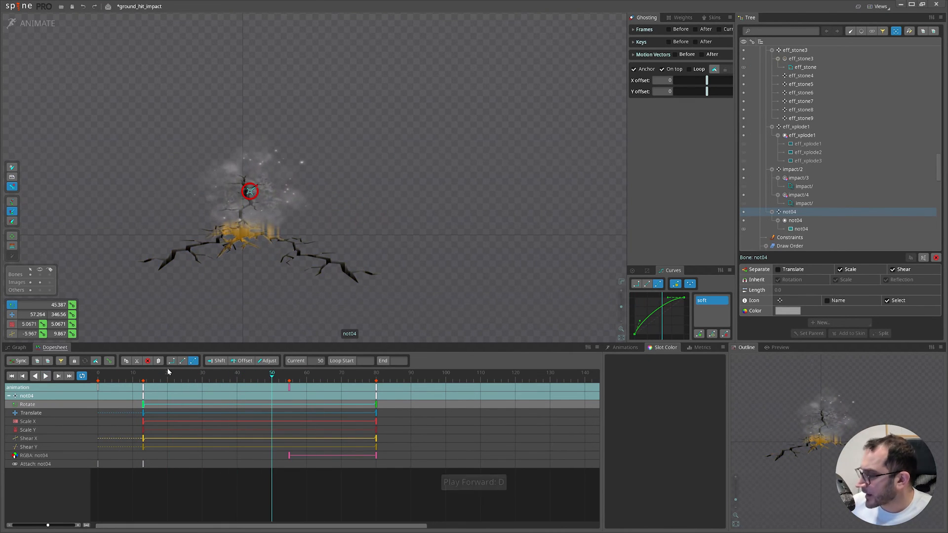
Switch to setup mode and save the ground_hit_impact project.
click(56, 25)
scroll(411, 216, up, 3)
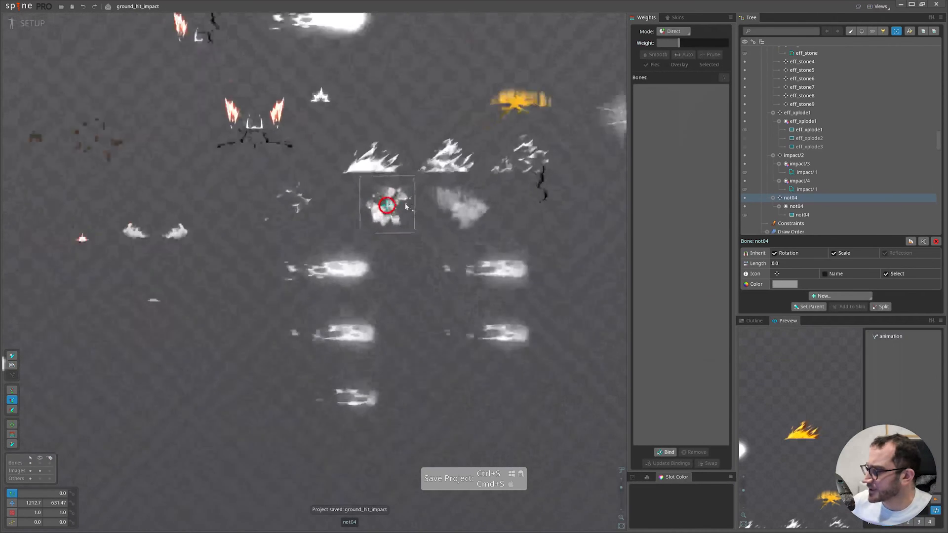
key(ctrl+s)
Convert the not04 smoke image to a mesh and generate a regular grid of 30 vertices.
click(785, 284)
scroll(486, 217, up, 2)
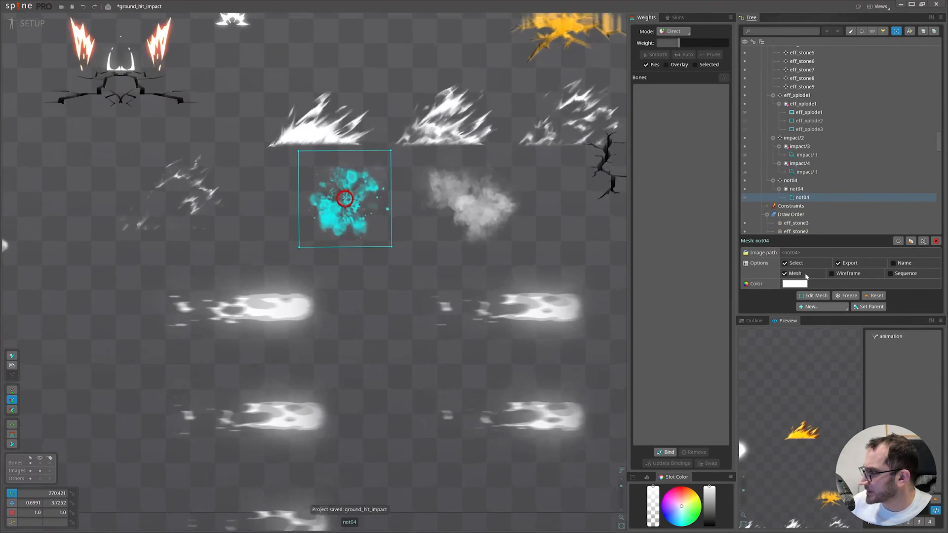
click(813, 297)
click(78, 504)
scroll(295, 230, up, 2)
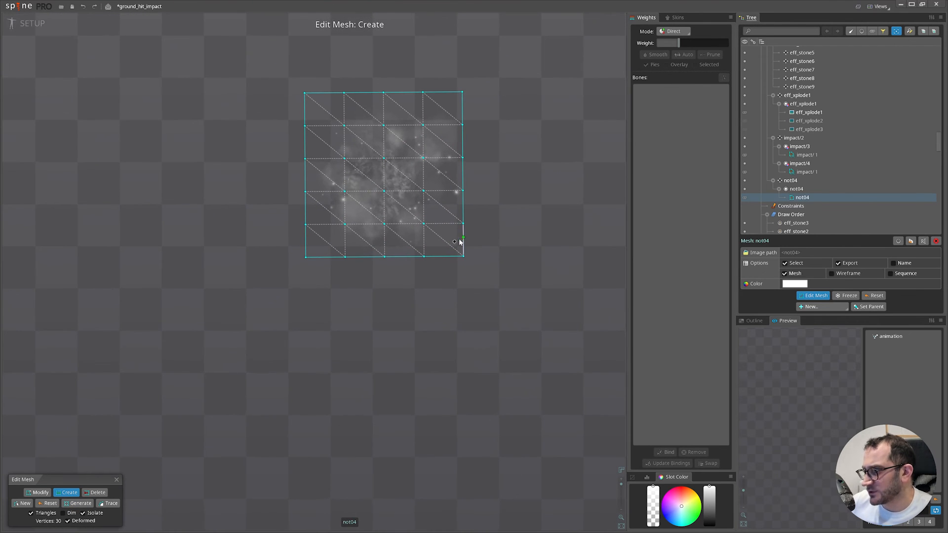
click(117, 480)
scroll(410, 214, up, 2)
Create a new child bone under not04 at the centre of the smoke image.
scroll(411, 214, up, 2)
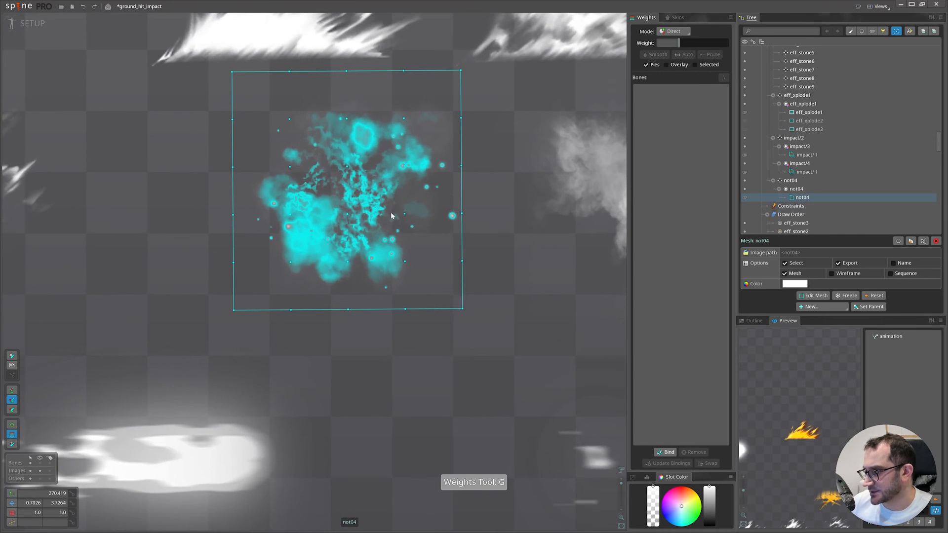
click(391, 212)
click(387, 221)
key(space)
click(347, 195)
key(n)
click(347, 195)
key(v)
Bind the not04 mesh to the not04 bone and its new child bone, and select the child bone for weighting.
click(392, 198)
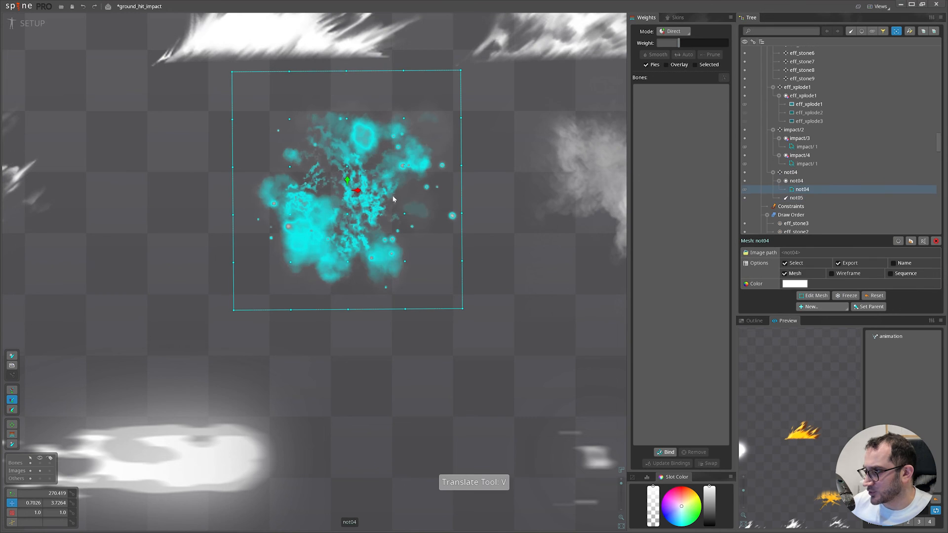
click(667, 452)
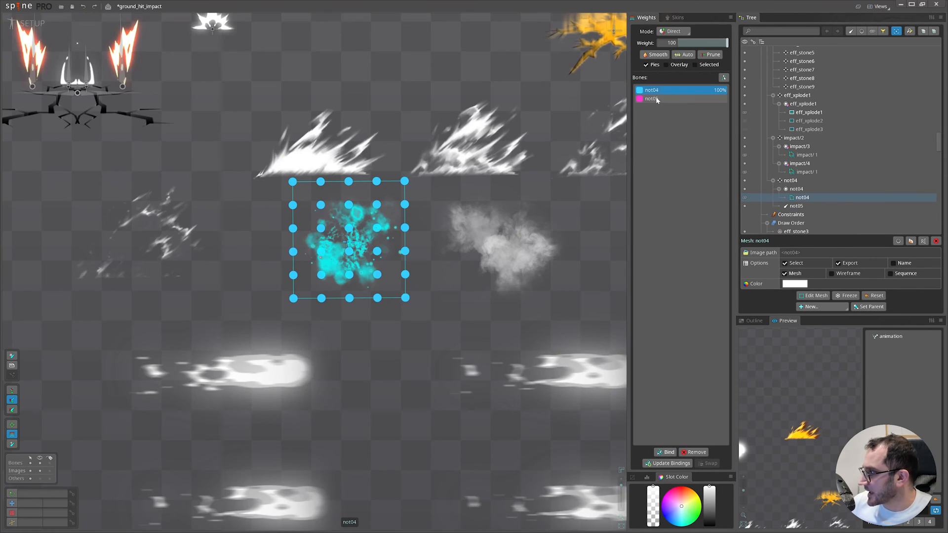
click(657, 99)
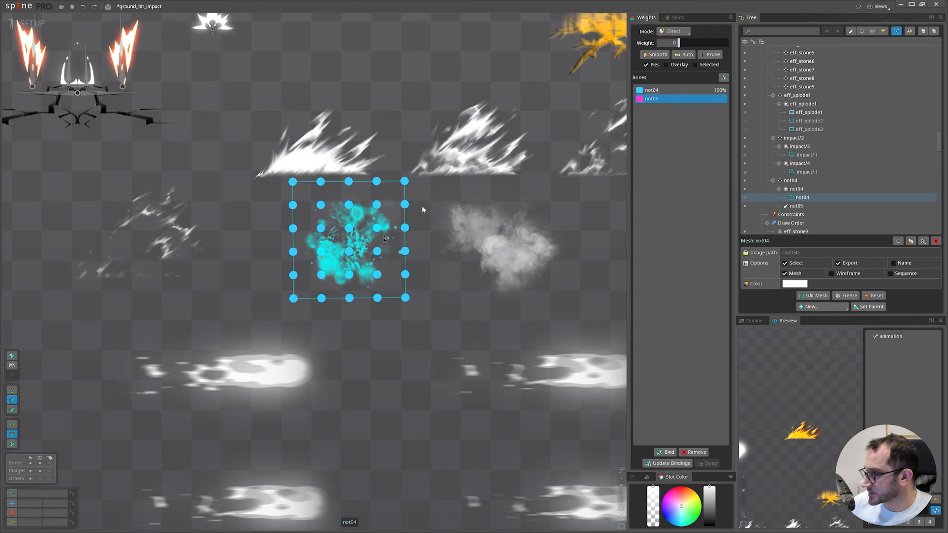
Paint the child bone's weights over the centre of the not04 mesh in Add mode with strength 29.77 and size 151.15.
click(683, 32)
click(674, 43)
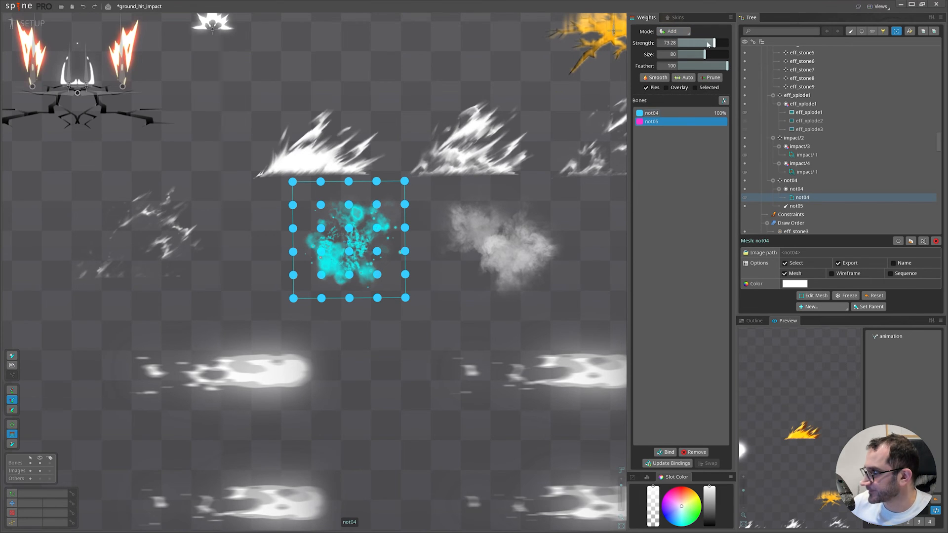
click(349, 242)
key(ctrl+z)
mouse_move(727, 44)
mouse_down()
mouse_move(697, 44)
mouse_move(730, 56)
mouse_up()
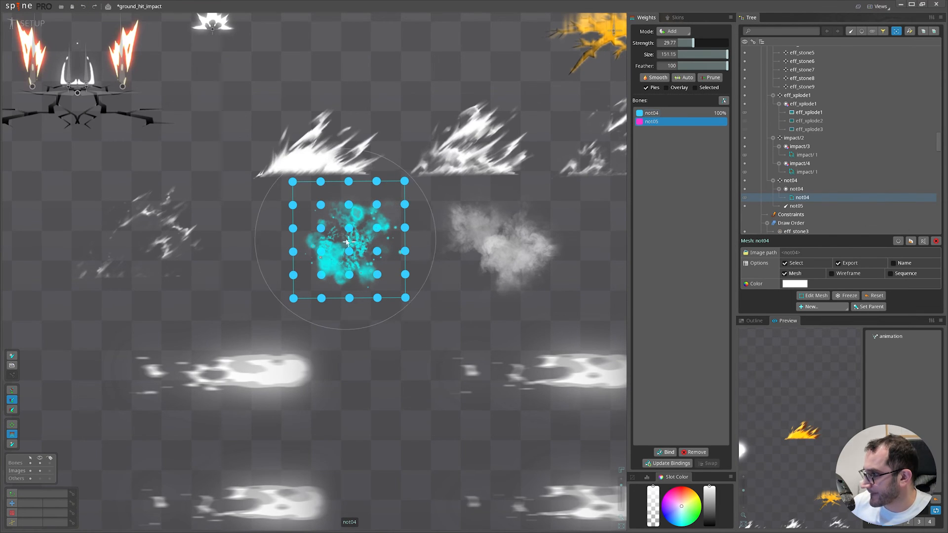
click(348, 242)
click(348, 242)
click(348, 242)
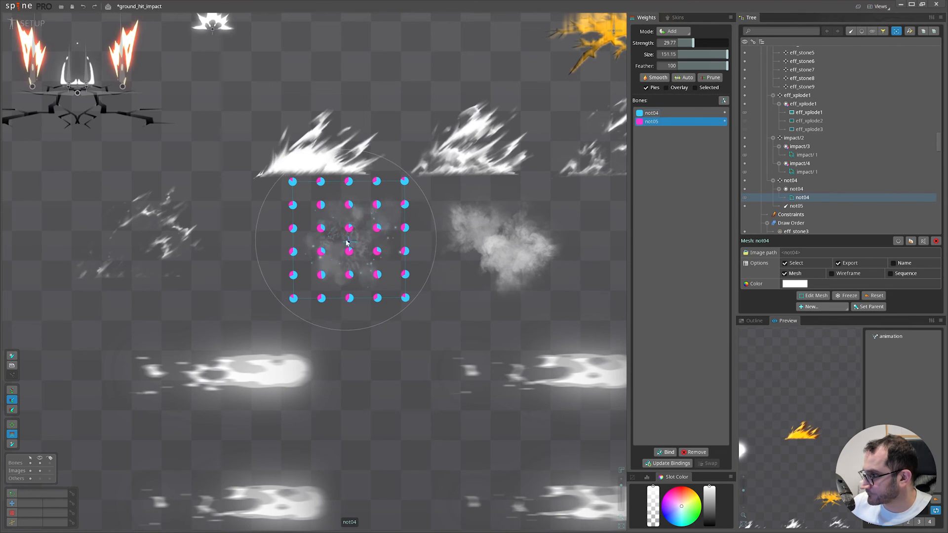
Try scaling the not05 bone to test the mesh weights, and undo the test.
key(space)
key(space)
click(349, 242)
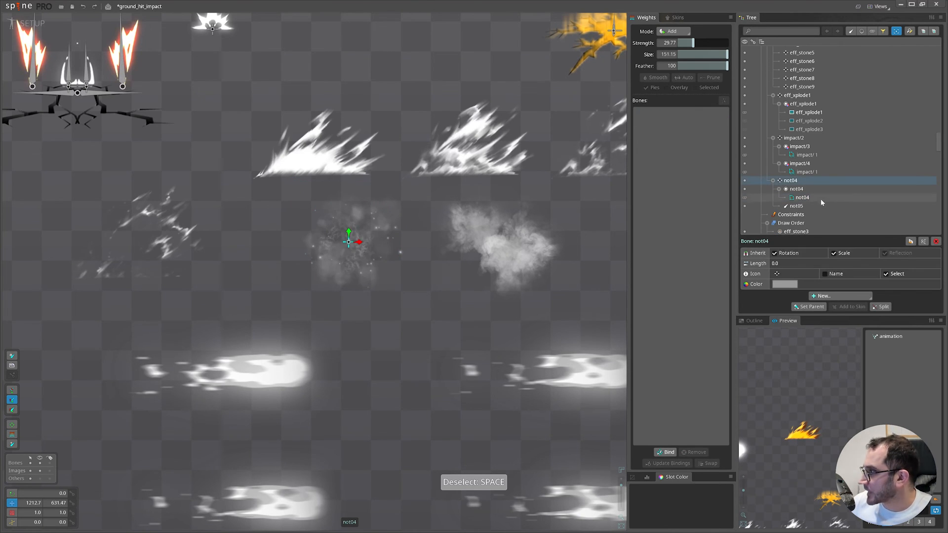
click(823, 206)
key(x)
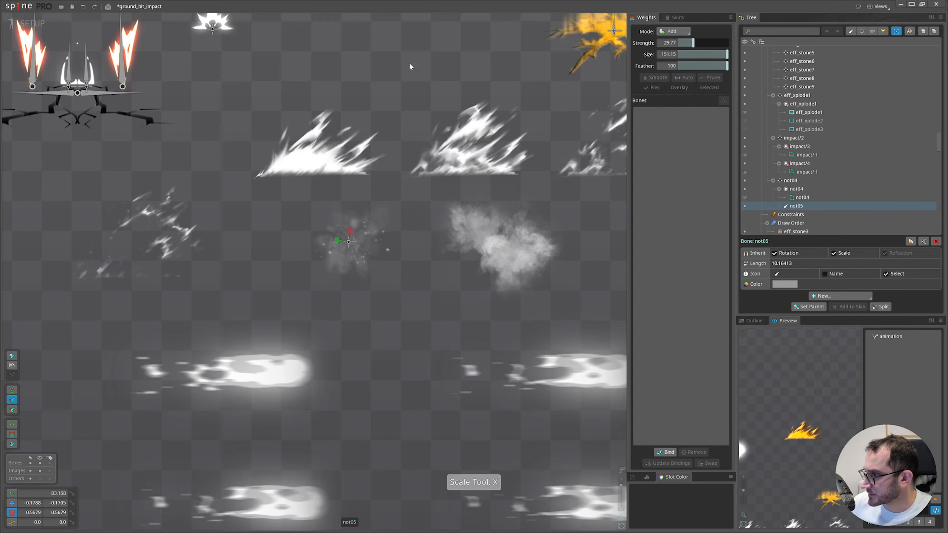
key(ctrl+z)
key(ctrl+z)
key(ctrl+z)
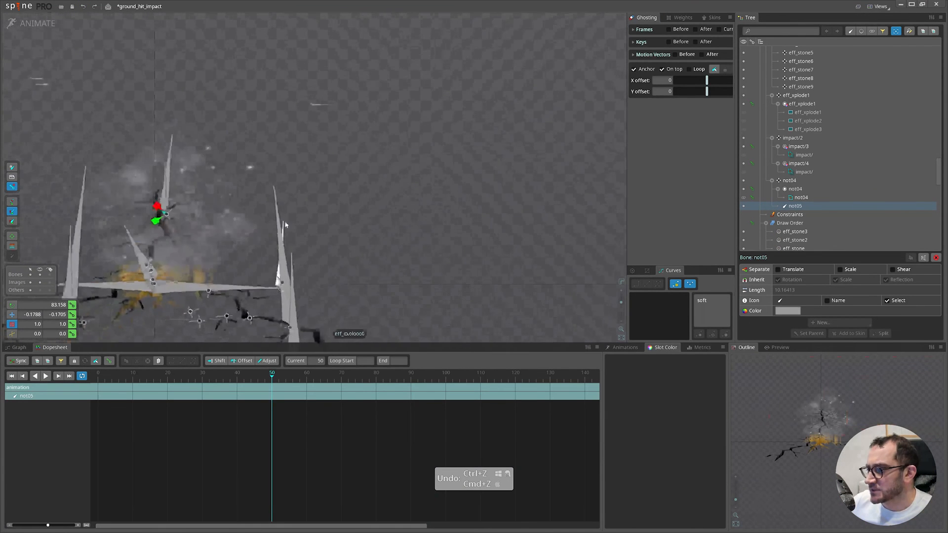
Key the not05 bone's scale at 2.07 on frame 77 and about -0.23 on frame 17, and play the animation.
click(118, 375)
drag(117, 375, 388, 377)
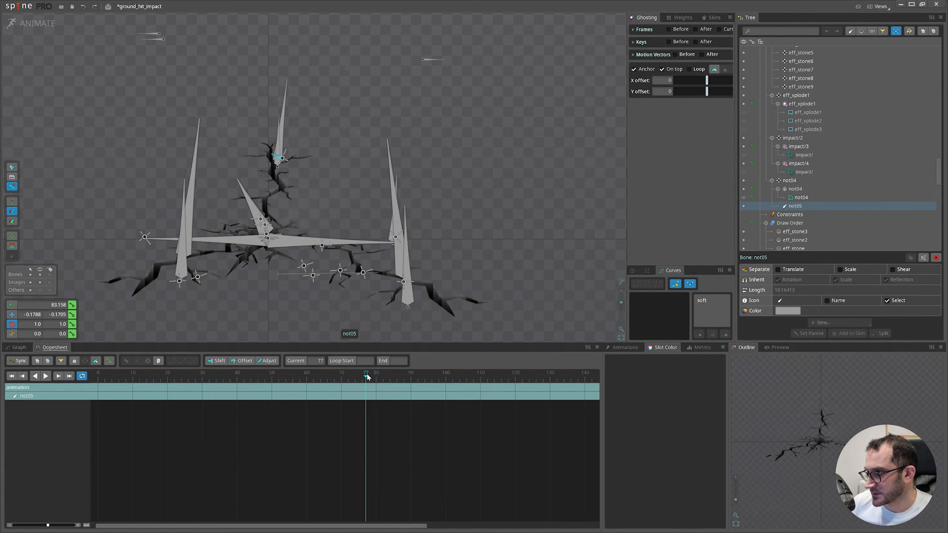
drag(553, 211, 534, 175)
drag(198, 377, 158, 378)
key(x)
drag(539, 136, 539, 155)
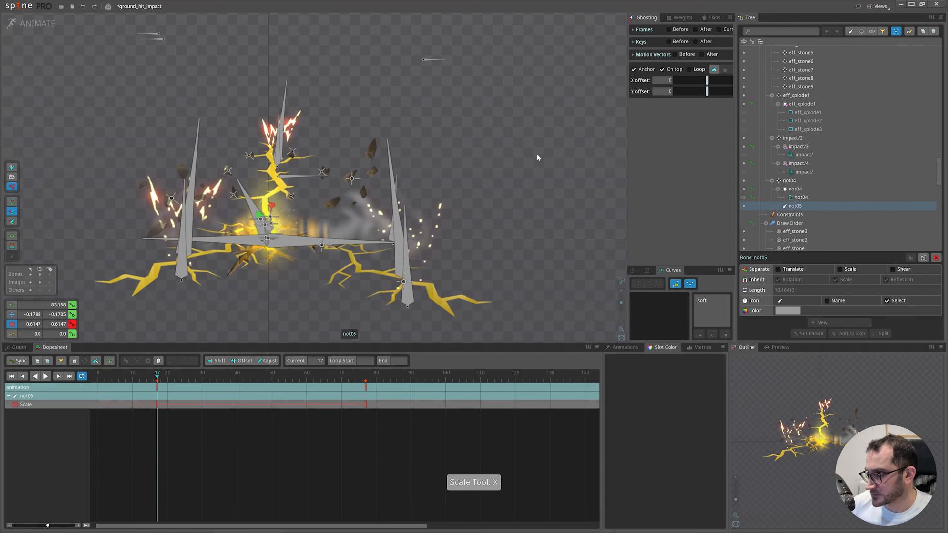
key(d)
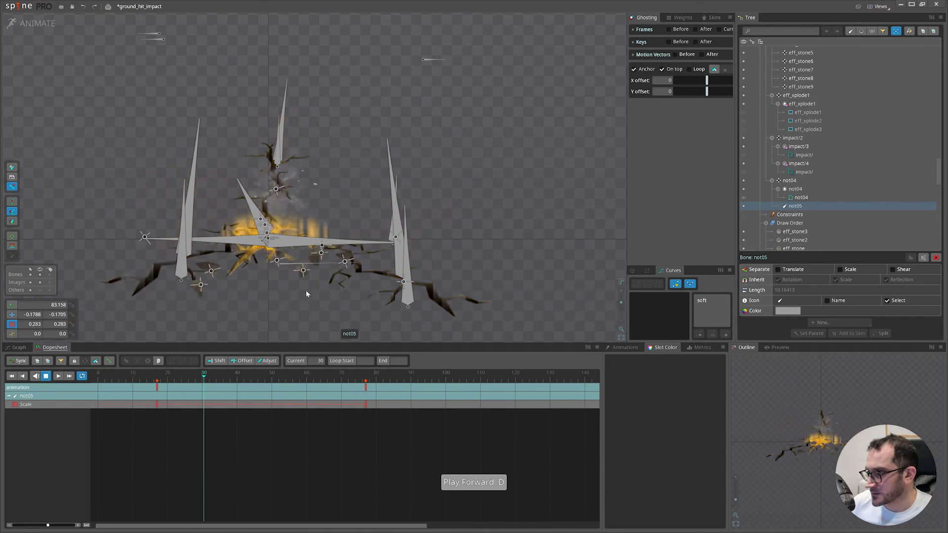
Key not05's rotation at about 4.6° on frame 77 and 129.3° on frame 17, and apply the soft curve to the frame 17 keys.
click(365, 387)
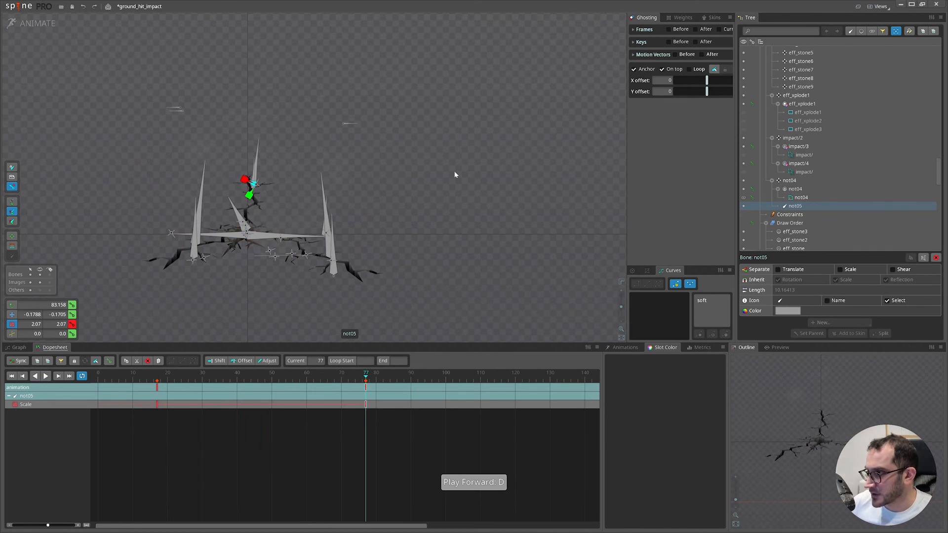
key(c)
drag(453, 175, 464, 151)
click(157, 385)
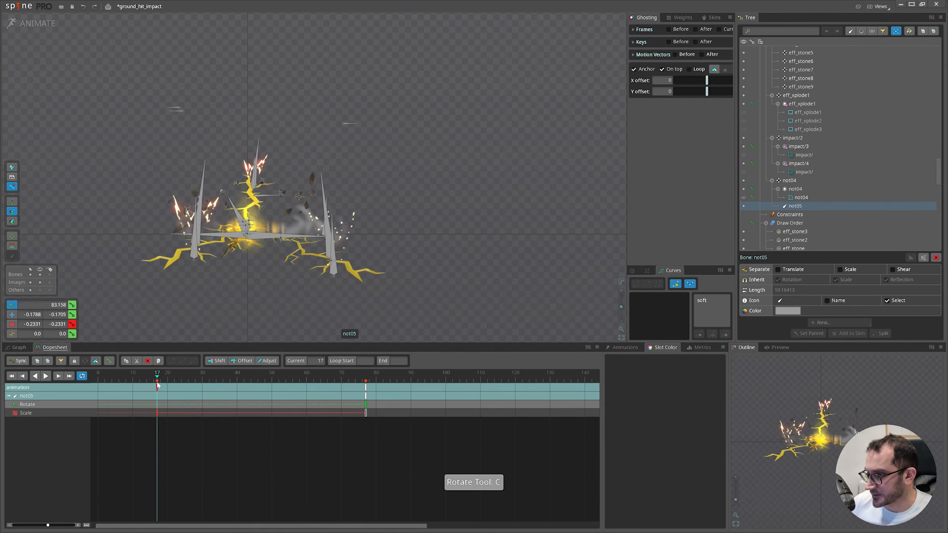
drag(181, 426, 126, 383)
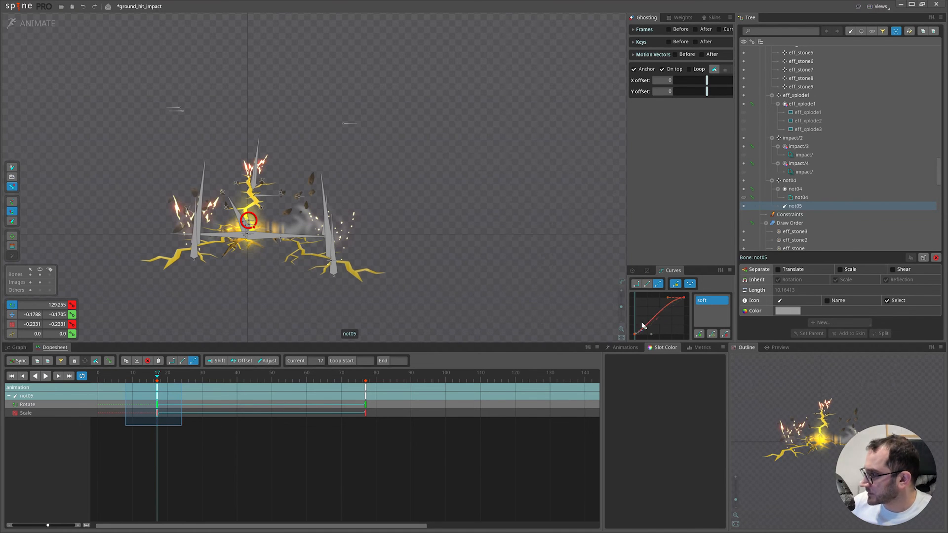
key(d)
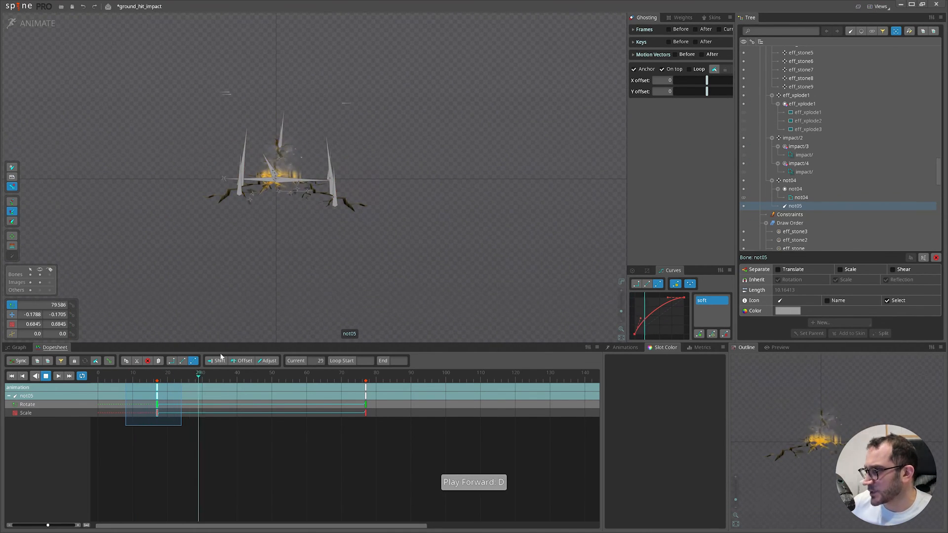
Play back the motion, and key the not05 bone's translation at about -1.1, -77 on frame 17.
click(157, 380)
mouse_move(158, 380)
mouse_down()
mouse_move(269, 389)
mouse_move(159, 394)
mouse_up()
key(d)
key(v)
key(d)
click(158, 381)
drag(357, 263, 357, 283)
key(v)
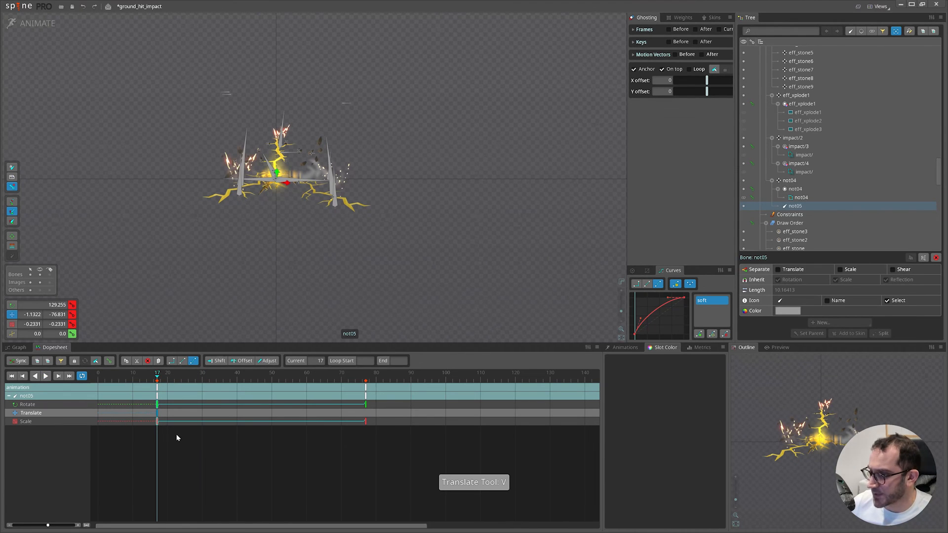
Copy not05's translate key from frame 17 to frame 77 and move the bone to about 38.5, -11.4 there.
click(157, 414)
key(ctrl+c)
click(366, 388)
key(ctrl+v)
key(ctrl+v)
key(v)
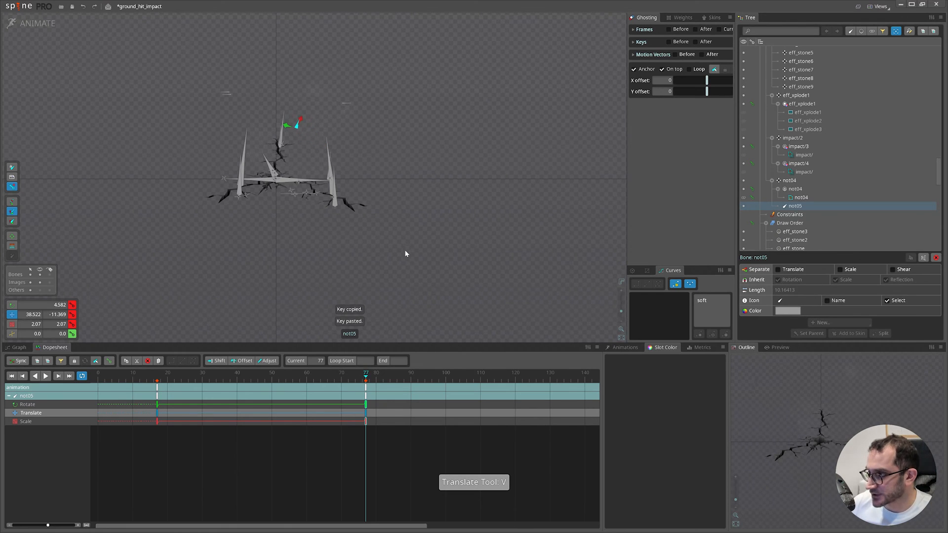
Apply the soft curve to not05's translate key on frame 17 and play the animation.
click(140, 381)
click(157, 413)
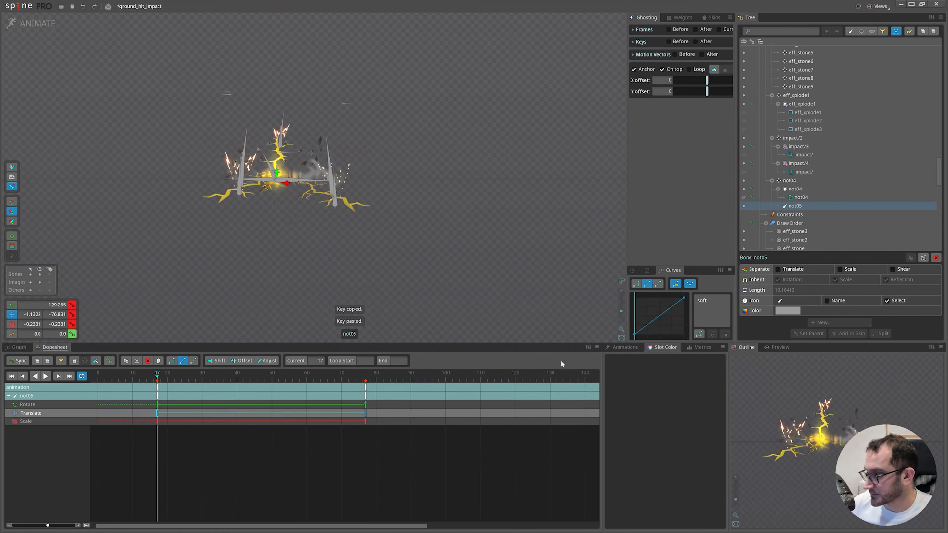
click(712, 301)
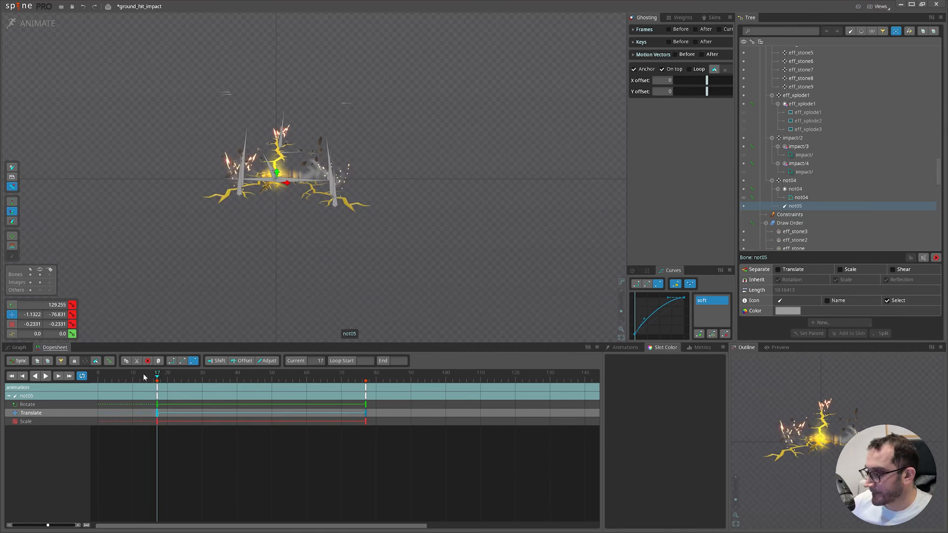
key(d)
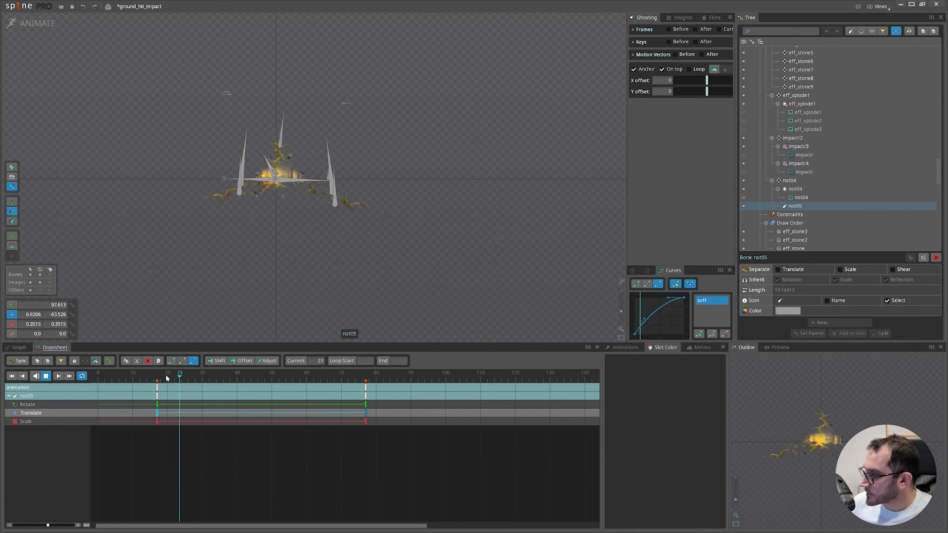
Move the not05 bone to about 5.8, 11 on frame 77, play the animation and save the project.
key(v)
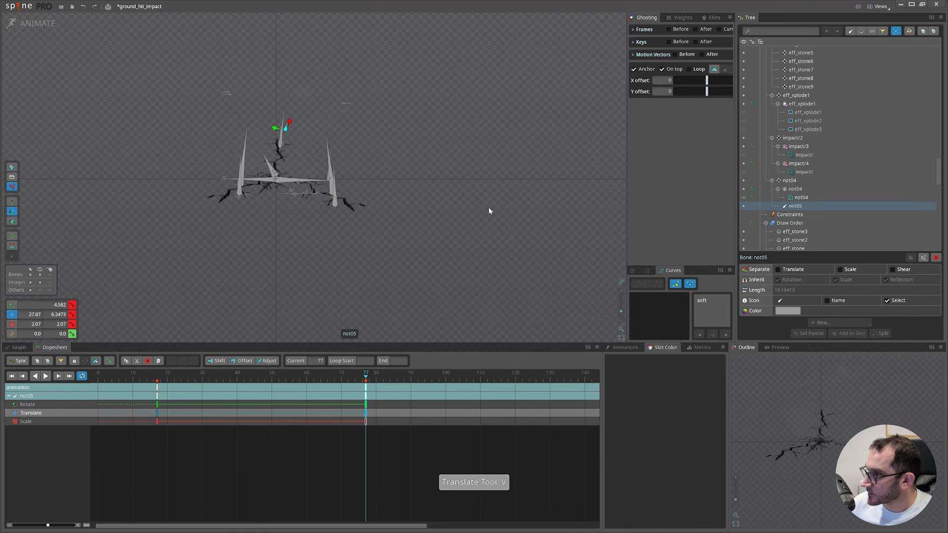
key(d)
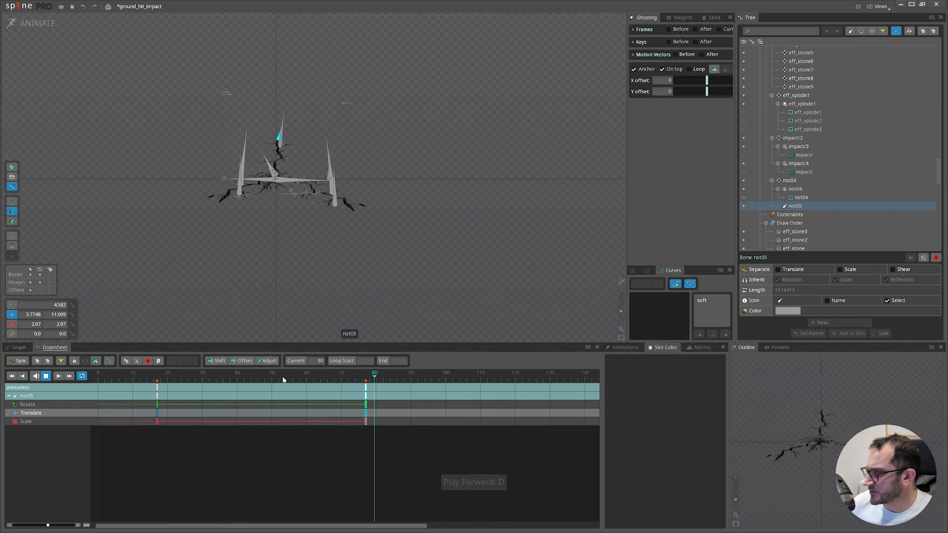
key(d)
key(ctrl+s)
Switch to setup mode, duplicate the not04 bone together with its animation keys, and expand the copy in the tree.
click(32, 23)
click(791, 172)
click(911, 241)
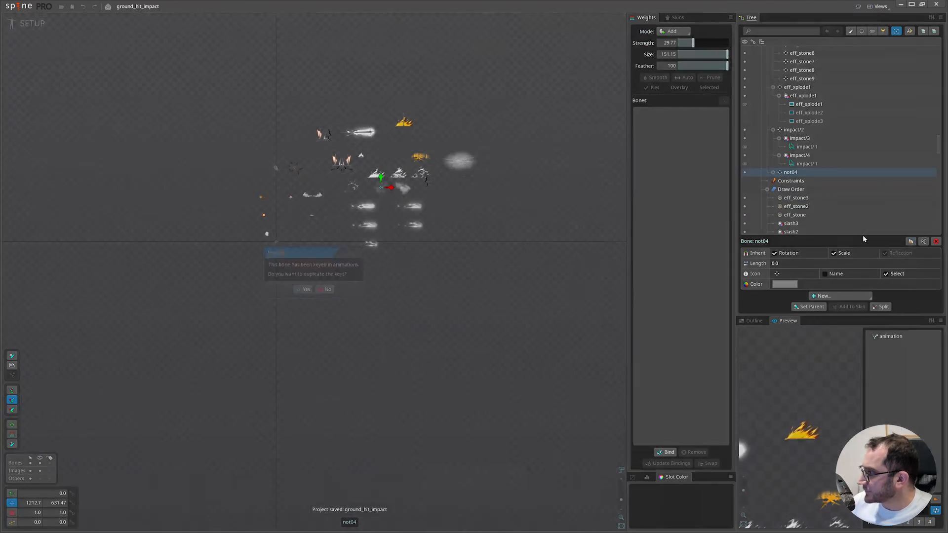
click(299, 290)
click(773, 180)
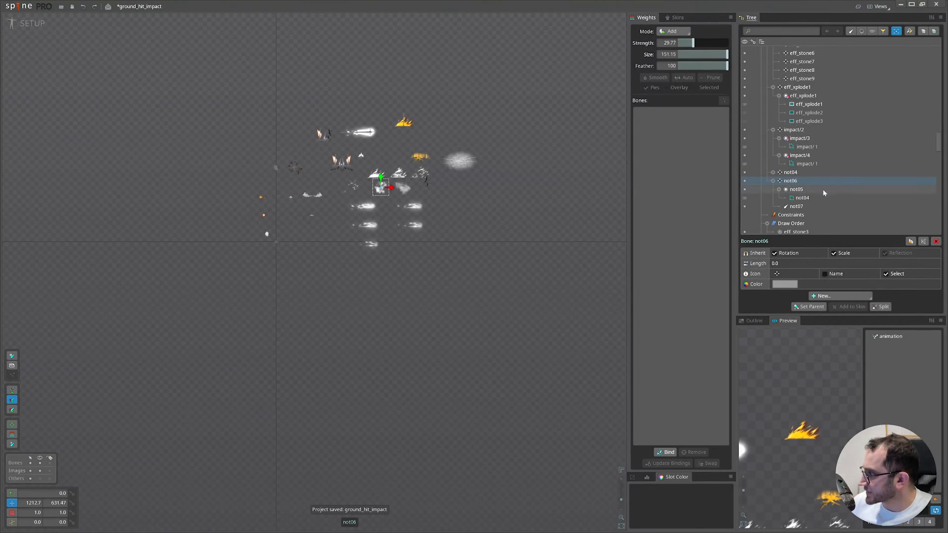
Rename the mesh attachment under the duplicated not06 bone as smoke.
click(813, 189)
click(811, 198)
scroll(440, 173, up, 5)
click(359, 220)
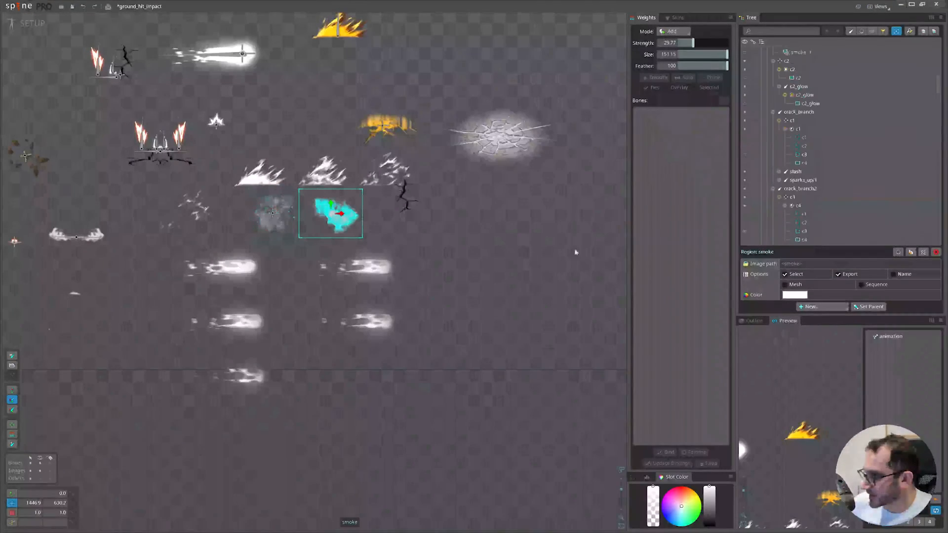
click(280, 218)
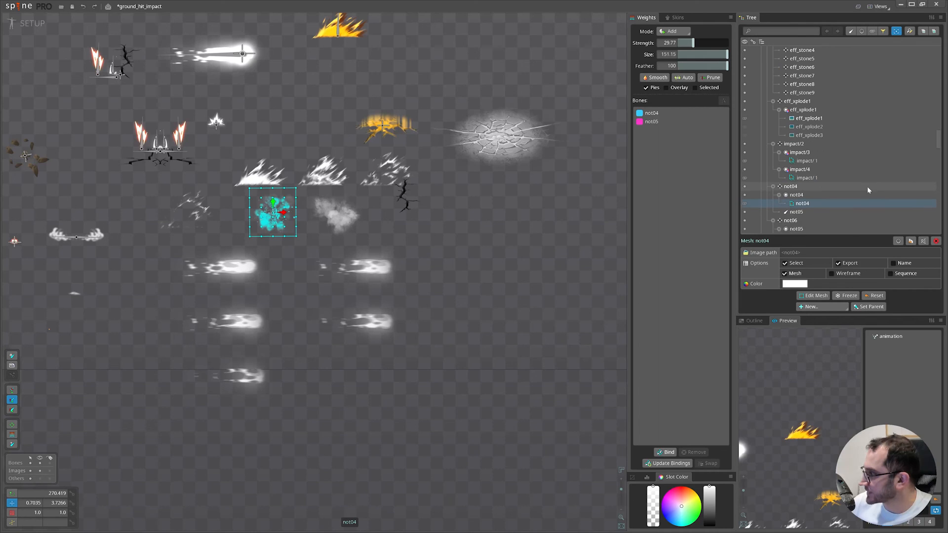
click(811, 175)
scroll(807, 213, down, 2)
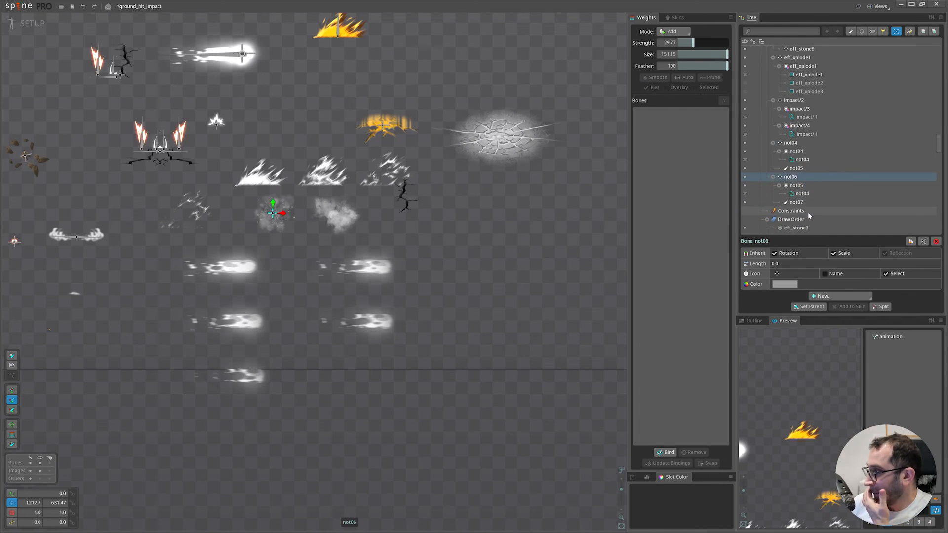
double_click(803, 183)
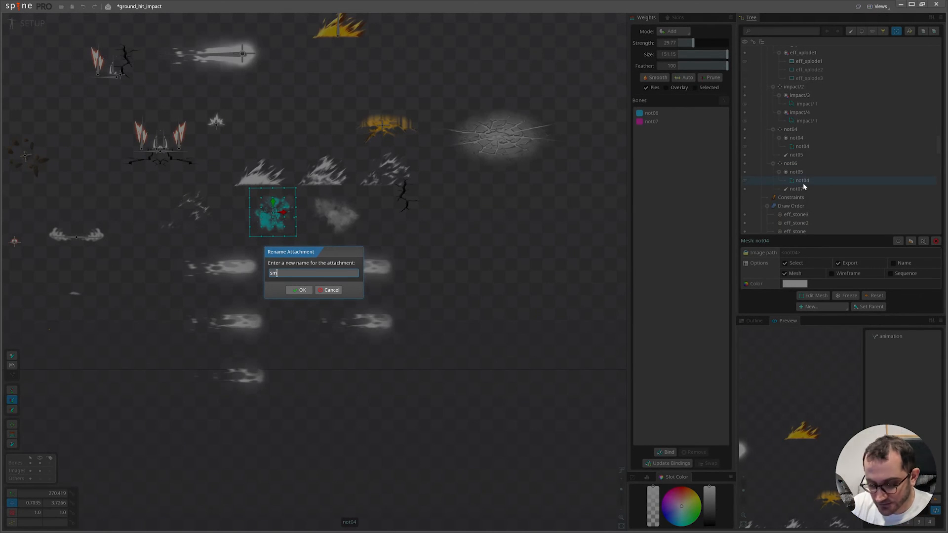
click(299, 290)
click(370, 309)
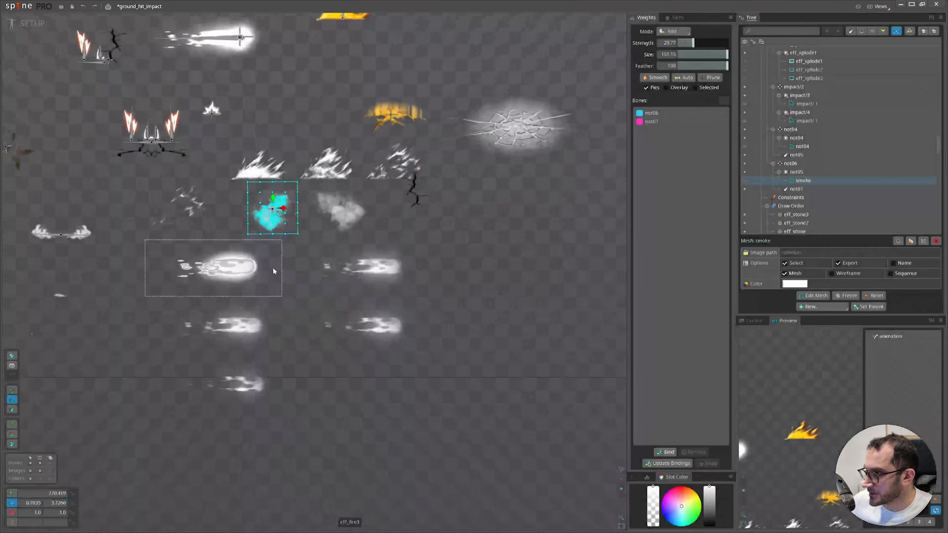
Switch to animate mode and play the animation to review the duplicated smoke.
click(32, 23)
key(d)
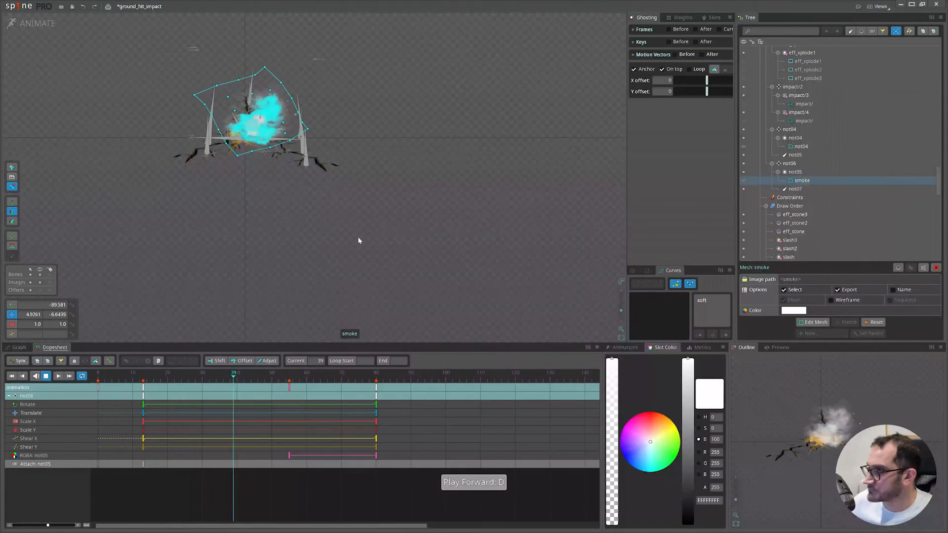
key(d)
key(space)
drag(337, 220, 392, 261)
key(d)
key(d)
Return to setup mode and place the not06 bone at about 1166, 602 with a rotation of about 257°.
click(32, 23)
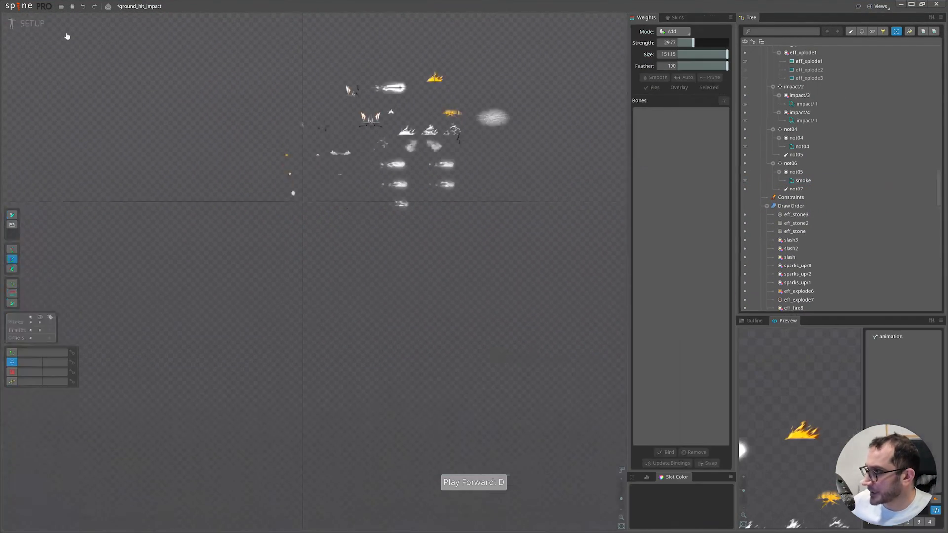
click(790, 163)
scroll(346, 333, up, 5)
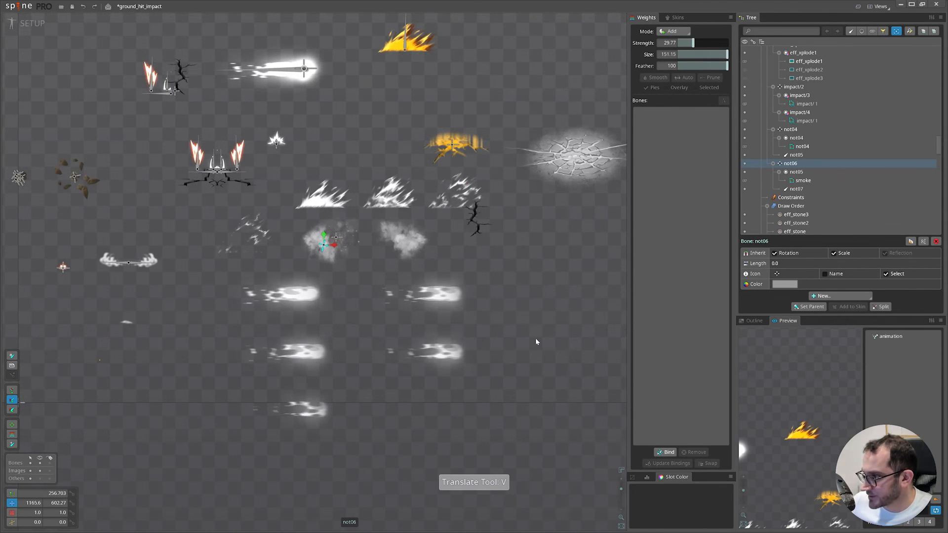
Duplicate the not06 bone, mirror the copy with scale X -1, and place it at about 1281, 626 rotated about 26°.
key(ctrl+d)
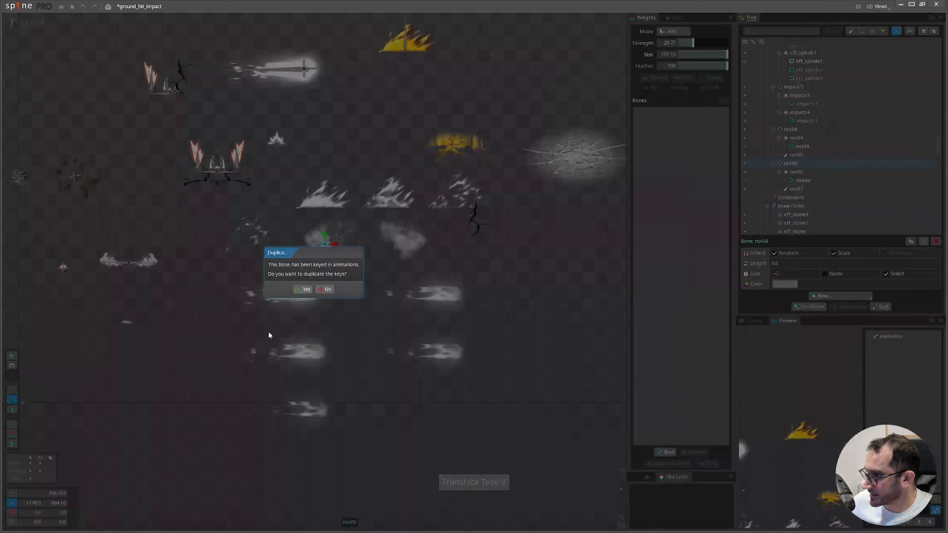
click(323, 292)
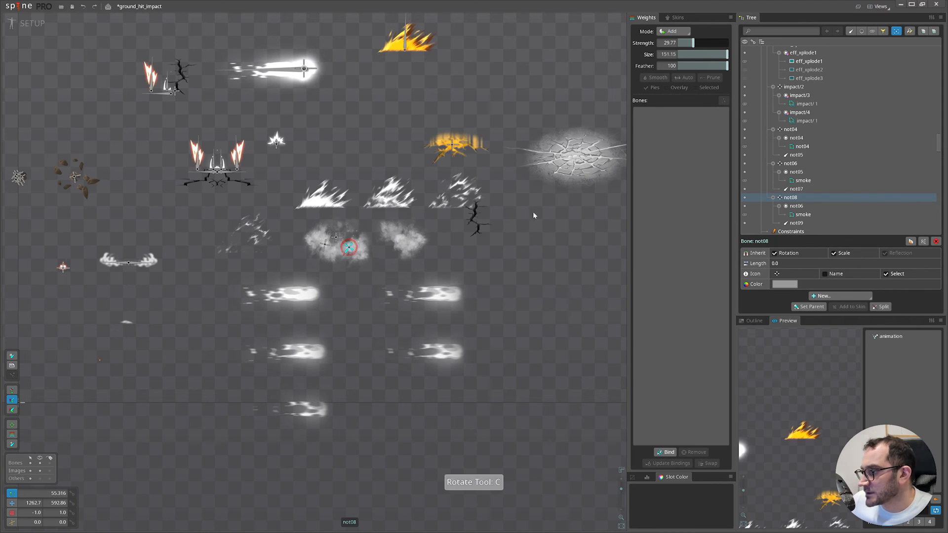
mouse_move(534, 216)
mouse_down()
mouse_move(538, 258)
mouse_move(513, 358)
mouse_up()
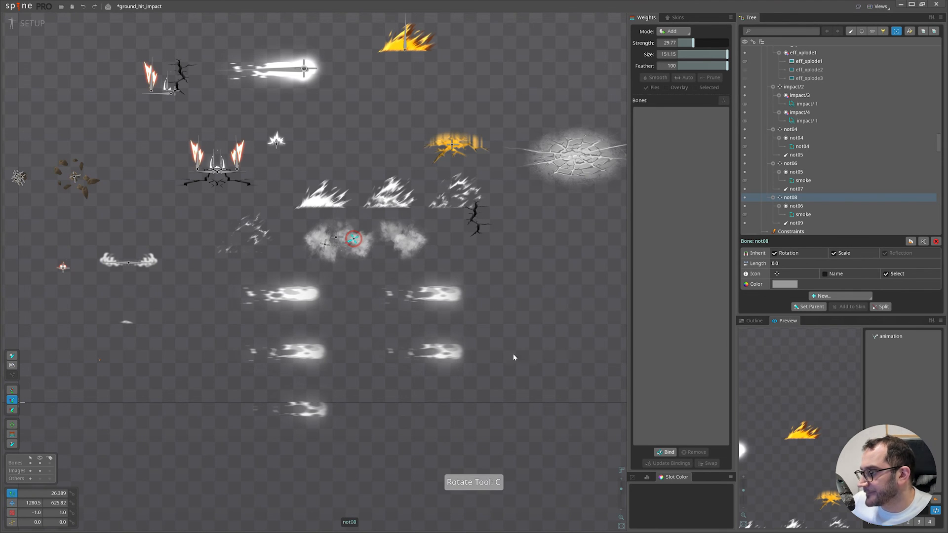
Lower the attachment colour opacity of the smoke meshes under not08 and not06, giving the not06 one an alpha of 144.
click(812, 216)
click(794, 284)
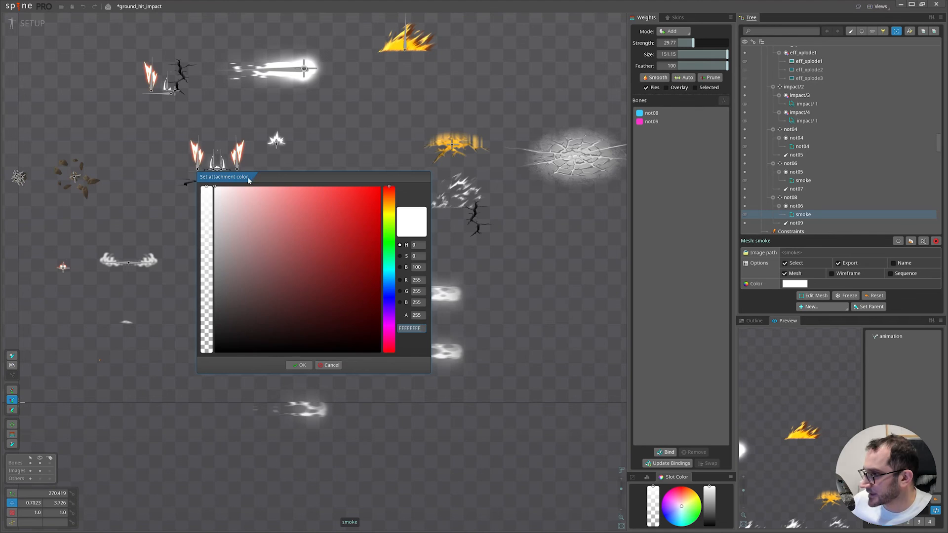
drag(250, 182, 464, 173)
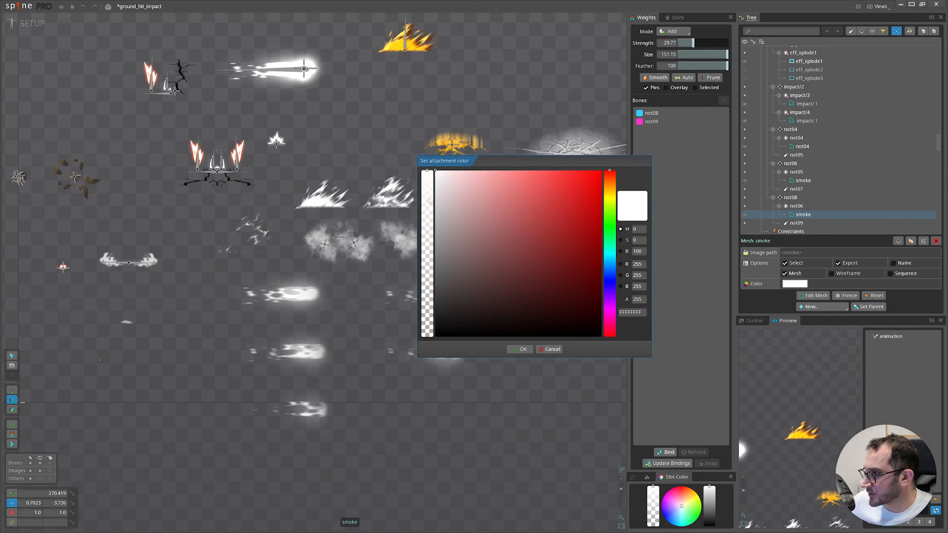
click(522, 349)
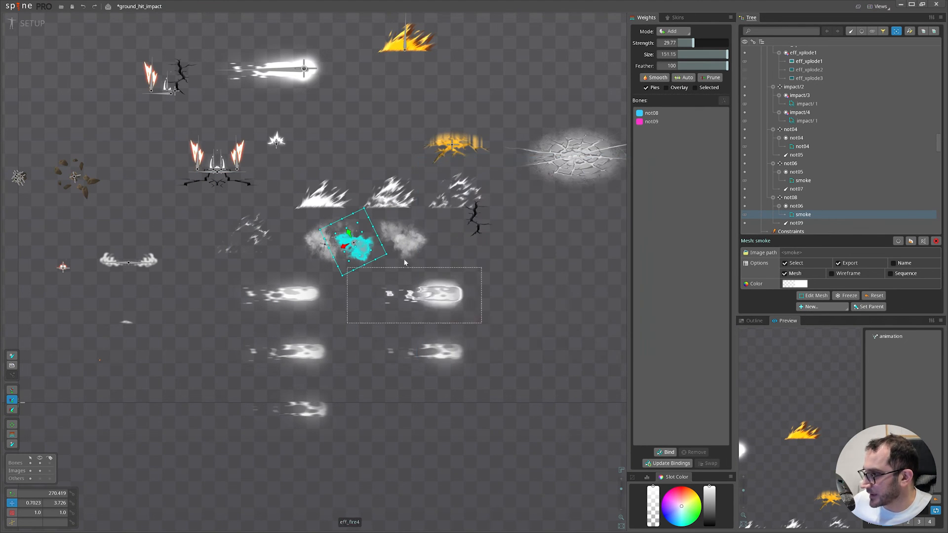
click(305, 241)
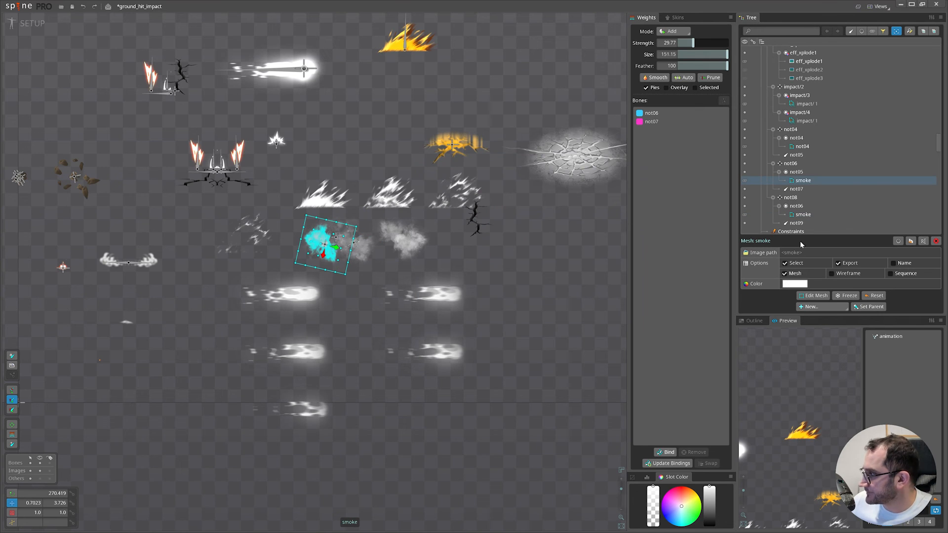
click(795, 284)
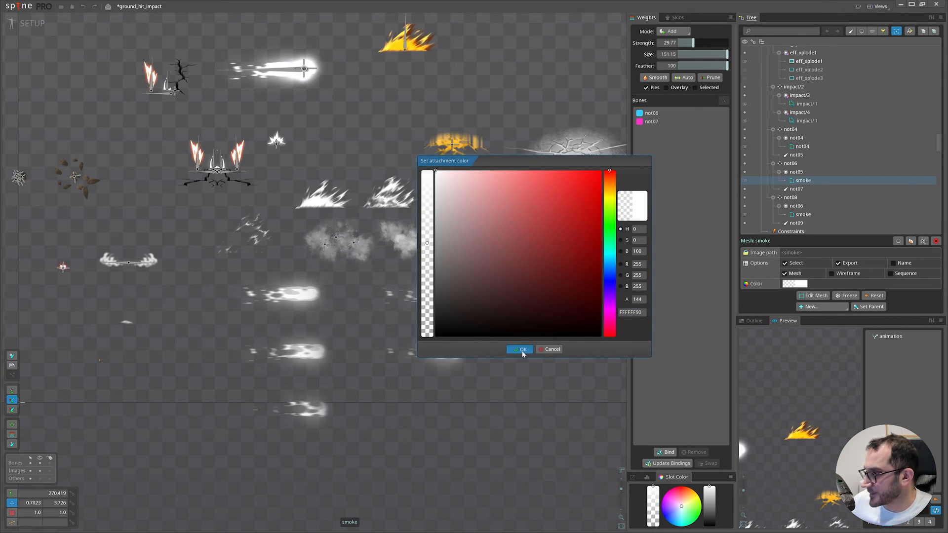
click(522, 350)
Play the animation in animate mode and scrub around frame 80 to review the semi-transparent smoke layers.
click(27, 20)
scroll(282, 185, down, 5)
key(d)
click(376, 388)
key(d)
drag(272, 383, 374, 384)
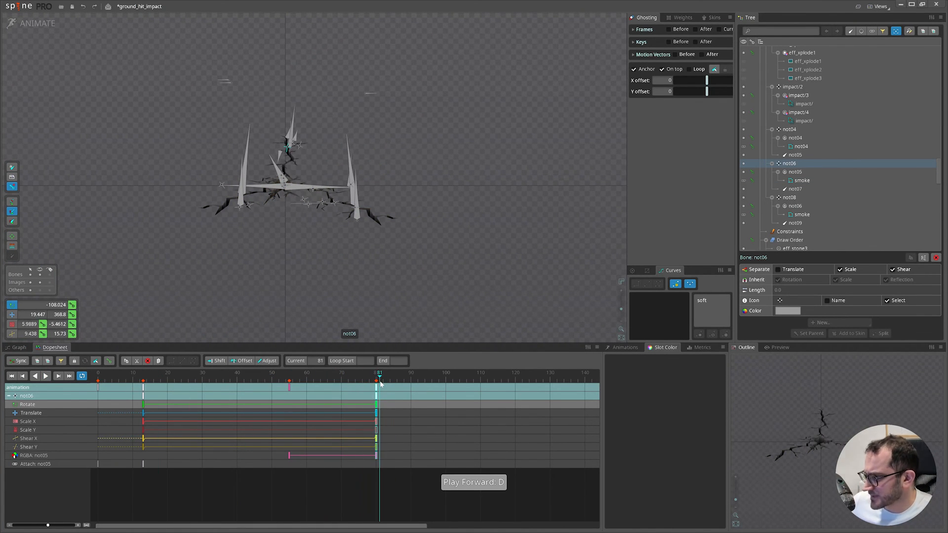
In setup mode, place not06 at about 1104, 585 rotated about 300° and shift not08 slightly, then replay the animation.
click(26, 31)
key(v)
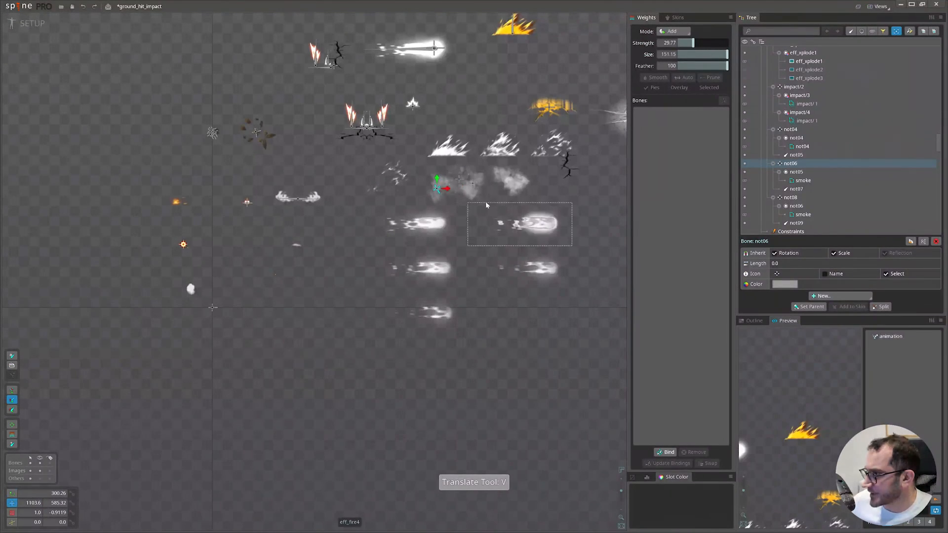
drag(472, 185, 487, 193)
click(34, 25)
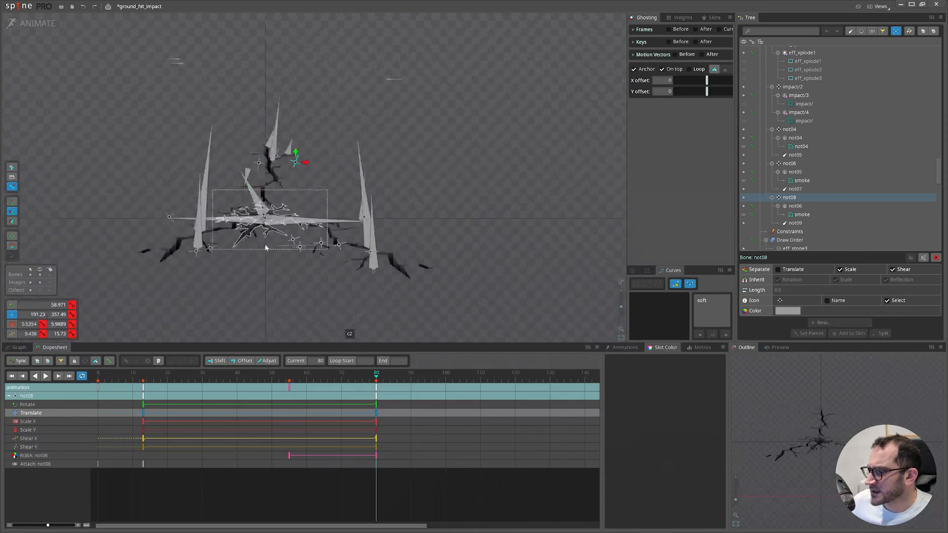
key(d)
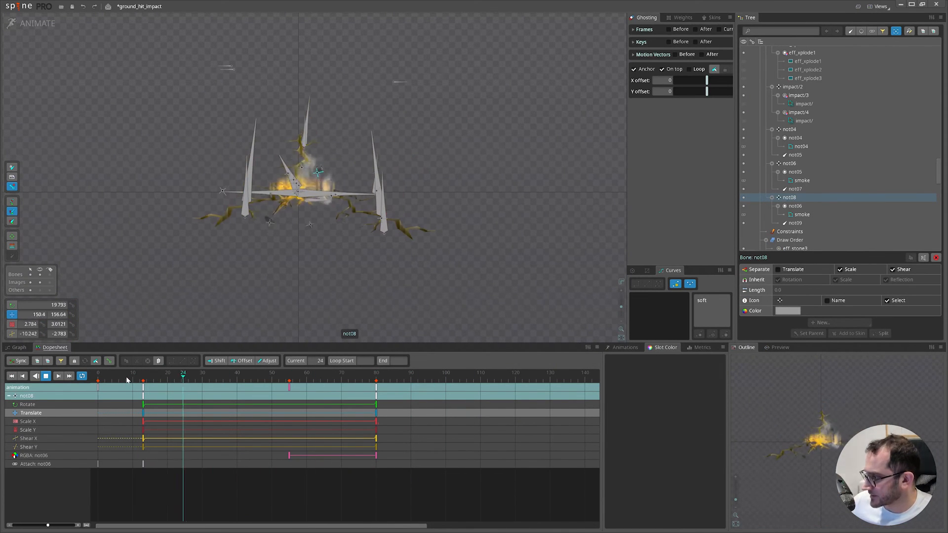
key(d)
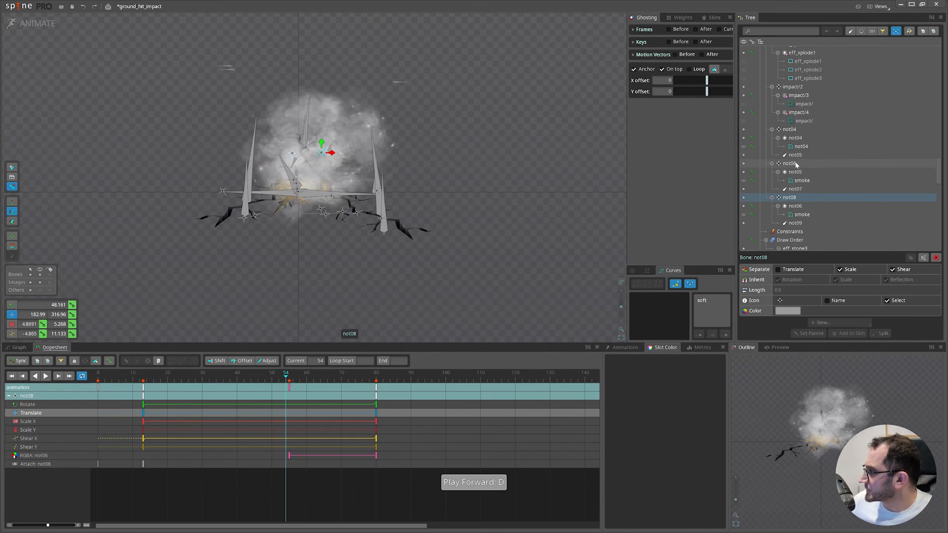
Shift all keys of the not04 through not09 smoke bones earlier so they start at frame 0, and play the animation.
ctrl+click(792, 164)
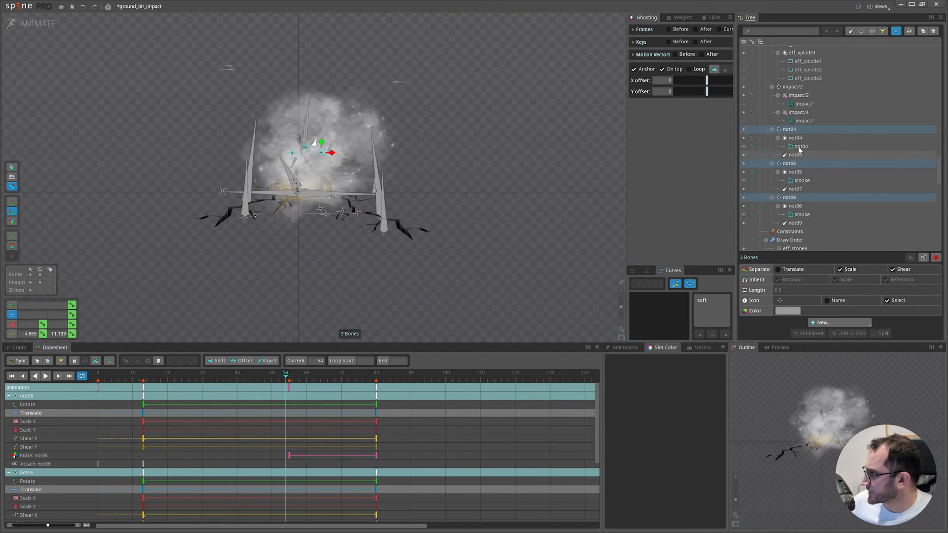
click(789, 131)
shift+click(797, 223)
drag(425, 467, 129, 386)
drag(188, 395, 145, 385)
key(d)
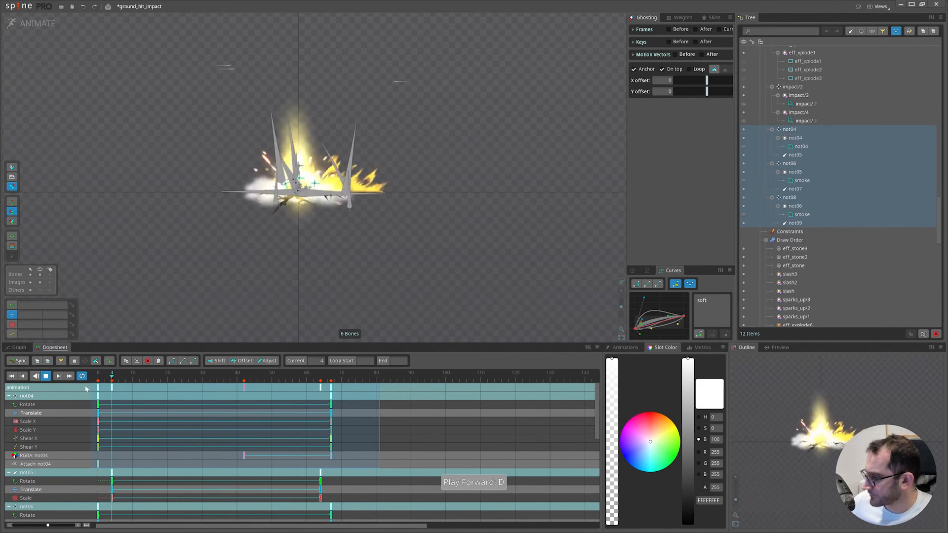
key(d)
Try to offset all of not04's keys with Adjust at frame 24, moving the bone to about -199, 277, and undo it.
drag(98, 377, 182, 377)
key(space)
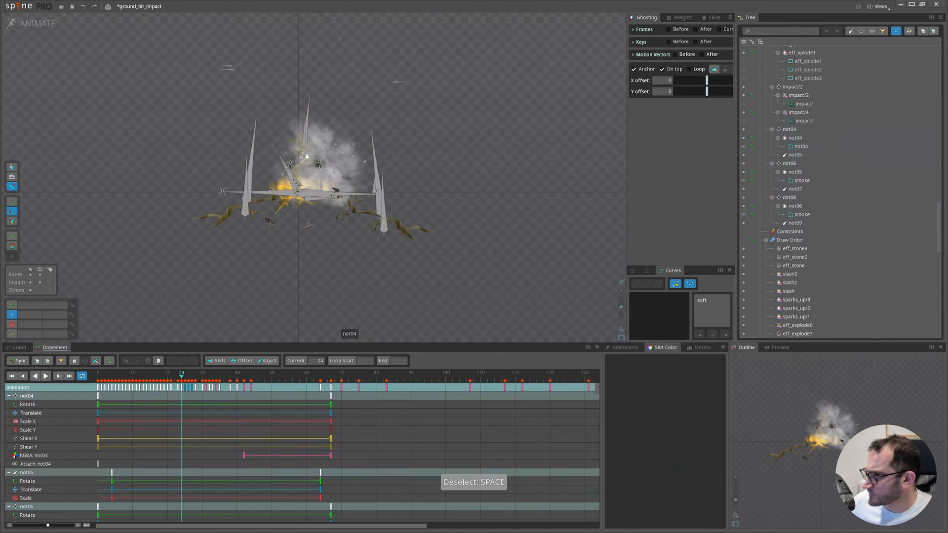
key(ctrl+z)
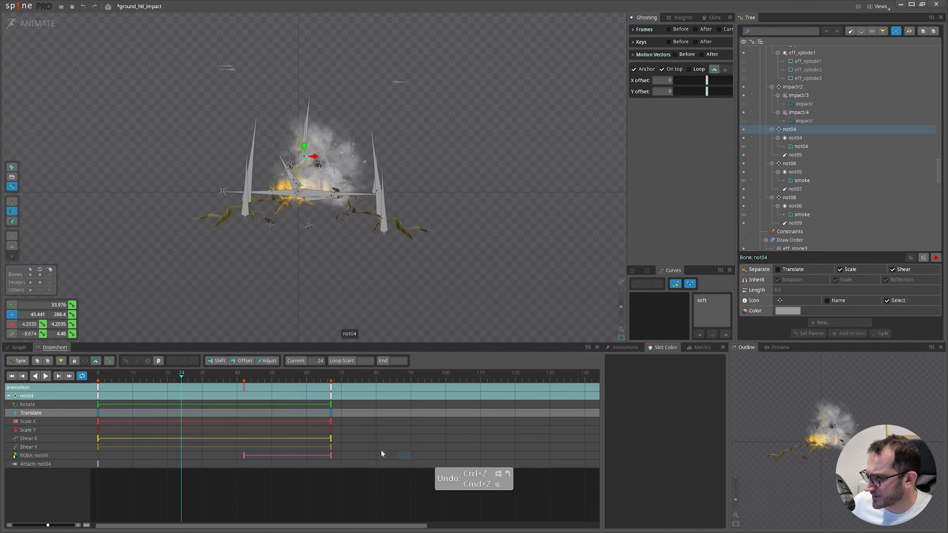
drag(410, 457, 96, 384)
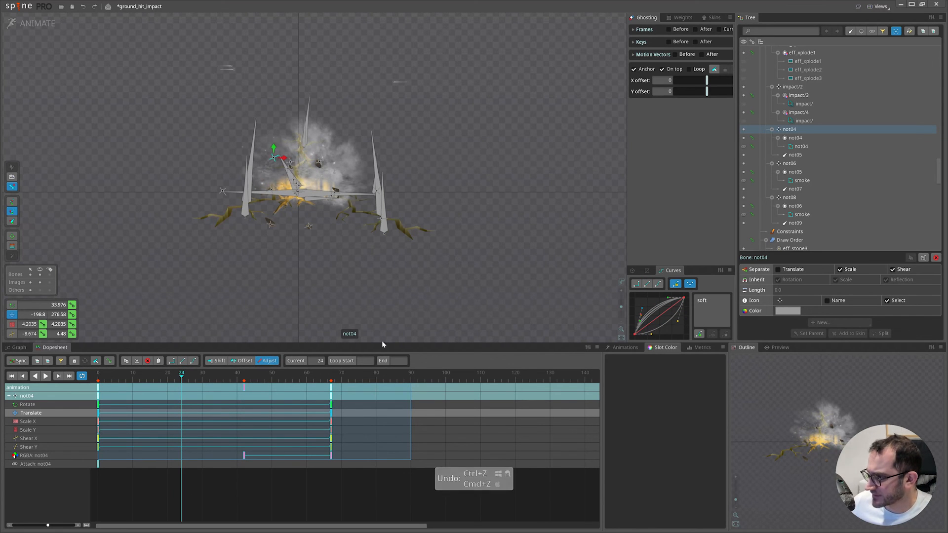
key(d)
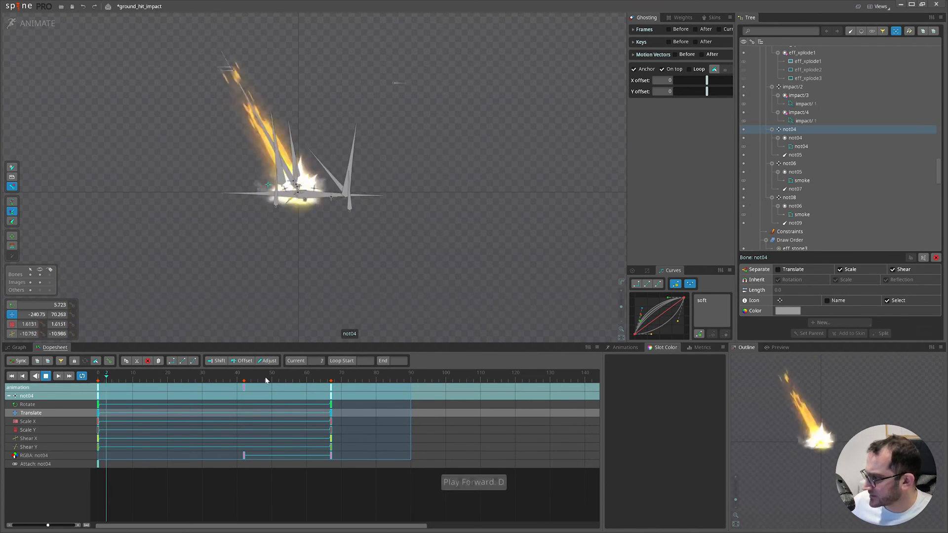
key(ctrl+z)
Move the not06 bone to the left of the impact and rotate it, keying both at frame 28, and play the animation.
click(801, 163)
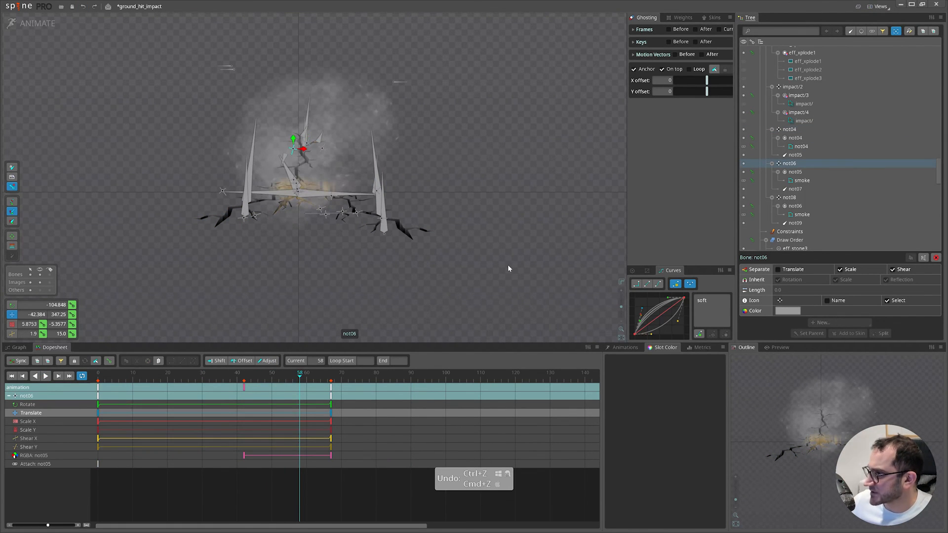
drag(400, 476, 72, 366)
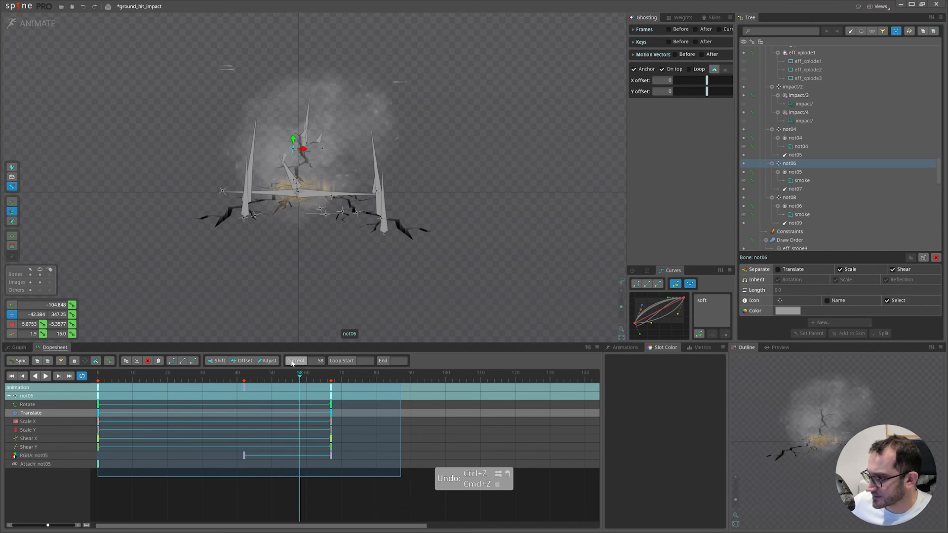
key(v)
drag(523, 237, 495, 144)
key(c)
key(v)
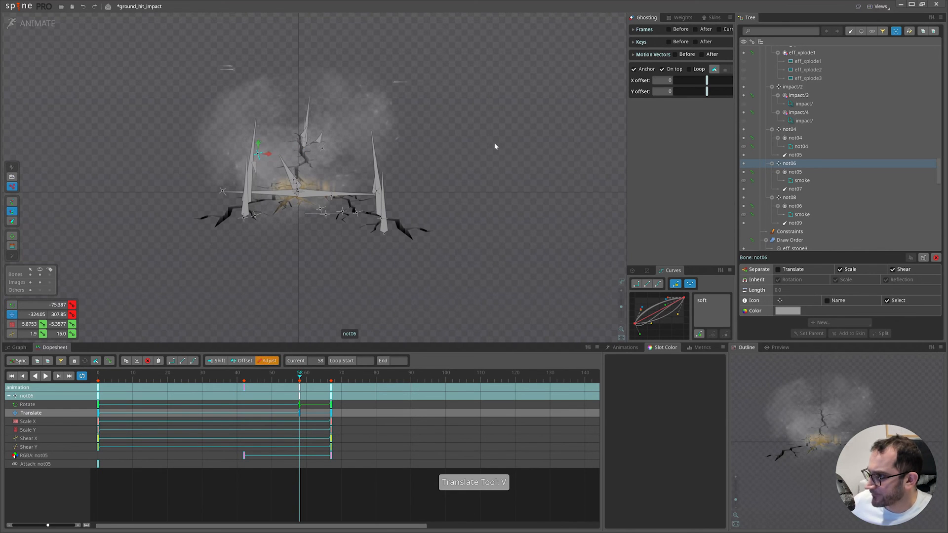
key(d)
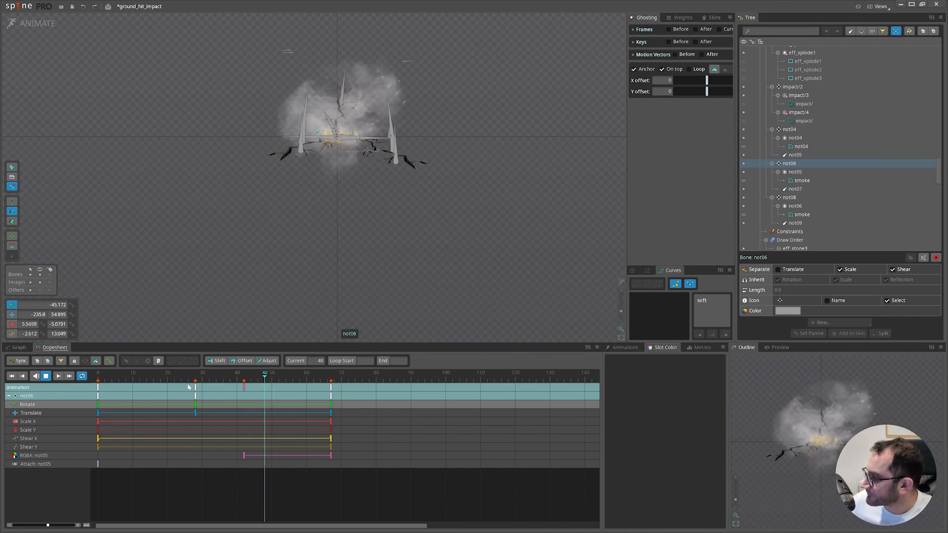
key(d)
In setup mode, tint the smoke mesh under not06 a muted orange-brown through its attachment colour.
click(37, 23)
scroll(406, 144, up, 4)
drag(401, 326, 276, 464)
scroll(349, 231, up, 3)
click(328, 252)
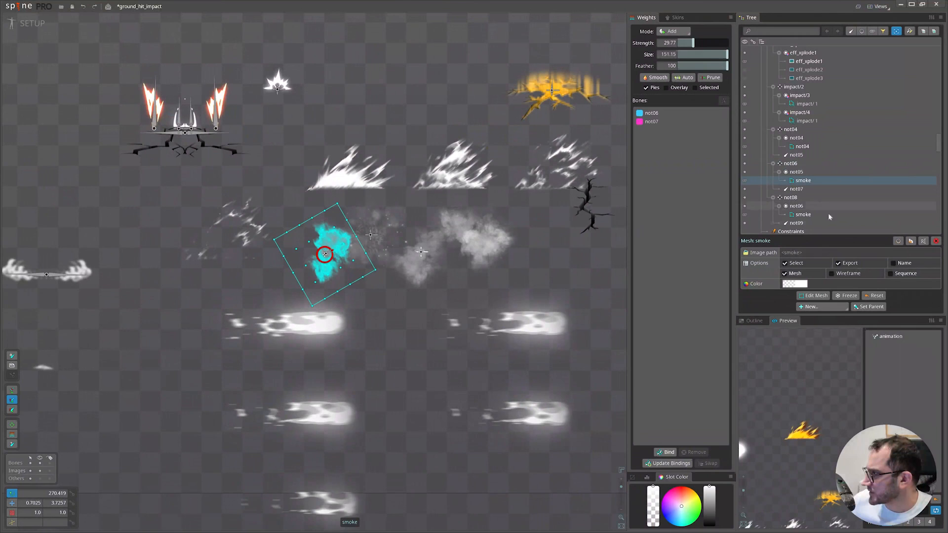
click(799, 285)
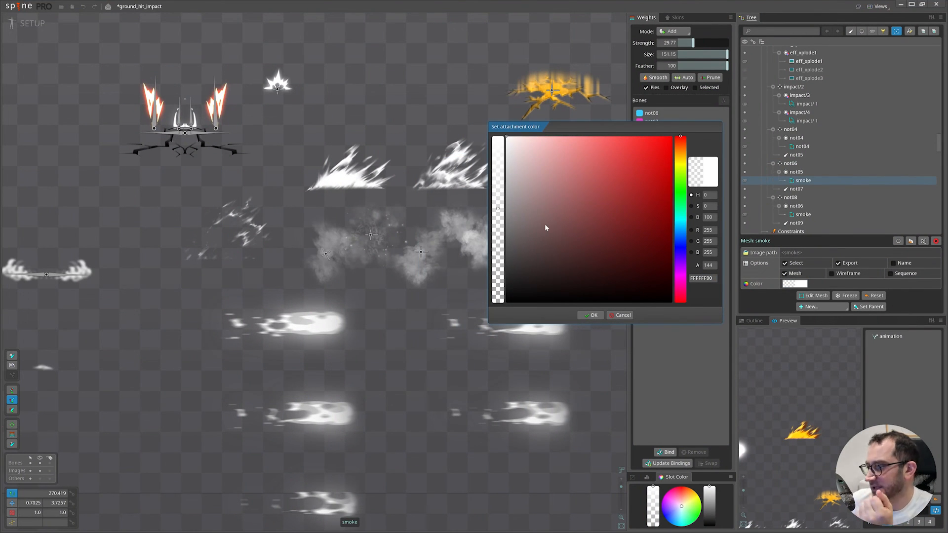
drag(544, 126, 587, 136)
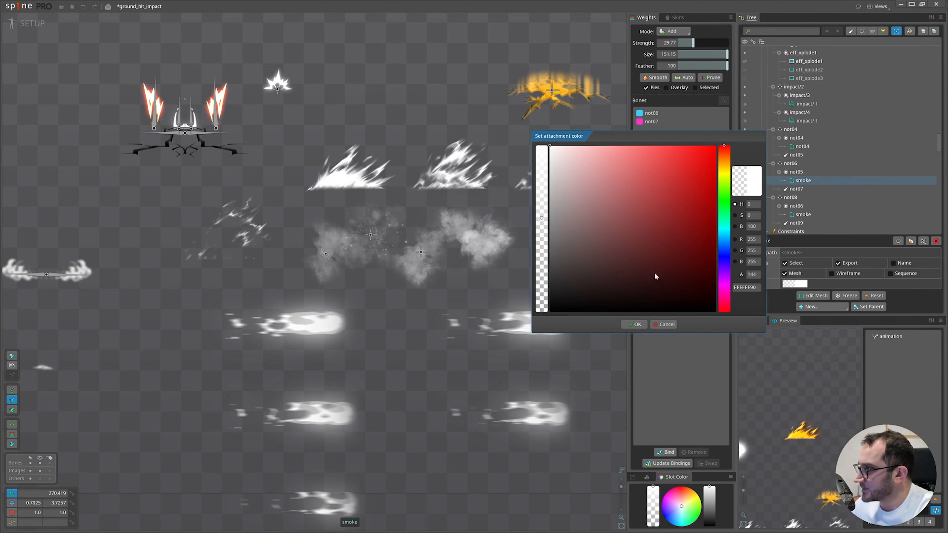
click(724, 157)
drag(638, 217, 608, 191)
click(634, 324)
Tint the middle smoke mesh under not04 a pale tan through its attachment colour.
click(372, 227)
click(795, 284)
click(724, 165)
click(620, 185)
mouse_move(584, 168)
mouse_down()
mouse_move(580, 178)
mouse_move(588, 150)
mouse_move(587, 160)
mouse_up()
click(635, 324)
Give the smoke mesh under not08 a darker, dull attachment colour and play the animation to review the tints.
click(426, 261)
click(796, 284)
click(577, 200)
click(635, 325)
key(Tab)
key(d)
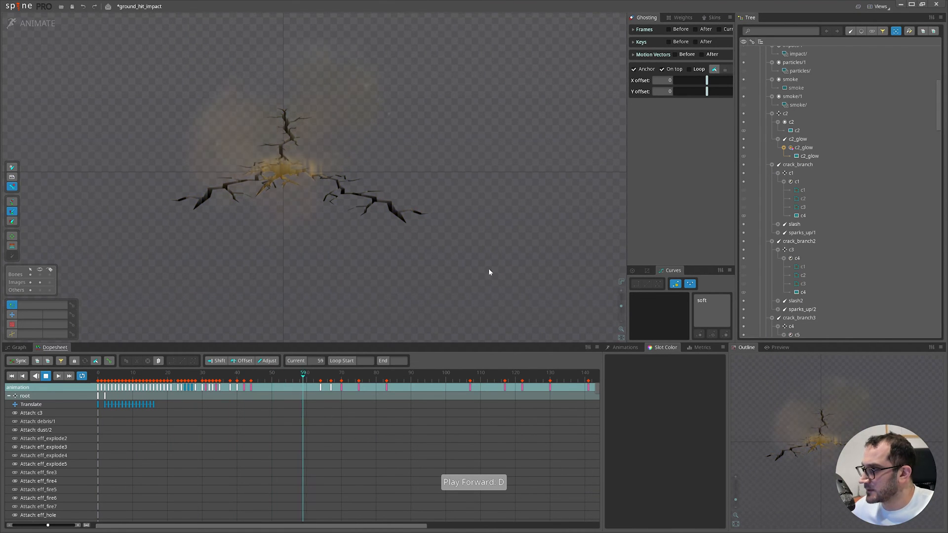
click(99, 376)
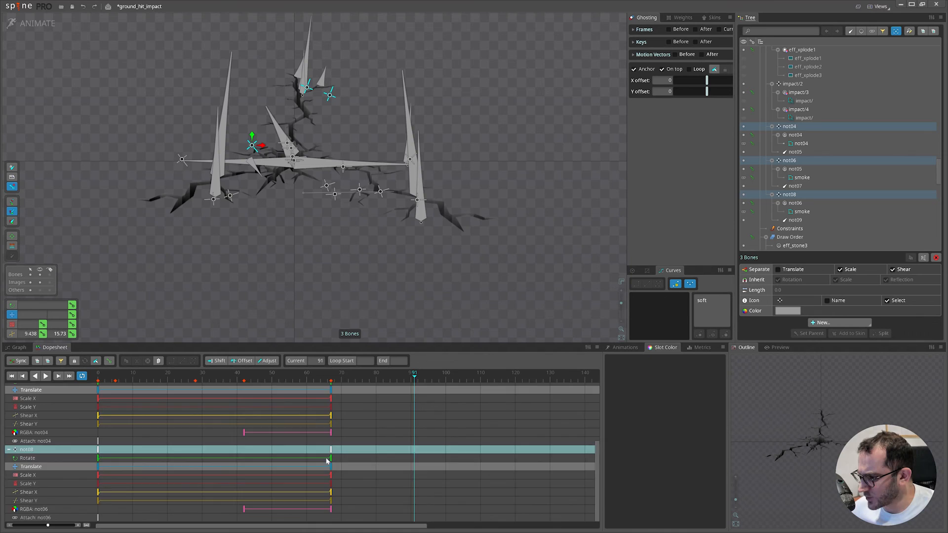
Stagger the smoke bones' final keys to frame 70 for not06, 65 for not04 and 77 for not08.
scroll(326, 461, up, 4)
drag(352, 384, 224, 460)
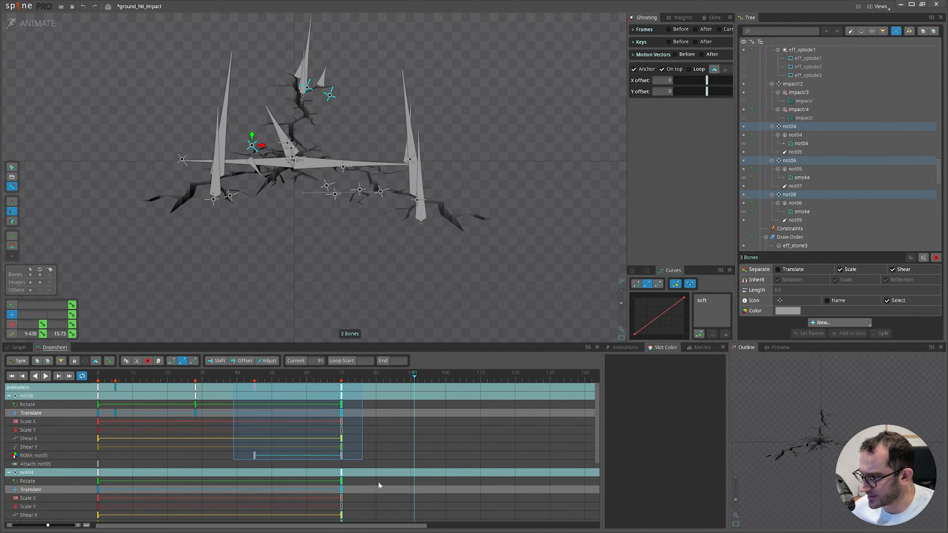
click(343, 477)
scroll(336, 470, down, 4)
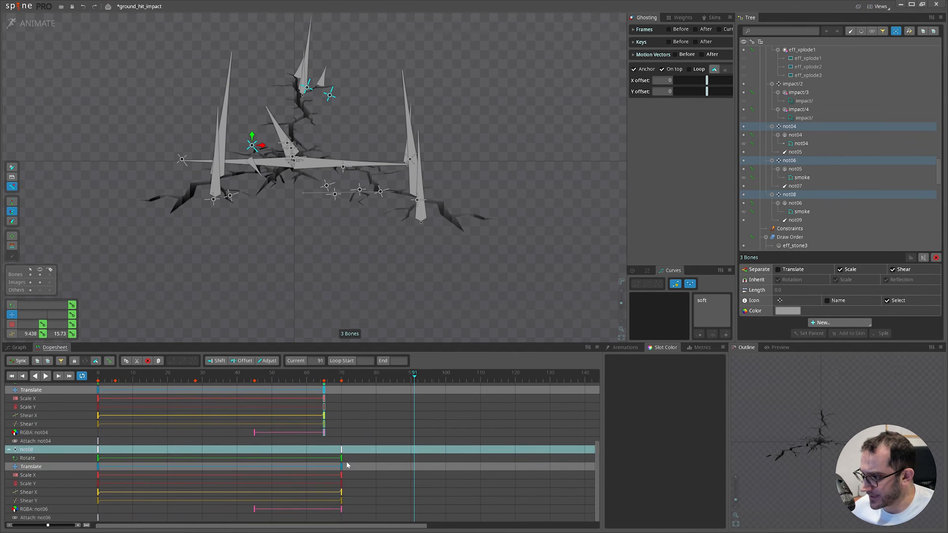
Stagger the fade-start colour keys of the not04 and not08 smoke to about frames 31 and 51, and save the project.
click(254, 509)
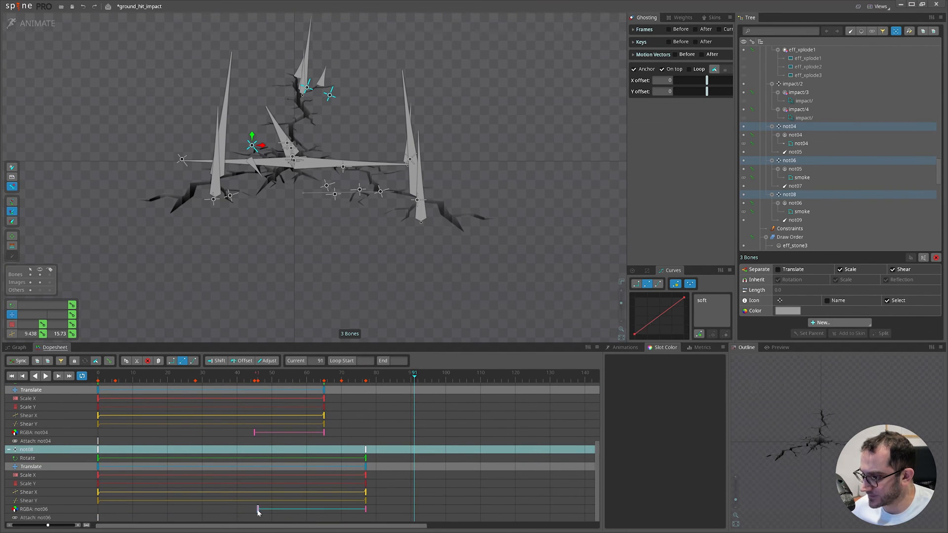
scroll(256, 435, up, 4)
click(254, 456)
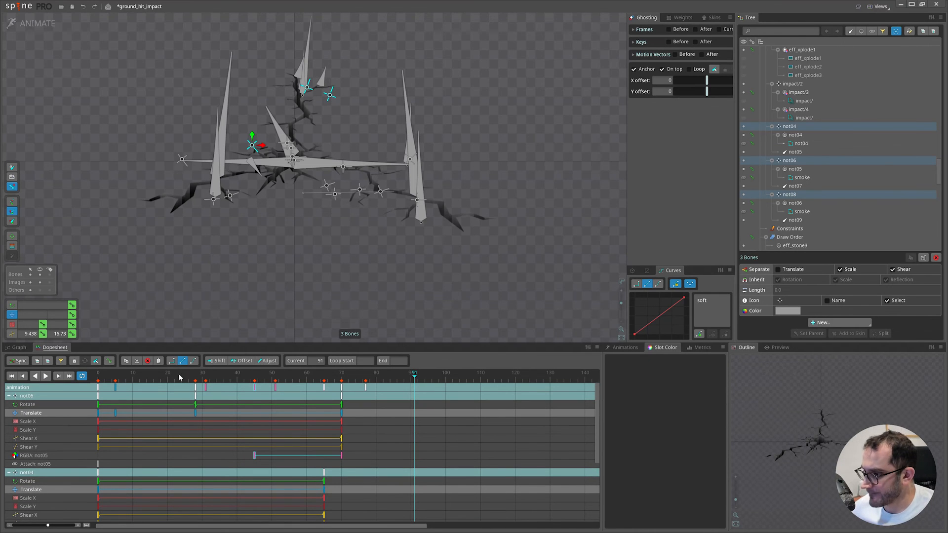
key(d)
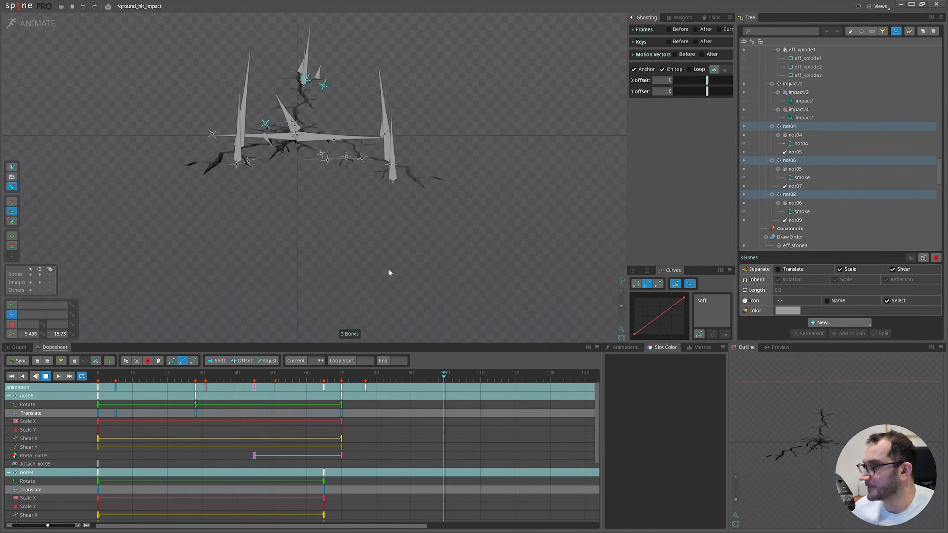
key(ctrl+s)
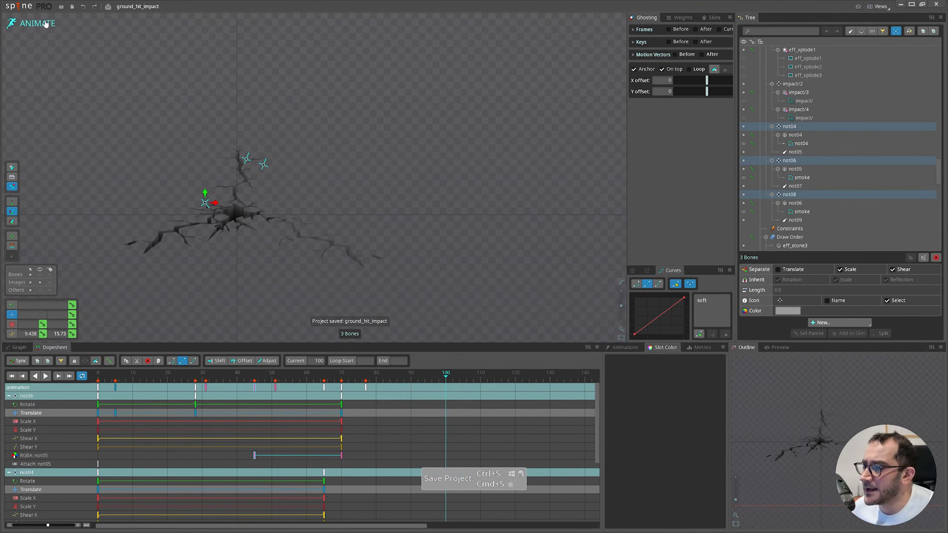
In setup mode, select the root bone and create a child bone for the debris sequence with the Create tool.
click(44, 24)
scroll(297, 173, up, 5)
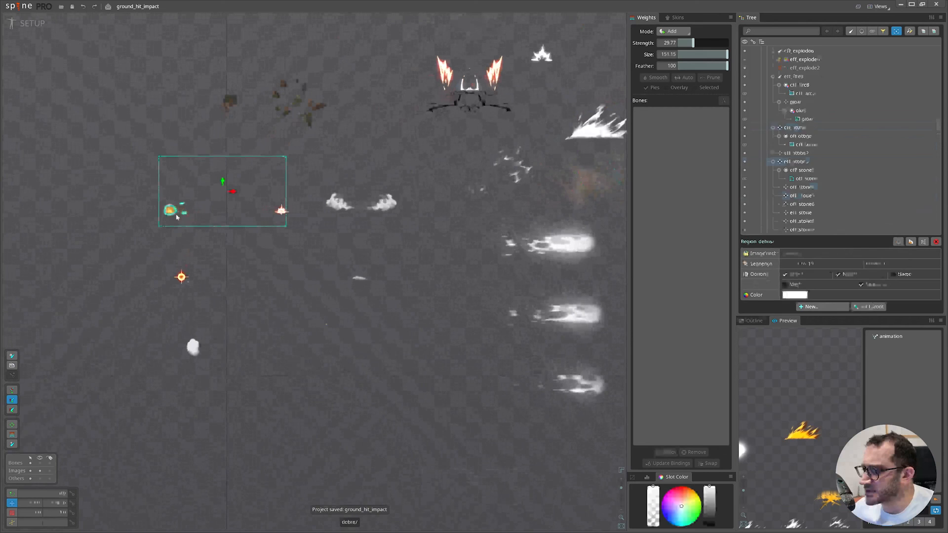
scroll(817, 78, up, 2)
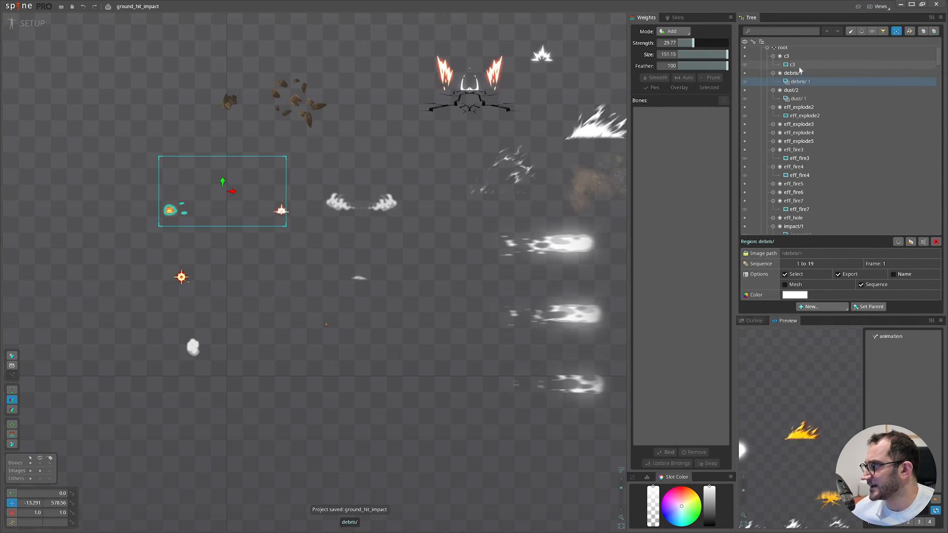
scroll(802, 78, up, 1)
click(783, 51)
drag(271, 268, 314, 270)
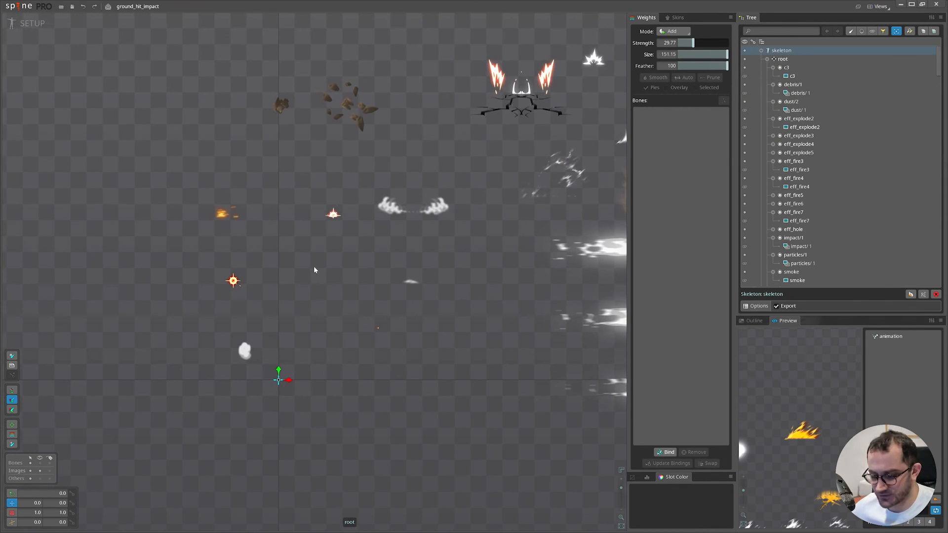
scroll(341, 142, up, 1)
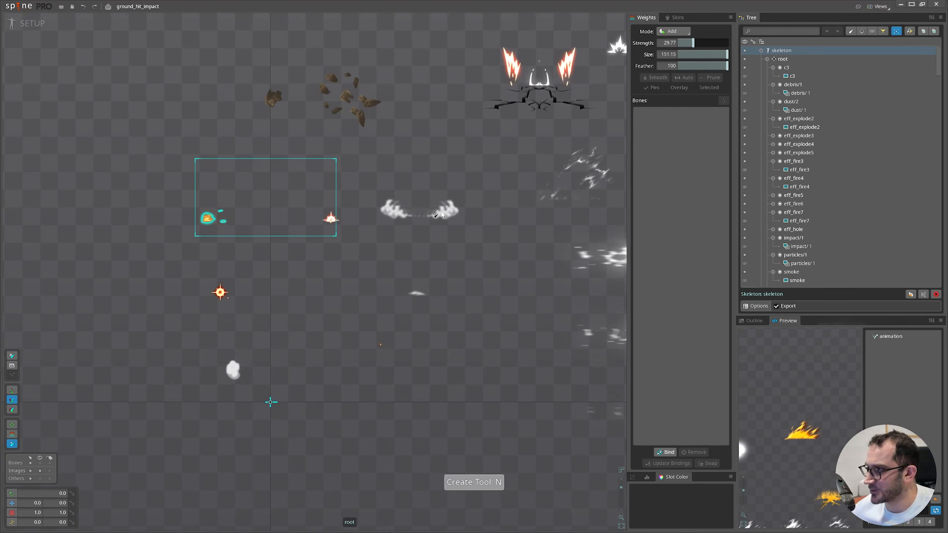
scroll(243, 223, up, 3)
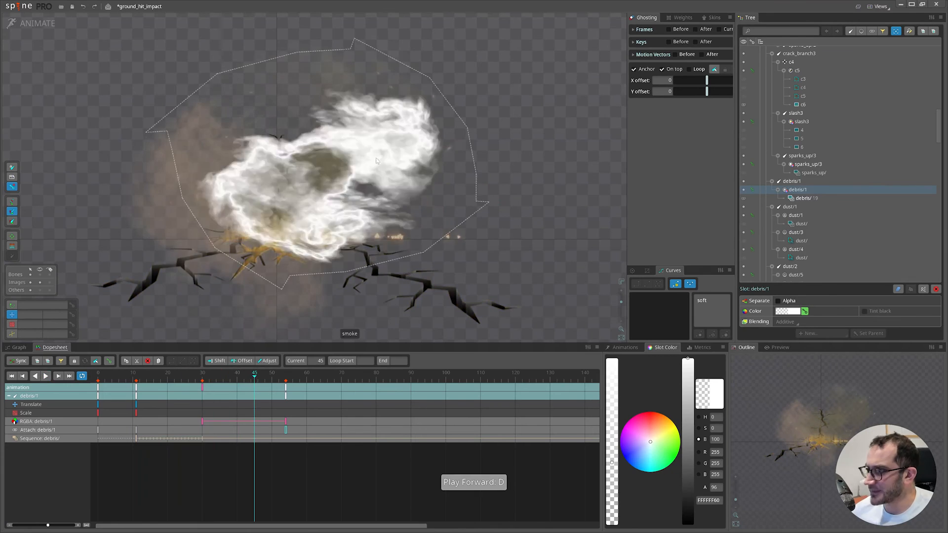
Scale the crack_branch3 bone vertically at frame 26 to about 0.565 to flatten the upper crack.
click(280, 185)
scroll(817, 126, up, 2)
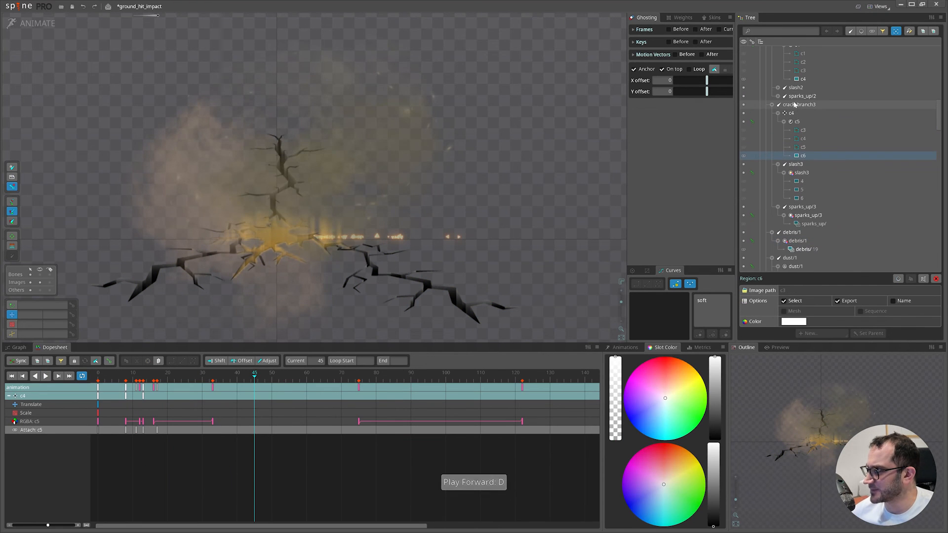
click(796, 104)
drag(103, 379, 188, 374)
key(x)
drag(274, 168, 311, 157)
scroll(314, 149, down, 2)
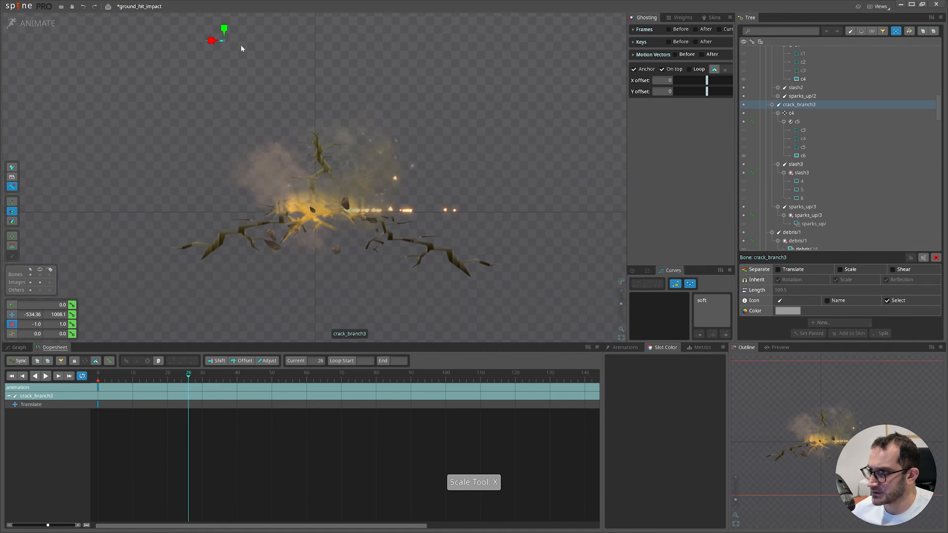
drag(224, 31, 229, 38)
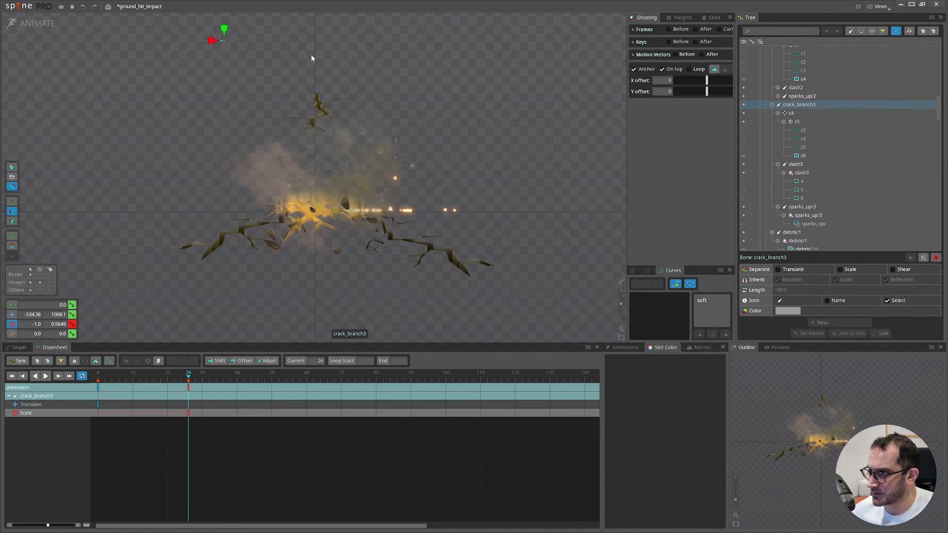
Translate the crack_branch3 bone down to about X -535.81, Y 512.1 so the crack meets the impact centre.
key(v)
drag(311, 58, 313, 91)
drag(536, 171, 536, 172)
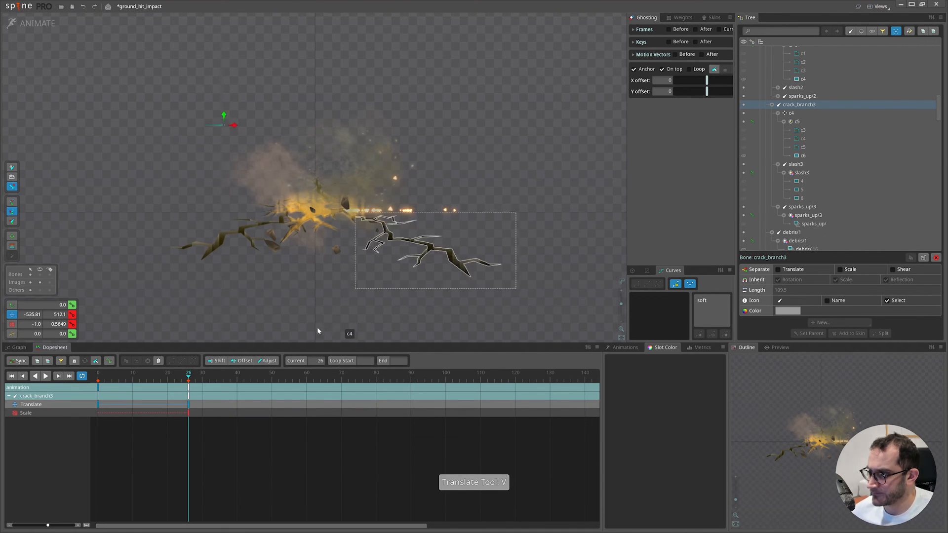
Place crack_branch3's new translate and scale keys at frame 0 and play the animation to review the shortened crack.
key(d)
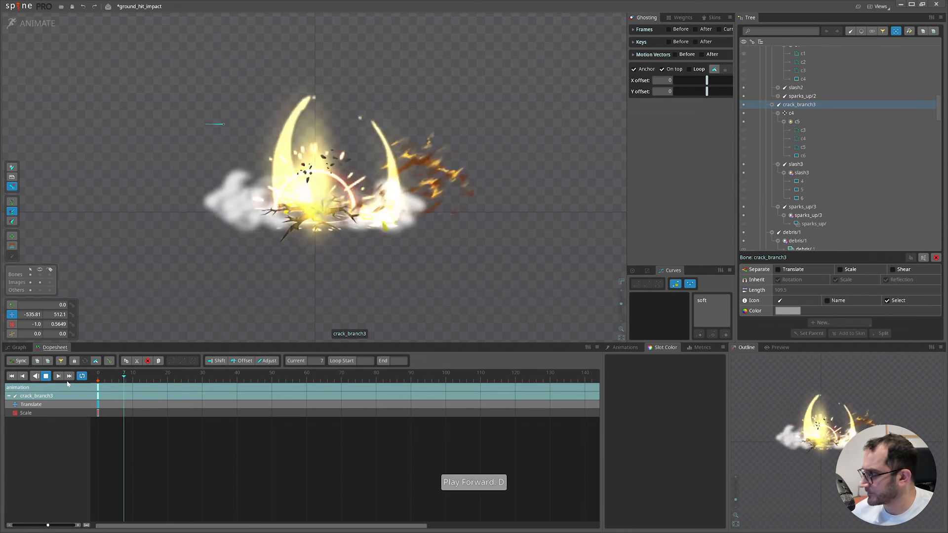
click(101, 377)
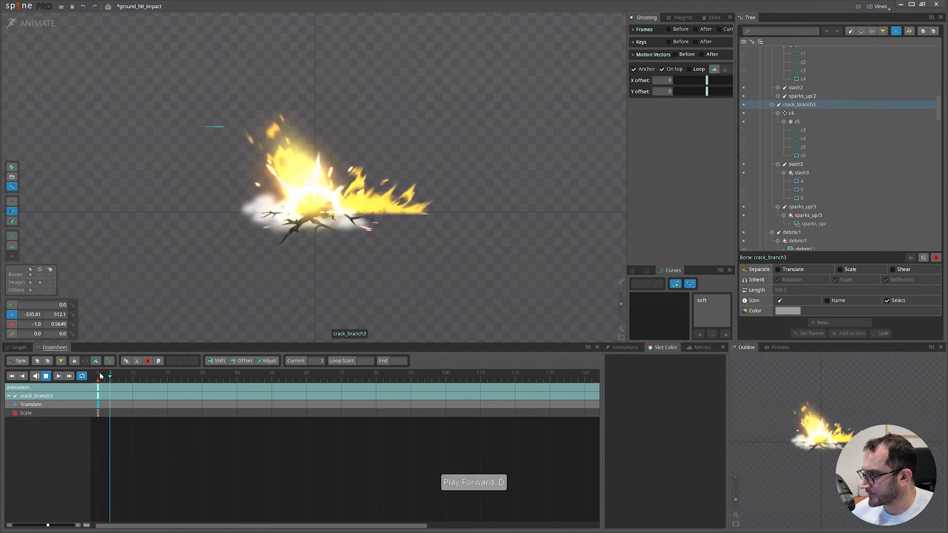
click(100, 377)
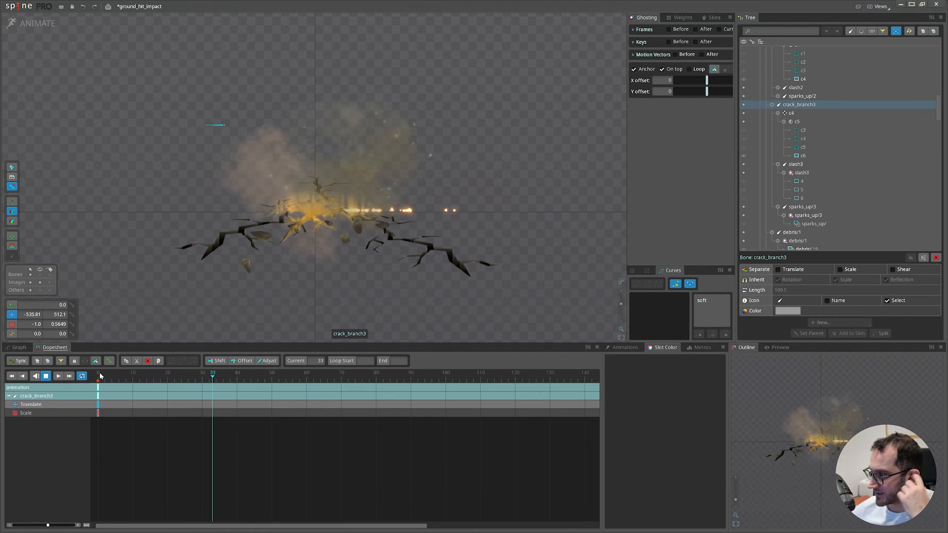
click(101, 376)
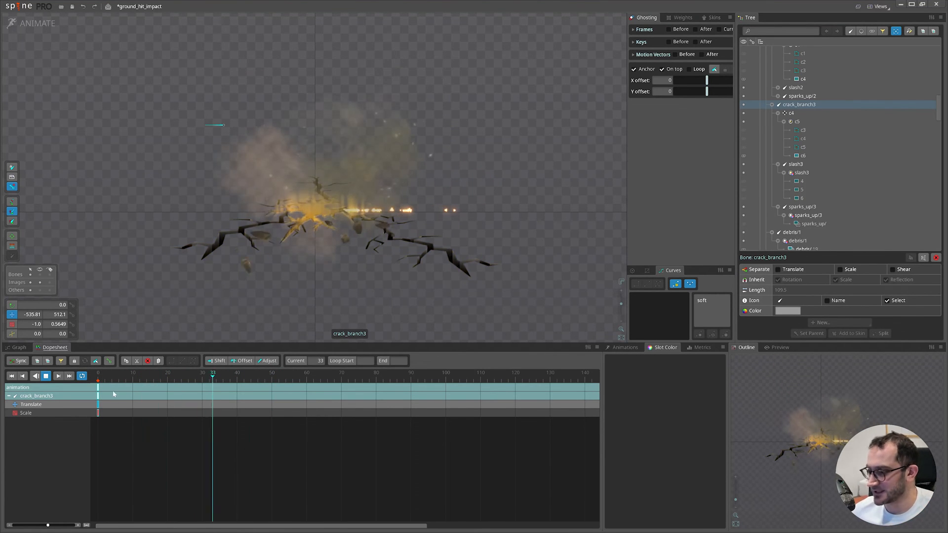
click(415, 266)
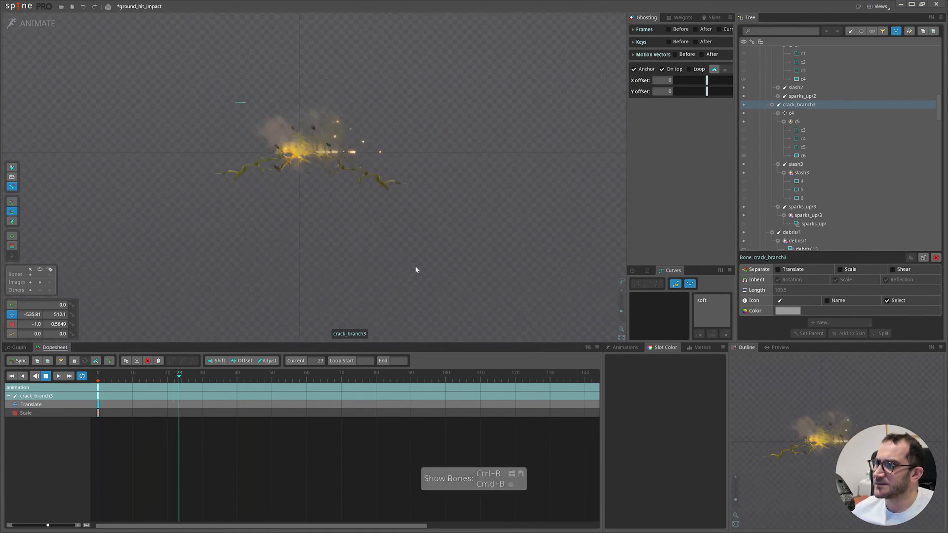